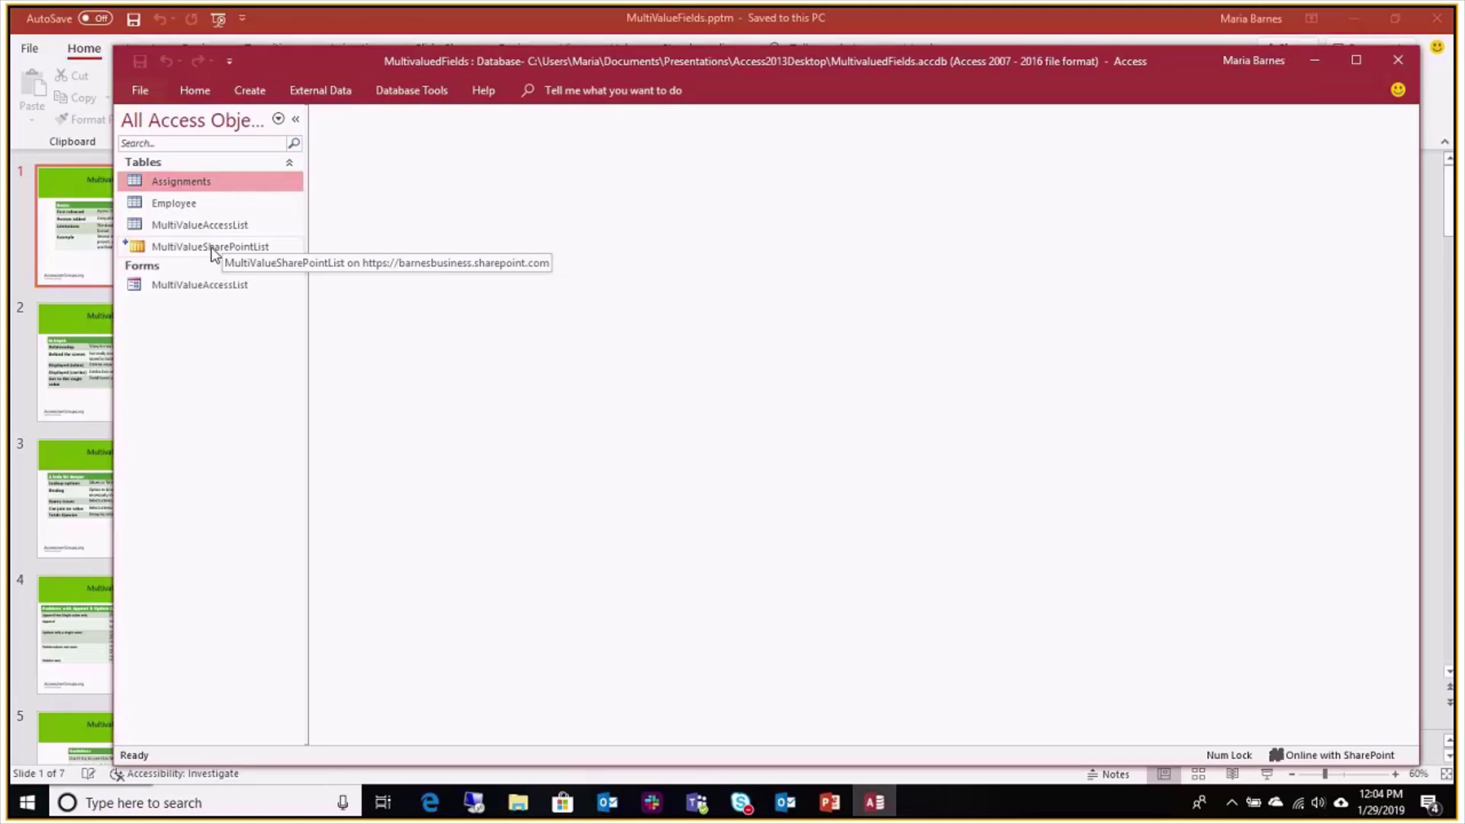
Open the linked table MultiValueSharePointList in Design view
{"action": "left_click", "coordinate": [214, 254]}
{"action": "right_click", "coordinate": [215, 254]}
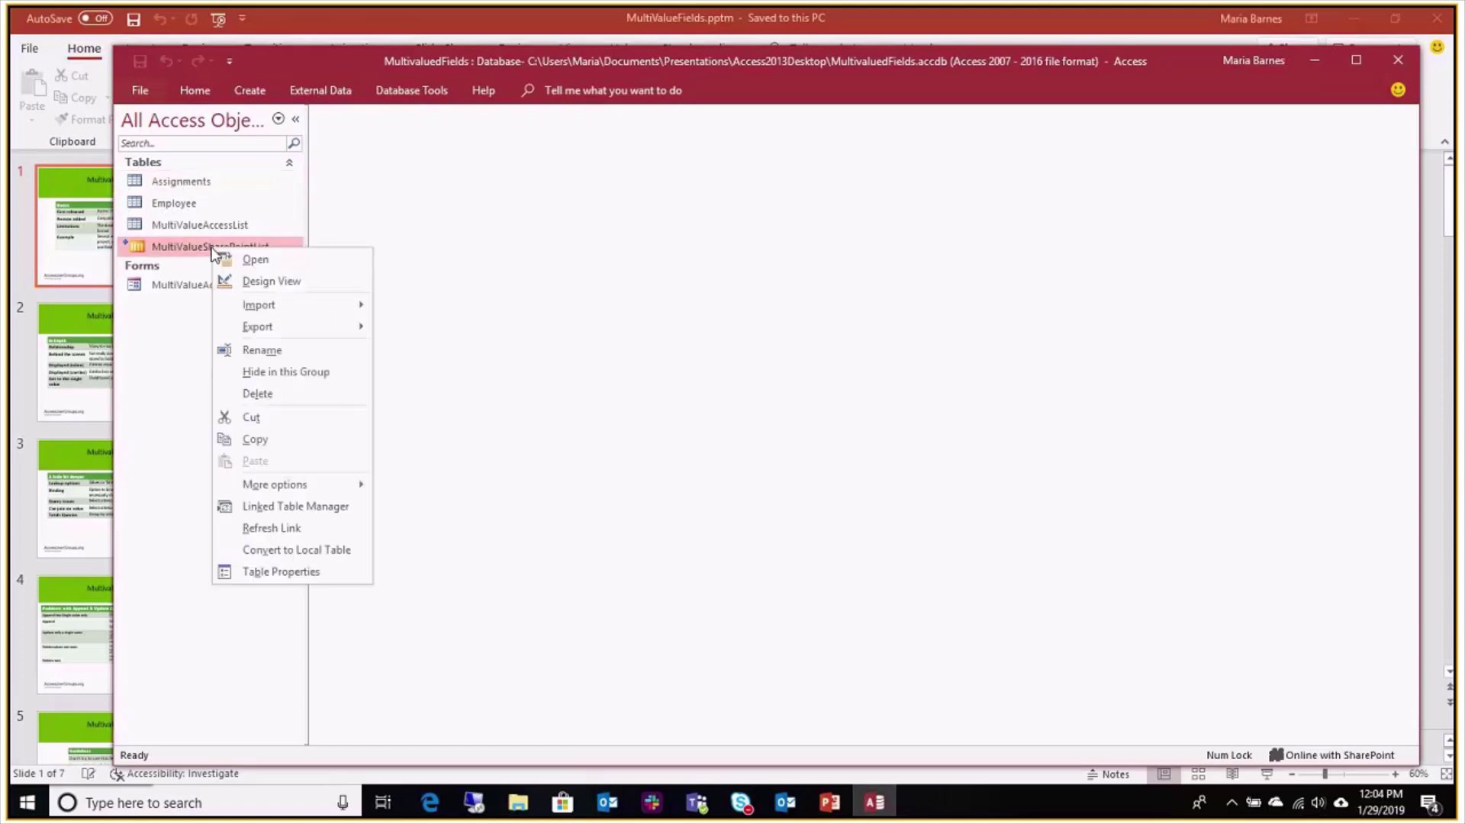
{"action": "left_click", "coordinate": [271, 281]}
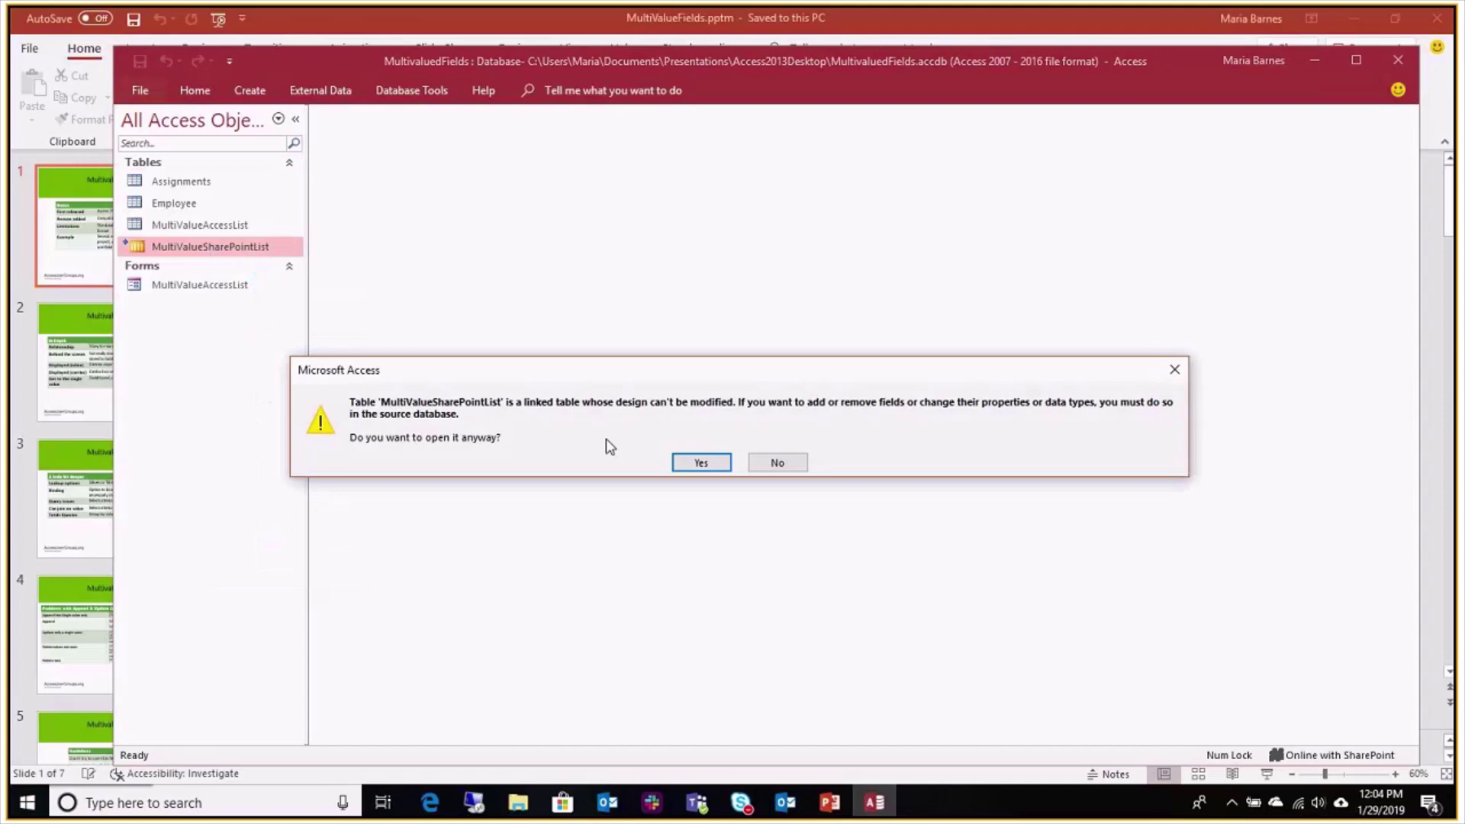
{"action": "left_click", "coordinate": [702, 463]}
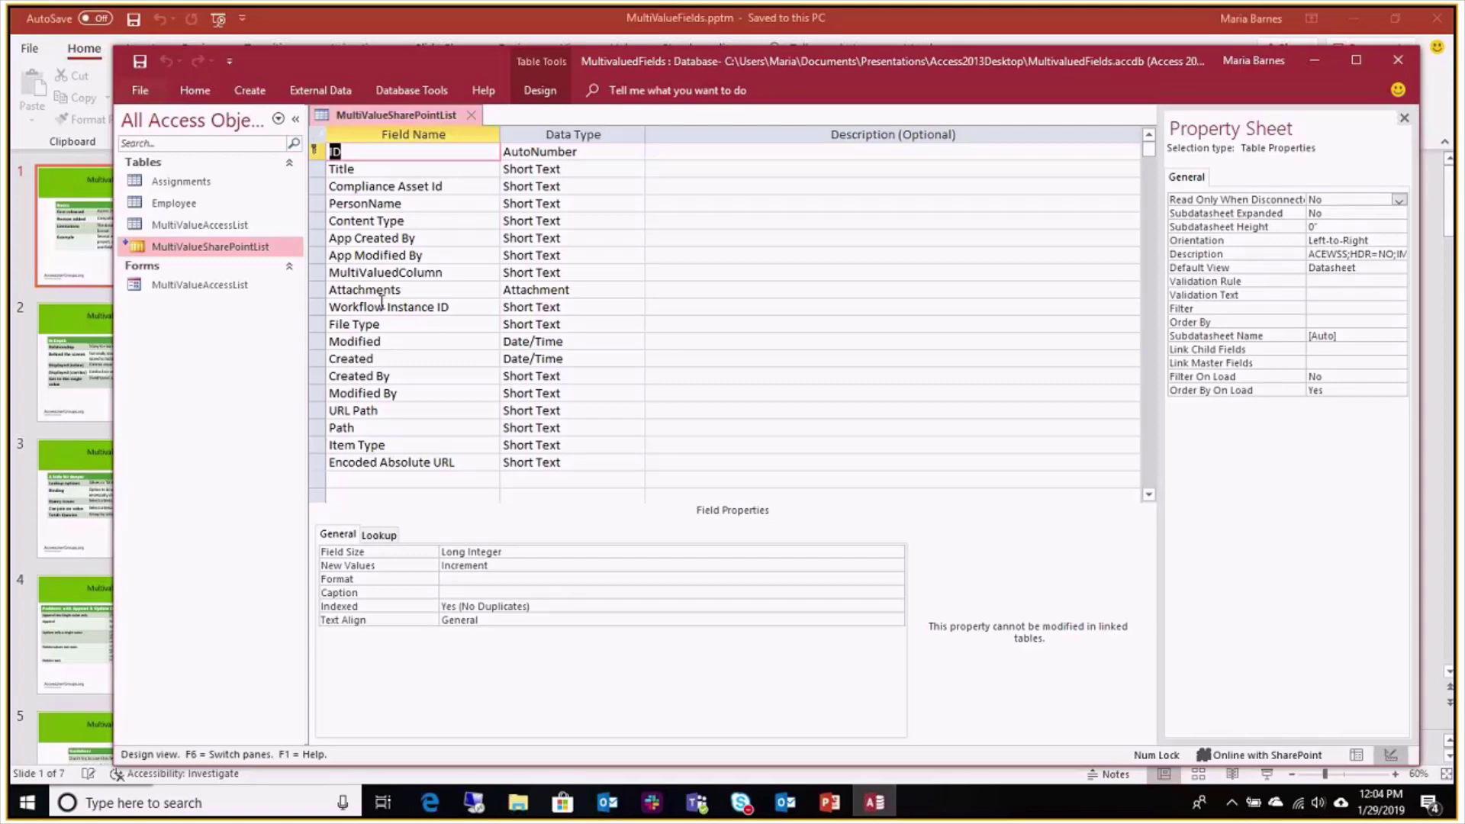
Examine the lookup properties of the MultiValuedColumn field, including Allow Multiple Values, and close the table design
{"action": "left_click", "coordinate": [455, 276]}
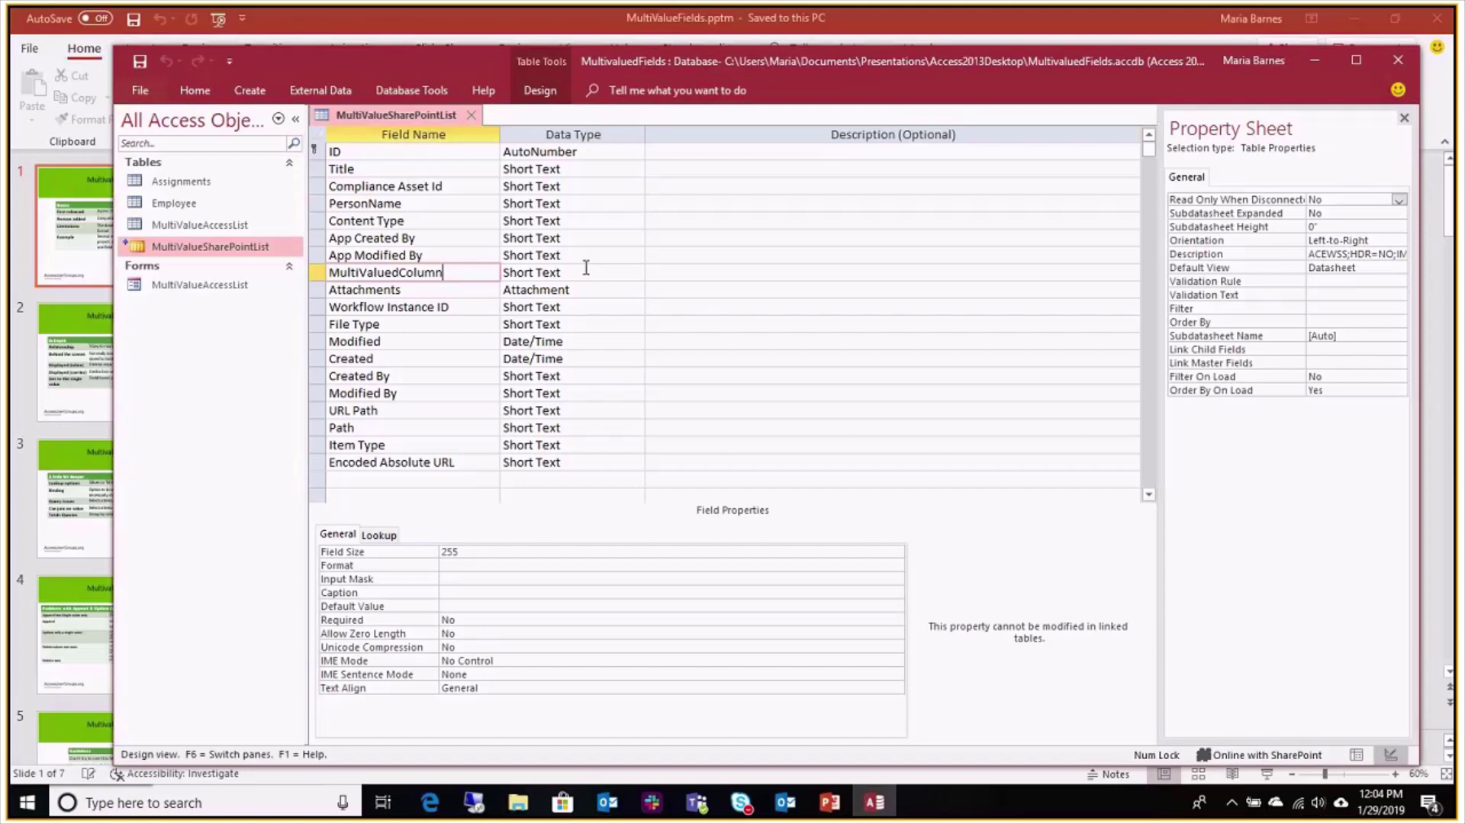
{"action": "left_click", "coordinate": [389, 536]}
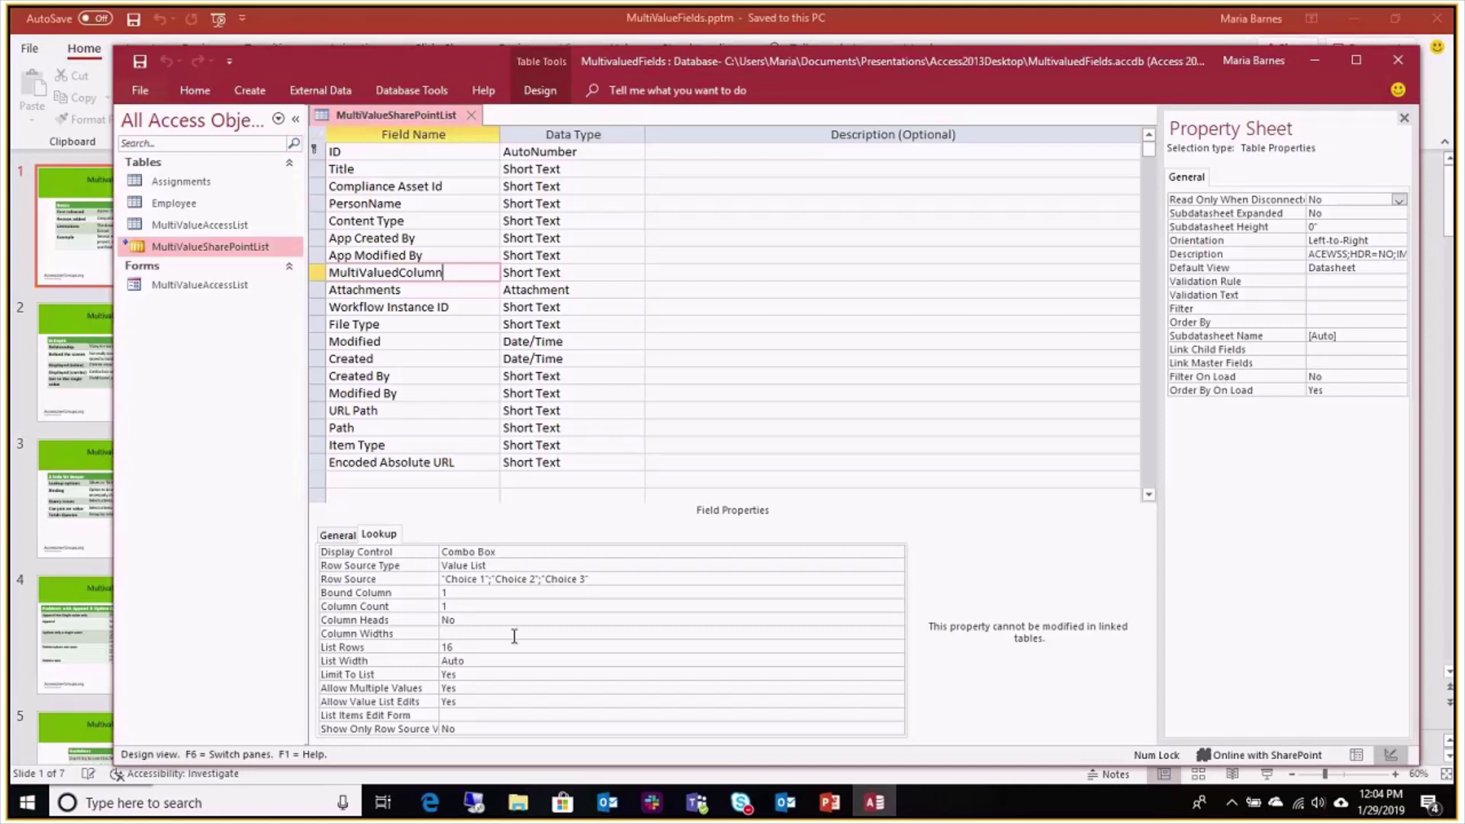
{"action": "left_click", "coordinate": [488, 688]}
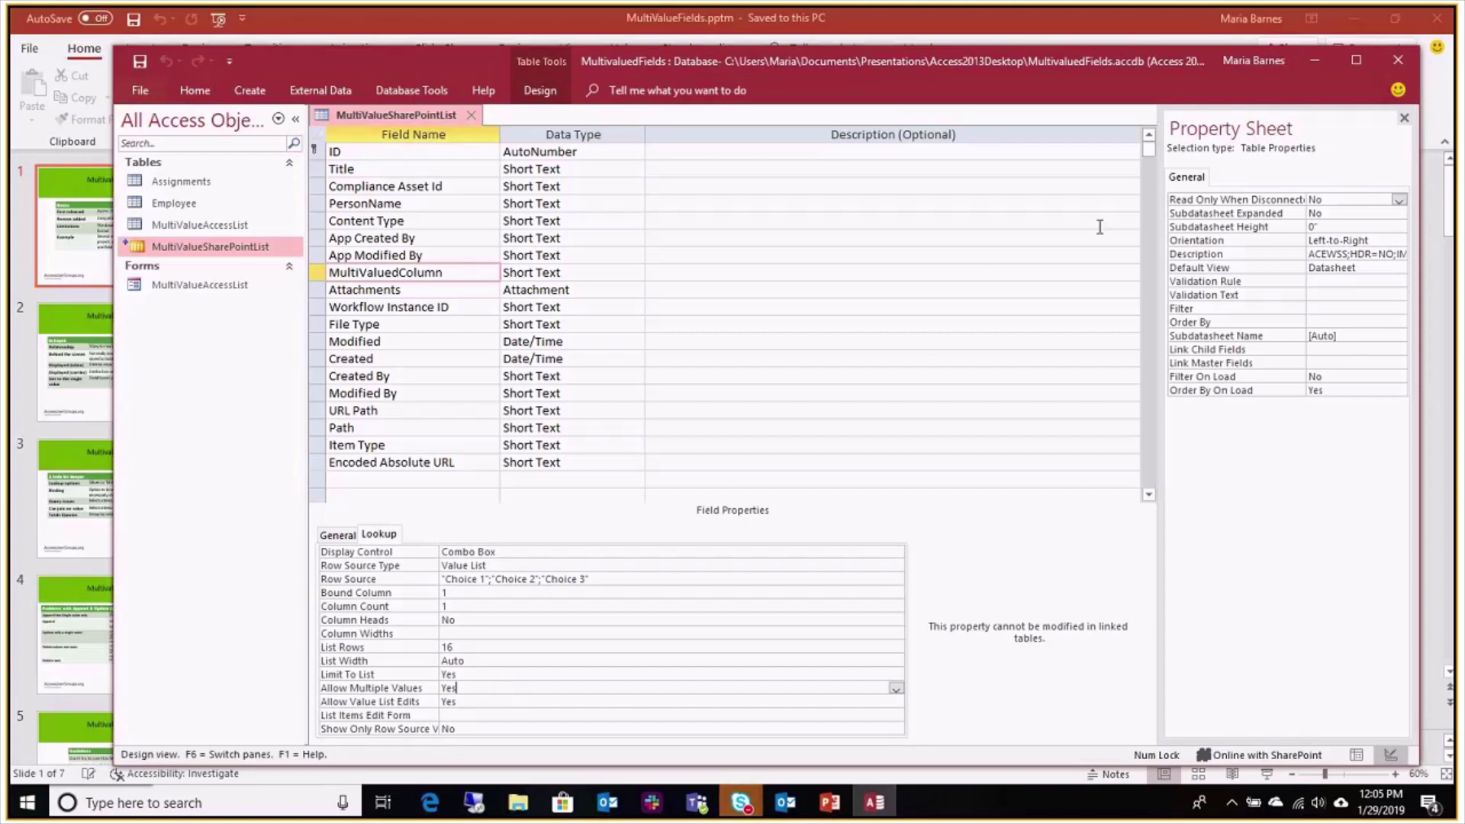
{"action": "left_click", "coordinate": [477, 115]}
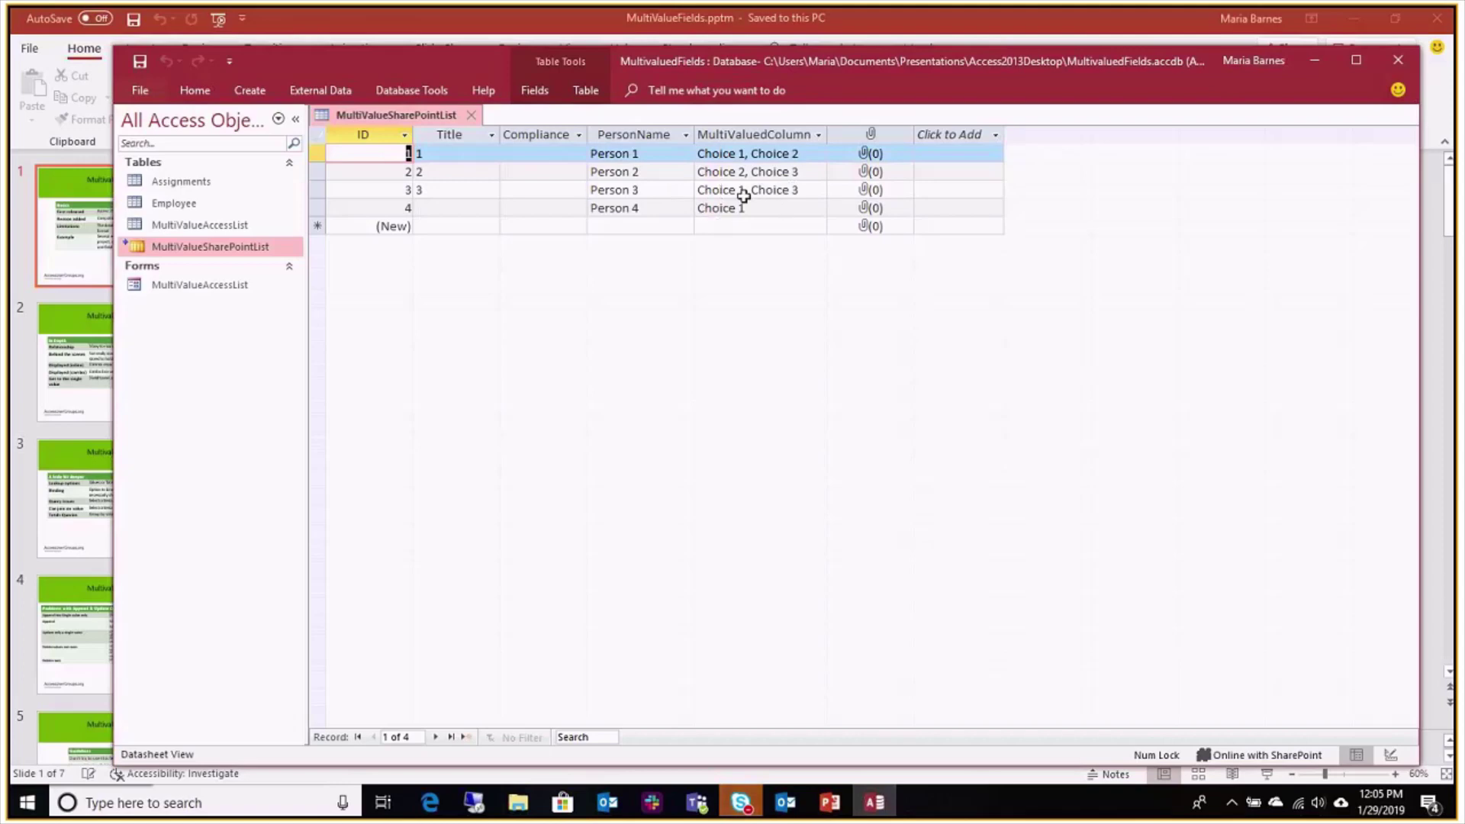
Add Choice 2 to Person 3's MultiValuedColumn in the SharePoint list datasheet and fit the column width to its contents
{"action": "left_click", "coordinate": [772, 190]}
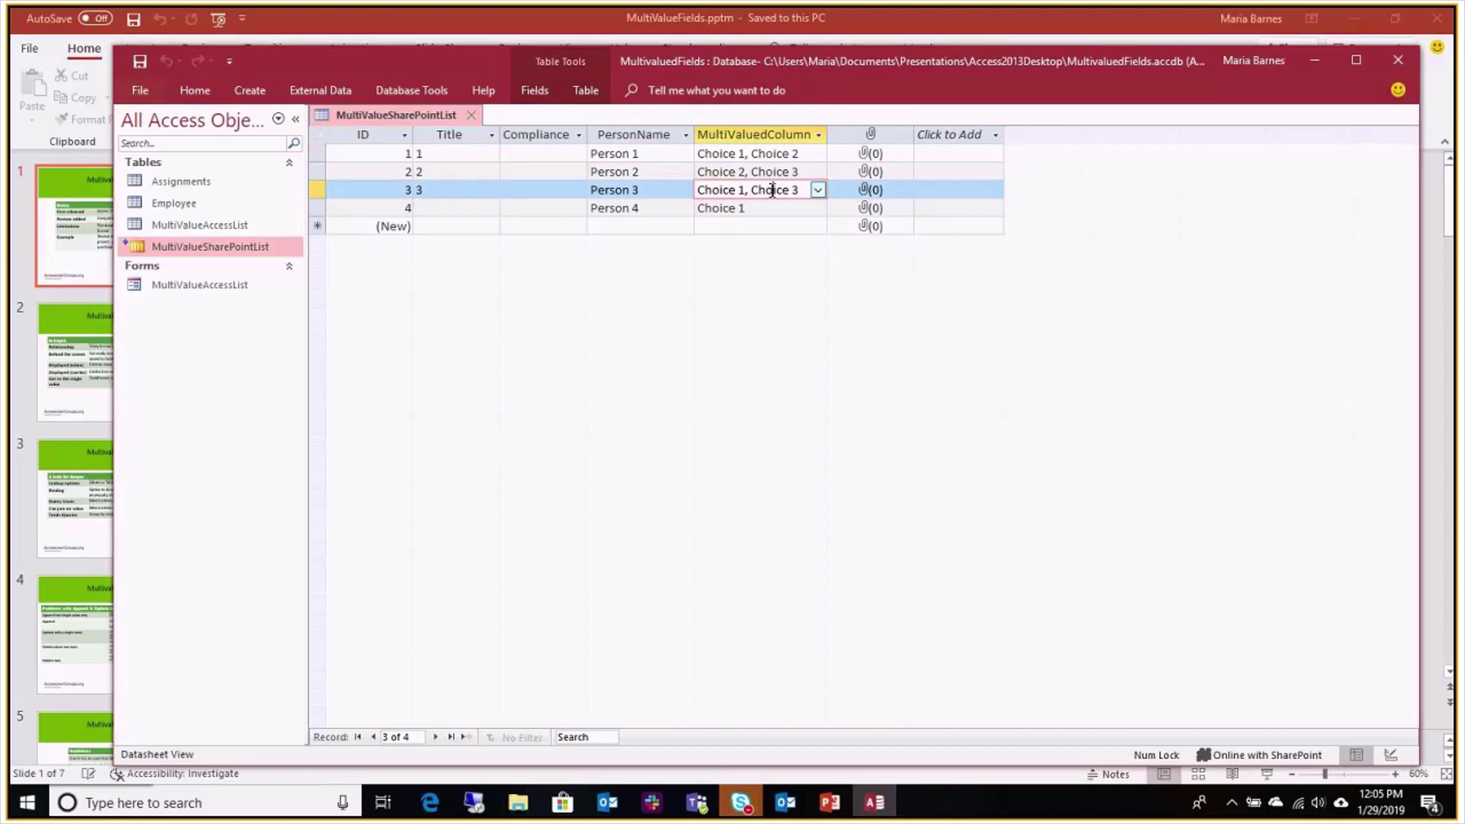
{"action": "left_click", "coordinate": [818, 191]}
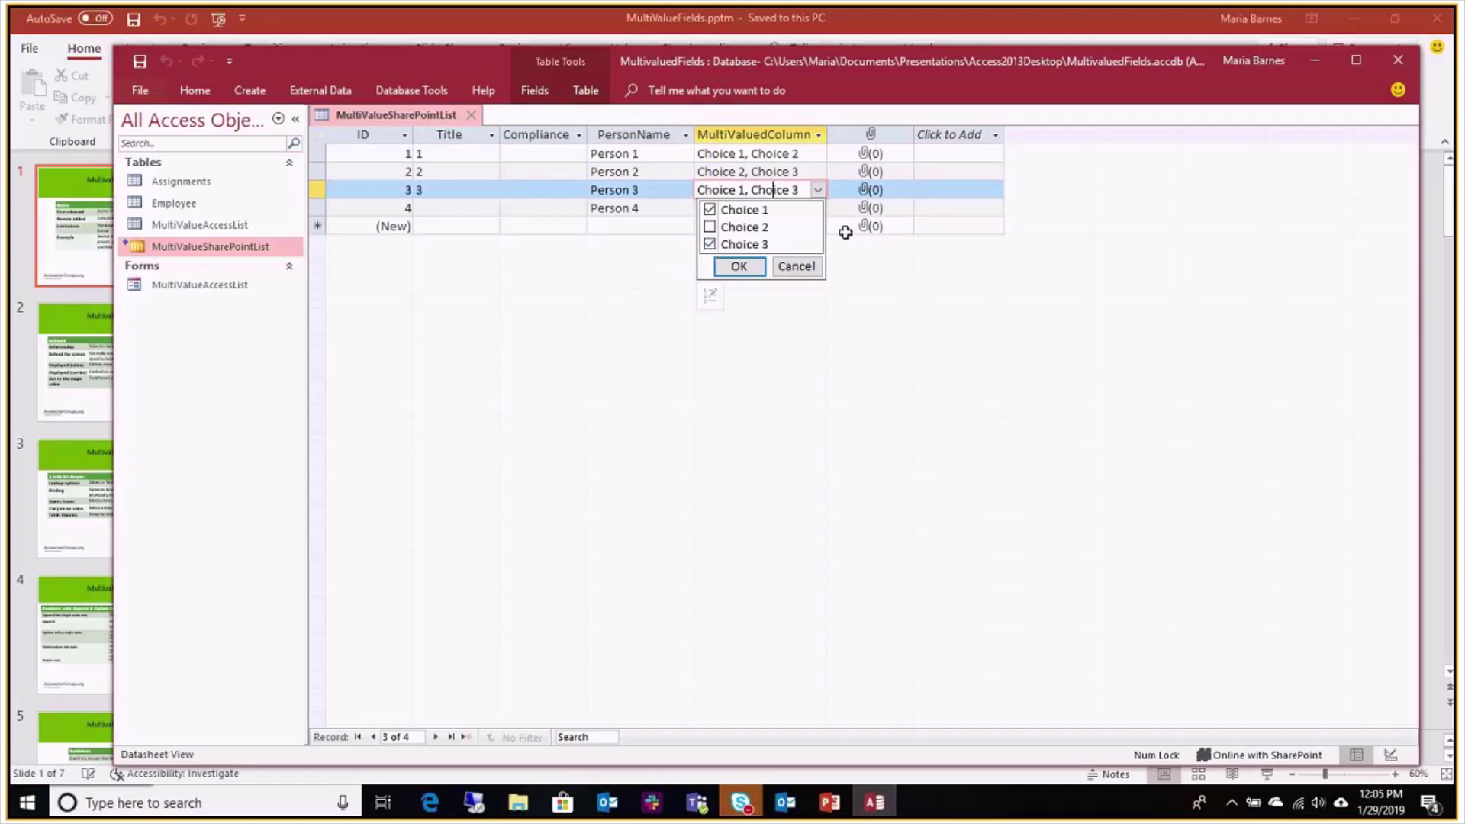
{"action": "left_click", "coordinate": [710, 226]}
{"action": "left_click", "coordinate": [739, 267]}
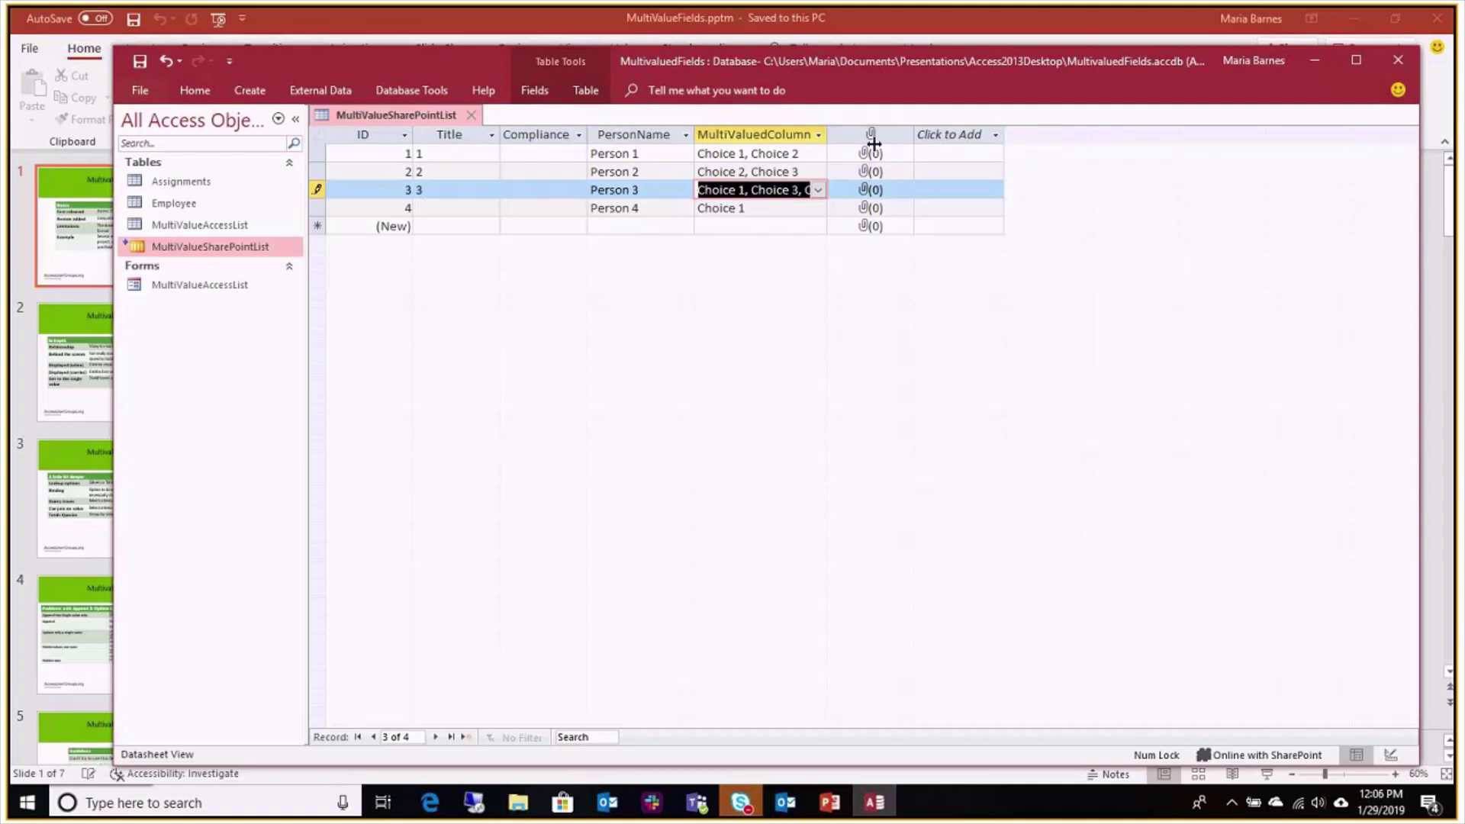
{"action": "double_click", "coordinate": [827, 136]}
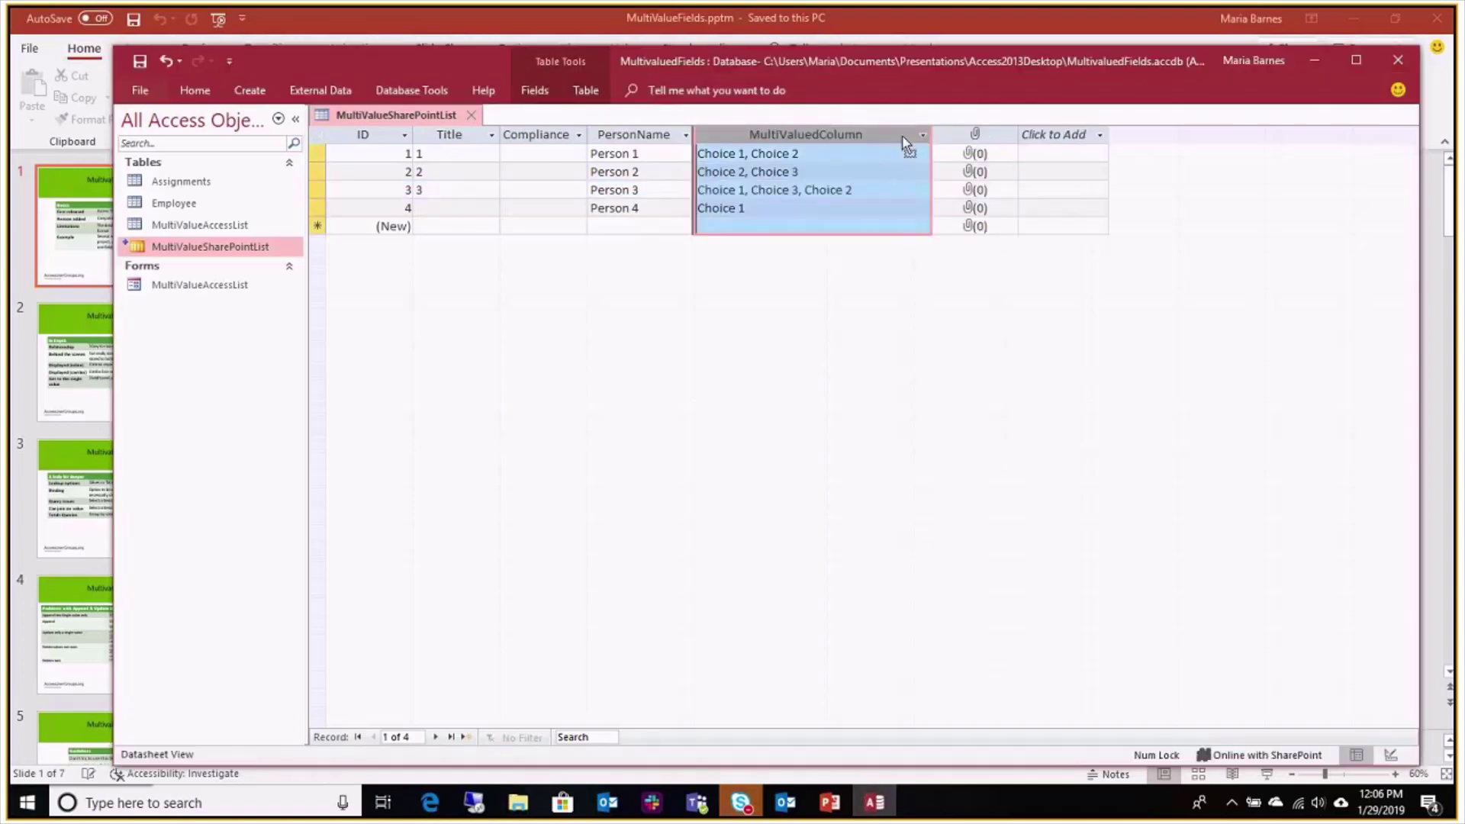
Remove Choice 2 from Person 3's MultiValuedColumn and close the table, saving its layout changes
{"action": "left_click", "coordinate": [869, 191]}
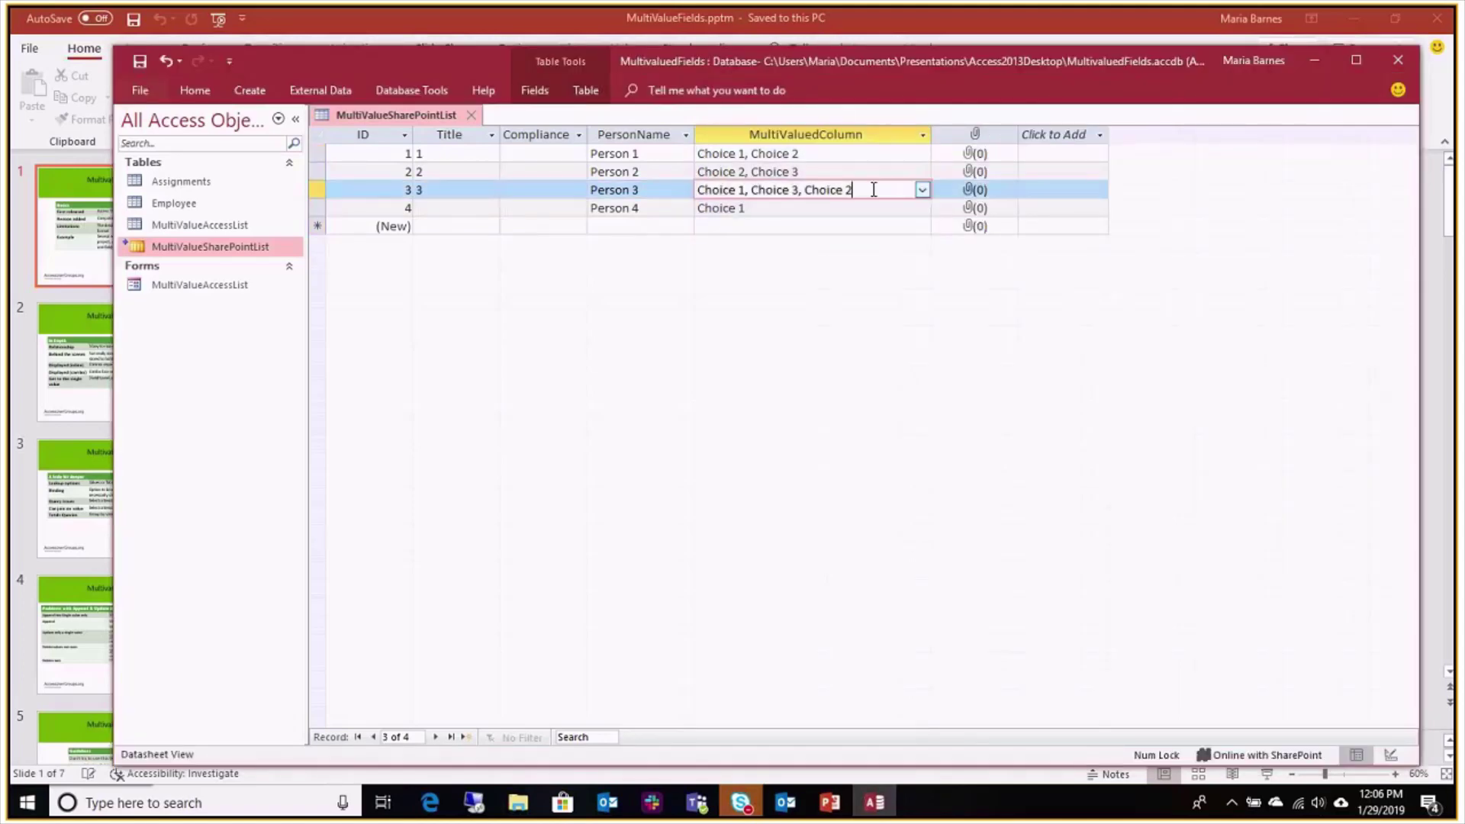
{"action": "left_click", "coordinate": [923, 190]}
{"action": "left_click", "coordinate": [709, 226]}
{"action": "left_click", "coordinate": [842, 268]}
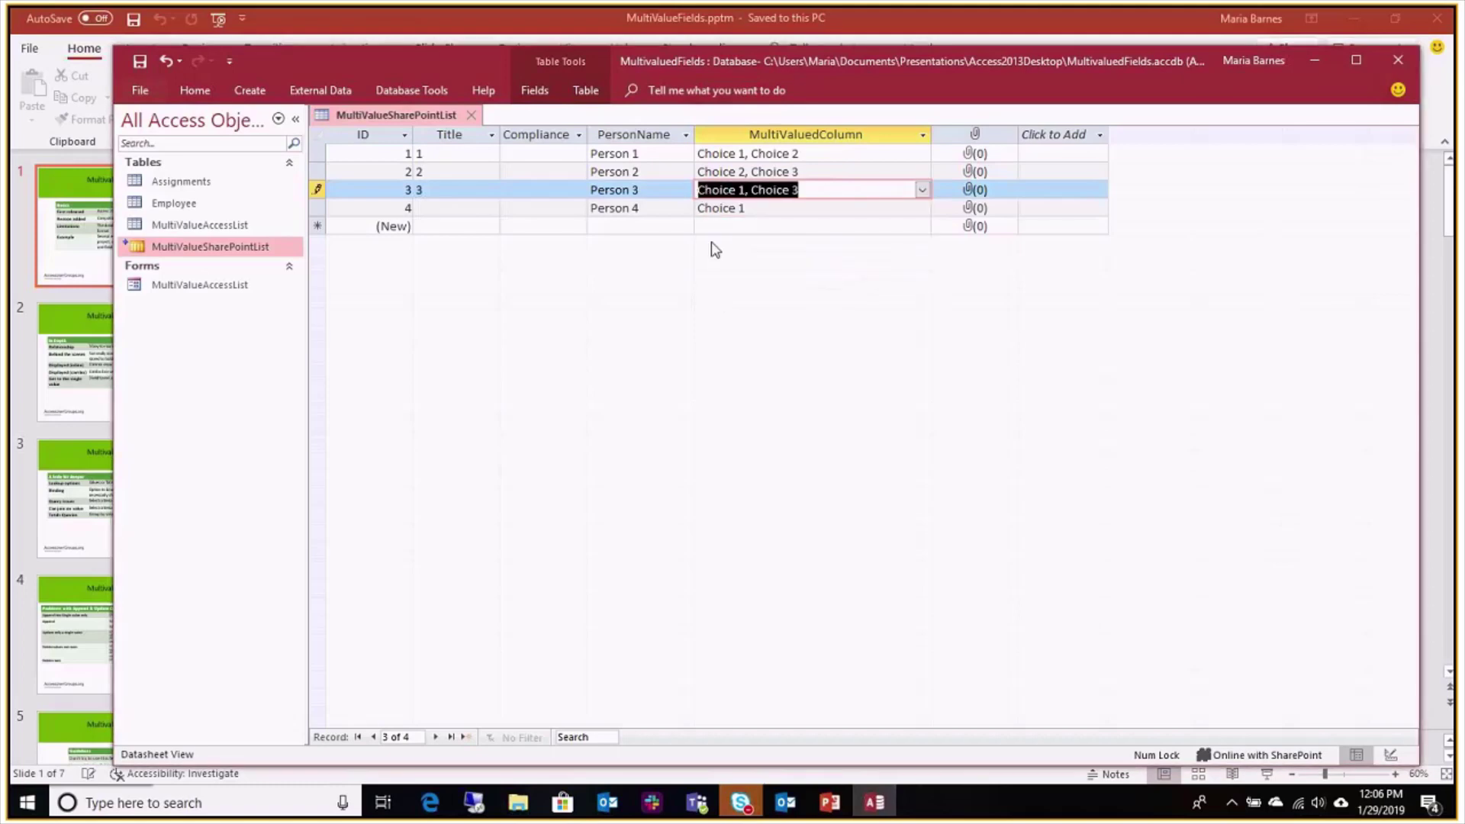
{"action": "left_click", "coordinate": [474, 116]}
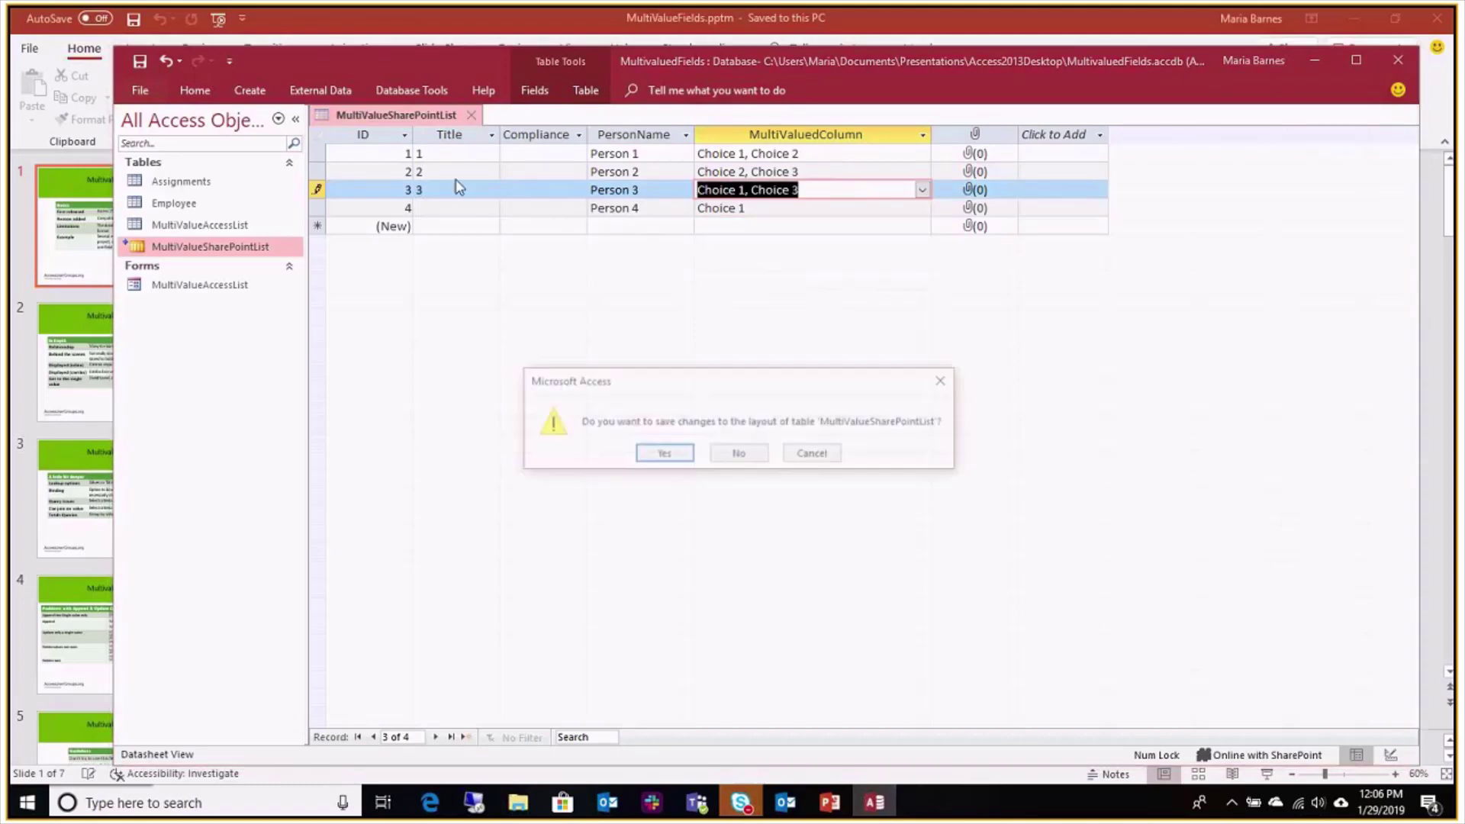
{"action": "left_click", "coordinate": [659, 455]}
Open the MultiValueAccessList table in Design view and examine the lookup properties of MultiValuedColumn
{"action": "left_click", "coordinate": [241, 229]}
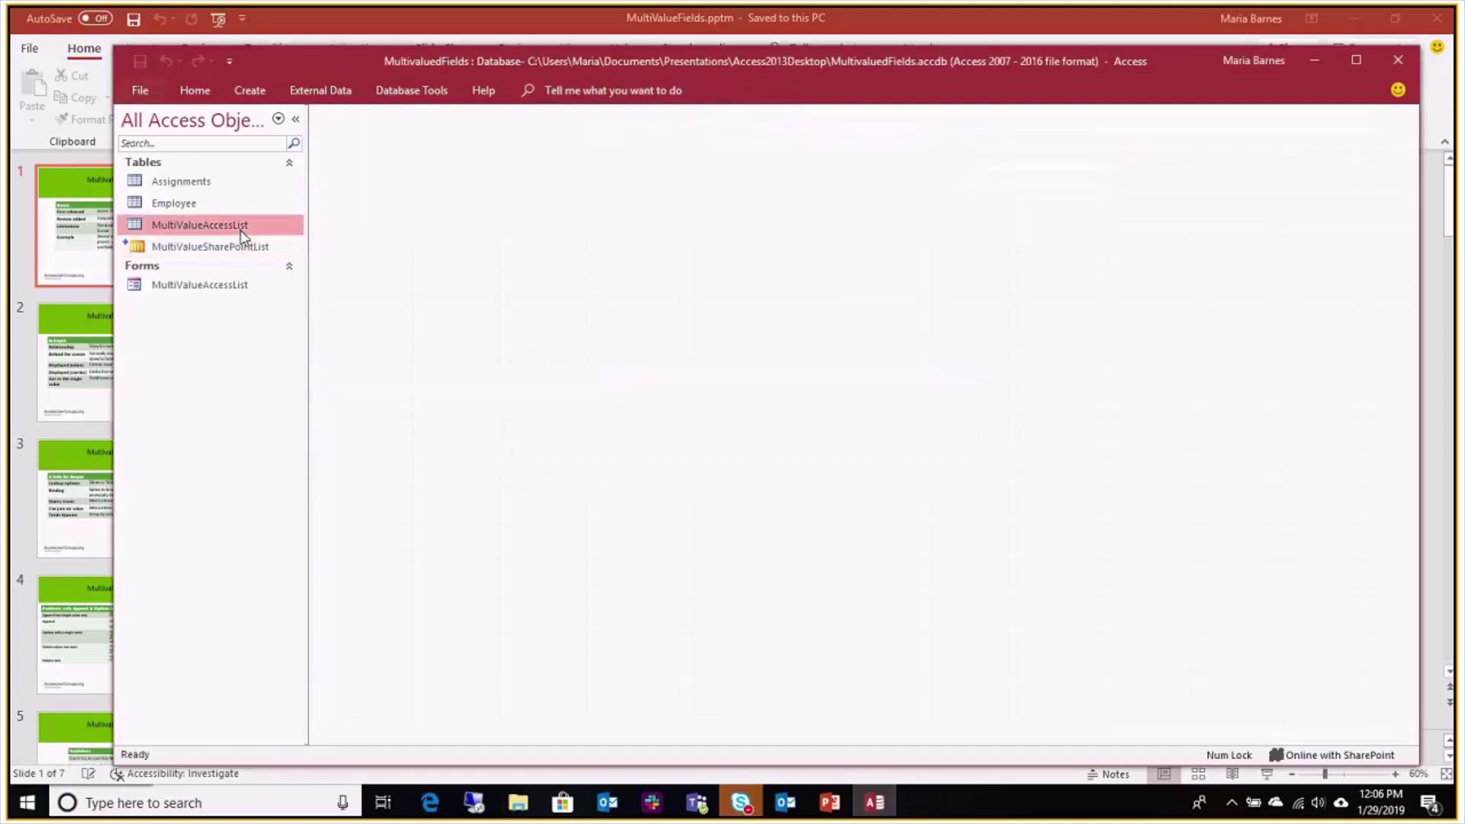
{"action": "right_click", "coordinate": [242, 232]}
{"action": "left_click", "coordinate": [290, 264]}
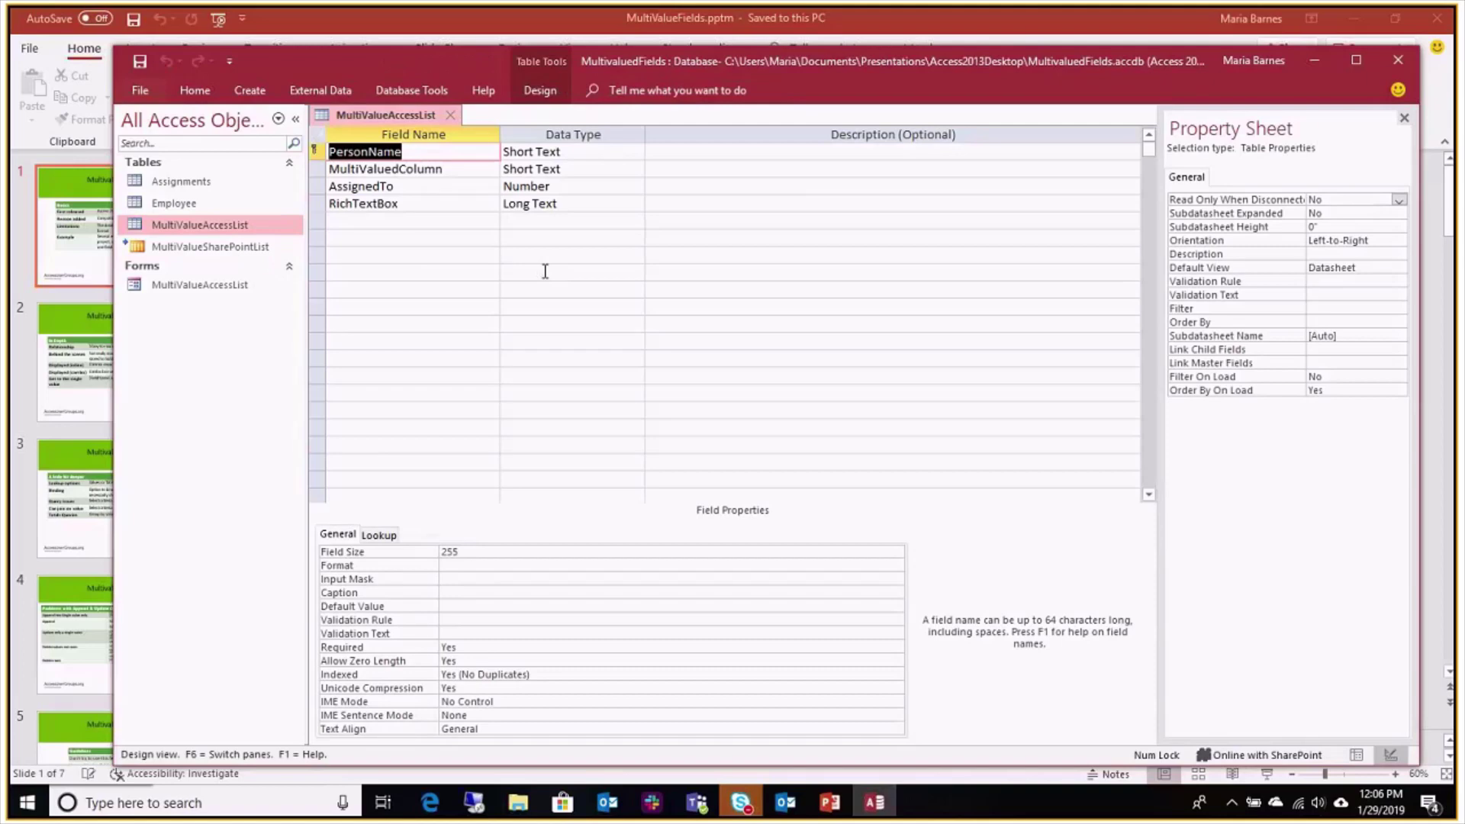
{"action": "left_click", "coordinate": [472, 169]}
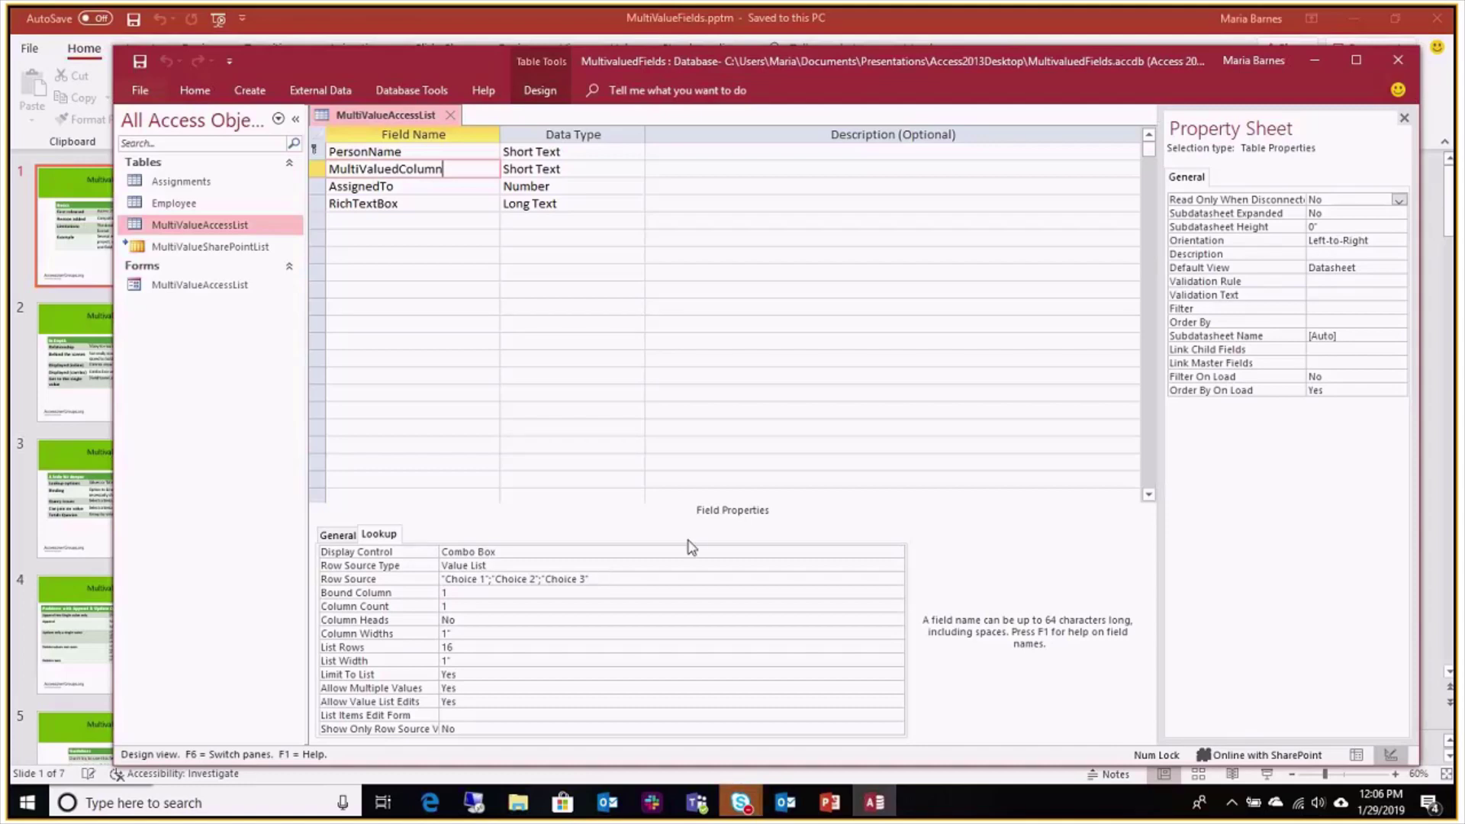
Review AssignedTo's lookup properties, including Bound Column, Column Count, Column Widths and Allow Multiple Values, and close the table design
{"action": "left_click", "coordinate": [452, 187]}
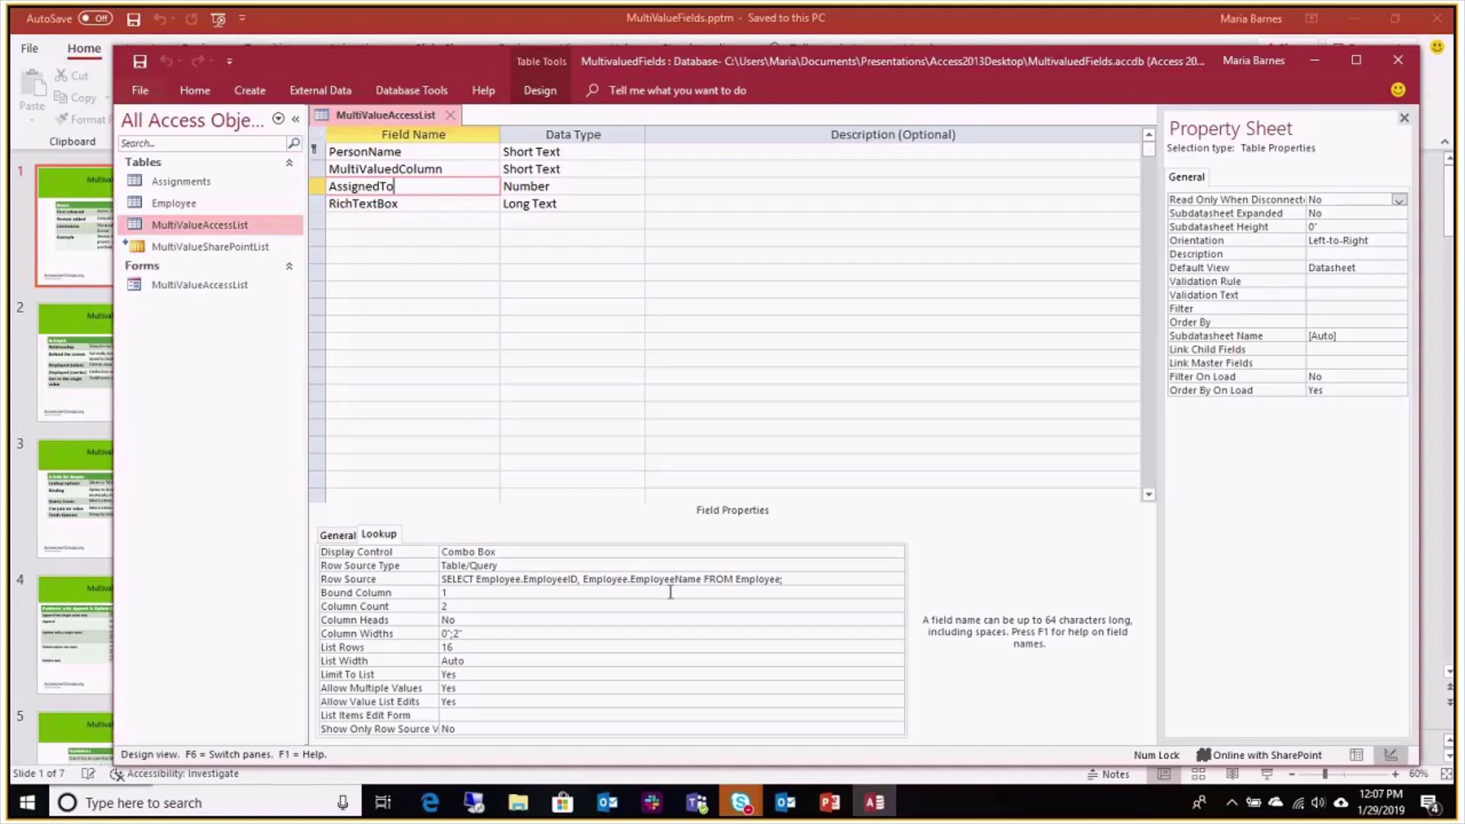
{"action": "left_click", "coordinate": [497, 594]}
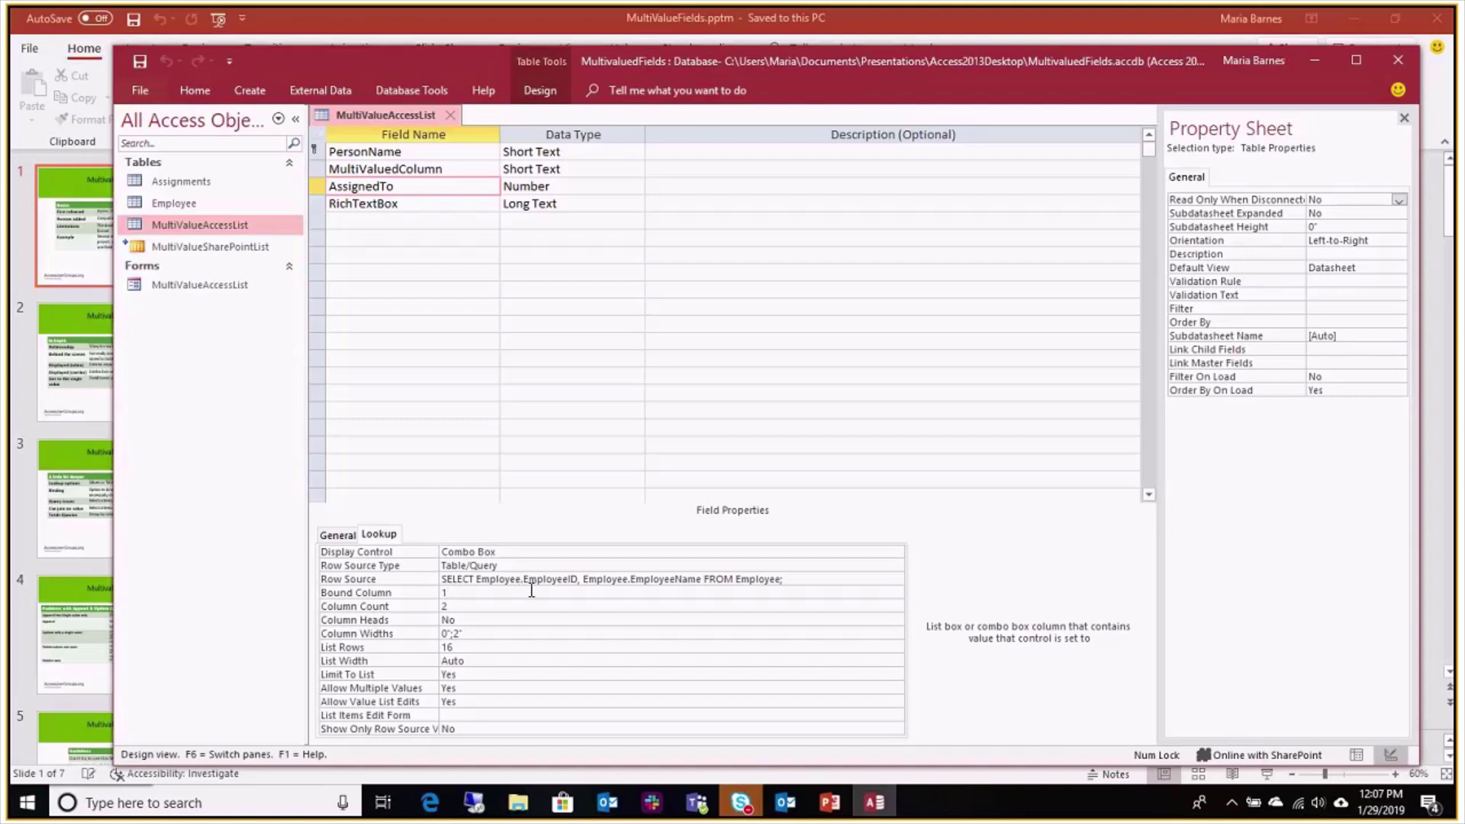
{"action": "left_click", "coordinate": [480, 605]}
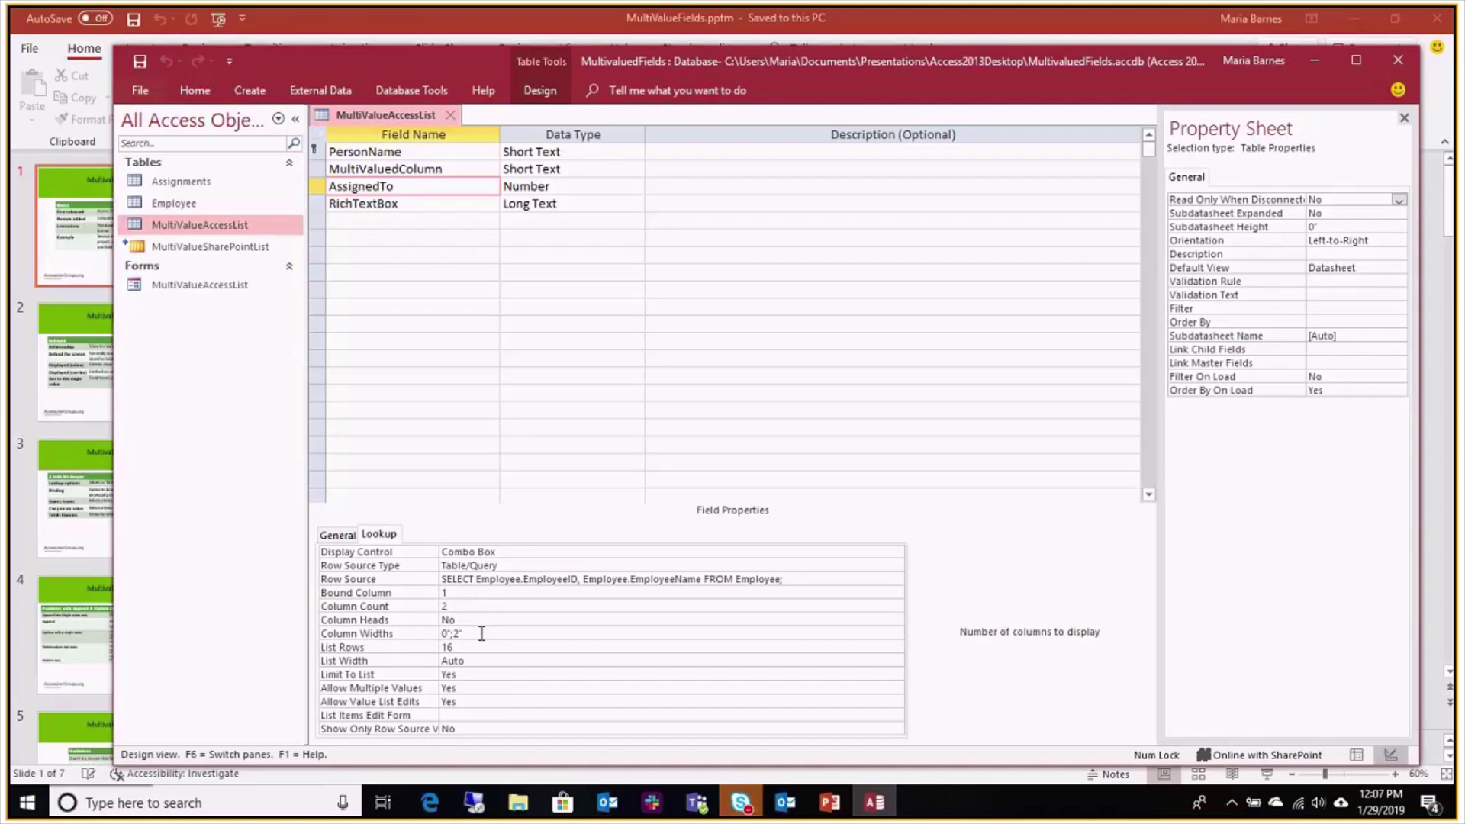
{"action": "left_click", "coordinate": [481, 634]}
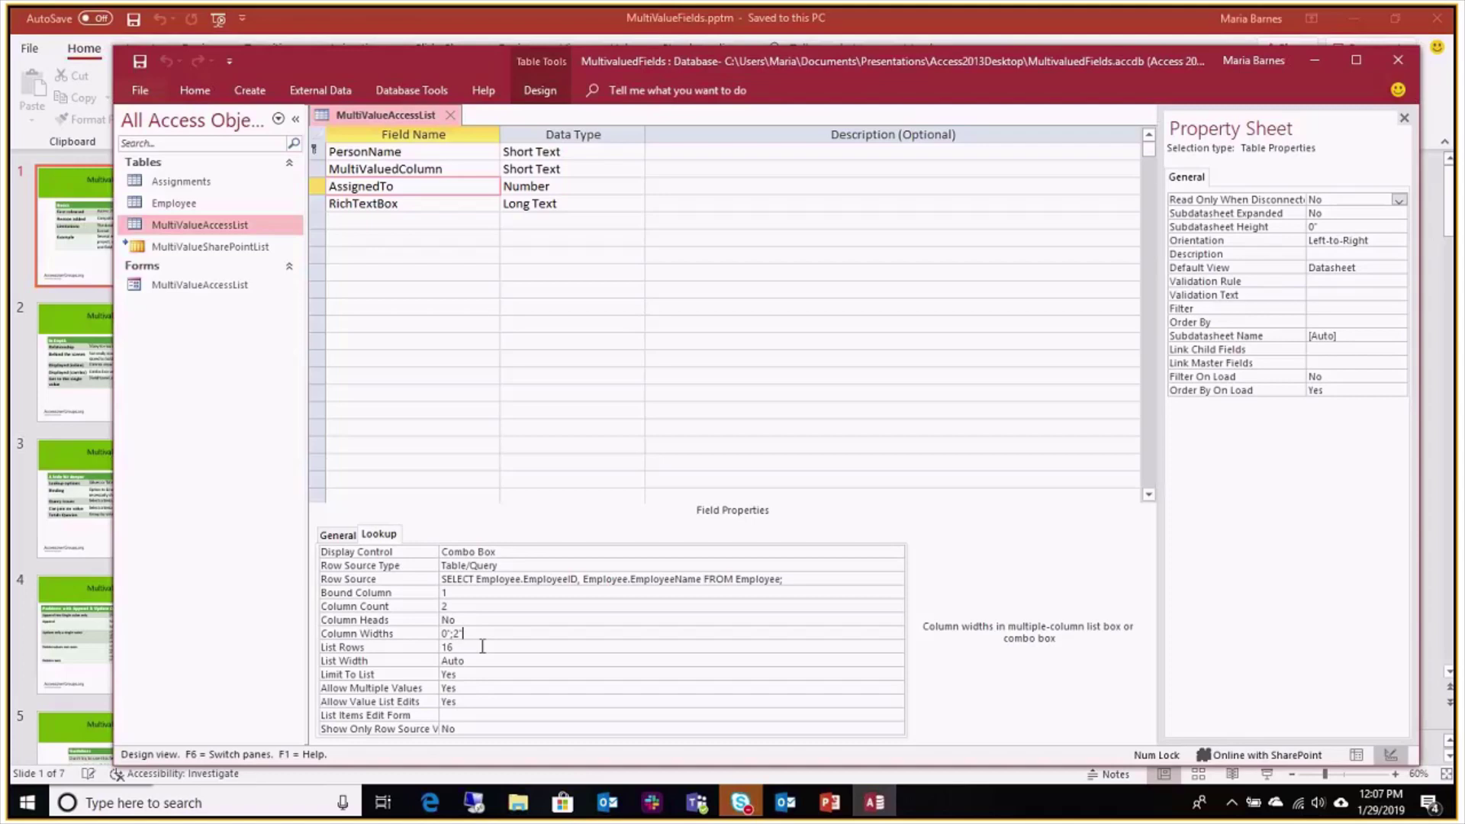
{"action": "left_click", "coordinate": [508, 692]}
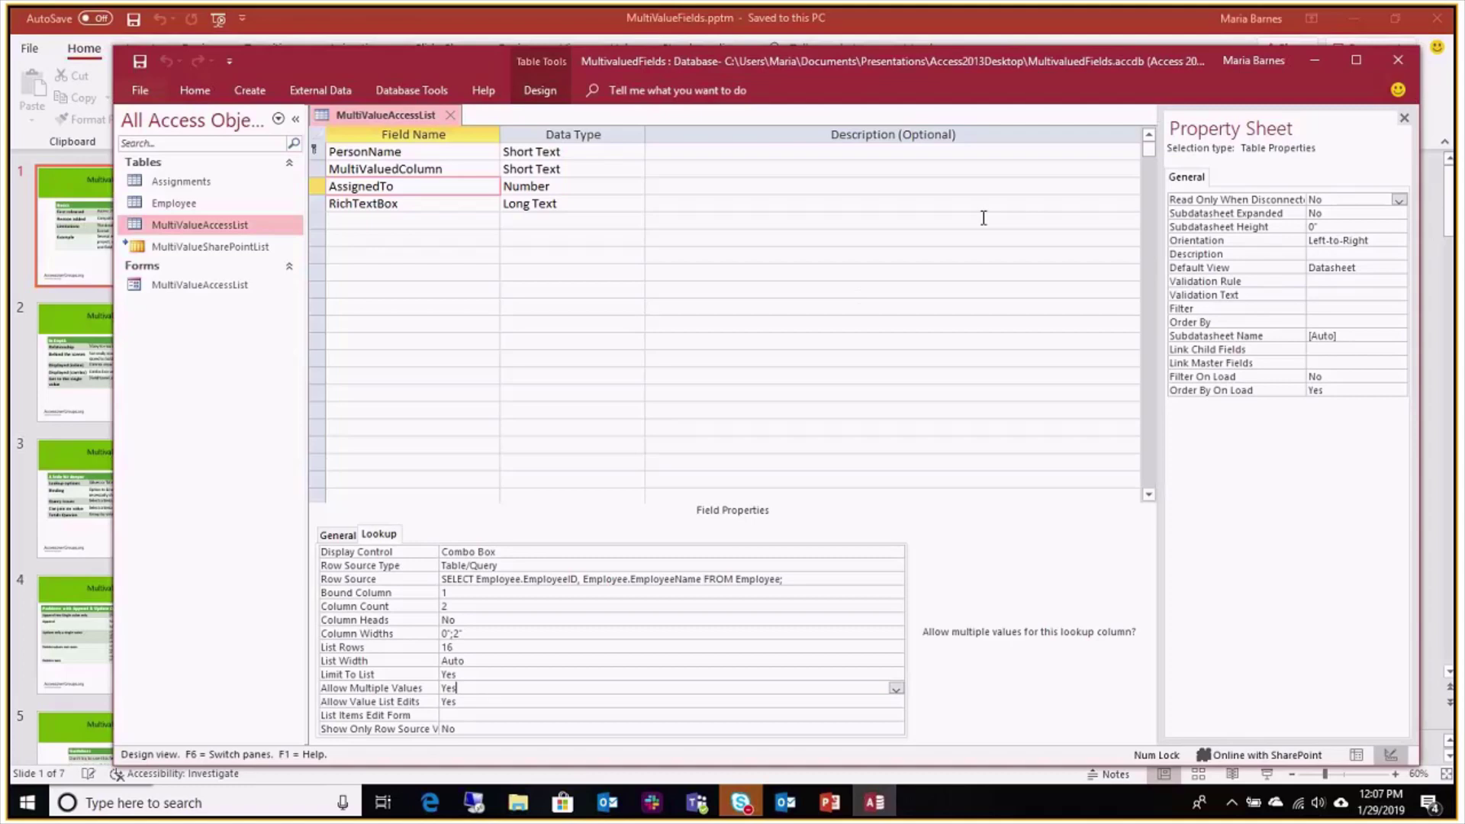
{"action": "left_click", "coordinate": [450, 115]}
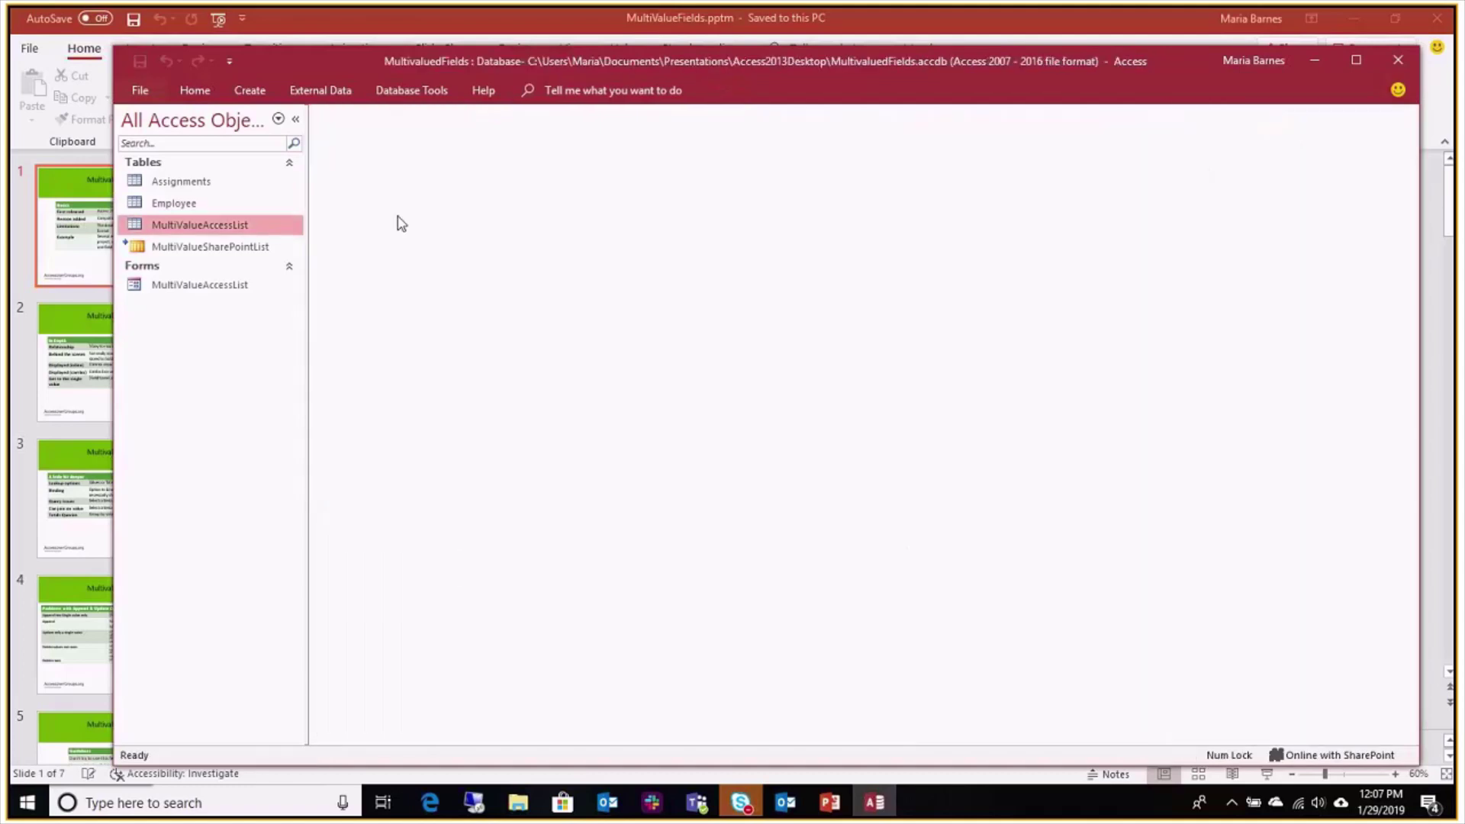
Open the MultiValueAccessList table in Datasheet view and look at Person 3's choice list in MultiValuedColumn
{"action": "double_click", "coordinate": [275, 226]}
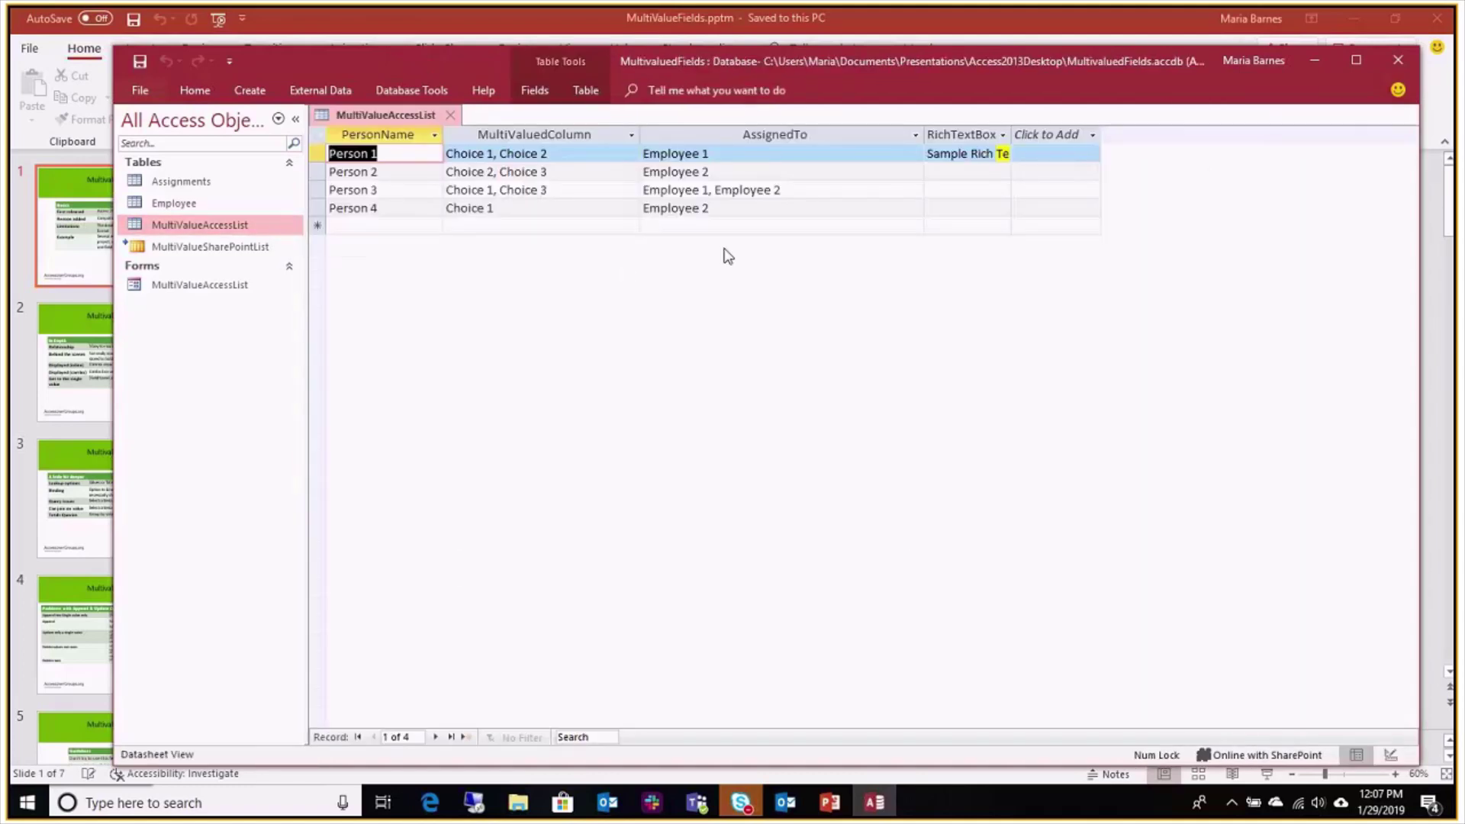
{"action": "left_click", "coordinate": [602, 185]}
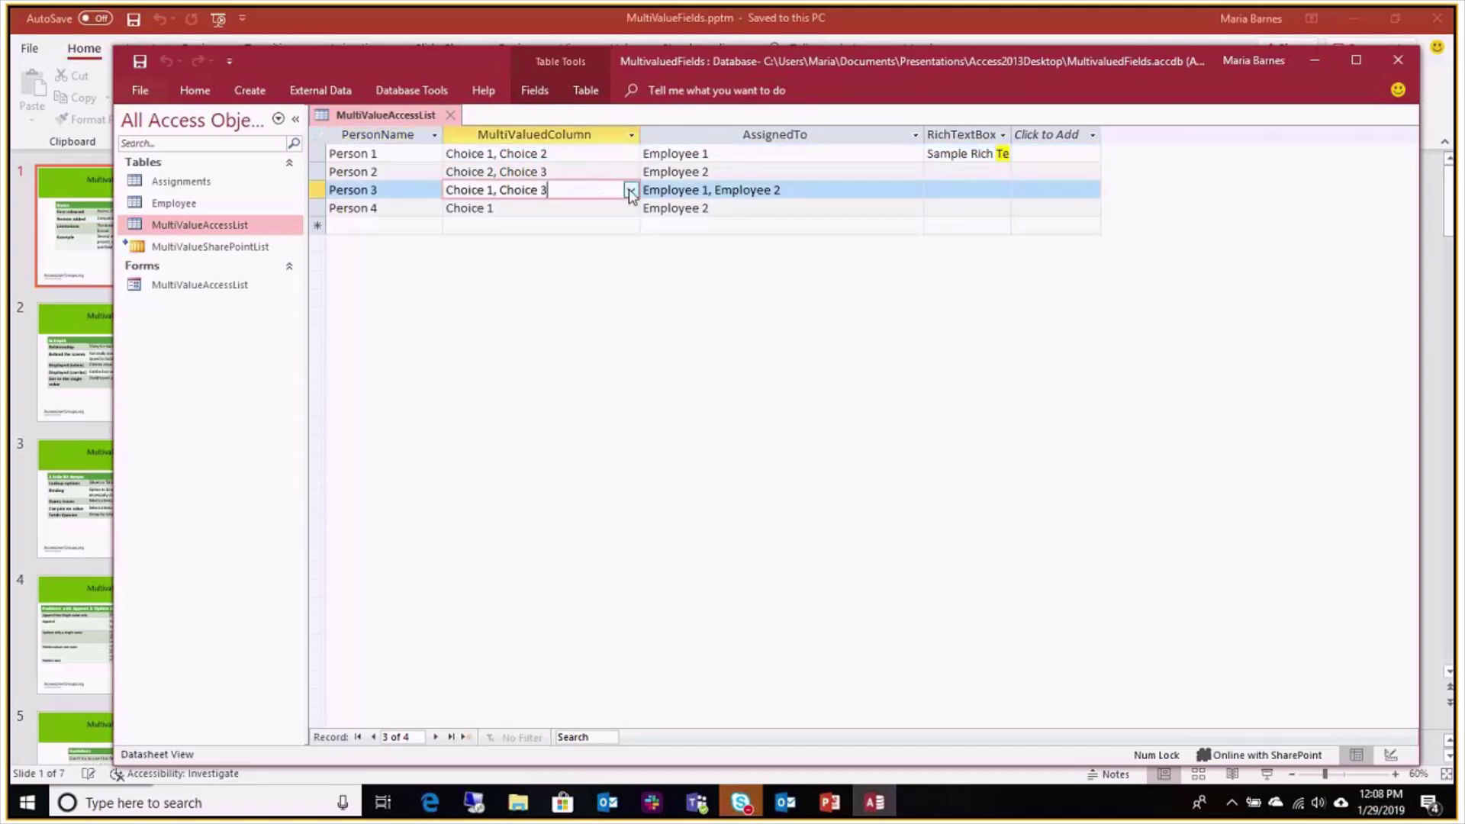
{"action": "left_click", "coordinate": [630, 192]}
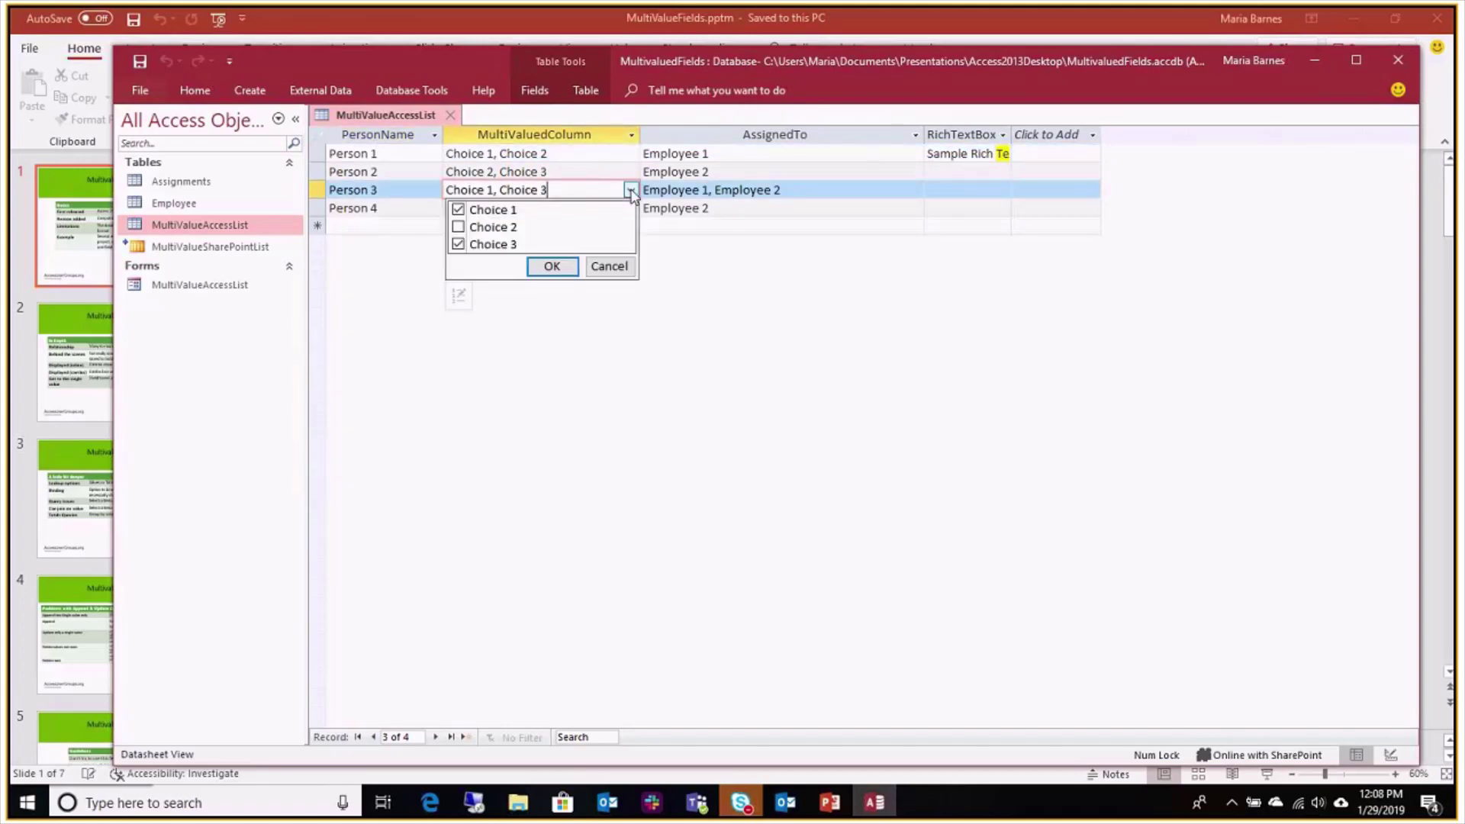
{"action": "left_click", "coordinate": [630, 191]}
View the AssignedTo employee checklists for Person 3 and Person 2 without changing the selections
{"action": "left_click", "coordinate": [775, 191]}
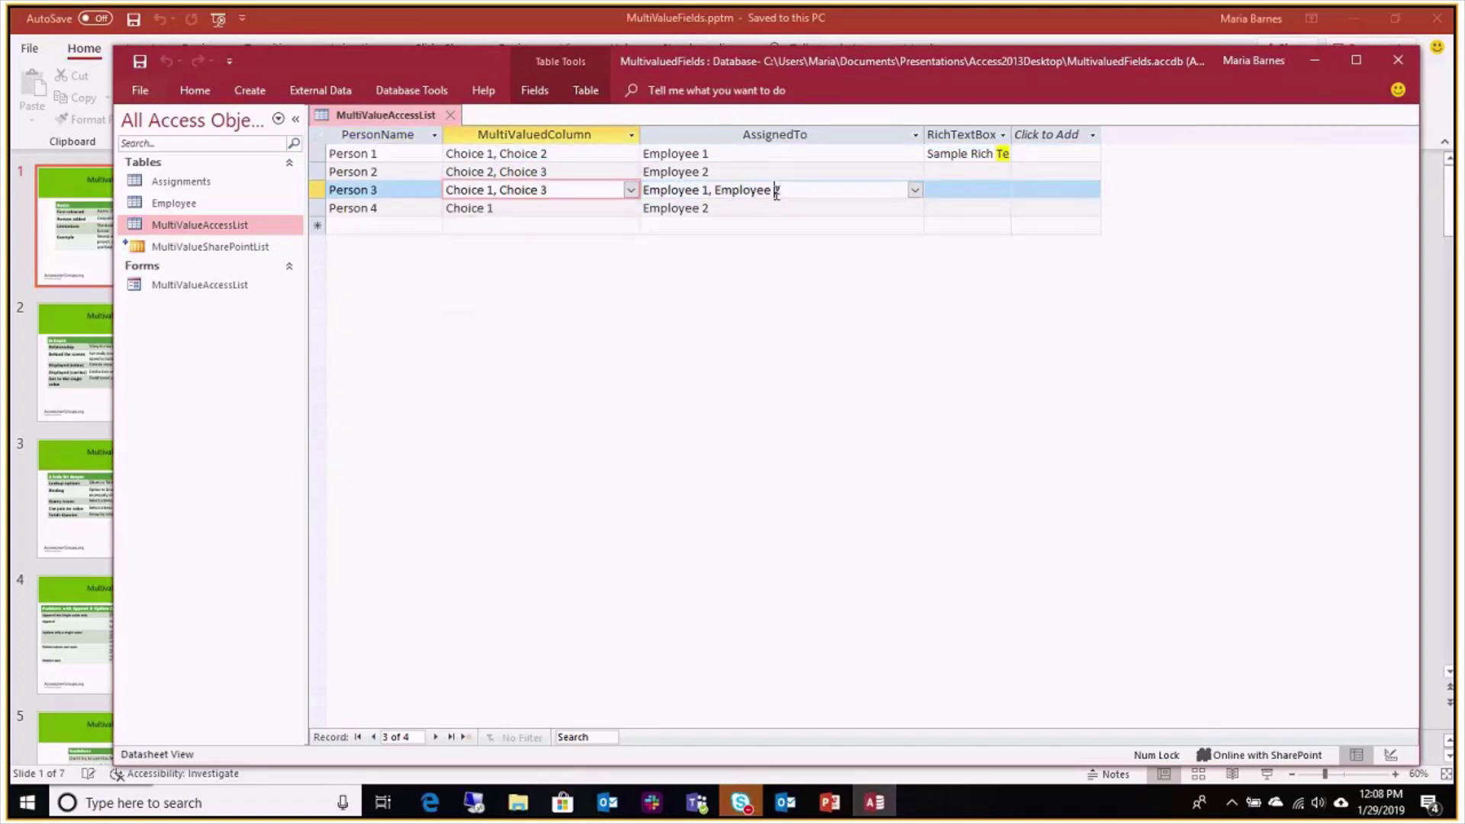
{"action": "left_click", "coordinate": [915, 190]}
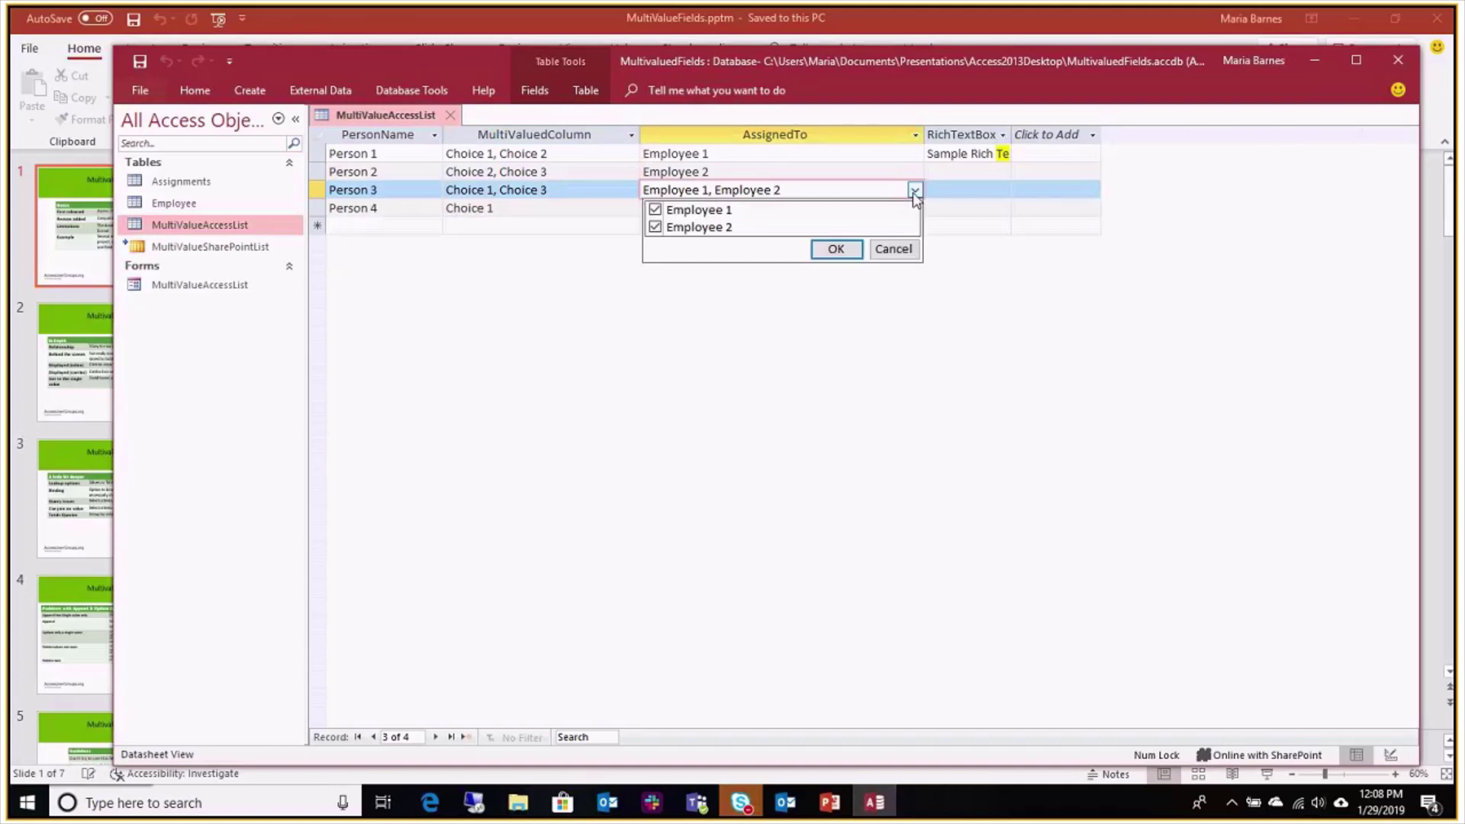
{"action": "left_click", "coordinate": [859, 175]}
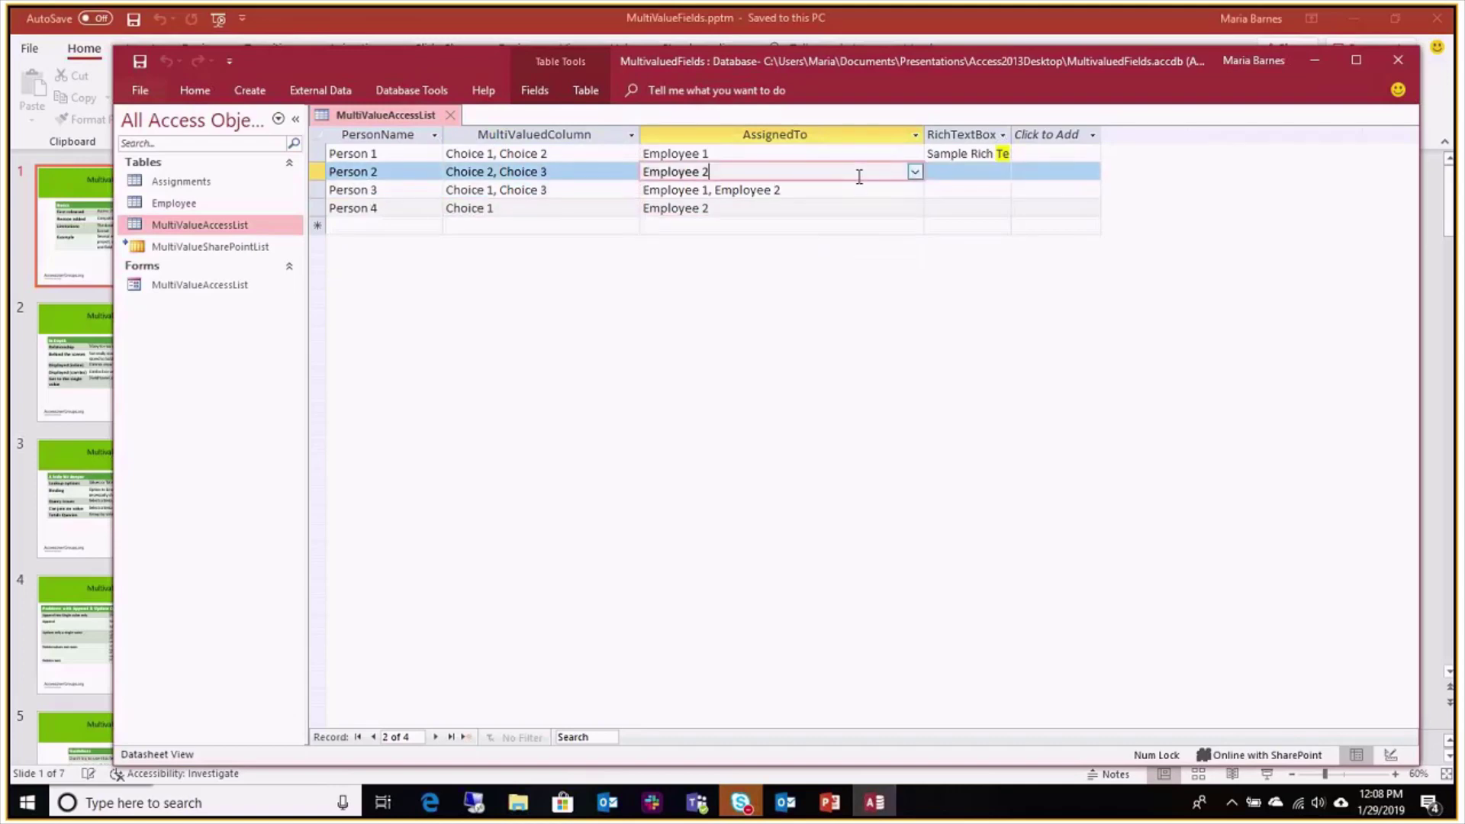
{"action": "left_click", "coordinate": [915, 173]}
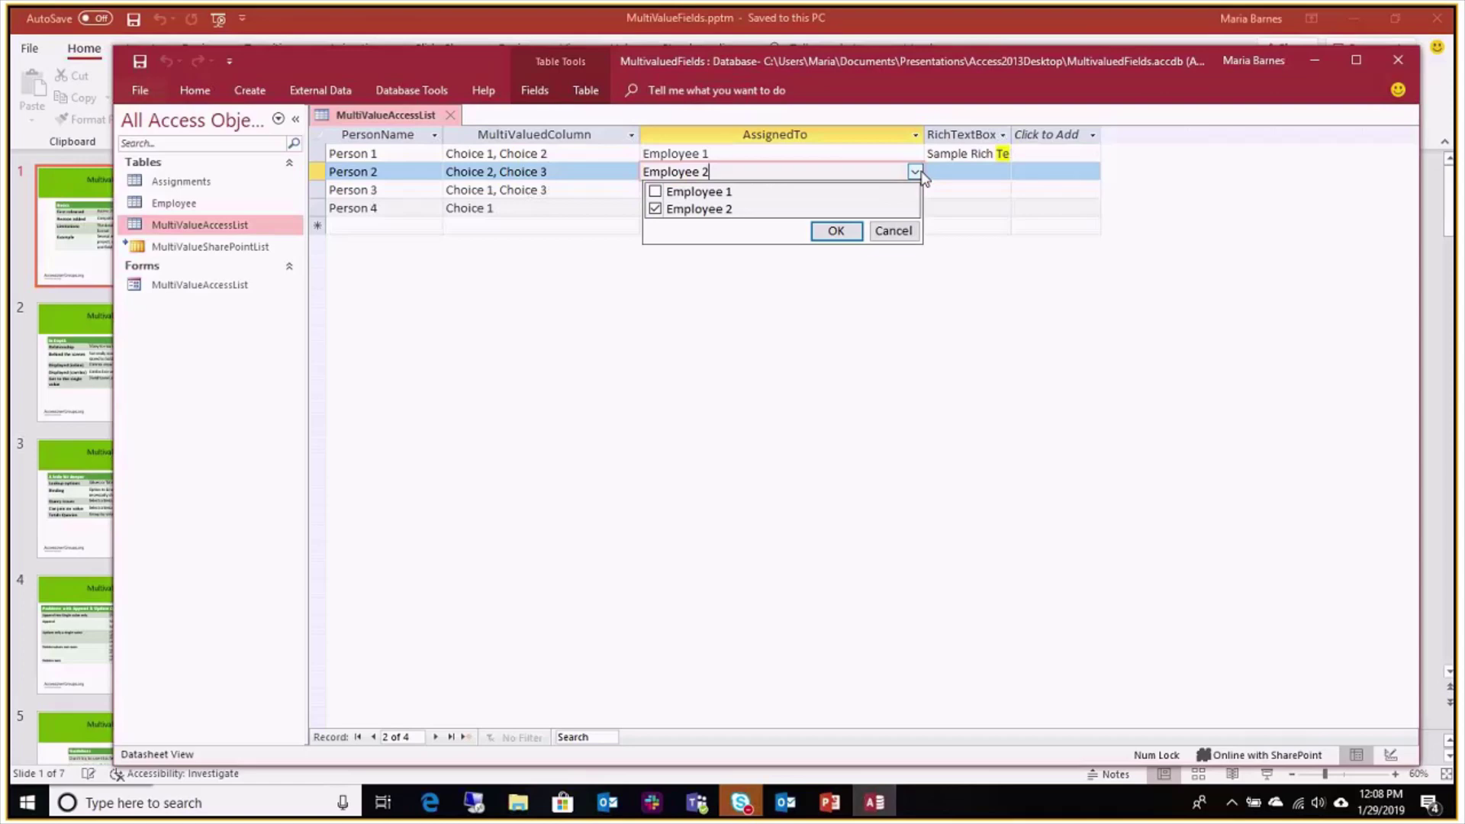
{"action": "left_click", "coordinate": [919, 174]}
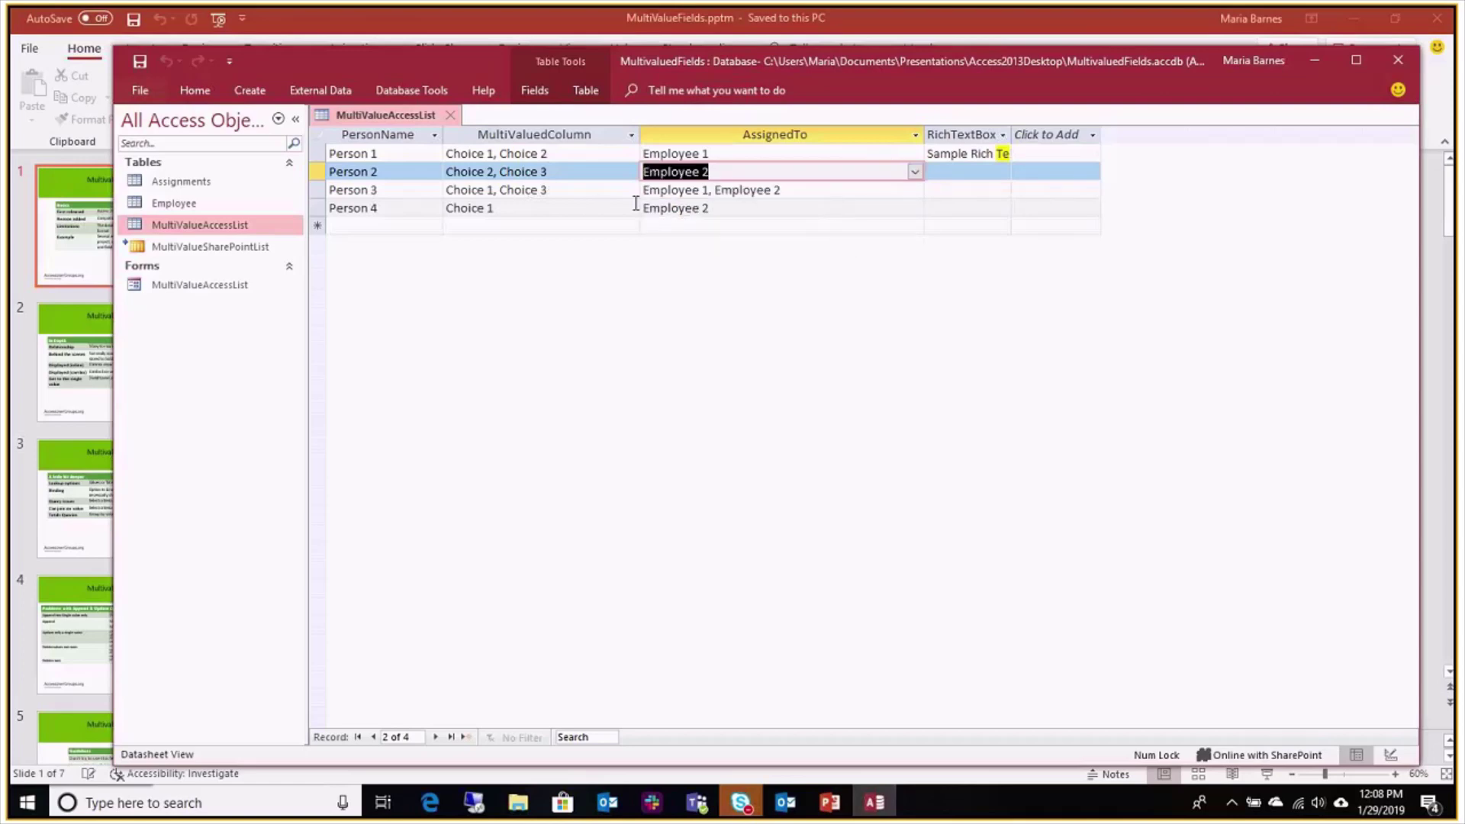
Check Person 3's AssignedTo checklist again, cancel out of it, and display the AssignedTo checklist for Person 4
{"action": "left_click", "coordinate": [792, 193]}
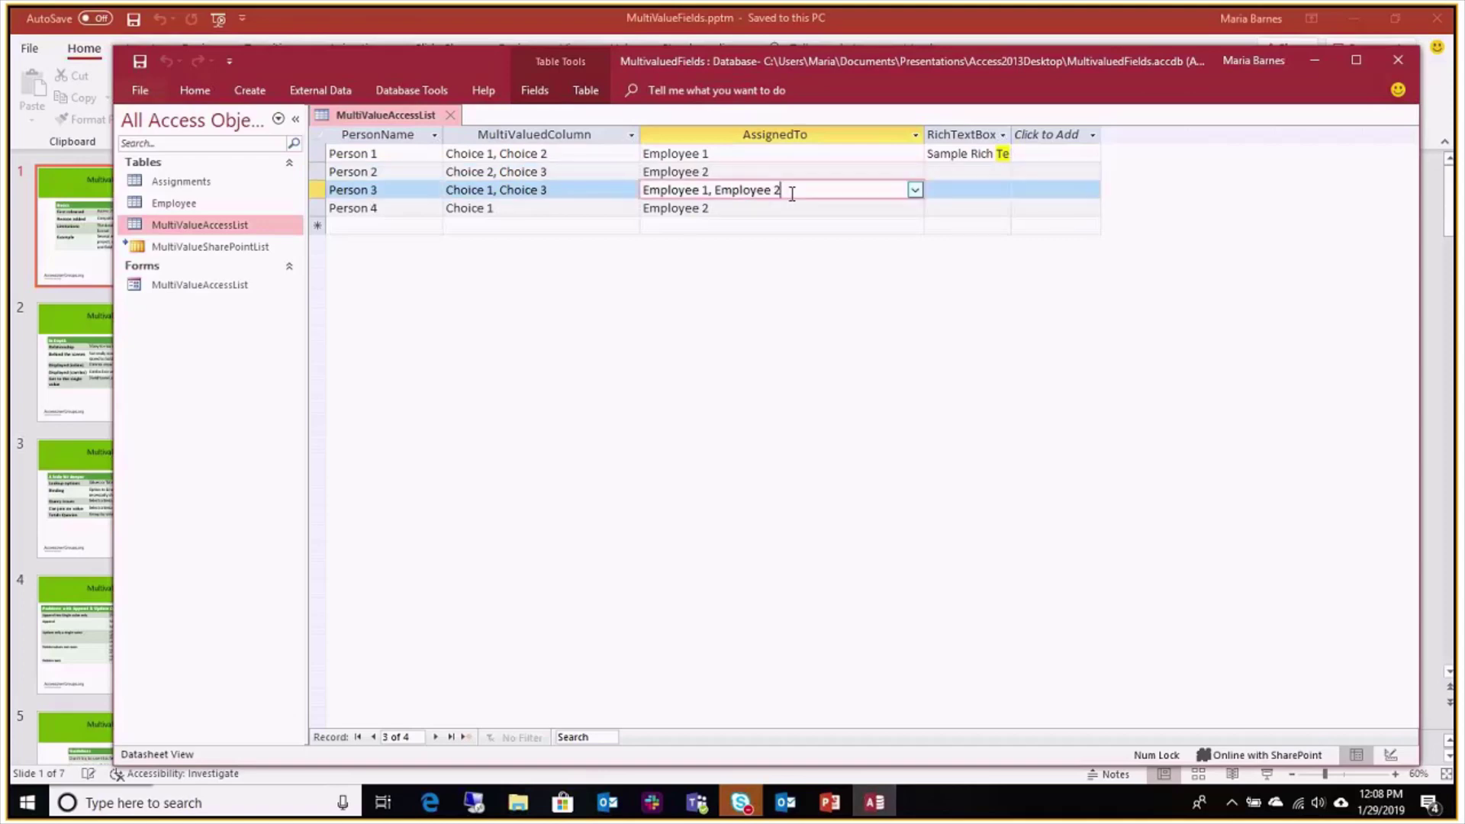
{"action": "left_click", "coordinate": [915, 191]}
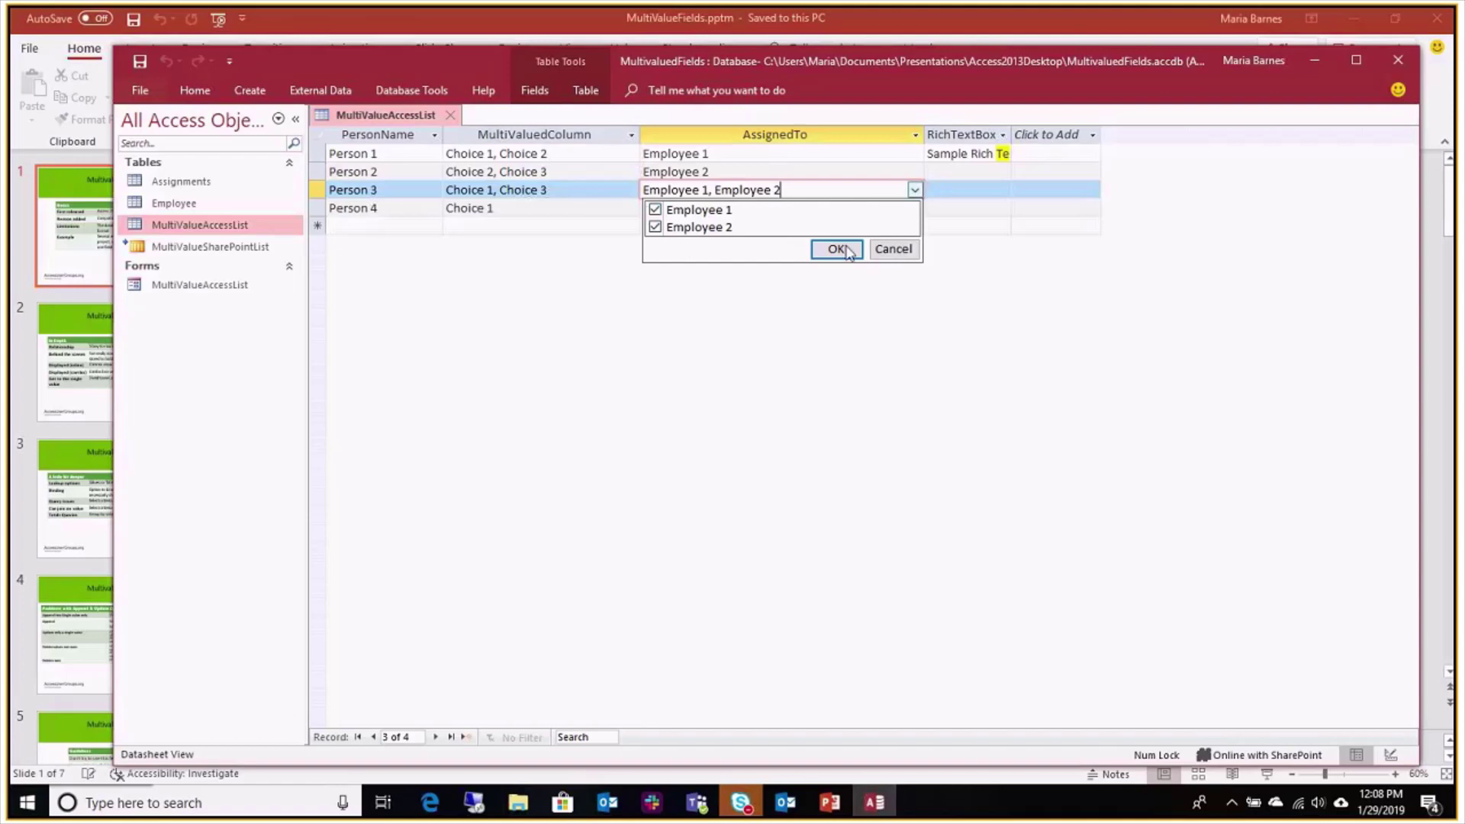
{"action": "left_click", "coordinate": [893, 252]}
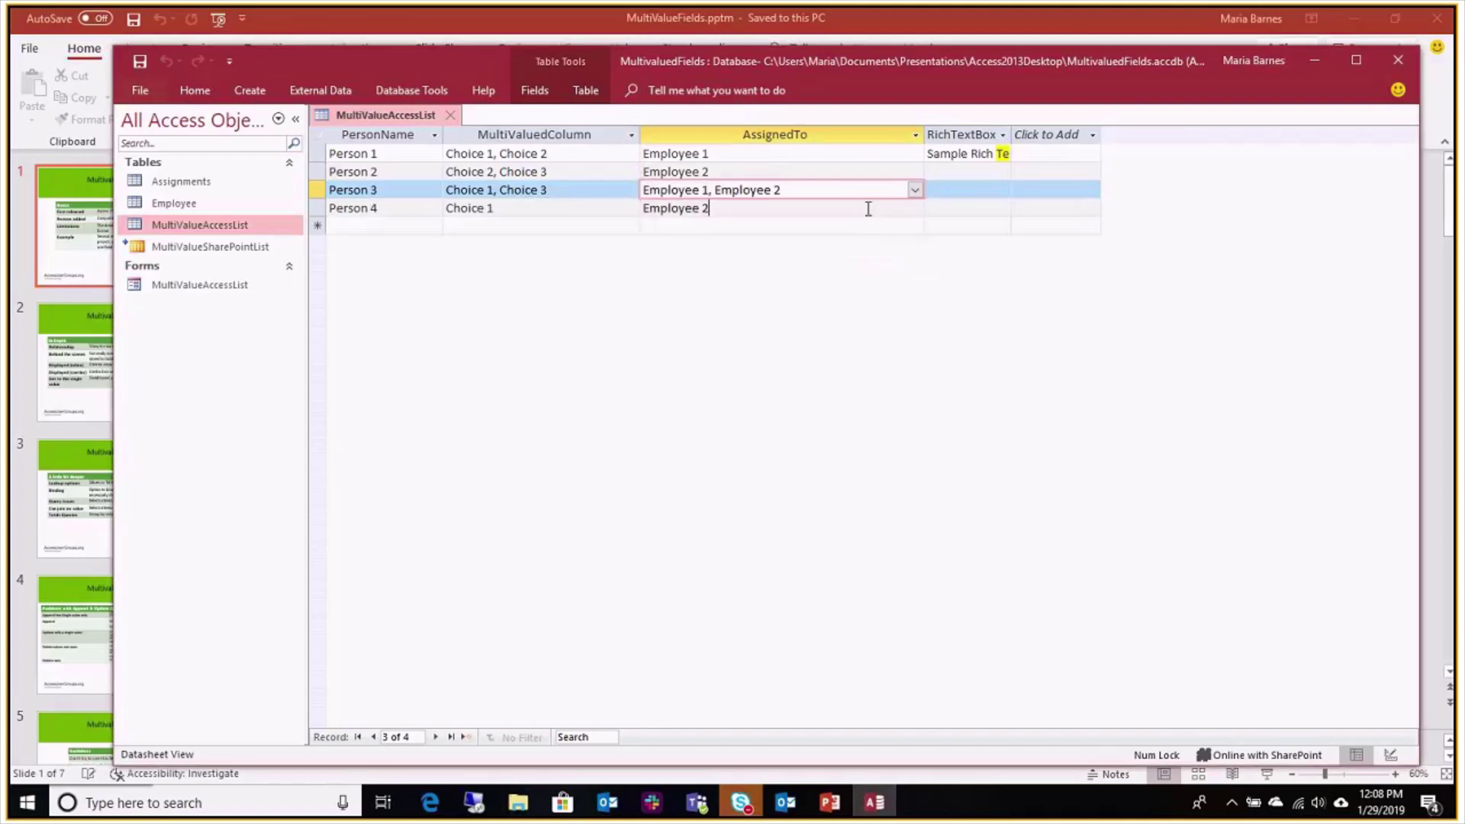
{"action": "left_click", "coordinate": [915, 211]}
{"action": "left_click", "coordinate": [915, 209]}
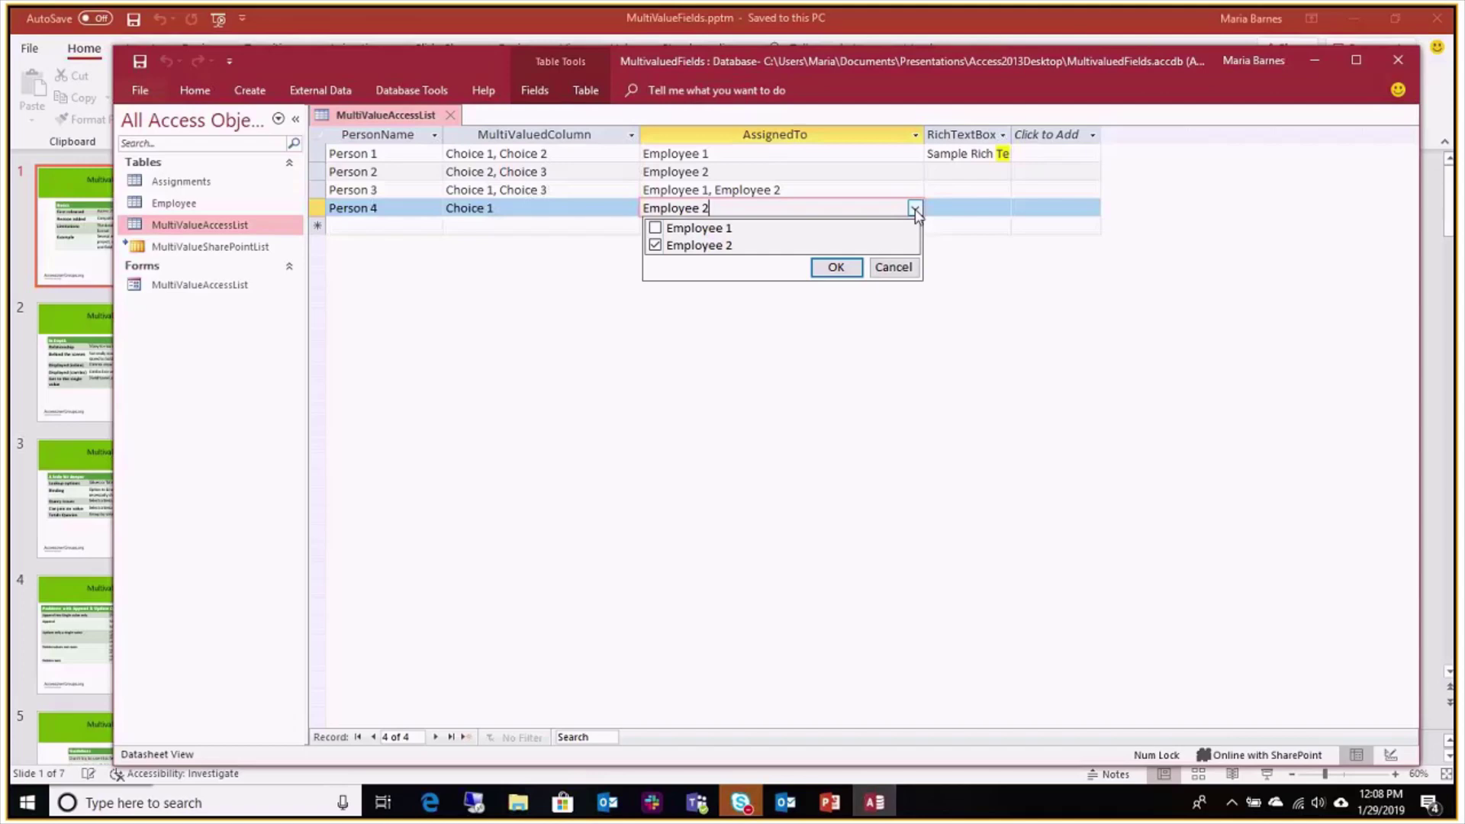
Dismiss Person 4's AssignedTo checklist, close the MultiValueAccessList table, and display slide 2 of the Multivalued Fields presentation in PowerPoint
{"action": "left_click", "coordinate": [971, 227]}
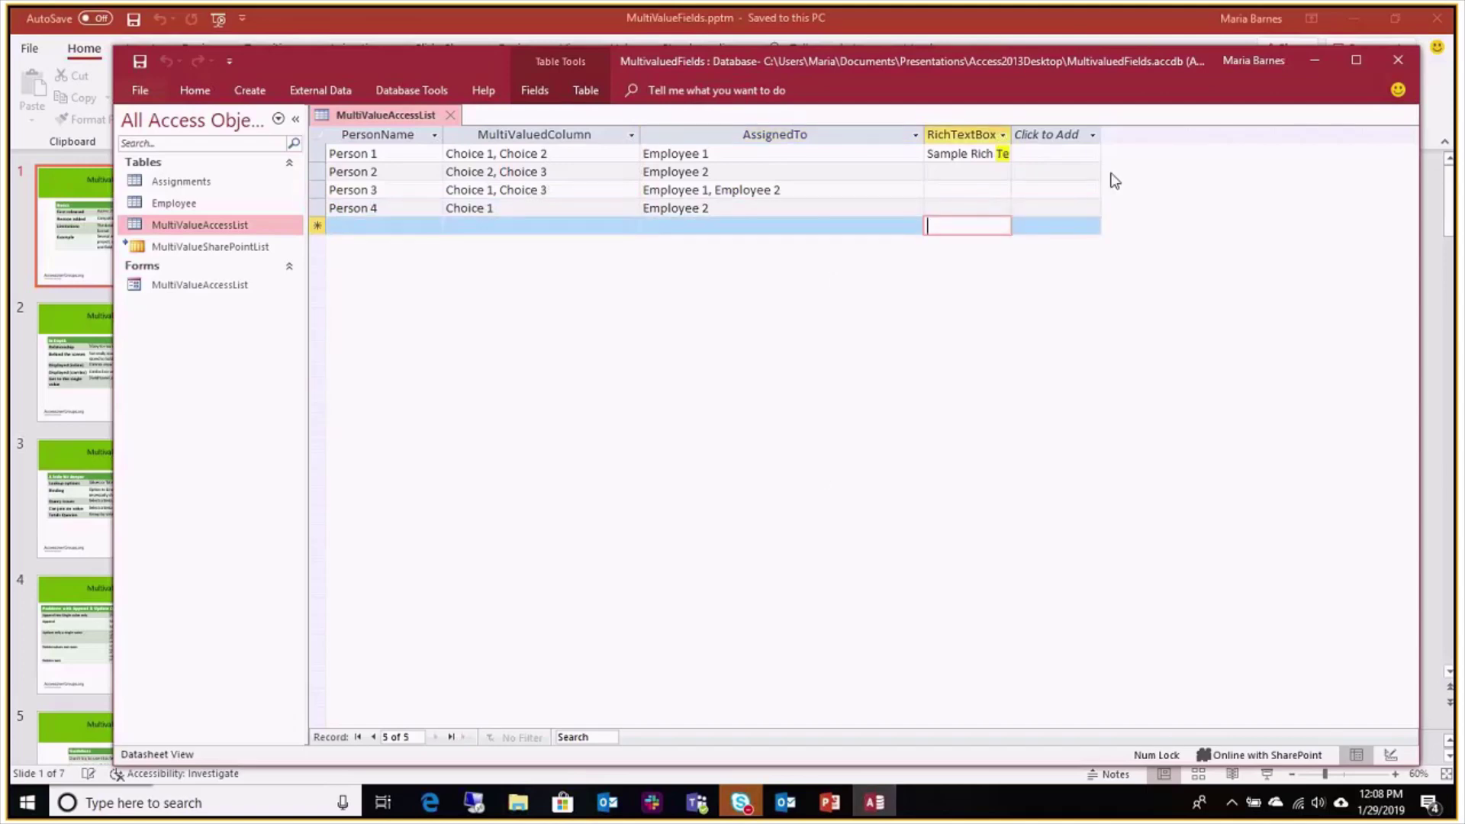
{"action": "left_click", "coordinate": [449, 114]}
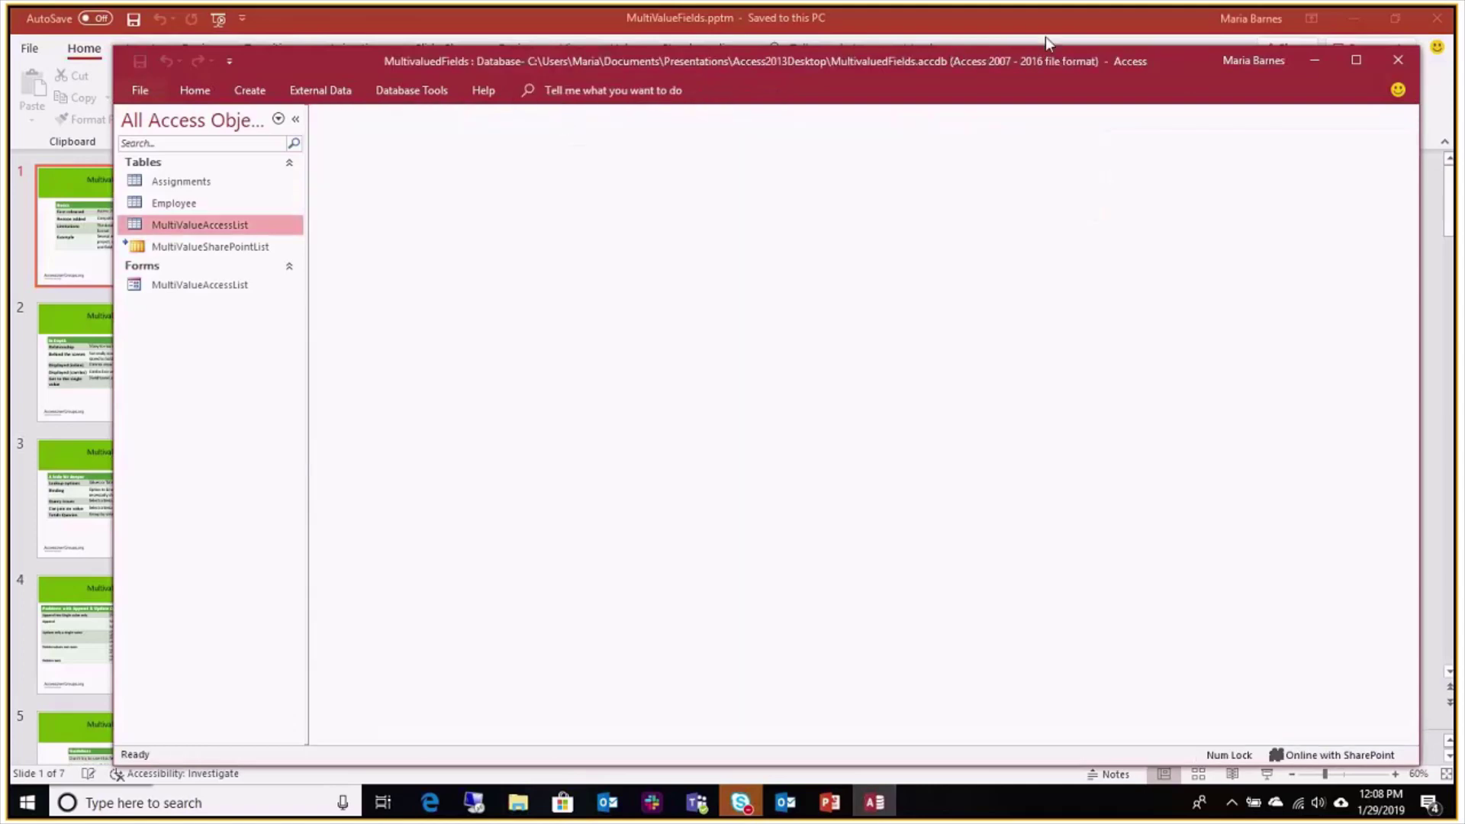
{"action": "left_click", "coordinate": [1314, 61]}
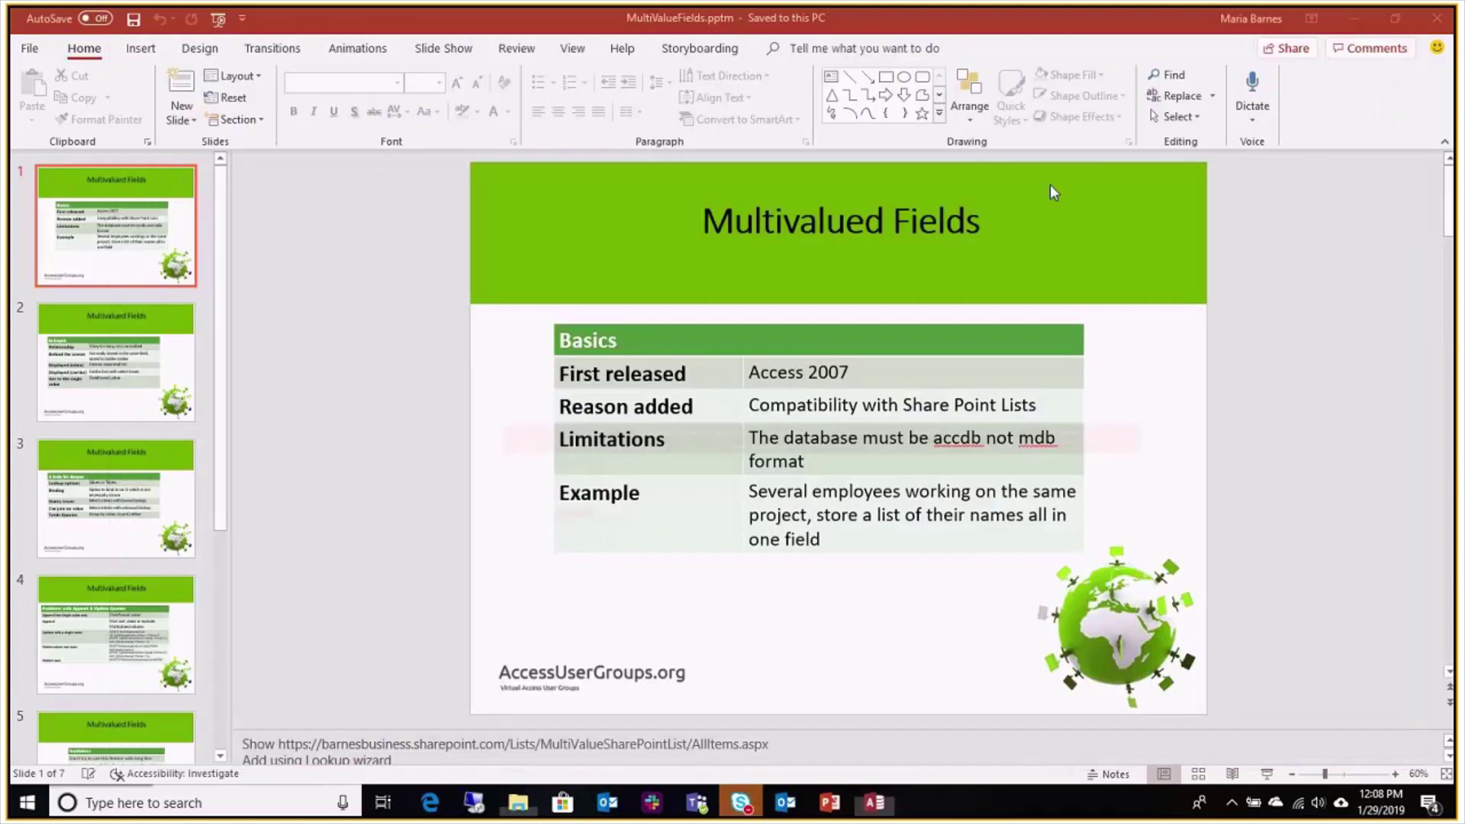
{"action": "left_click", "coordinate": [155, 356]}
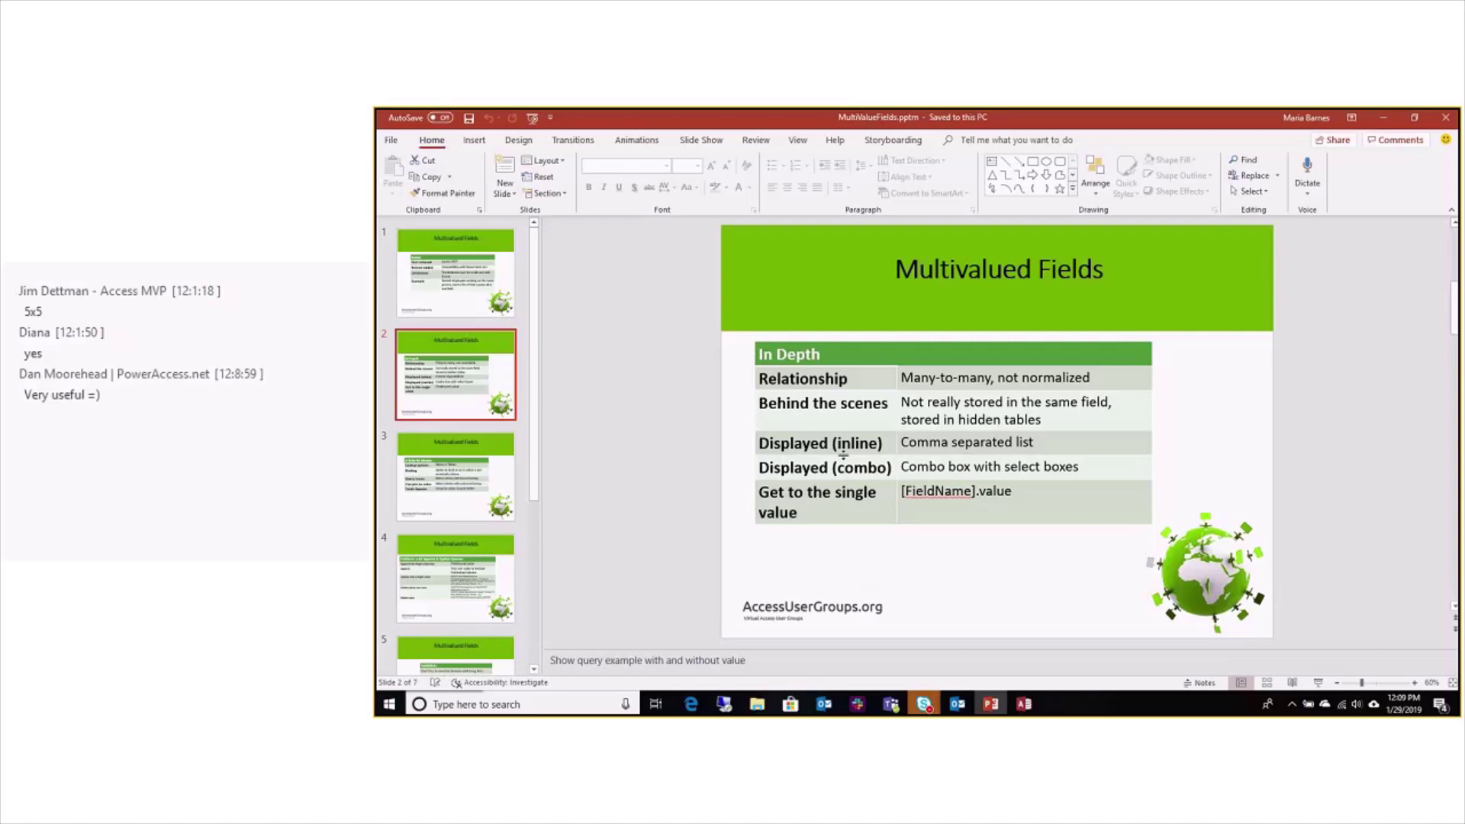
Switch to Access, open the MultiValueAccessList table to look at Person 1's AssignedTo value, and open the Employee table
{"action": "left_click", "coordinate": [1024, 703]}
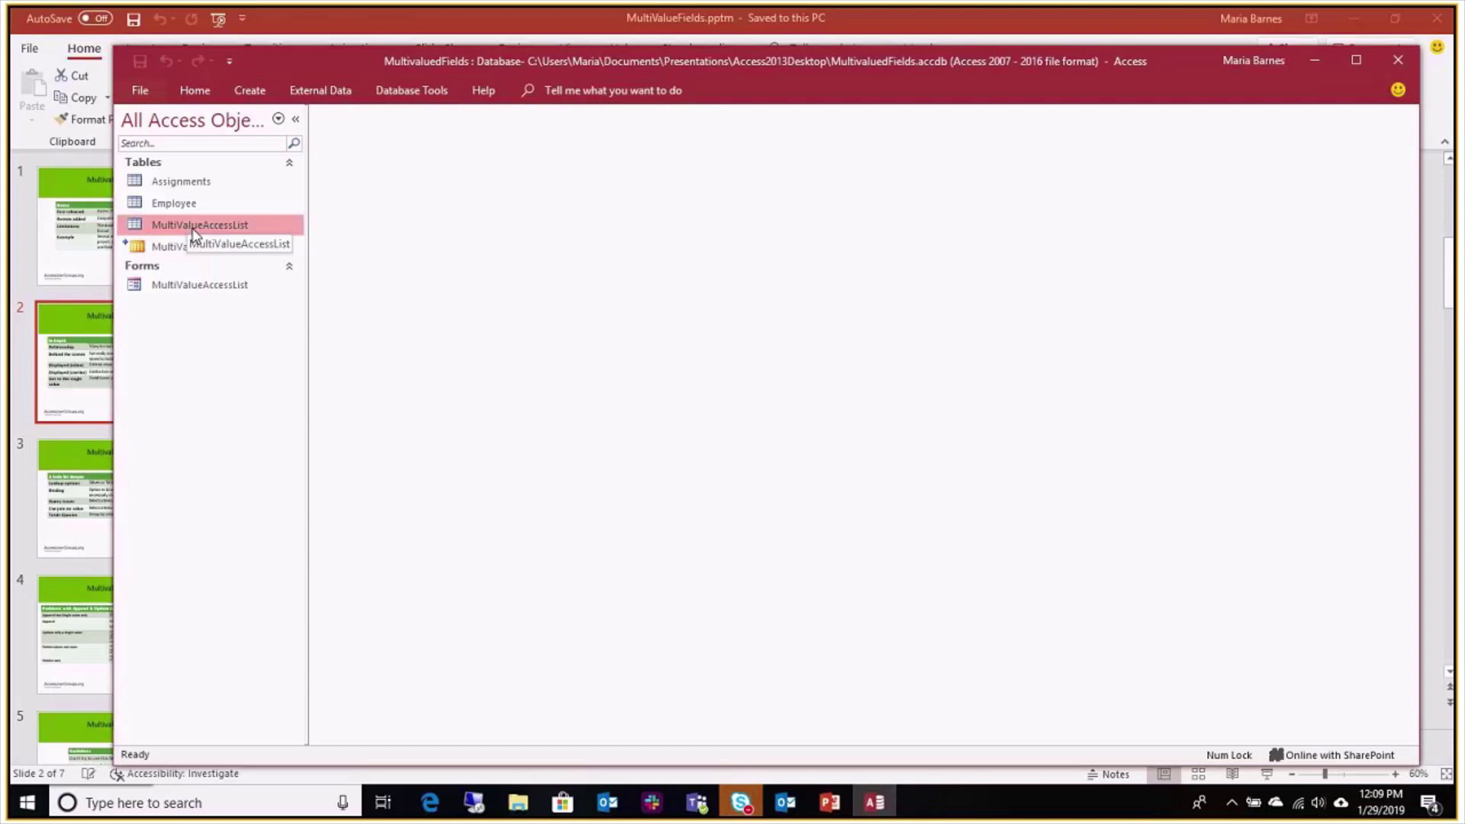
{"action": "double_click", "coordinate": [194, 227]}
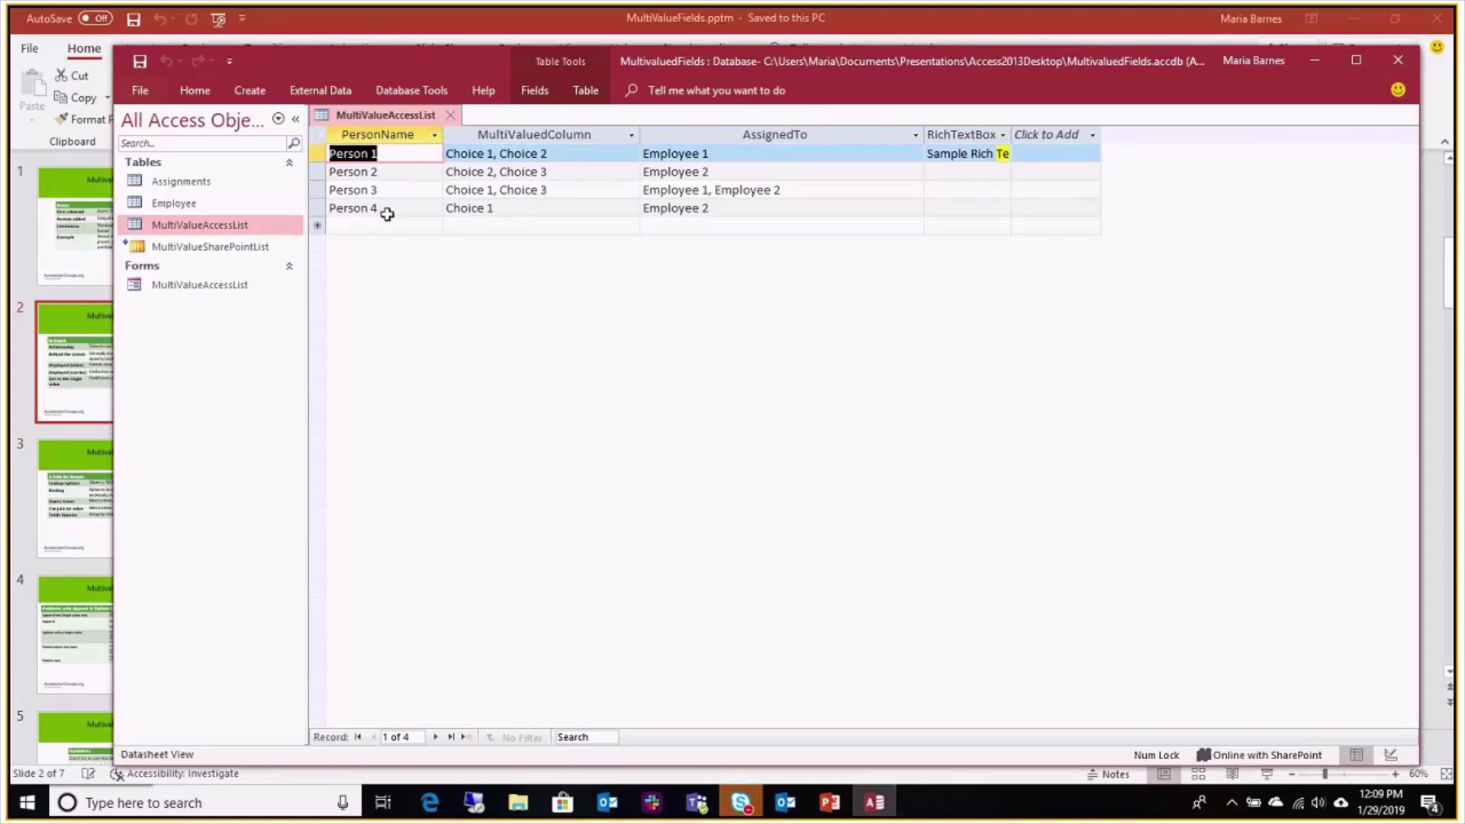
{"action": "left_click", "coordinate": [761, 152]}
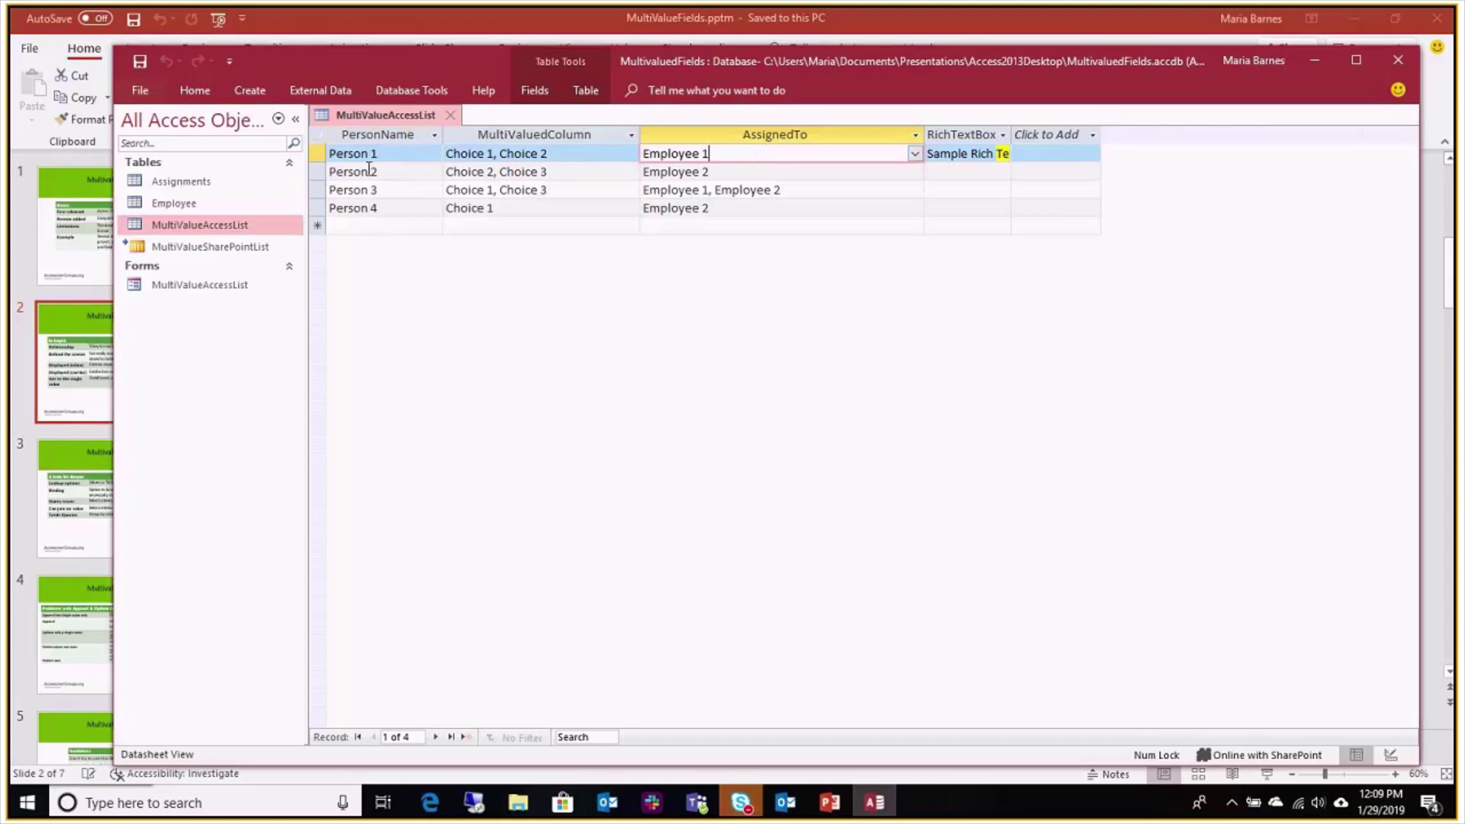
{"action": "double_click", "coordinate": [204, 204]}
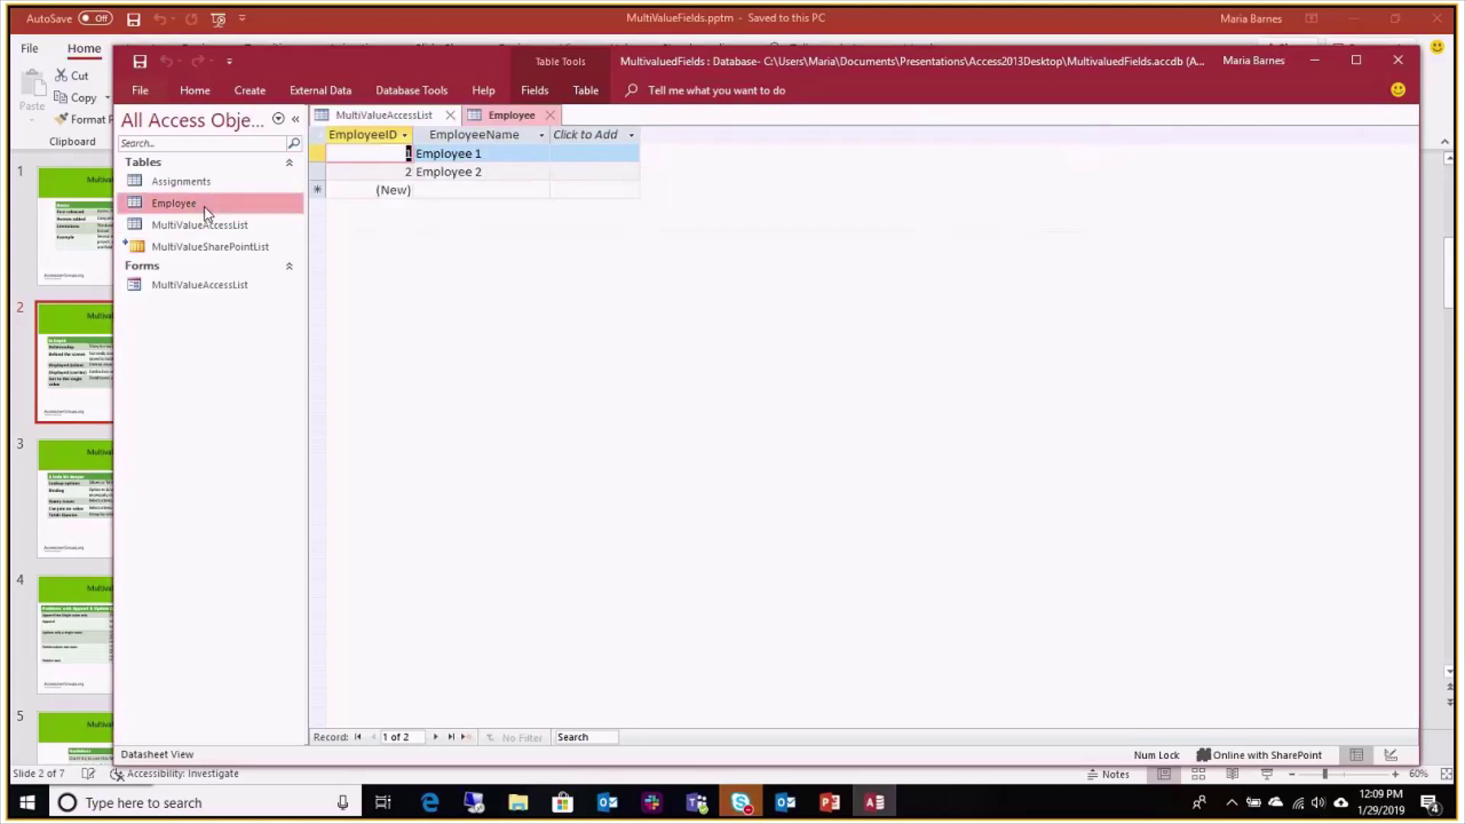
Compare Person 4's record in MultiValueAccessList with the Employee table, and return to the In Depth slide in PowerPoint
{"action": "left_click", "coordinate": [398, 116]}
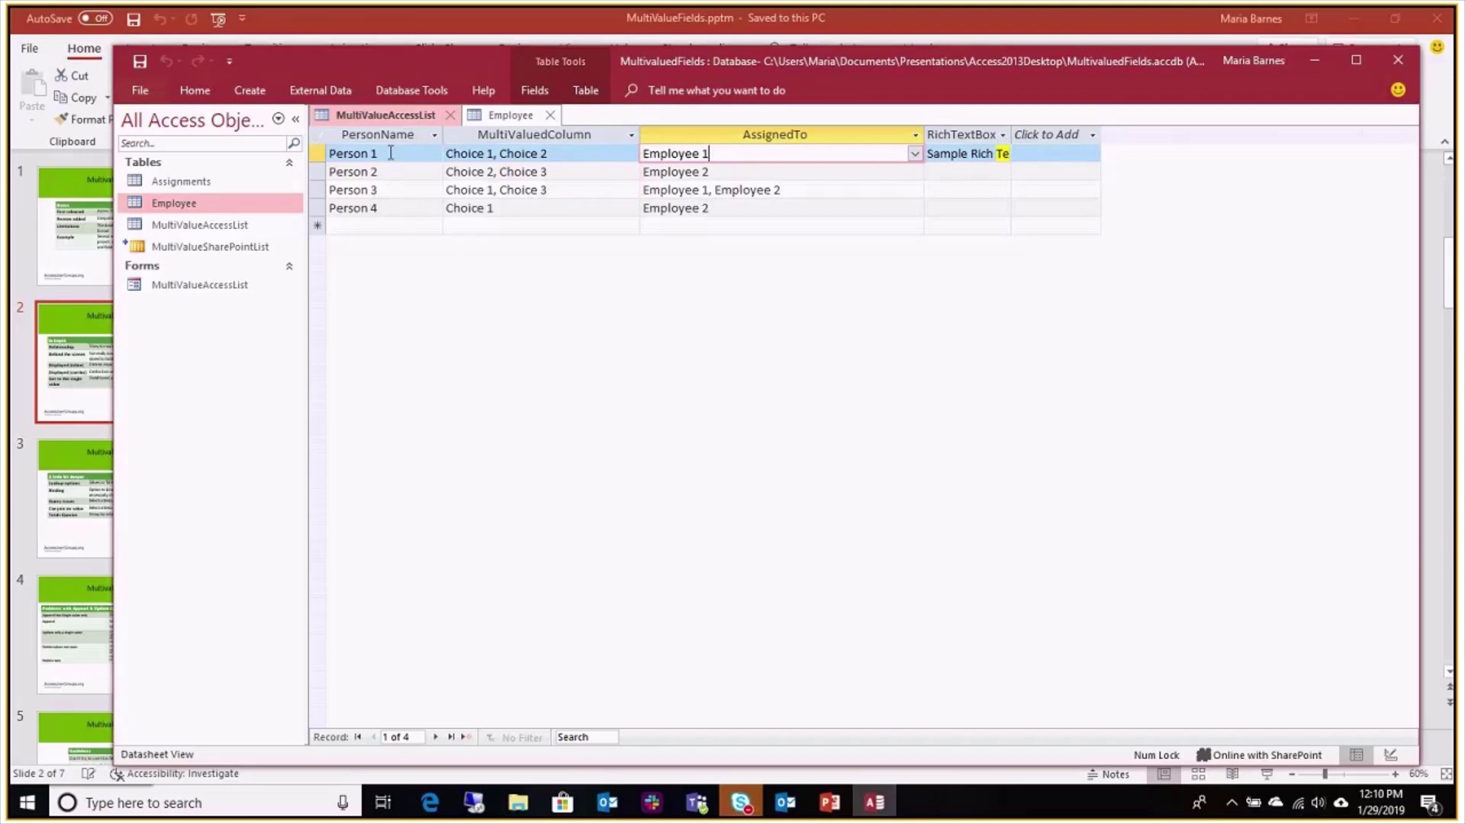
{"action": "left_click", "coordinate": [387, 208]}
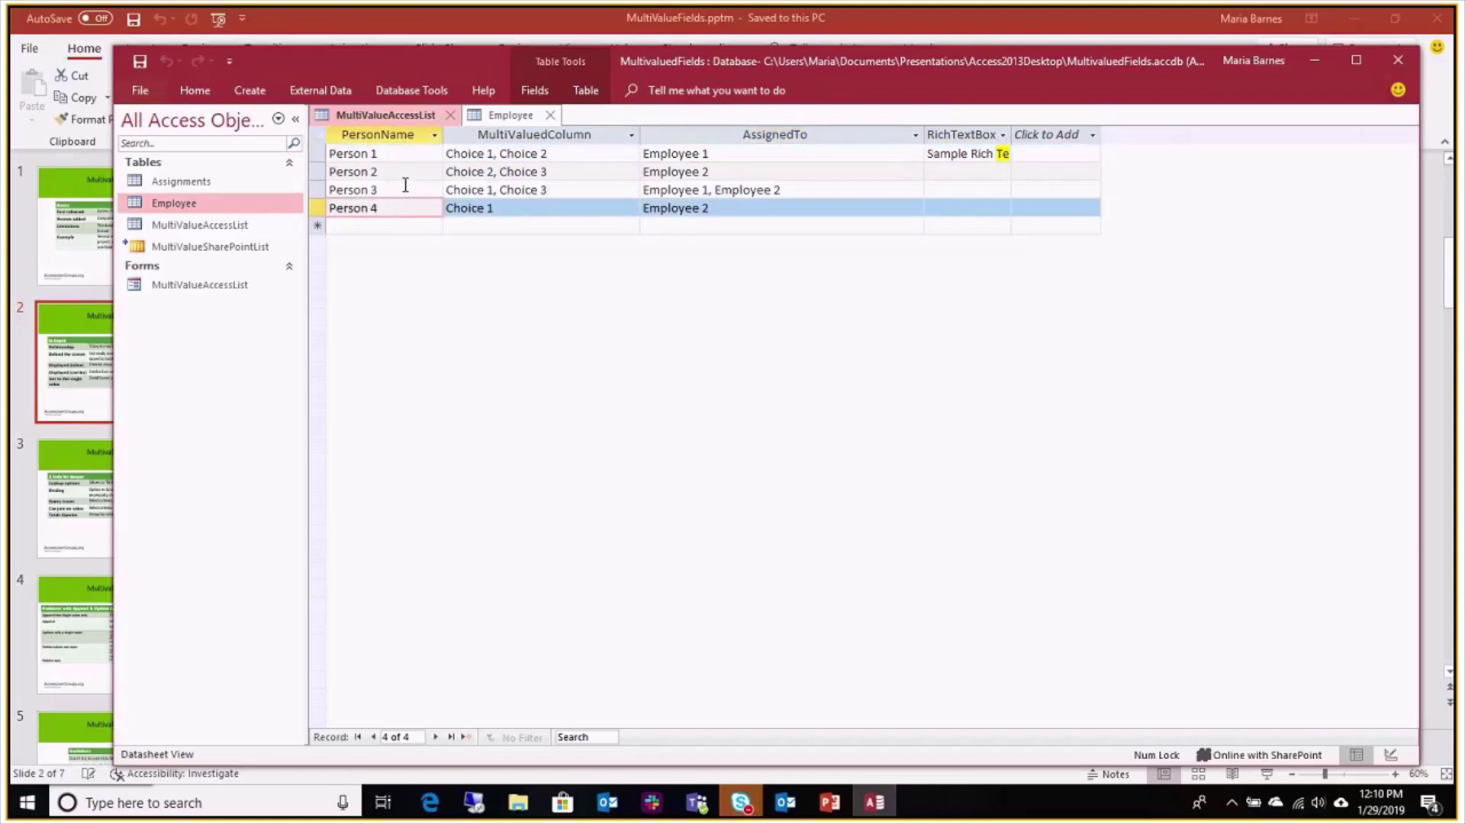
{"action": "left_click", "coordinate": [518, 117]}
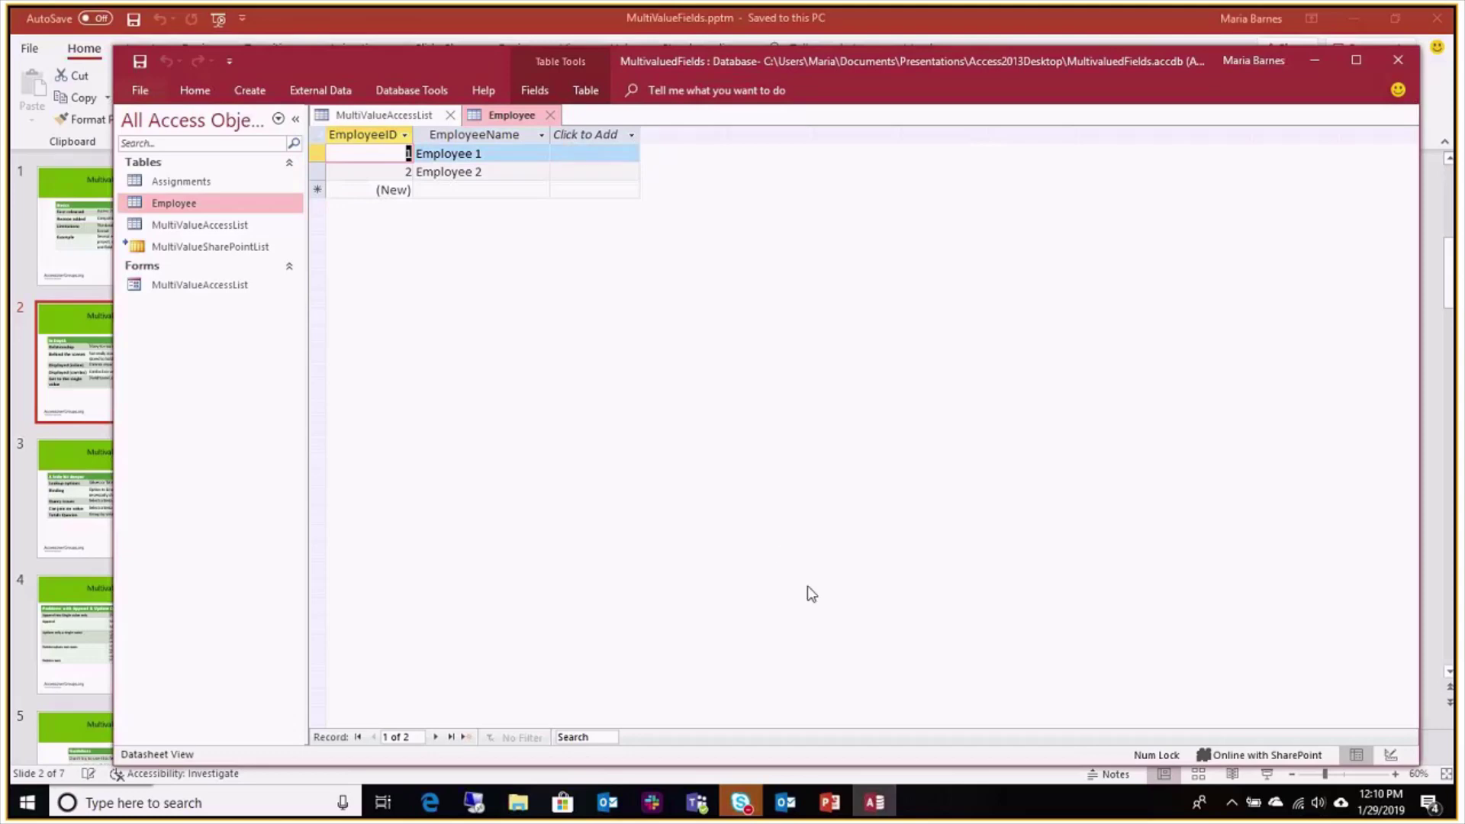
{"action": "mouse_move", "coordinate": [874, 807]}
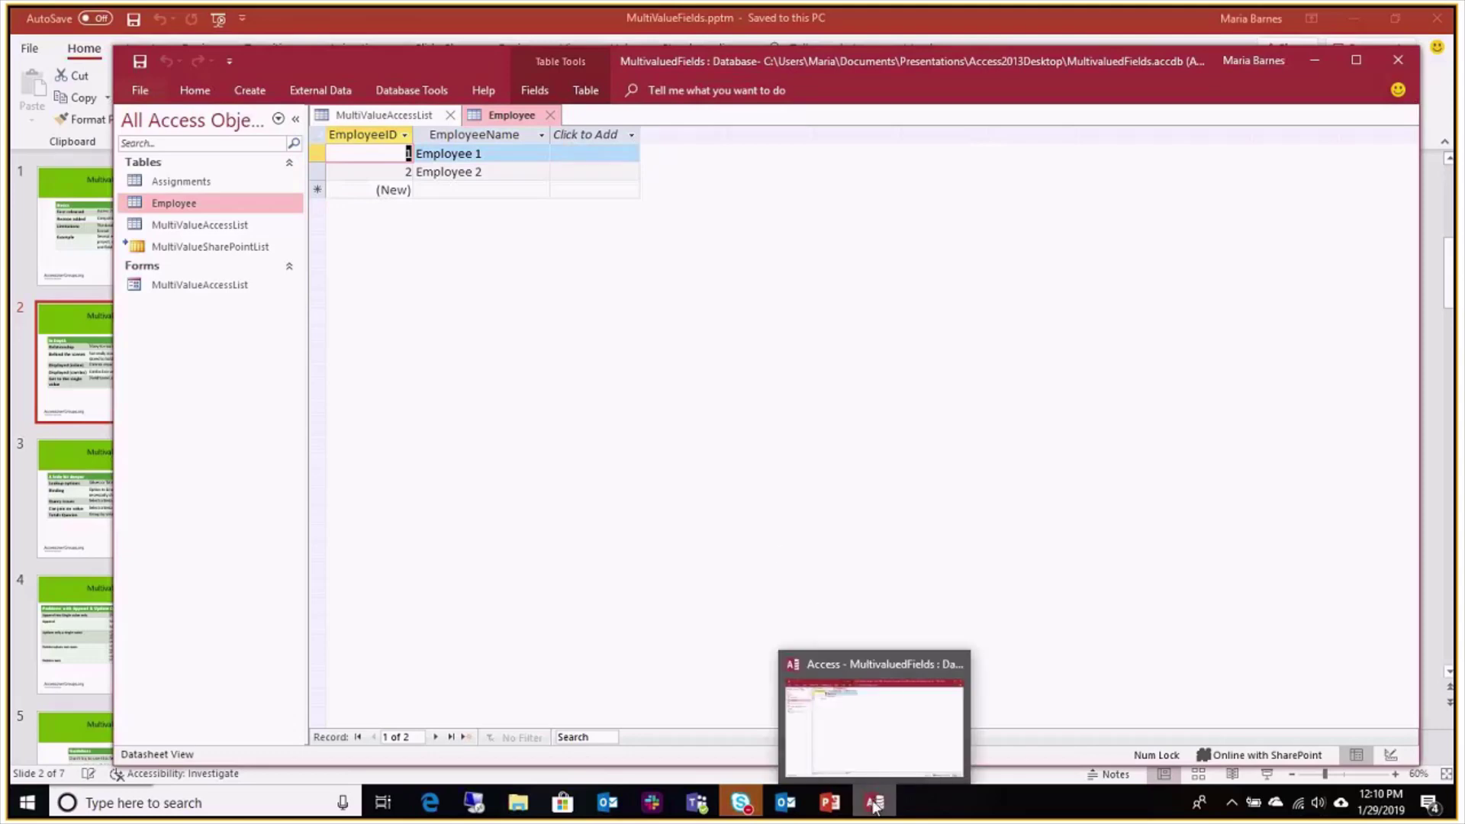
{"action": "left_click", "coordinate": [830, 802]}
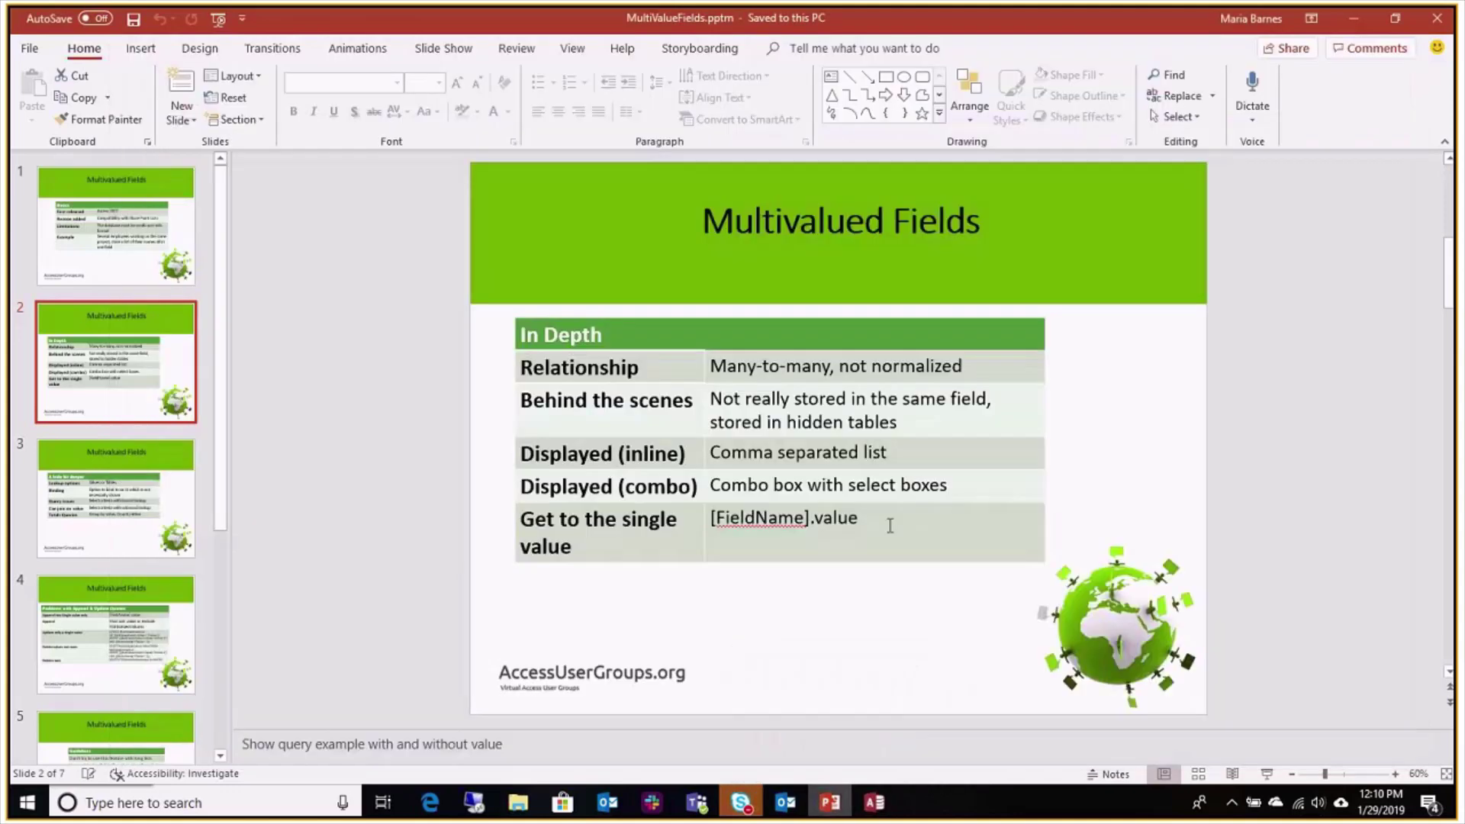
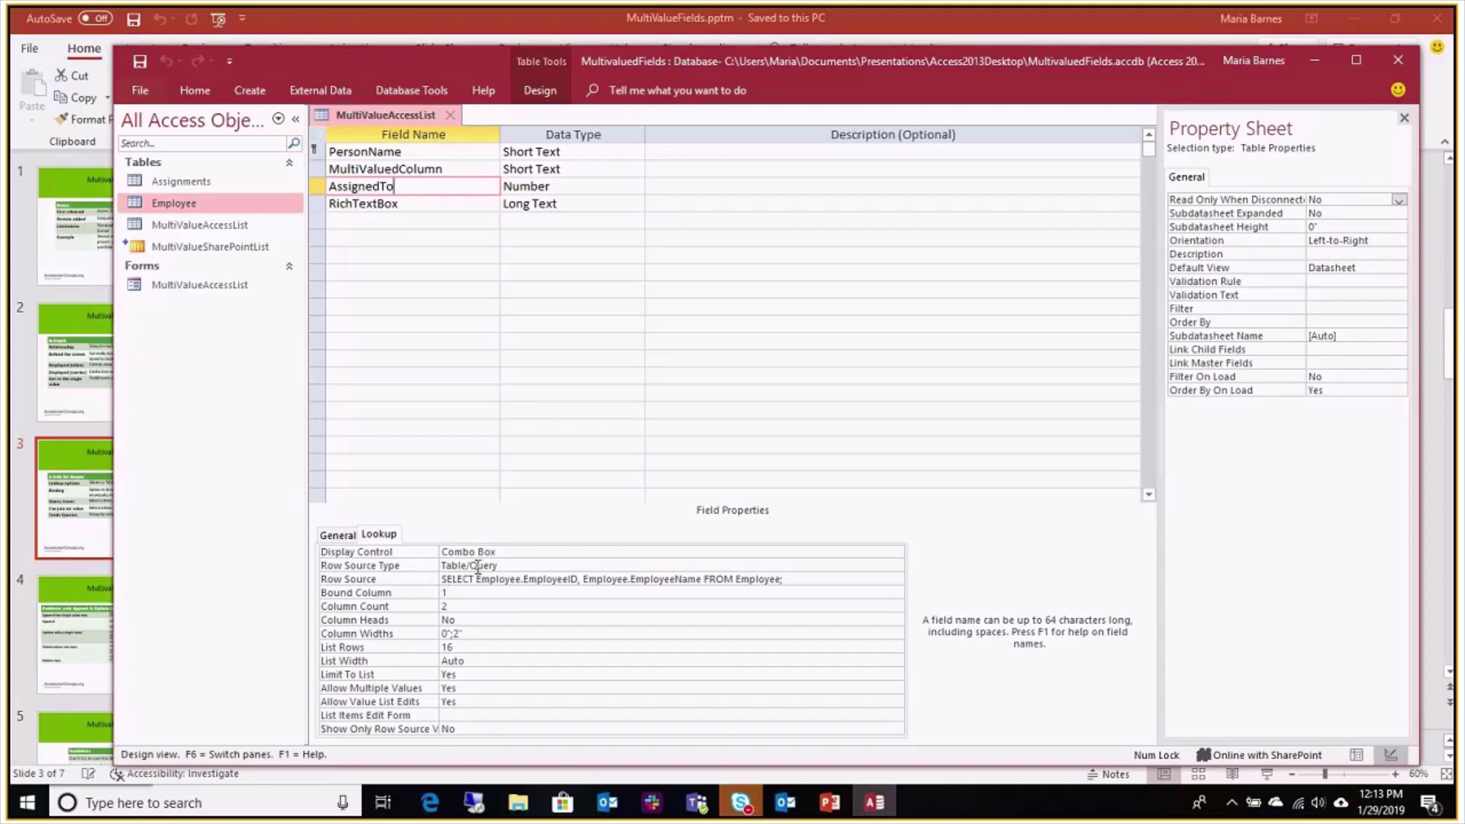
Review MultiValuedColumn's lookup properties in the table design, and switch to PowerPoint to examine the Binding row on slide 3
{"action": "left_click", "coordinate": [391, 169]}
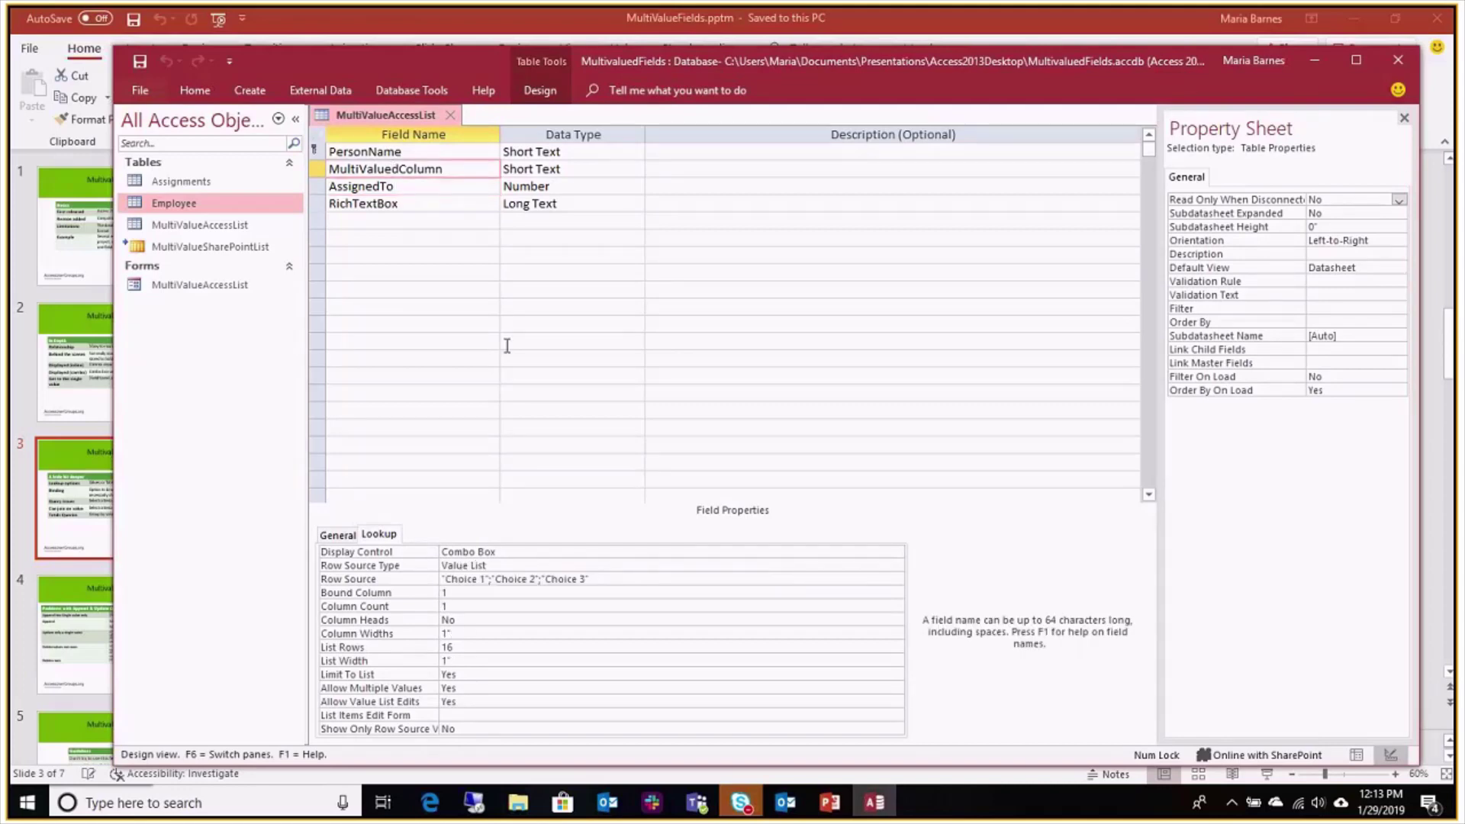
{"action": "left_click", "coordinate": [831, 803]}
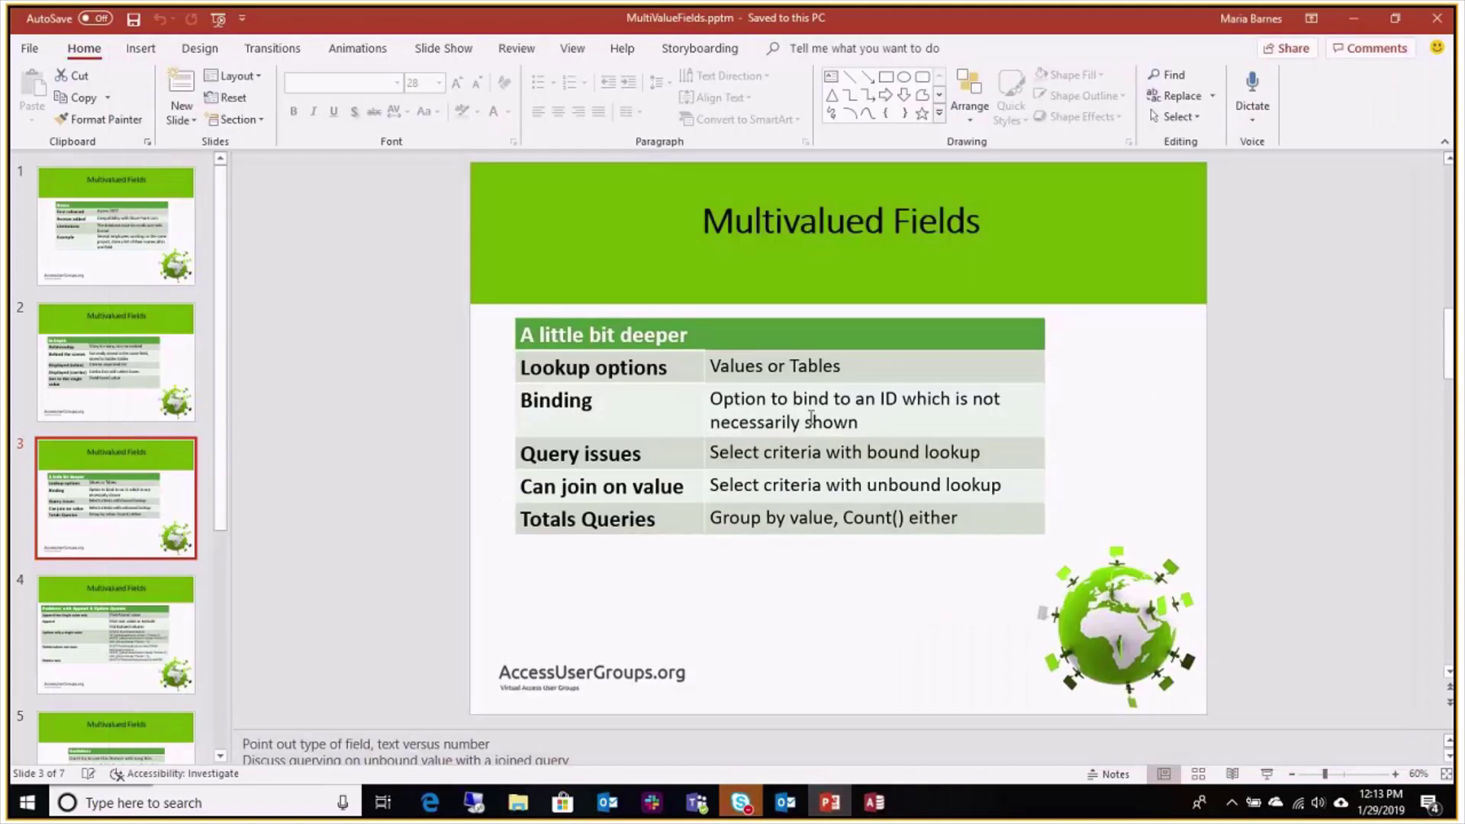
{"action": "left_click", "coordinate": [715, 399]}
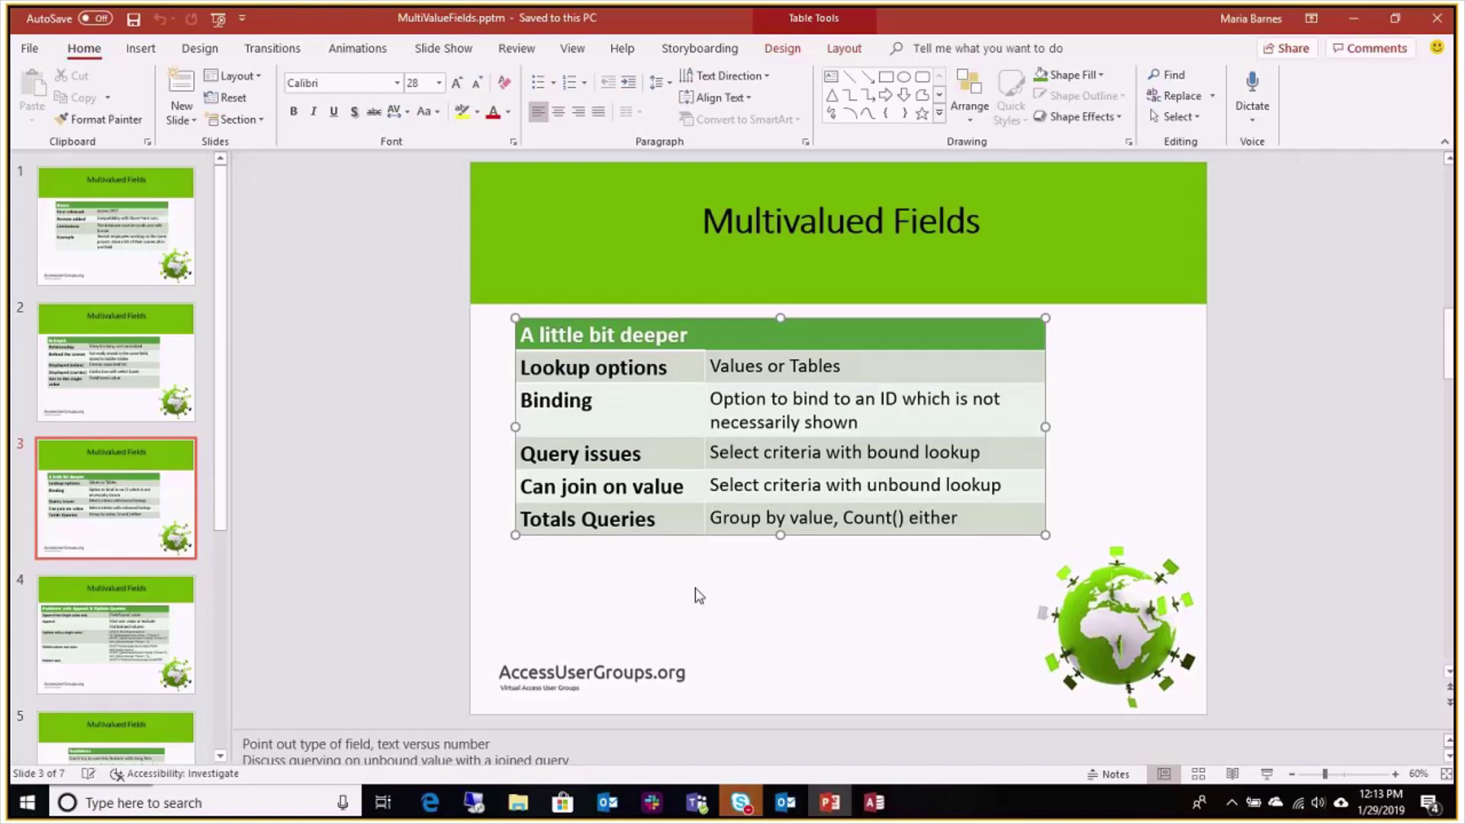
Switch to Access, close the table design, and create a new query in Design view based on the MultiValueAccessList table
{"action": "left_click", "coordinate": [874, 802]}
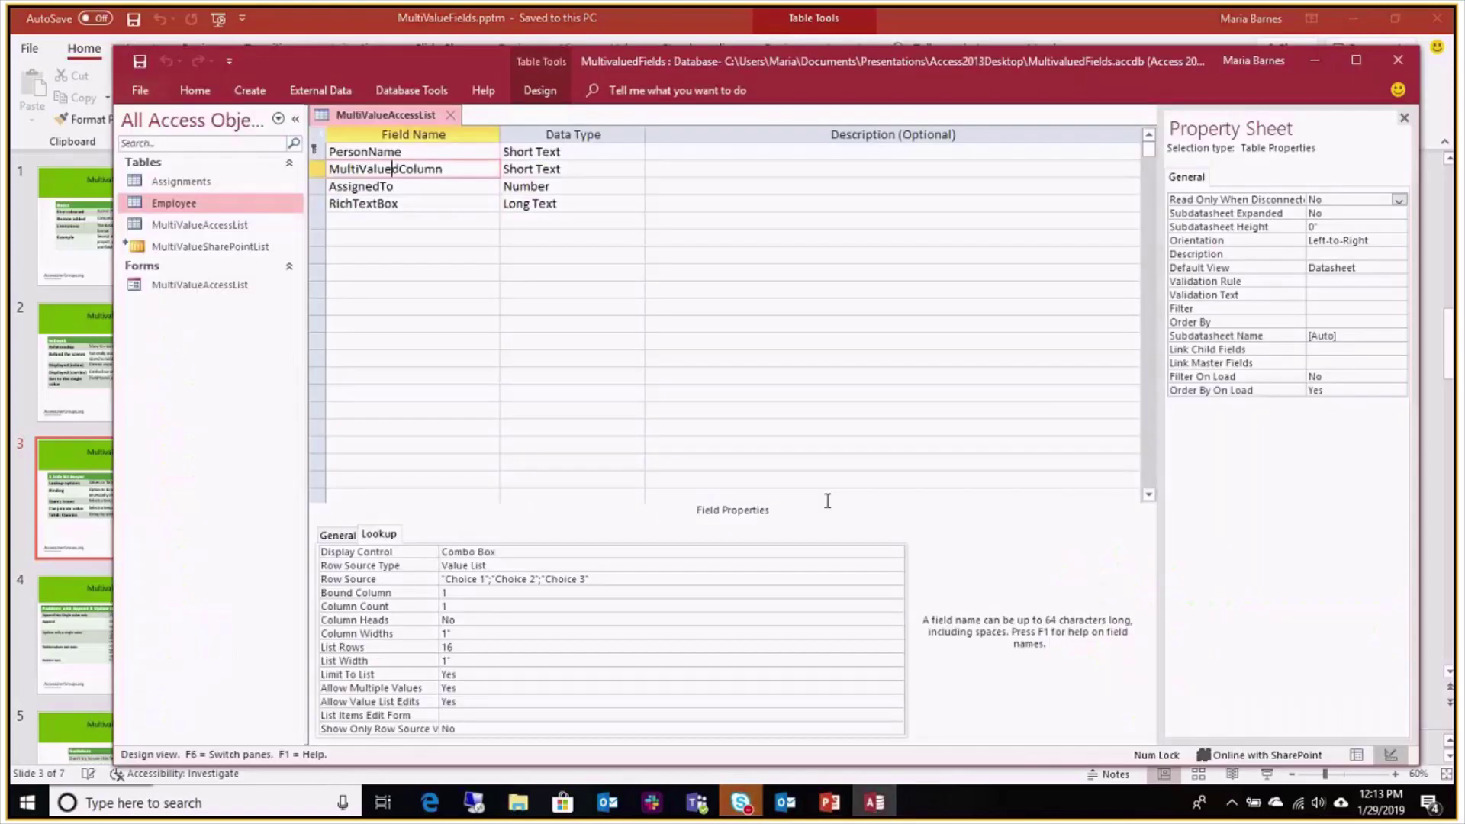
{"action": "left_click", "coordinate": [454, 119]}
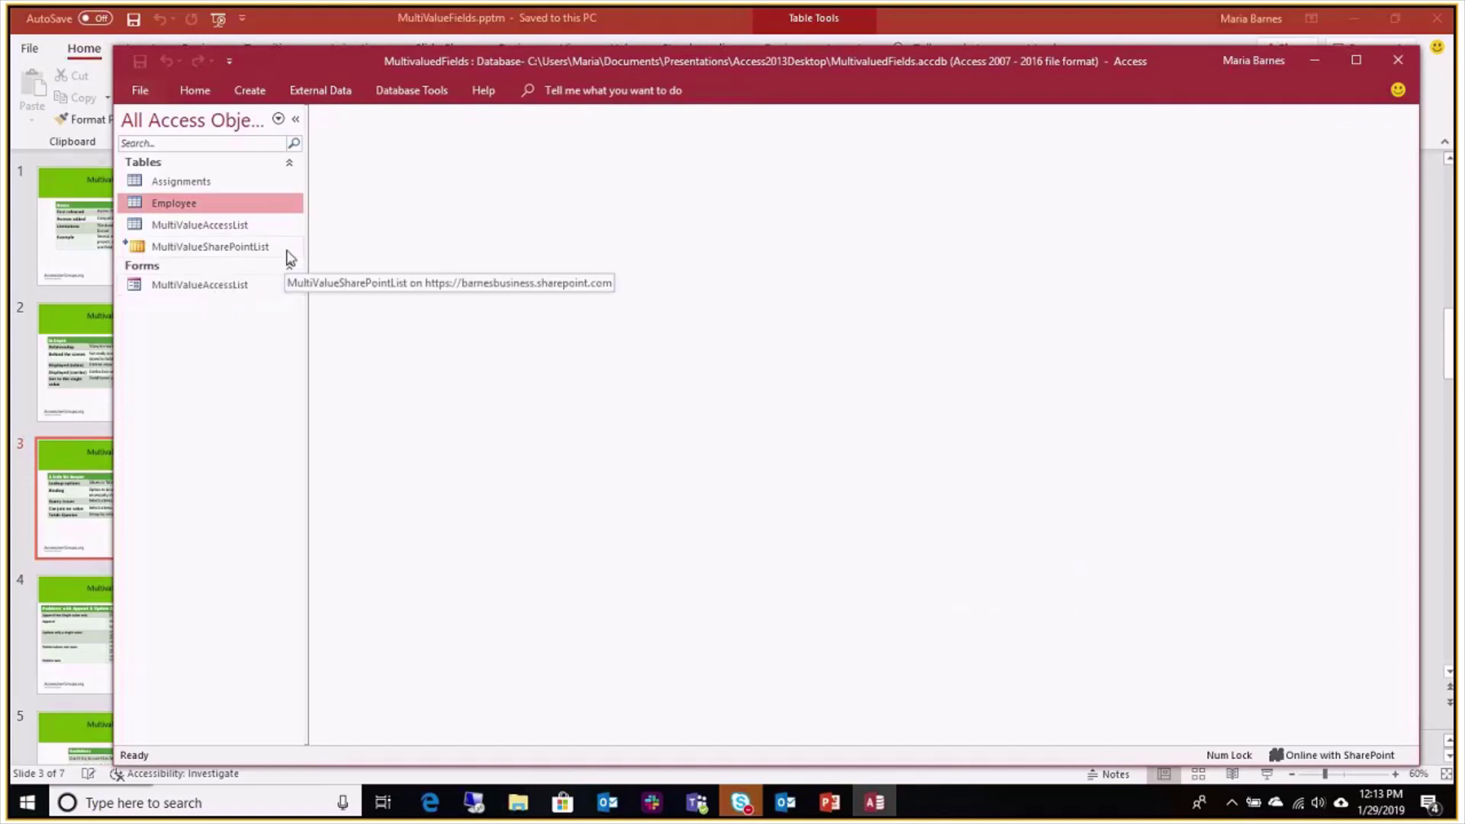
{"action": "left_click", "coordinate": [249, 90]}
{"action": "left_click", "coordinate": [399, 145]}
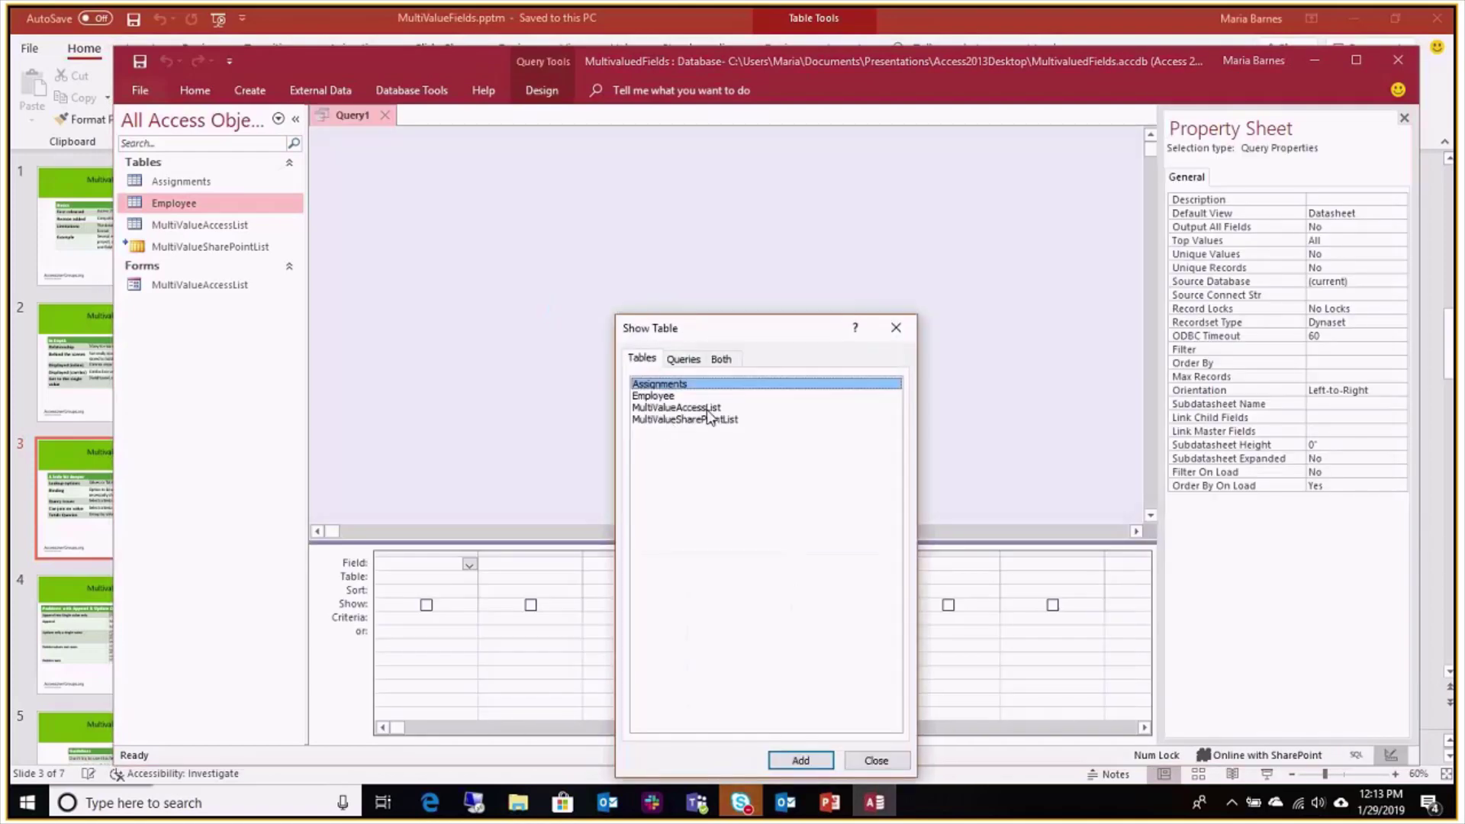
{"action": "left_click", "coordinate": [708, 409]}
{"action": "left_click", "coordinate": [798, 759]}
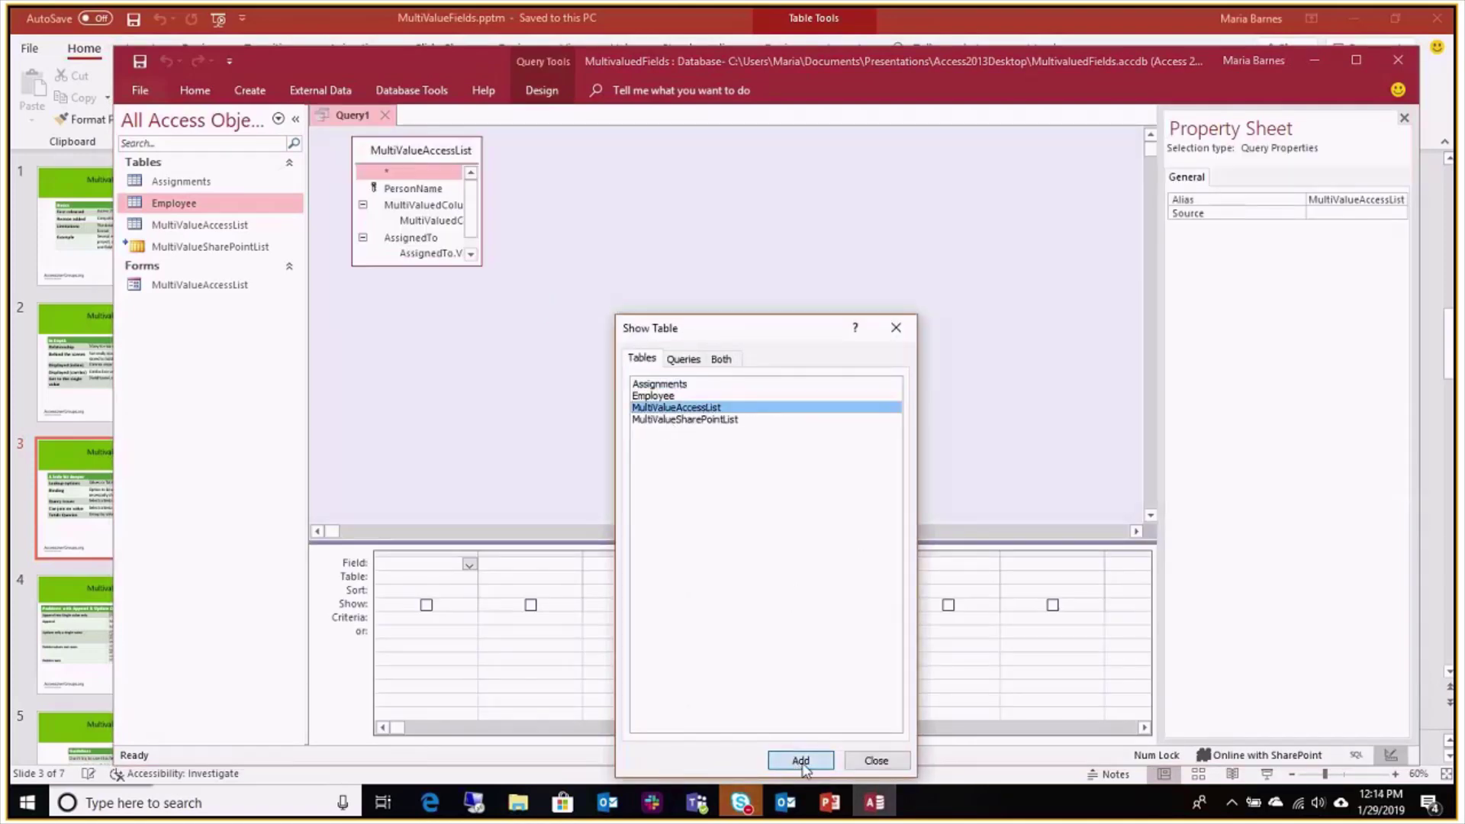
{"action": "left_click", "coordinate": [876, 761]}
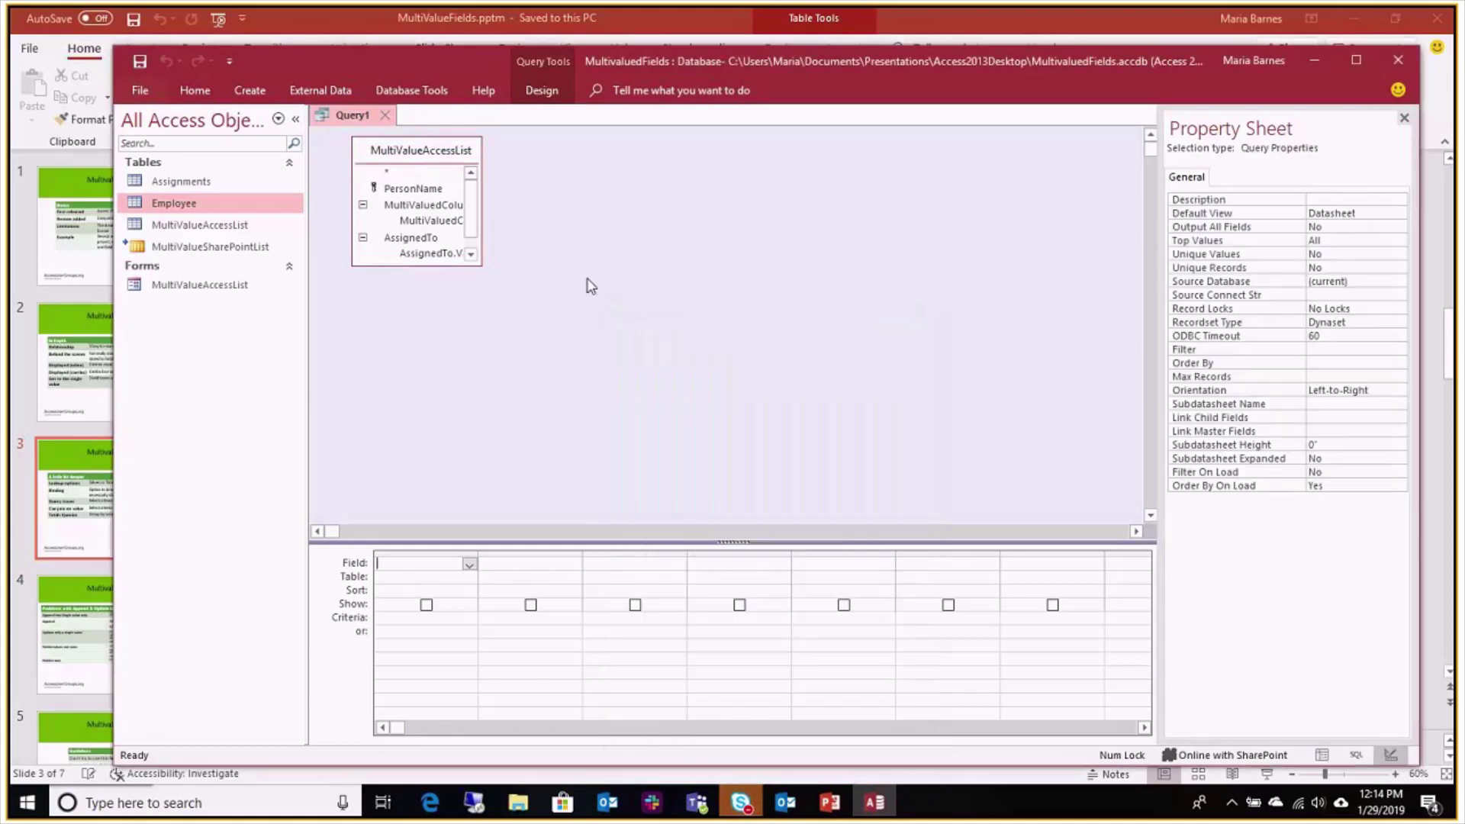
Enlarge the MultiValueAccessList field list and add PersonName, MultiValuedColumn and AssignedTo to the query, widening the MultiValuedColumn column to fit its name
{"action": "left_click_drag", "start_coordinate": [481, 200], "coordinate": [675, 199]}
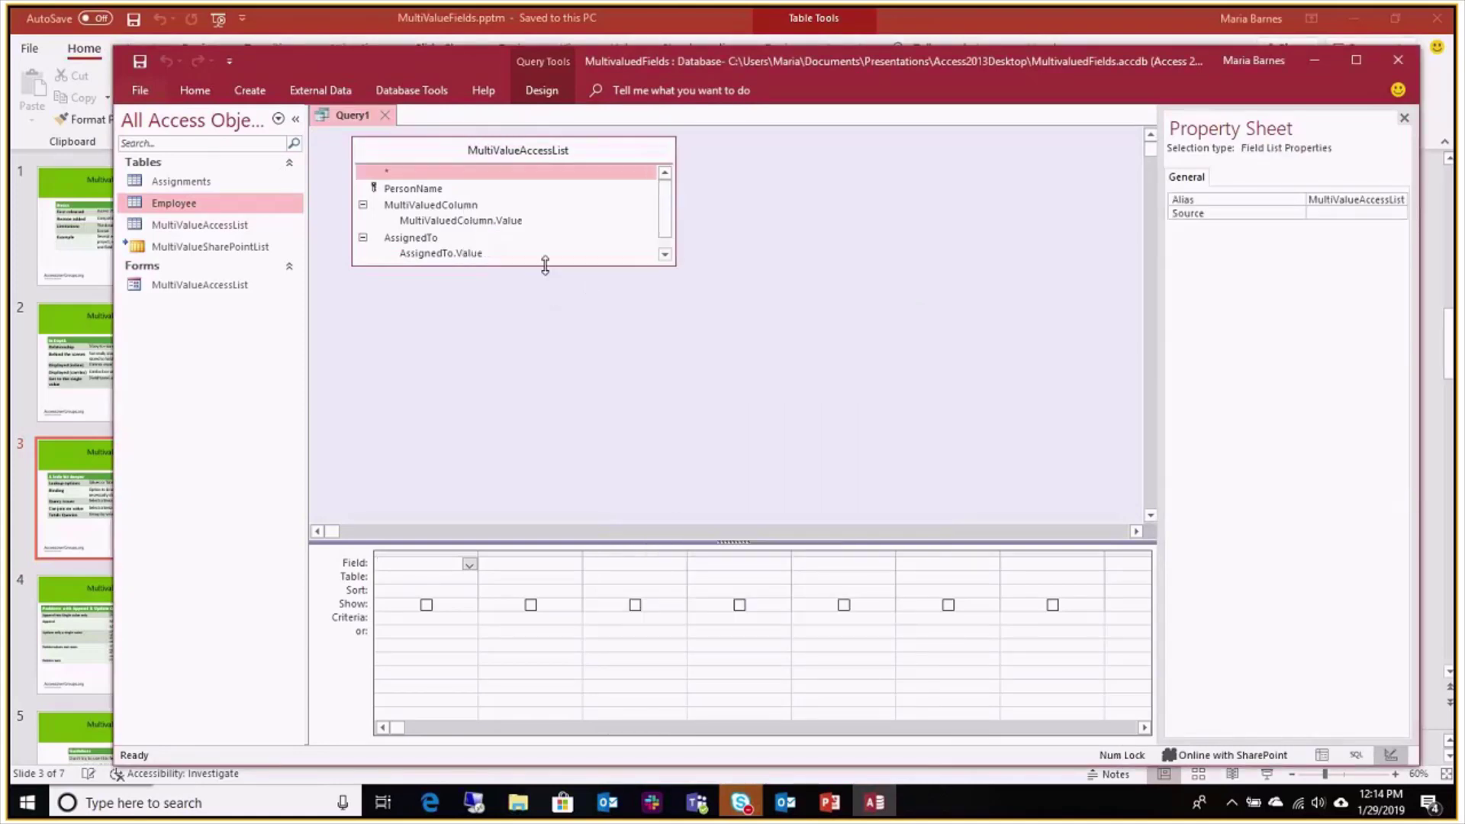
{"action": "left_click_drag", "start_coordinate": [541, 265], "coordinate": [532, 336]}
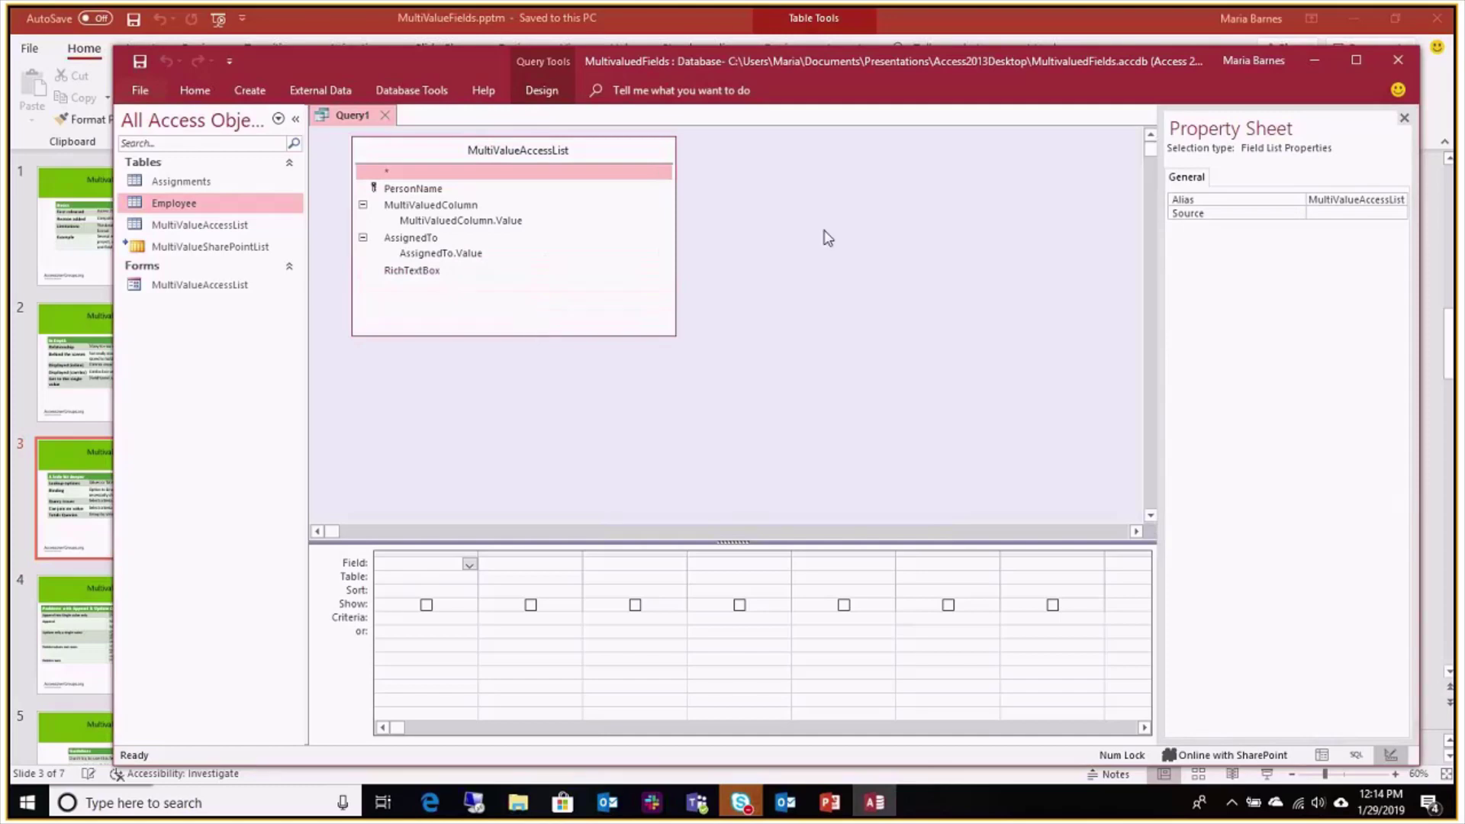
{"action": "left_click", "coordinate": [450, 206]}
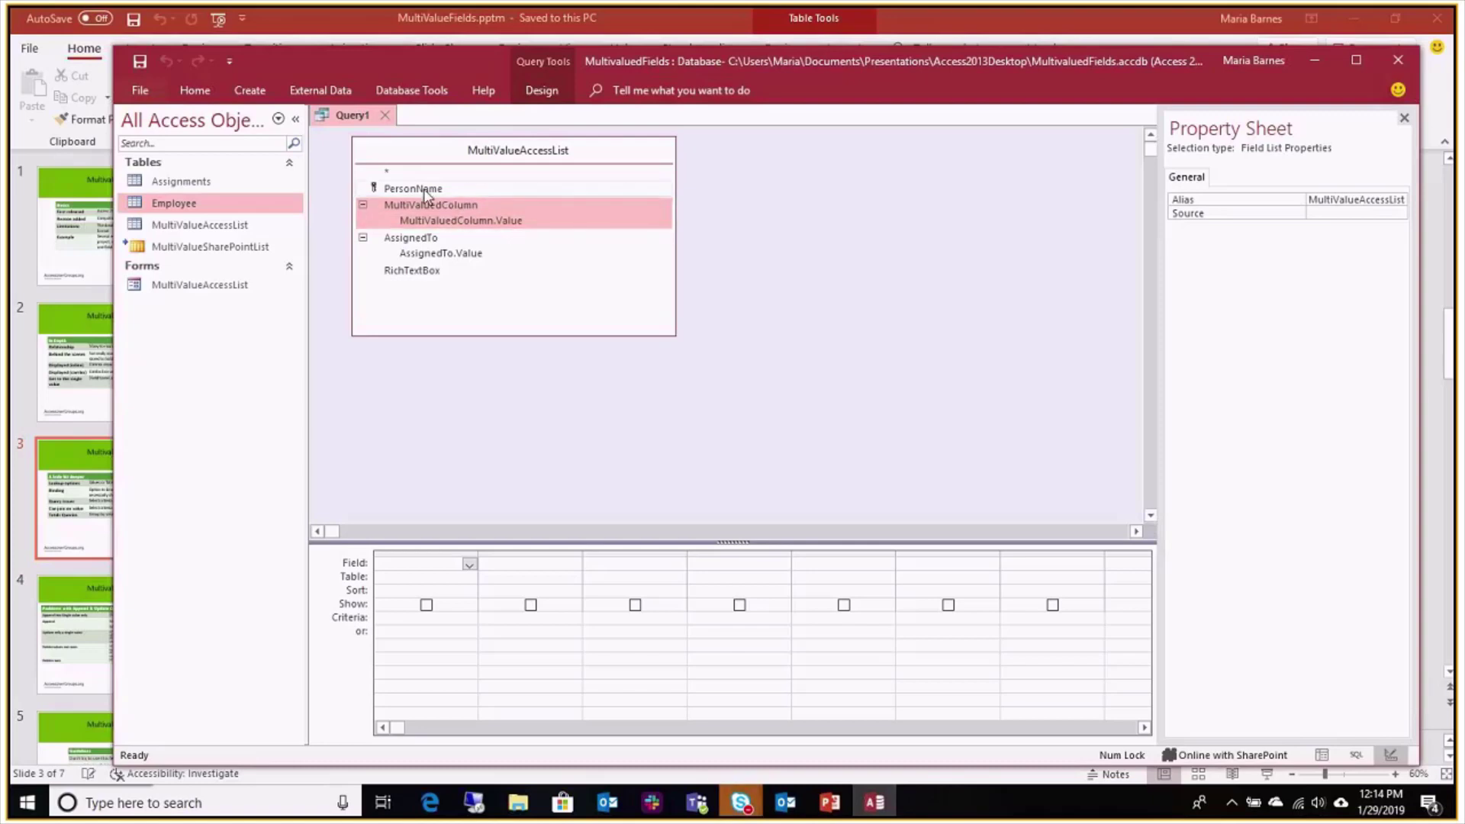
{"action": "double_click", "coordinate": [423, 189]}
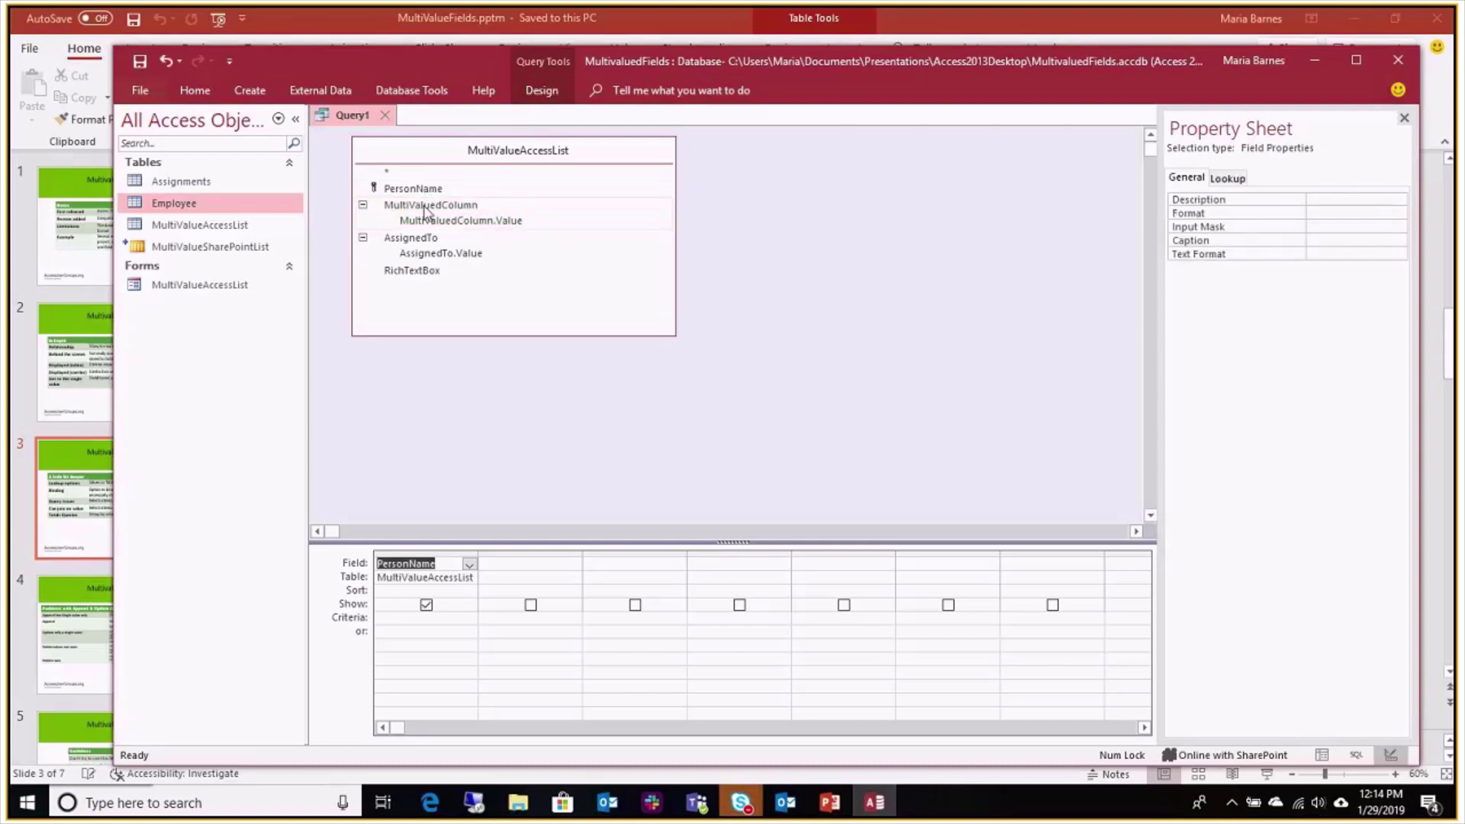
{"action": "double_click", "coordinate": [423, 206]}
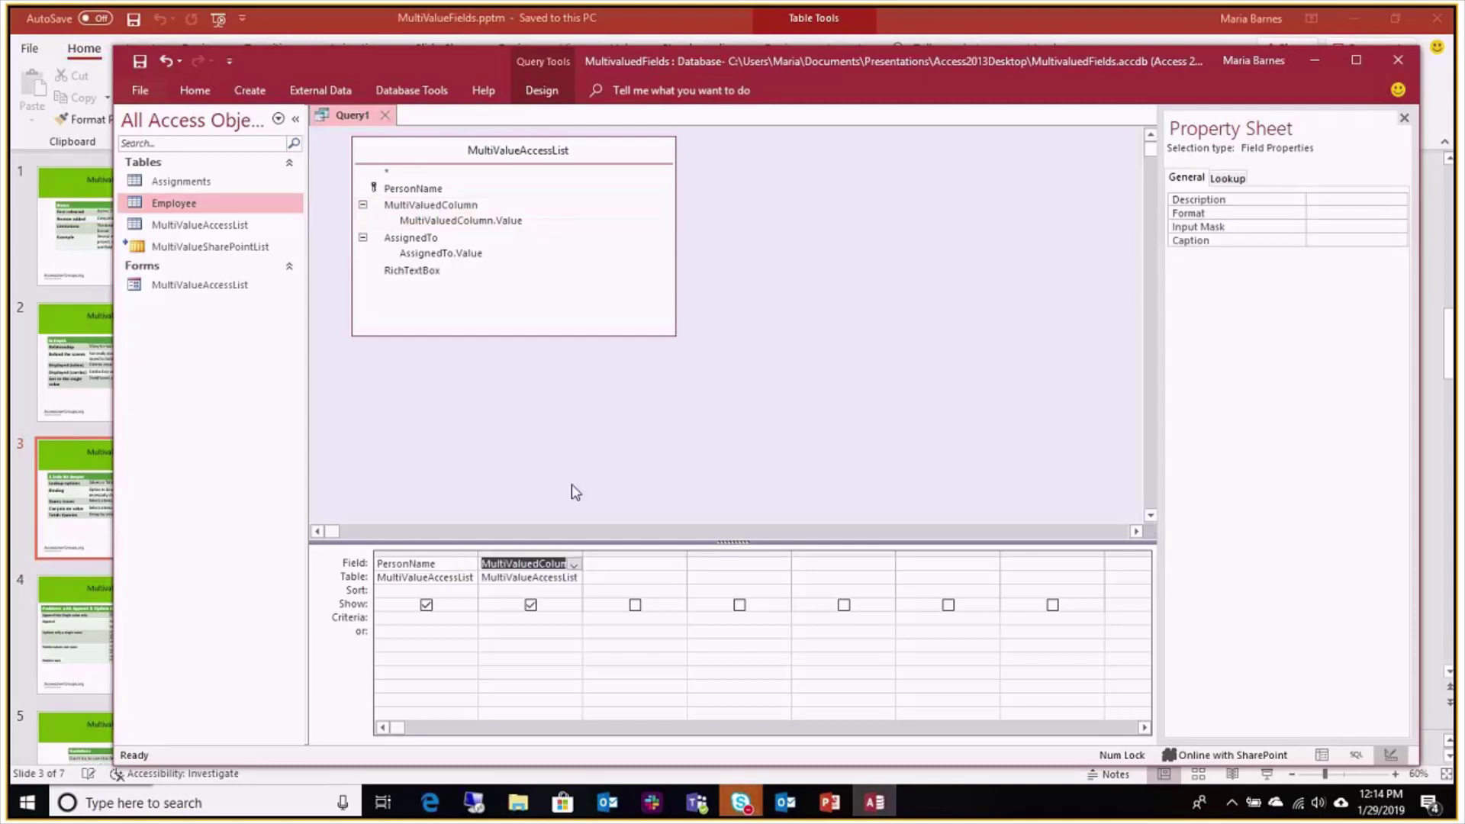
{"action": "left_click_drag", "start_coordinate": [583, 551], "coordinate": [645, 553]}
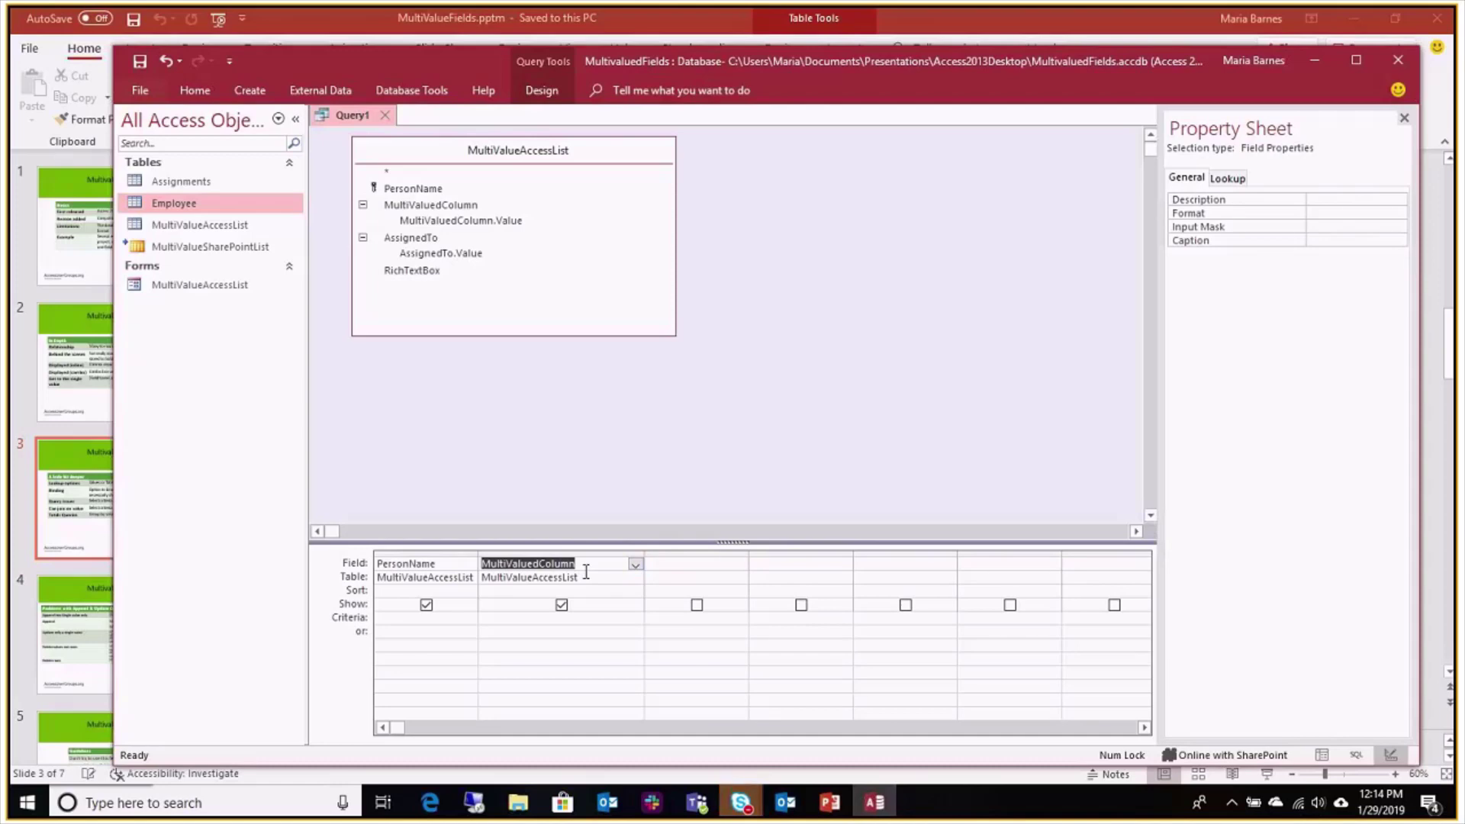
{"action": "double_click", "coordinate": [510, 243]}
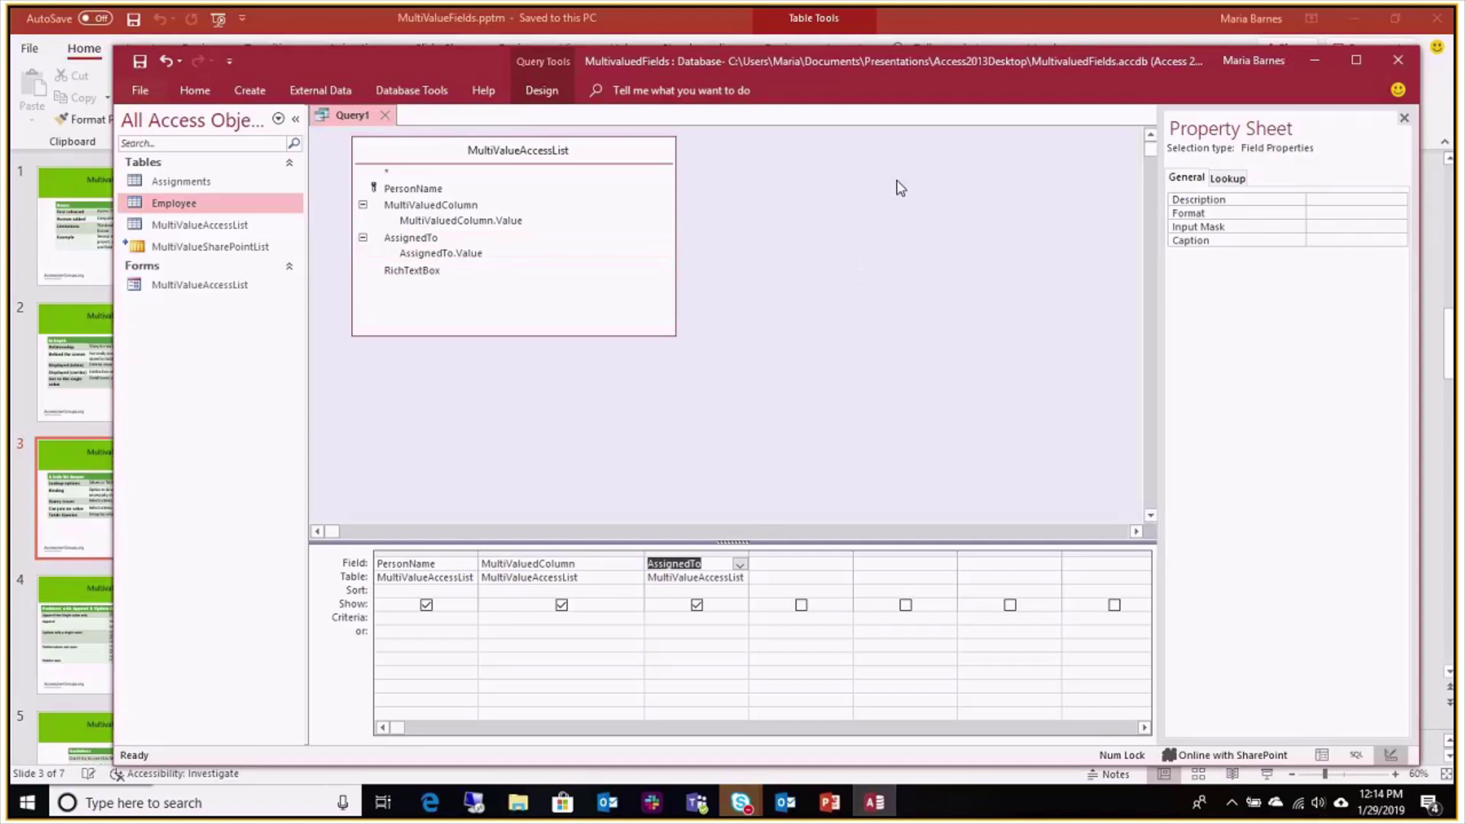
Run the query to examine how the multivalued fields display without .Value, and return to Design view
{"action": "left_click", "coordinate": [554, 94]}
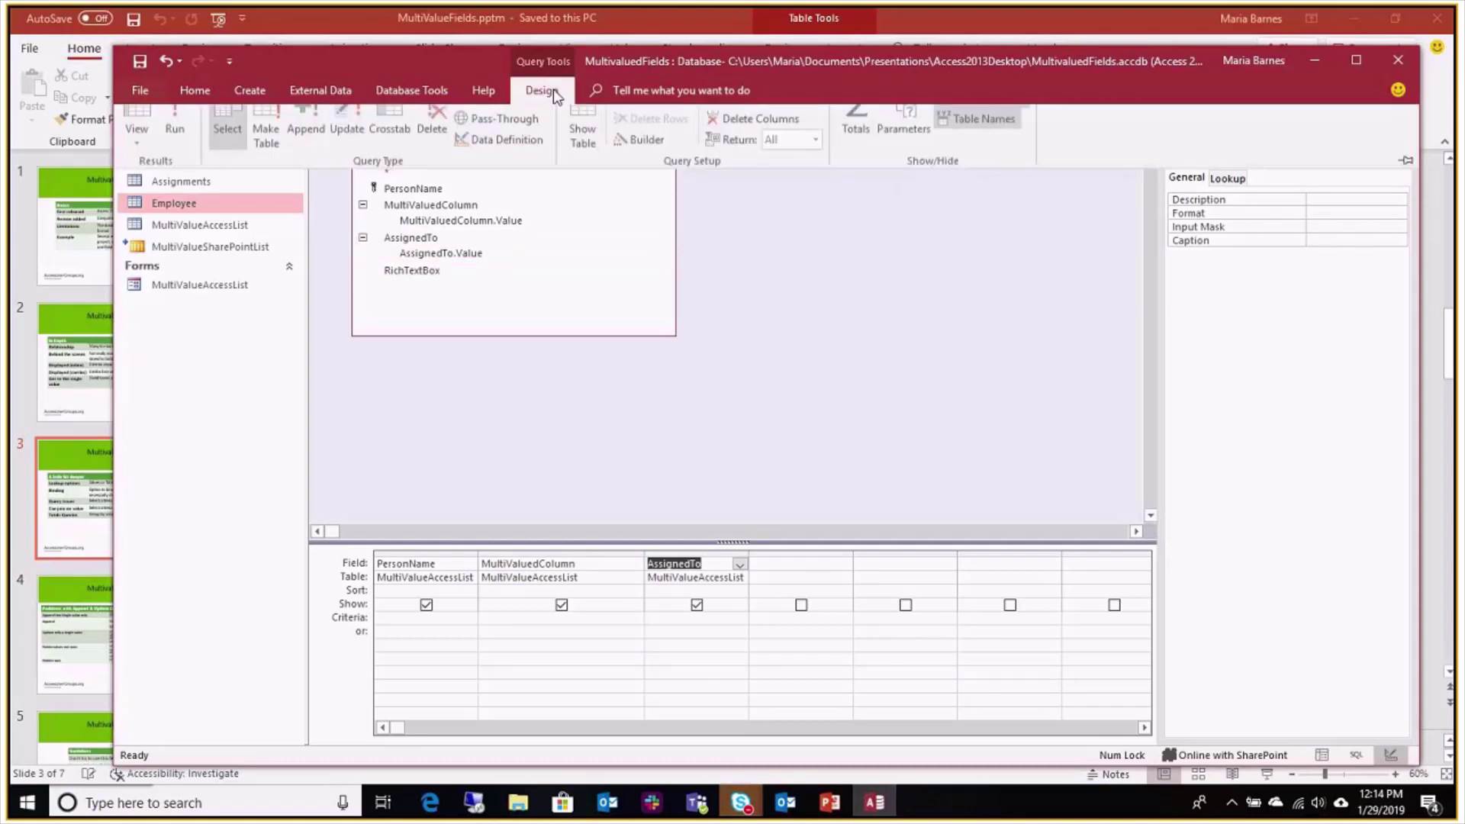
{"action": "left_click", "coordinate": [174, 123]}
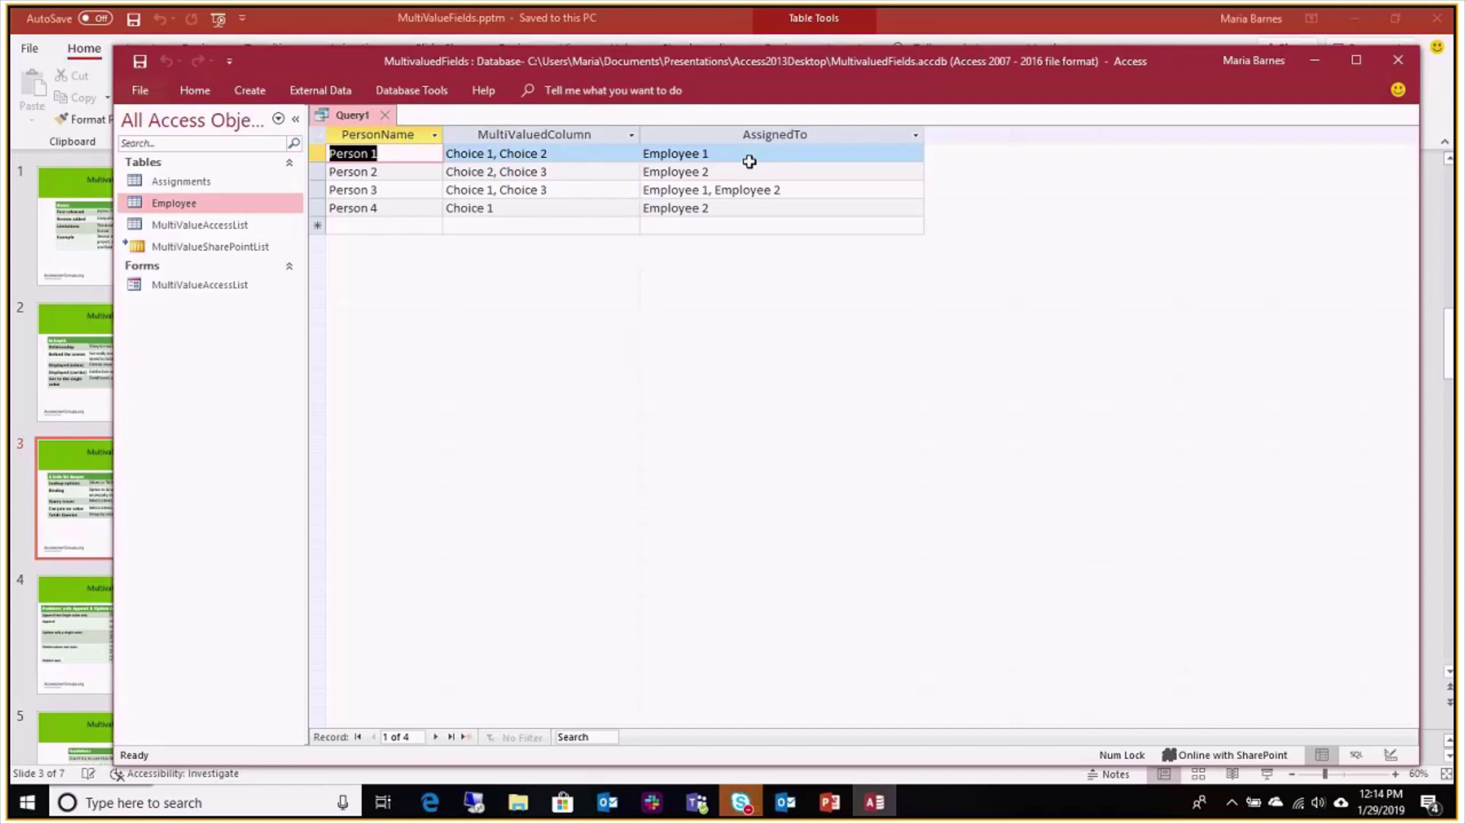
{"action": "right_click", "coordinate": [356, 129]}
{"action": "left_click", "coordinate": [389, 202]}
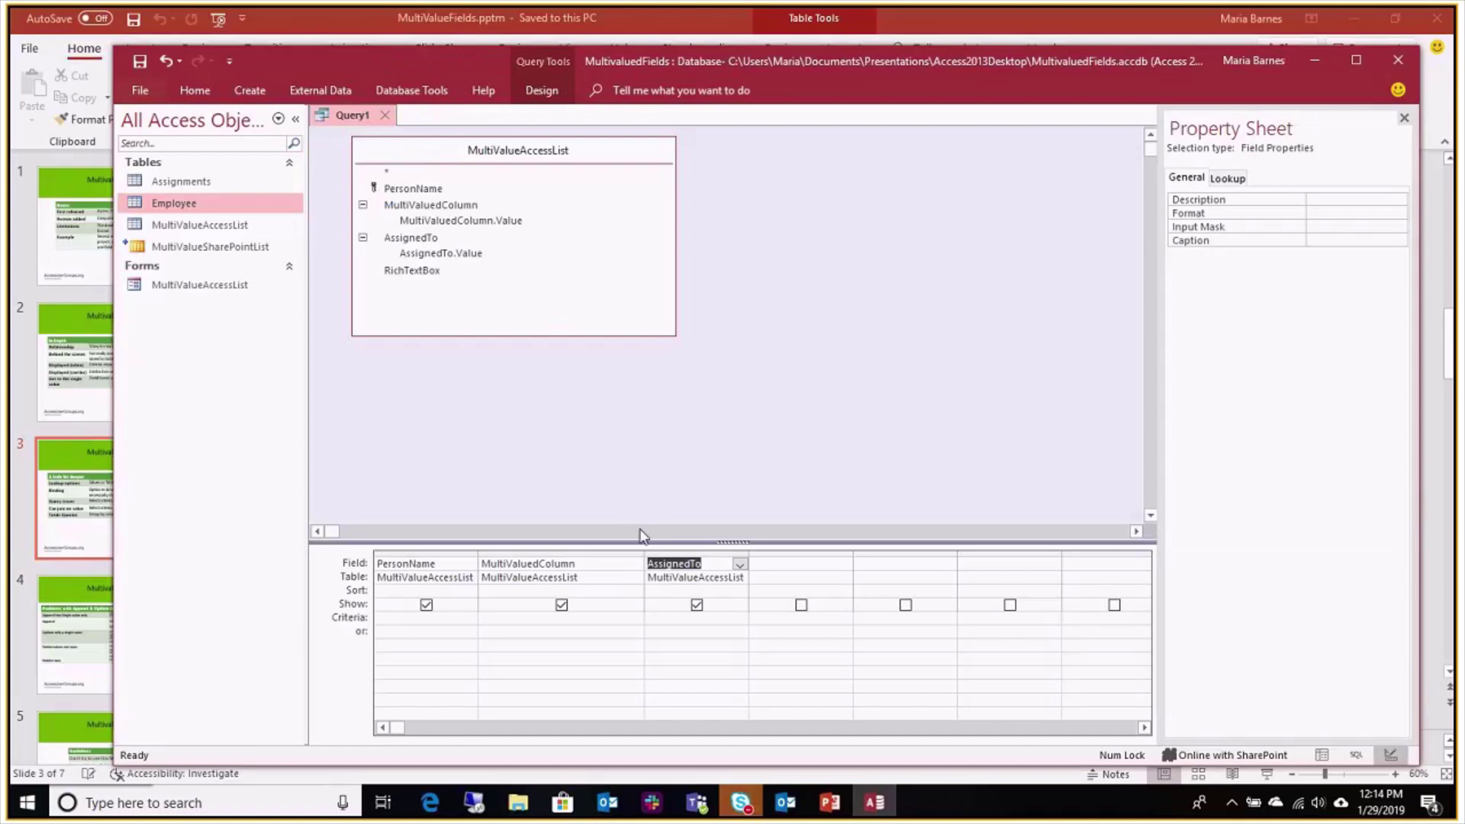
Add the MultiValuedColumn.Value and AssignedTo.Value fields to the query, widening the MultiValuedColumn.Value column to show its full name
{"action": "double_click", "coordinate": [491, 222]}
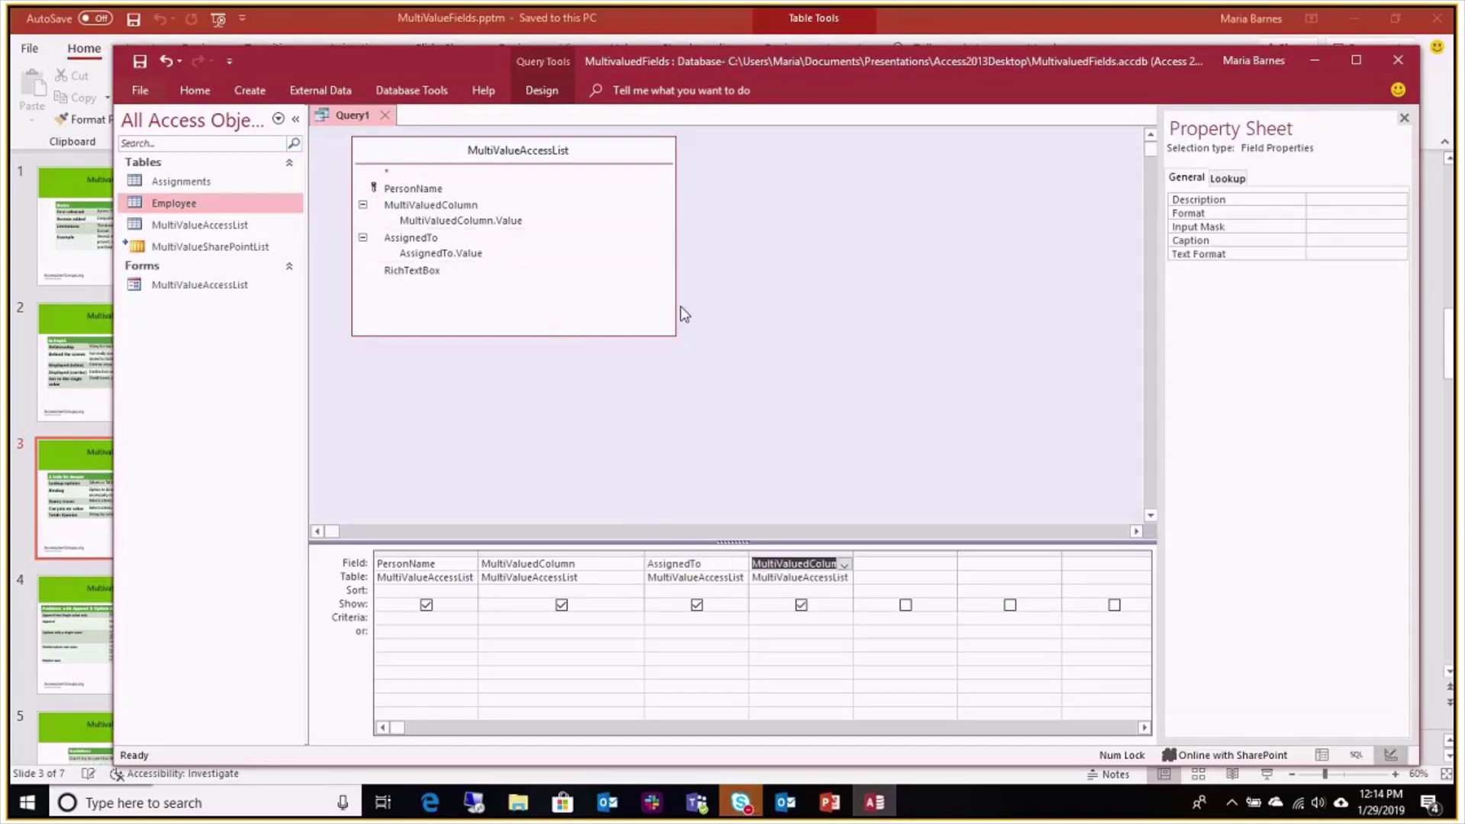
{"action": "left_click_drag", "start_coordinate": [853, 550], "coordinate": [912, 550]}
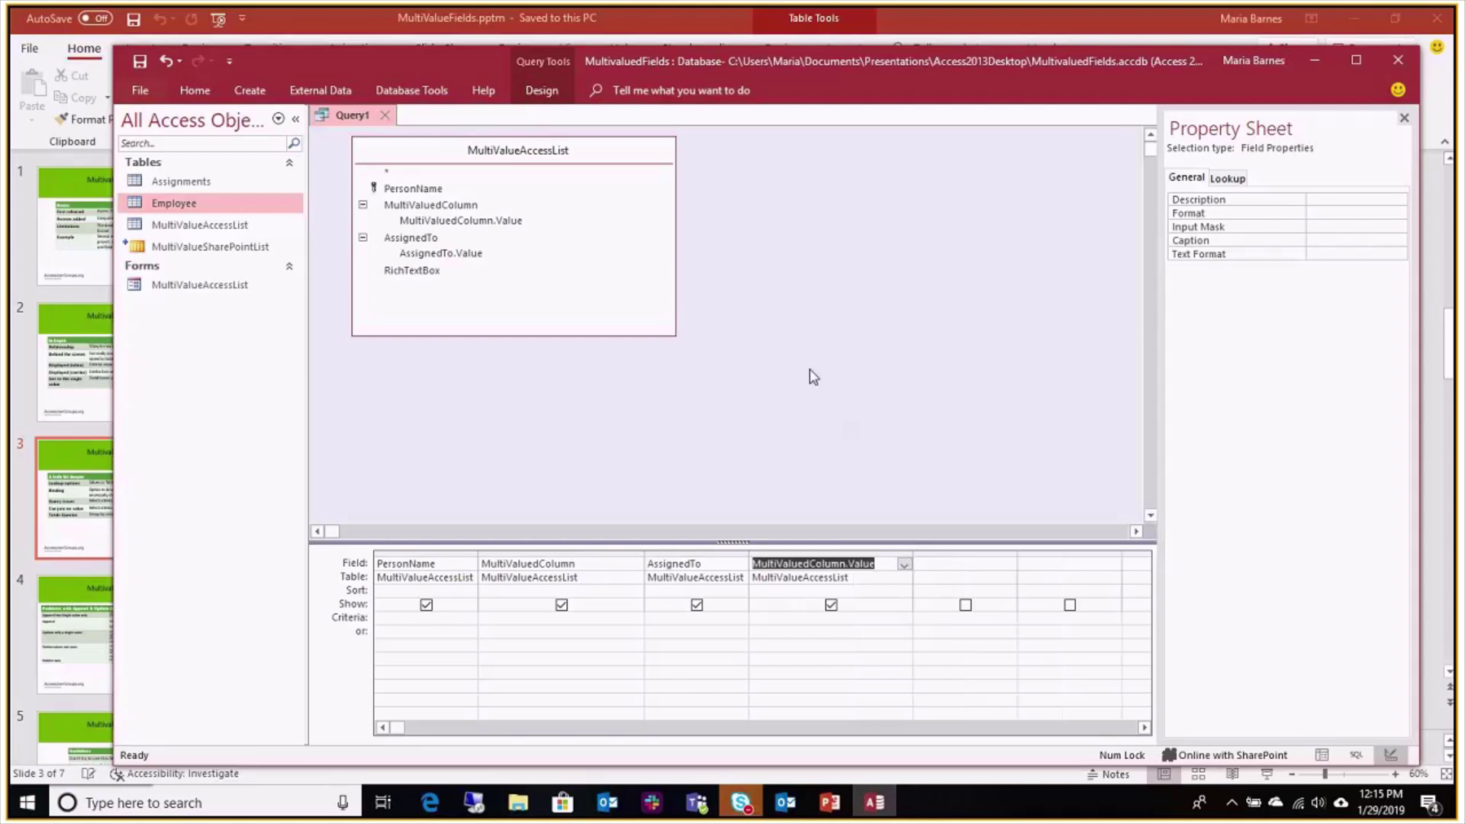
{"action": "left_click", "coordinate": [529, 258]}
{"action": "double_click", "coordinate": [531, 257]}
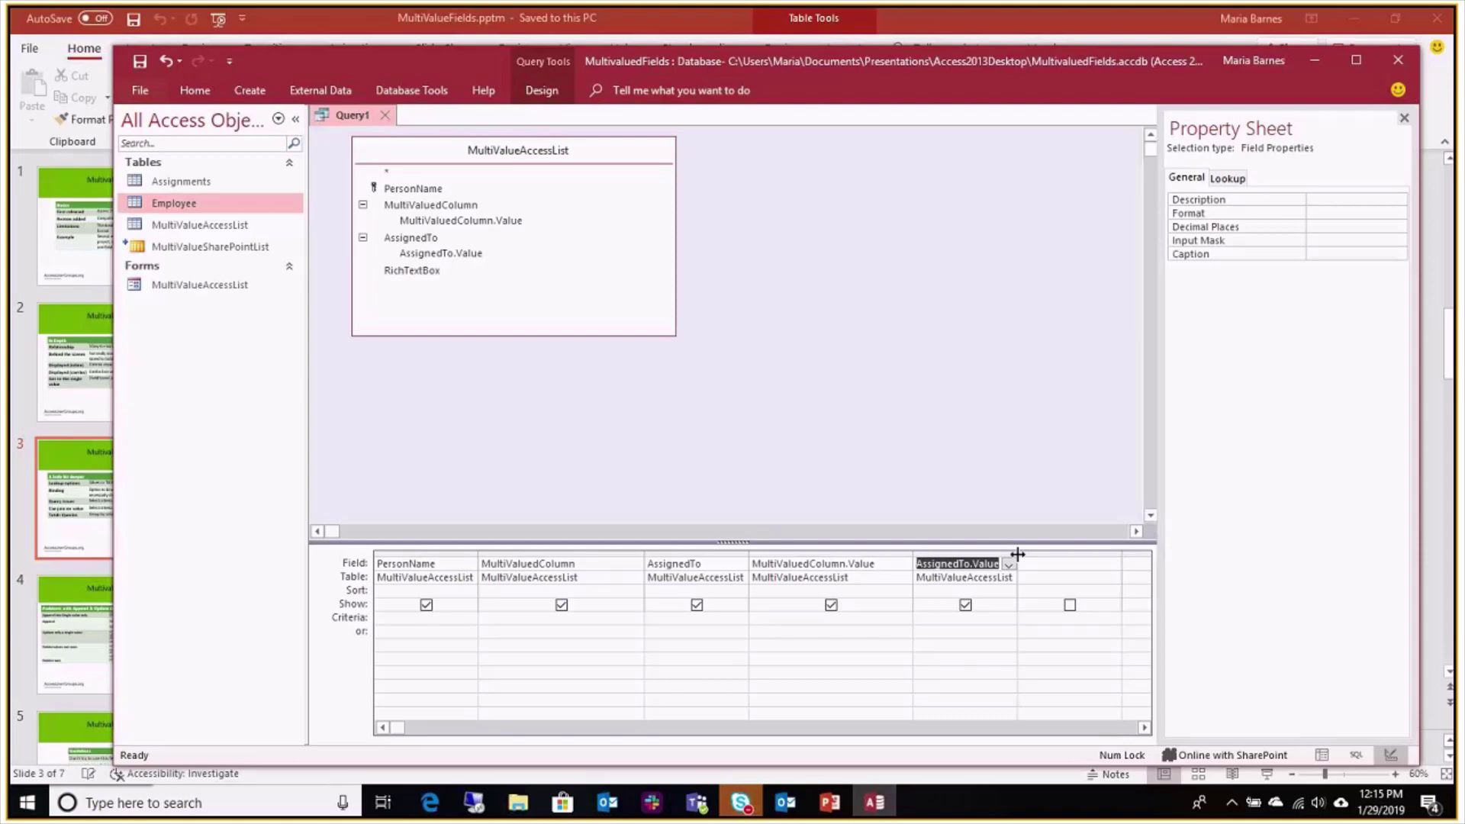
Widen the AssignedTo.Value column in the design grid and run the query with both .Value fields included
{"action": "left_click_drag", "start_coordinate": [1015, 551], "coordinate": [1104, 554]}
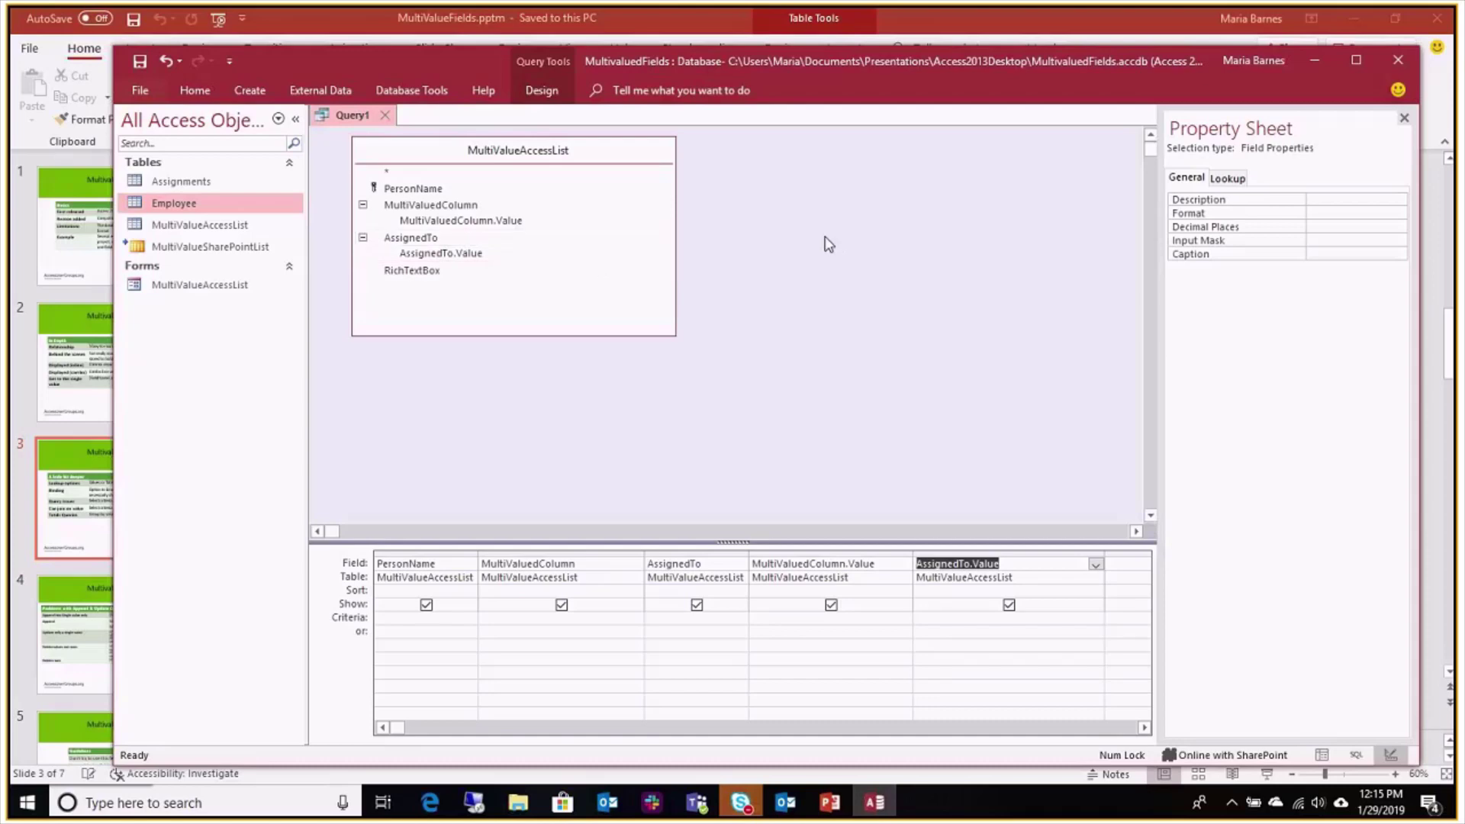
{"action": "left_click", "coordinate": [534, 95]}
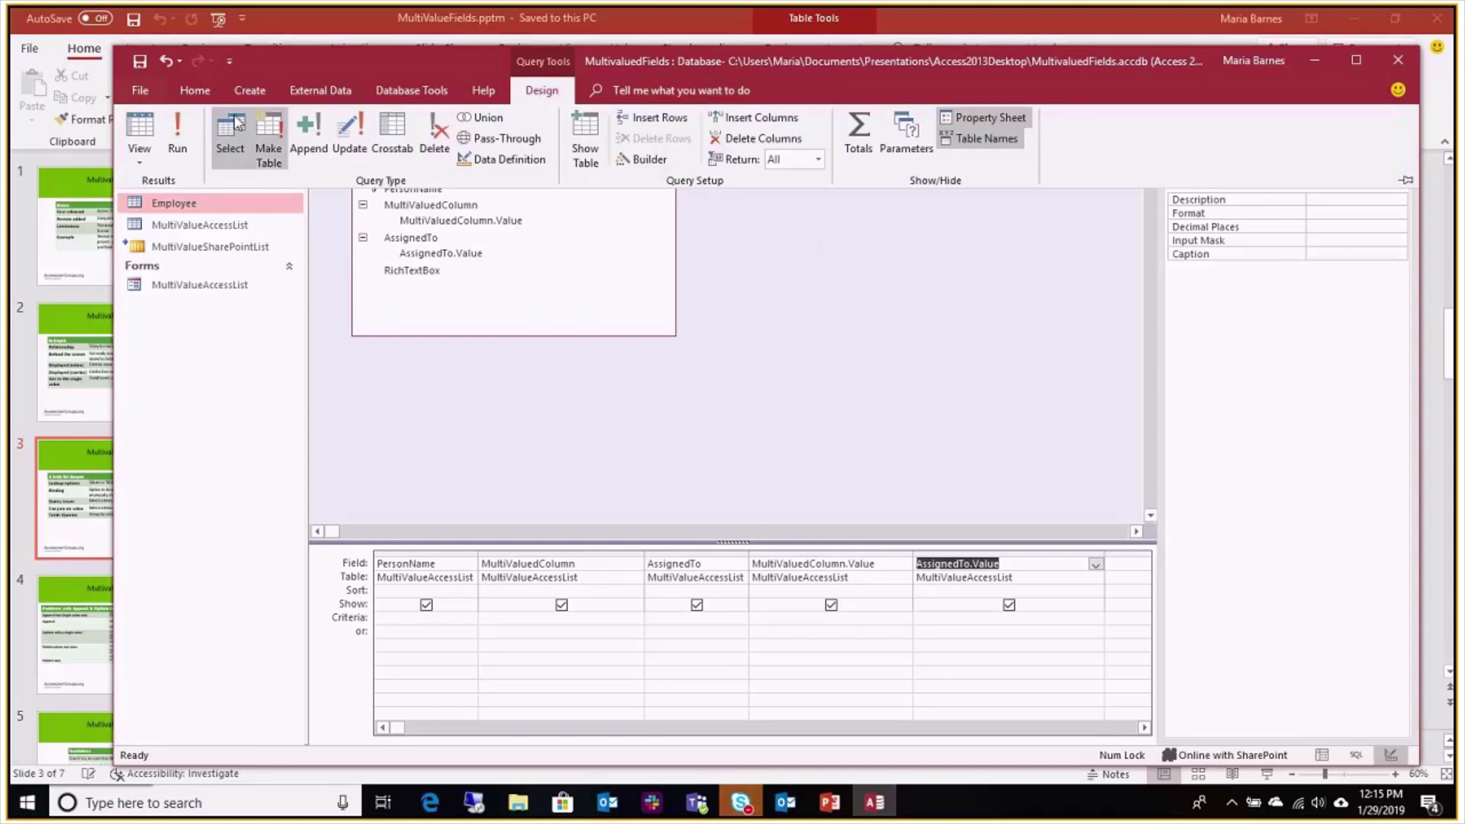
{"action": "left_click", "coordinate": [177, 135]}
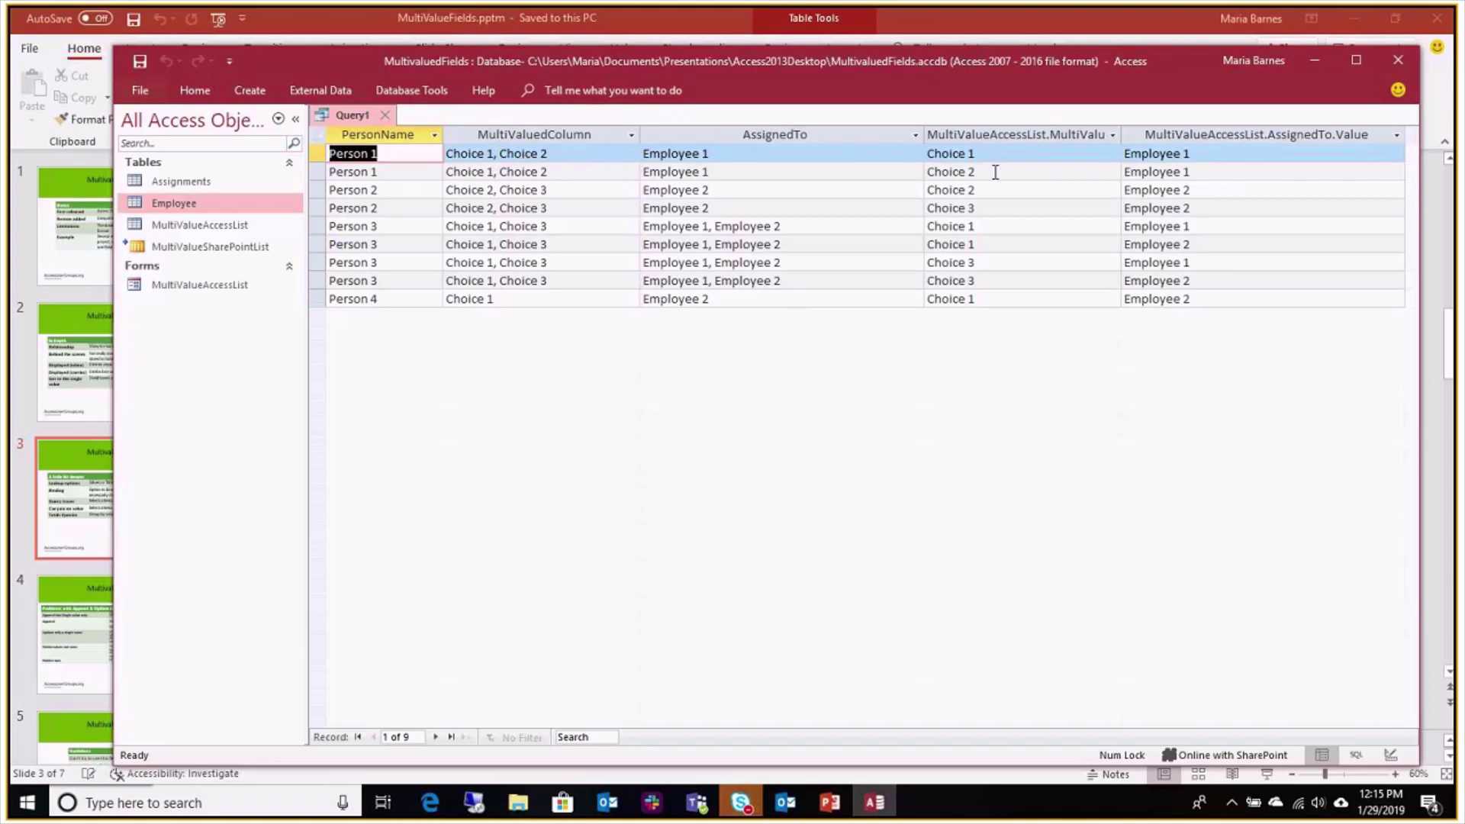
Examine the query rows for Person 1, Person 3 and Person 4, comparing the multivalued fields with their .Value columns and widening the MultiValuedColumn.Value column
{"action": "left_click", "coordinate": [1015, 154]}
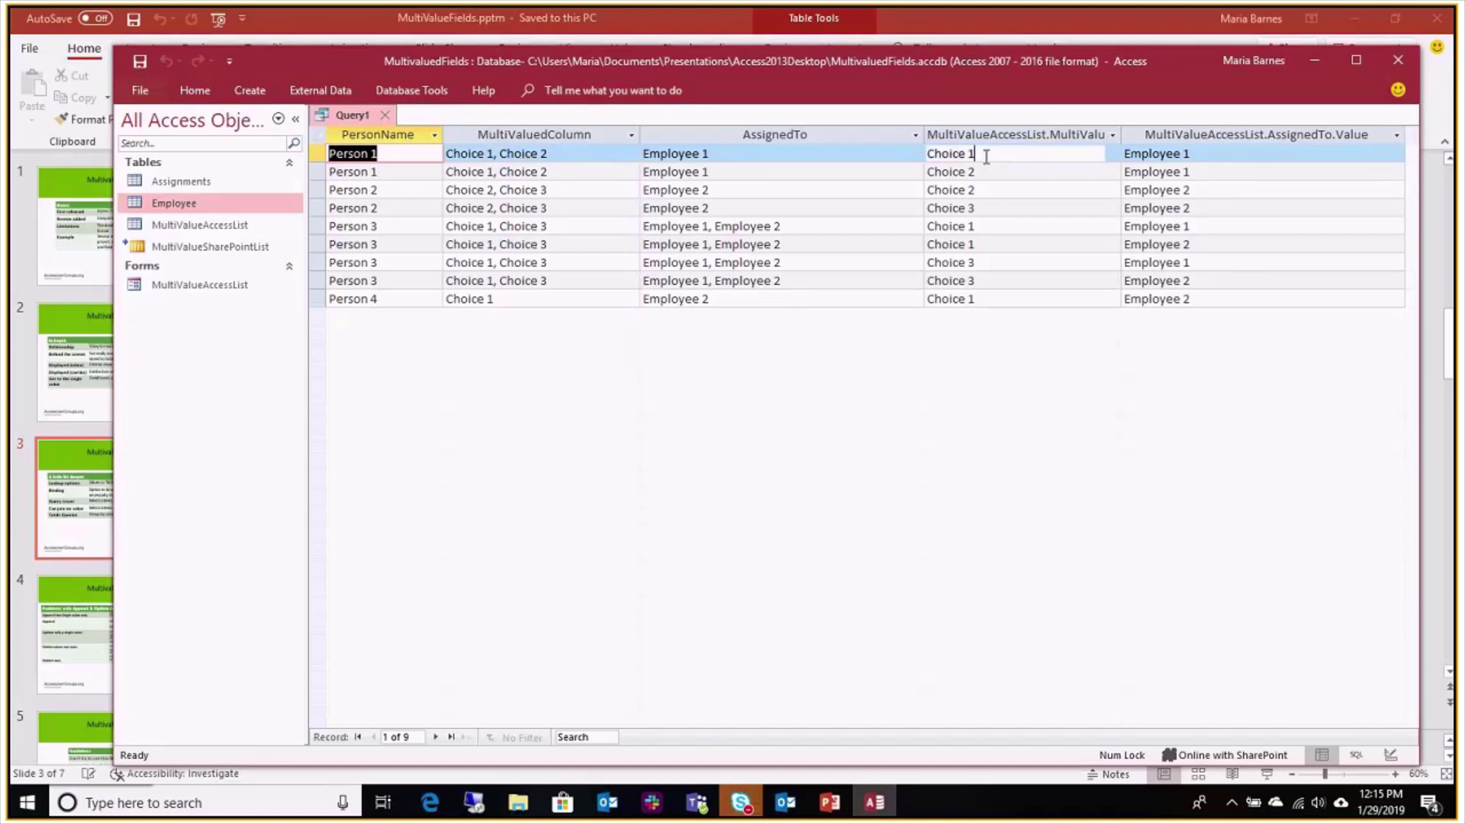
{"action": "left_click_drag", "start_coordinate": [1120, 134], "coordinate": [1143, 134]}
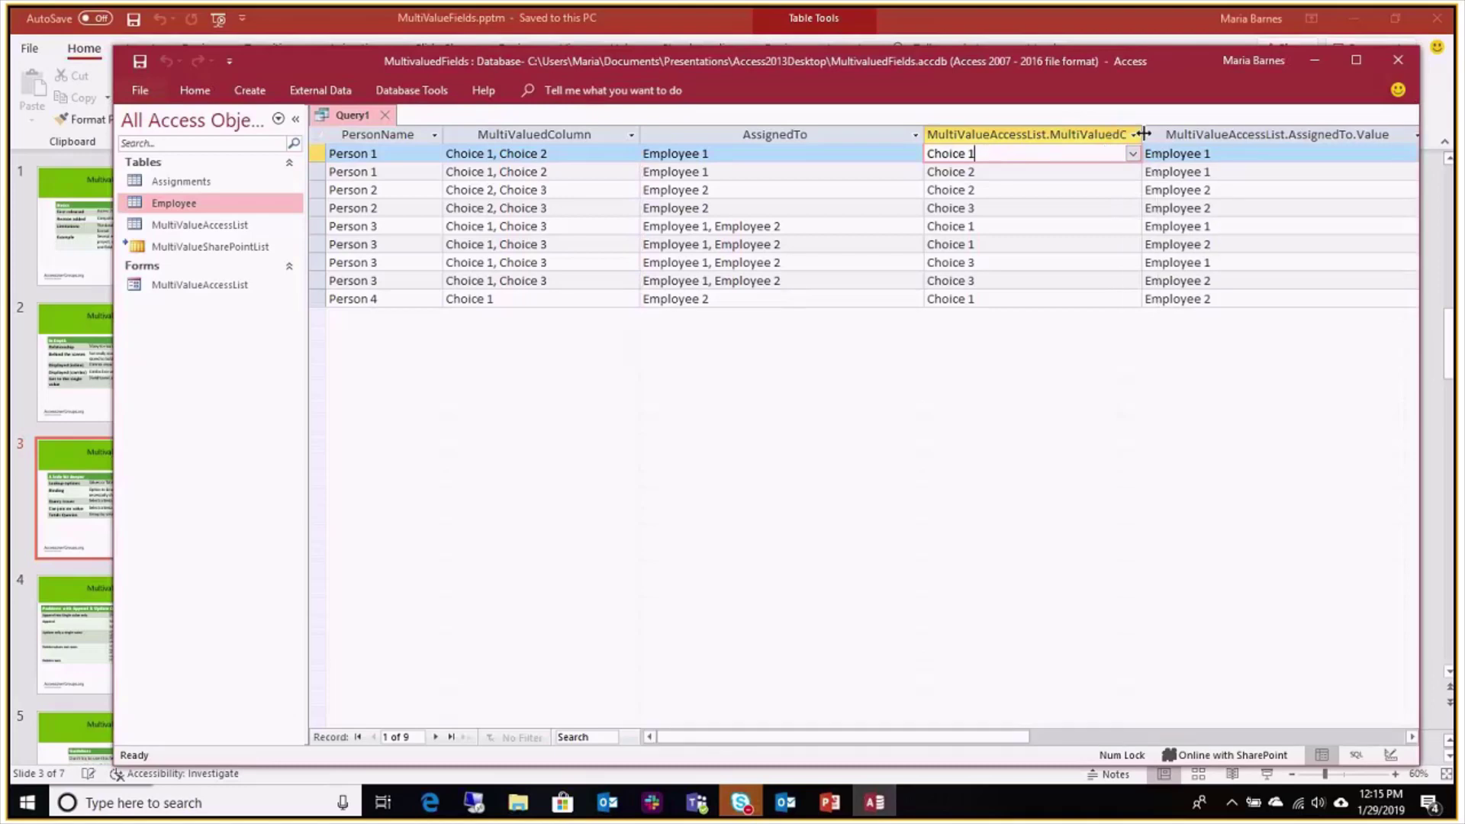
{"action": "left_click", "coordinate": [994, 172]}
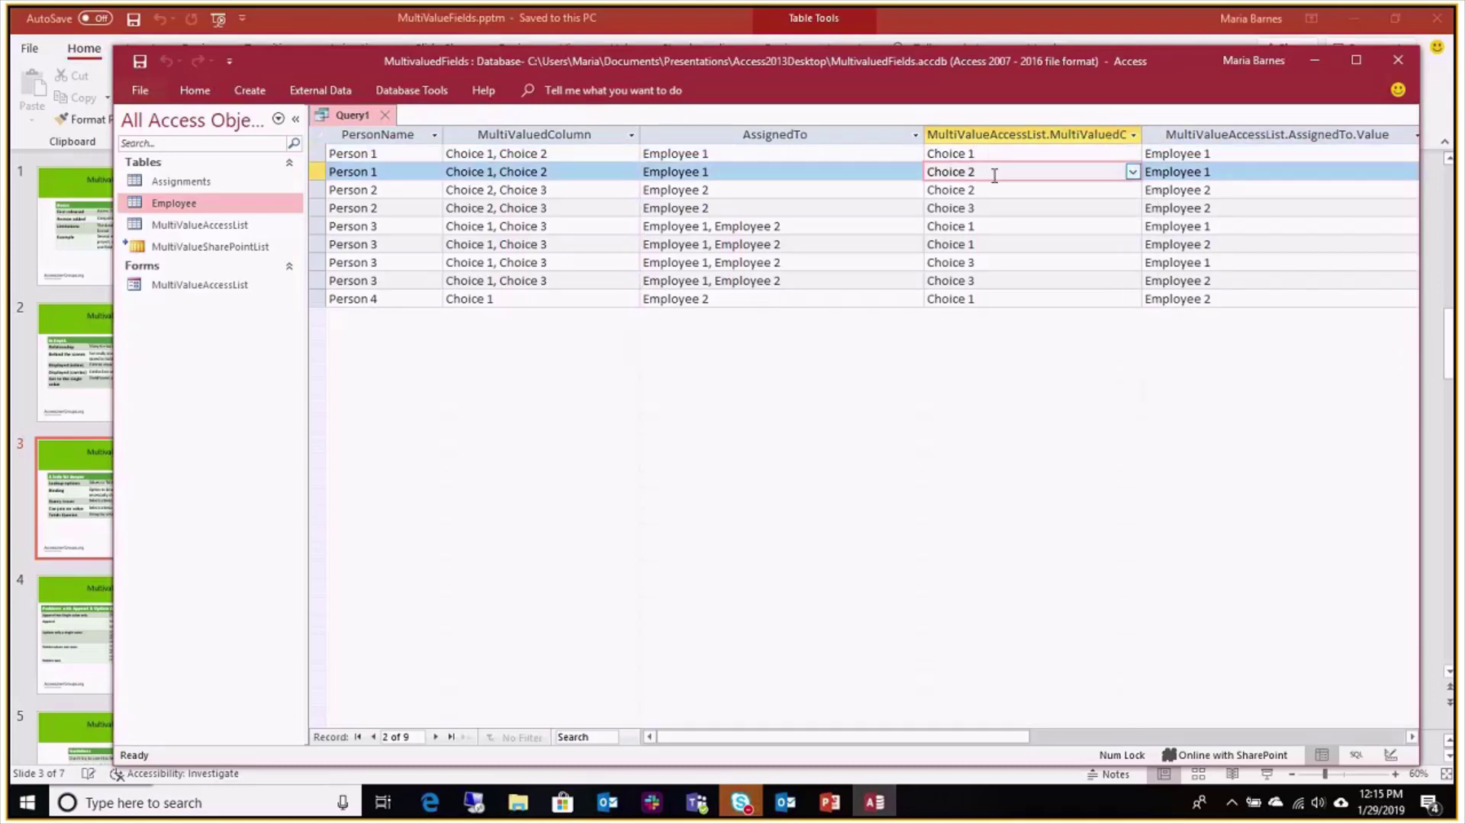
{"action": "left_click", "coordinate": [410, 298]}
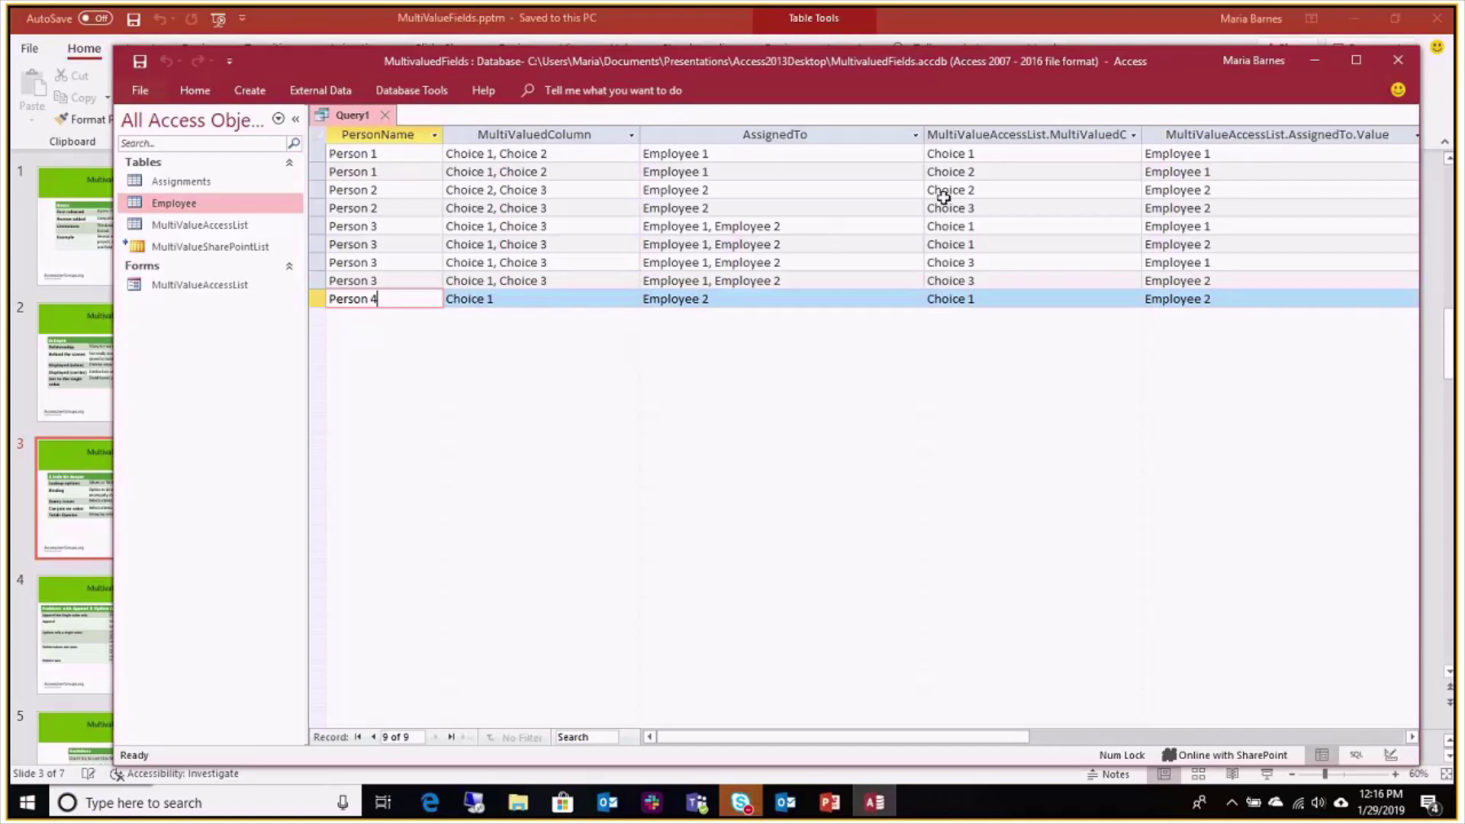
{"action": "left_click", "coordinate": [790, 226]}
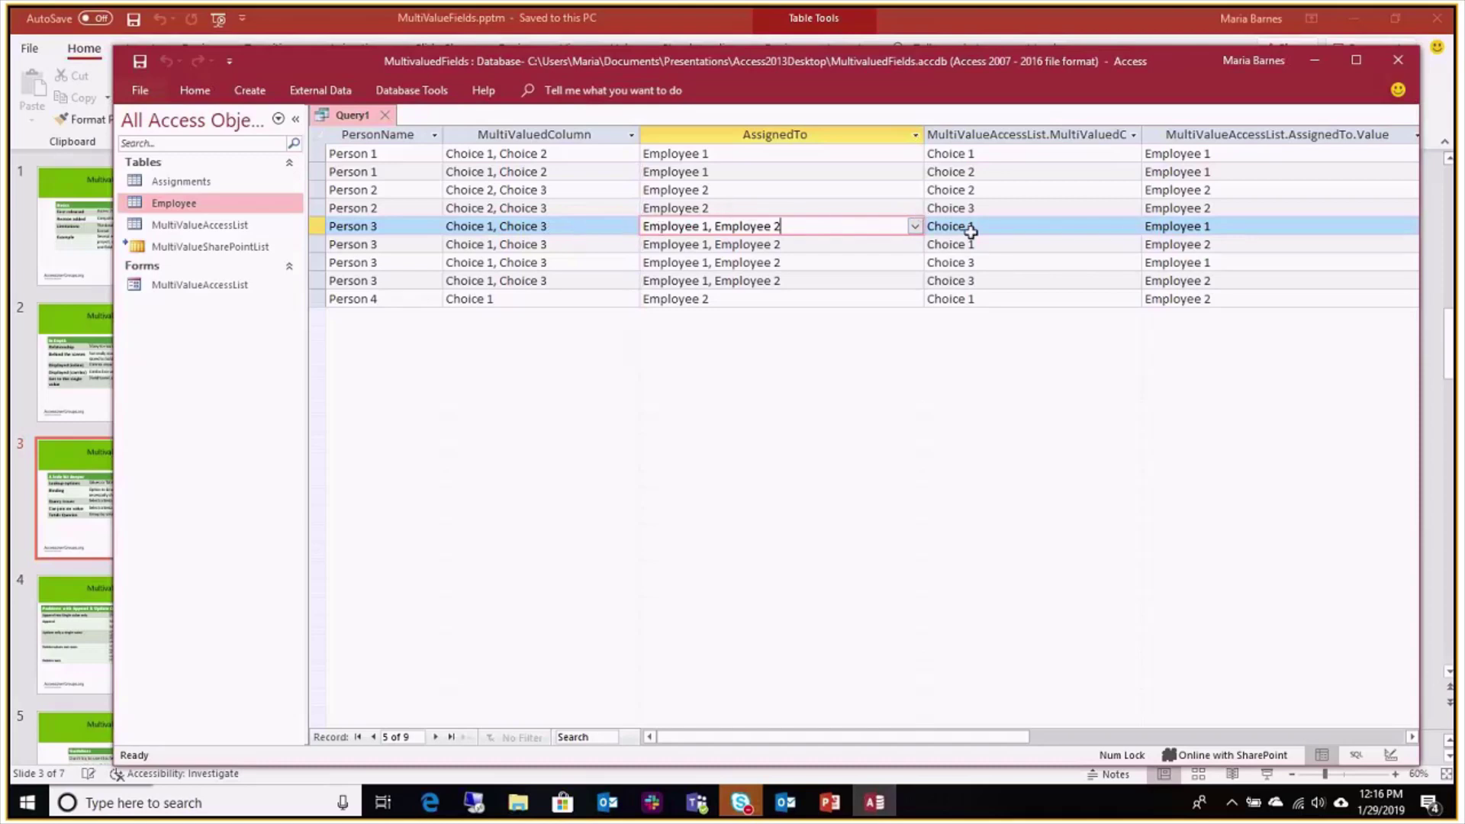
{"action": "left_click", "coordinate": [1027, 227]}
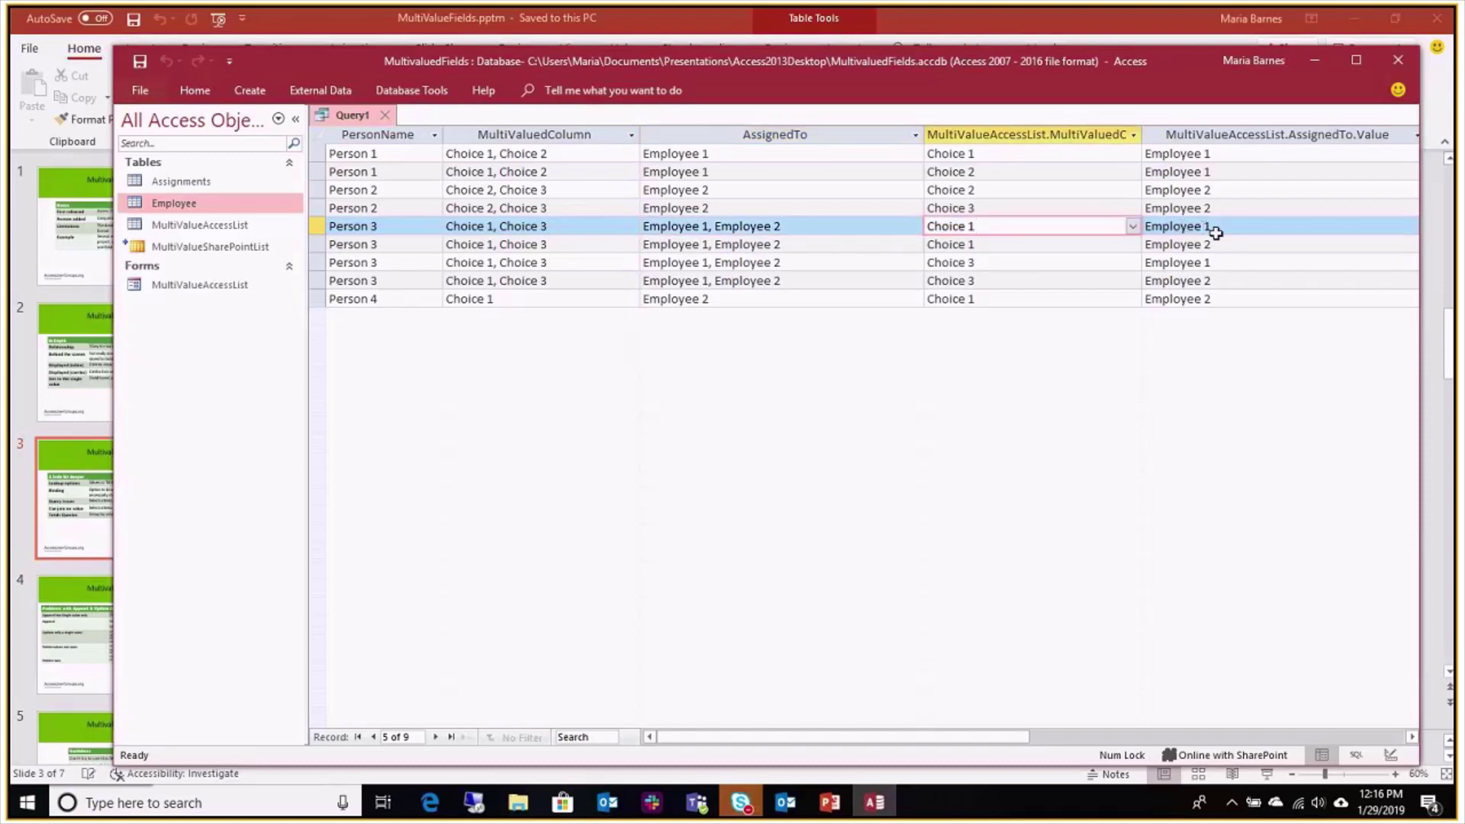
{"action": "left_click", "coordinate": [1215, 232]}
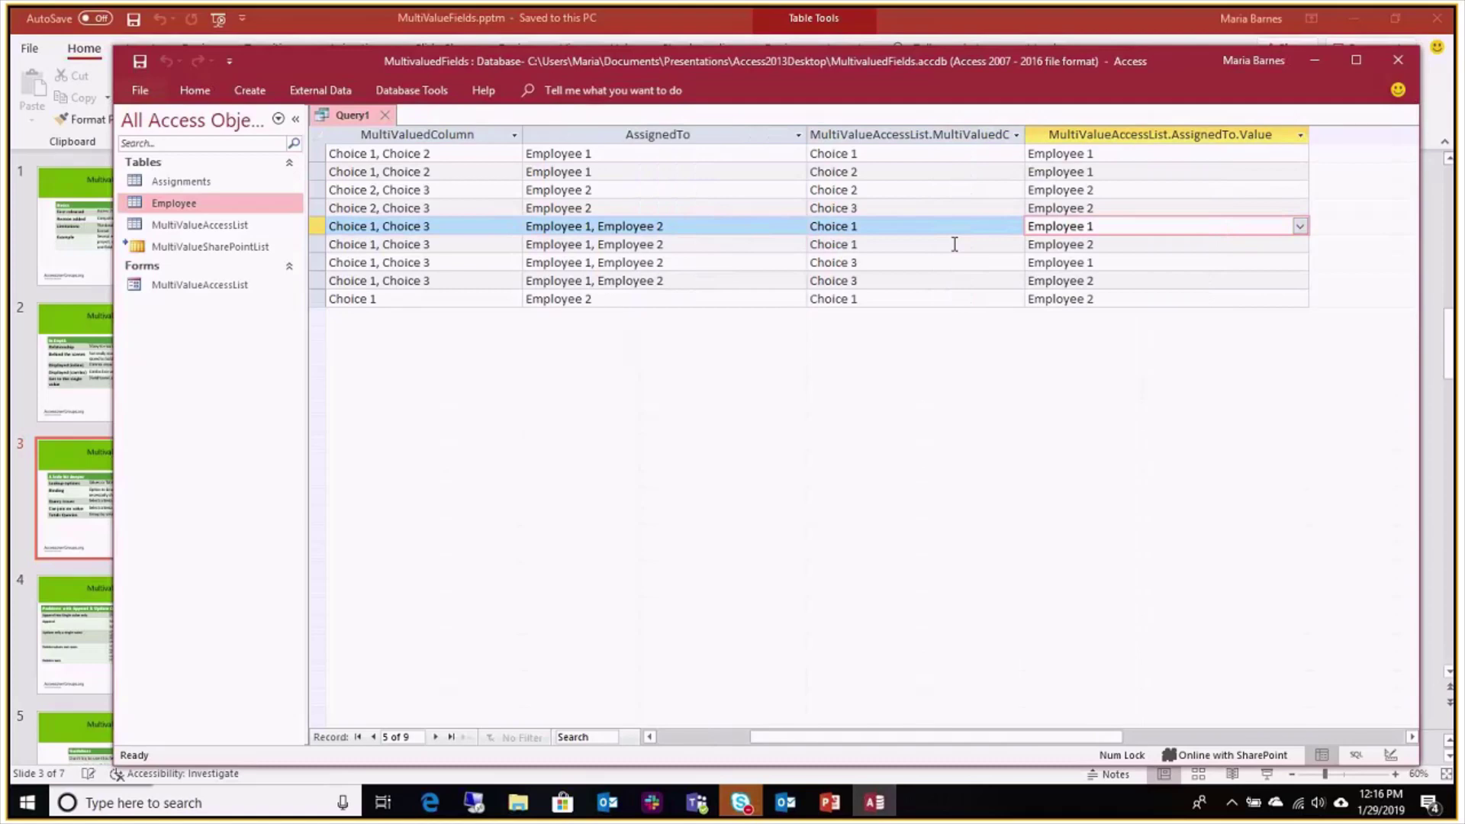
{"action": "left_click", "coordinate": [1115, 241]}
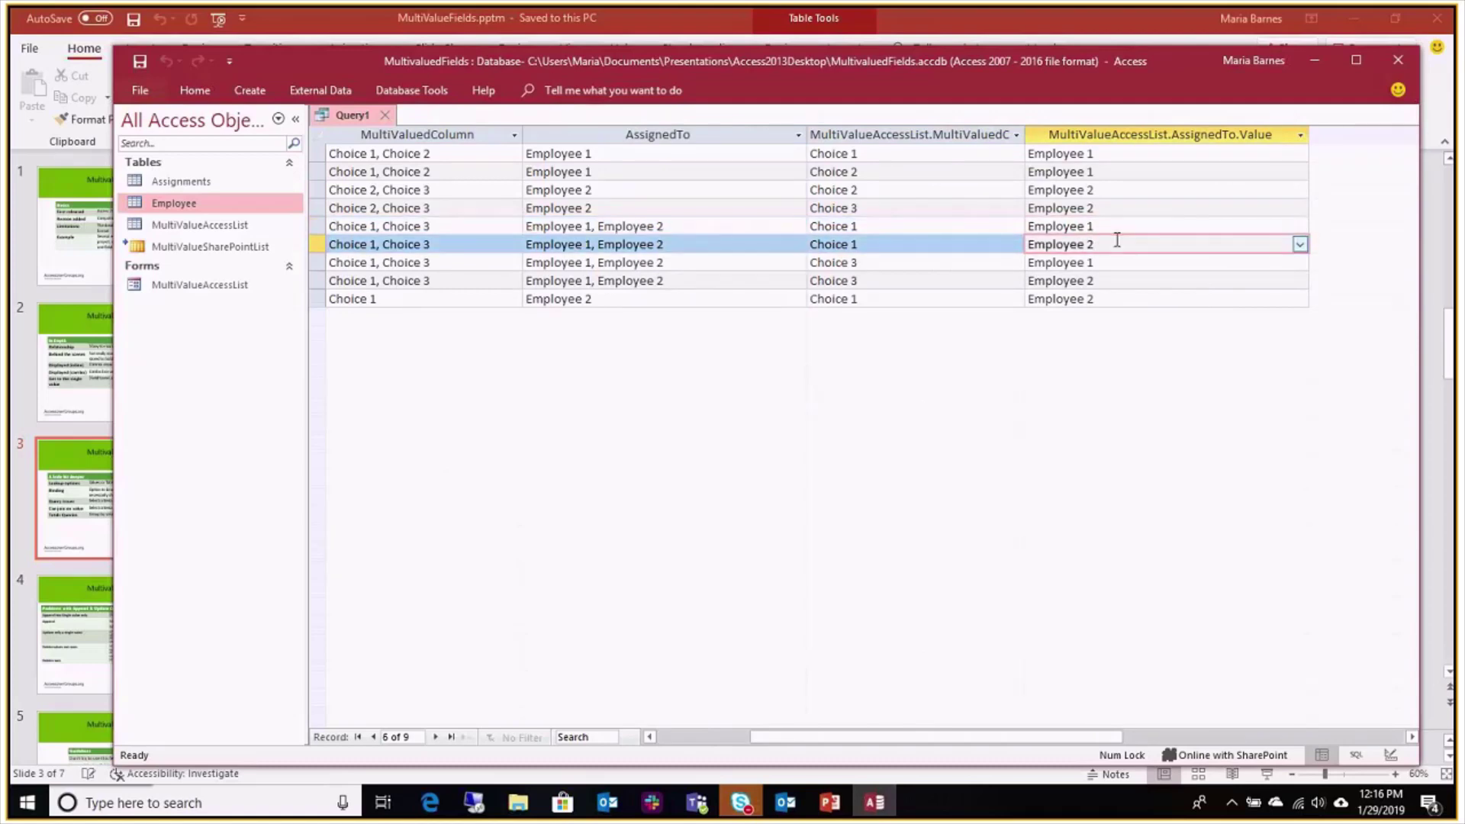
{"action": "left_click", "coordinate": [952, 263]}
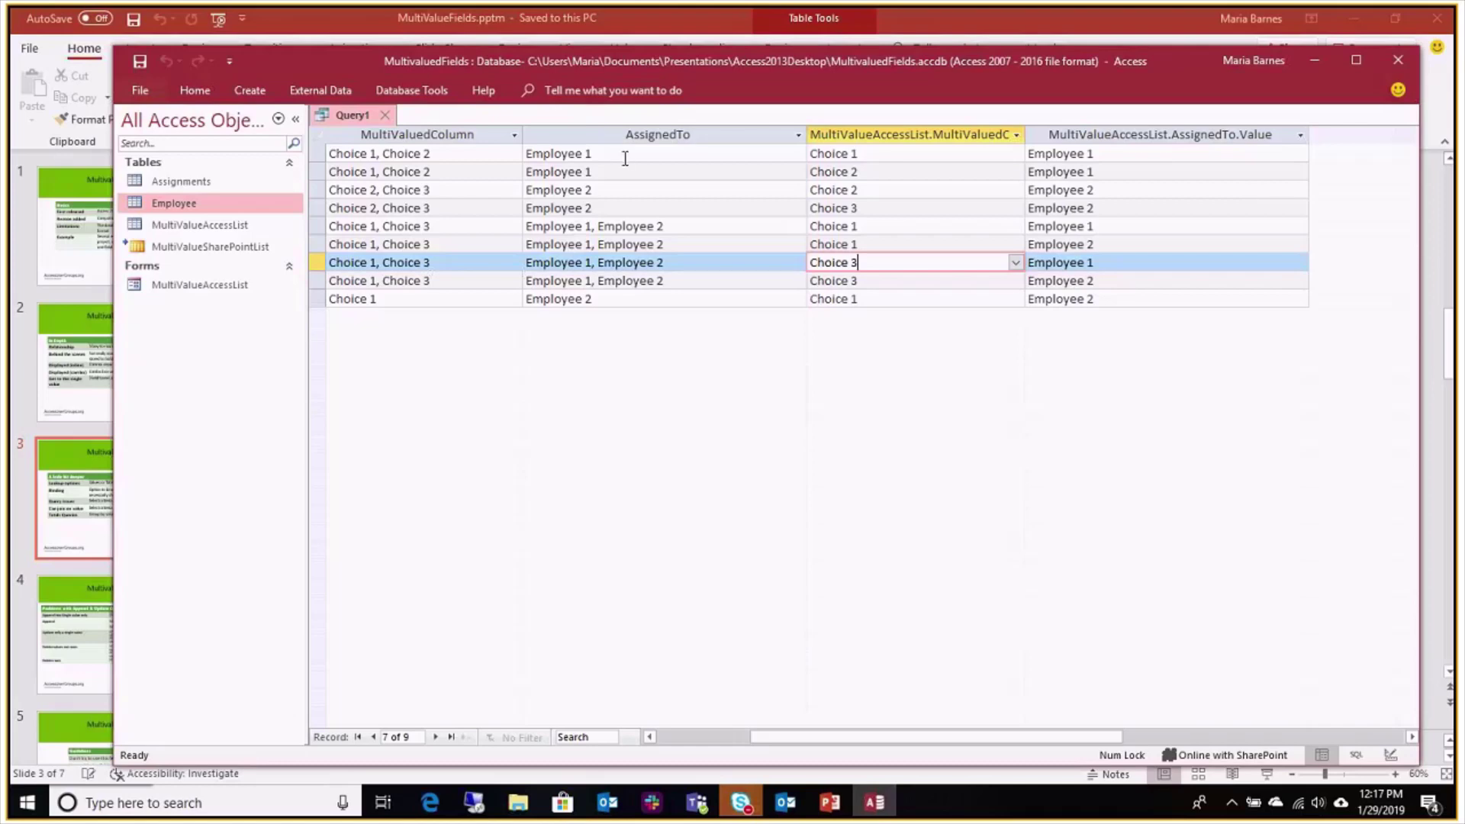
Return the query to Design view and hide the MultiValuedColumn, AssignedTo and AssignedTo.Value fields from the results
{"action": "right_click", "coordinate": [353, 118]}
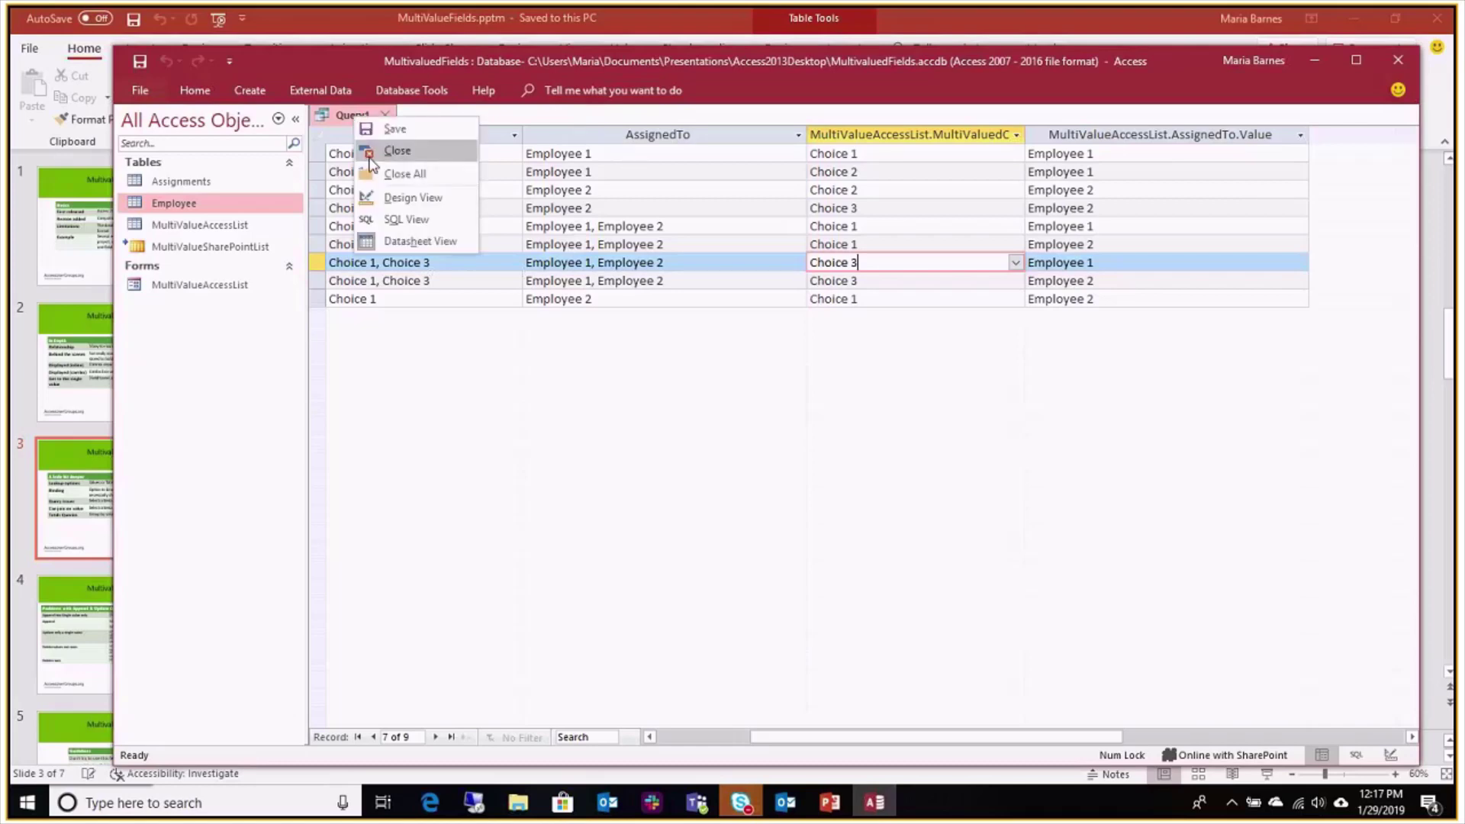
{"action": "left_click", "coordinate": [404, 197]}
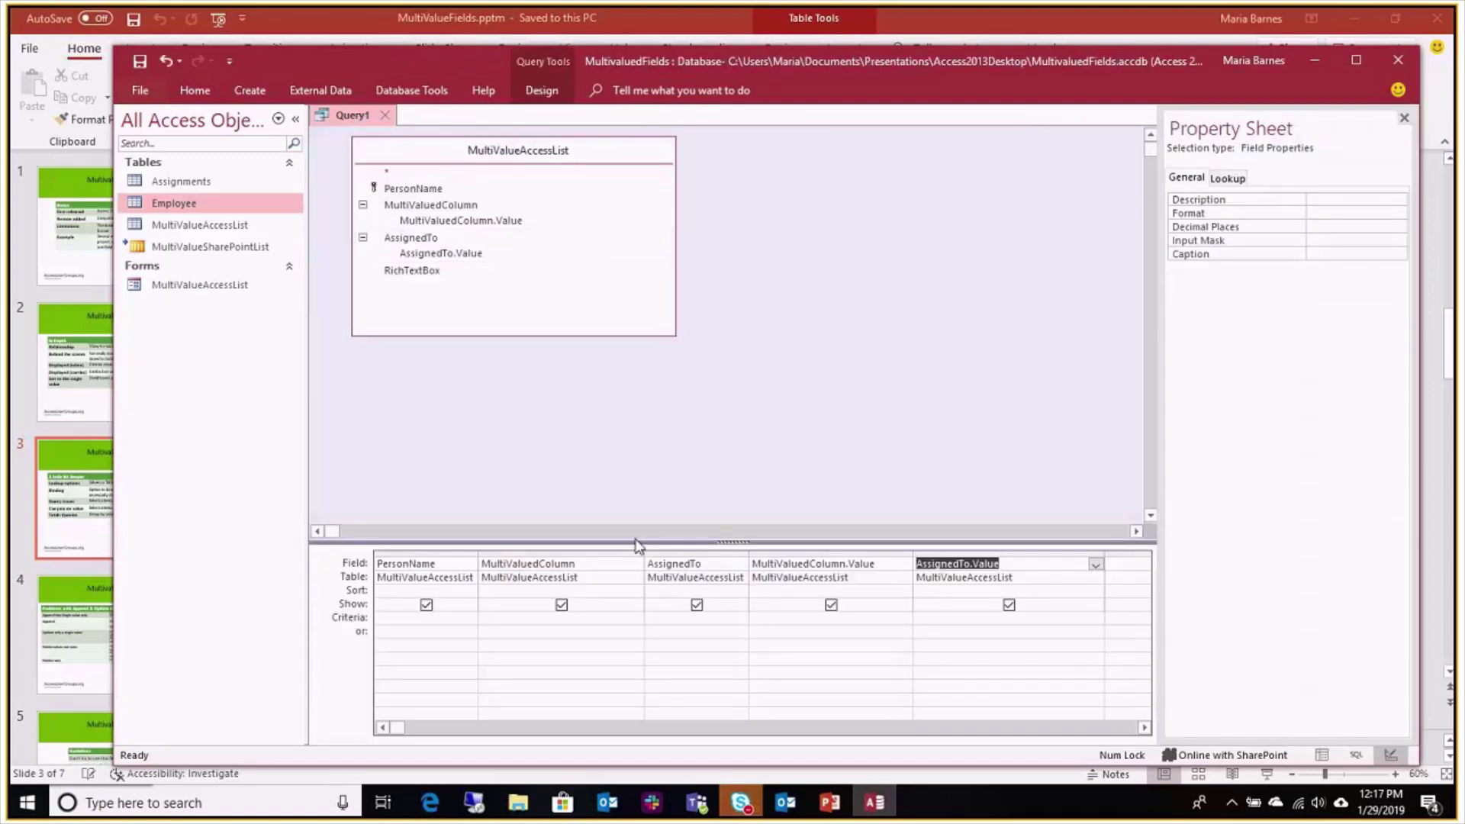
{"action": "left_click", "coordinate": [562, 605]}
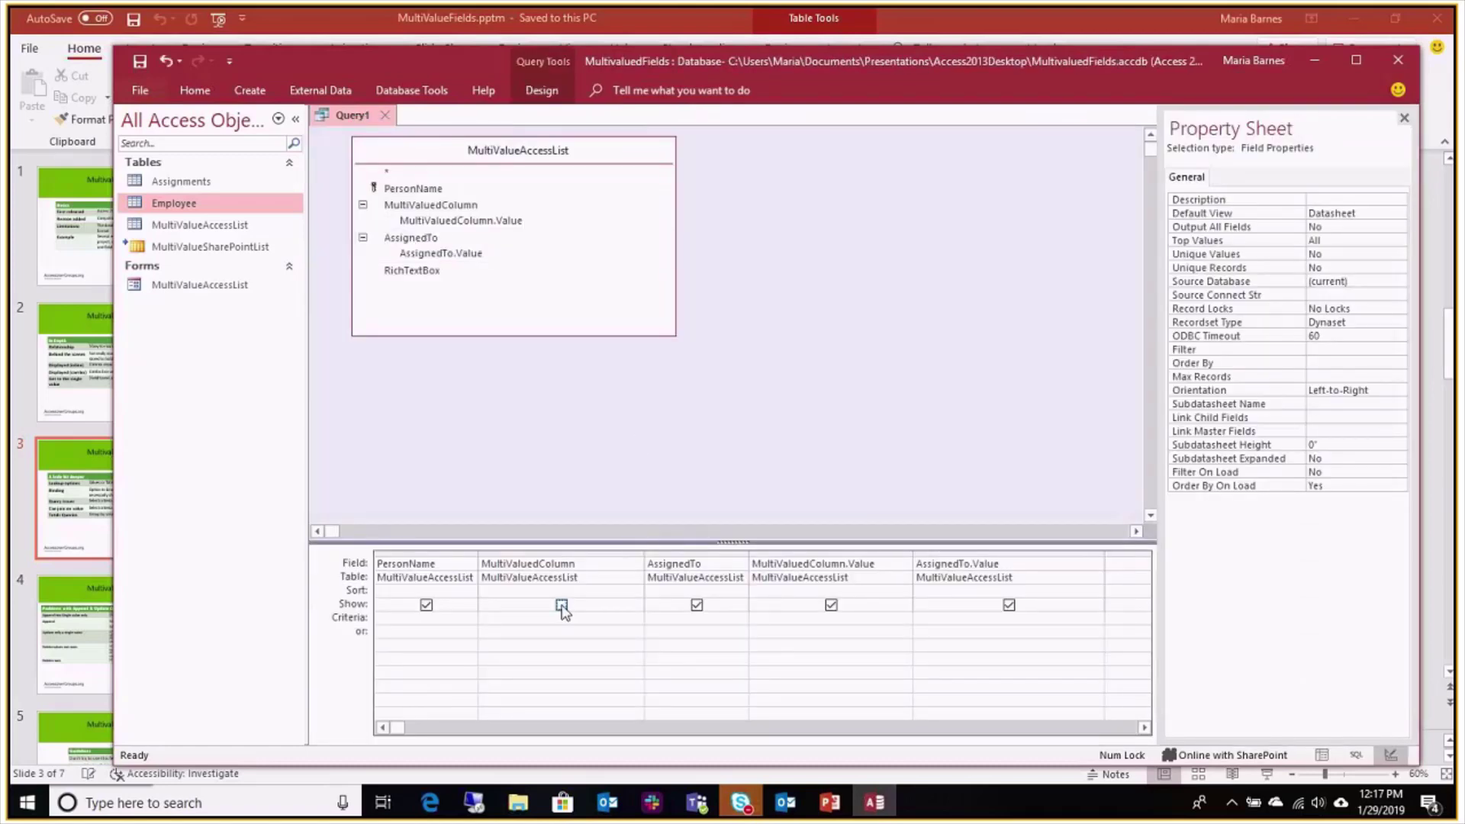
{"action": "left_click", "coordinate": [696, 605]}
{"action": "left_click", "coordinate": [1009, 605]}
Run the query and examine the rows for Person 1 and Person 3 with only PersonName and MultiValuedColumn.Value shown
{"action": "right_click", "coordinate": [808, 262]}
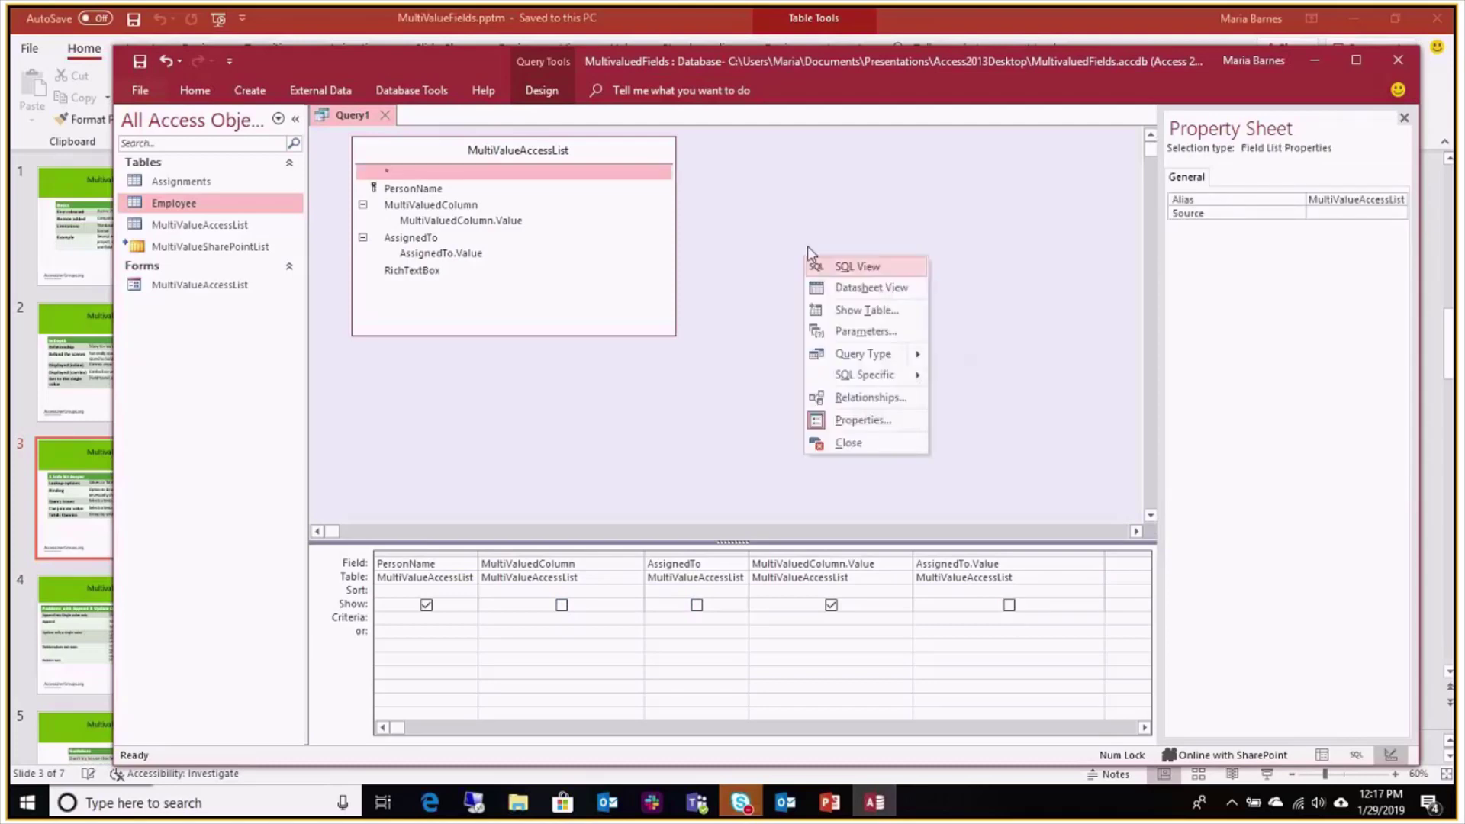
{"action": "left_click", "coordinate": [542, 90]}
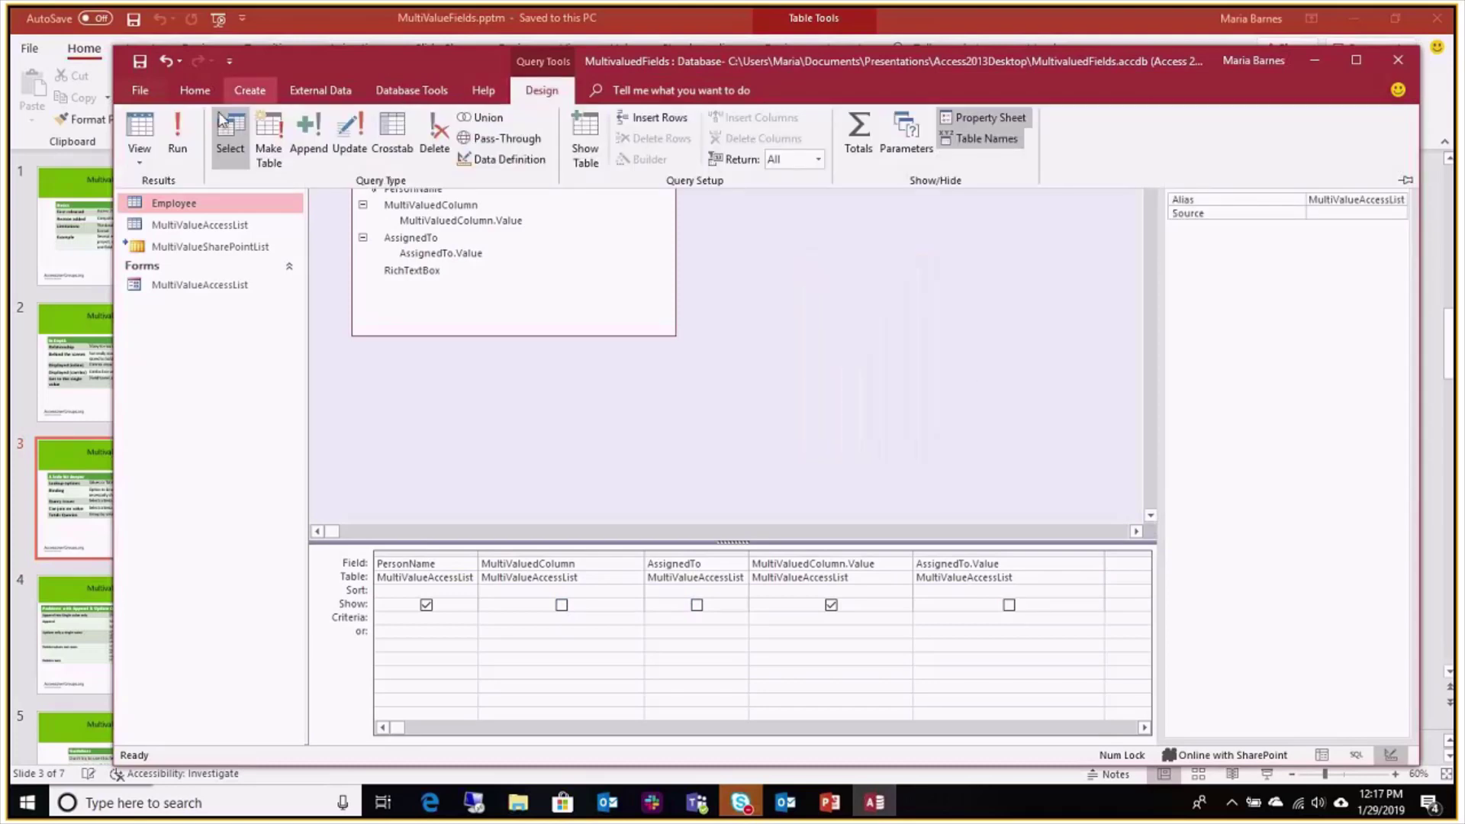
{"action": "left_click", "coordinate": [177, 130]}
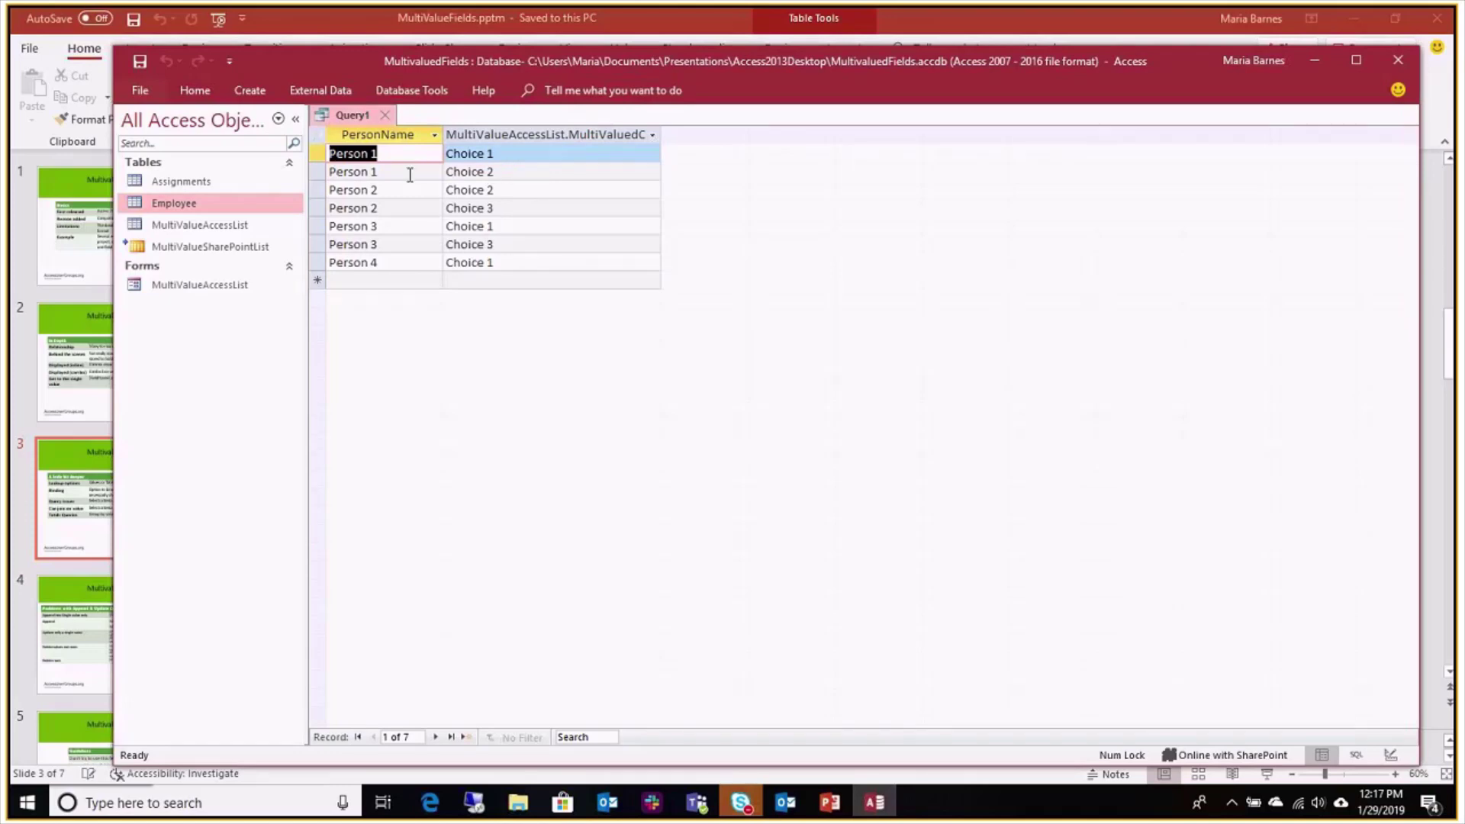
{"action": "left_click", "coordinate": [500, 170]}
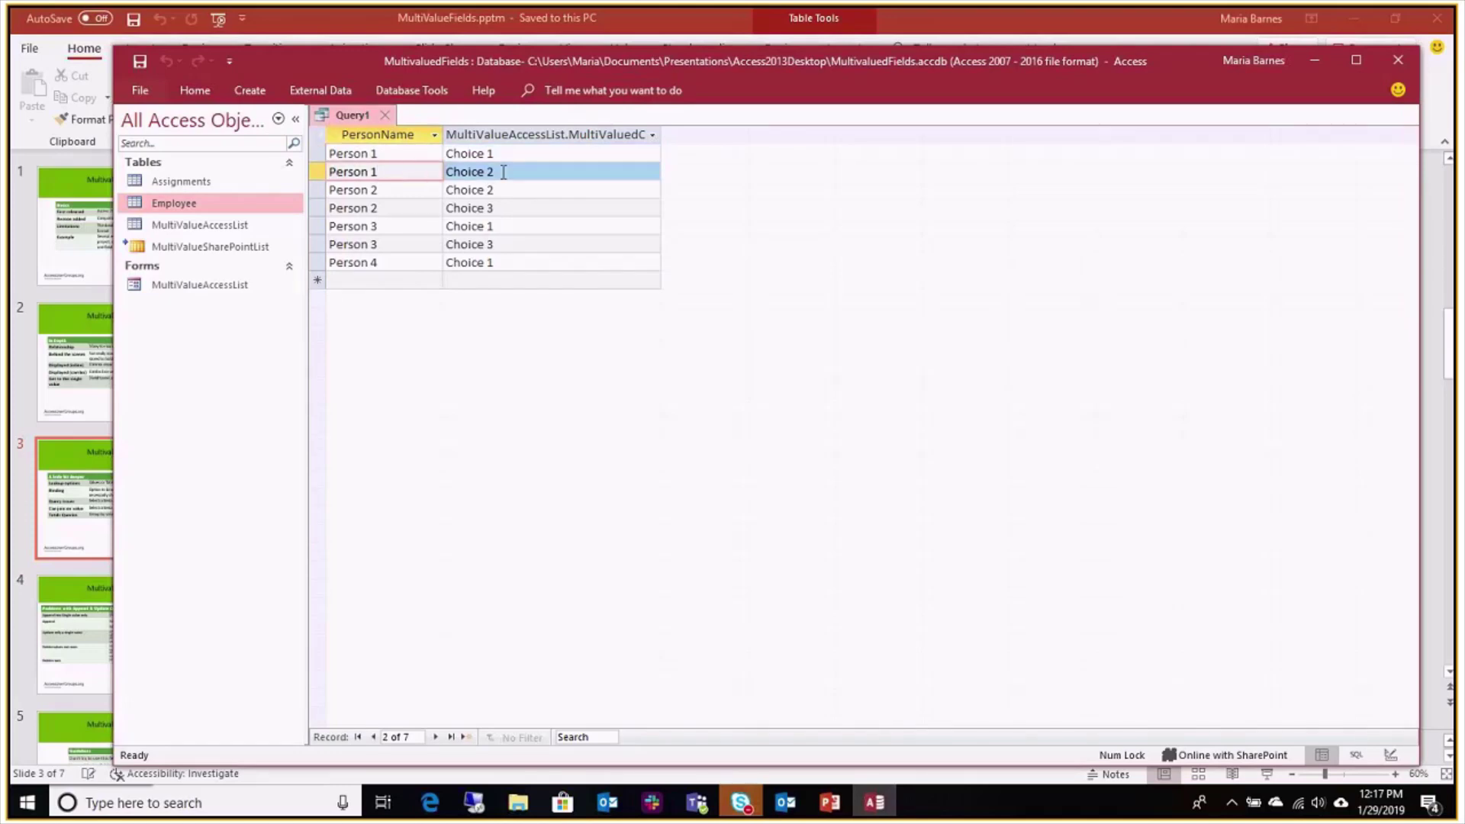
{"action": "left_click", "coordinate": [420, 228]}
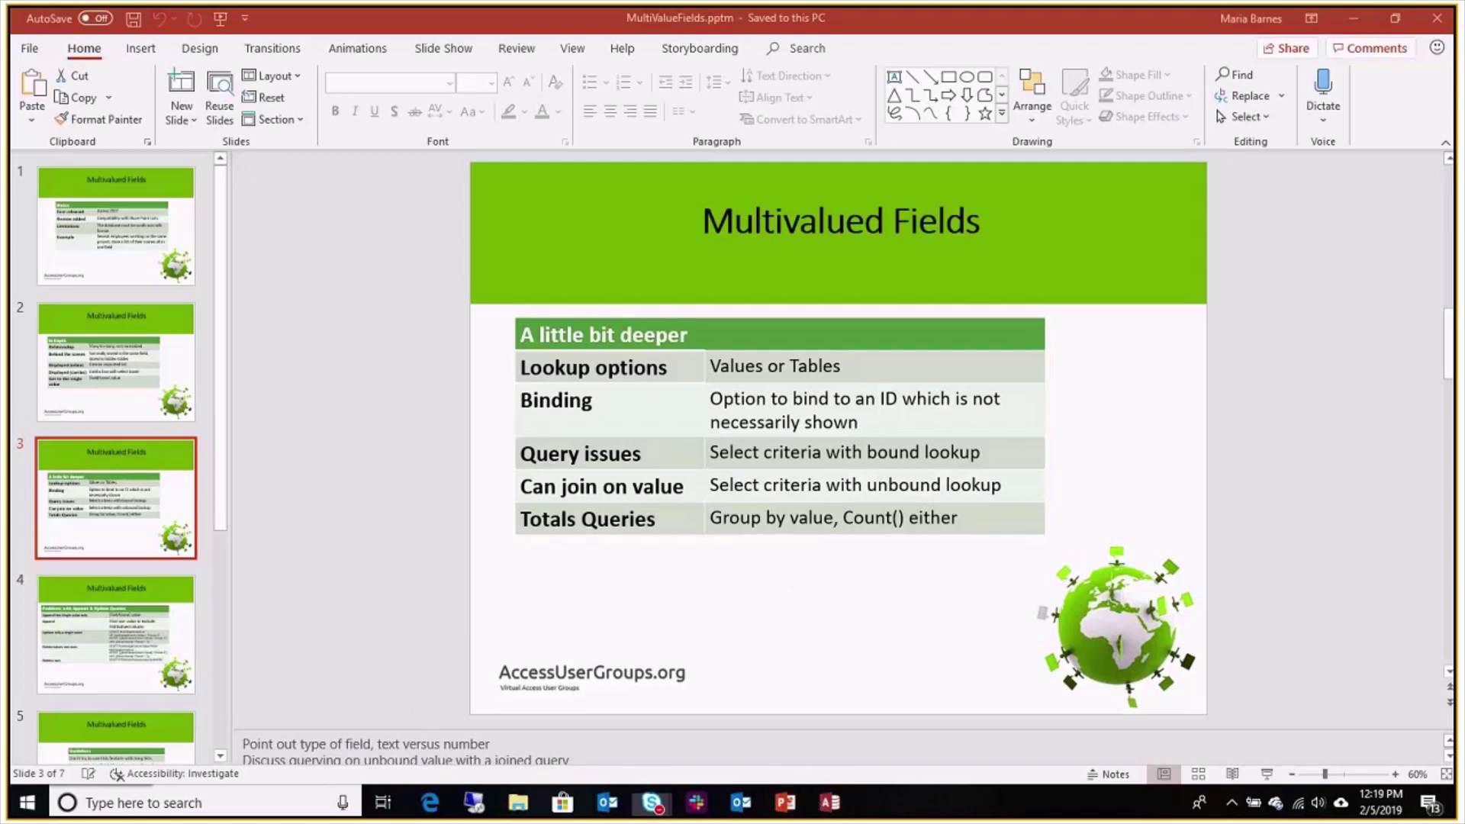
Switch to Access, open the MultiValueAccessList table, and create a new query in Design view based on that table
{"action": "left_click", "coordinate": [831, 803]}
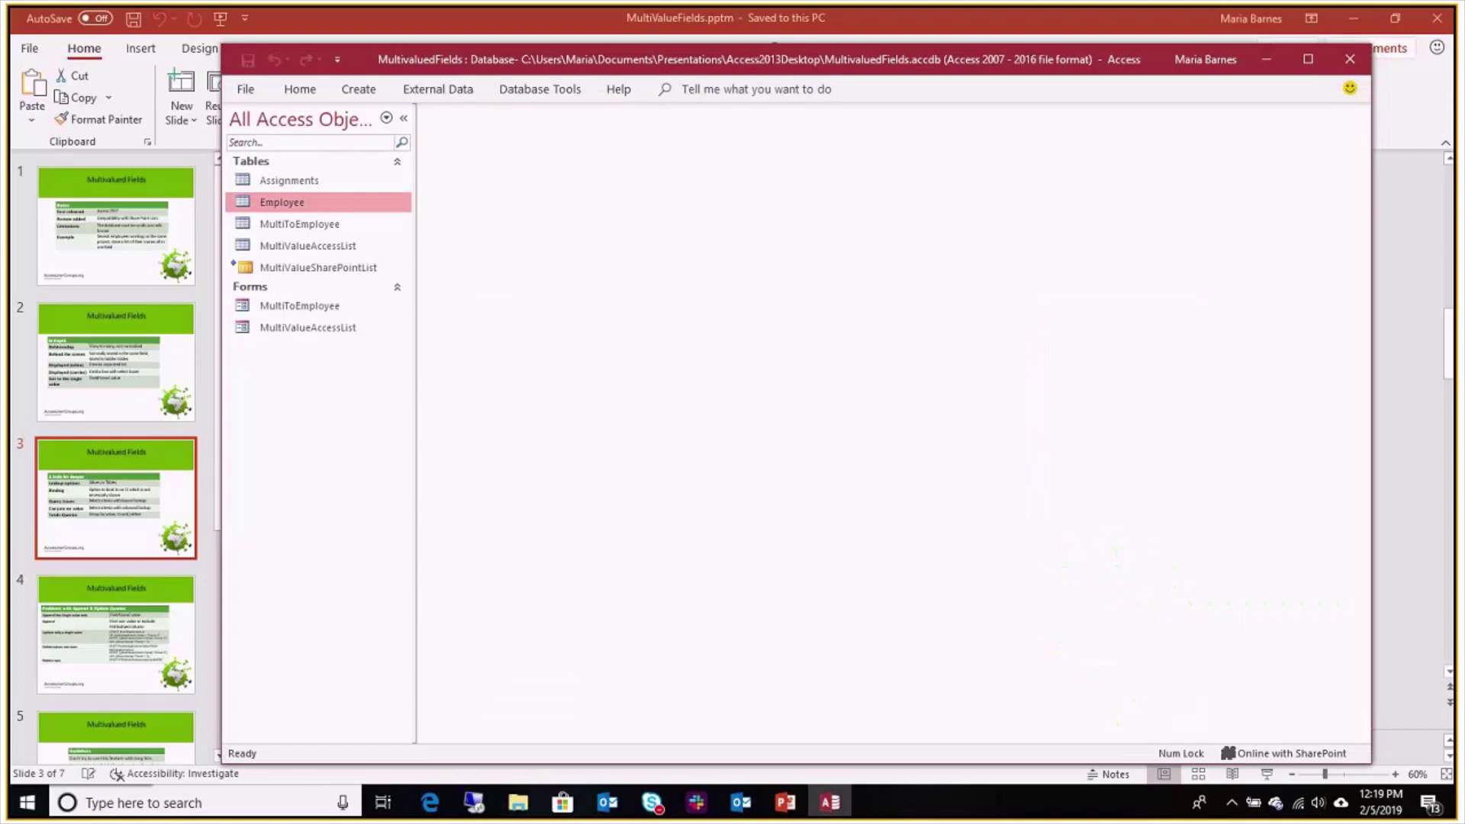
{"action": "double_click", "coordinate": [355, 248]}
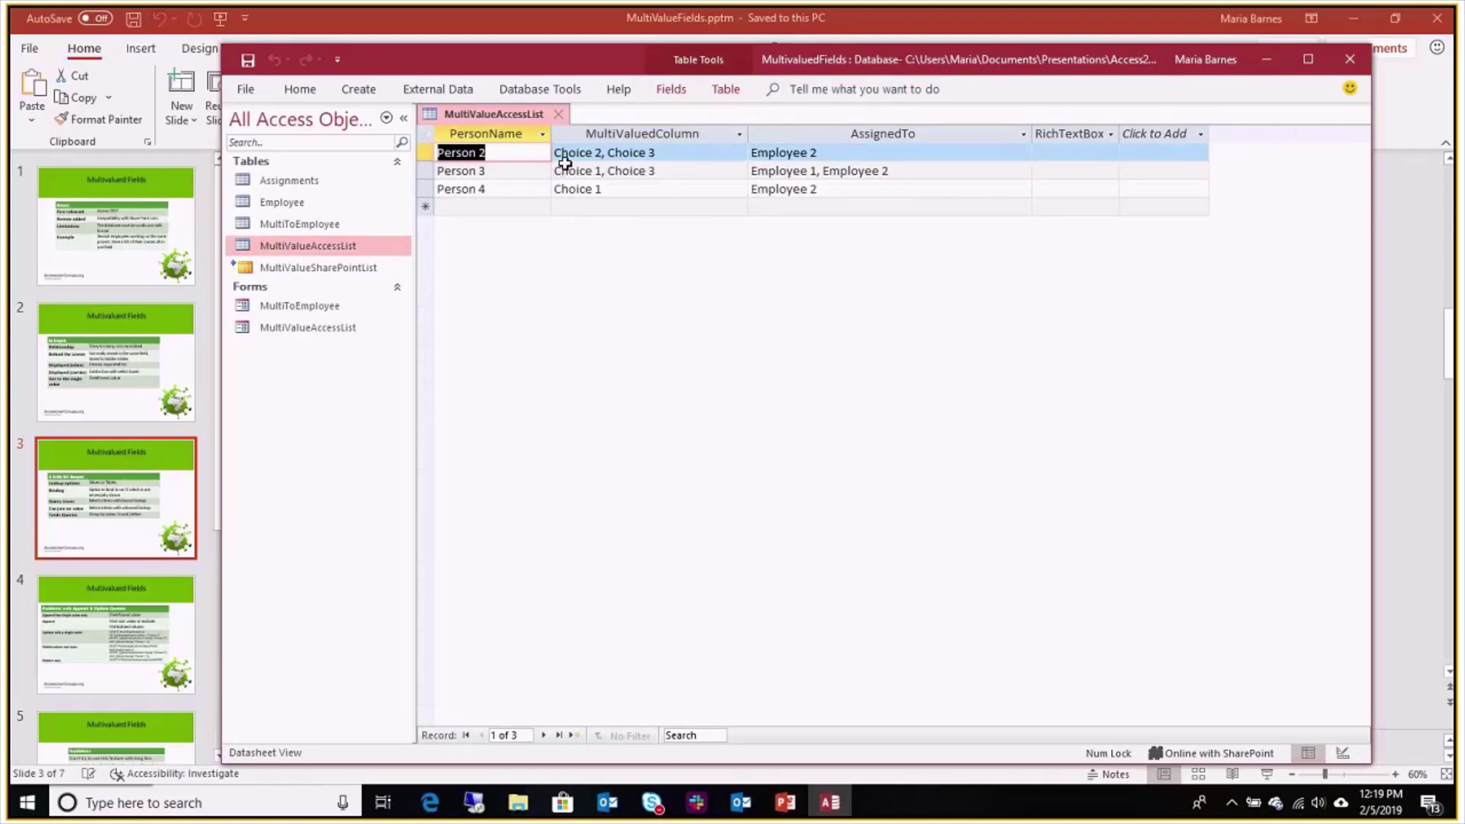
{"action": "left_click", "coordinate": [360, 90]}
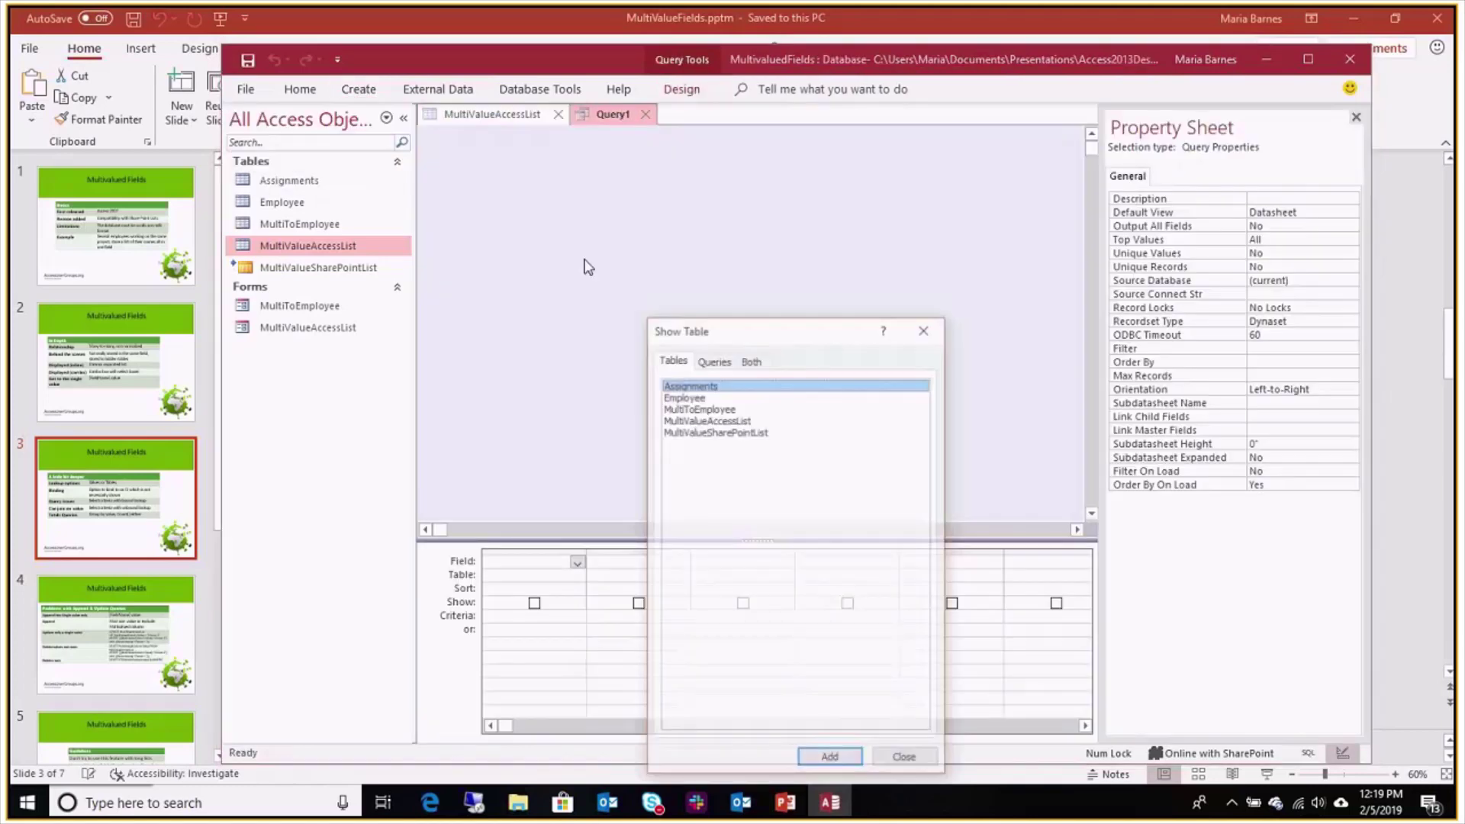
{"action": "left_click", "coordinate": [757, 419]}
{"action": "left_click", "coordinate": [830, 761]}
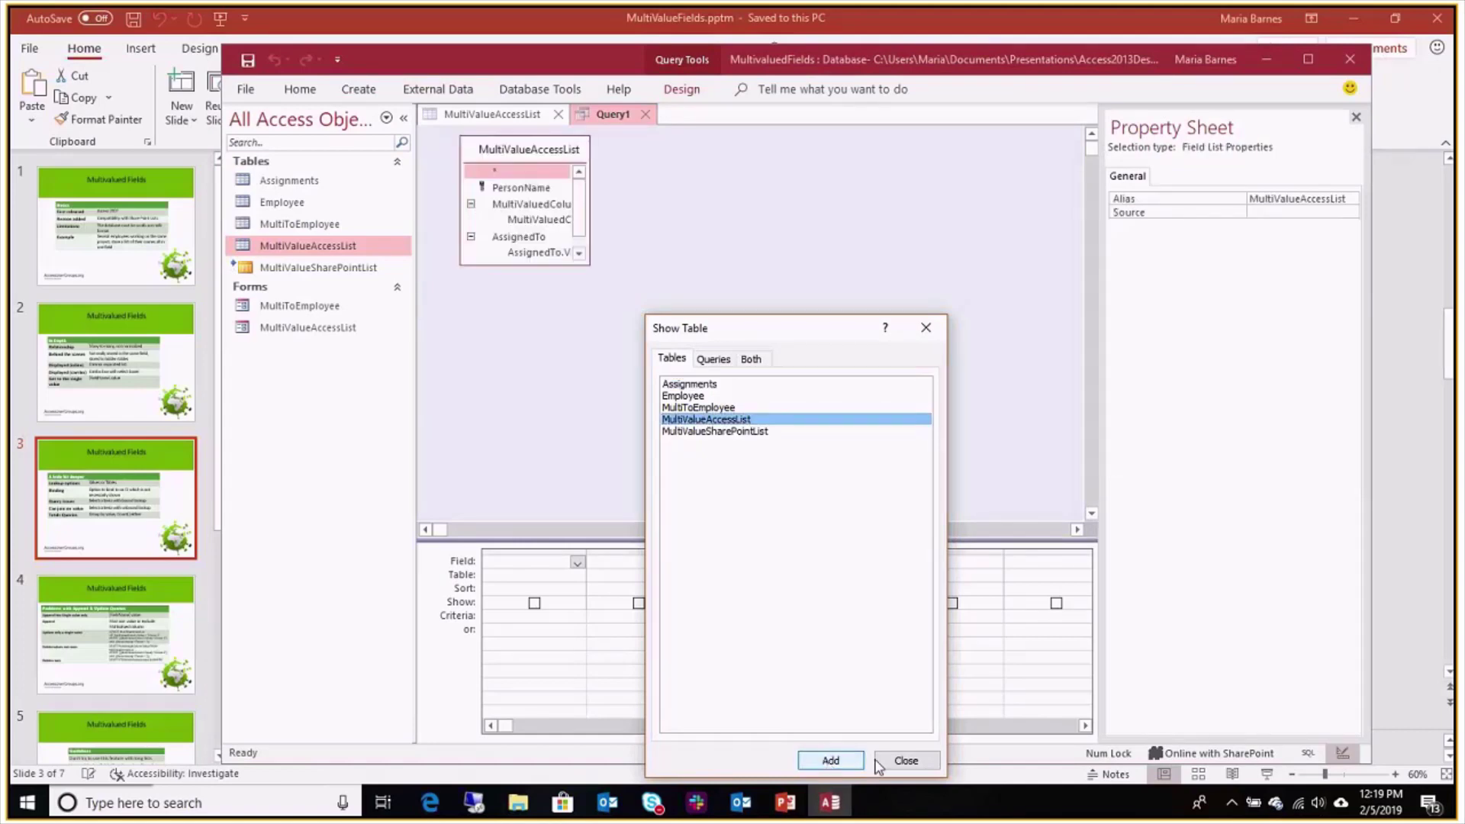
{"action": "left_click", "coordinate": [906, 761]}
Enlarge the MultiValueAccessList field list and add all fields (*) and MultiValuedColumn.Value to the query, widening the MultiValuedColumn.Value column
{"action": "left_click_drag", "start_coordinate": [537, 265], "coordinate": [545, 336]}
{"action": "left_click_drag", "start_coordinate": [587, 264], "coordinate": [747, 246]}
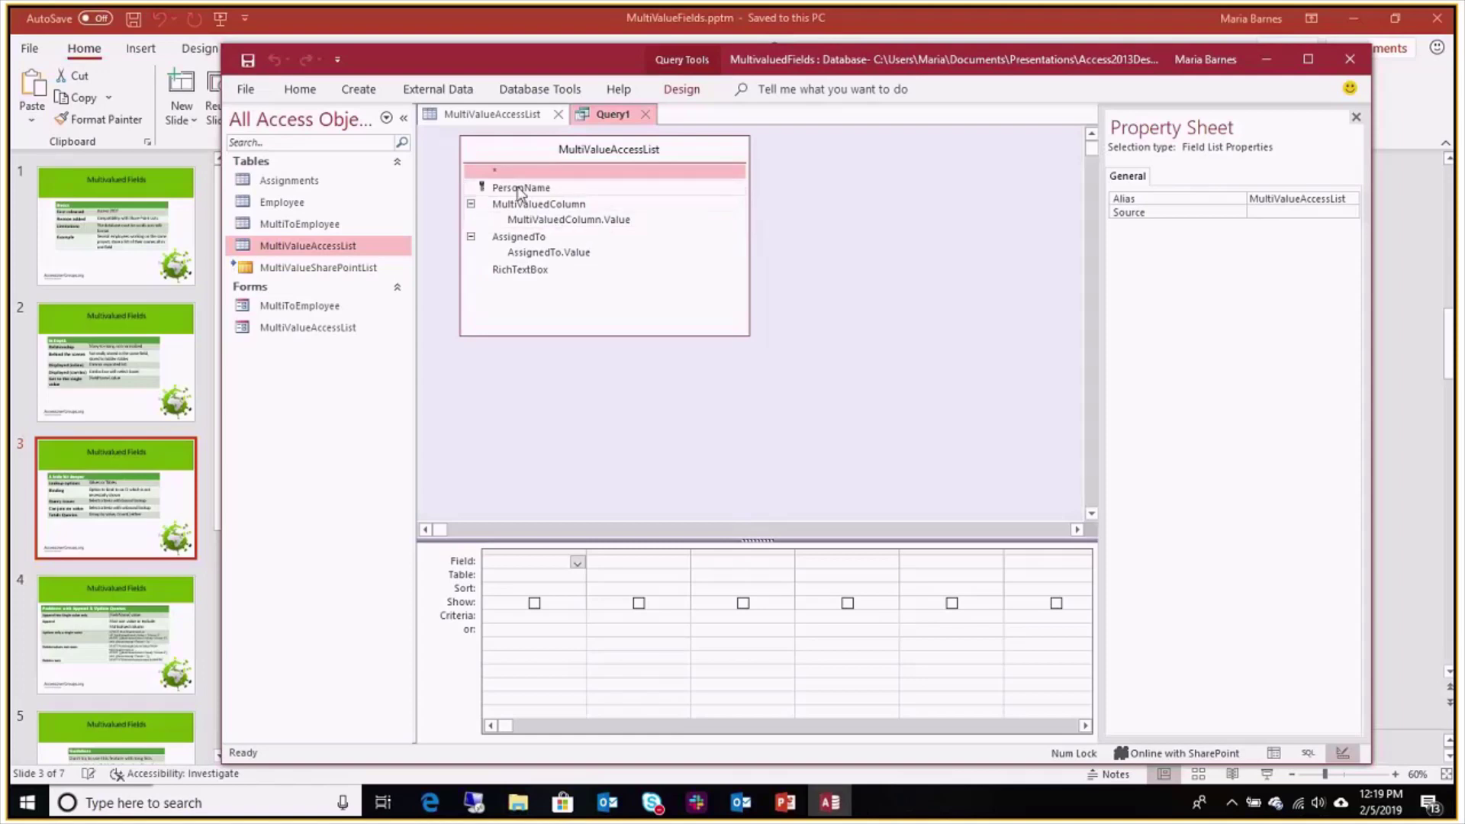
{"action": "double_click", "coordinate": [497, 171]}
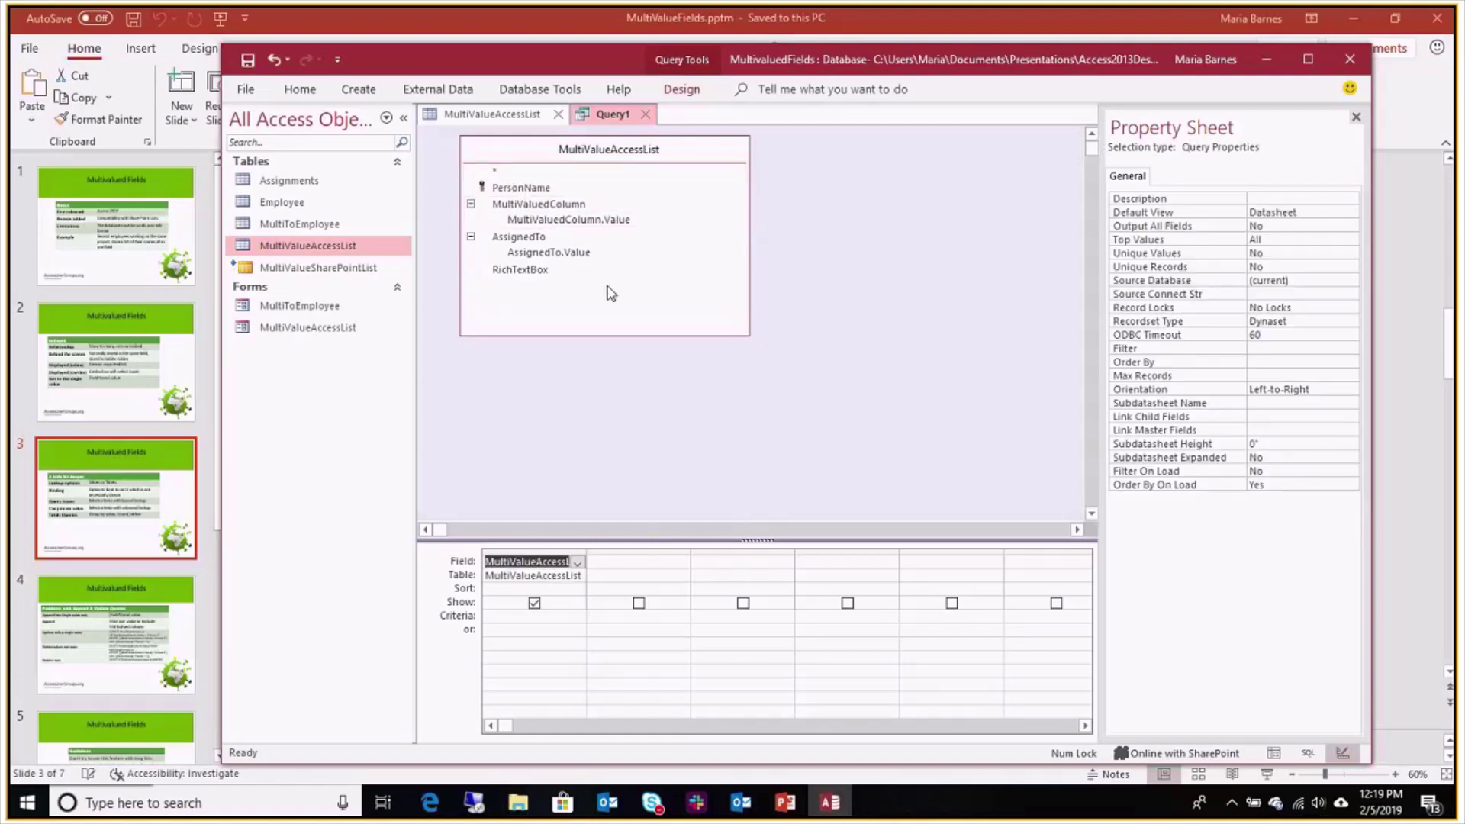
{"action": "double_click", "coordinate": [610, 220]}
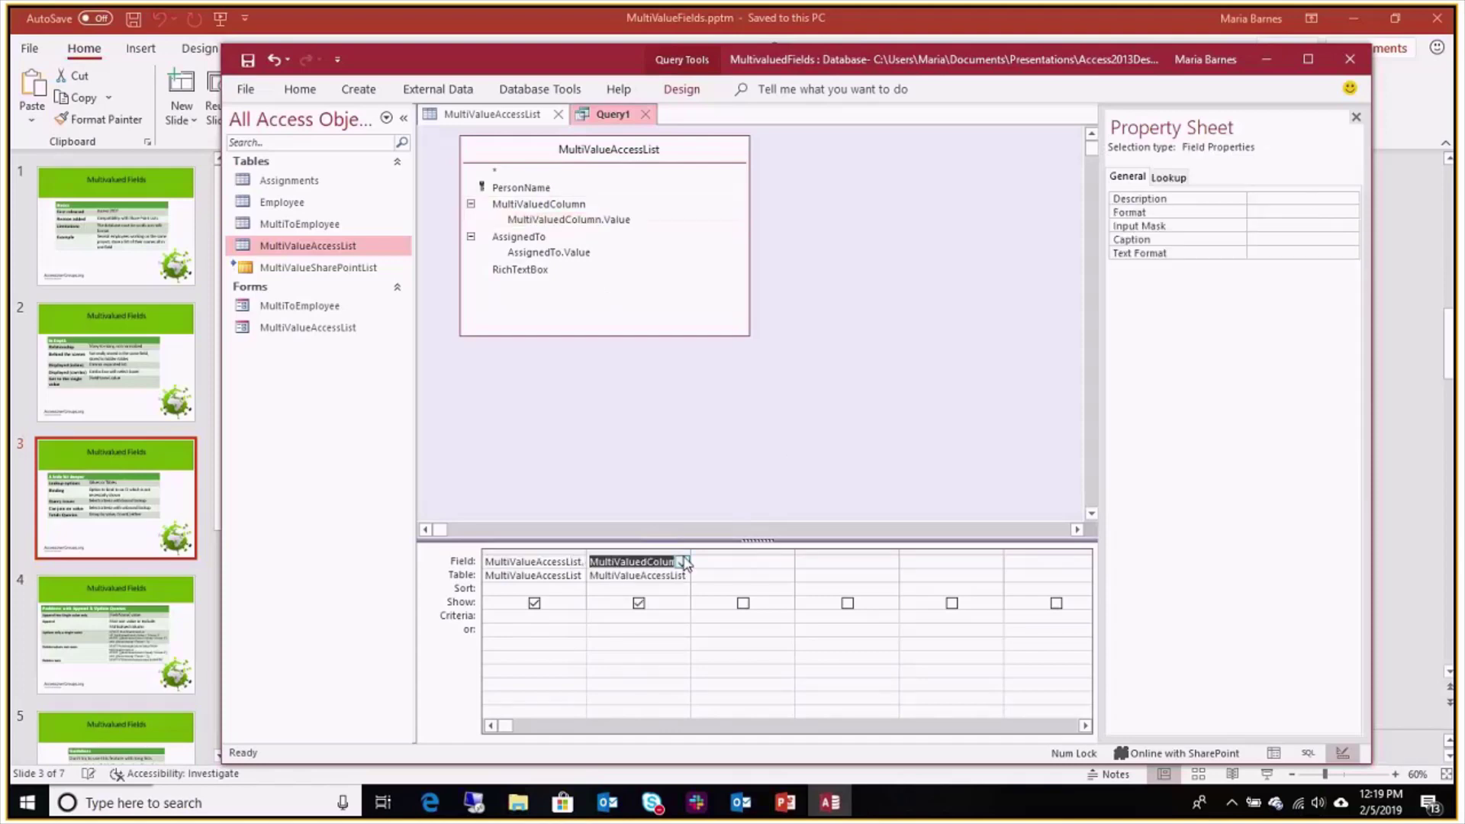
{"action": "left_click_drag", "start_coordinate": [689, 555], "coordinate": [805, 556]}
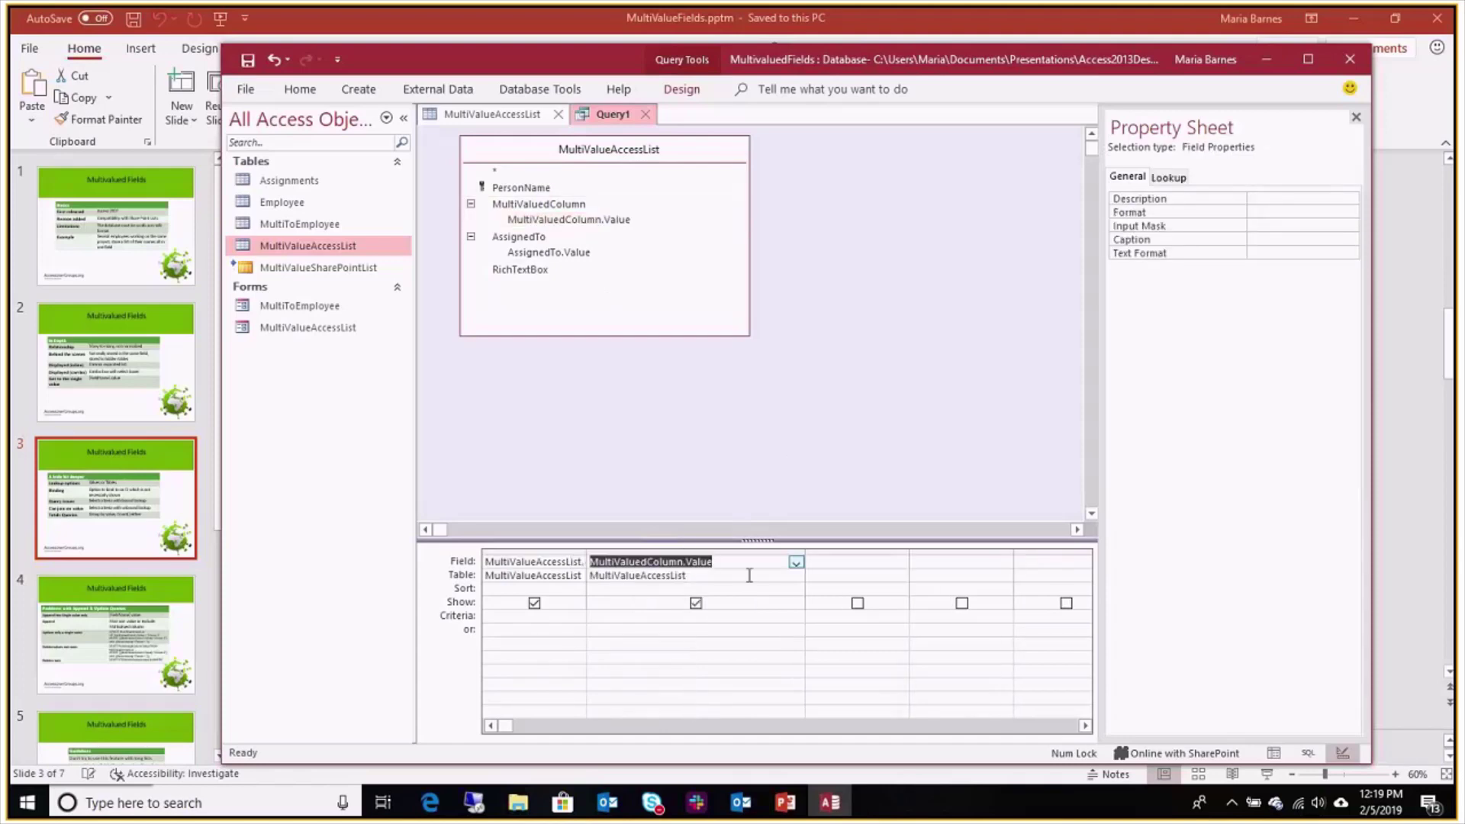
Set the MultiValuedColumn.Value criteria to ="Choice 3" and run the query
{"action": "left_click", "coordinate": [642, 615]}
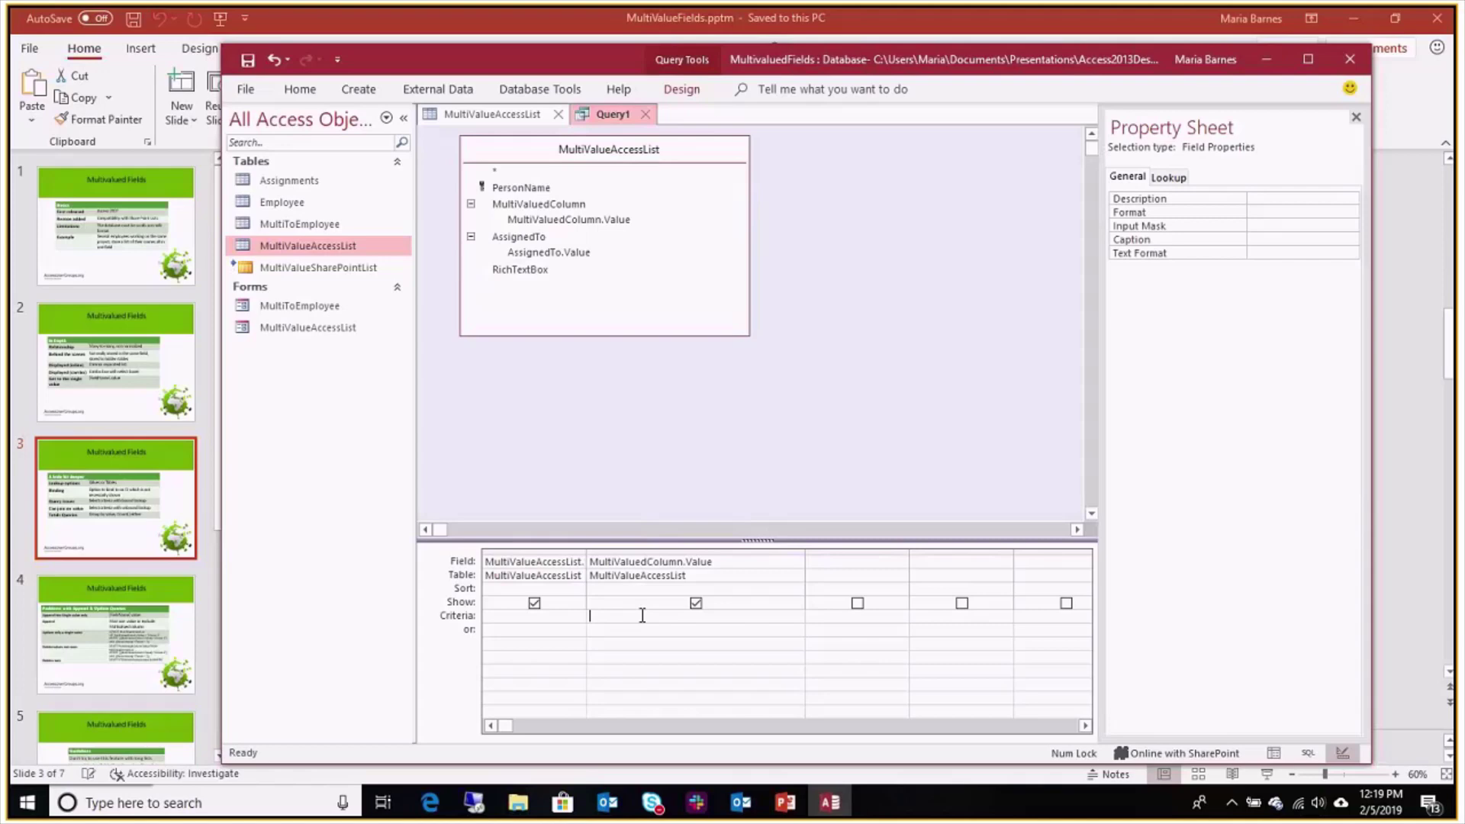
{"action": "type", "text": "= \"Criteria"}
{"action": "key", "text": "BackSpace"}
{"action": "key", "text": "BackSpace"}
{"action": "key", "text": "BackSpace"}
{"action": "key", "text": "BackSpace"}
{"action": "key", "text": "BackSpace"}
{"action": "key", "text": "BackSpace"}
{"action": "key", "text": "BackSpace"}
{"action": "type", "text": "hoice 3\""}
{"action": "left_click", "coordinate": [683, 90]}
{"action": "left_click", "coordinate": [286, 121]}
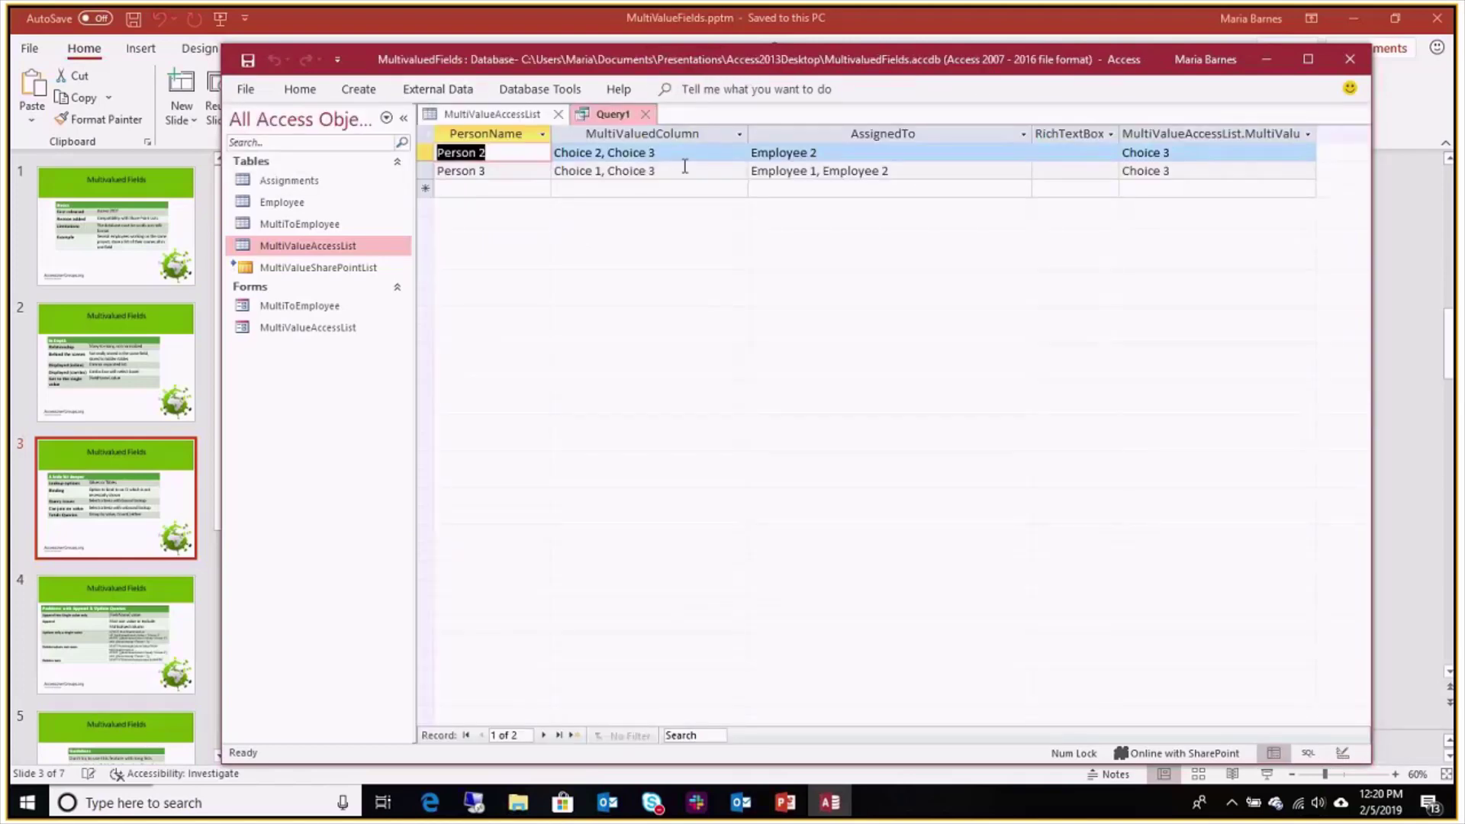
In Design view, replace the MultiValuedColumn.Value field with AssignedTo.Value, and check the AssignedTo entries in the open MultiValueAccessList table
{"action": "right_click", "coordinate": [610, 117]}
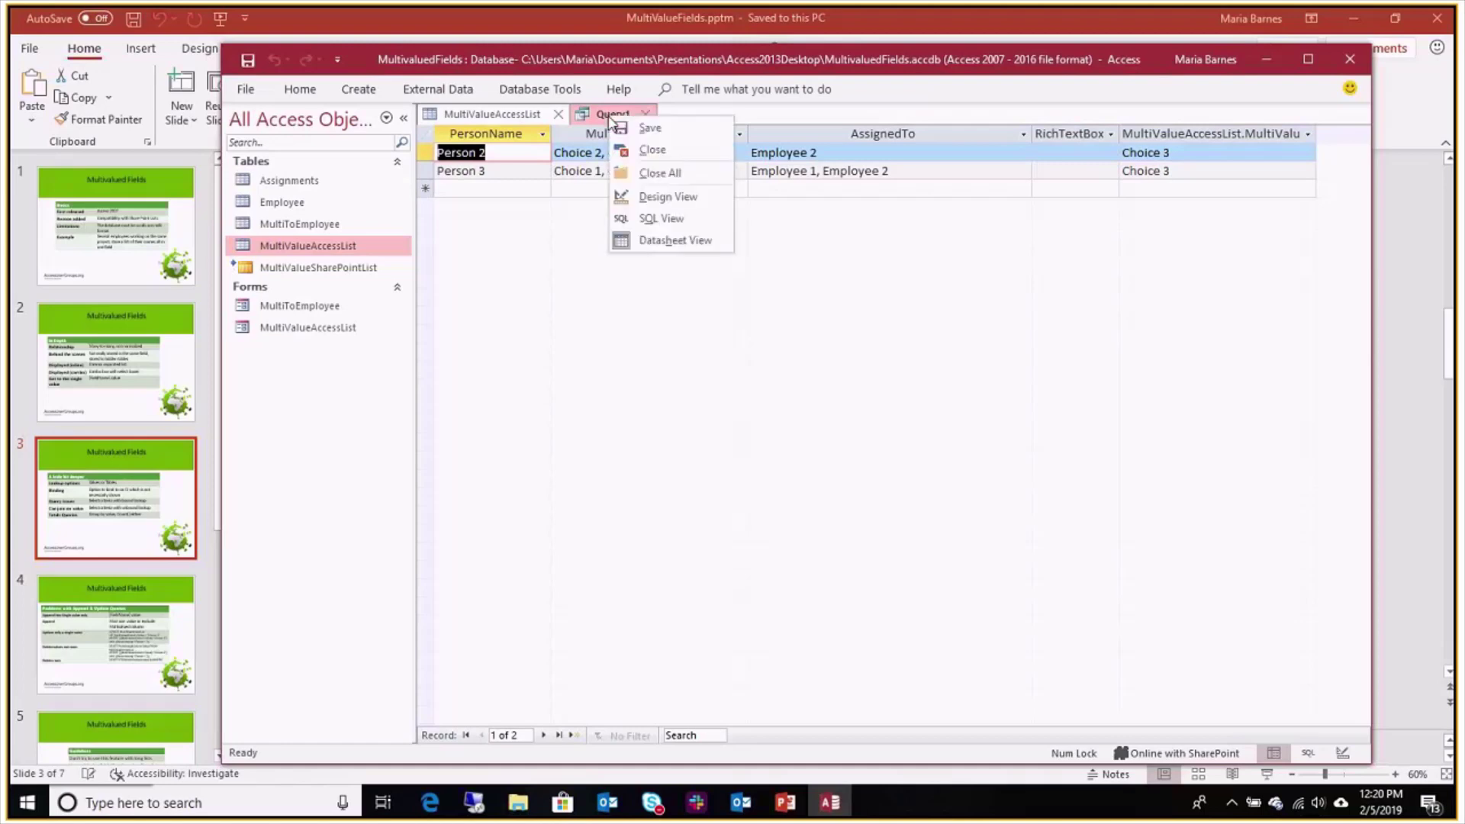
{"action": "left_click", "coordinate": [649, 198]}
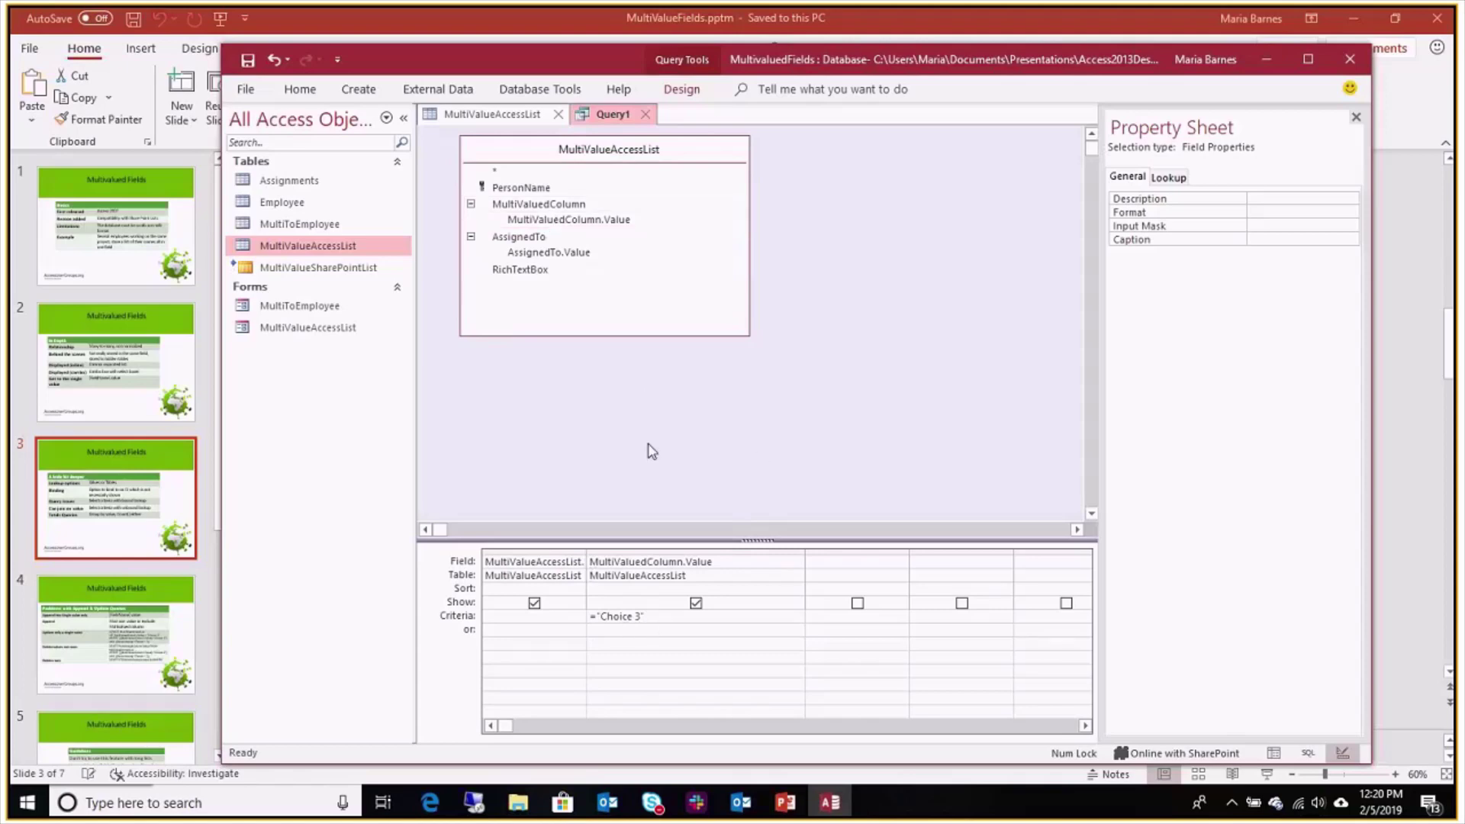
{"action": "left_click", "coordinate": [742, 561]}
{"action": "left_click", "coordinate": [795, 562]}
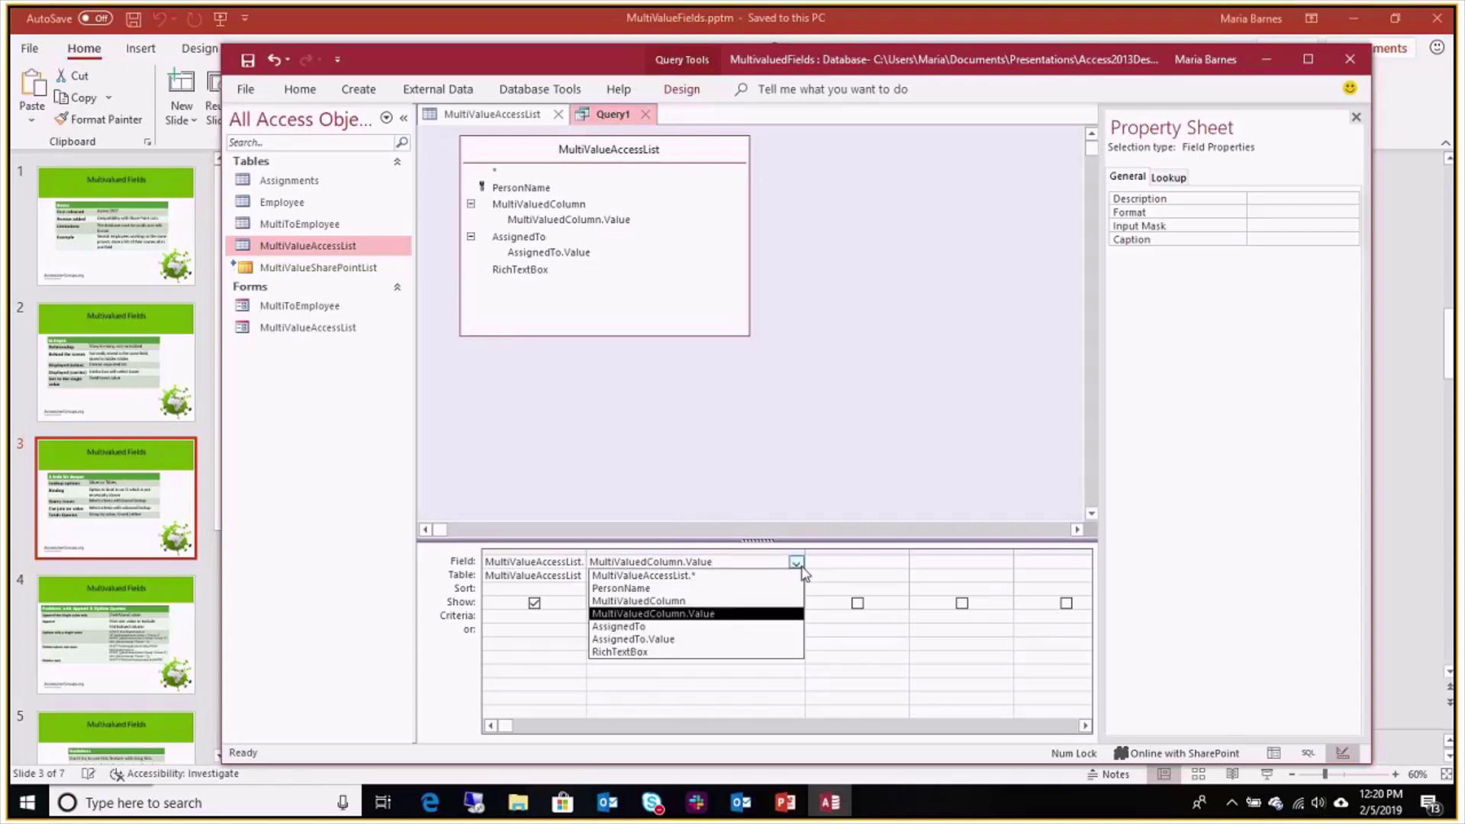
{"action": "left_click", "coordinate": [709, 640]}
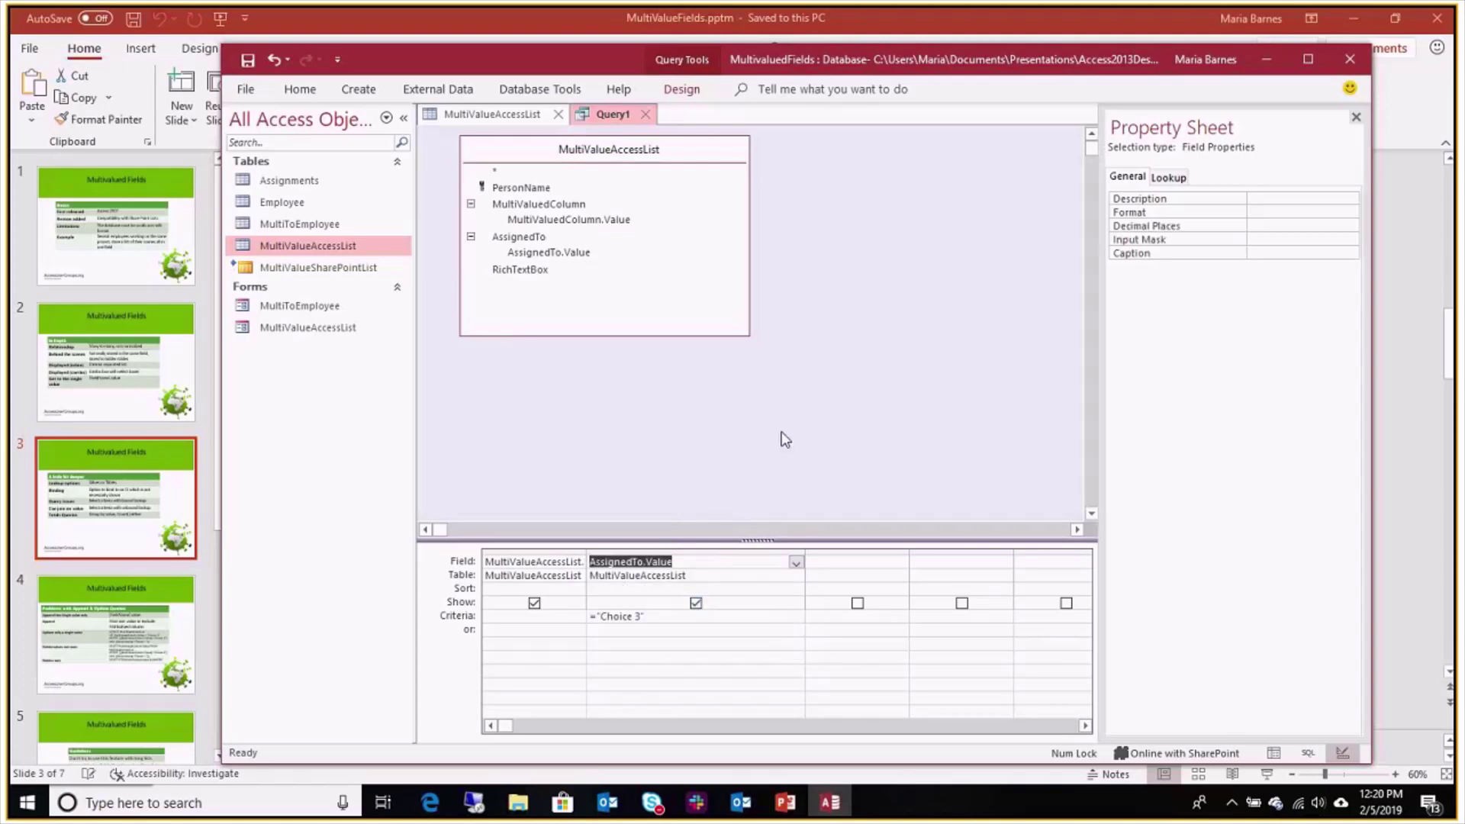
{"action": "left_click", "coordinate": [499, 116]}
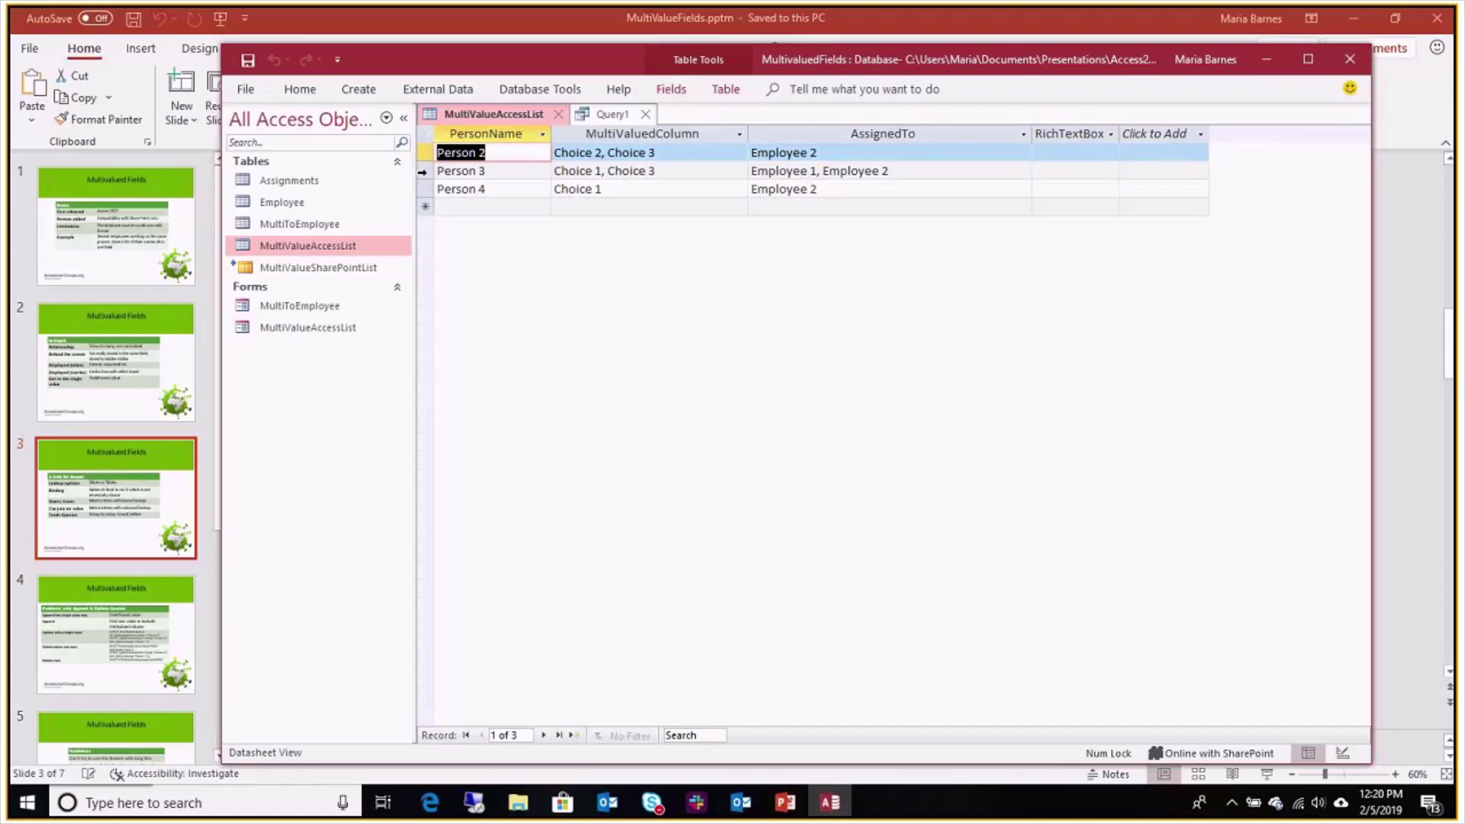
Set the AssignedTo.Value criteria in Query1 to ="Employee 1" and try to run the query
{"action": "left_click", "coordinate": [422, 172]}
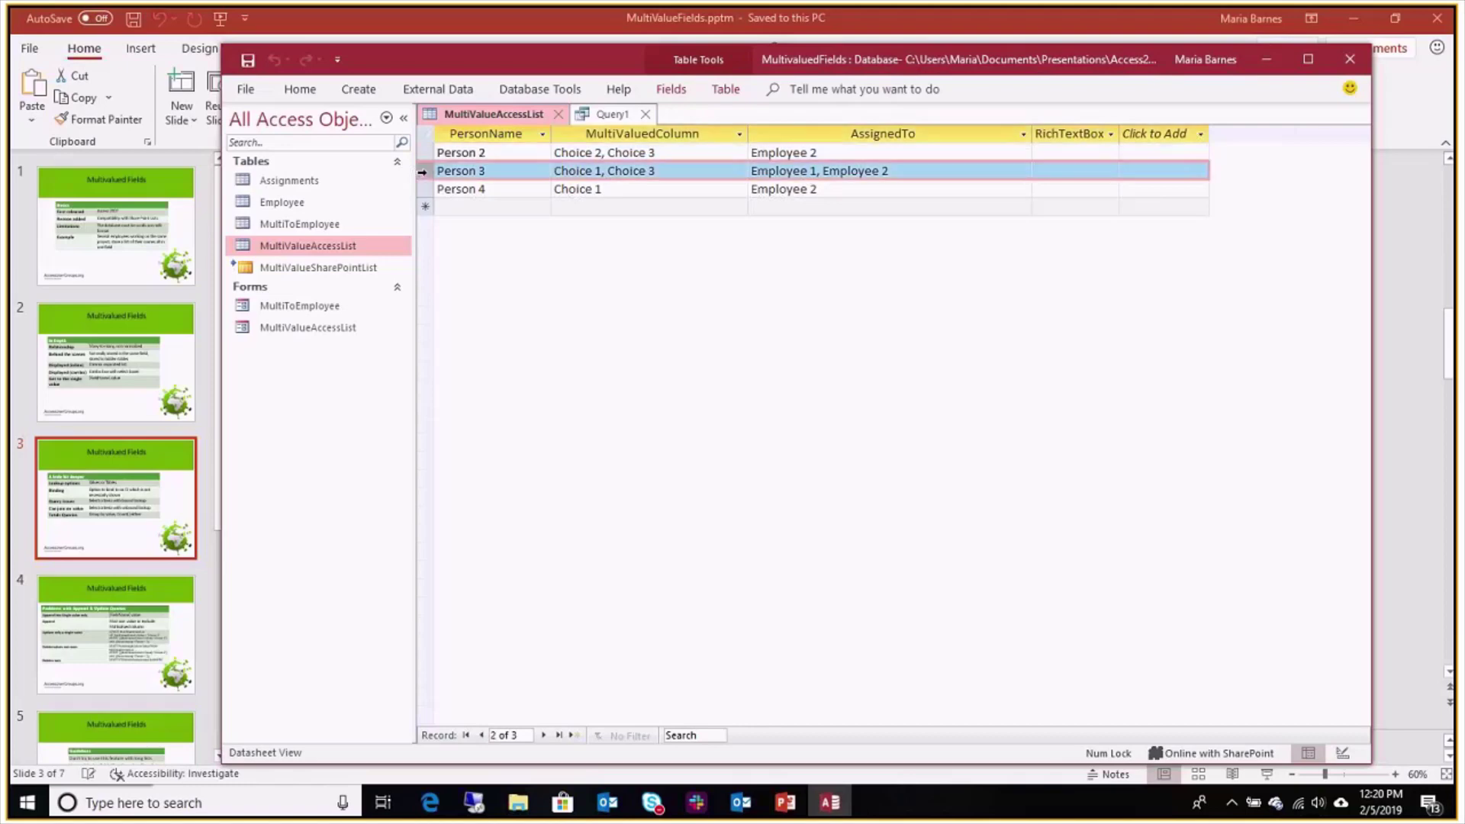
{"action": "left_click", "coordinate": [620, 114]}
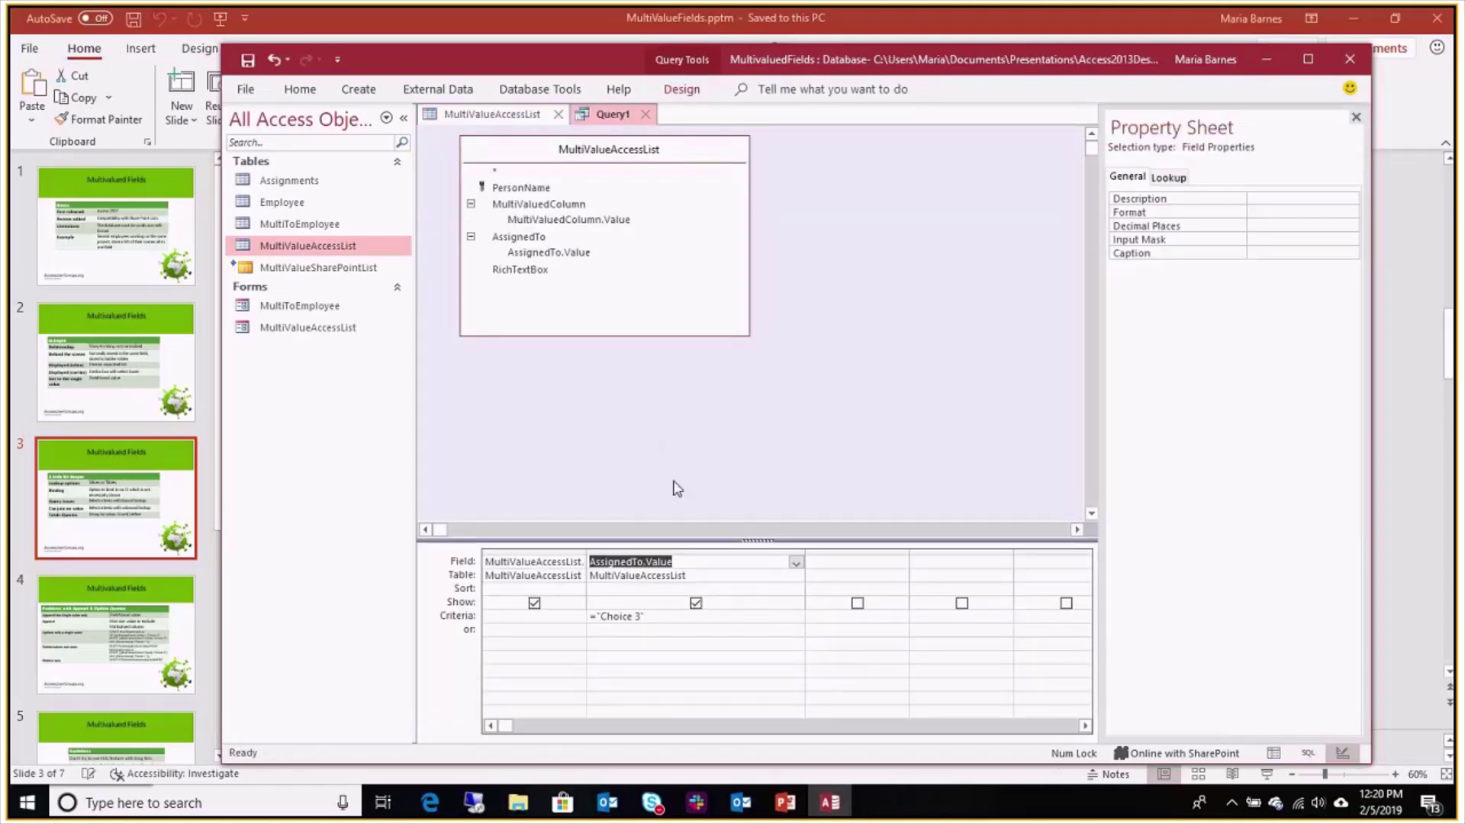
{"action": "left_click", "coordinate": [607, 617]}
{"action": "left_click_drag", "start_coordinate": [603, 617], "coordinate": [640, 618]}
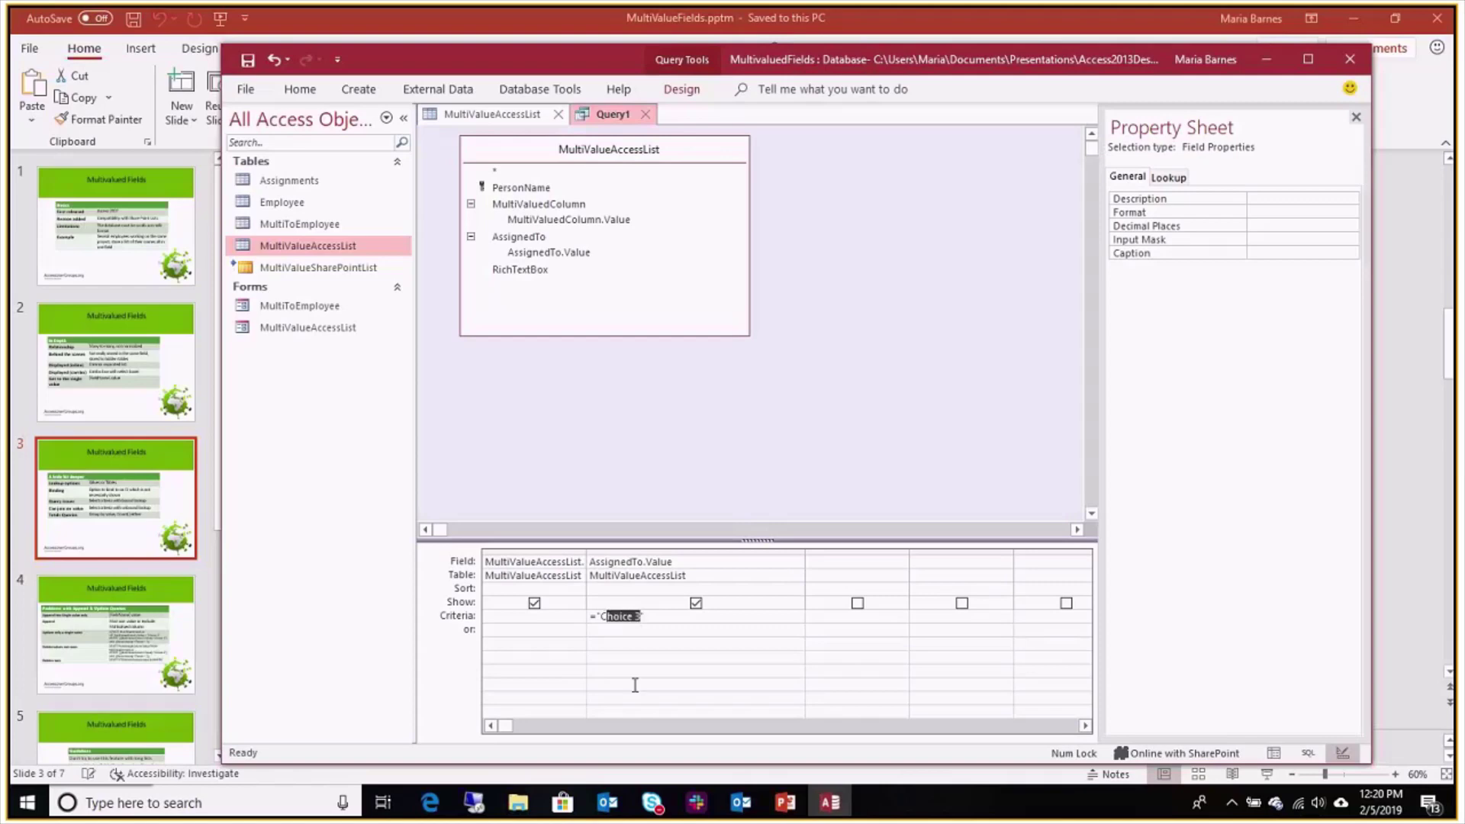
{"action": "key", "text": "BackSpace"}
{"action": "type", "text": "Employee 1"}
{"action": "left_click", "coordinate": [681, 89]}
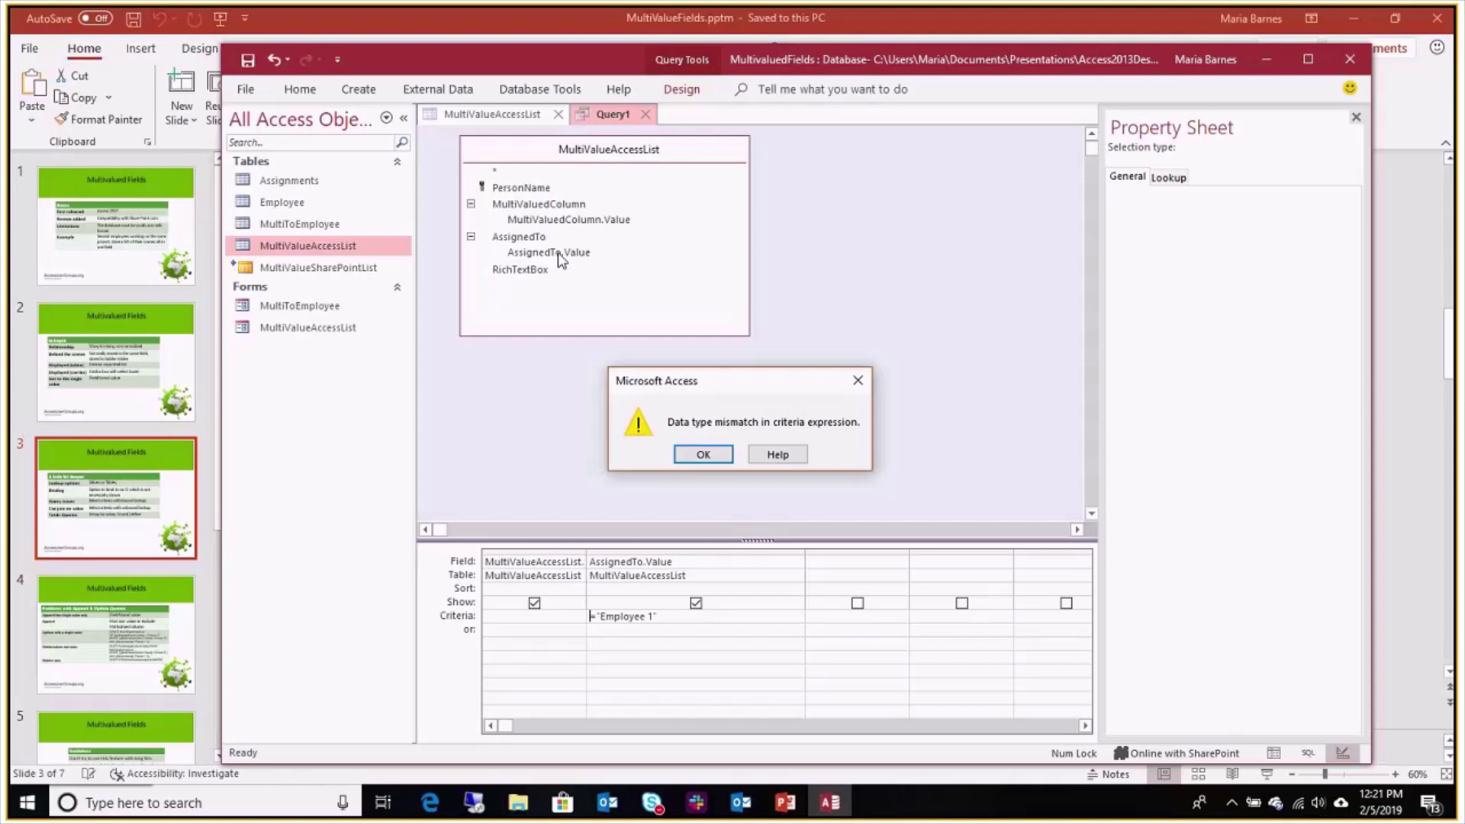
{"action": "left_click", "coordinate": [705, 456]}
Open the Employee table to check the EmployeeID of Employee 1, and return to Query1
{"action": "left_click", "coordinate": [309, 205]}
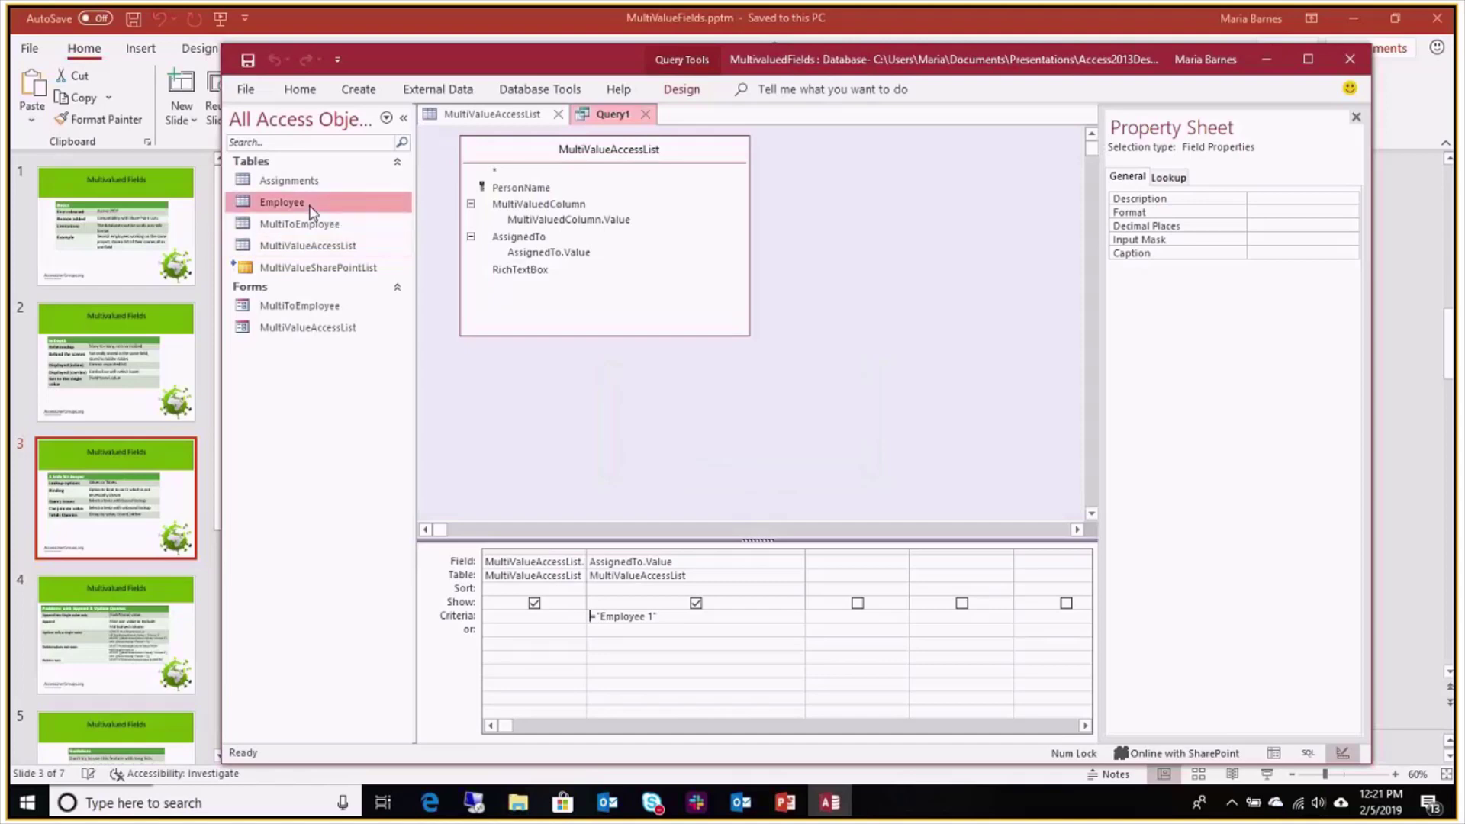
{"action": "double_click", "coordinate": [309, 210]}
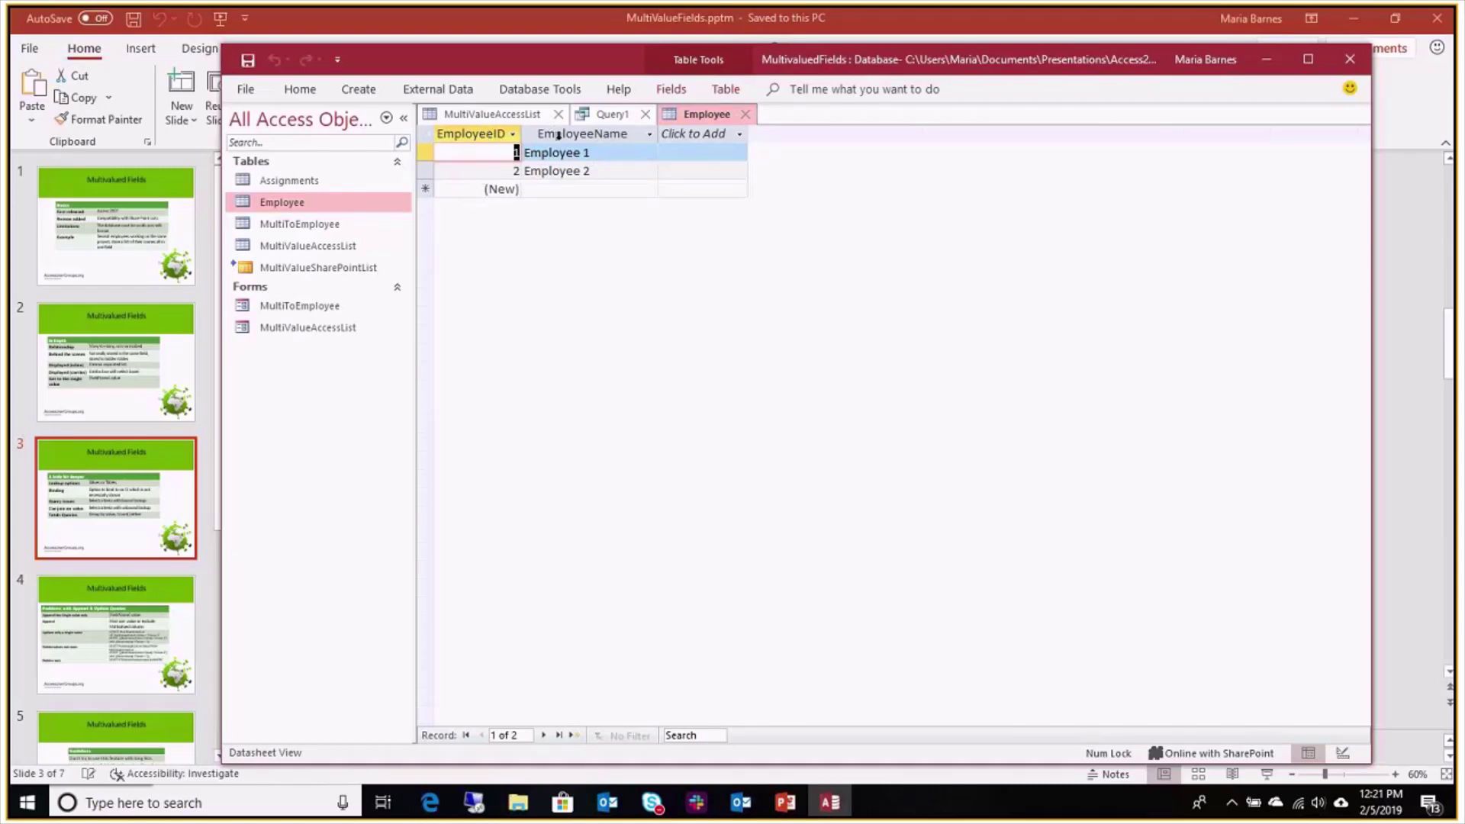
{"action": "left_click", "coordinate": [613, 116]}
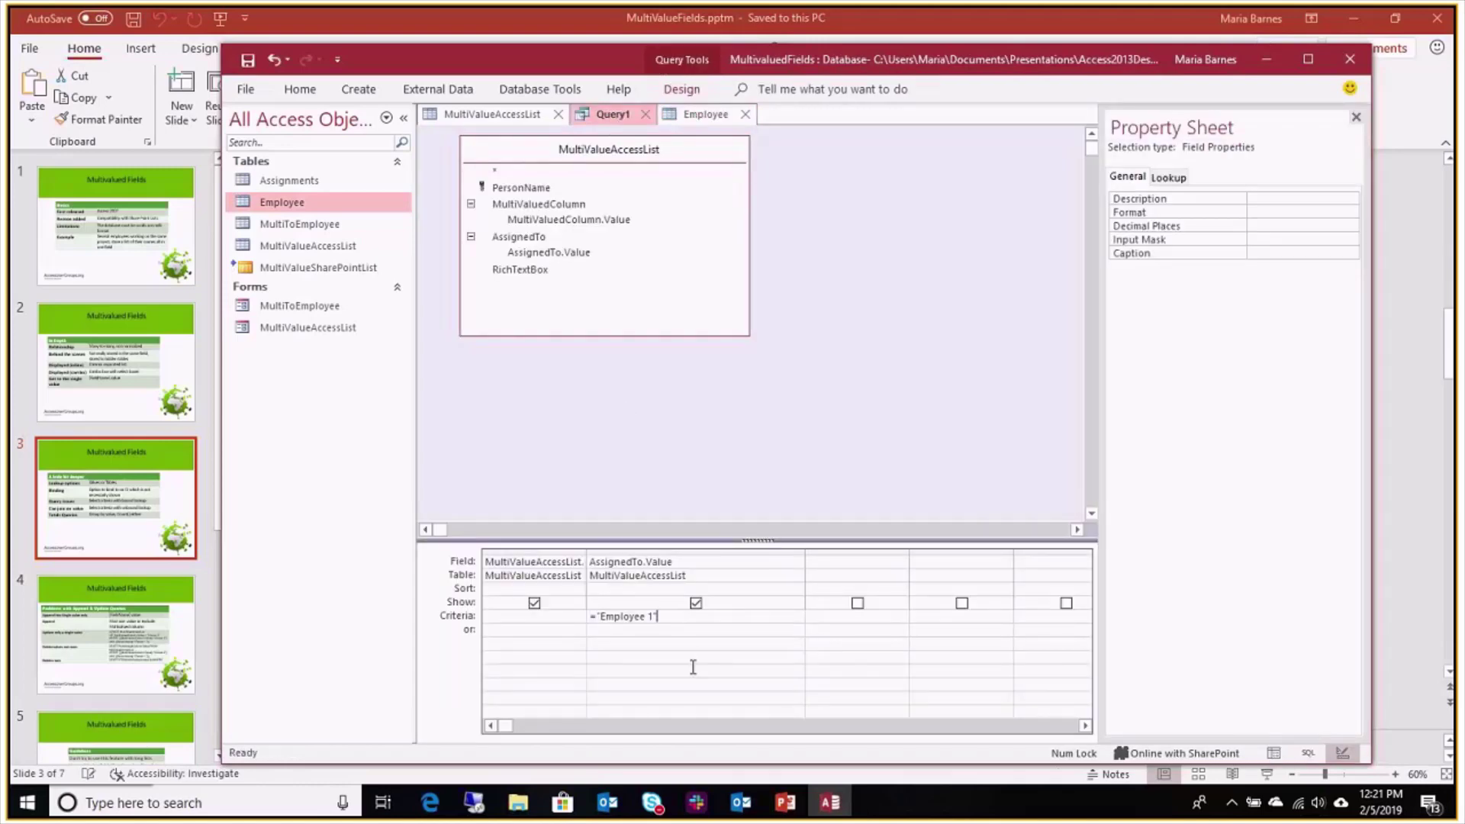
Replace the AssignedTo.Value criteria with =1 and run the query
{"action": "key", "text": "BackSpace"}
{"action": "key", "text": "BackSpace"}
{"action": "key", "text": "BackSpace"}
{"action": "key", "text": "BackSpace"}
{"action": "key", "text": "BackSpace"}
{"action": "key", "text": "BackSpace"}
{"action": "key", "text": "BackSpace"}
{"action": "key", "text": "BackSpace"}
{"action": "key", "text": "BackSpace"}
{"action": "key", "text": "BackSpace"}
{"action": "key", "text": "BackSpace"}
{"action": "key", "text": "BackSpace"}
{"action": "type", "text": "1"}
{"action": "left_click", "coordinate": [653, 632]}
{"action": "left_click", "coordinate": [681, 90]}
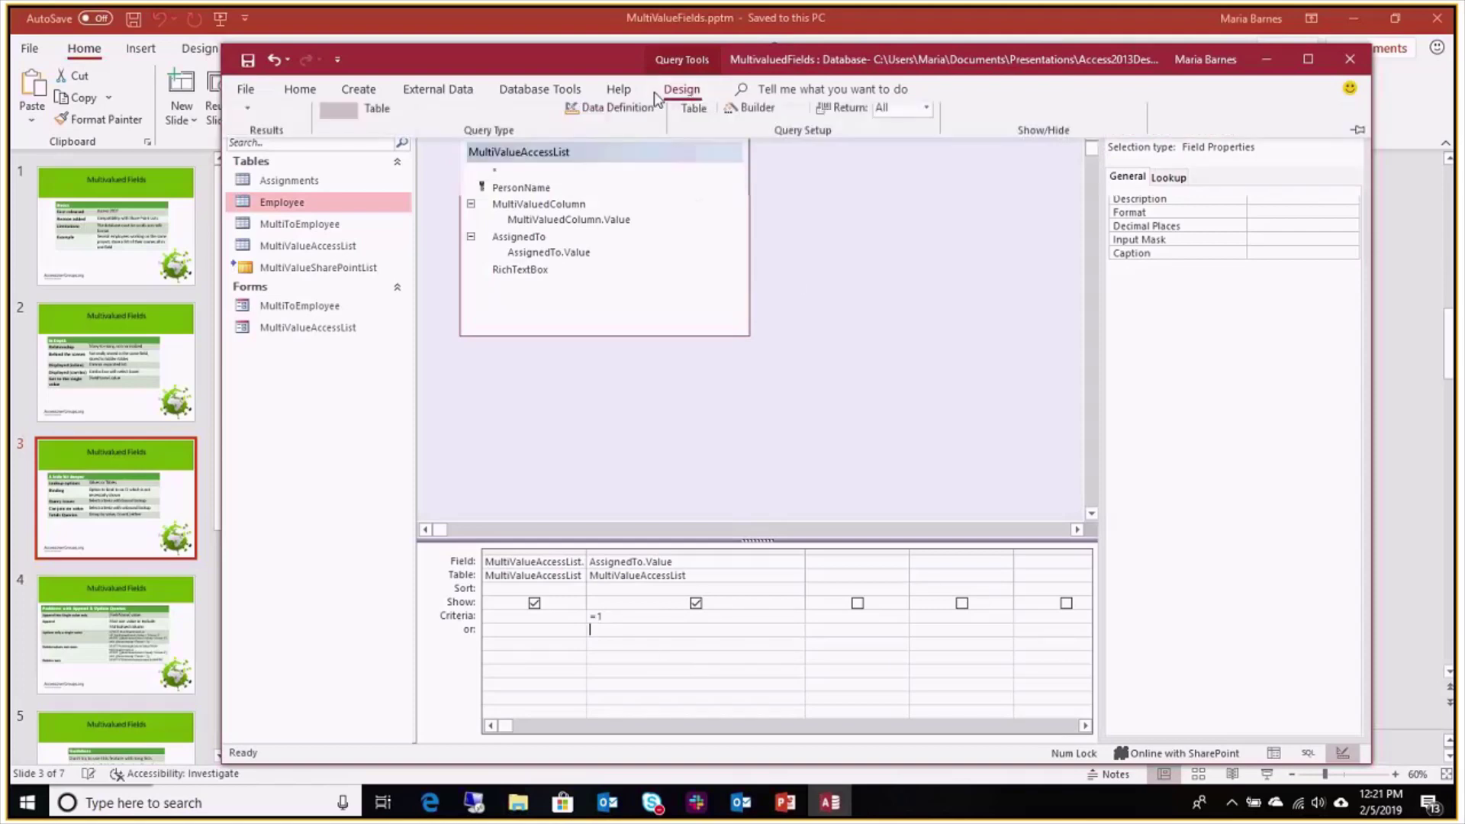
{"action": "left_click", "coordinate": [285, 131]}
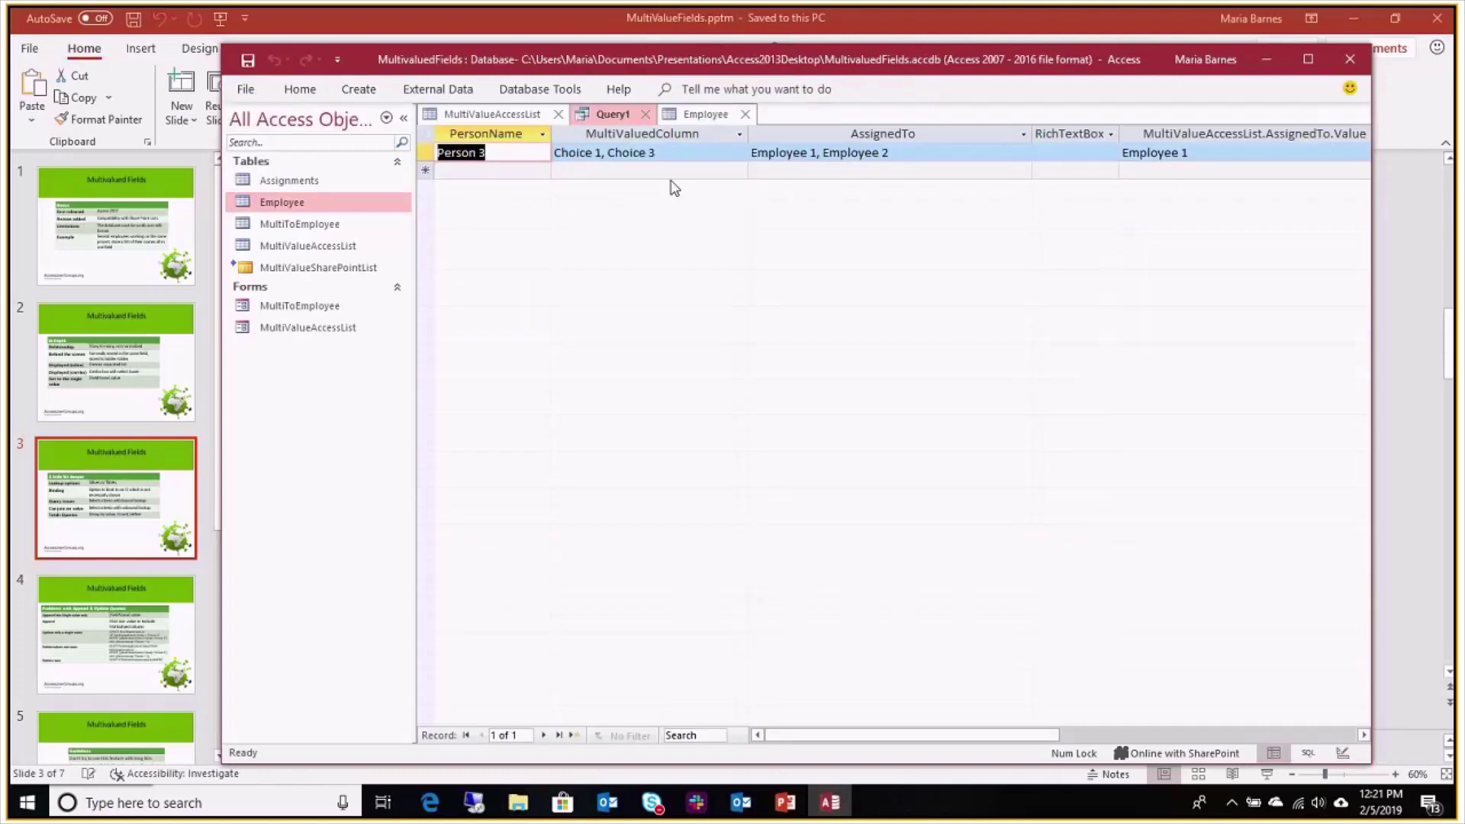
Return Query1 to Design view and add the Employee table to it
{"action": "right_click", "coordinate": [611, 119]}
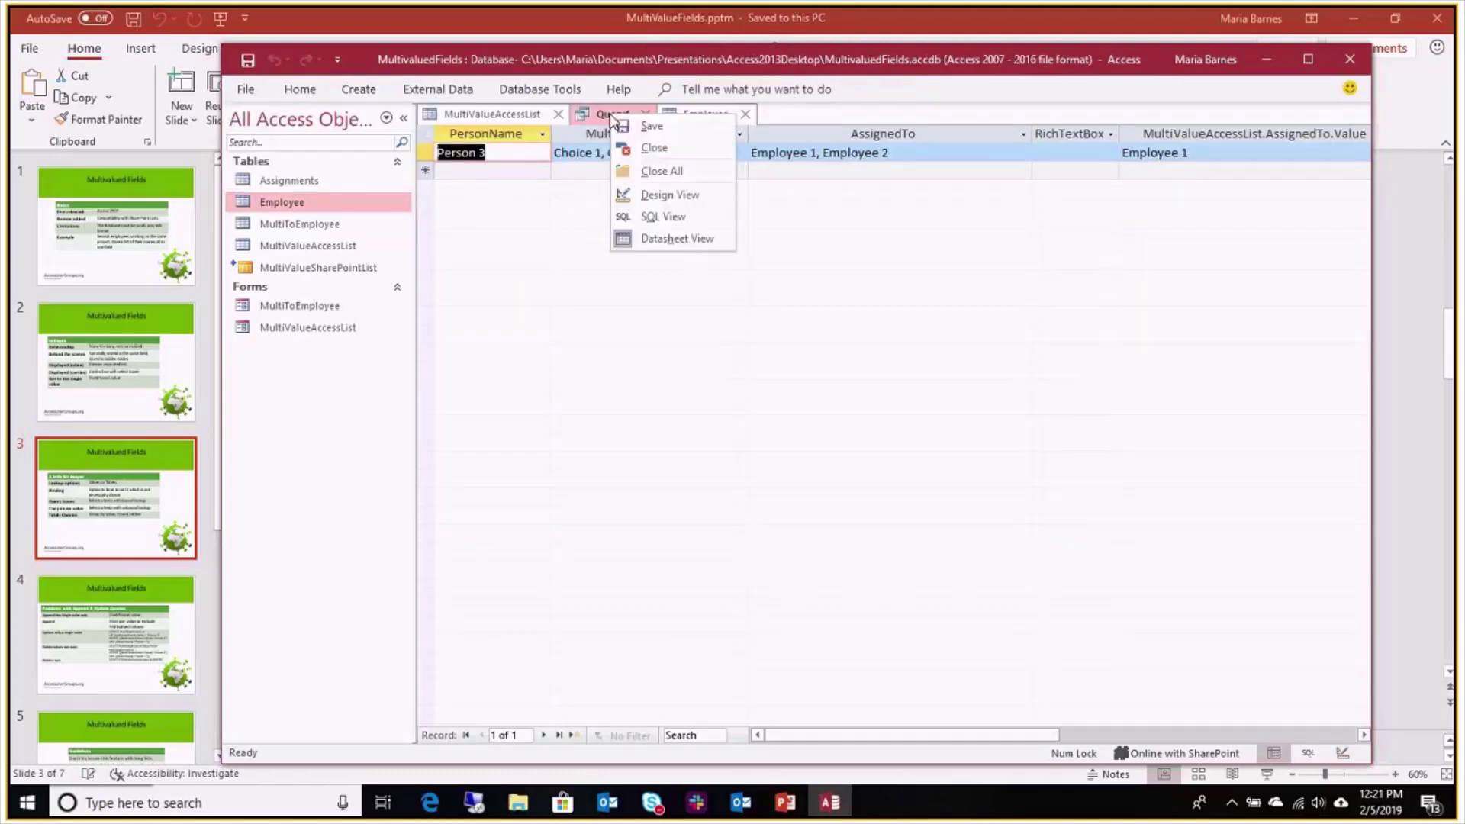
{"action": "left_click", "coordinate": [645, 197]}
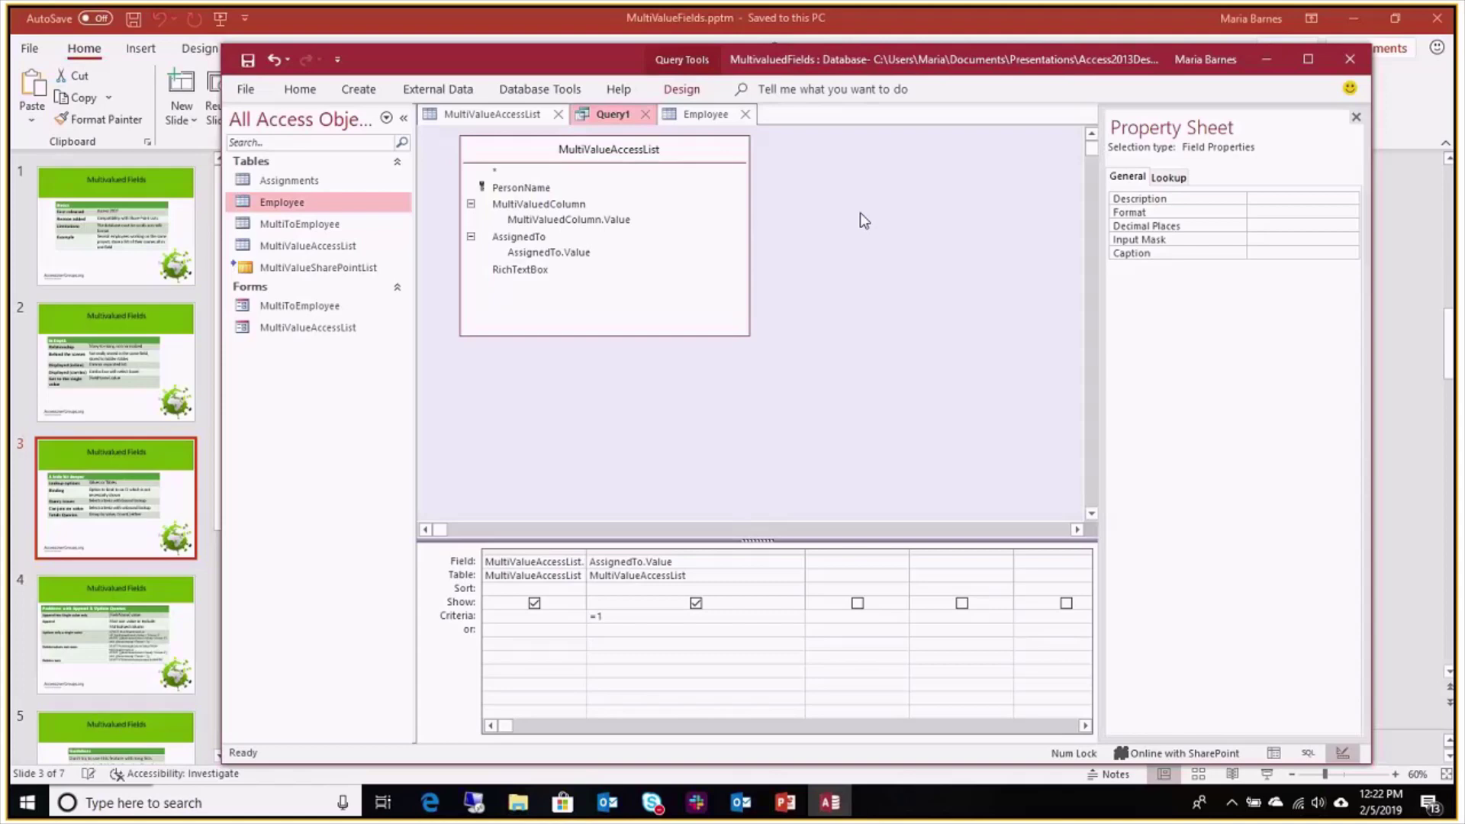
{"action": "right_click", "coordinate": [859, 212]}
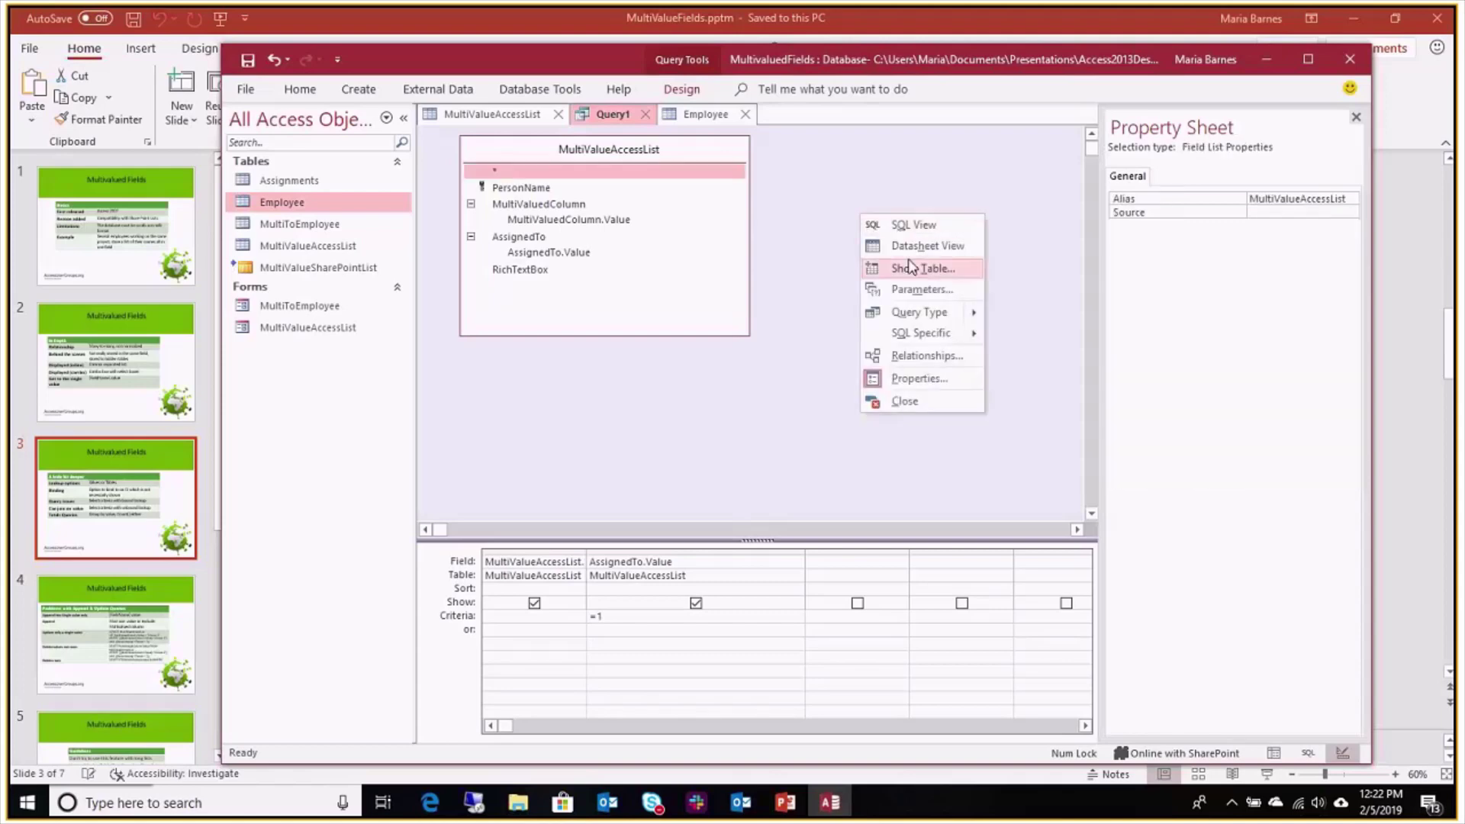
{"action": "left_click", "coordinate": [925, 270]}
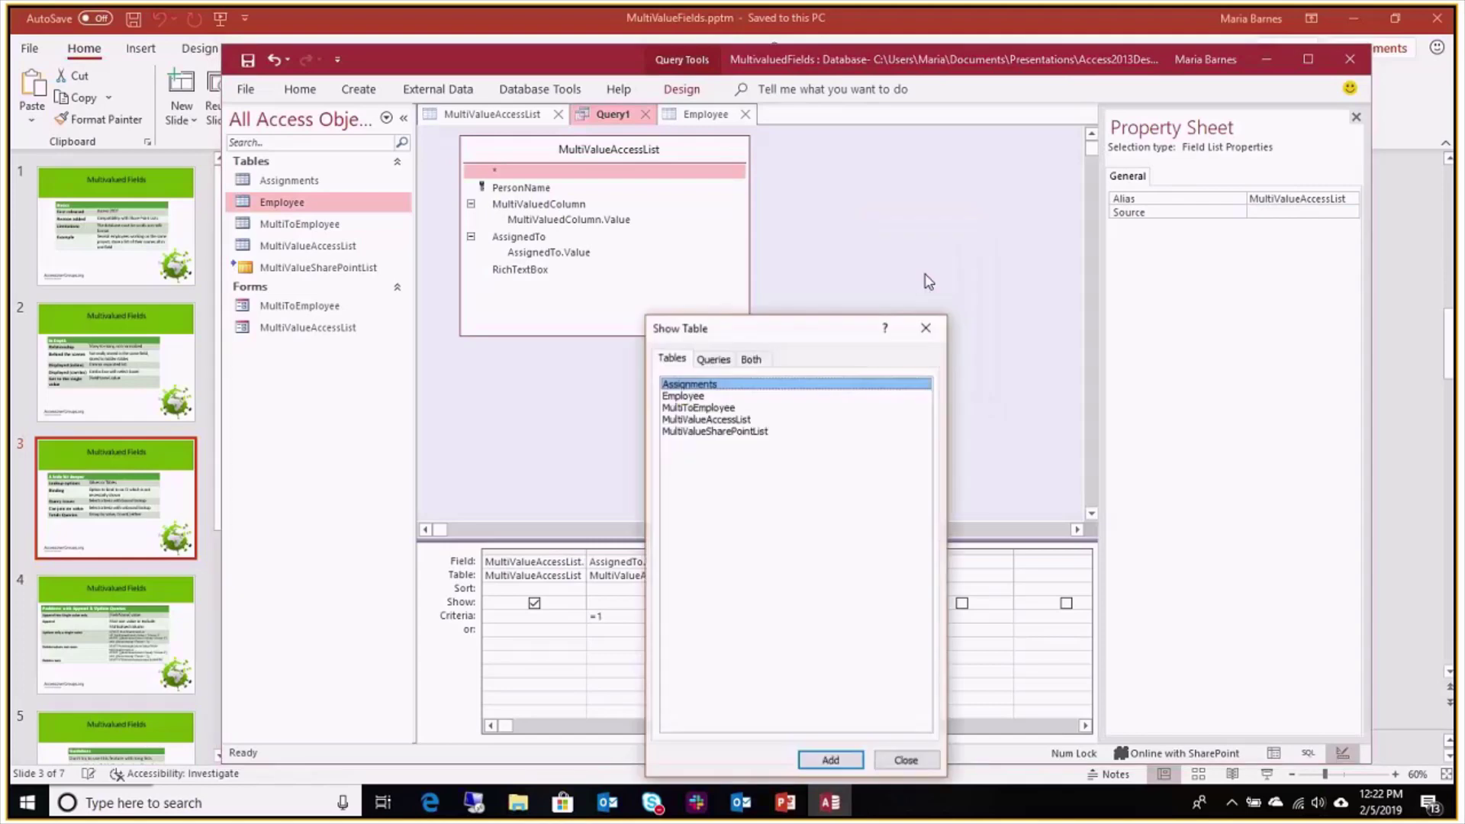
{"action": "left_click", "coordinate": [700, 397]}
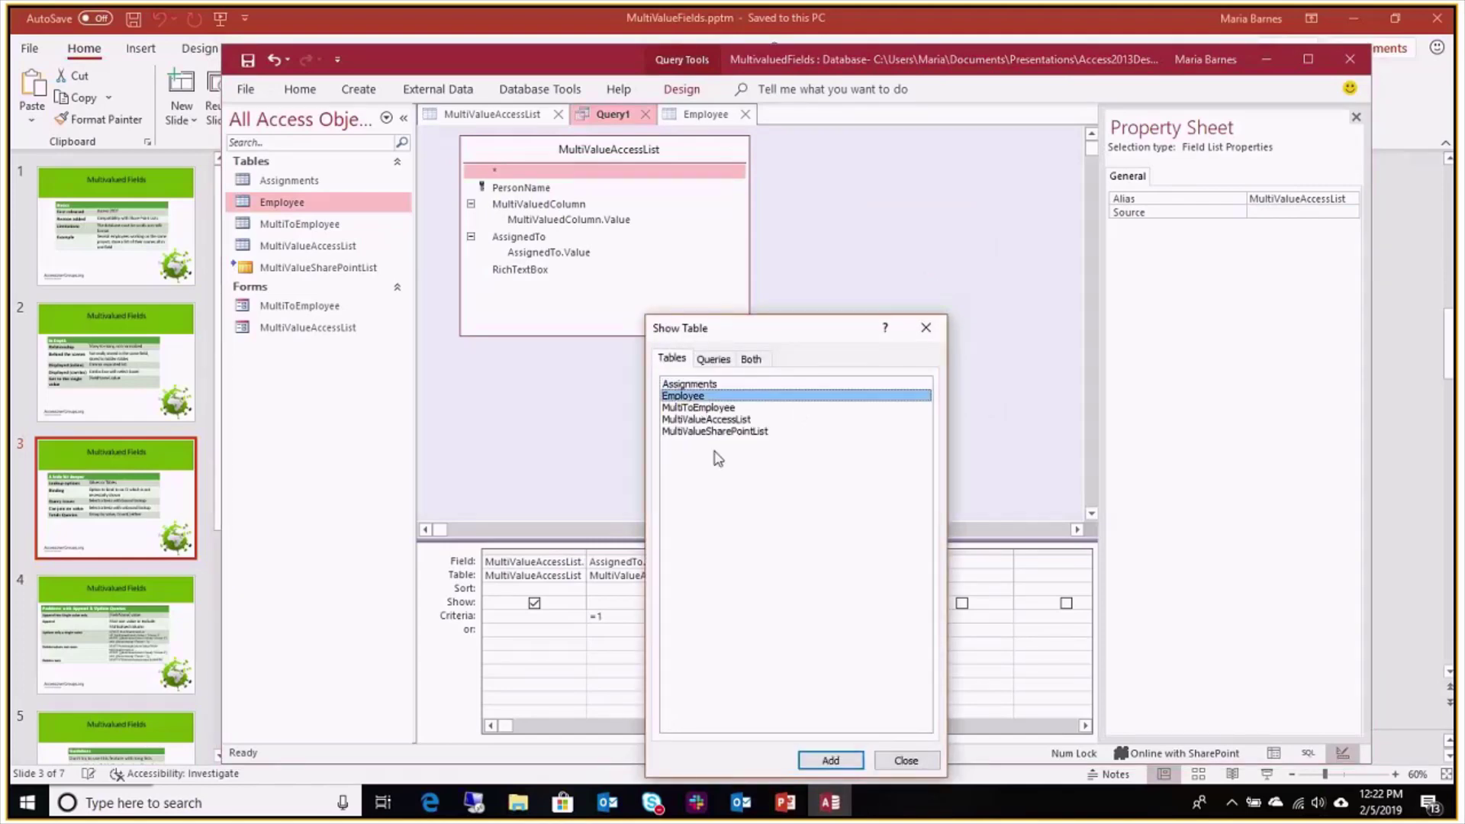
{"action": "left_click", "coordinate": [831, 760]}
{"action": "left_click", "coordinate": [908, 760]}
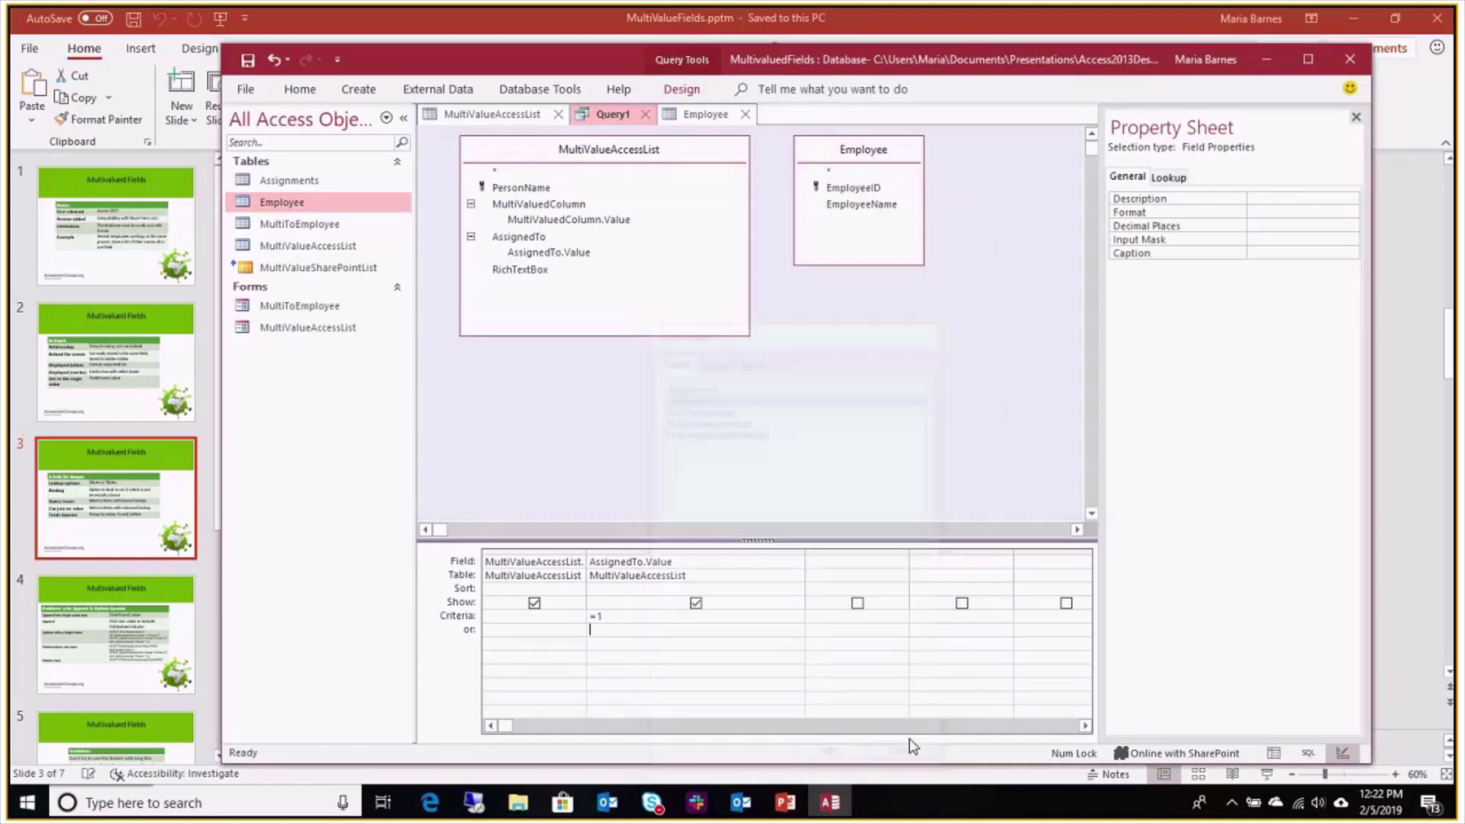
Join AssignedTo.Value to EmployeeID in the Employee table and replace the AssignedTo.Value query column with EmployeeName
{"action": "left_click", "coordinate": [575, 255]}
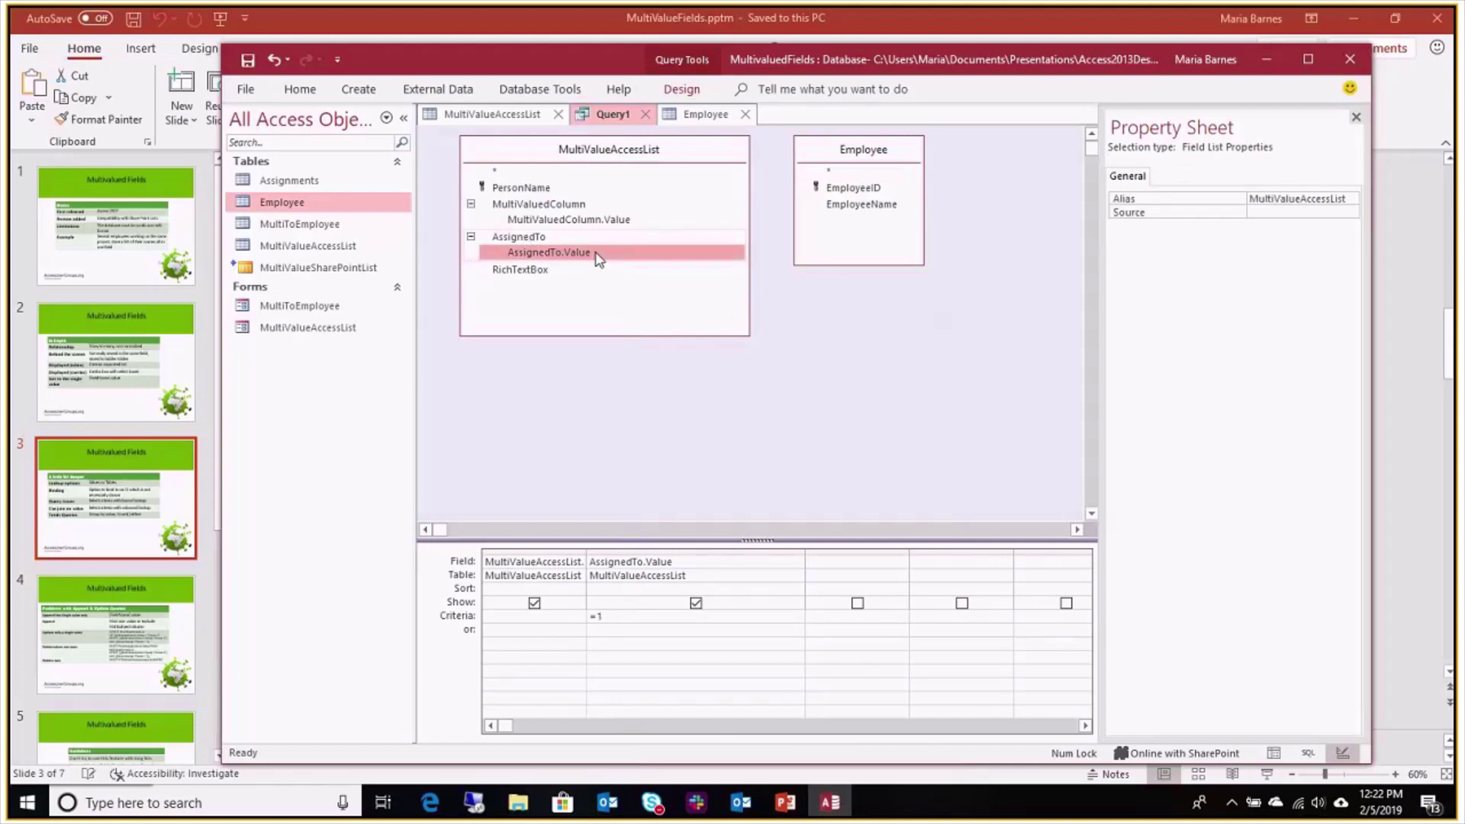
{"action": "left_click_drag", "start_coordinate": [599, 255], "coordinate": [841, 195]}
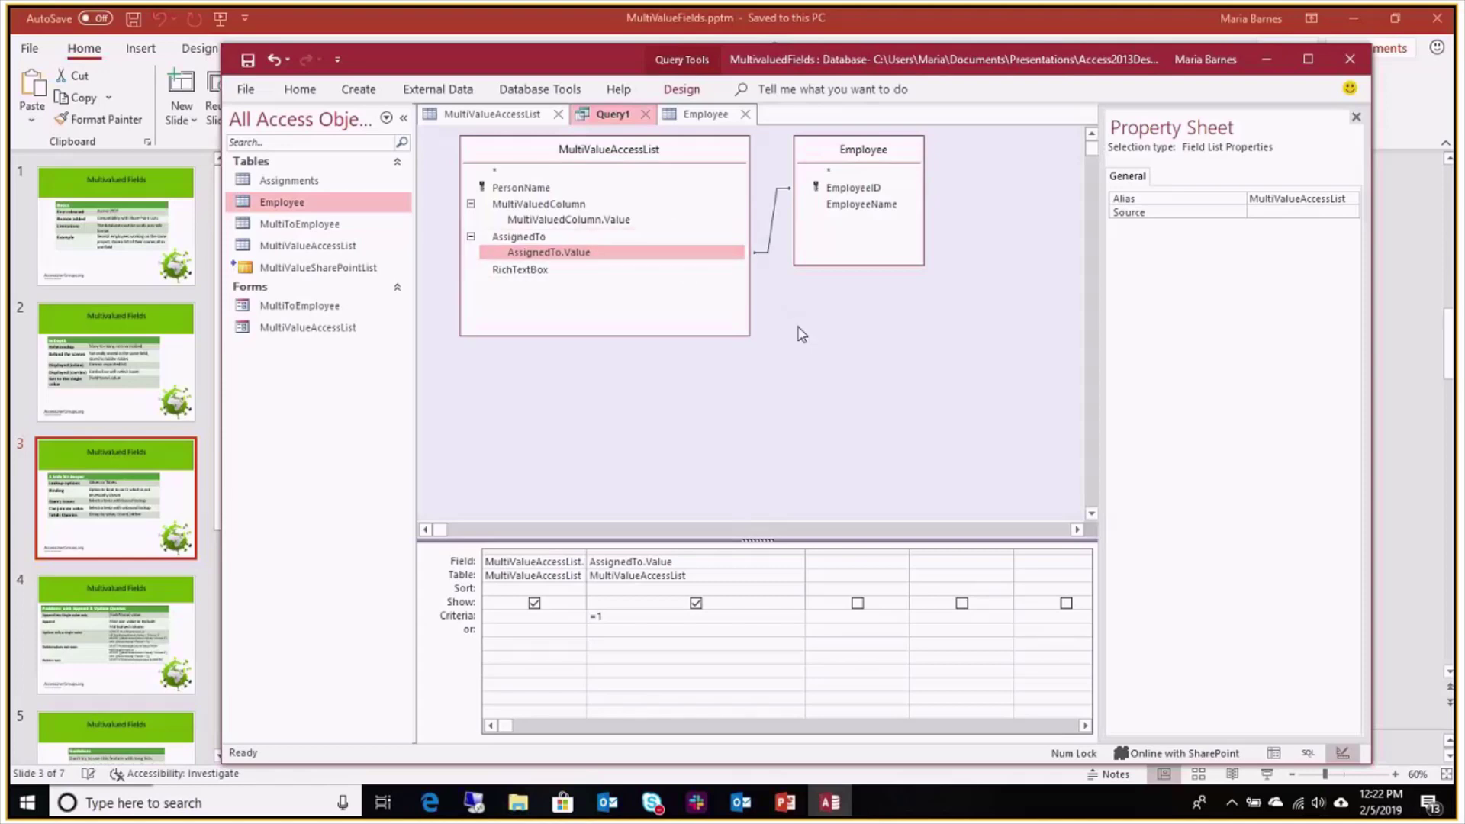
{"action": "left_click", "coordinate": [741, 551]}
{"action": "key", "text": "Delete"}
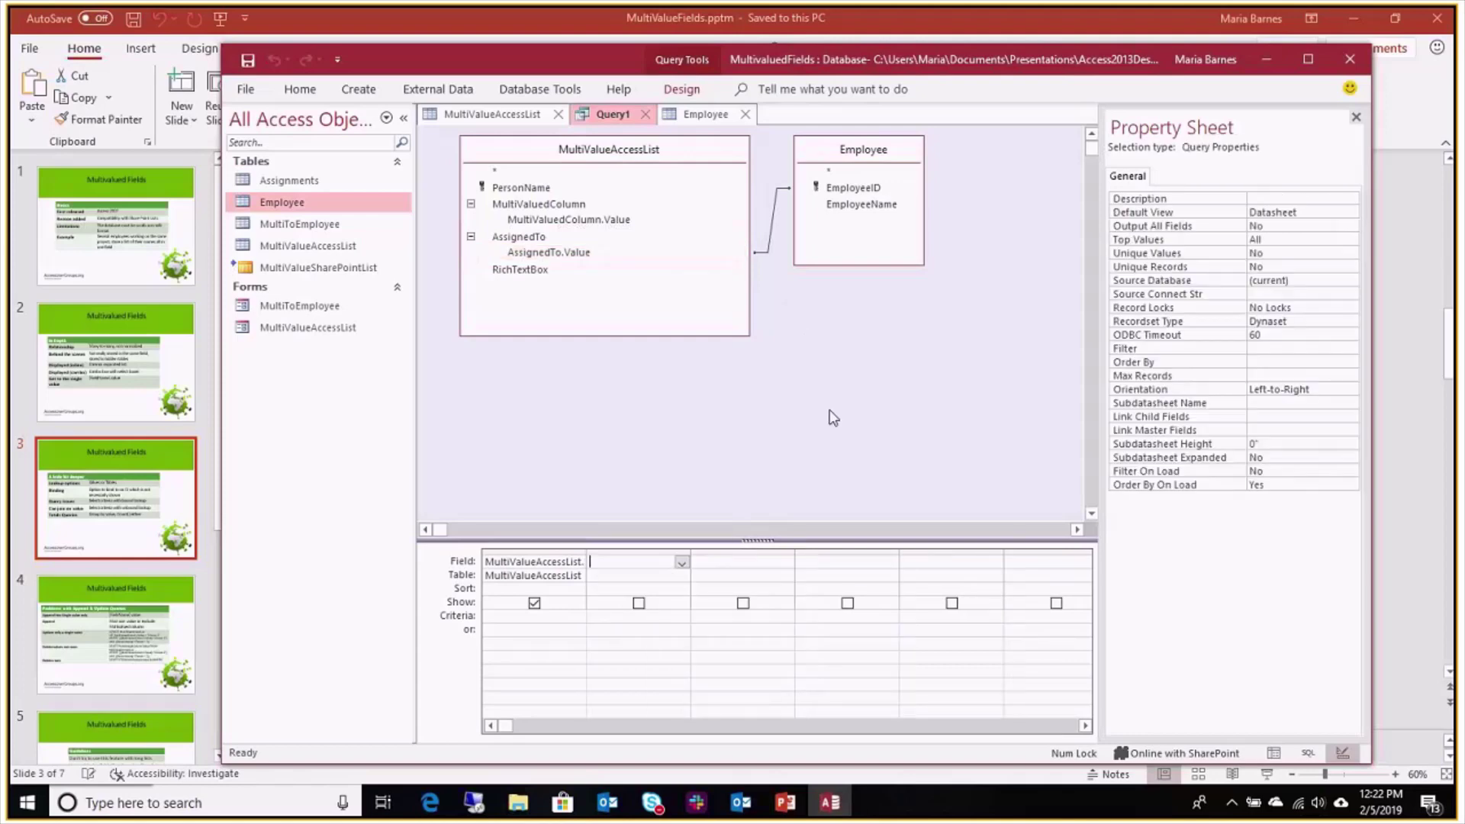
{"action": "left_click", "coordinate": [882, 206]}
{"action": "double_click", "coordinate": [881, 206]}
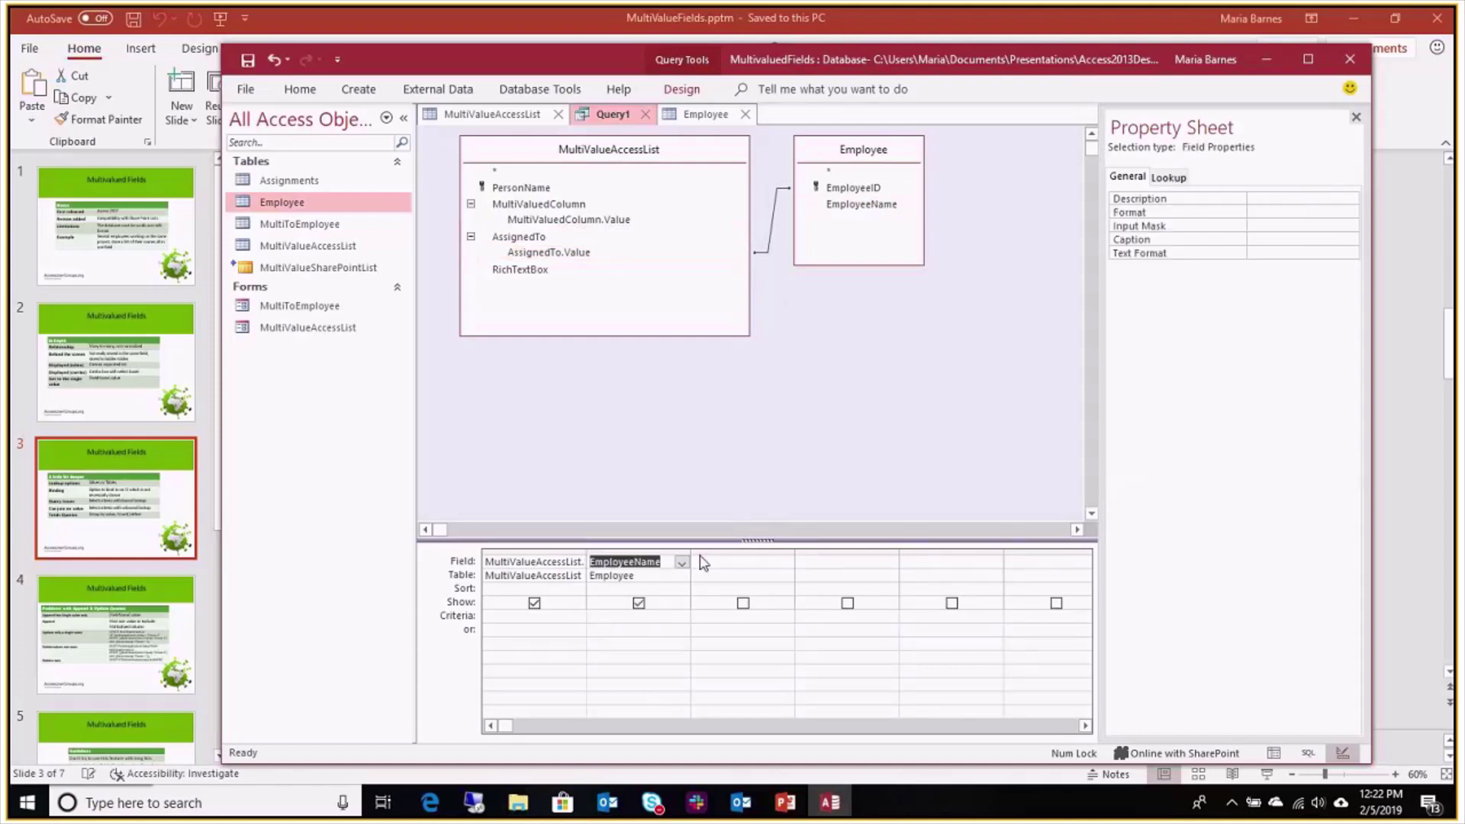
Set the EmployeeName criteria to = "Employee 1" and run the query
{"action": "left_click", "coordinate": [614, 619]}
{"action": "type", "text": "= \""}
{"action": "type", "text": "B"}
{"action": "type", "text": "mploye"}
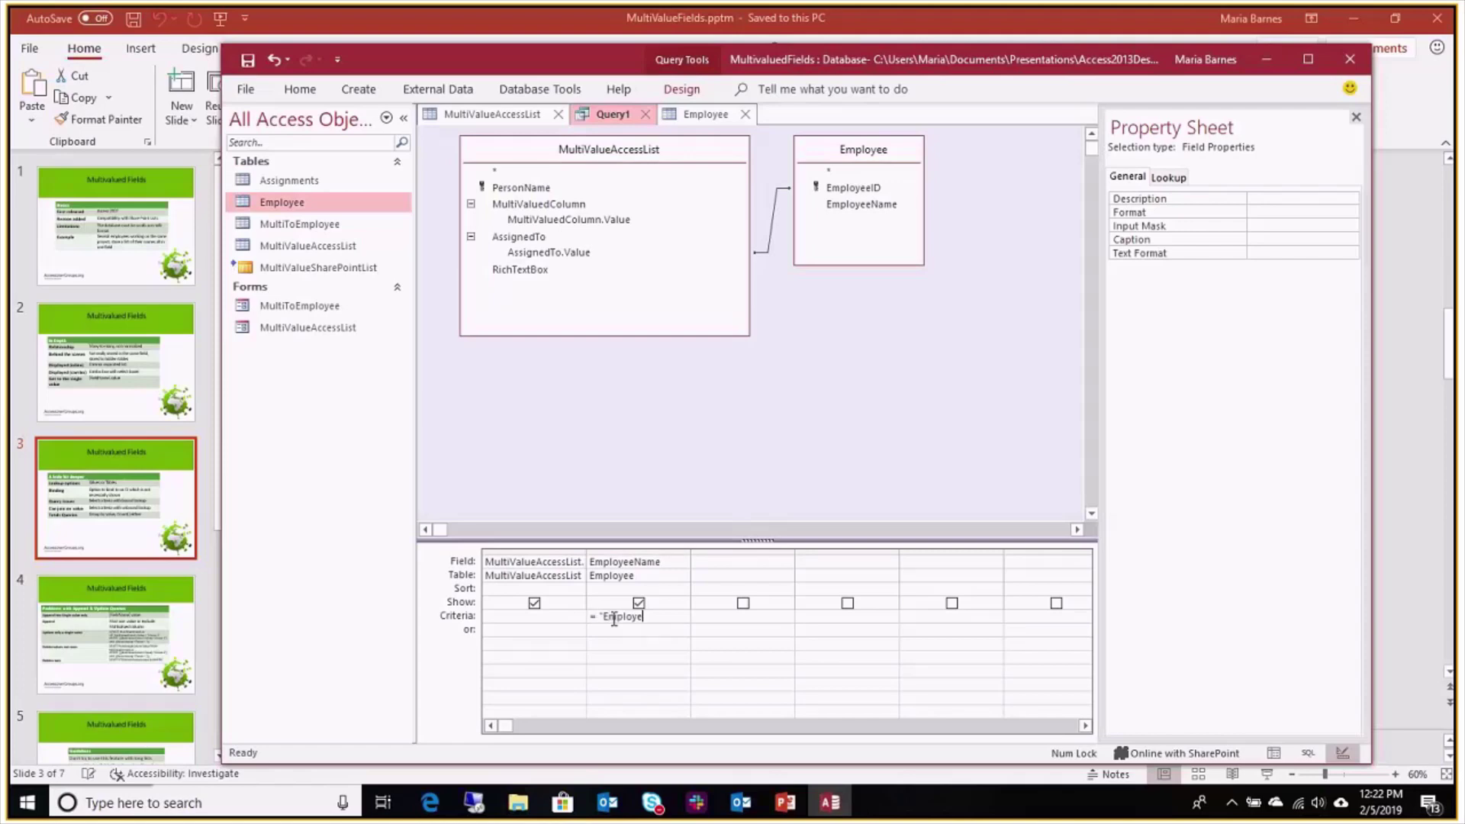
{"action": "type", "text": "e 1\""}
{"action": "left_click", "coordinate": [674, 91]}
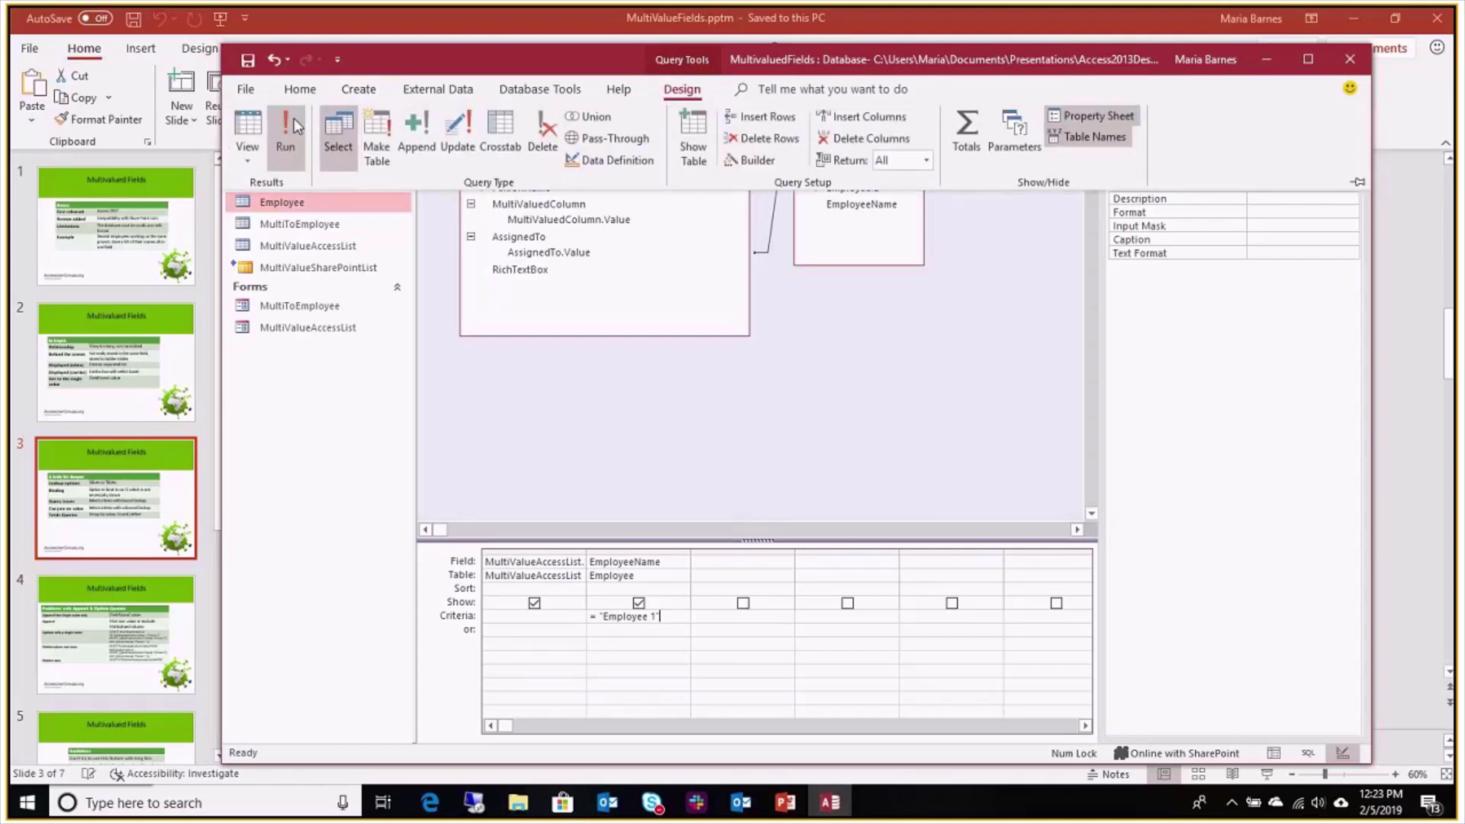
{"action": "left_click", "coordinate": [286, 132]}
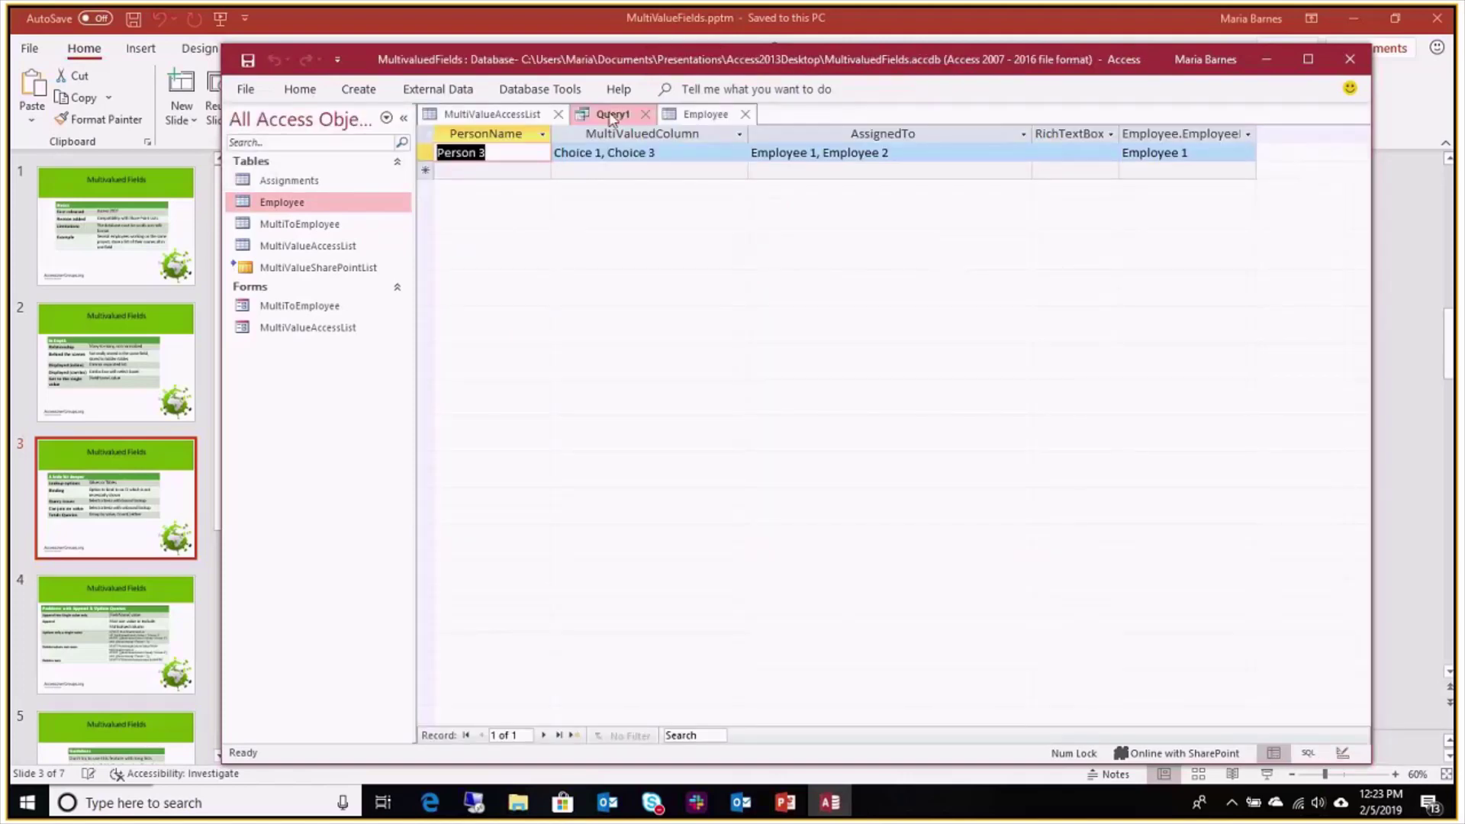
Switch back from the PowerPoint slides to Access and create a new query in Design view based on MultiValueAccessList
{"action": "left_click", "coordinate": [1408, 221]}
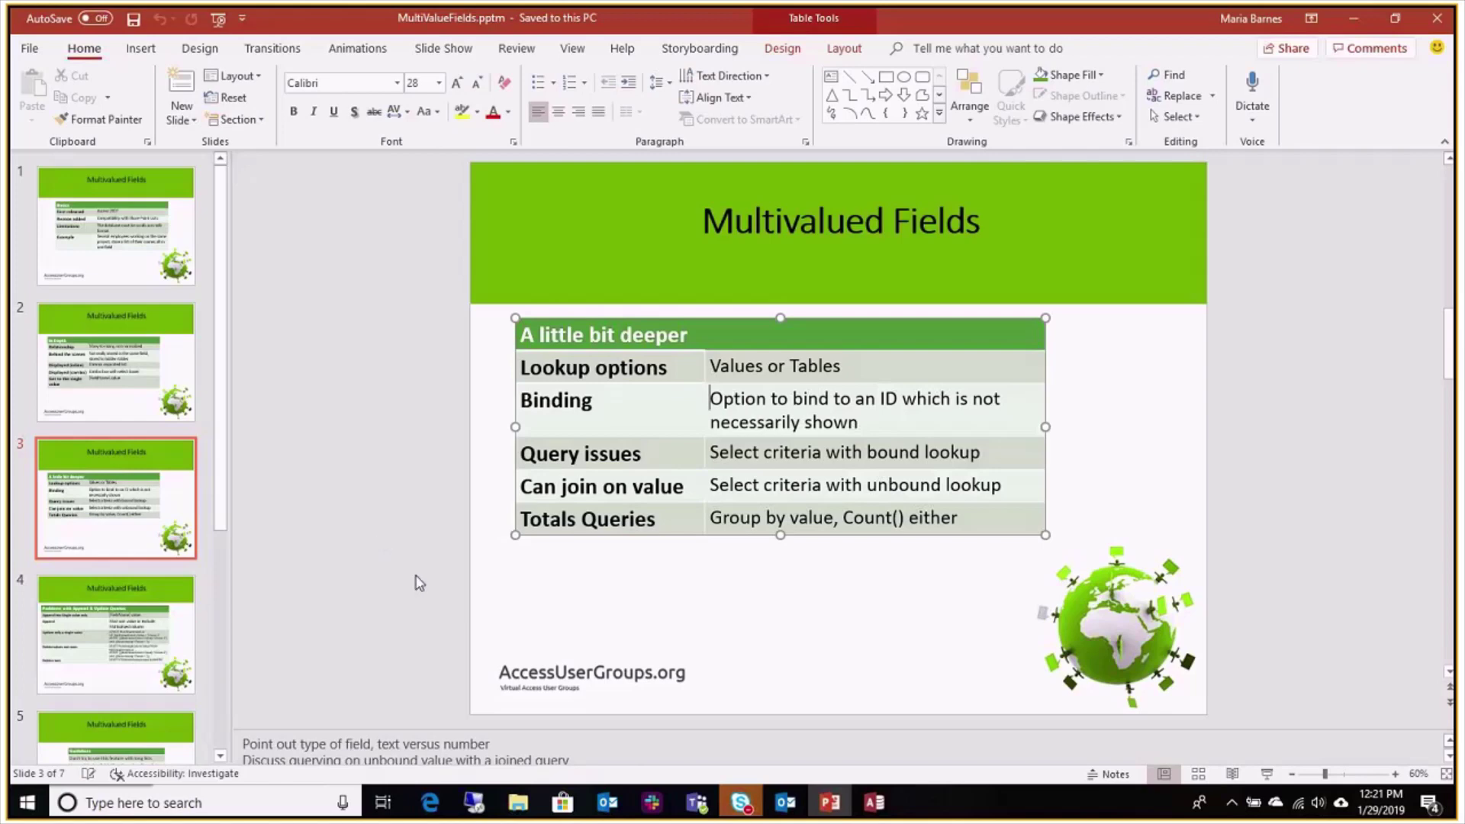
{"action": "left_click", "coordinate": [874, 802]}
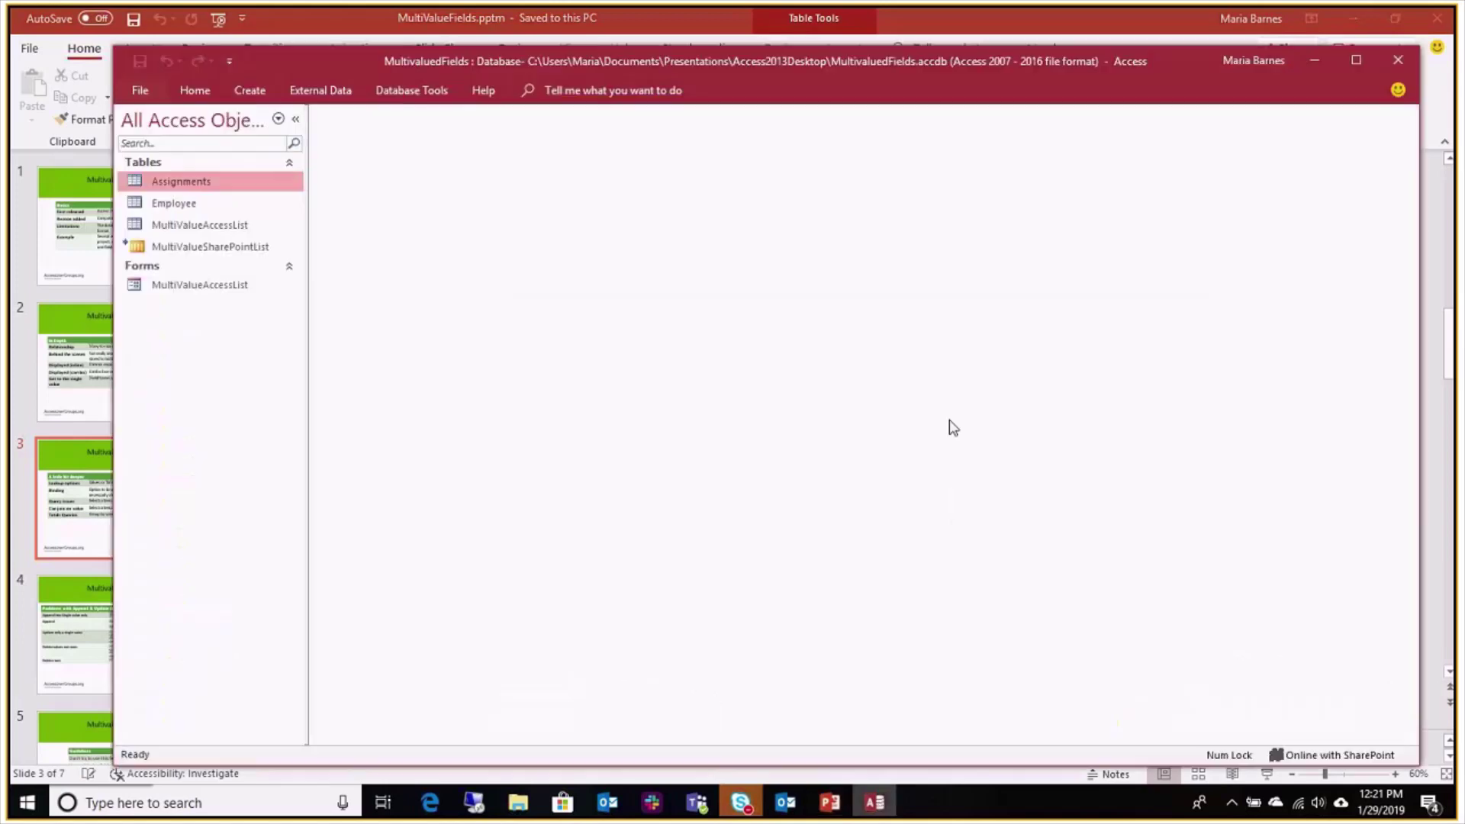
{"action": "left_click", "coordinate": [249, 90]}
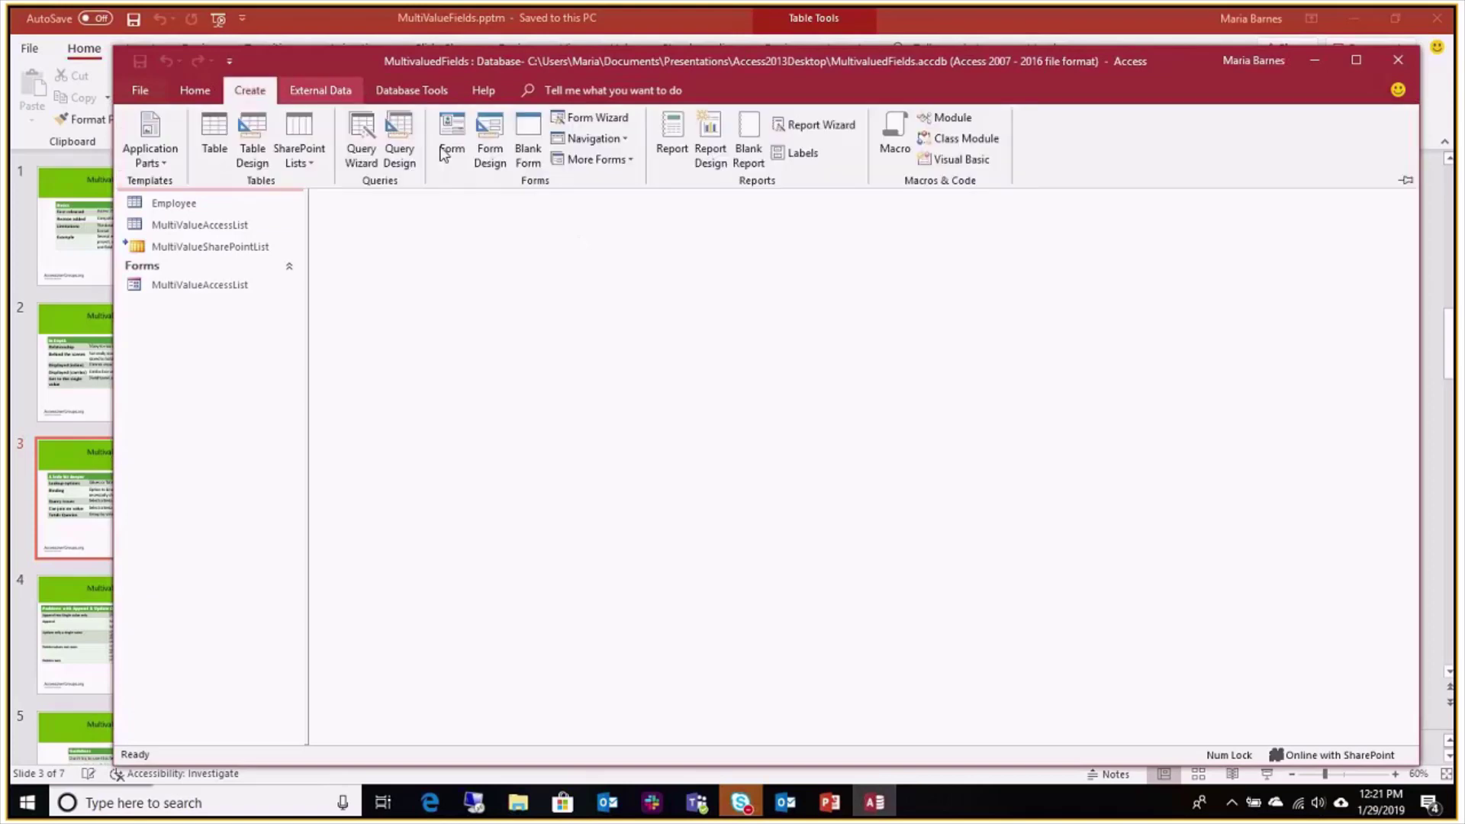
{"action": "left_click", "coordinate": [399, 145]}
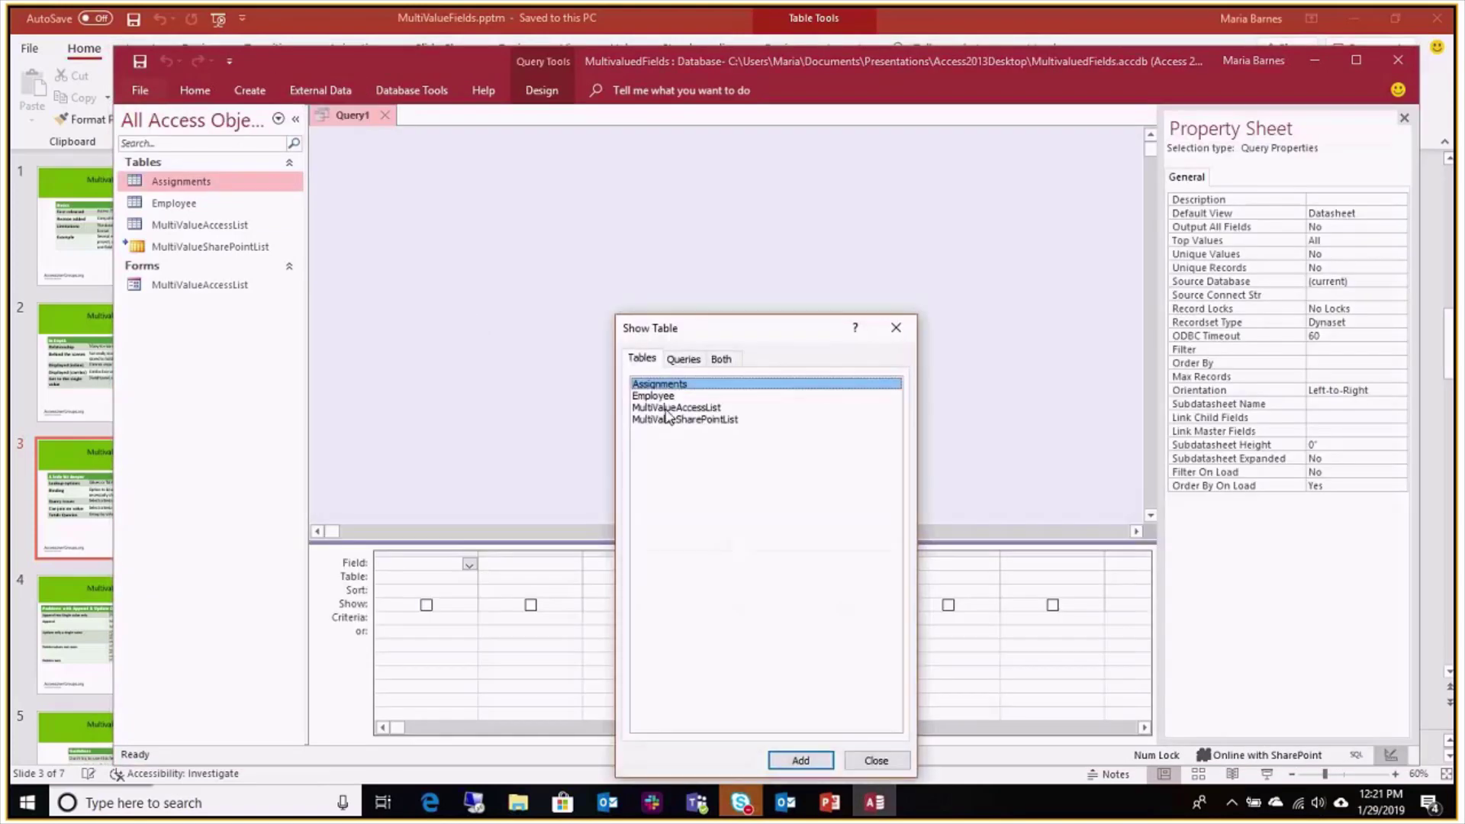
{"action": "left_click", "coordinate": [676, 407]}
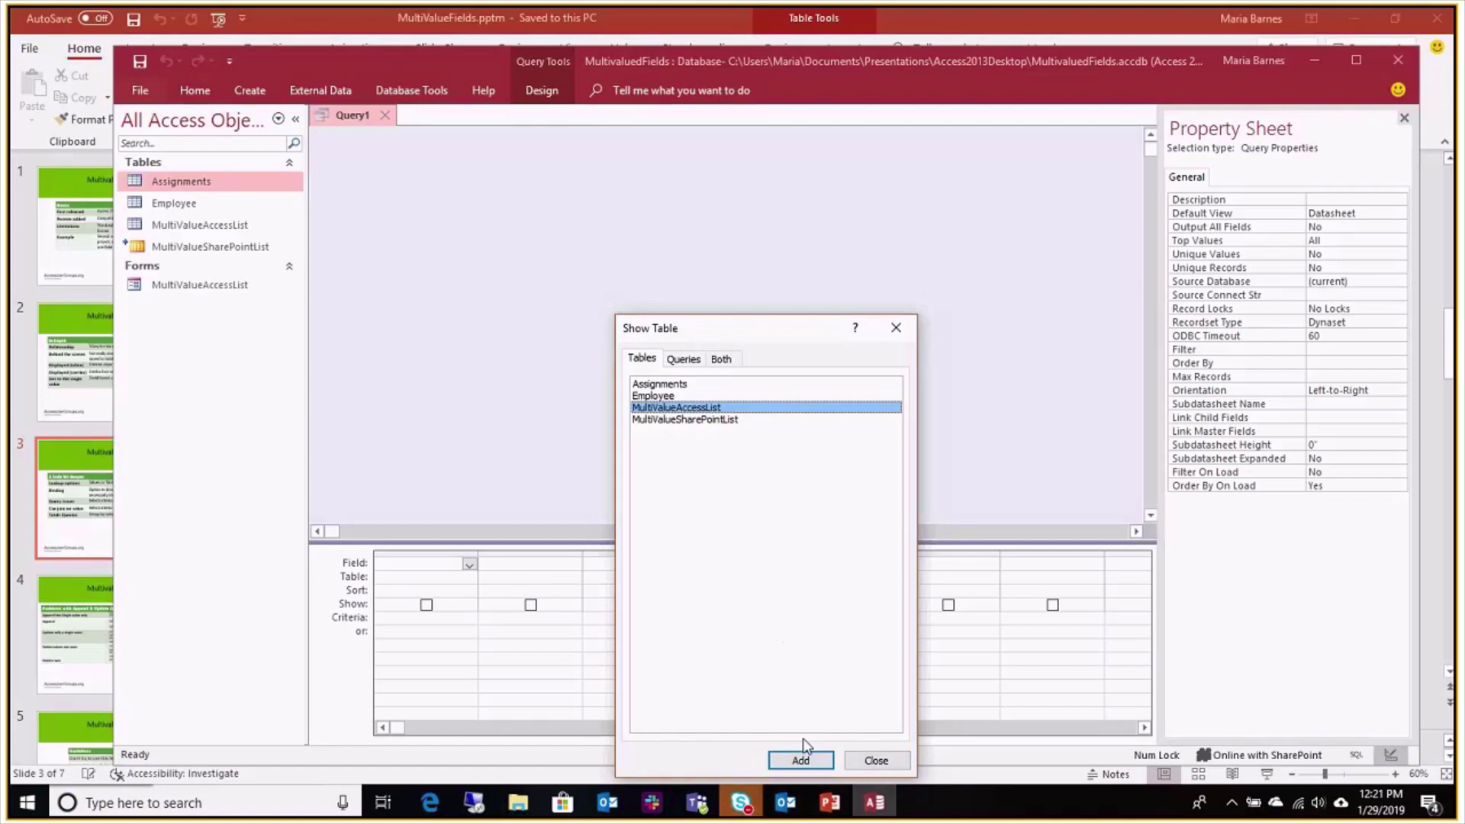
{"action": "left_click", "coordinate": [800, 760]}
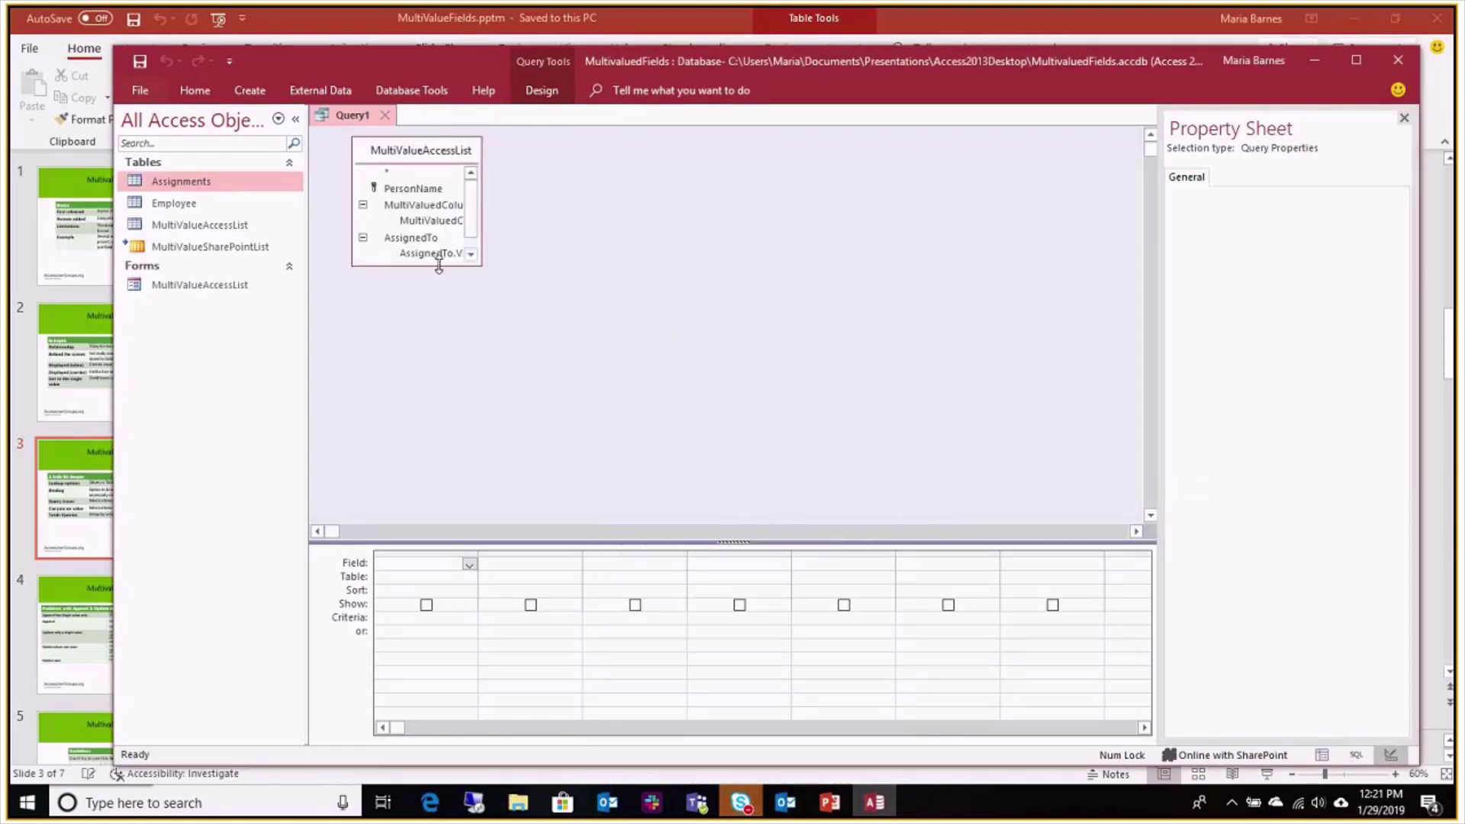
Enlarge the MultiValueAccessList field list and add PersonName and AssignedTo to the query
{"action": "left_click_drag", "start_coordinate": [439, 265], "coordinate": [439, 351]}
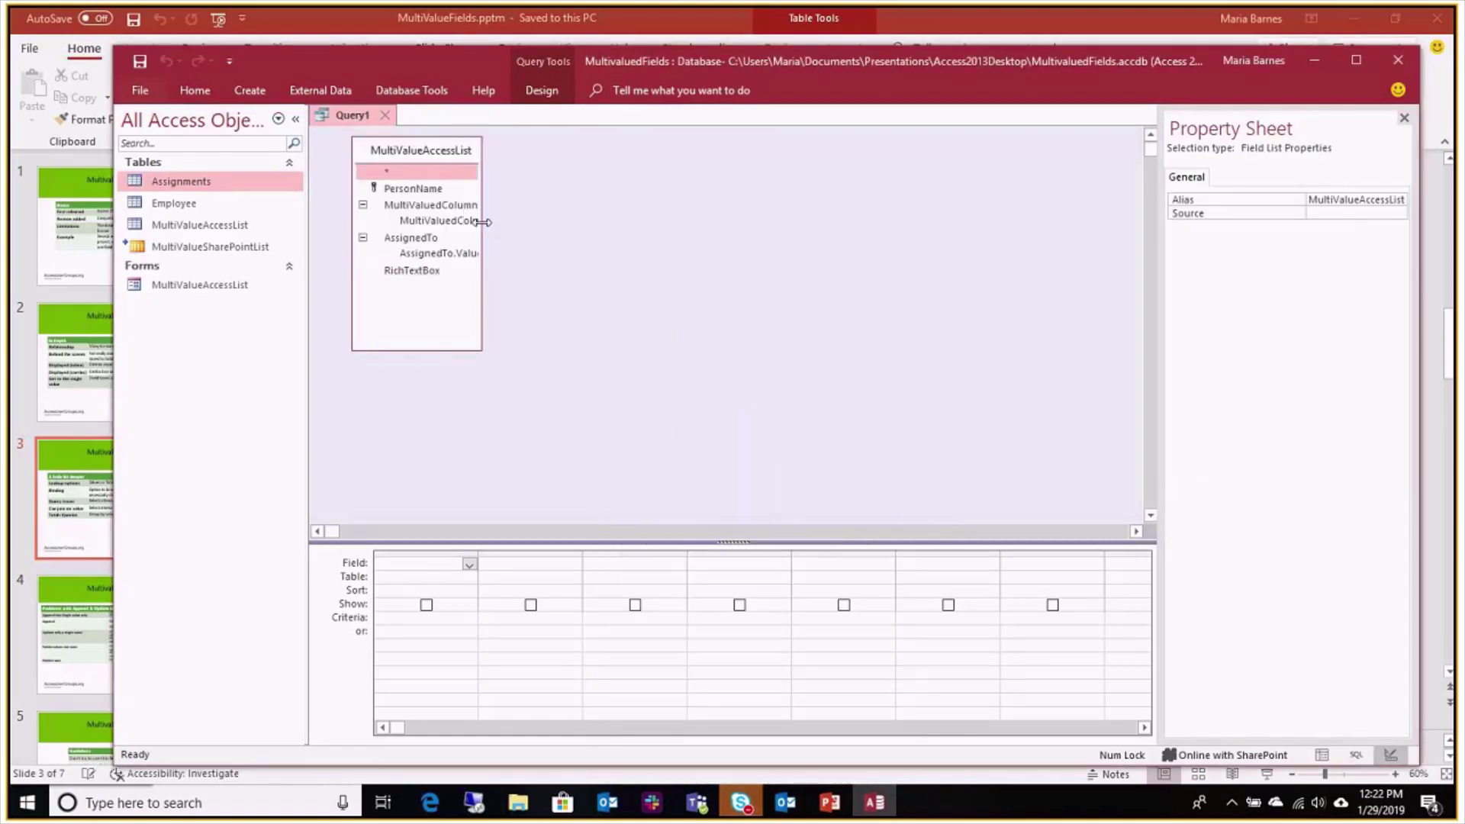
{"action": "left_click_drag", "start_coordinate": [483, 222], "coordinate": [708, 221]}
{"action": "left_click", "coordinate": [489, 188]}
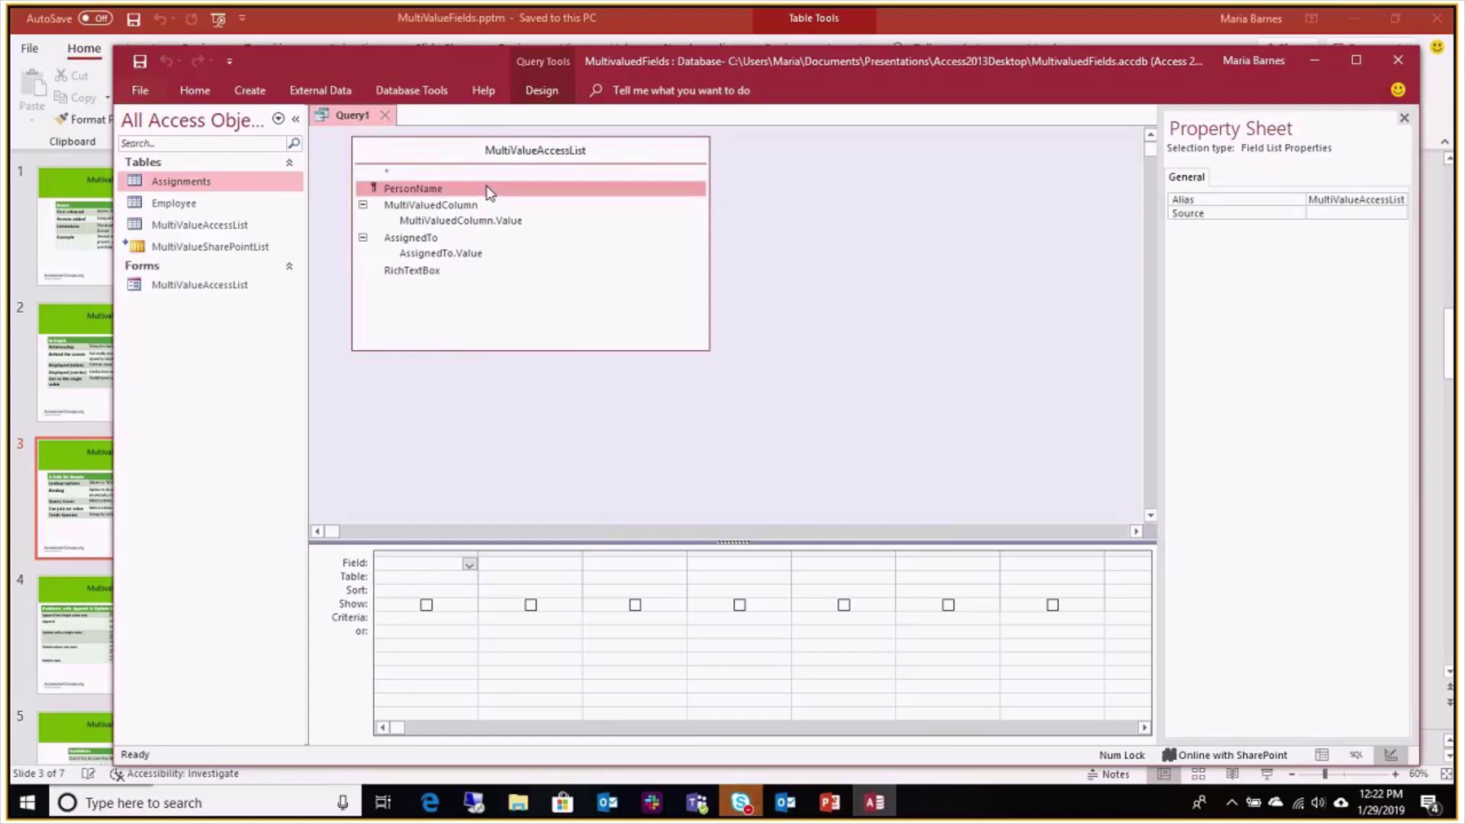
{"action": "double_click", "coordinate": [489, 189]}
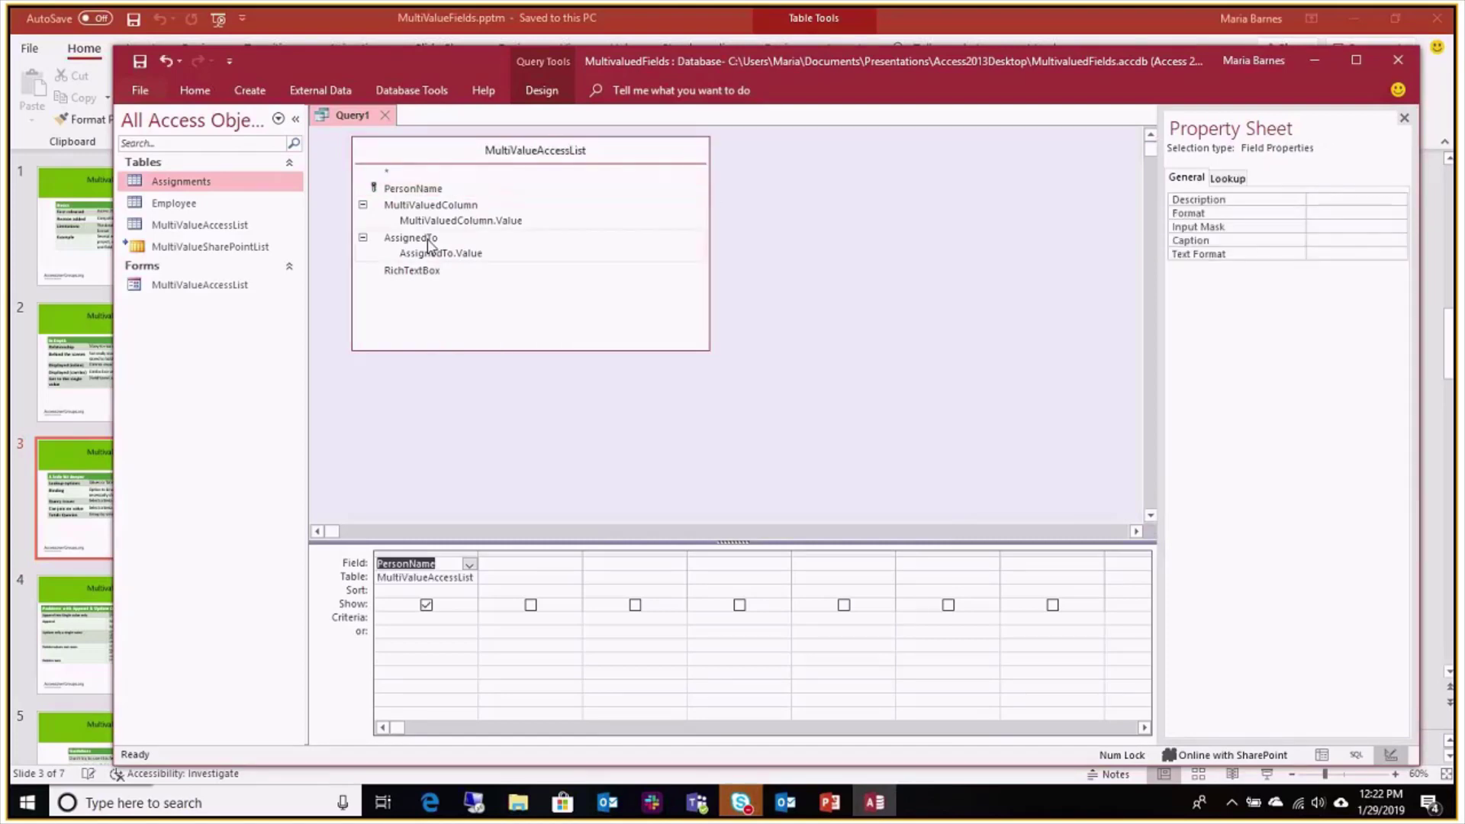
{"action": "double_click", "coordinate": [427, 240]}
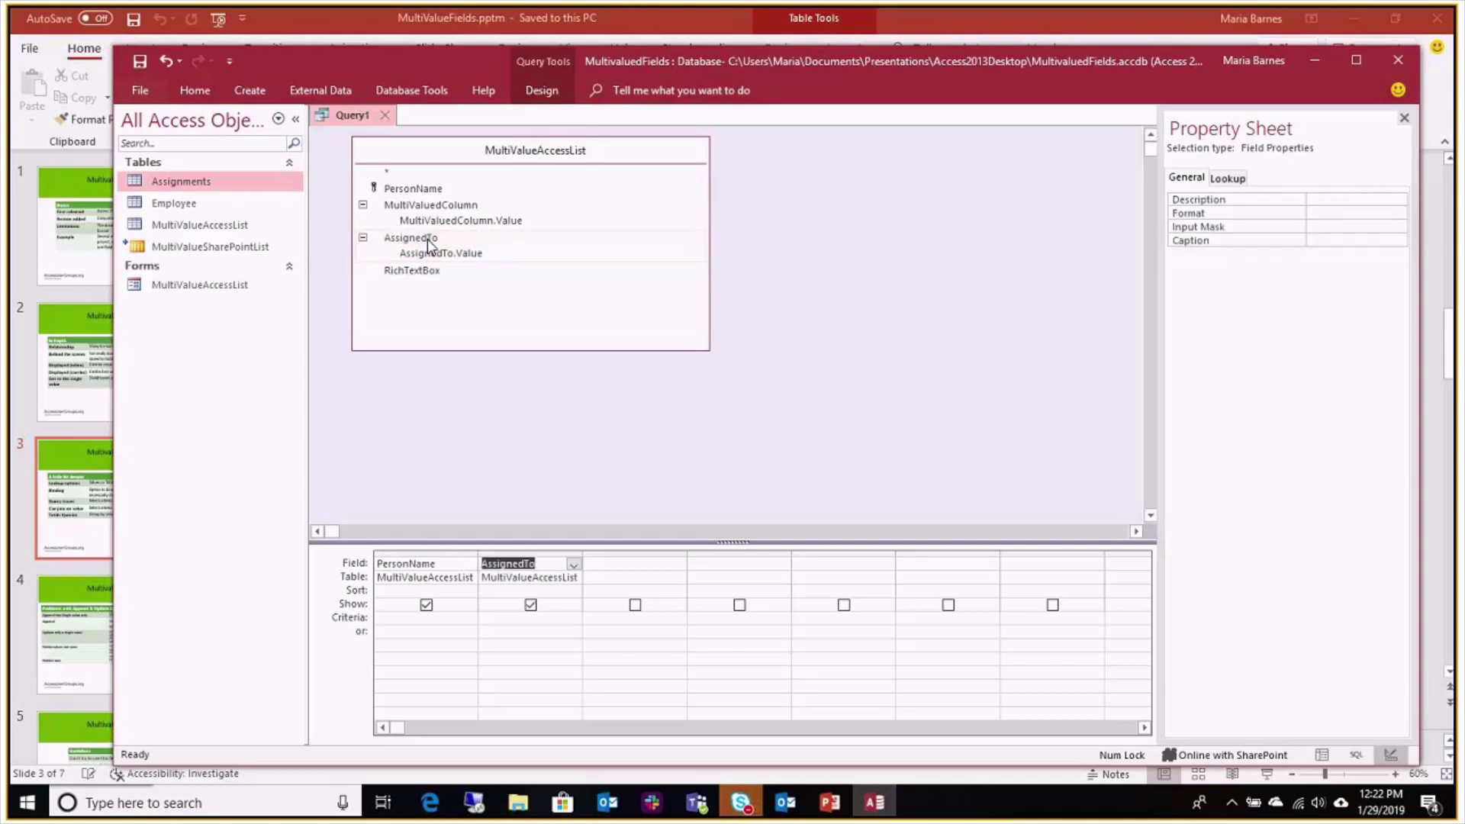
Turn on totals for the query with the PersonName and AssignedTo columns
{"action": "left_click", "coordinate": [852, 241]}
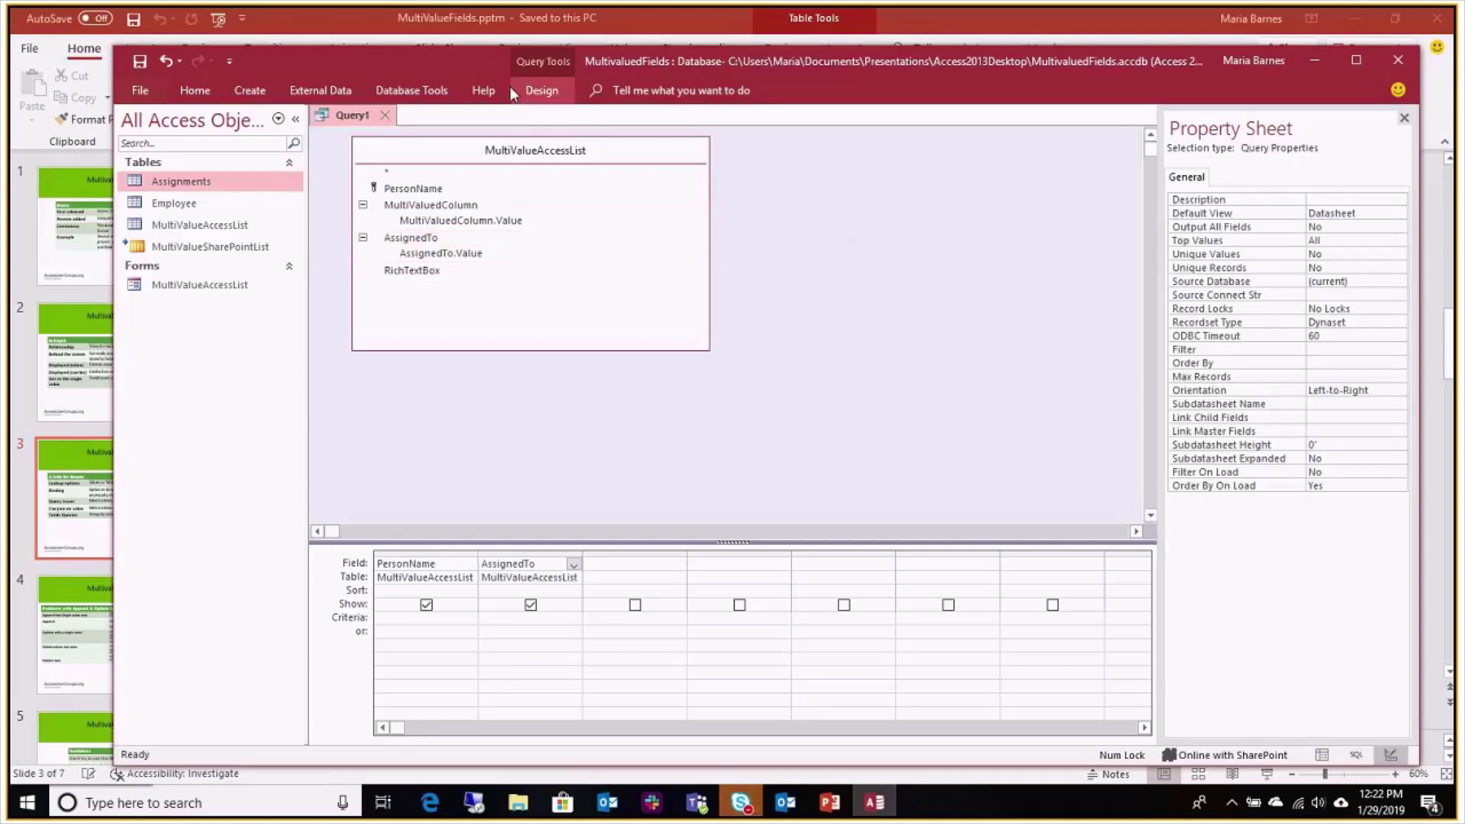
{"action": "left_click", "coordinate": [543, 92]}
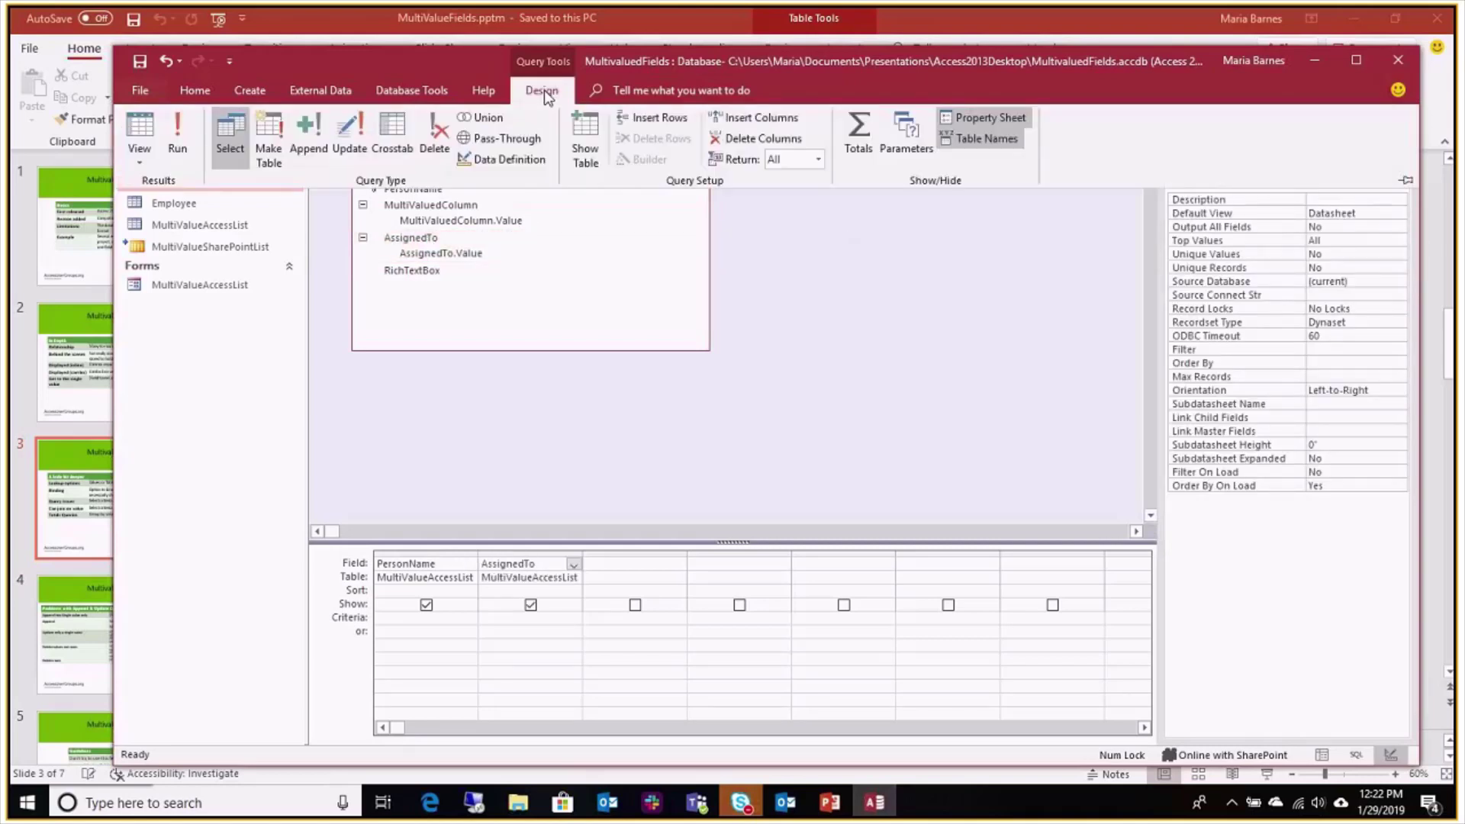
{"action": "left_click", "coordinate": [859, 126]}
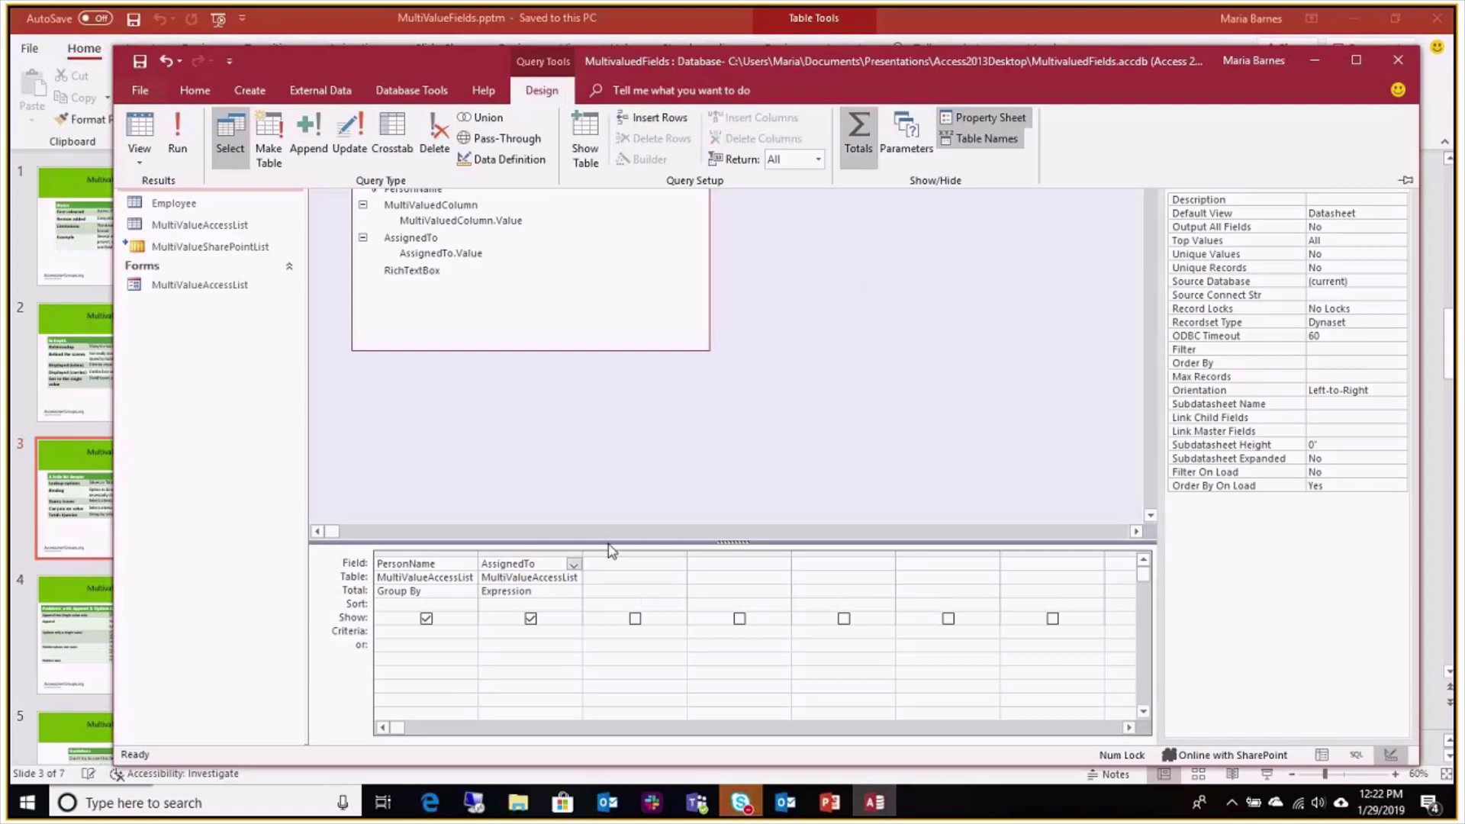
Set the AssignedTo column's total to Sum and run the query
{"action": "left_click", "coordinate": [559, 596]}
{"action": "left_click", "coordinate": [559, 596]}
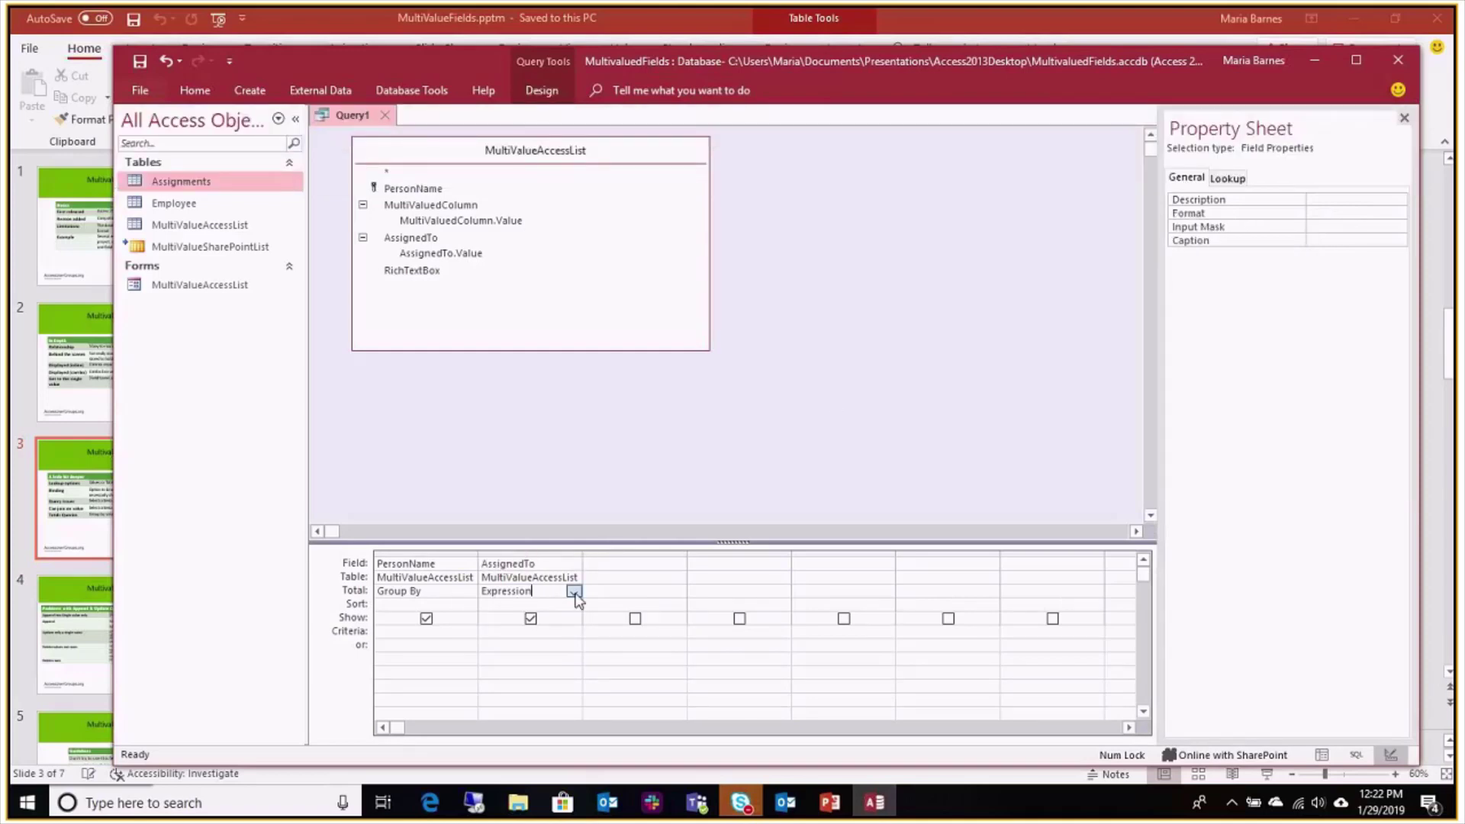
{"action": "left_click", "coordinate": [574, 592]}
{"action": "left_click", "coordinate": [550, 615]}
{"action": "left_click", "coordinate": [542, 92]}
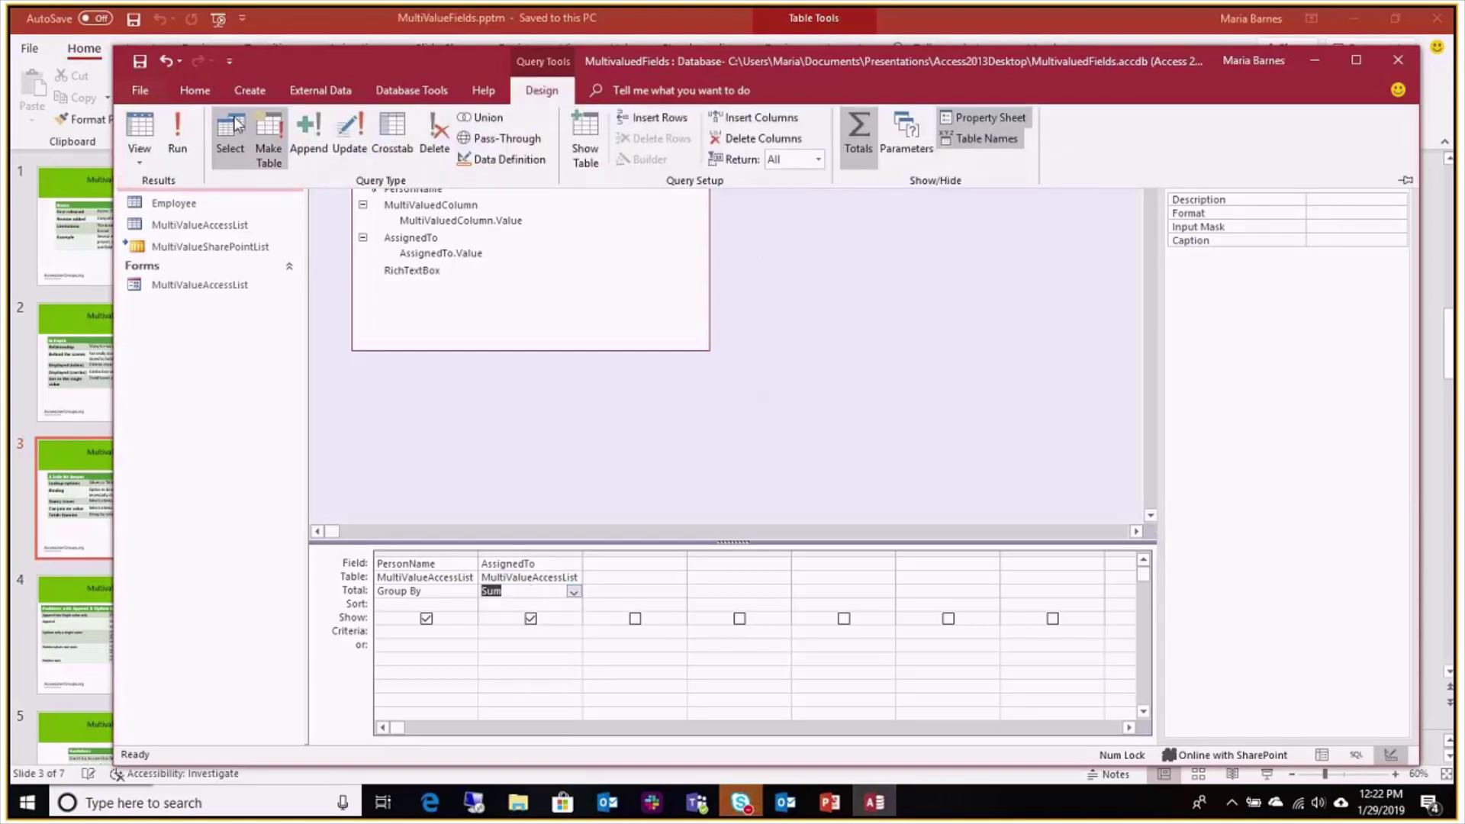
{"action": "left_click", "coordinate": [176, 131]}
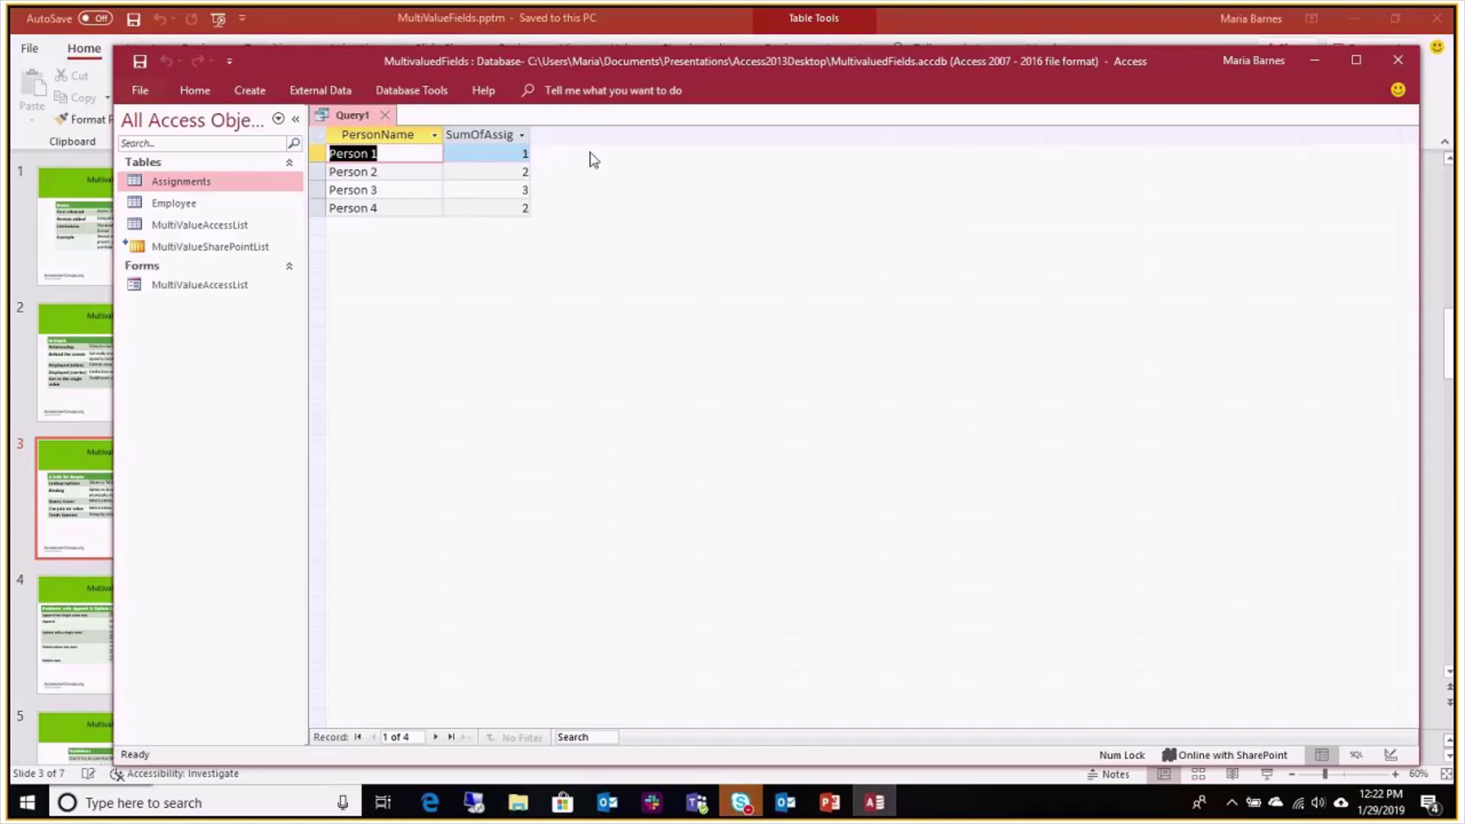
Return the query to Design view and open the MultiValueAccessList table to compare its AssignedTo values with the sums
{"action": "right_click", "coordinate": [353, 116]}
{"action": "left_click", "coordinate": [404, 196]}
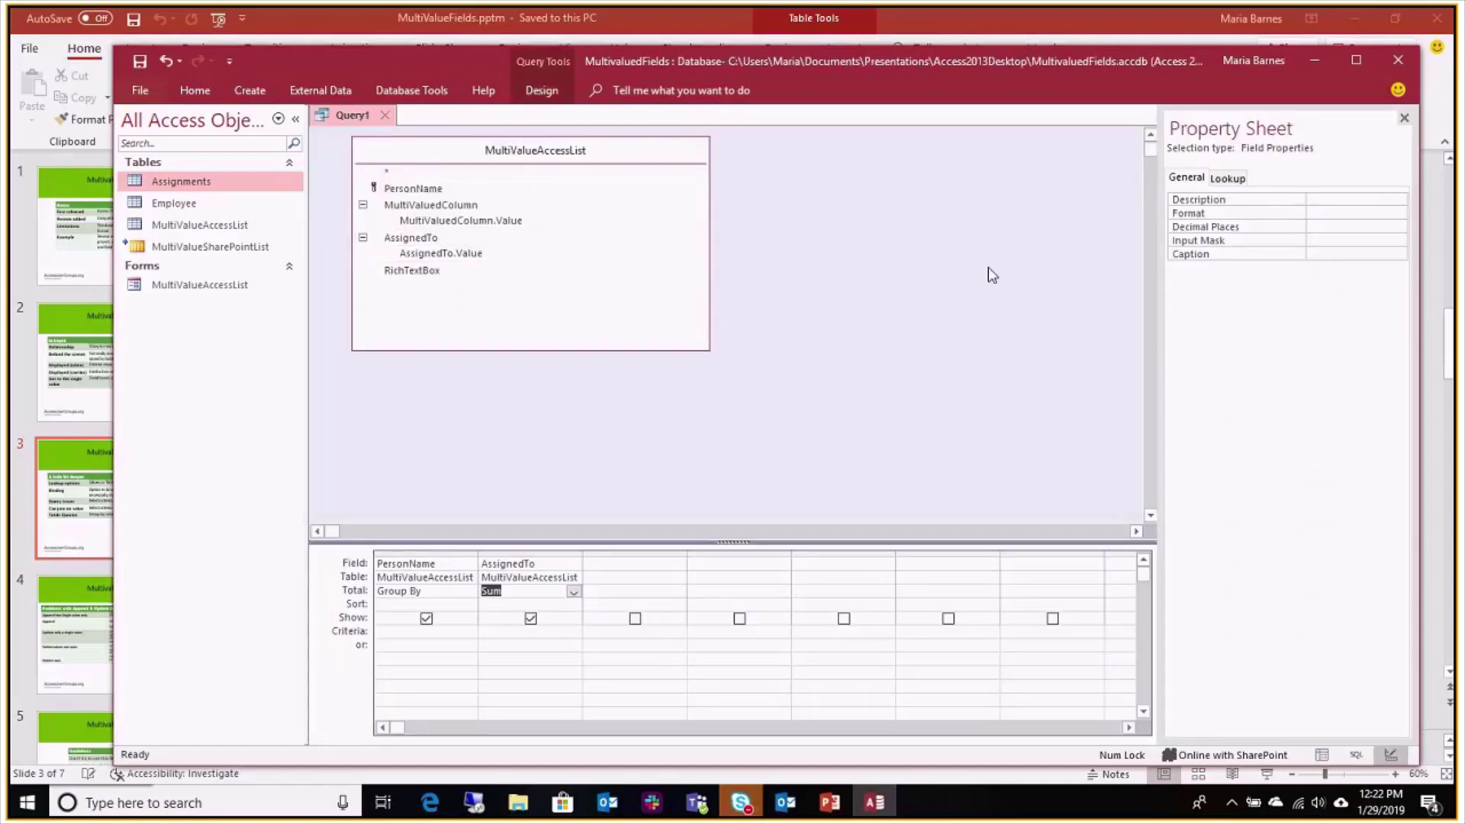
{"action": "double_click", "coordinate": [208, 227]}
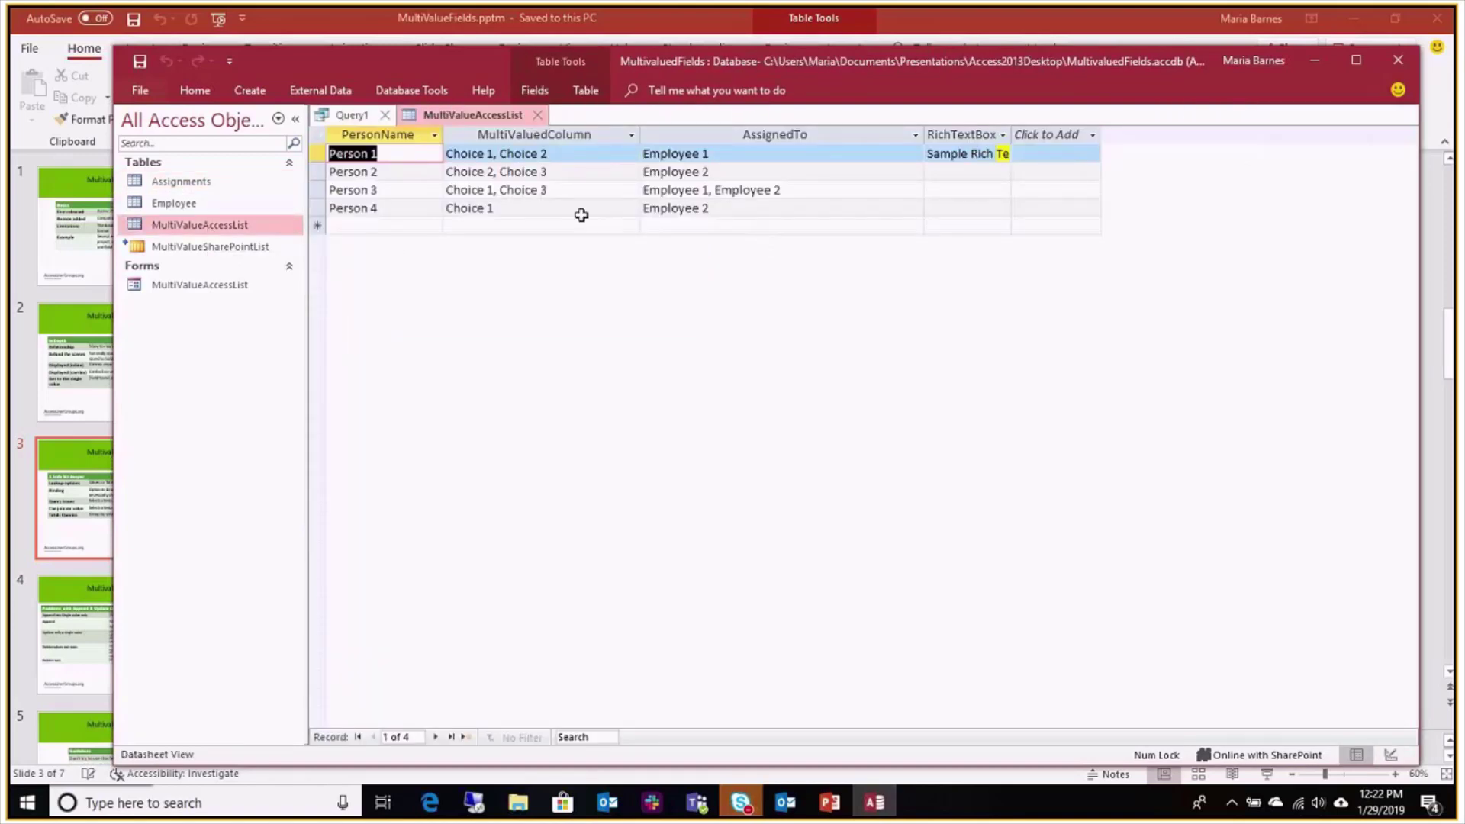
Change the AssignedTo column's total in Query1 to Count and run the query
{"action": "left_click", "coordinate": [362, 119]}
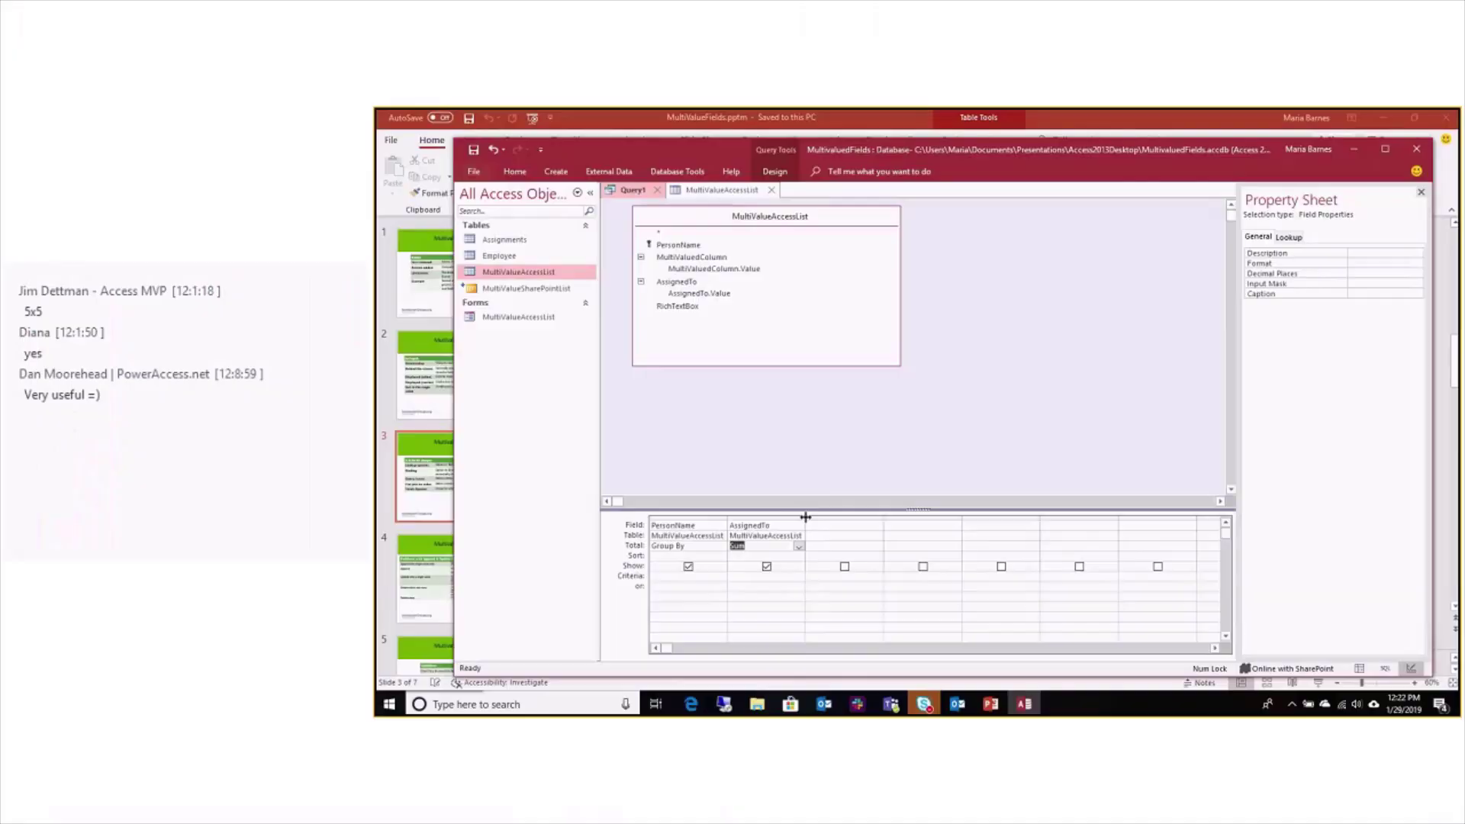
{"action": "left_click", "coordinate": [574, 592]}
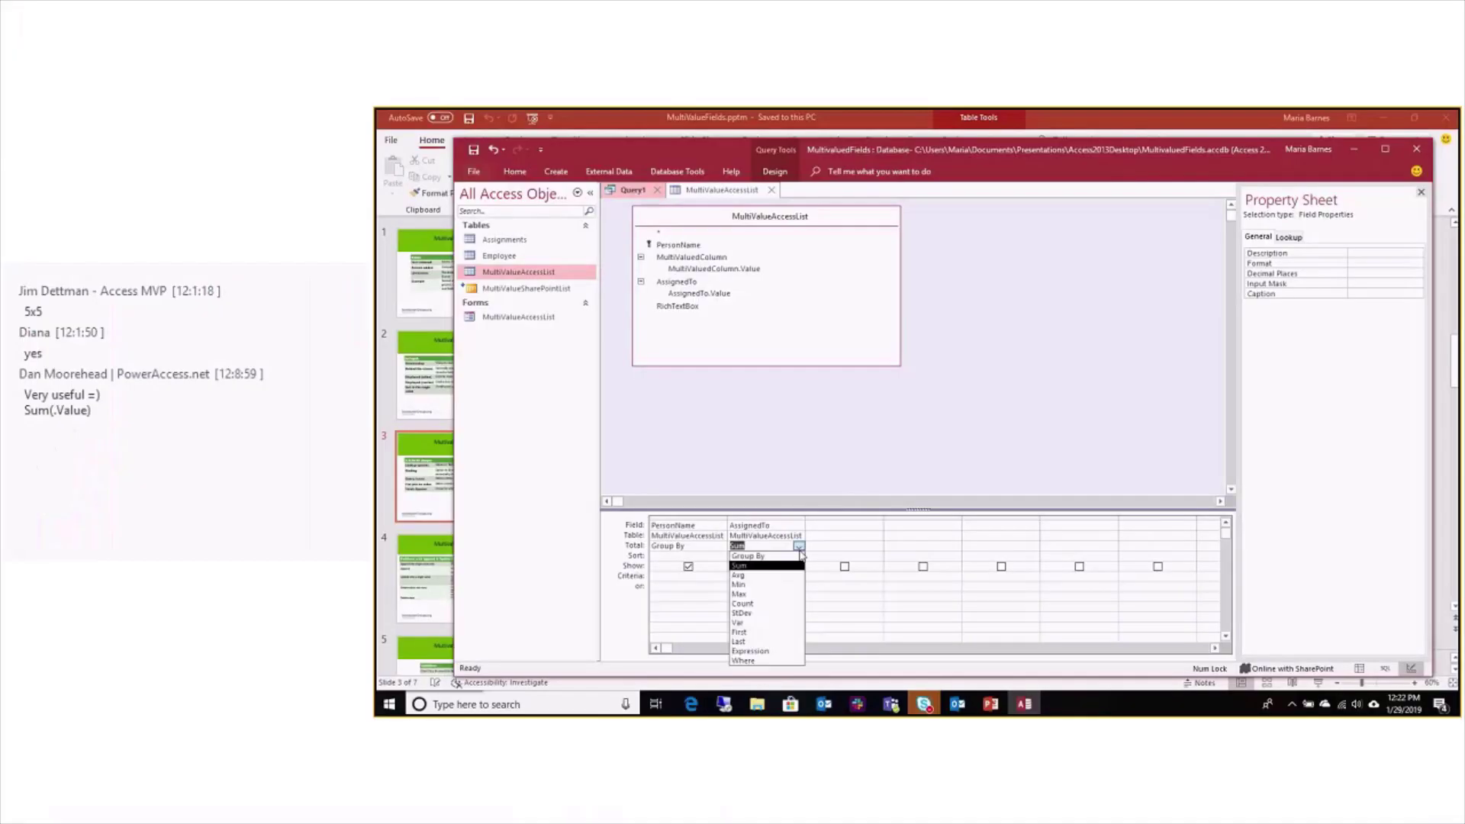
{"action": "left_click", "coordinate": [775, 602]}
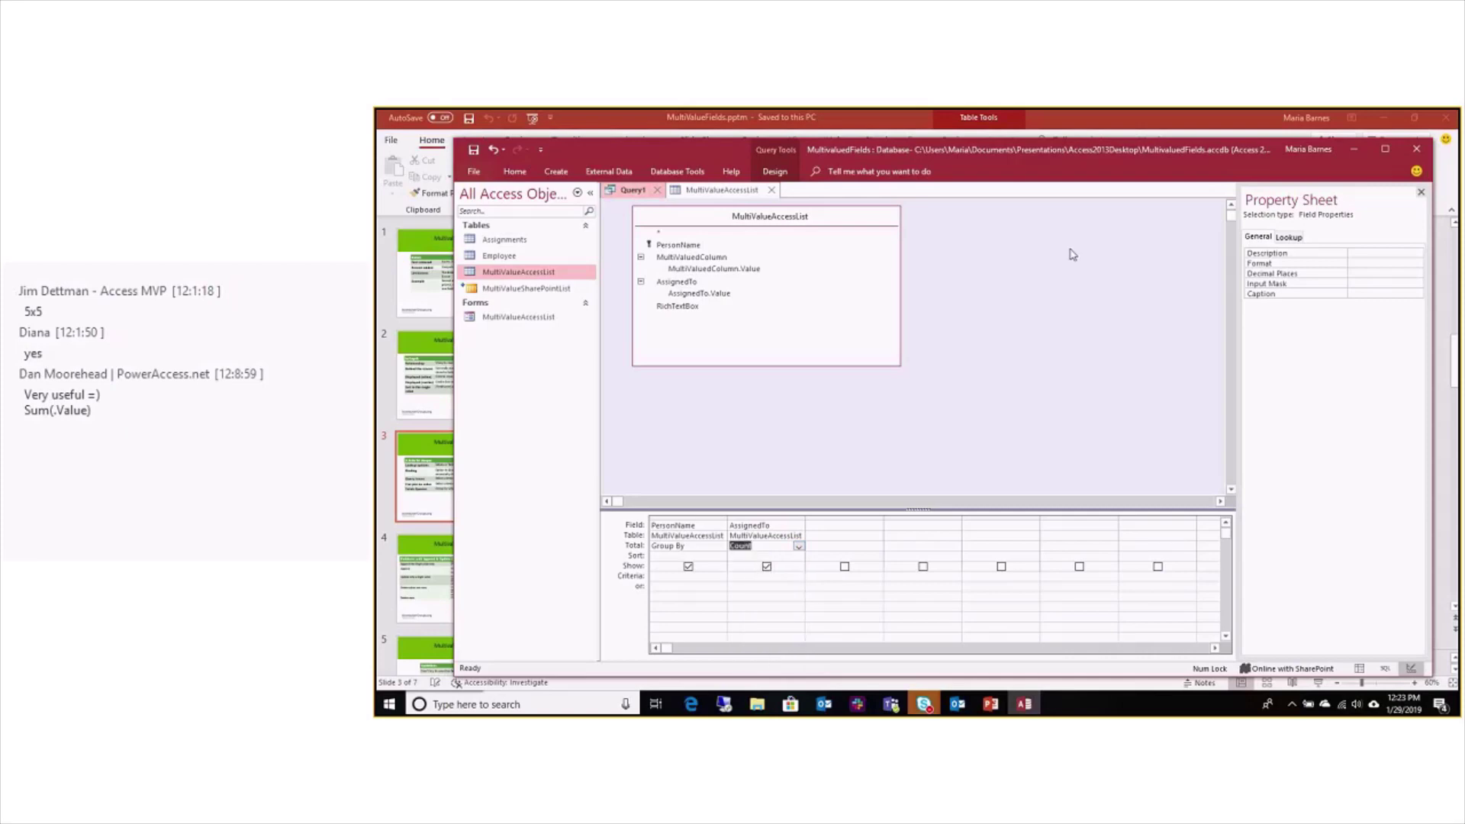
{"action": "left_click", "coordinate": [775, 174]}
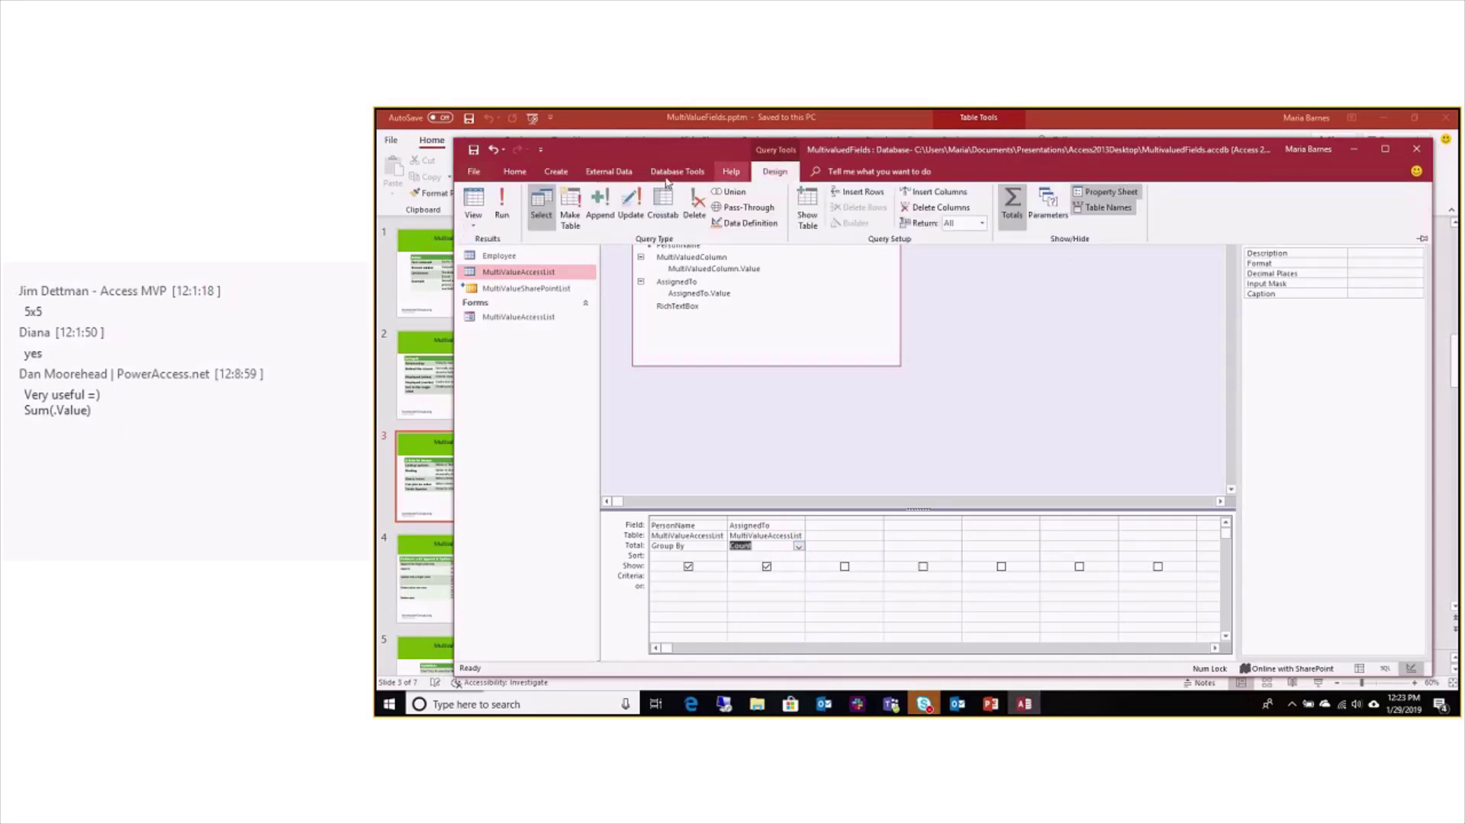
{"action": "left_click", "coordinate": [503, 207]}
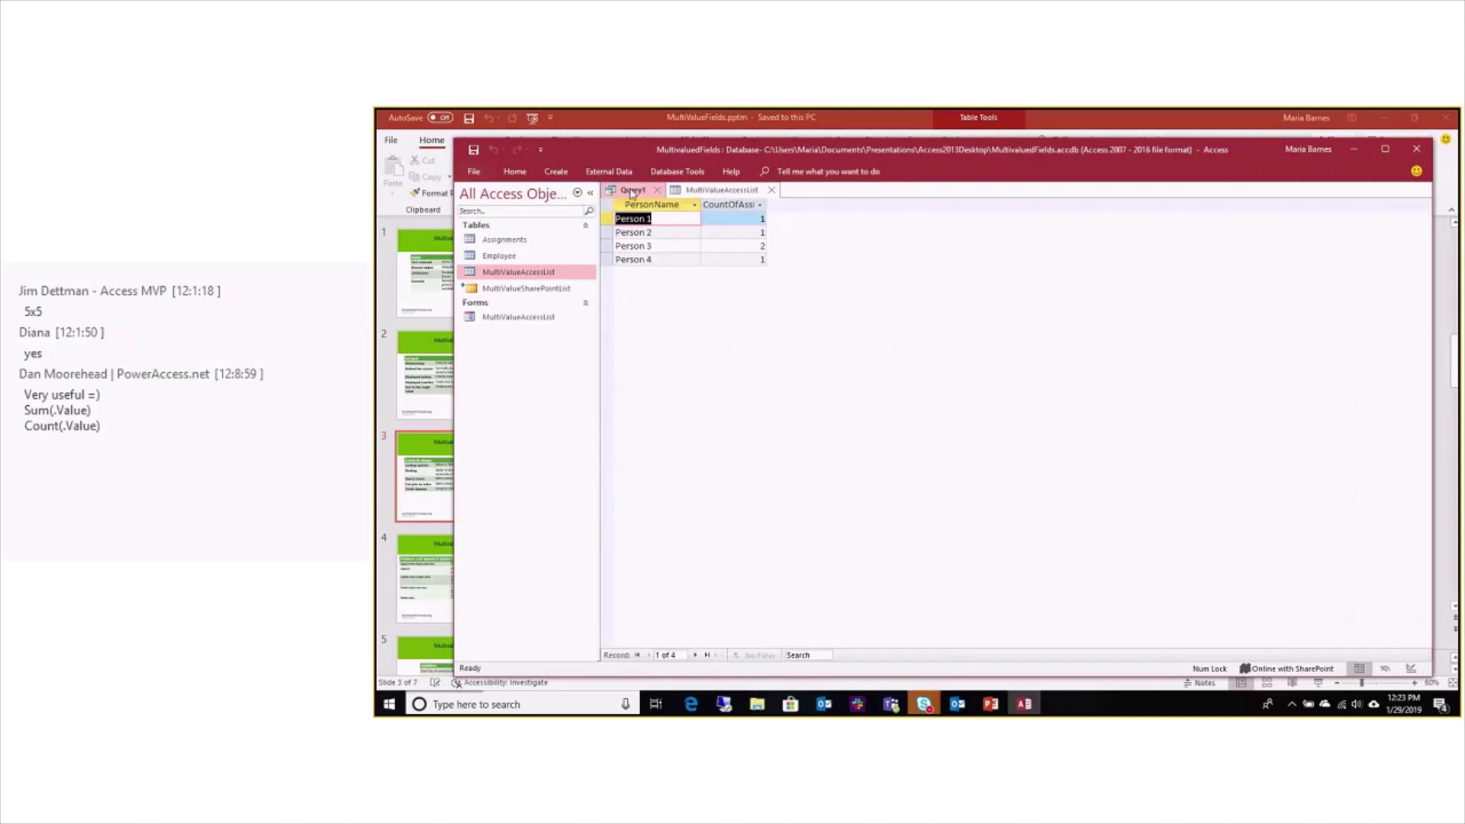
Compare the AssignedTo entries for Person 1, Person 2 and Person 3 in the MultiValueAccessList table with the Query1 counts
{"action": "left_click", "coordinate": [725, 191]}
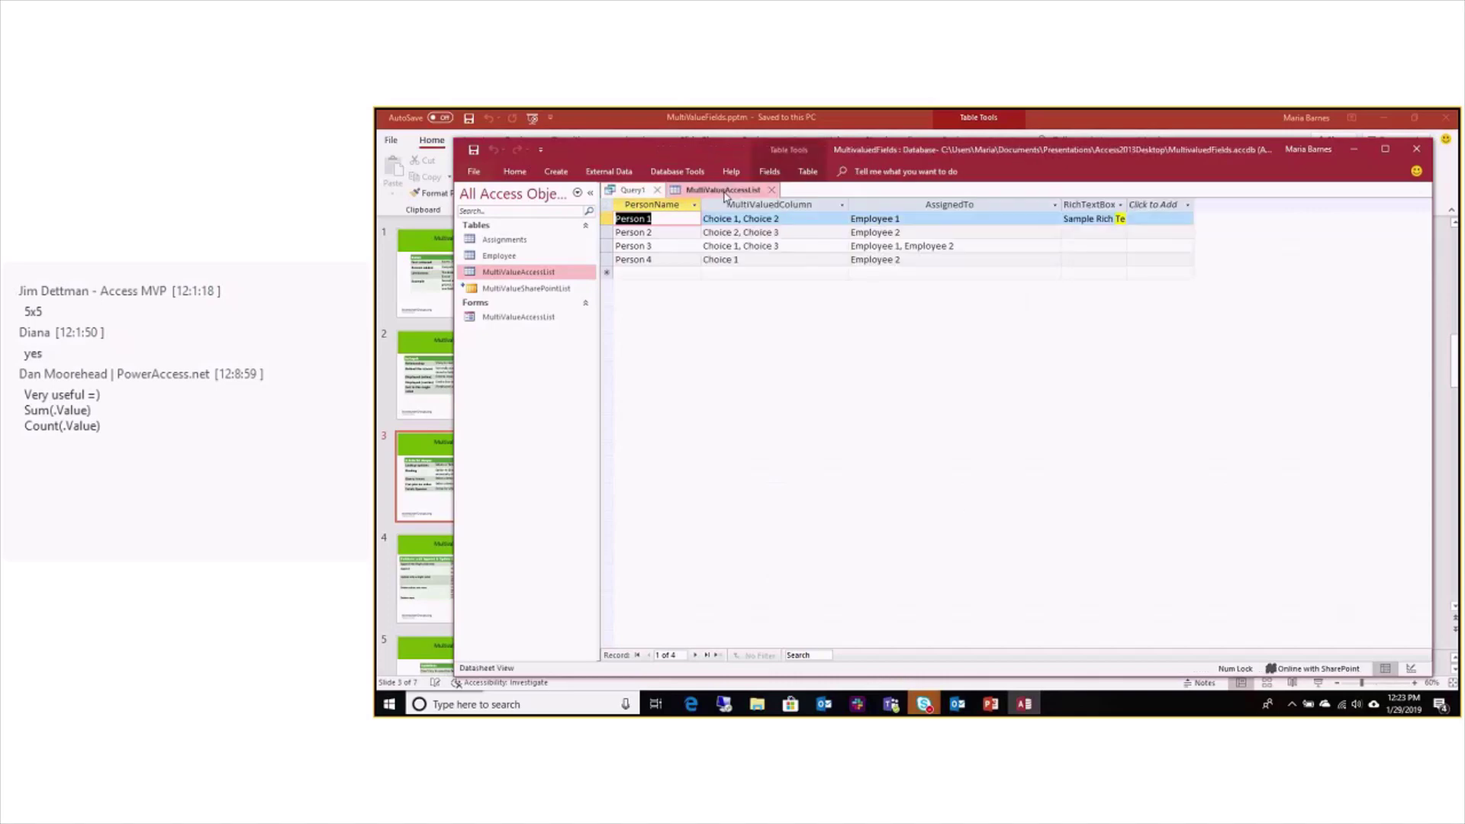
{"action": "left_click", "coordinate": [923, 219]}
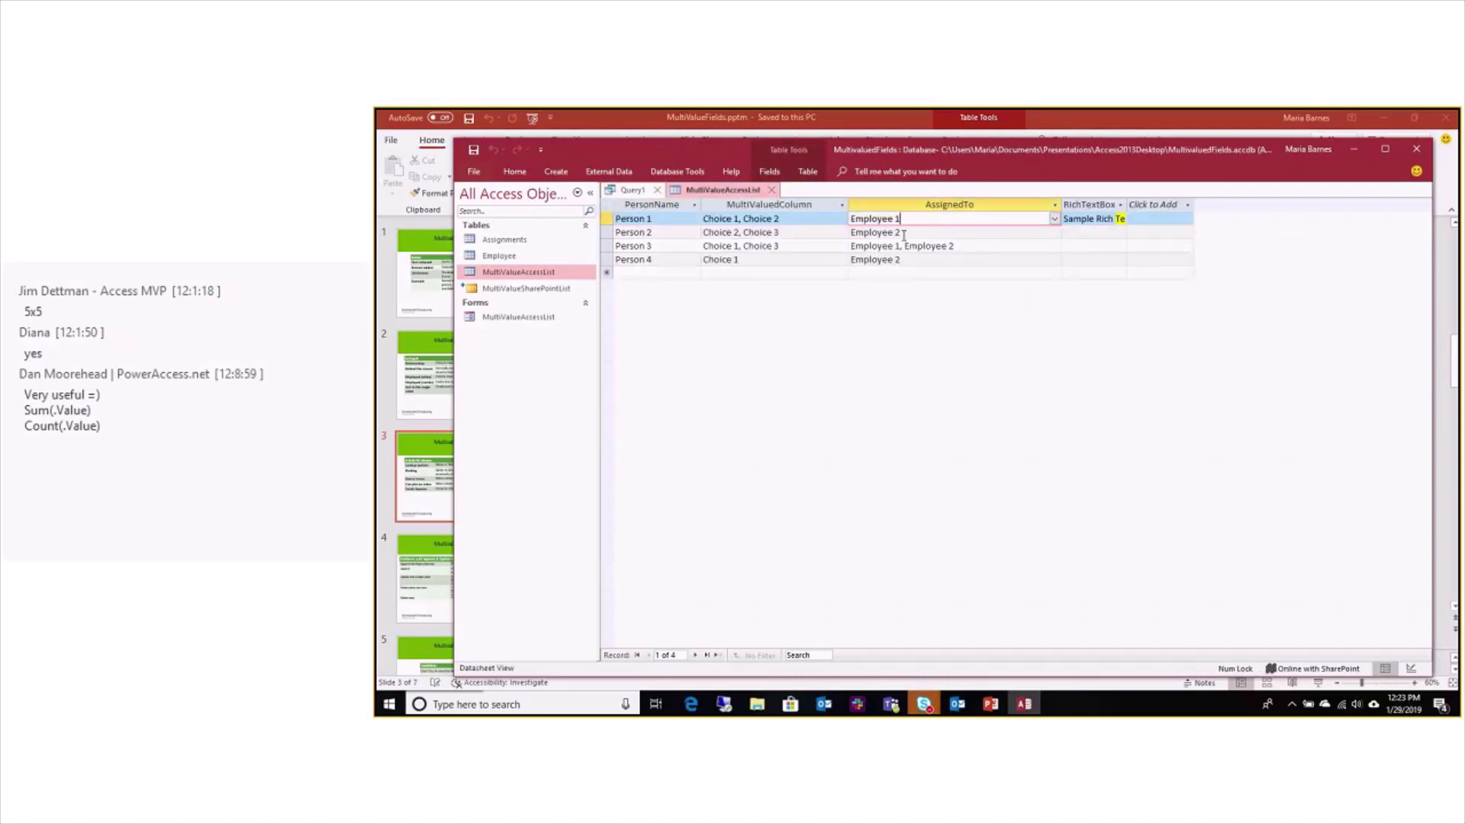
{"action": "left_click", "coordinate": [903, 234]}
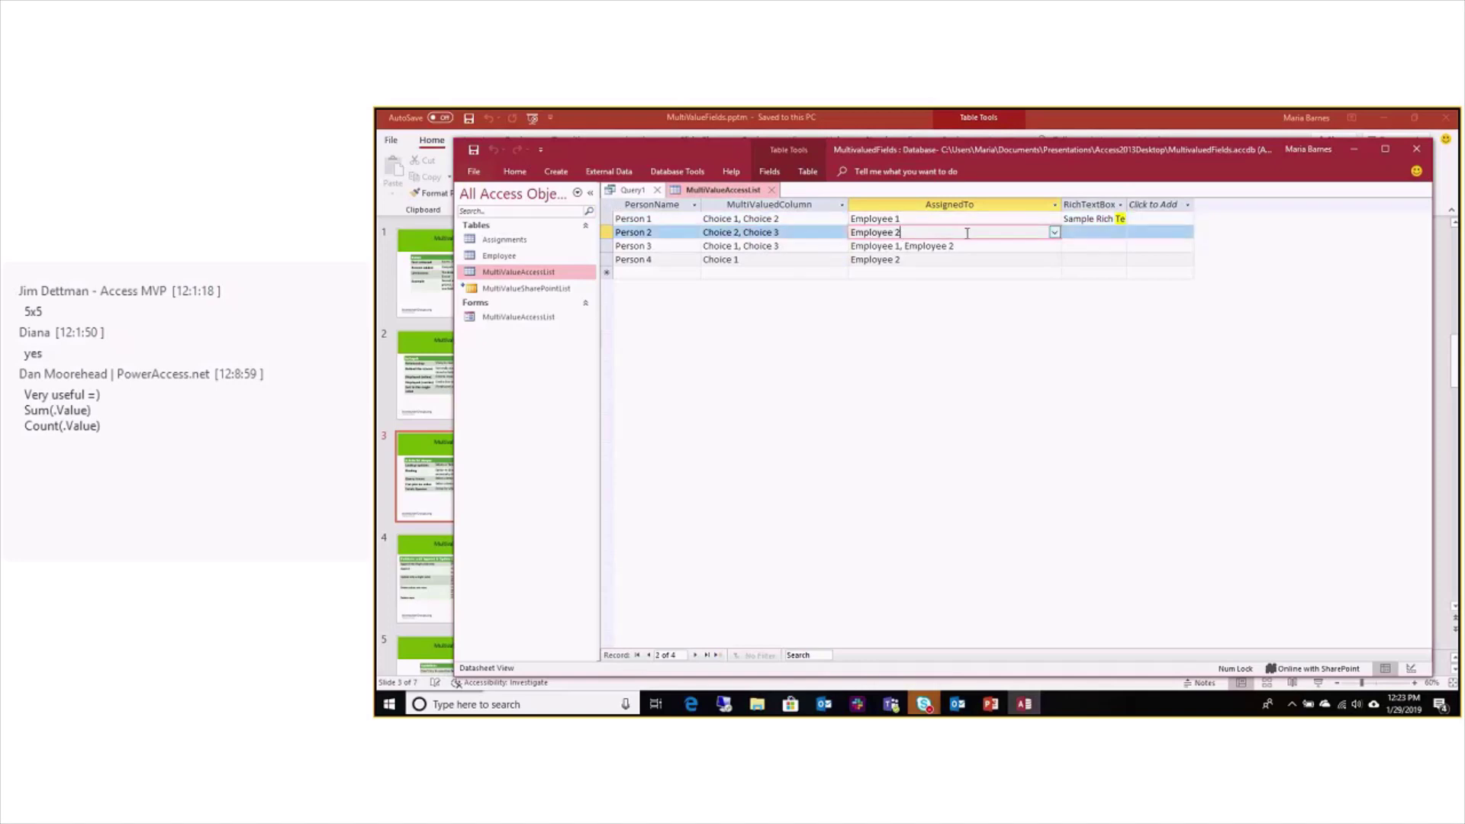
{"action": "left_click", "coordinate": [885, 248]}
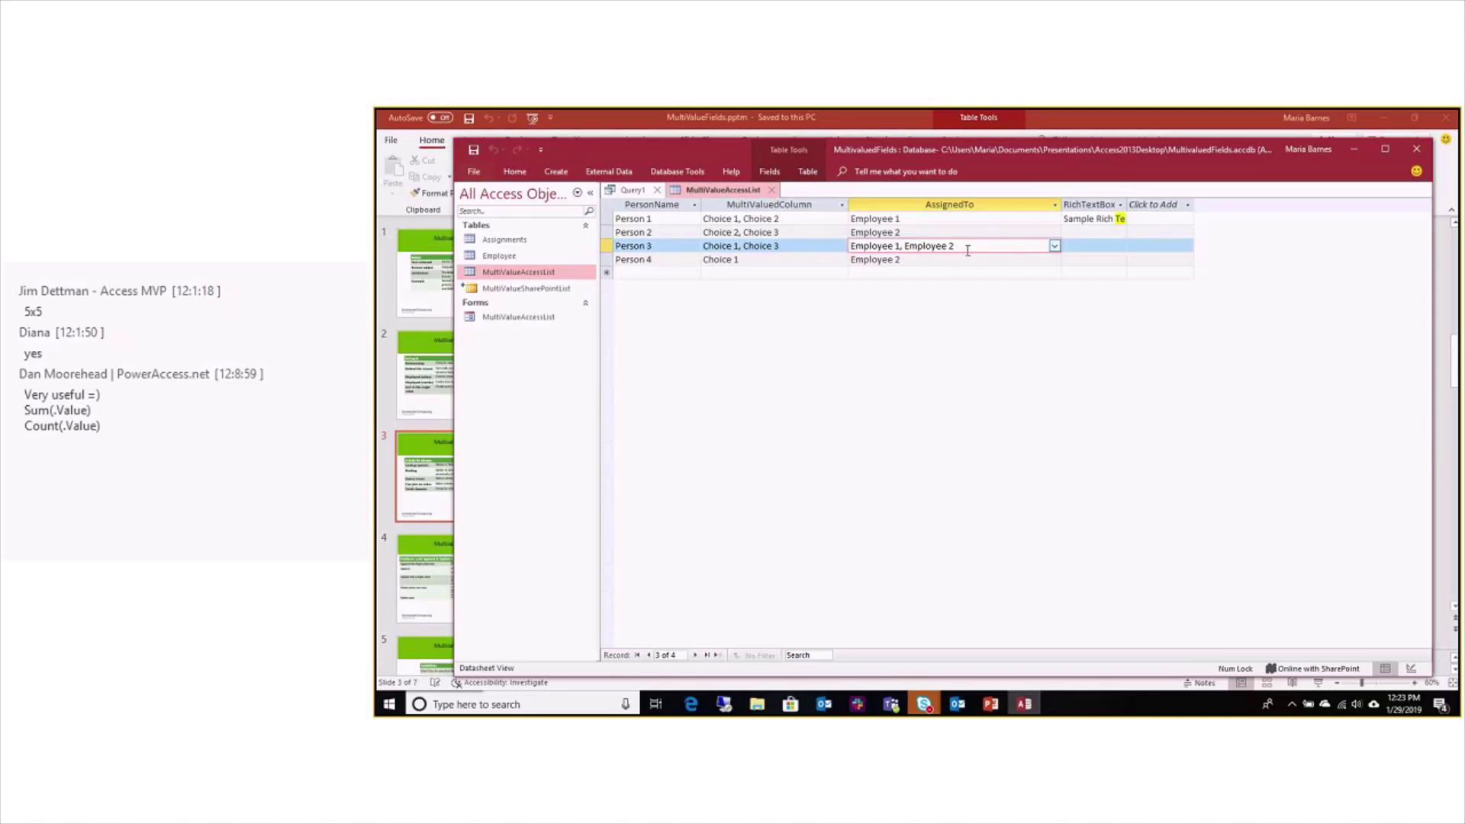
{"action": "left_click", "coordinate": [629, 192]}
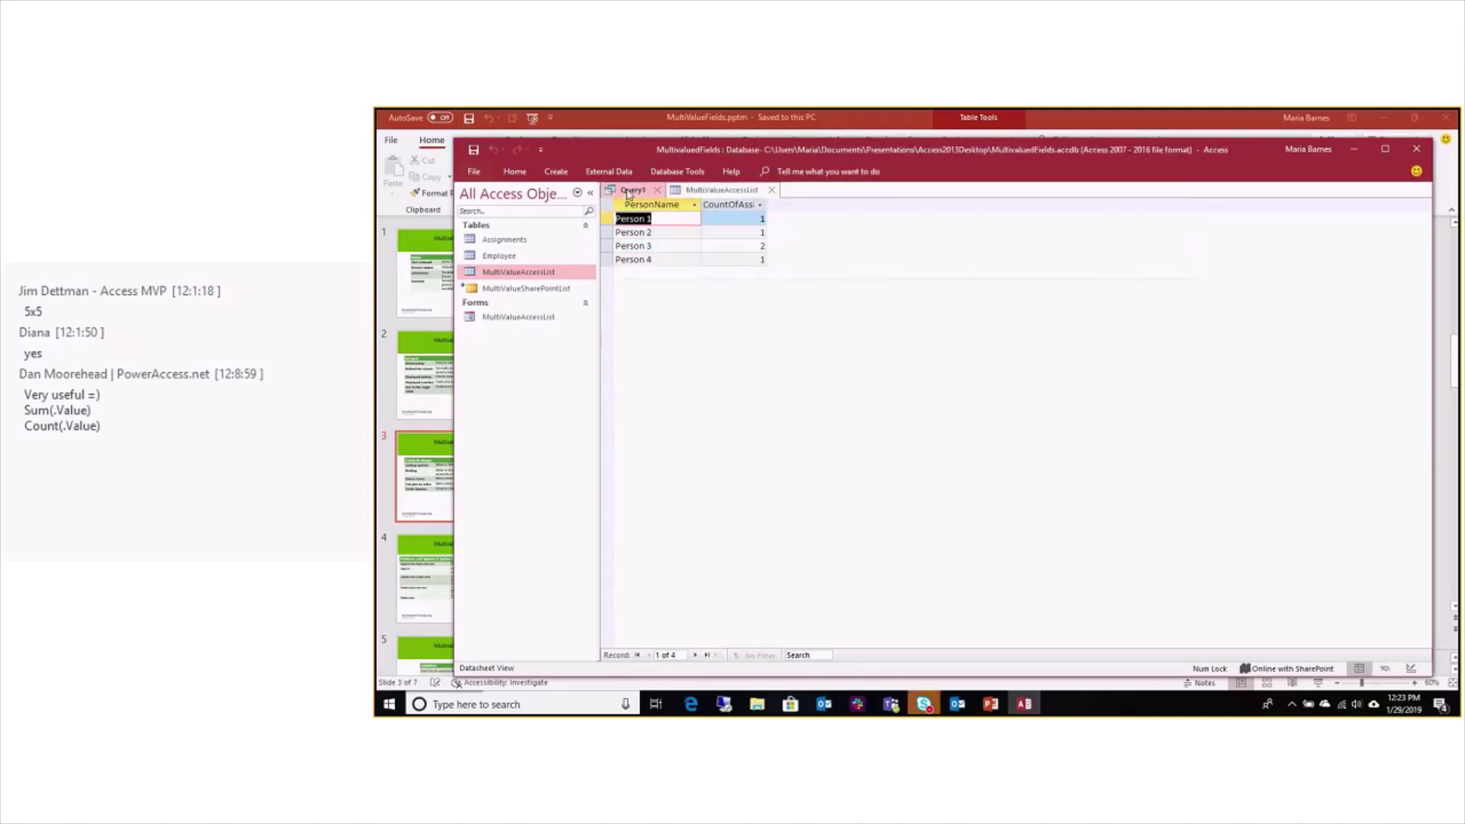
{"action": "right_click", "coordinate": [743, 193]}
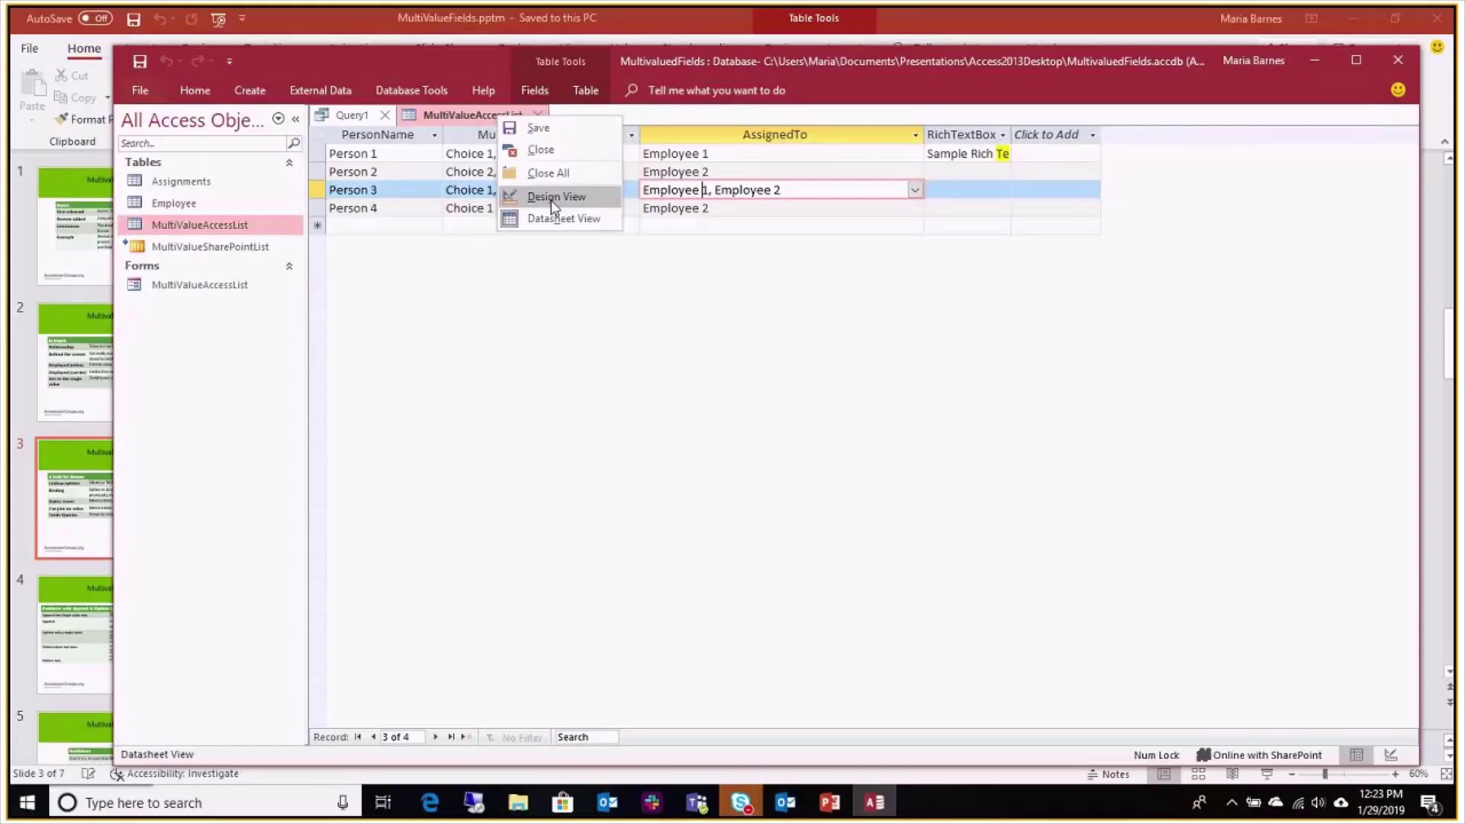
{"action": "left_click", "coordinate": [782, 251]}
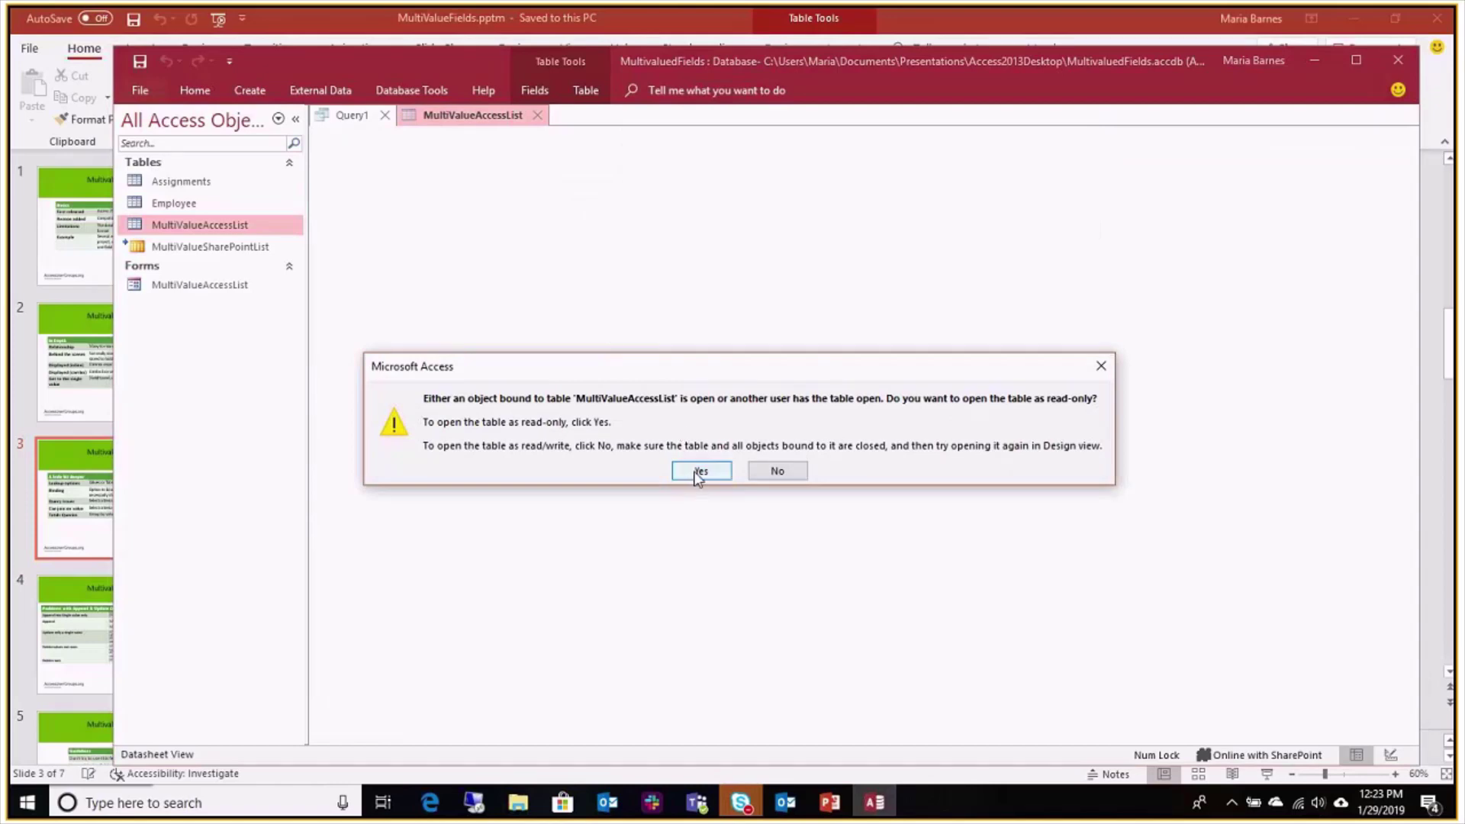
{"action": "left_click", "coordinate": [775, 473]}
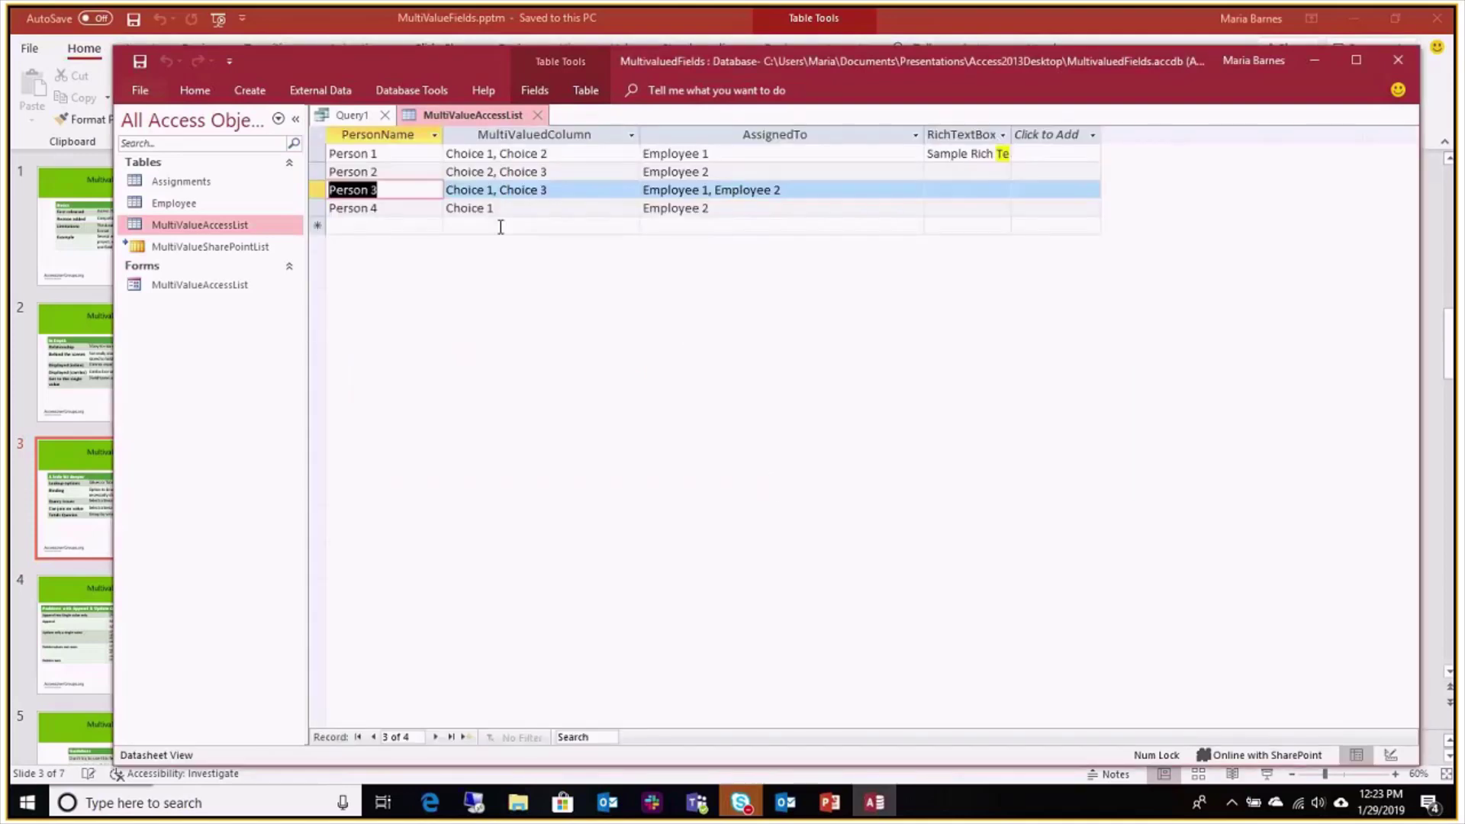
Go back to Query1 and show it in Design view
{"action": "left_click", "coordinate": [352, 115]}
{"action": "right_click", "coordinate": [367, 116]}
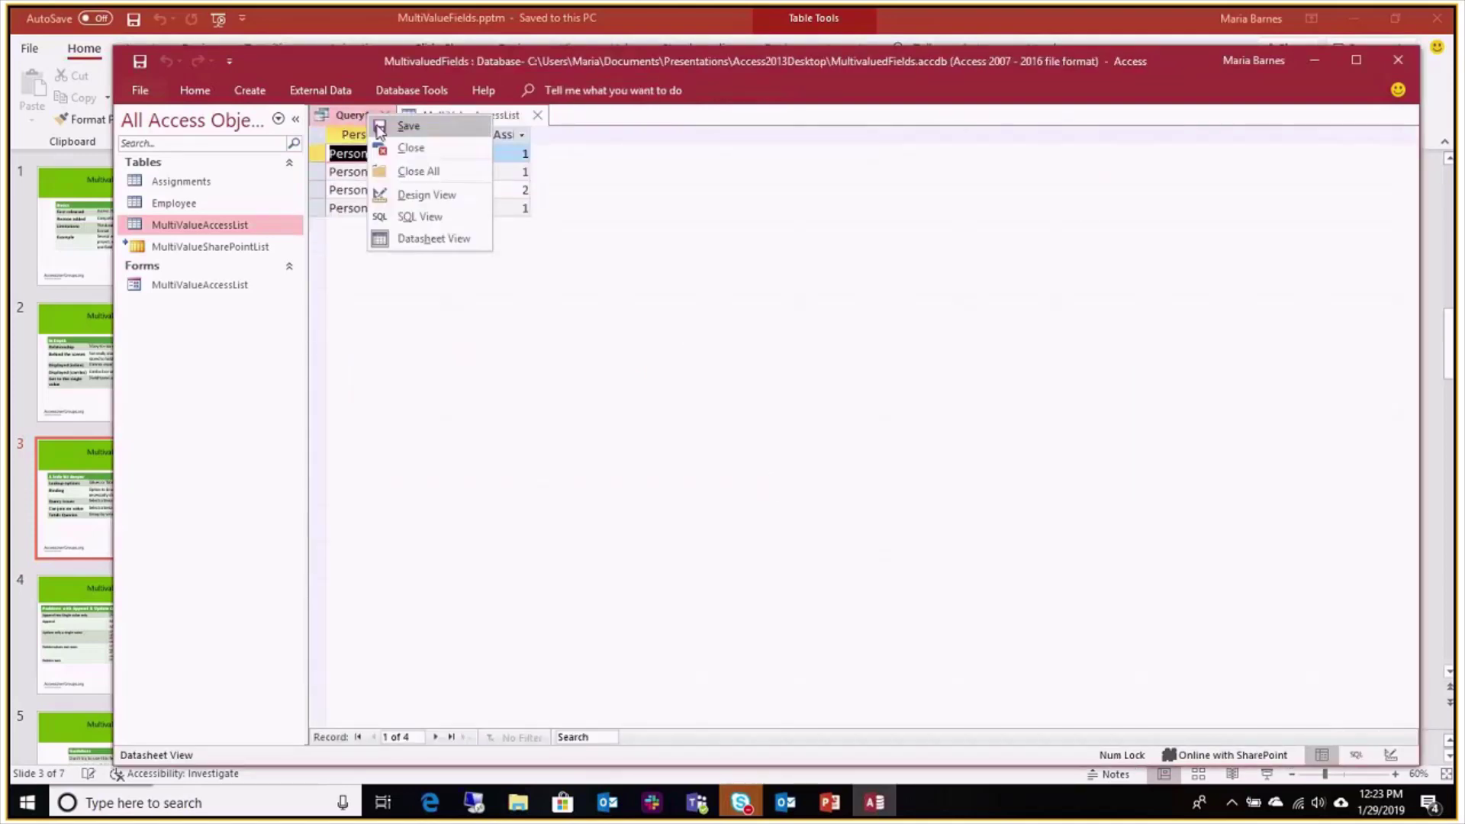
{"action": "left_click", "coordinate": [395, 196]}
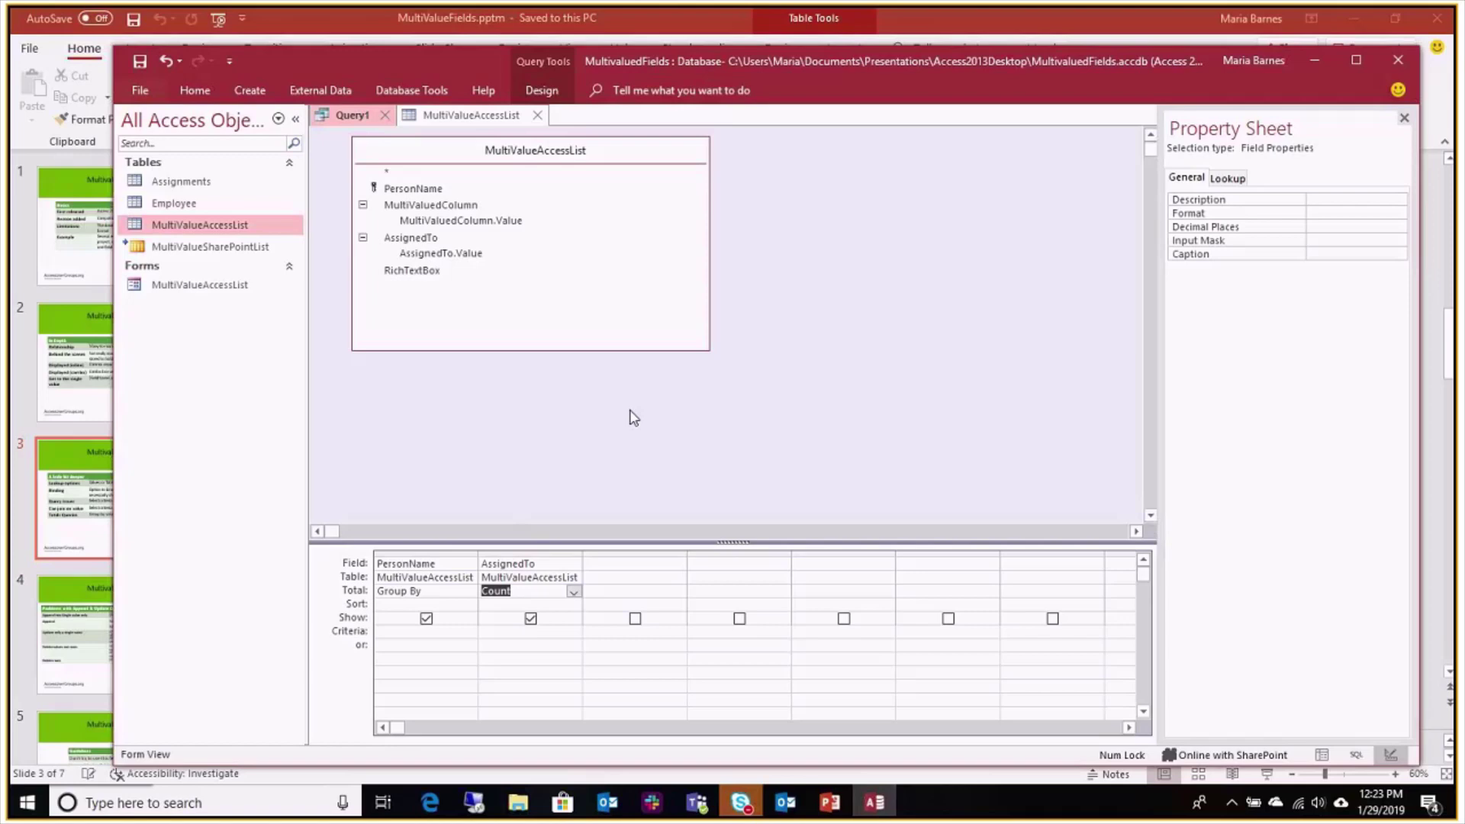
Switch to PowerPoint and show slide 4 about problems with append and update queries
{"action": "left_click", "coordinate": [827, 815]}
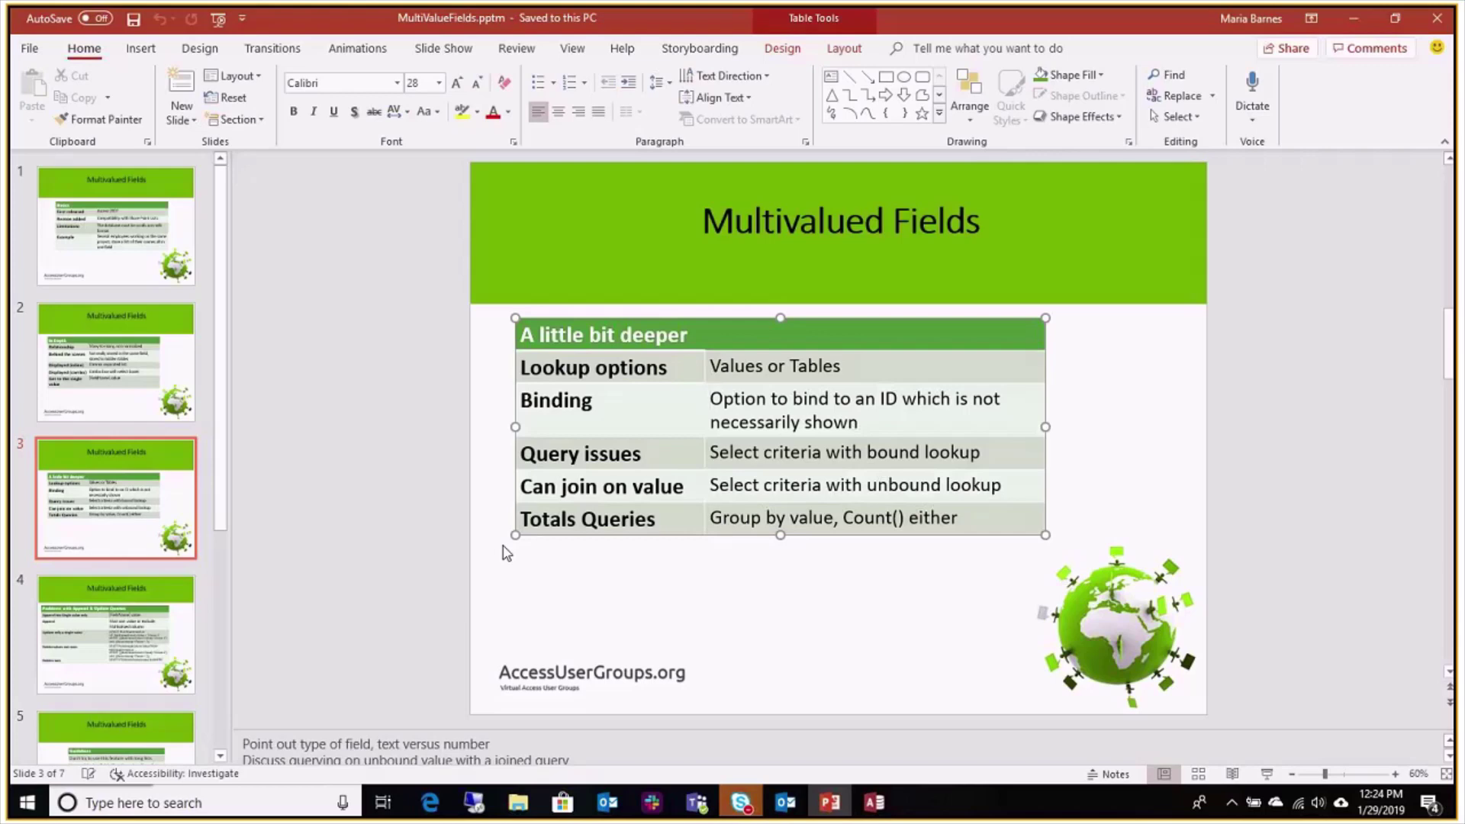
{"action": "left_click", "coordinate": [132, 620]}
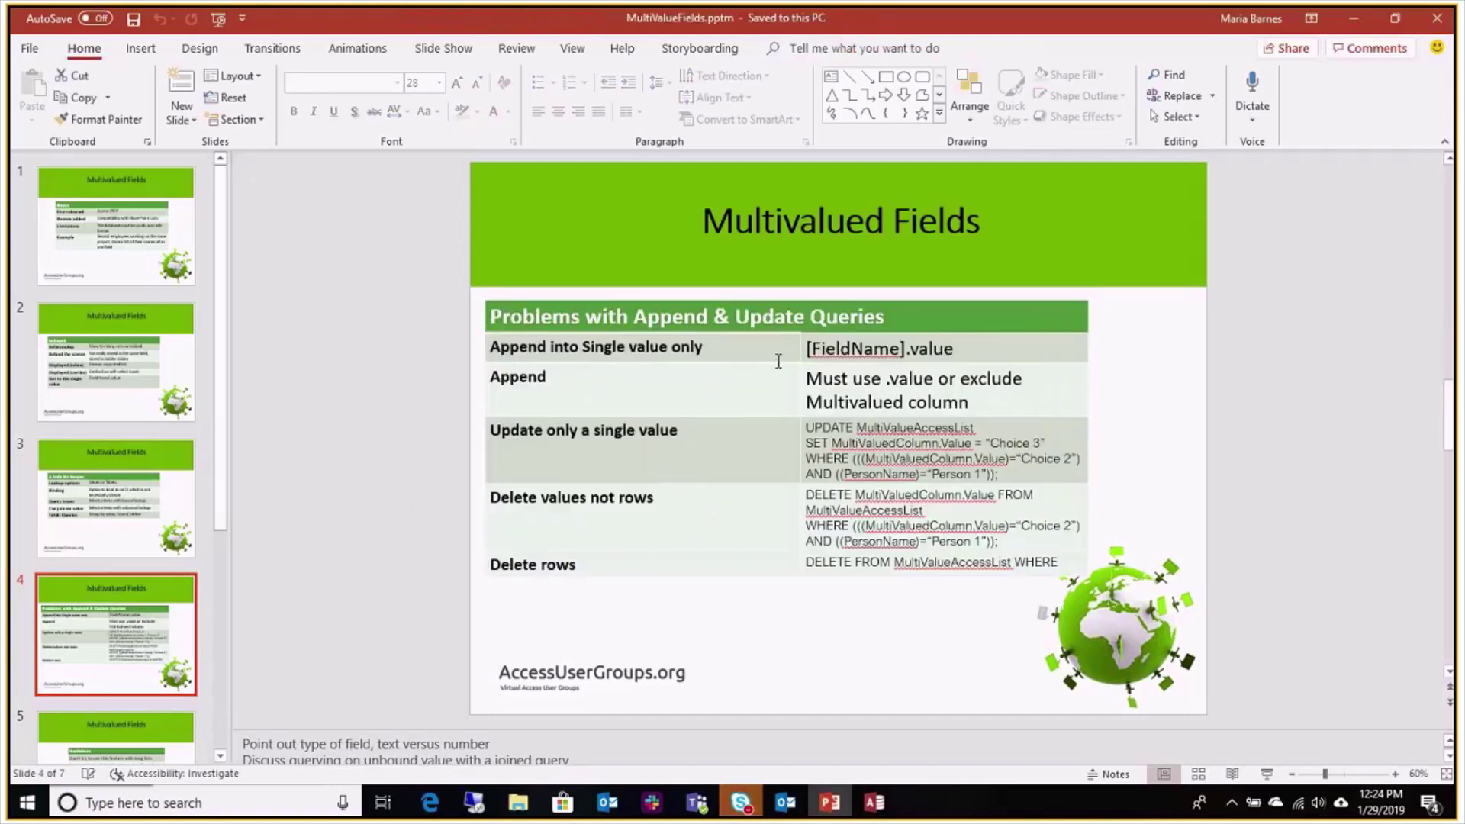
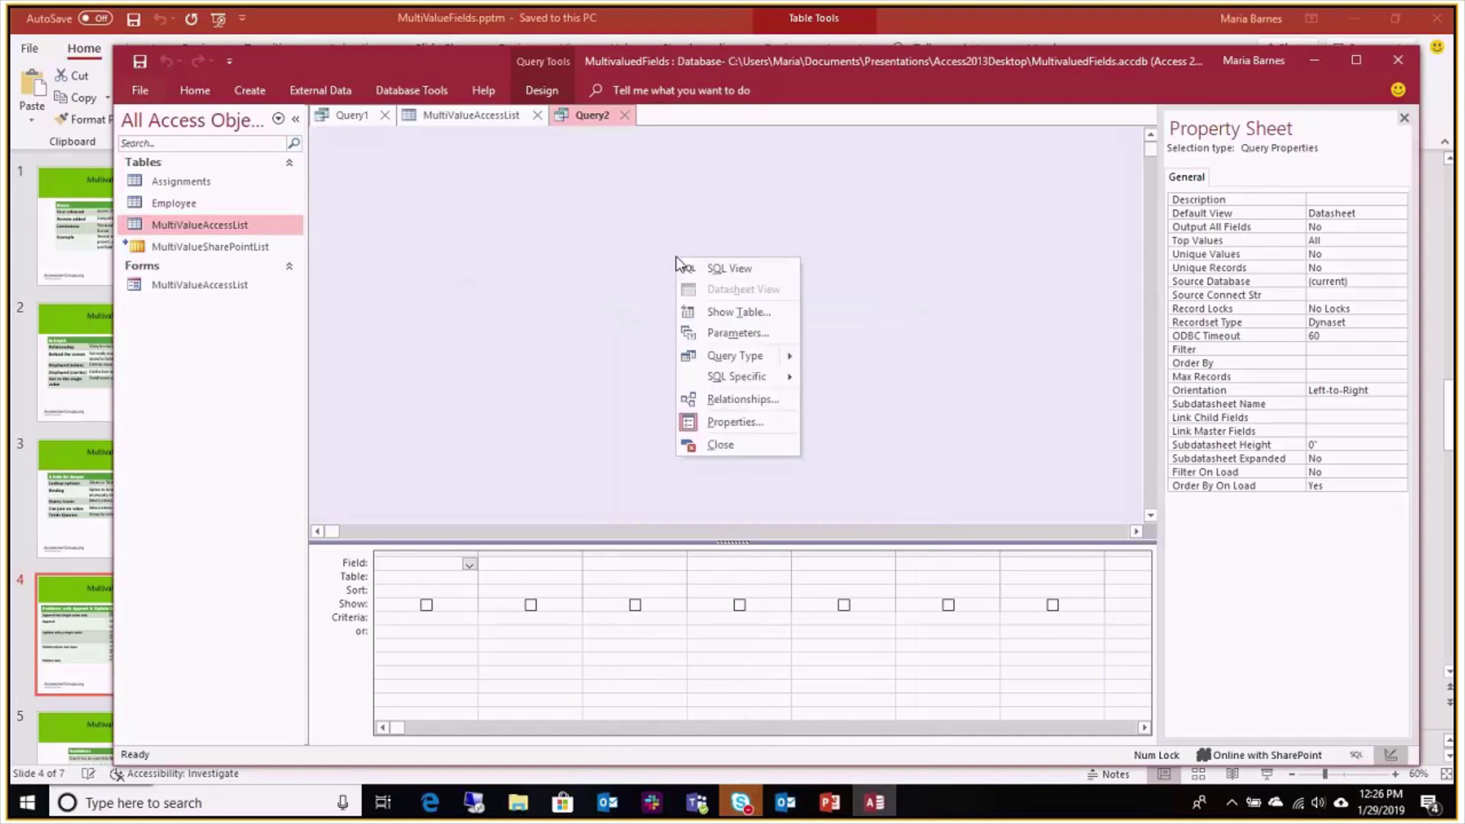
In Query2's SQL view, enter an UPDATE of MultiValueAccessList setting MultiValuedColumn.Value to "Choice 3" where it is "Choice 2" and PersonName is "Person 1"
{"action": "left_click", "coordinate": [698, 268]}
{"action": "type", "text": "UPDATE MultiValueAccessList  SET MultiValuedColumn.Value = \"Choice 3\" WHERE (((MultiValuedColumn.Value)=\"Choice 2\")  AND ((PersonName)=\"Person 1\"));"}
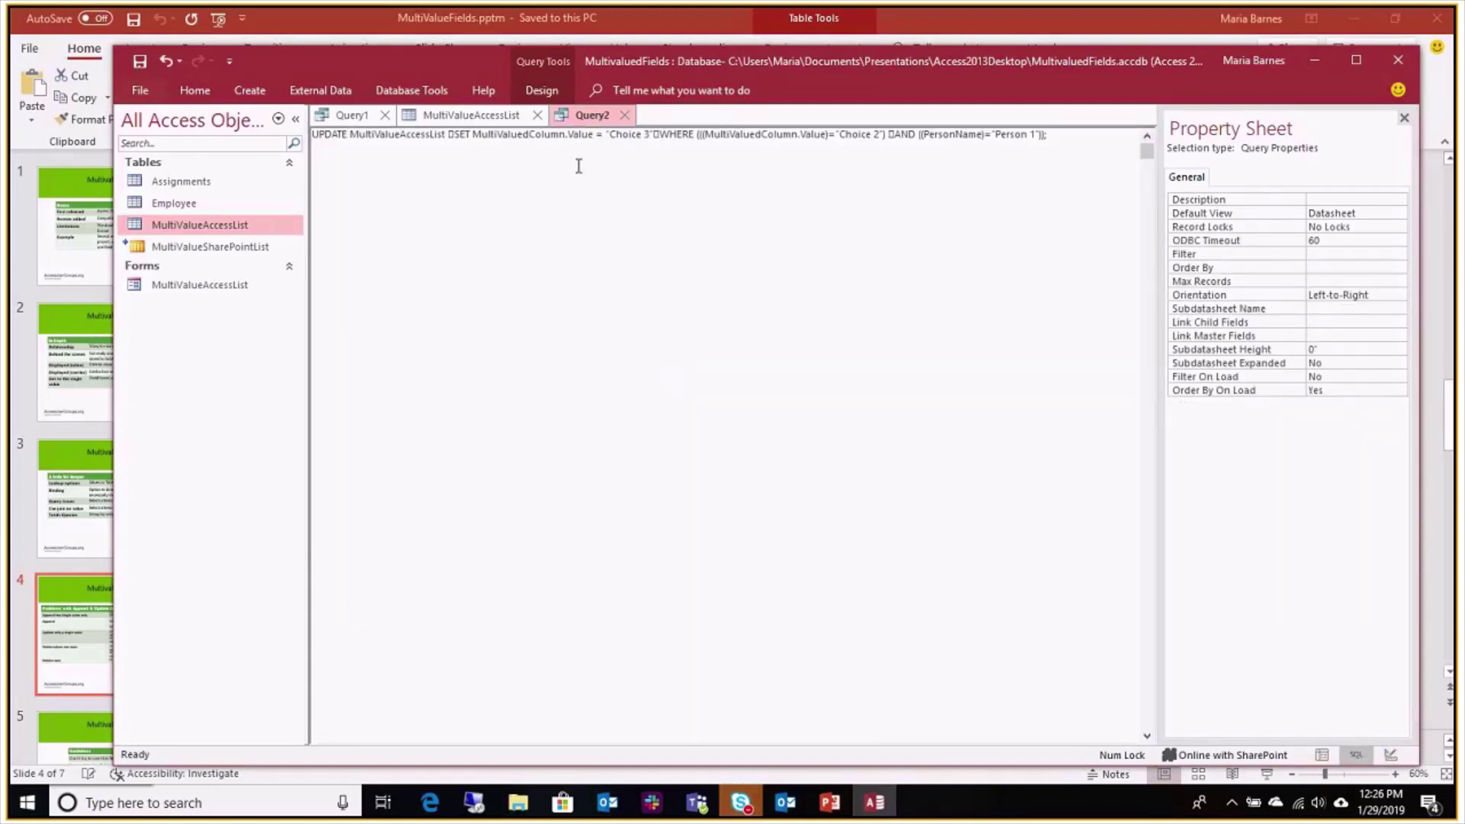
Replace the stray characters in the SQL with line breaks before SET, WHERE and AND, and restore the closing quote after Choice 3
{"action": "left_click", "coordinate": [662, 134]}
{"action": "key", "text": "BackSpace"}
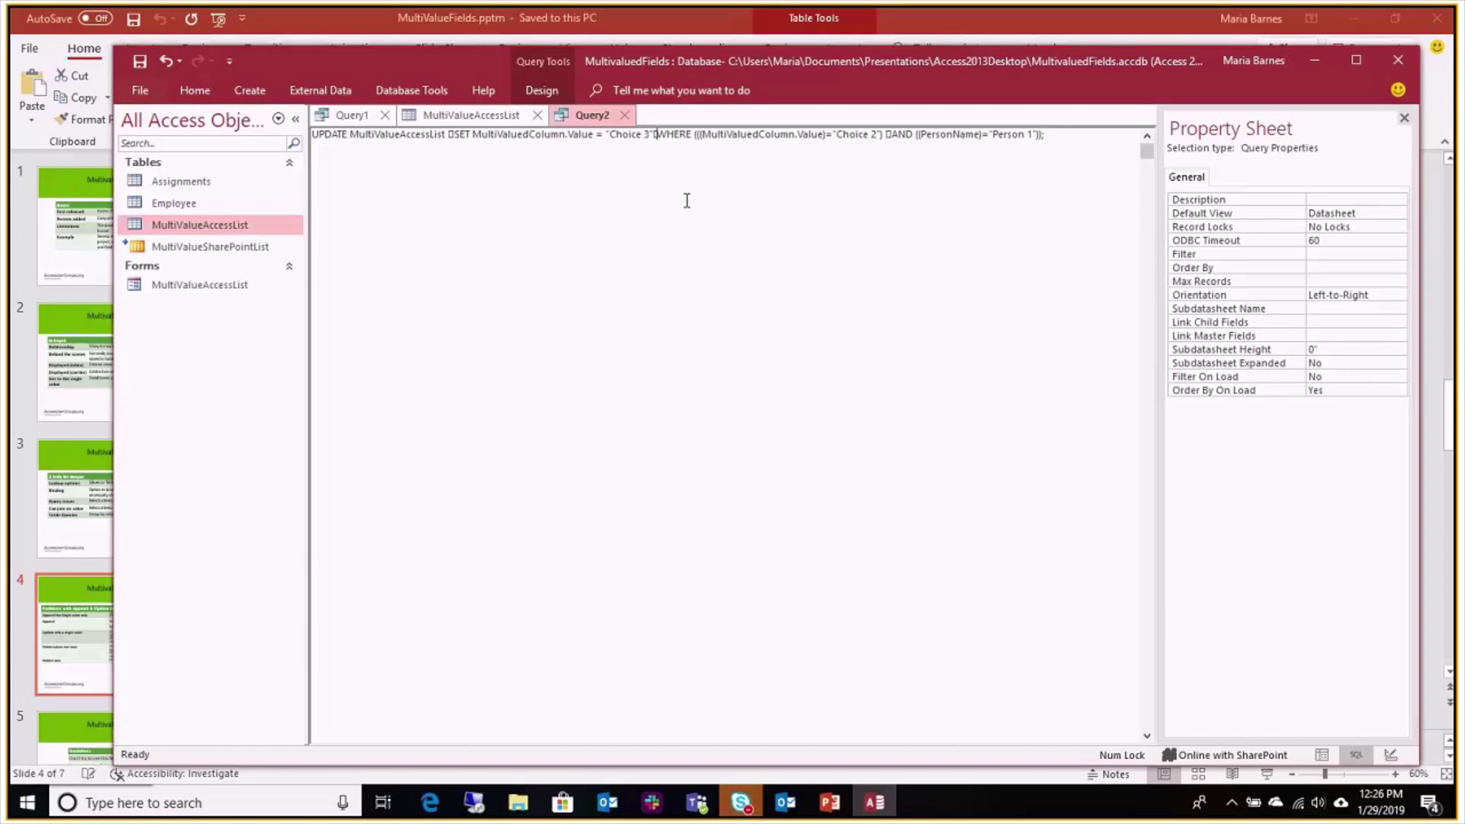
{"action": "key", "text": "Return"}
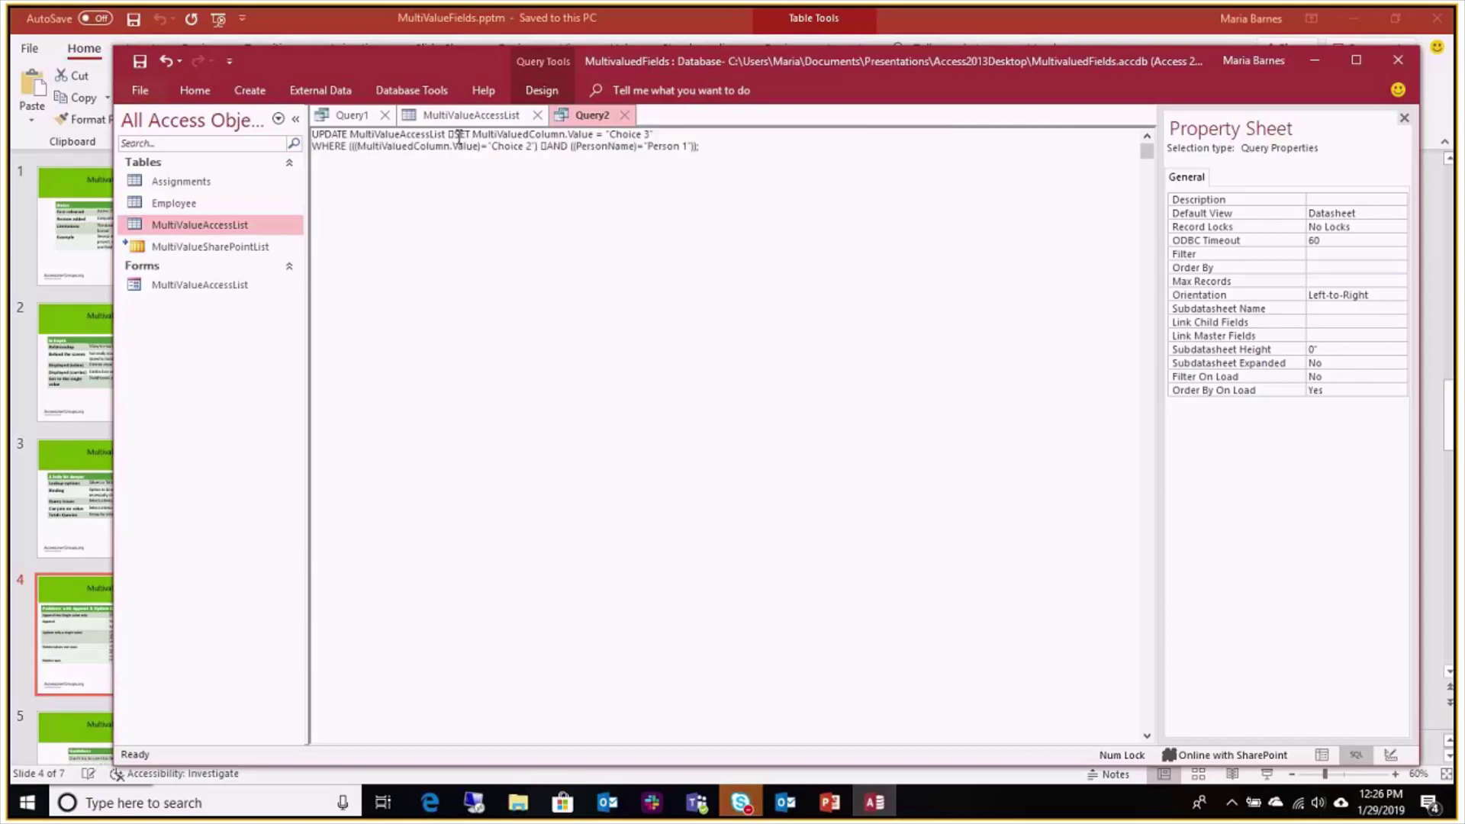
{"action": "key", "text": "BackSpace"}
{"action": "key", "text": "BackSpace"}
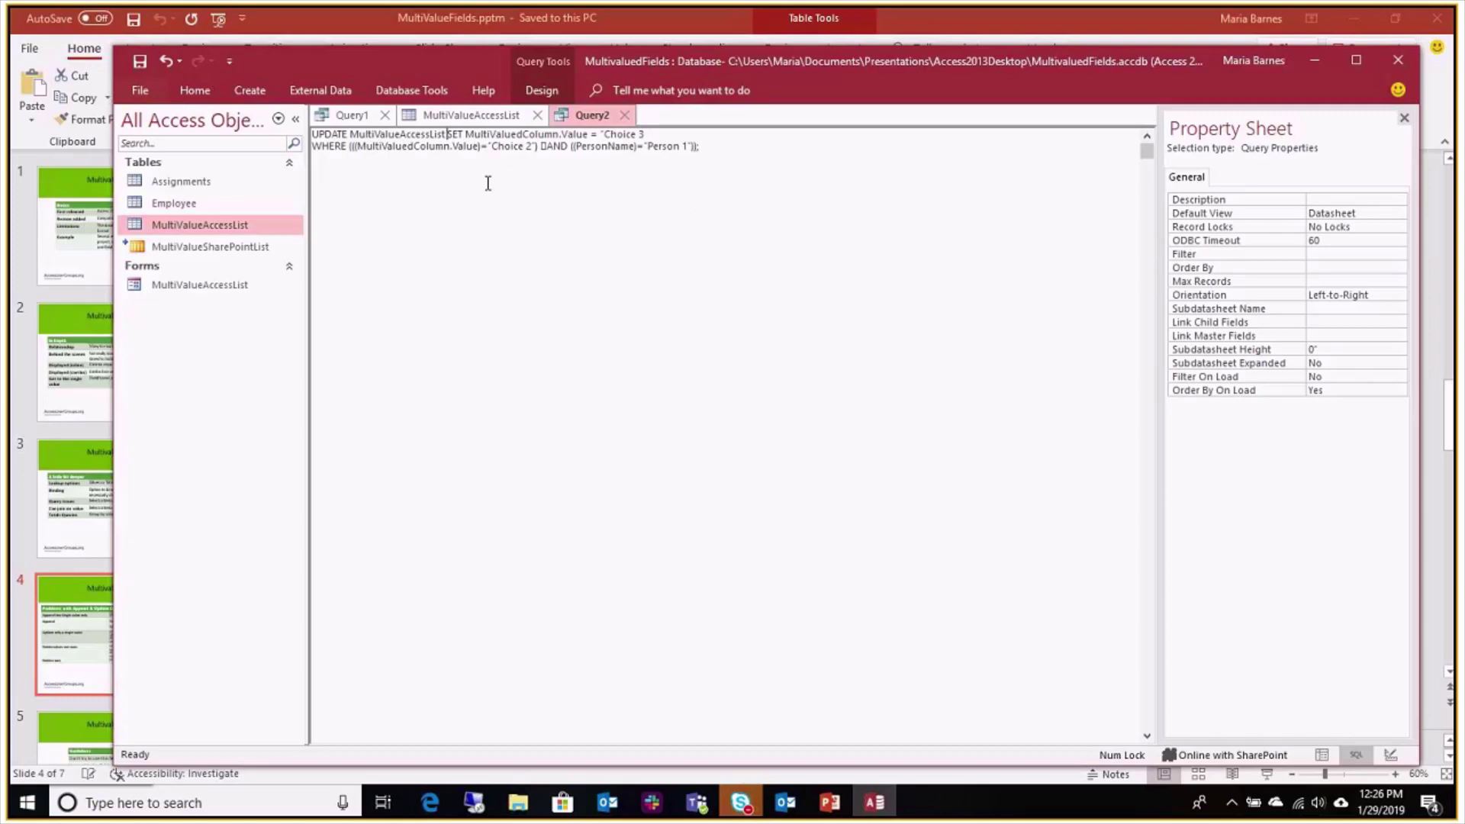
{"action": "key", "text": "Return"}
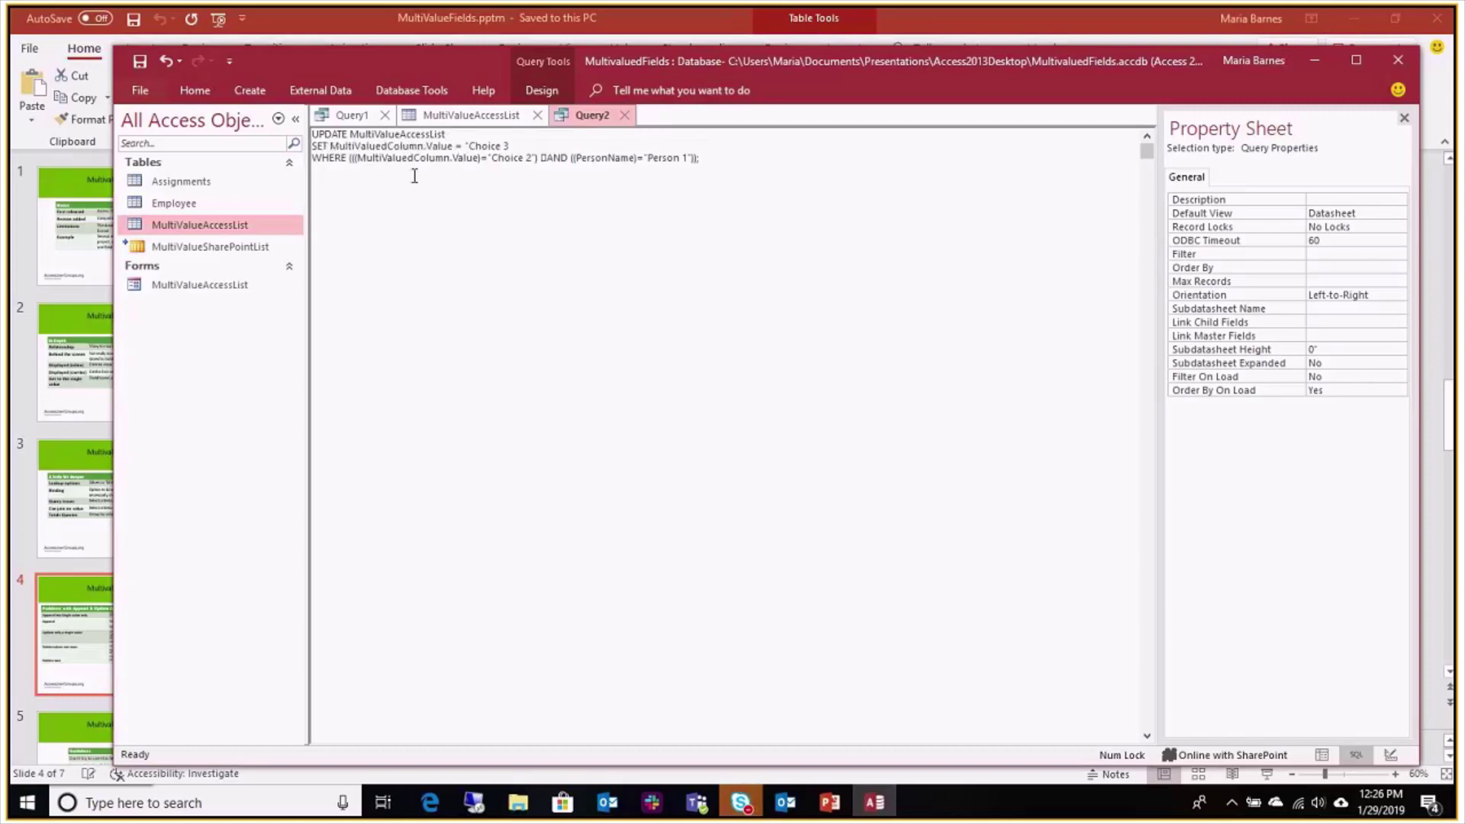
{"action": "left_click", "coordinate": [546, 158]}
{"action": "key", "text": "BackSpace"}
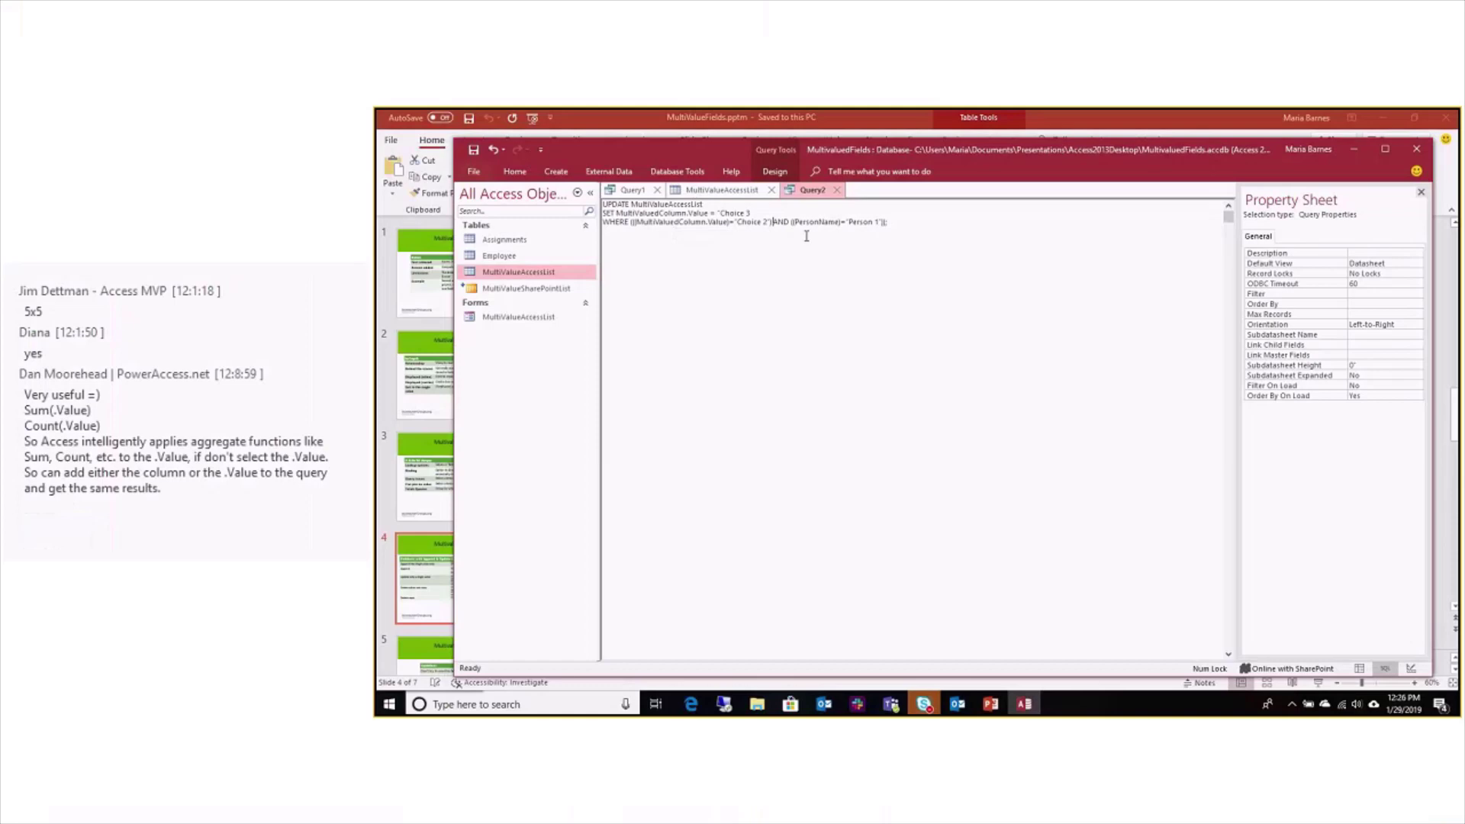
{"action": "key", "text": "Return"}
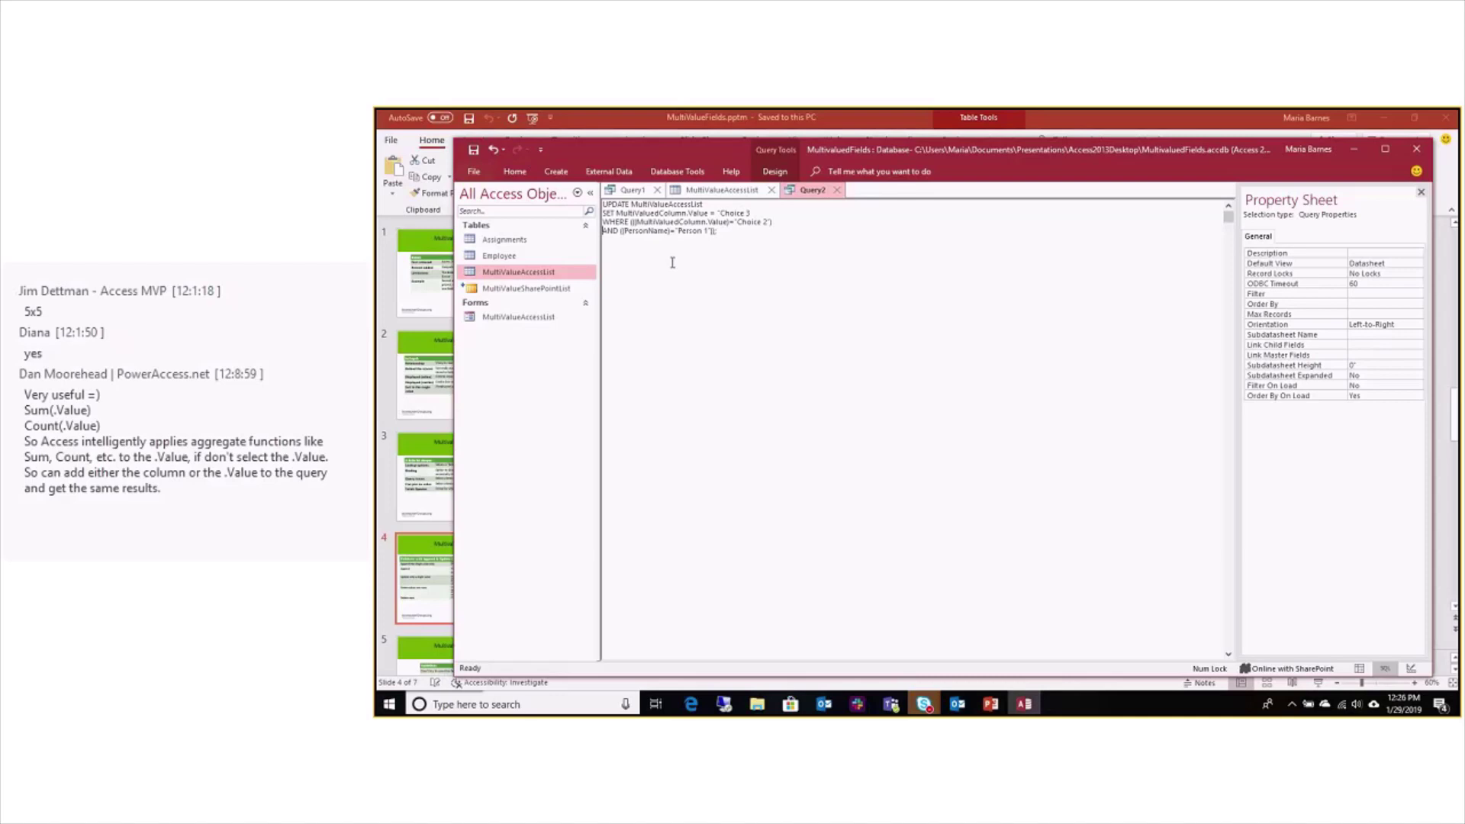
{"action": "left_click", "coordinate": [756, 214]}
Check the MultiValueAccessList table's current values, close Query1 without saving, and return to the Query2 SQL
{"action": "left_click", "coordinate": [713, 193]}
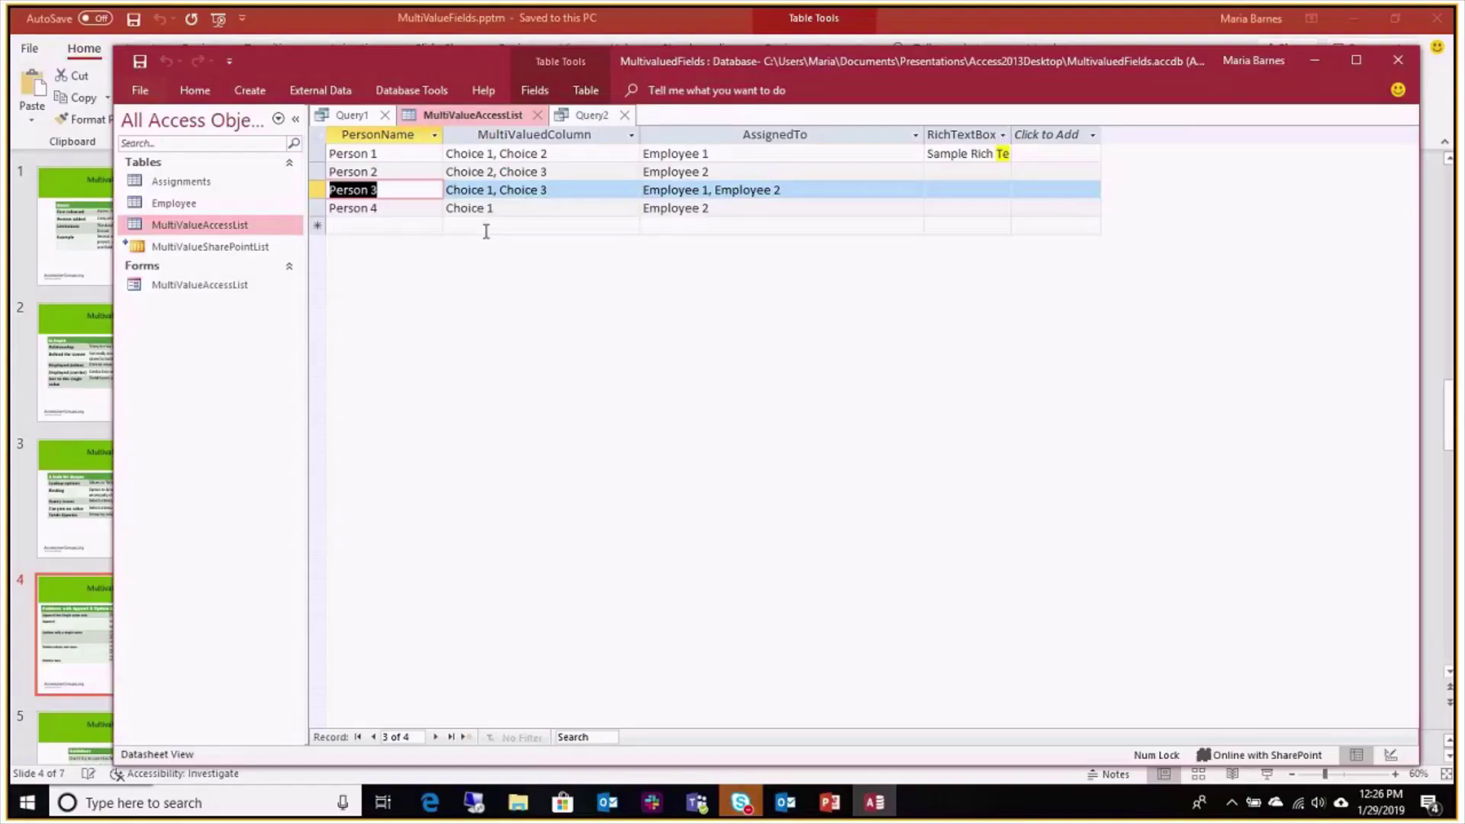
{"action": "left_click", "coordinate": [351, 115]}
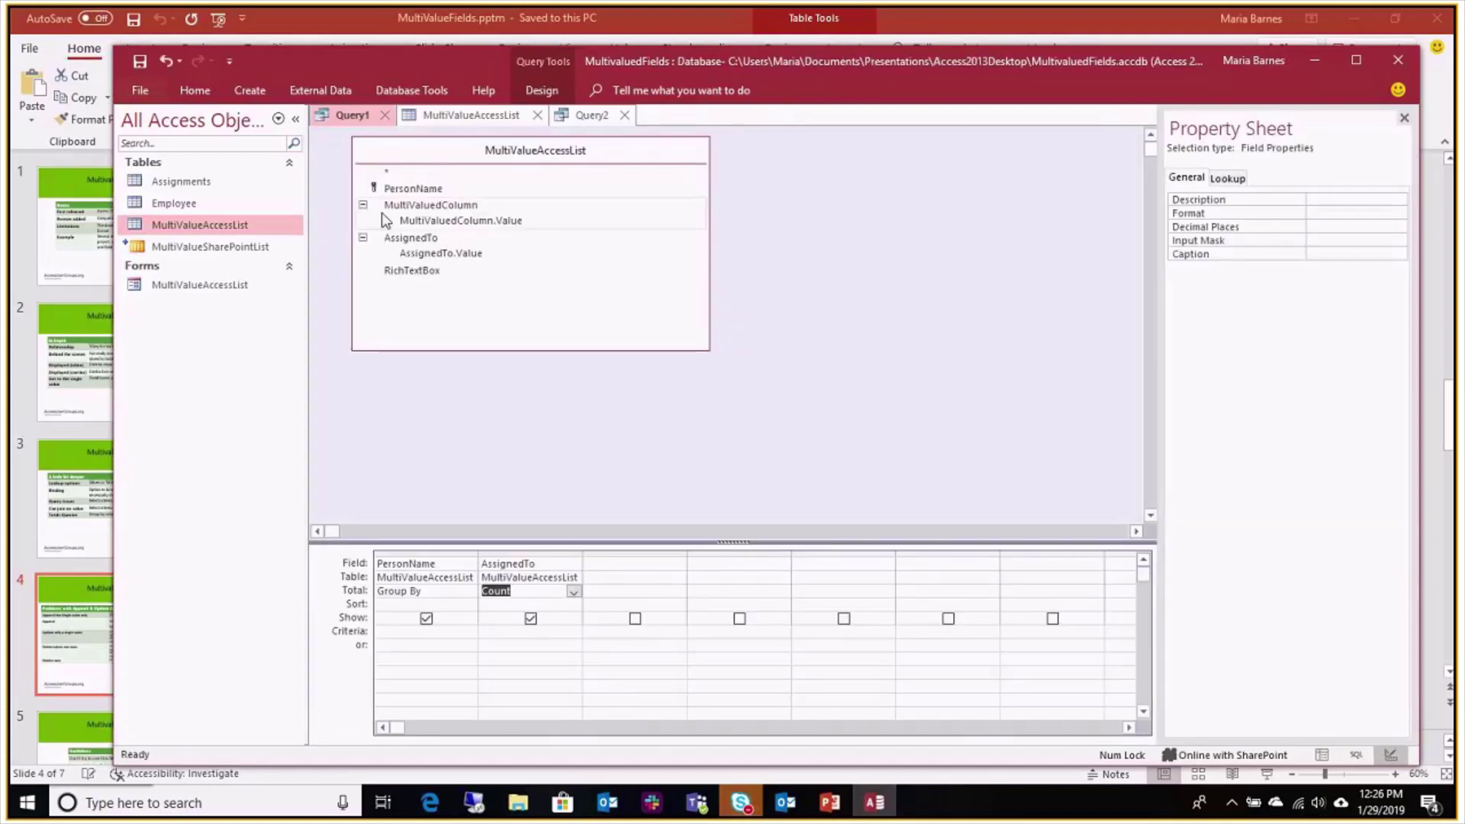
{"action": "left_click", "coordinate": [385, 115]}
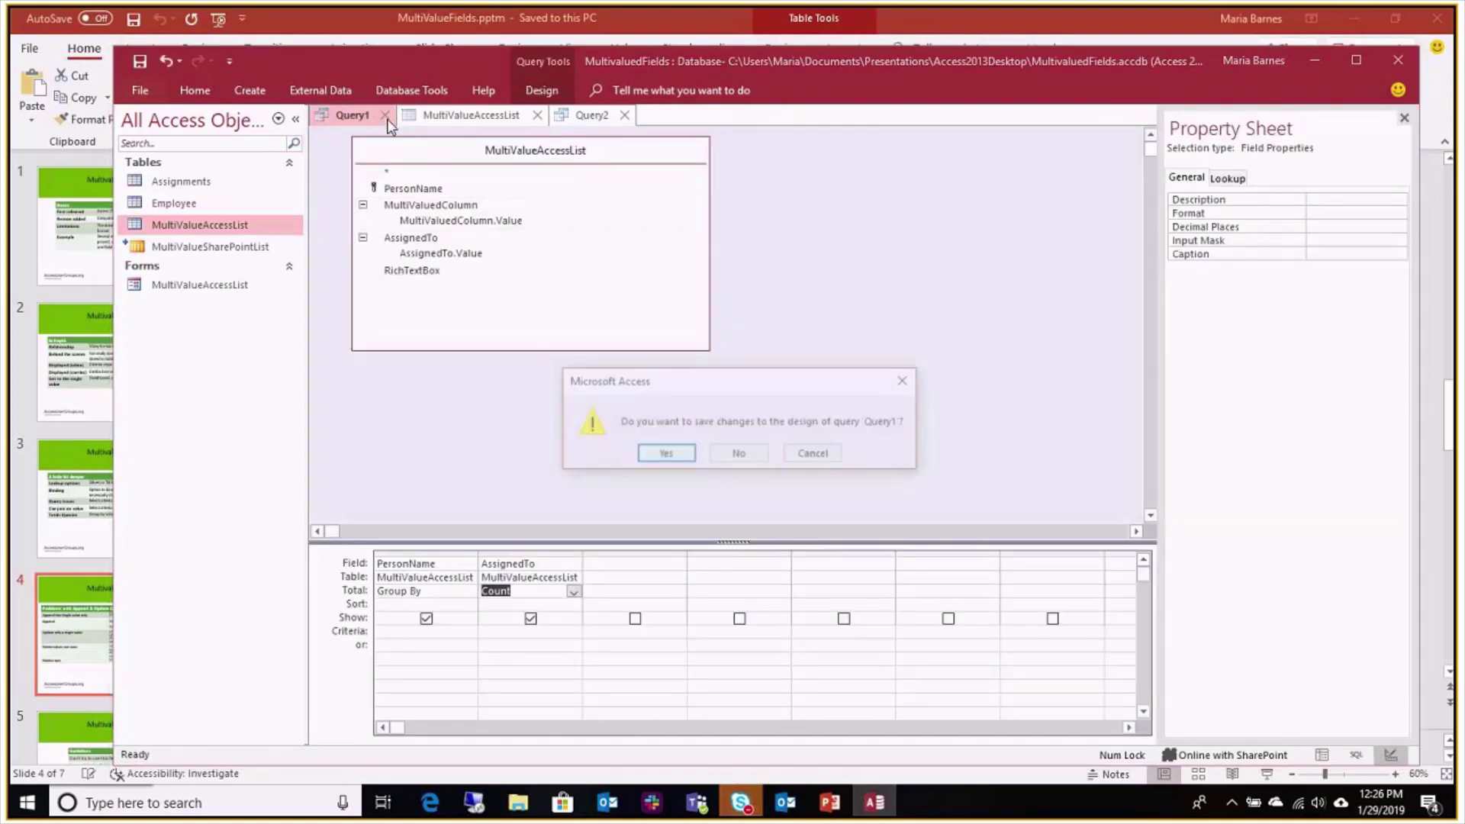
{"action": "left_click", "coordinate": [737, 454]}
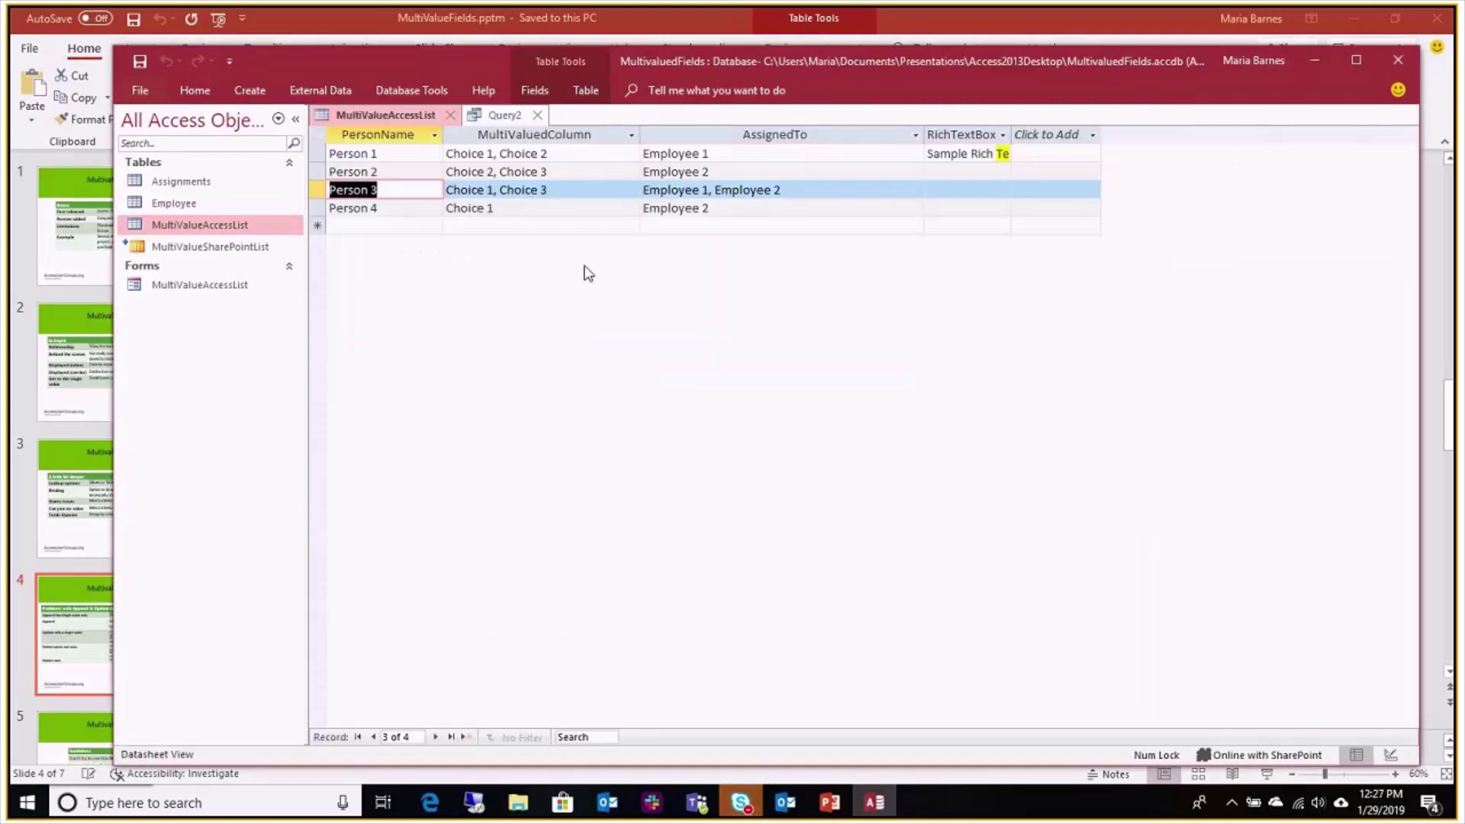
{"action": "left_click", "coordinate": [497, 118]}
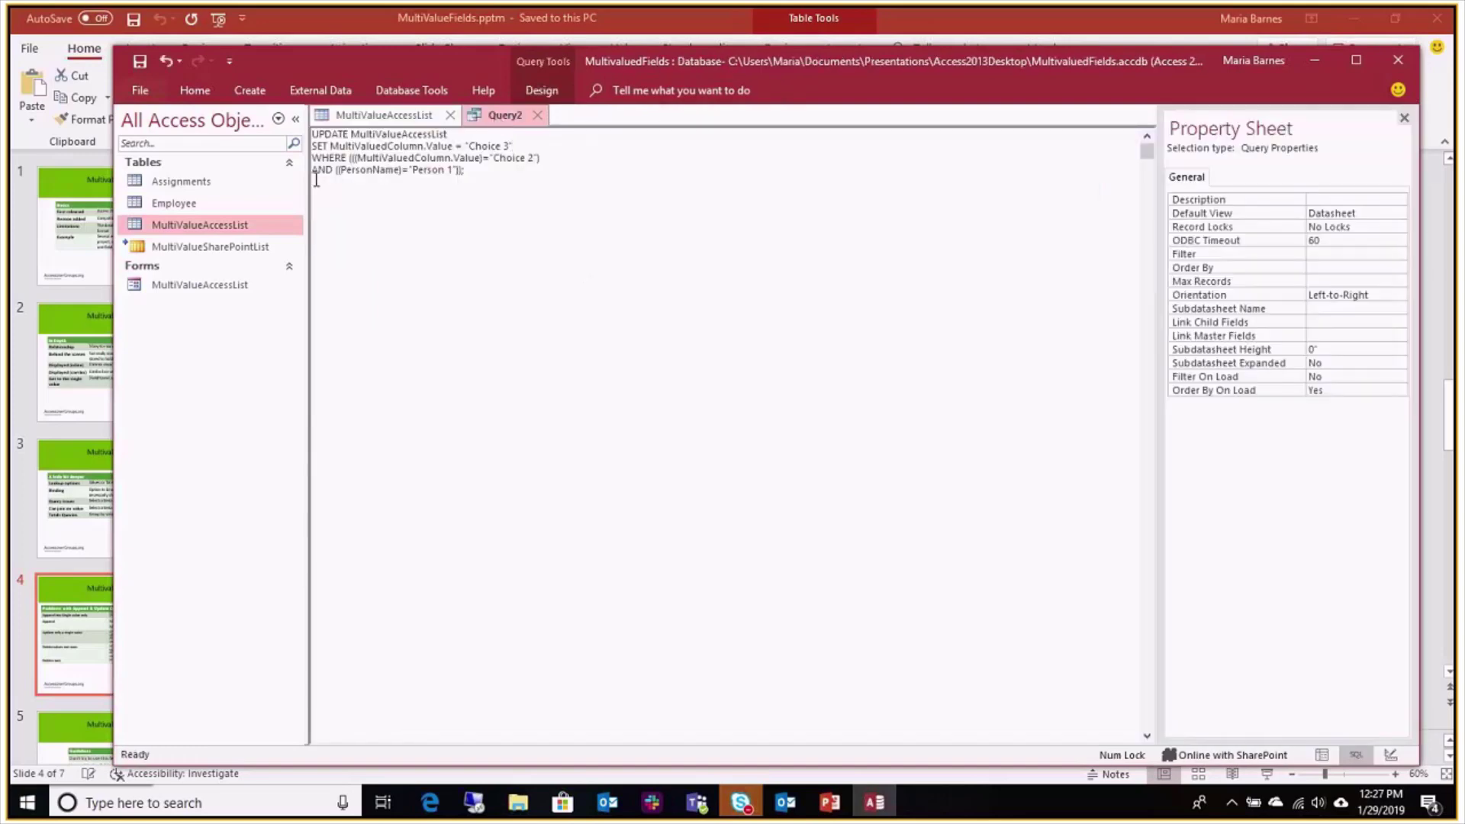
Compare the MultiValuedColumn values of Person 1 and Person 2 in the MultiValueAccessList table with the Query2 SQL
{"action": "left_click", "coordinate": [355, 114]}
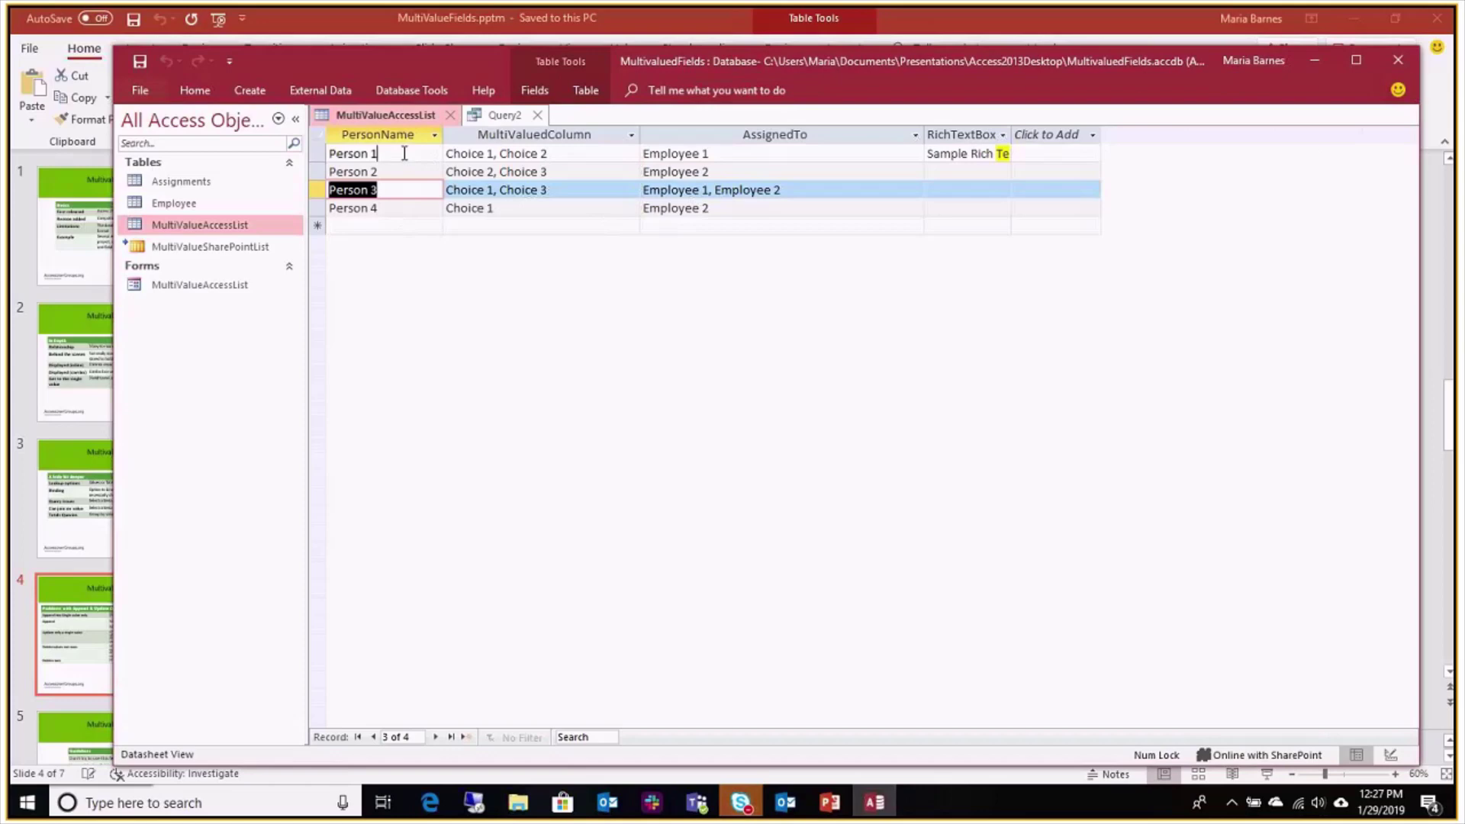
{"action": "left_click", "coordinate": [397, 154]}
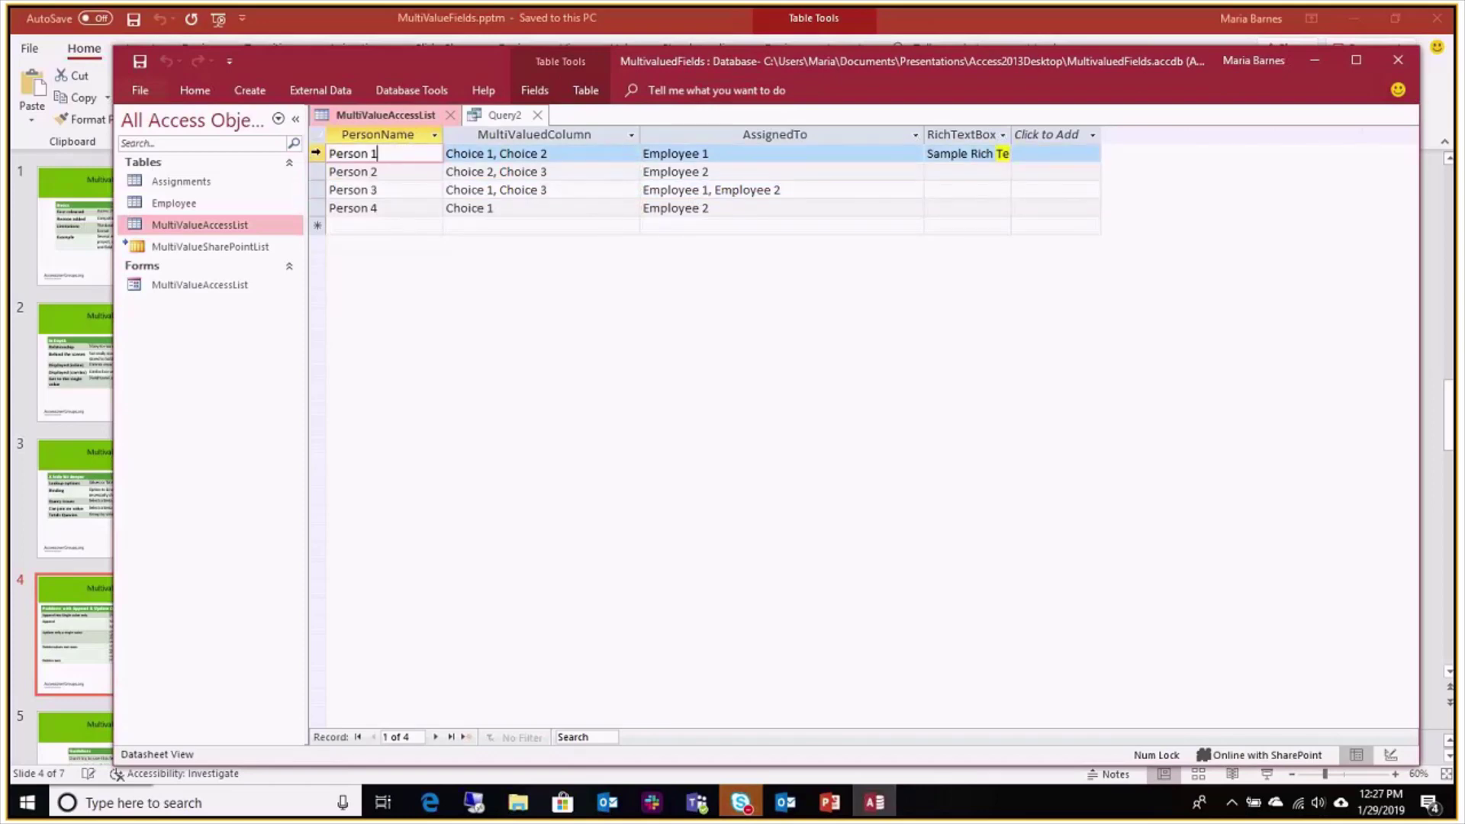
{"action": "left_click", "coordinate": [565, 155]}
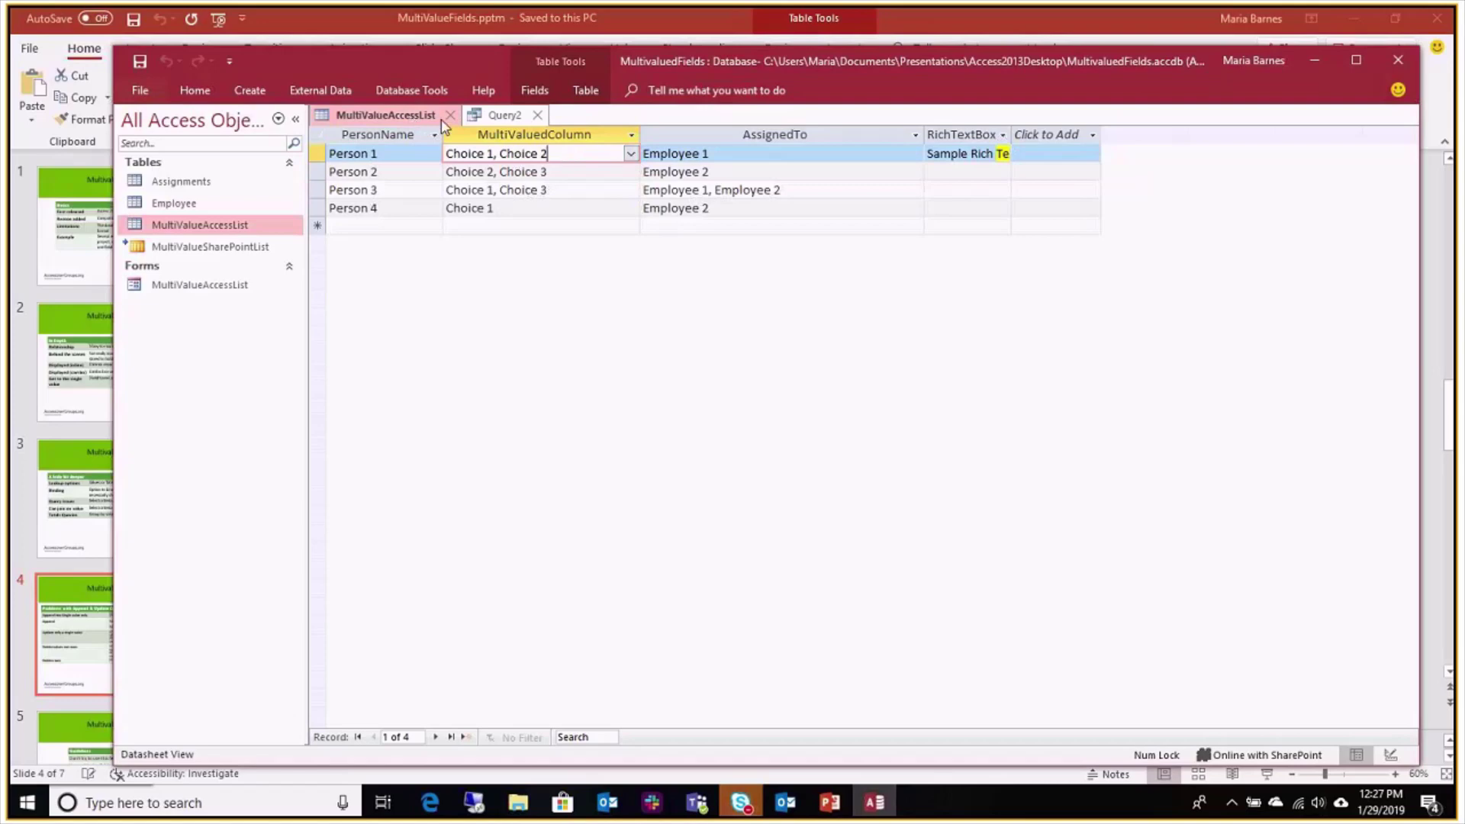
{"action": "left_click", "coordinate": [503, 115]}
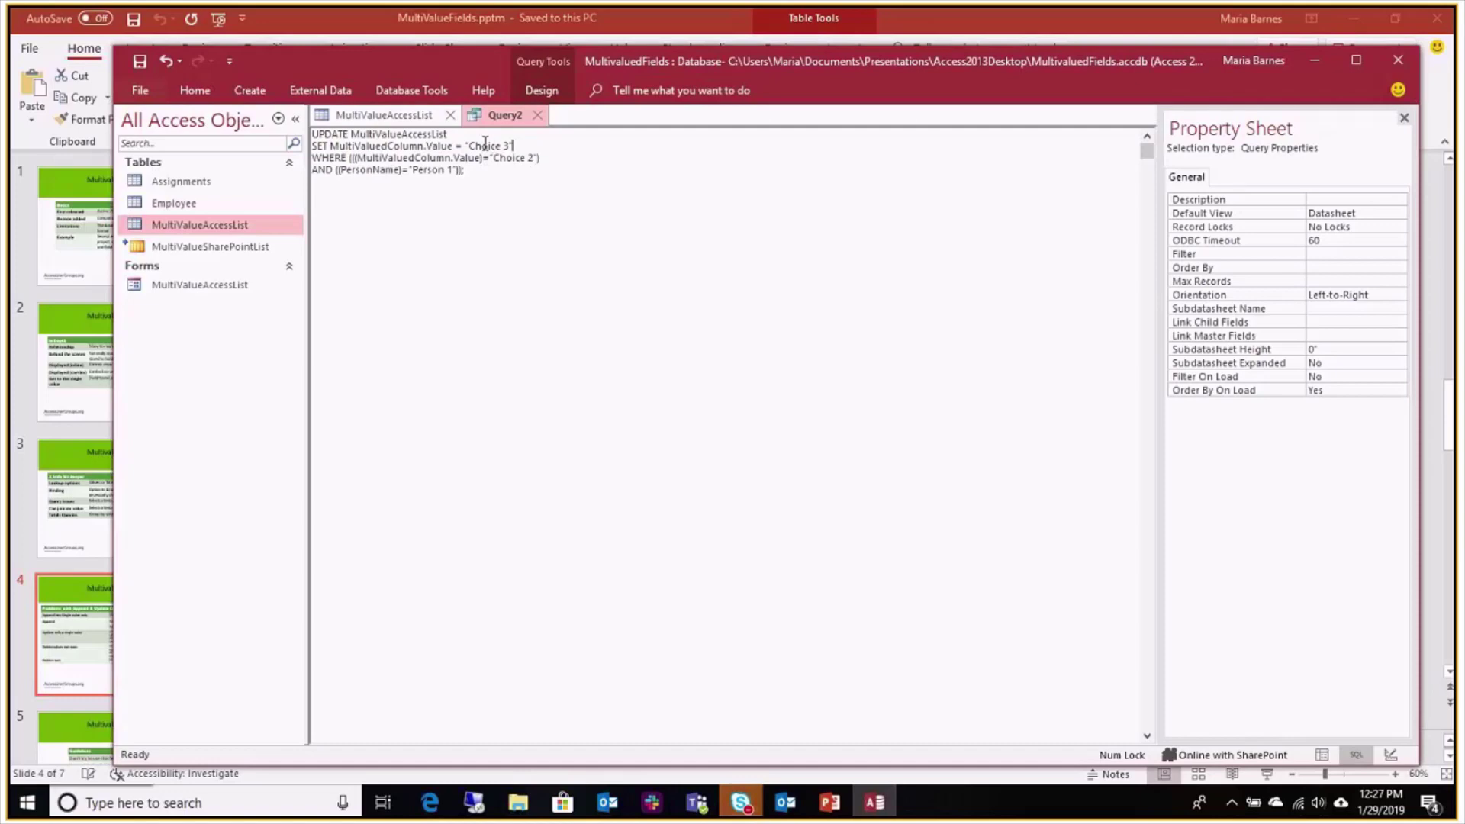
{"action": "left_click", "coordinate": [382, 120]}
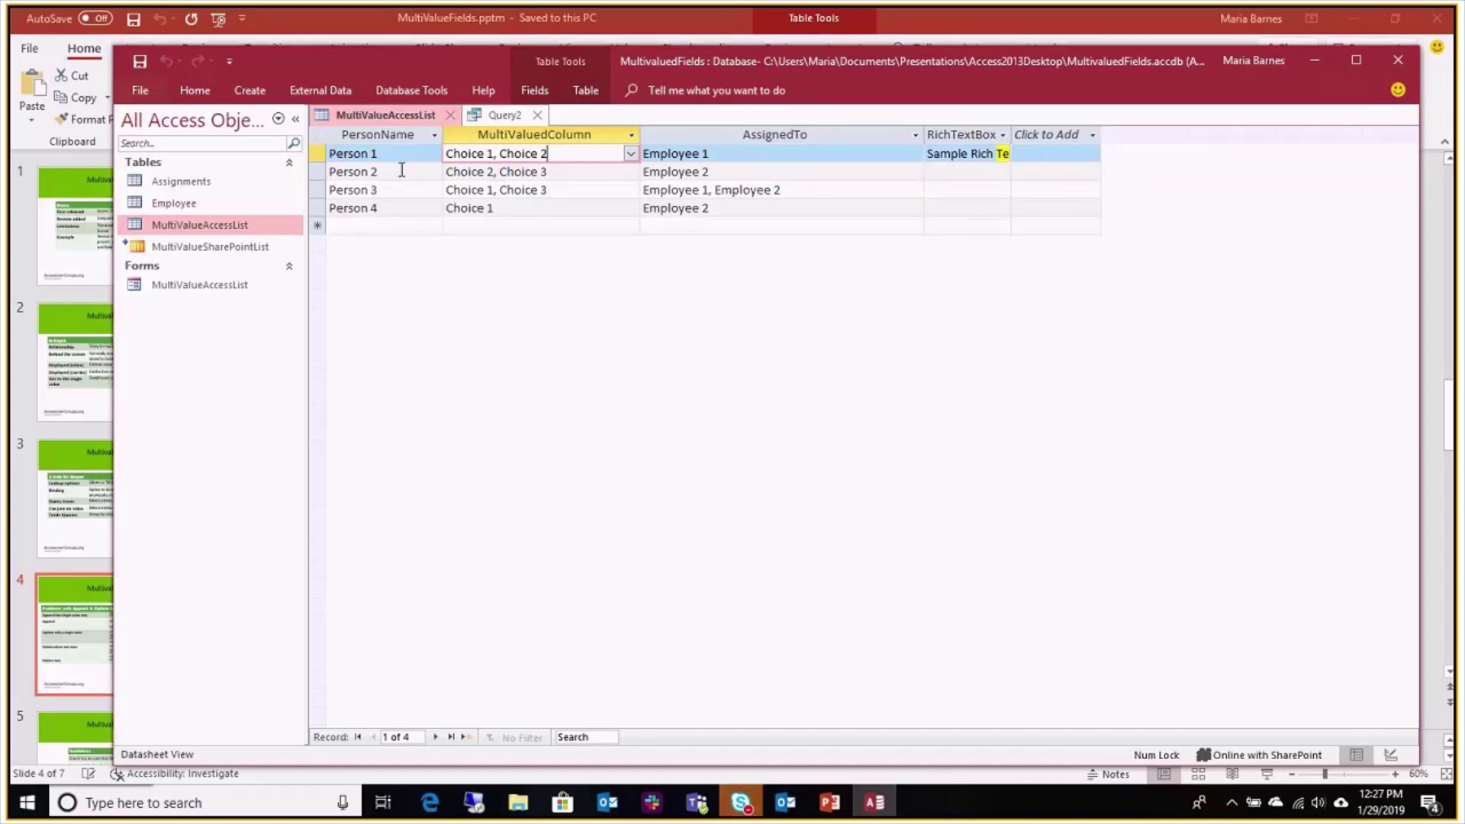
{"action": "left_click", "coordinate": [402, 169]}
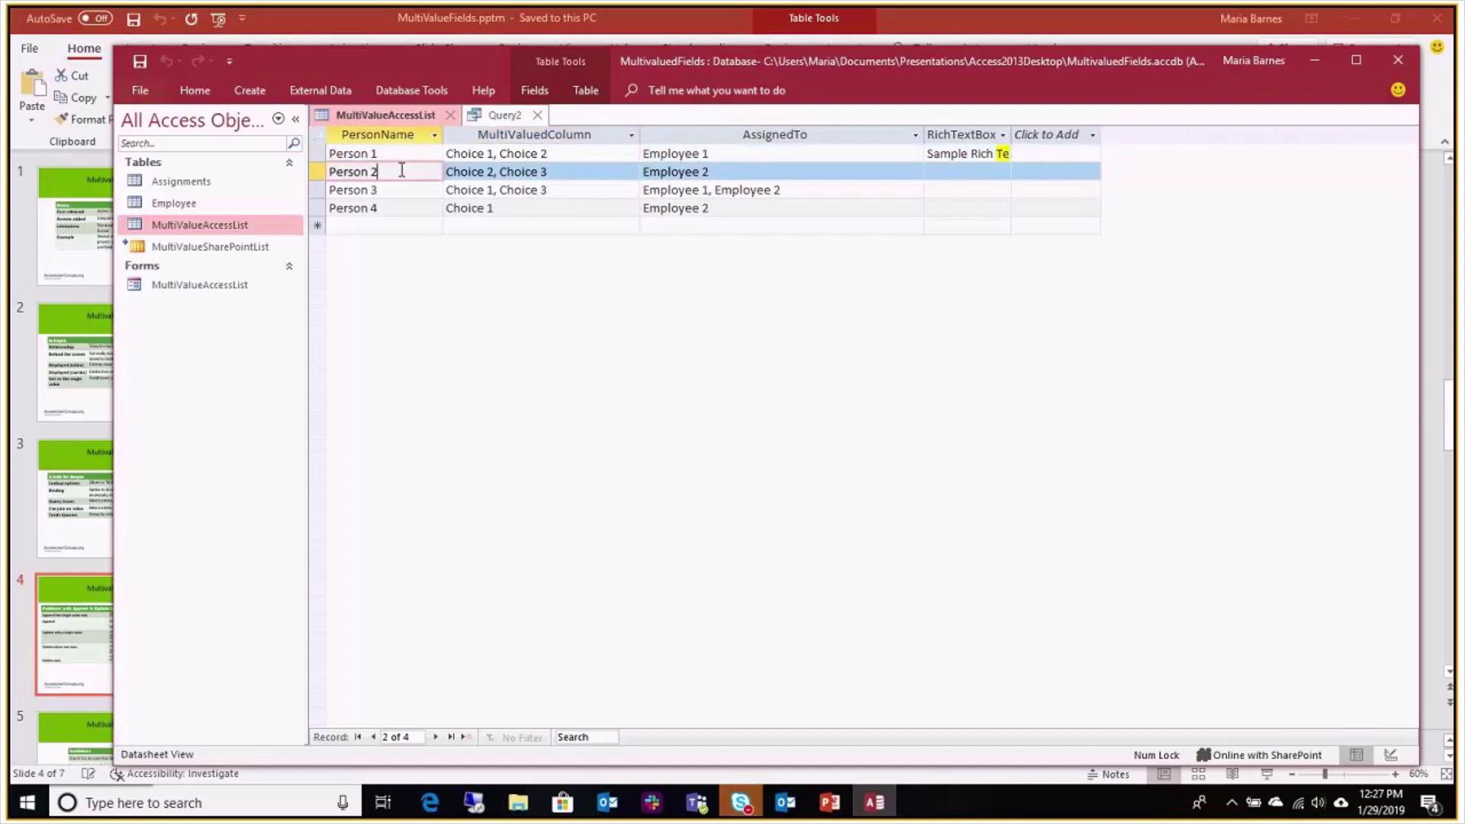
{"action": "left_click", "coordinate": [503, 115]}
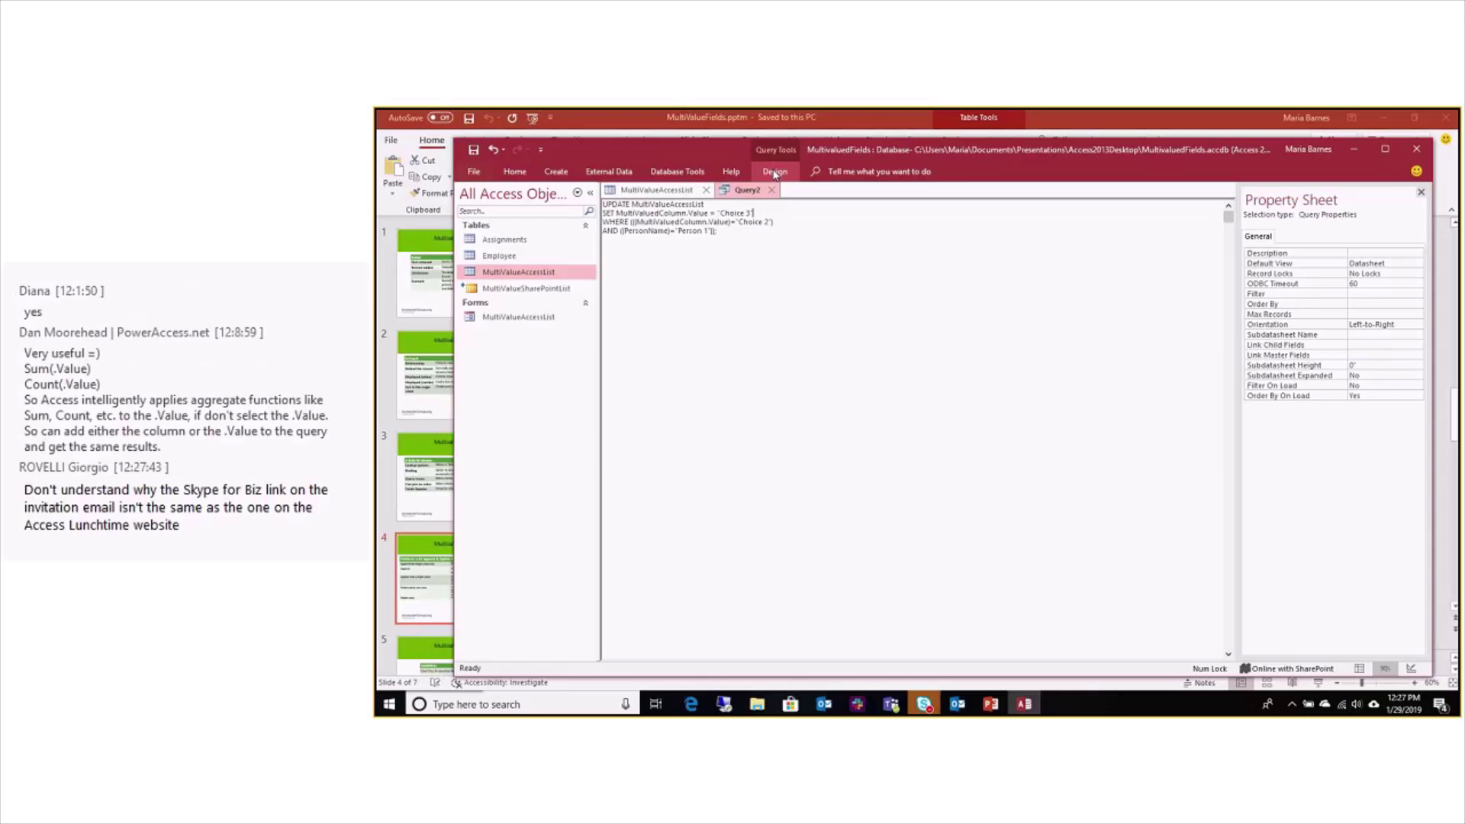
Try to run the update query in Query2
{"action": "left_click", "coordinate": [776, 172]}
{"action": "left_click", "coordinate": [508, 203]}
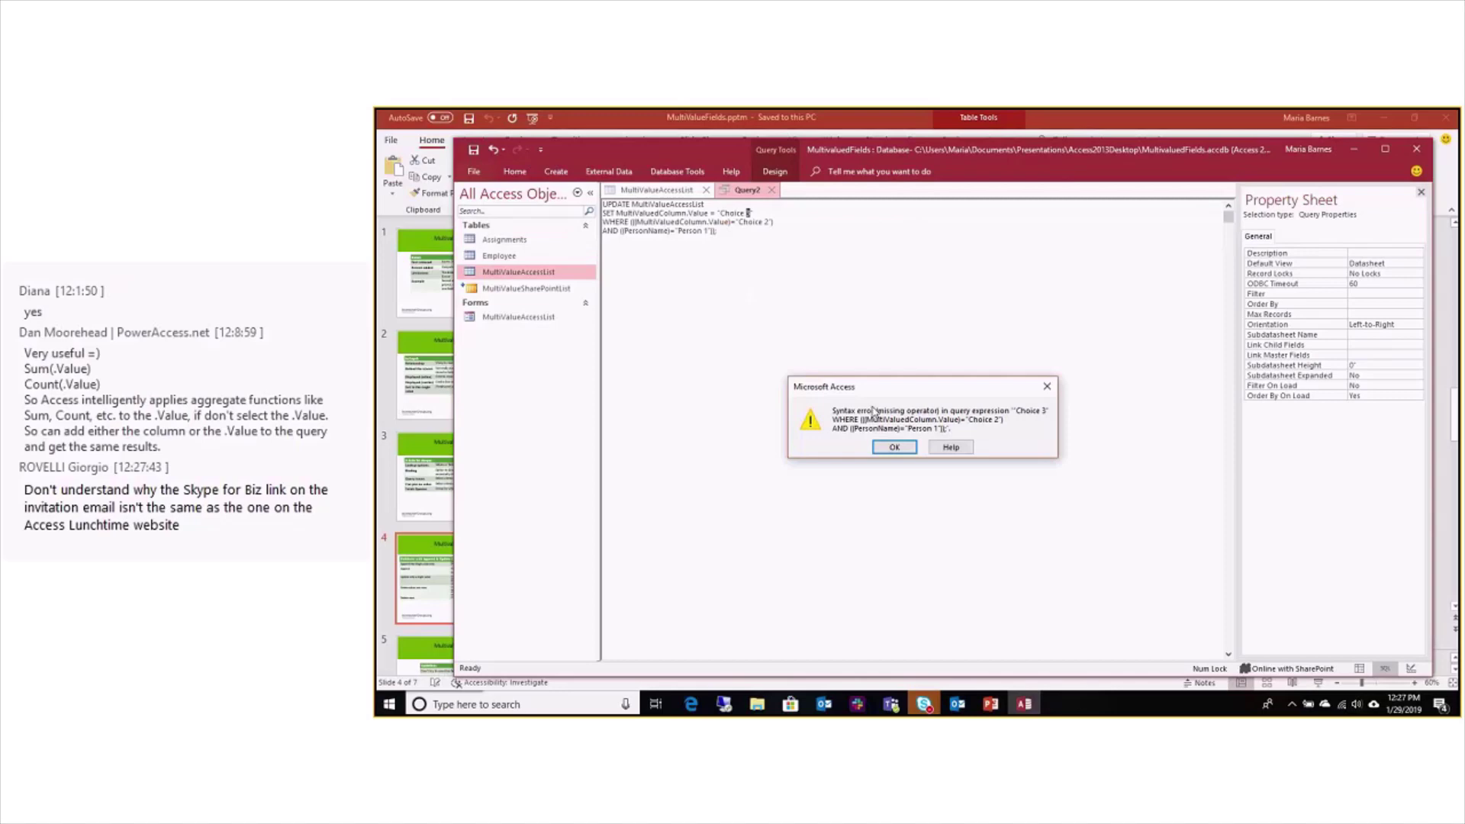
{"action": "left_click", "coordinate": [890, 449]}
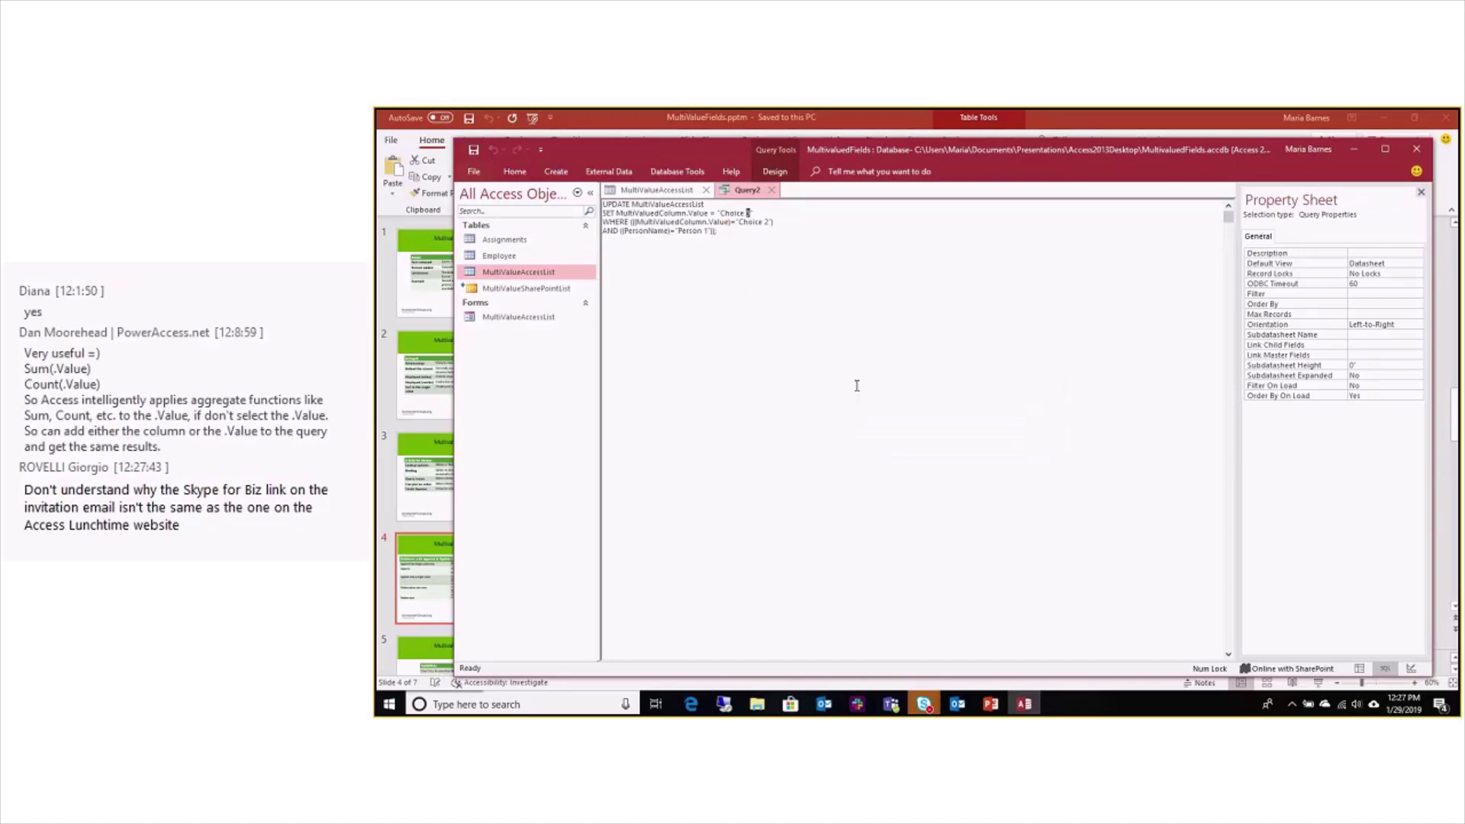
Retype the closing quote after Choice 3 as a straight quotation mark and try to run the update query again
{"action": "left_click", "coordinate": [741, 226]}
{"action": "left_click", "coordinate": [757, 214]}
{"action": "key", "text": "BackSpace"}
{"action": "type", "text": "\""}
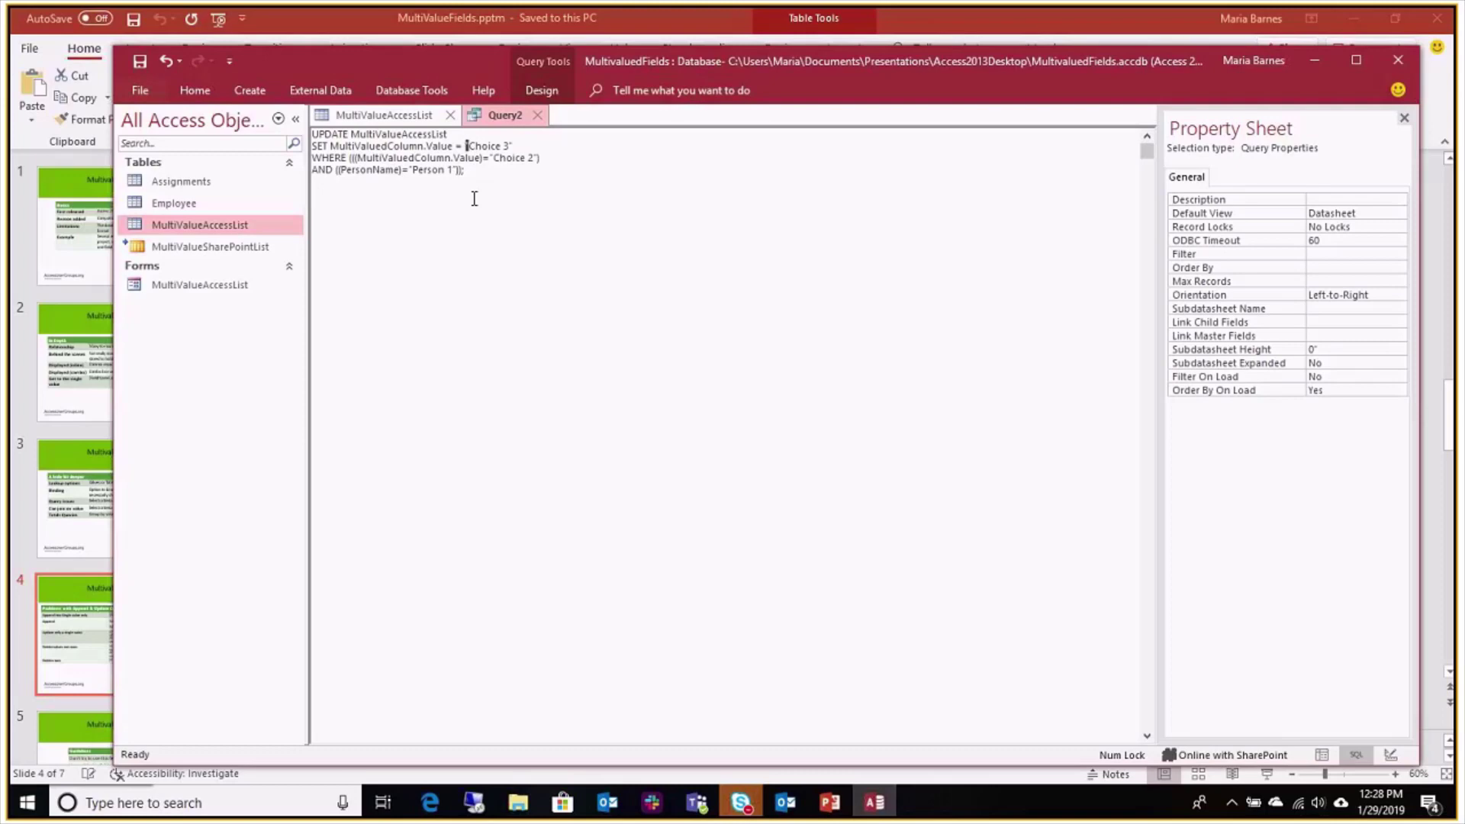
{"action": "key", "text": "Right"}
{"action": "key", "text": "Right"}
{"action": "key", "text": "shift+Right"}
{"action": "type", "text": "\""}
{"action": "left_click", "coordinate": [540, 90]}
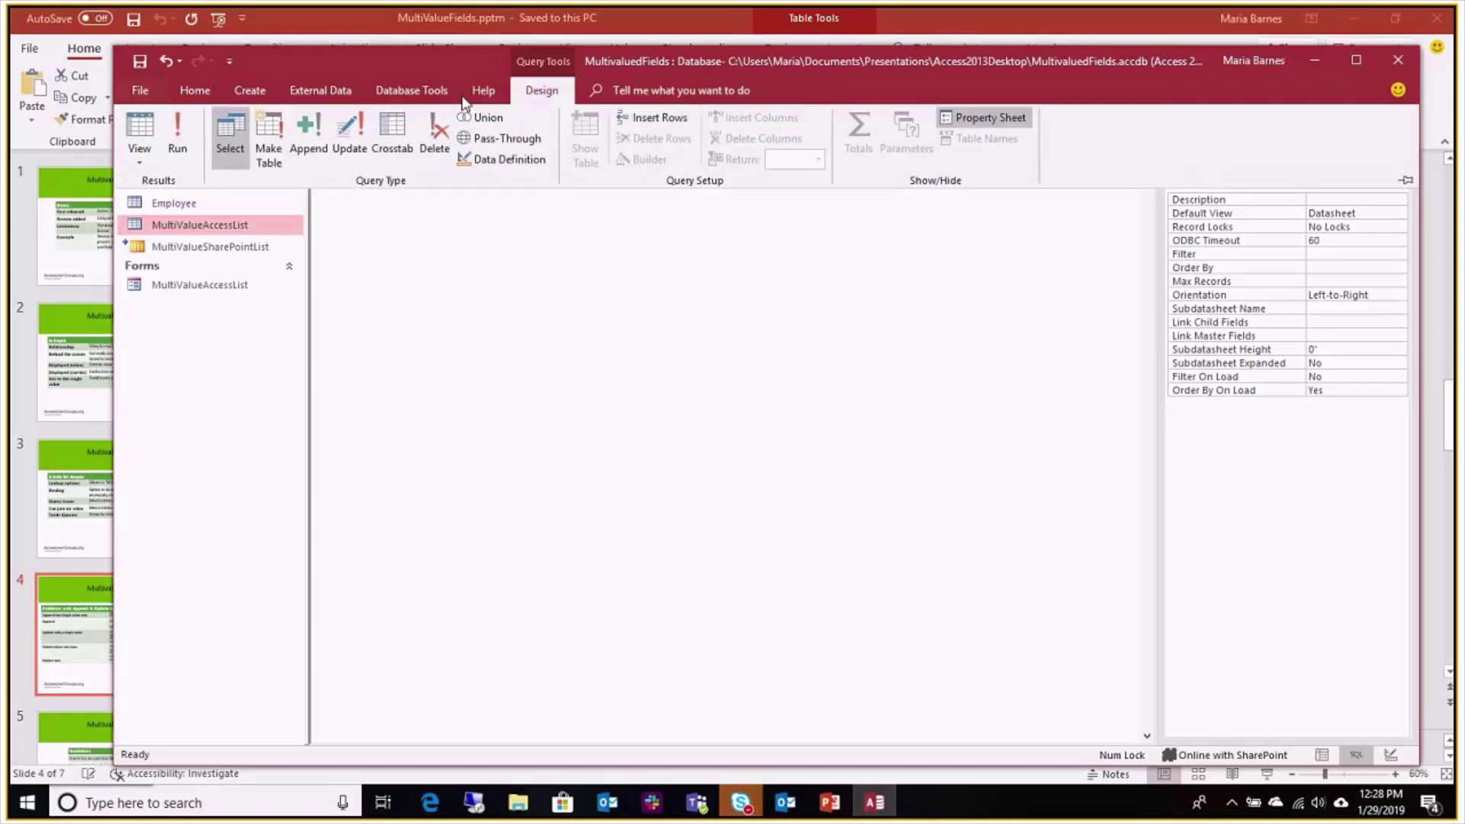
{"action": "left_click", "coordinate": [181, 131]}
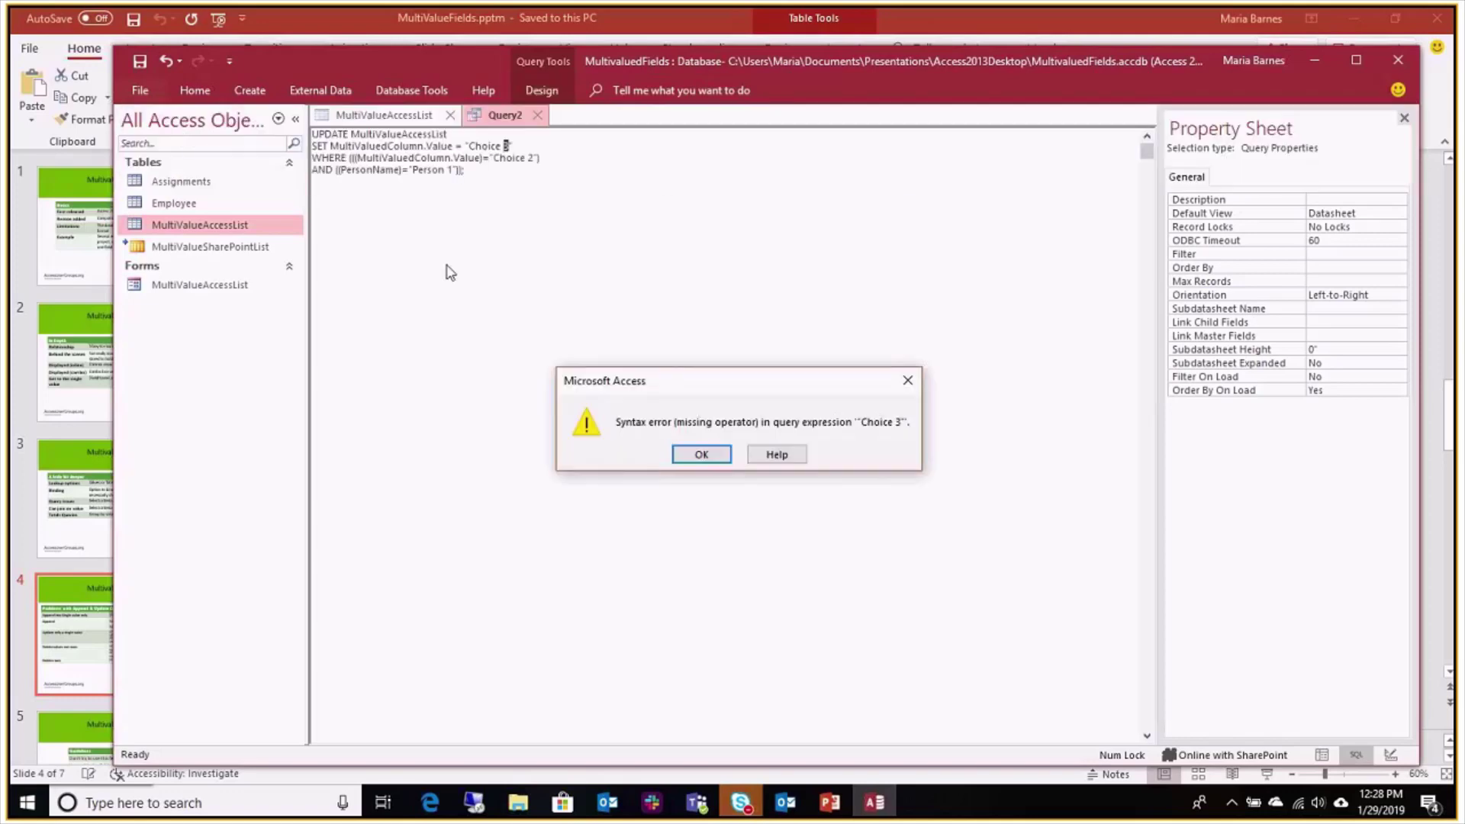
{"action": "left_click", "coordinate": [711, 459]}
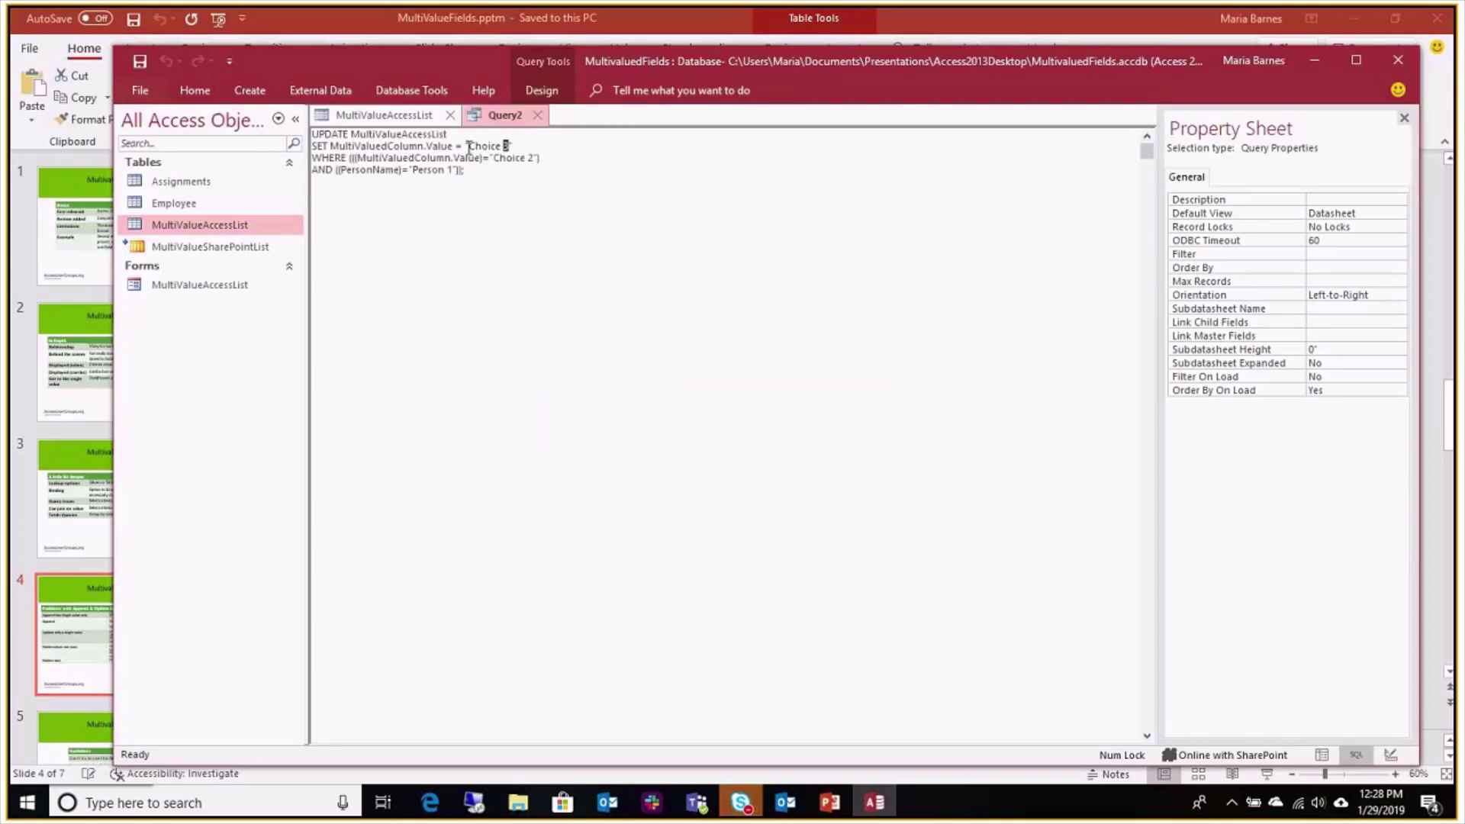
Replace the opening quote before Choice 3 with a straight quotation mark and try to run the corrected update
{"action": "left_click", "coordinate": [468, 145]}
{"action": "key", "text": "BackSpace"}
{"action": "type", "text": "\""}
{"action": "left_click", "coordinate": [517, 147]}
{"action": "key", "text": "BackSpace"}
{"action": "left_click", "coordinate": [537, 95]}
{"action": "left_click", "coordinate": [173, 129]}
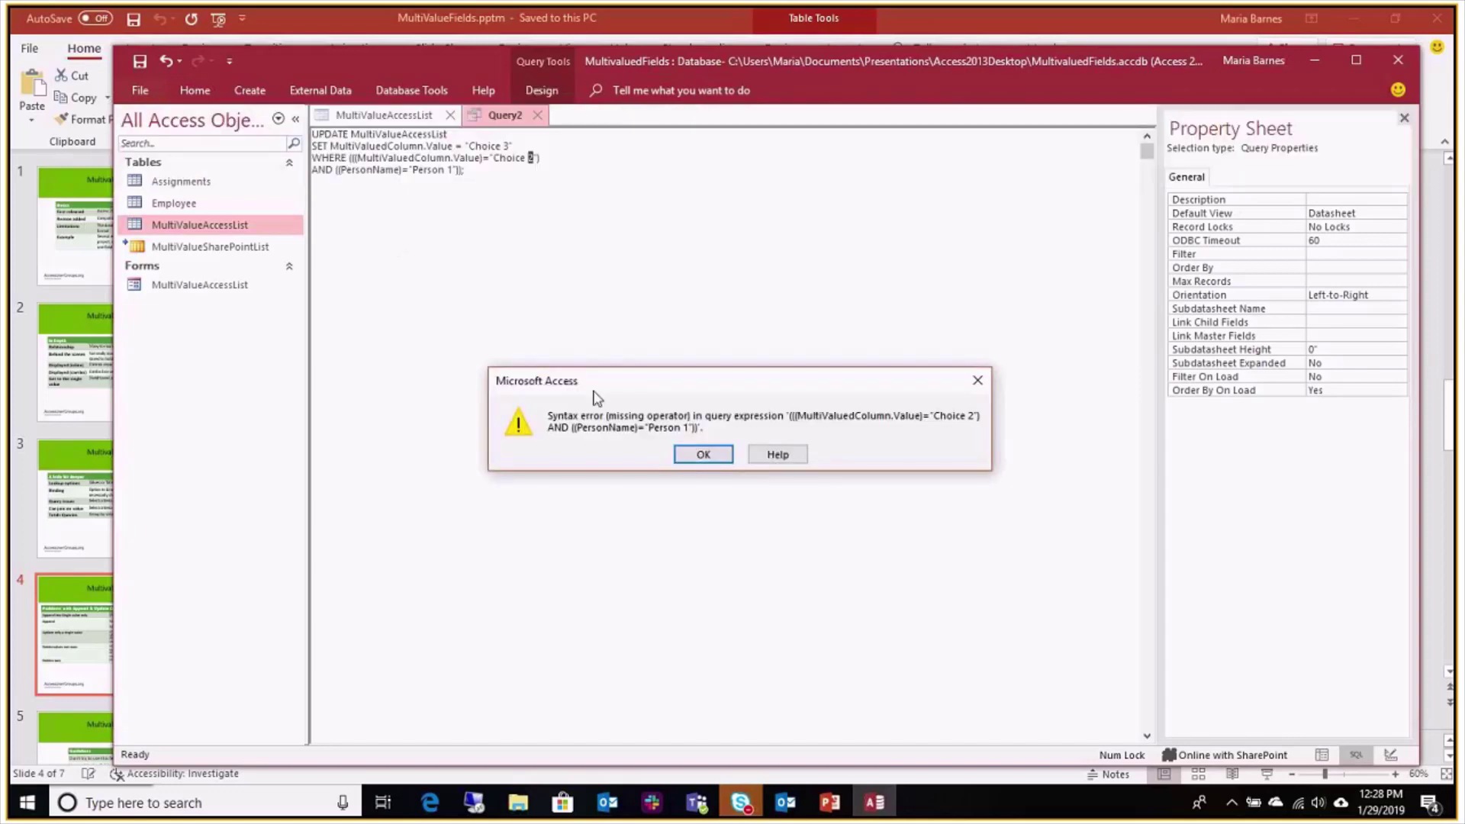
{"action": "left_click", "coordinate": [696, 455]}
Replace the quotes around Choice 2 and Person 1 in the WHERE and AND lines with straight quotation marks
{"action": "left_click", "coordinate": [493, 158]}
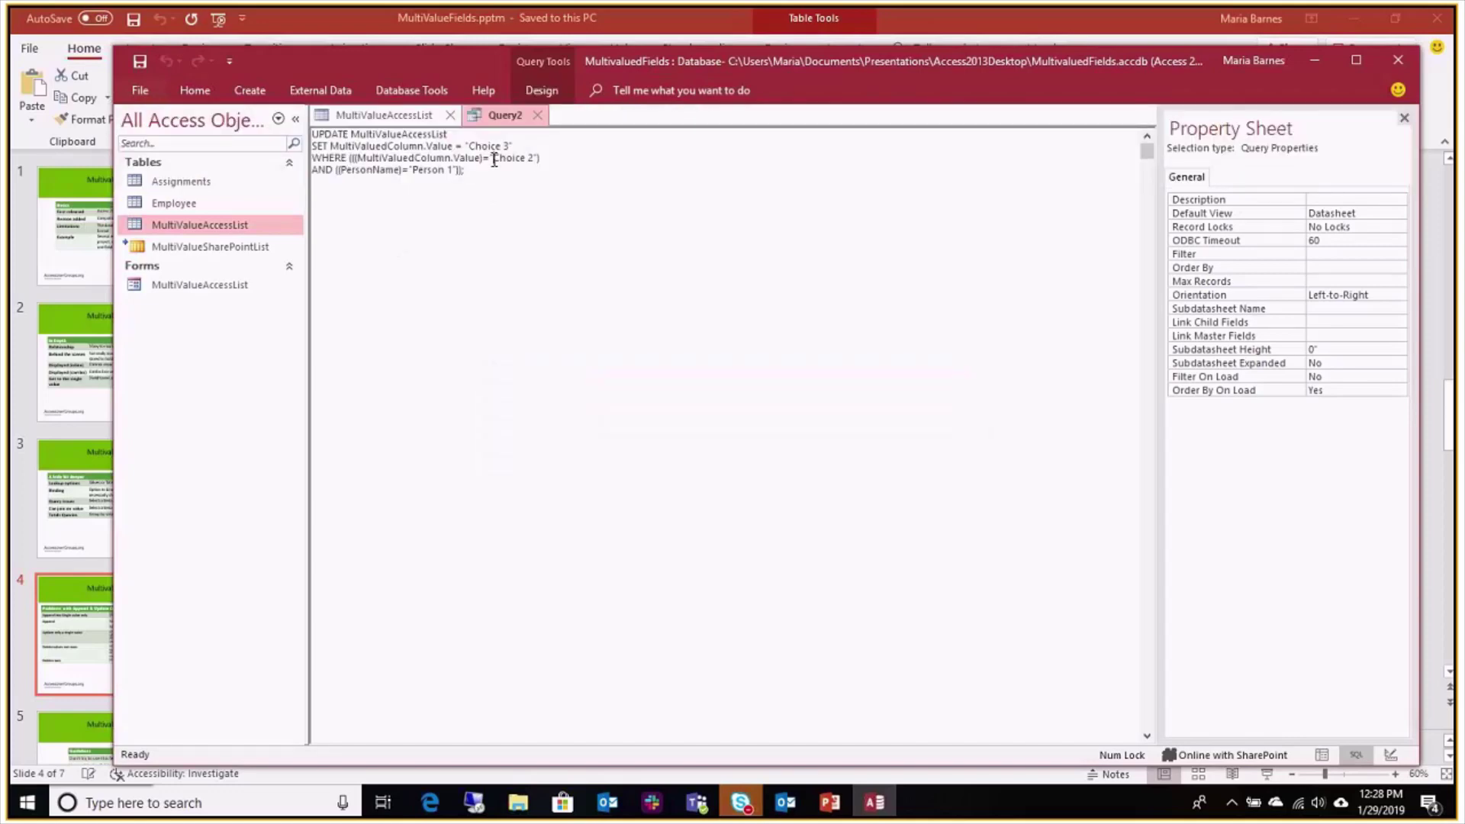
{"action": "key", "text": "BackSpace"}
{"action": "type", "text": "\""}
{"action": "left_click", "coordinate": [536, 160]}
{"action": "type", "text": "\")"}
{"action": "left_click", "coordinate": [459, 170]}
{"action": "key", "text": "BackSpace"}
{"action": "type", "text": "\""}
Run the update query, accept the row update, and check Person 1's values in the MultiValueAccessList table
{"action": "left_click", "coordinate": [543, 91]}
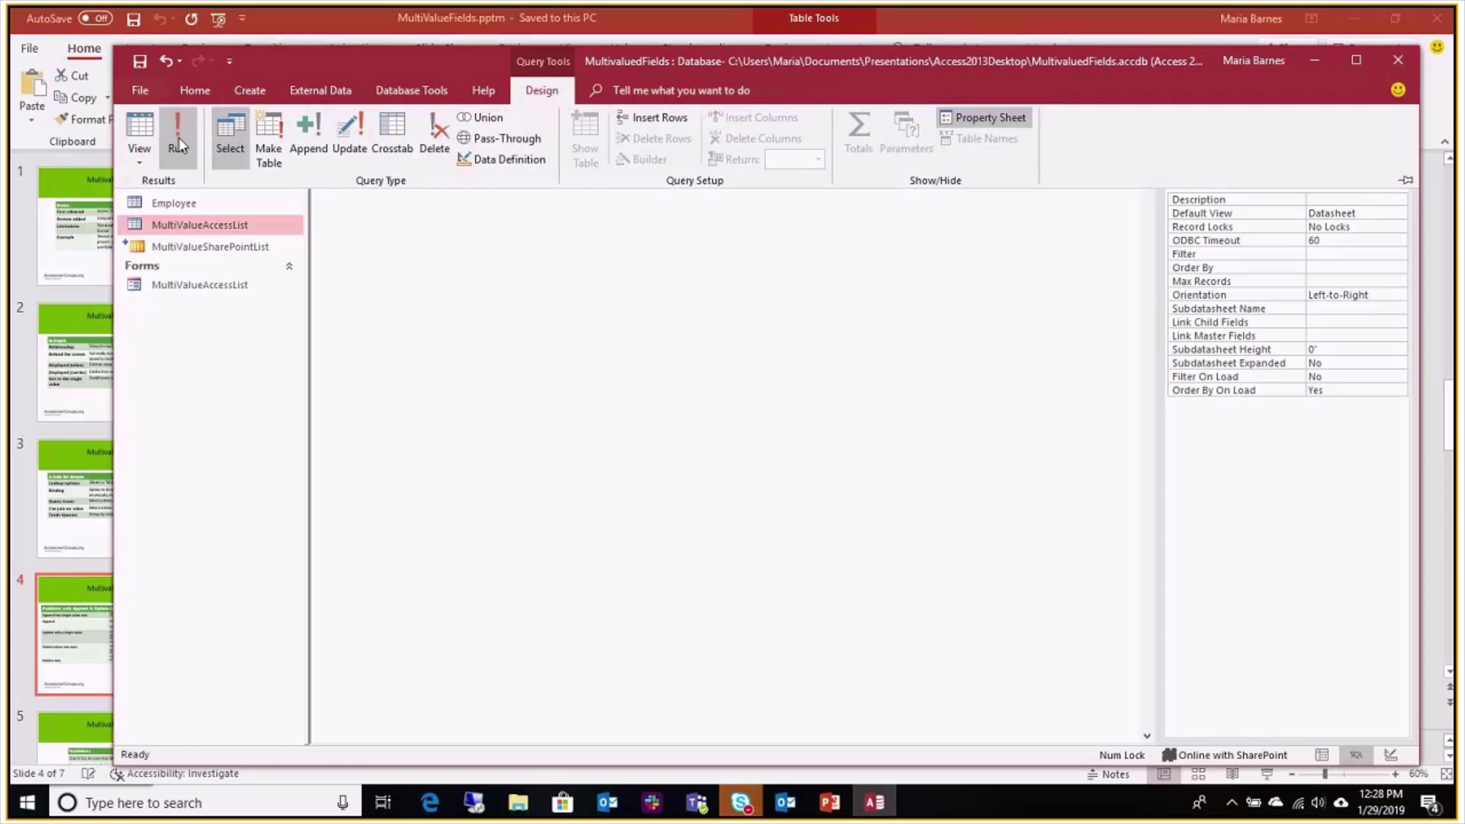
{"action": "left_click", "coordinate": [178, 138]}
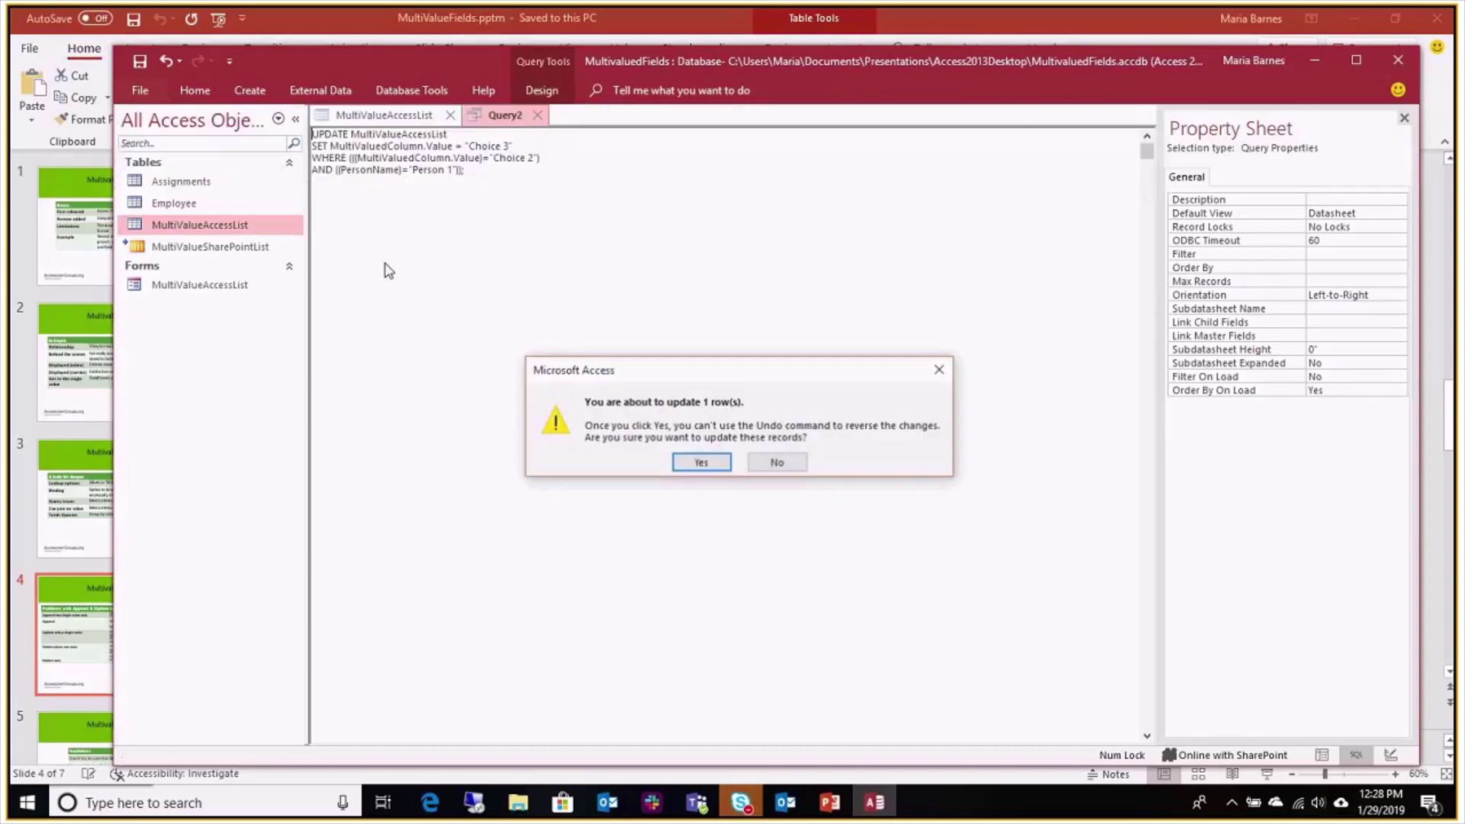
{"action": "left_click", "coordinate": [701, 463]}
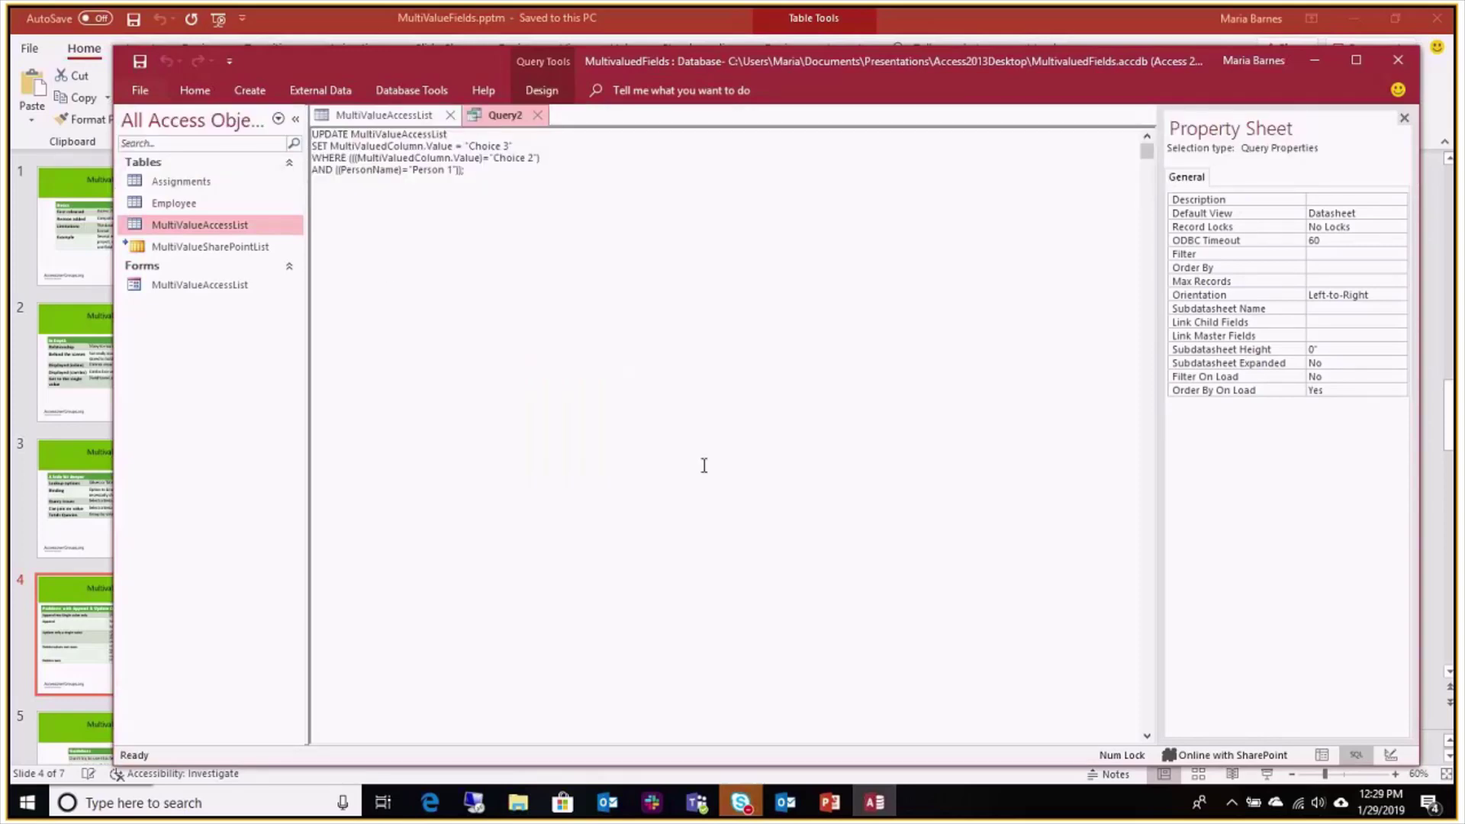
{"action": "left_click", "coordinate": [400, 116]}
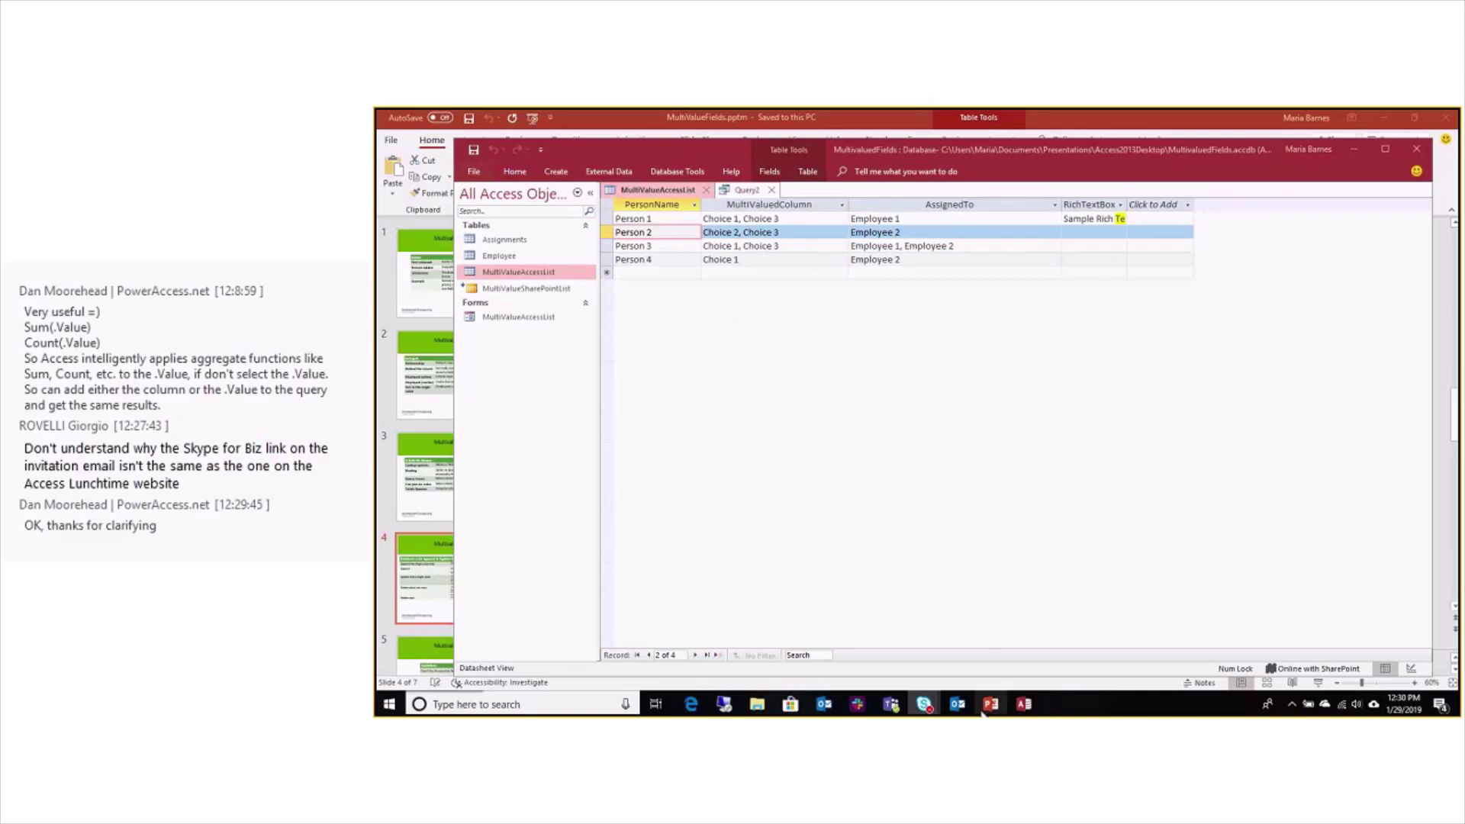
Switch to PowerPoint and copy the full DELETE statement from the "Delete values not rows" row on slide 4
{"action": "mouse_move", "coordinate": [987, 712]}
{"action": "left_click", "coordinate": [984, 656]}
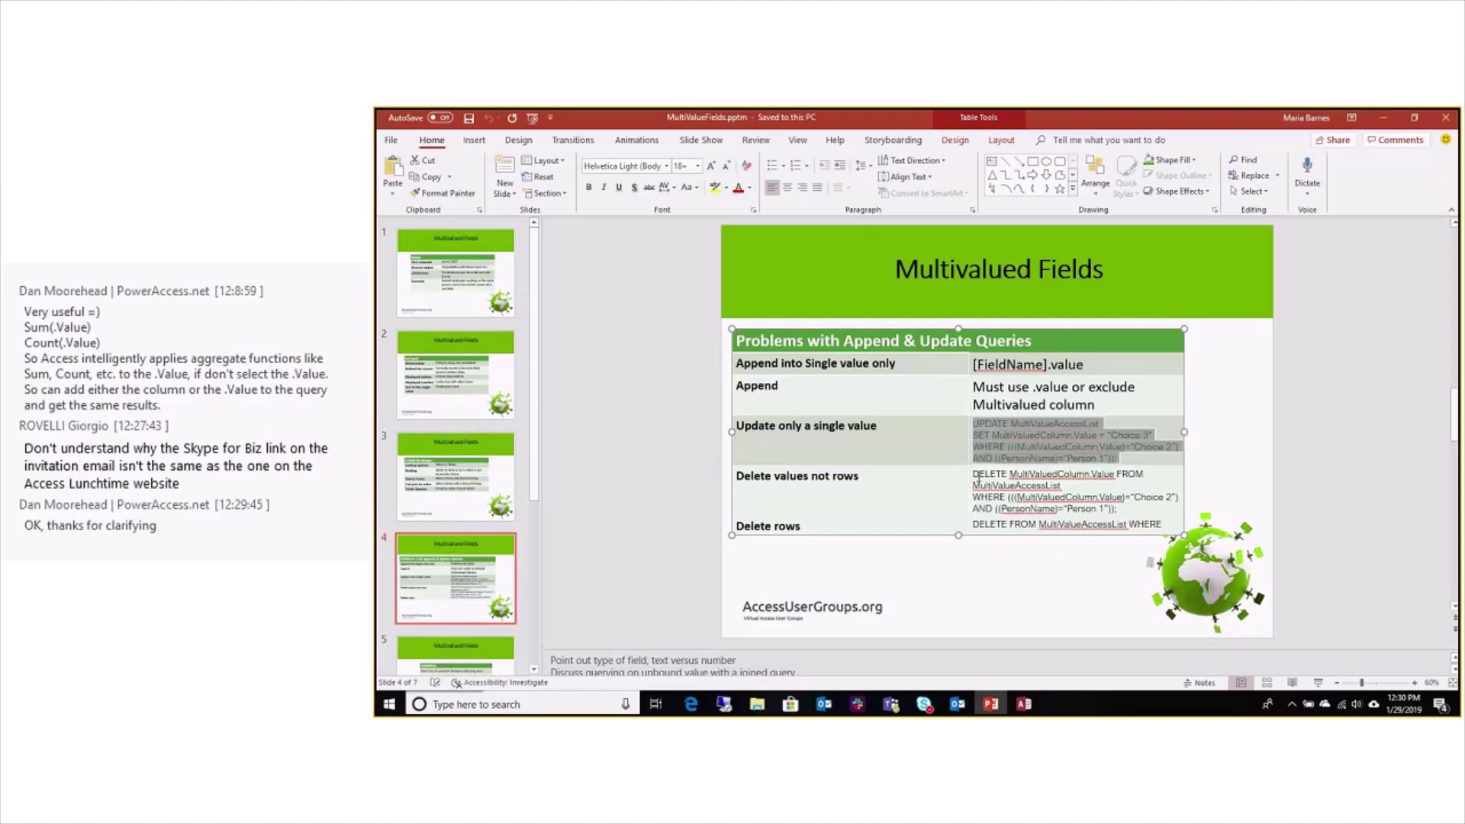
{"action": "triple_click", "coordinate": [1023, 479]}
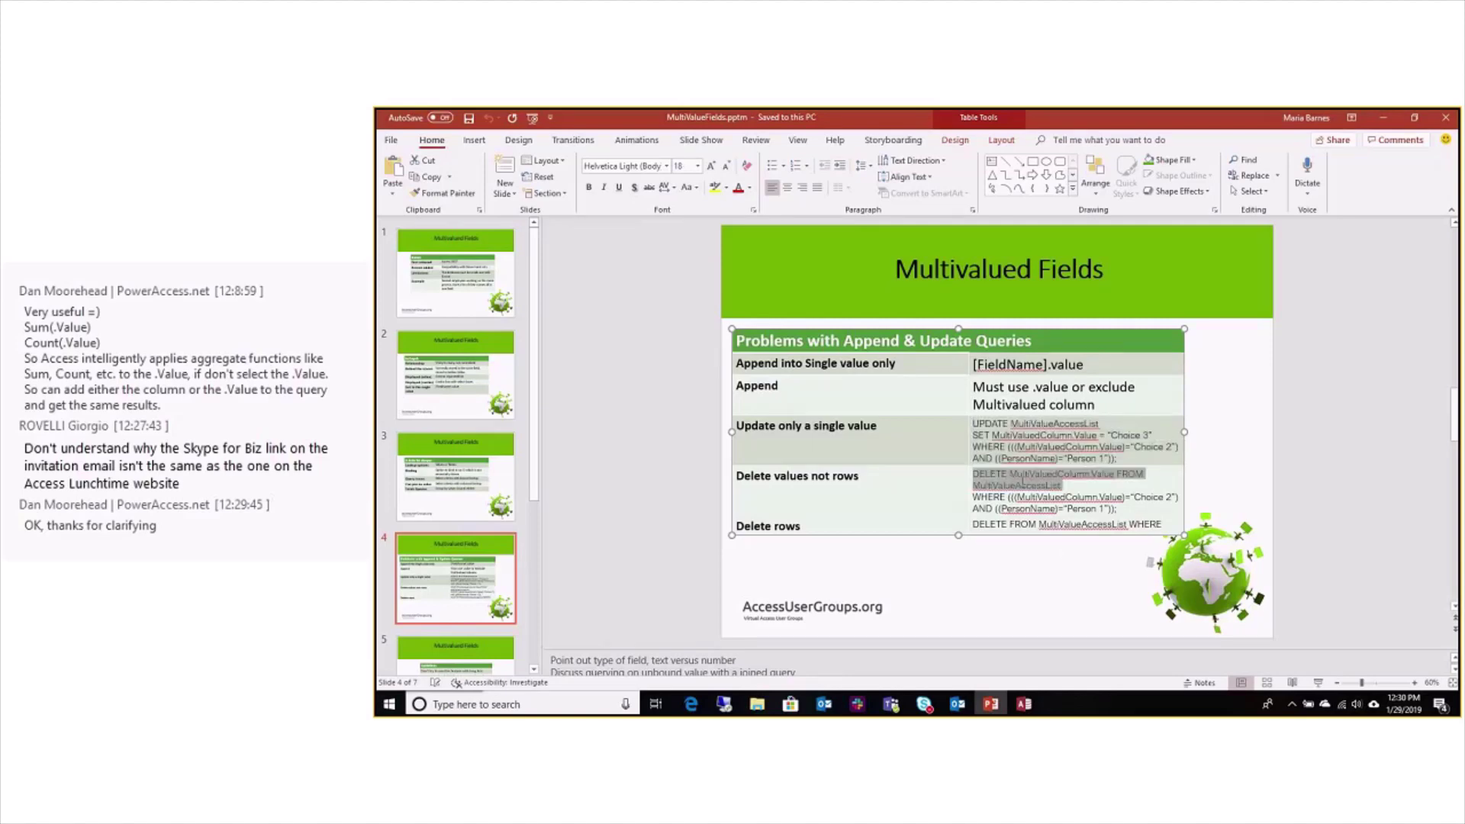
{"action": "left_click", "coordinate": [1124, 511], "text": "shift"}
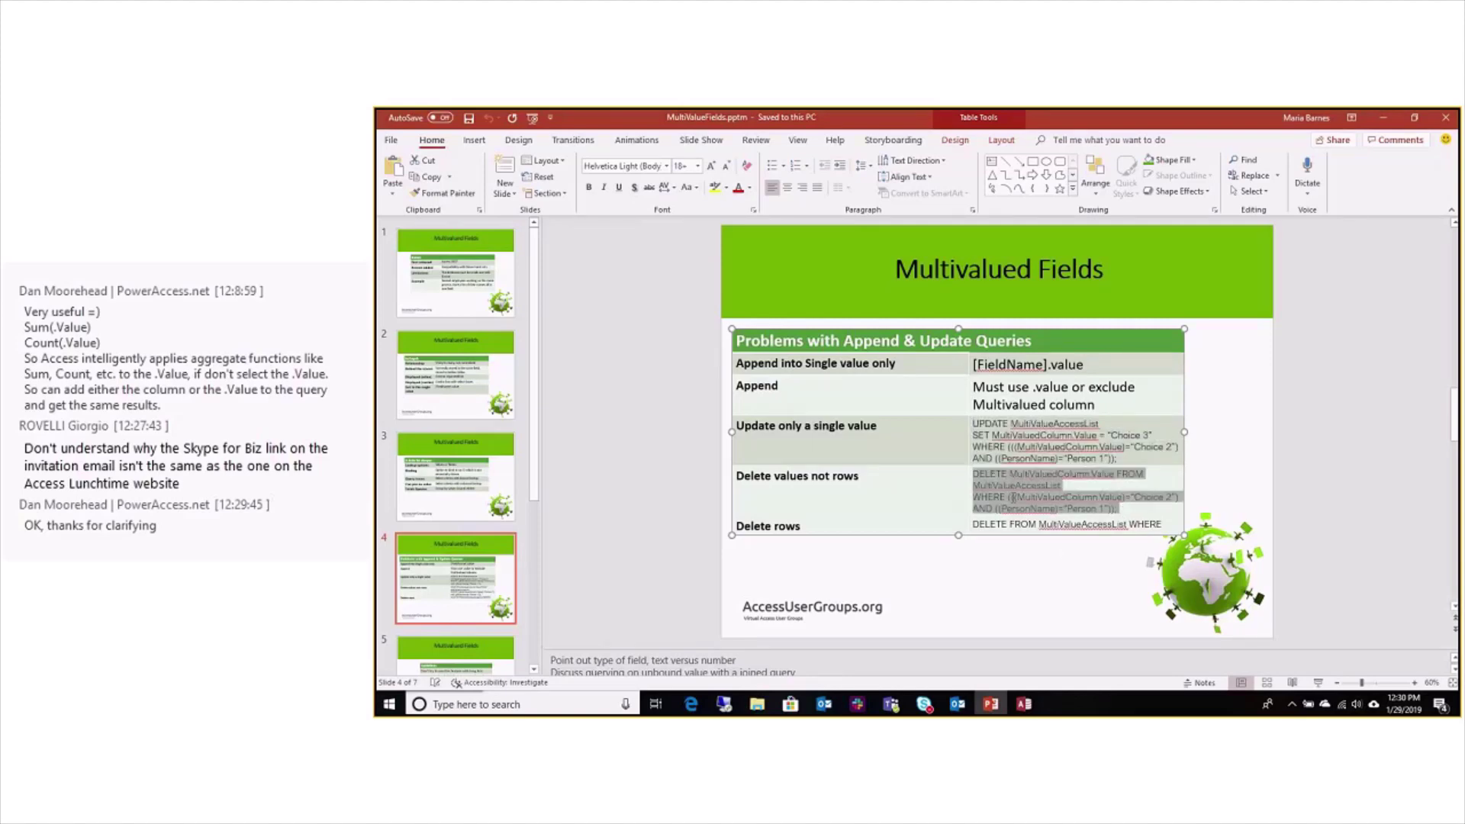
{"action": "right_click", "coordinate": [1032, 486]}
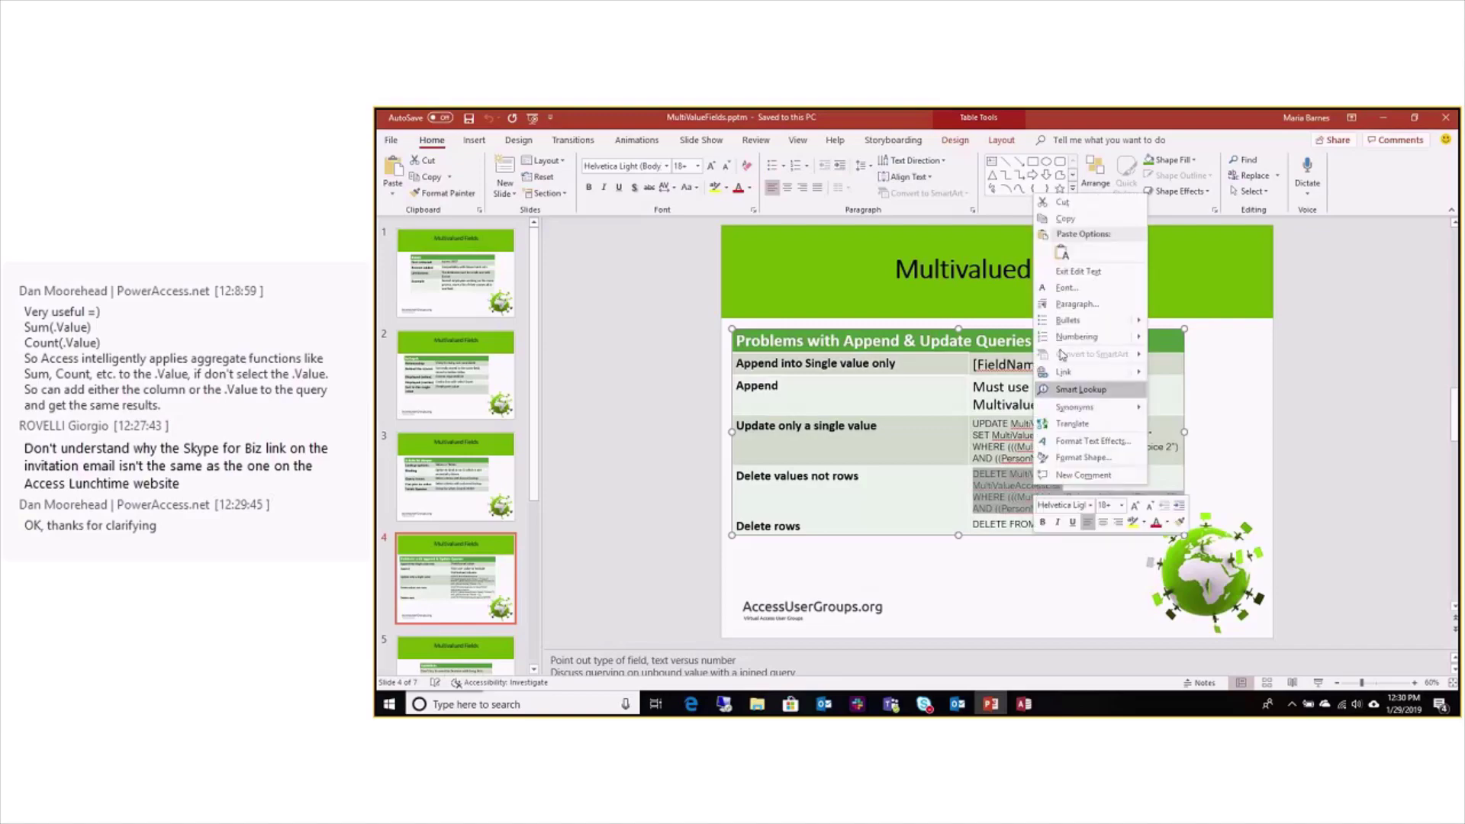
{"action": "left_click", "coordinate": [923, 157]}
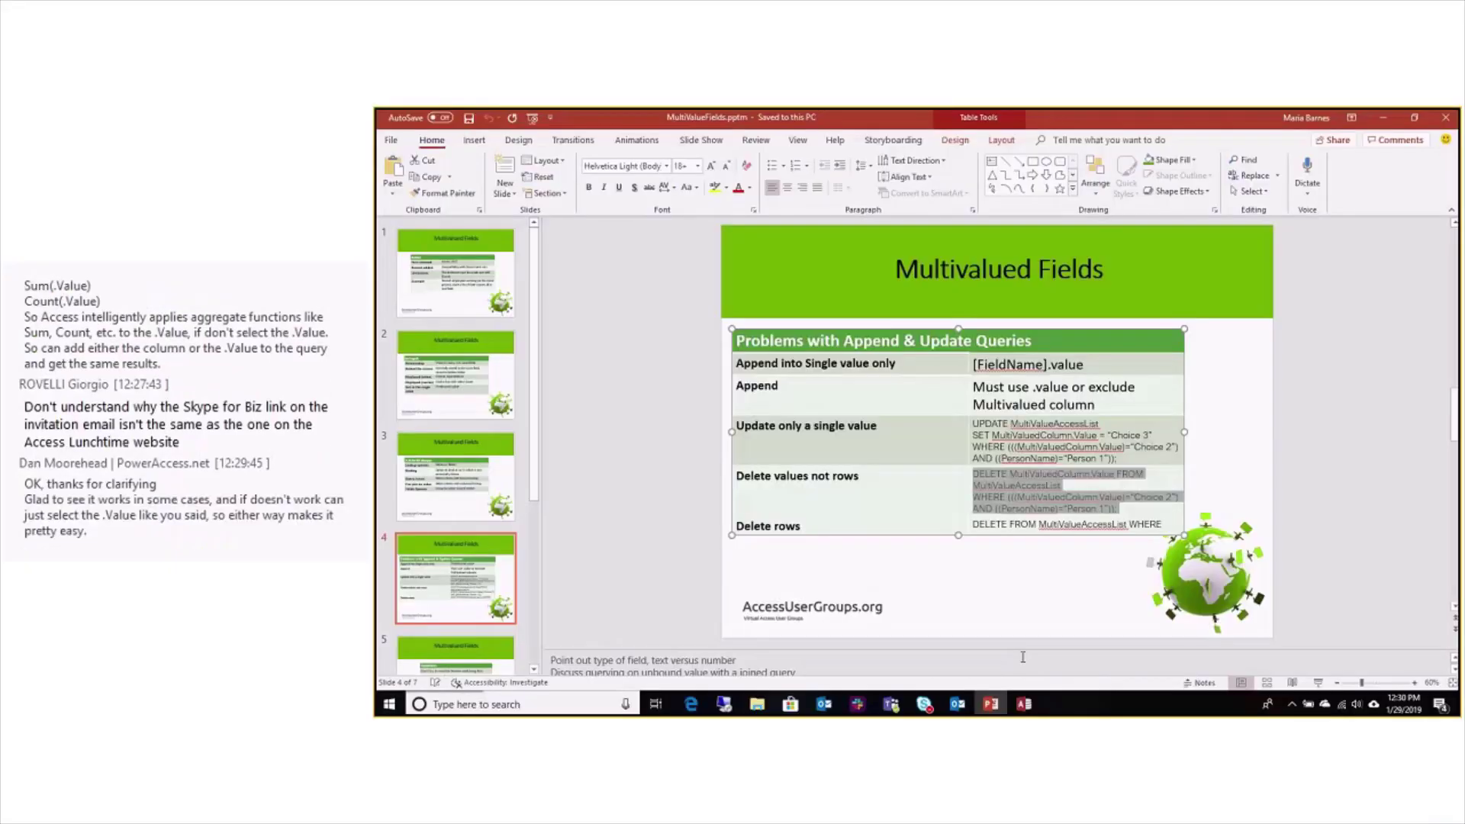
Switch back to Access and replace the UPDATE statement in Query2 with the copied DELETE statement
{"action": "left_click", "coordinate": [1024, 704]}
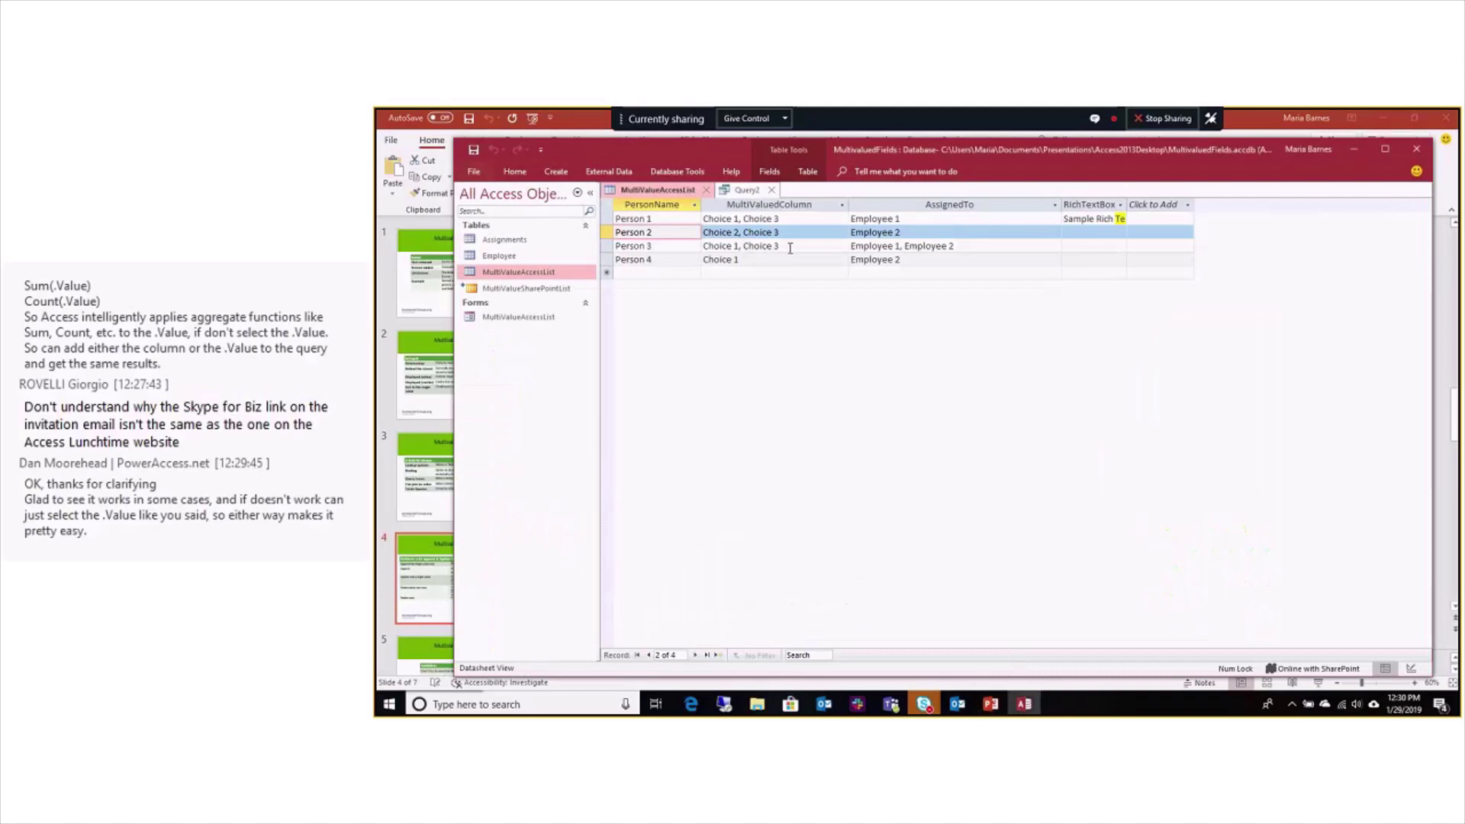
{"action": "left_click", "coordinate": [745, 190]}
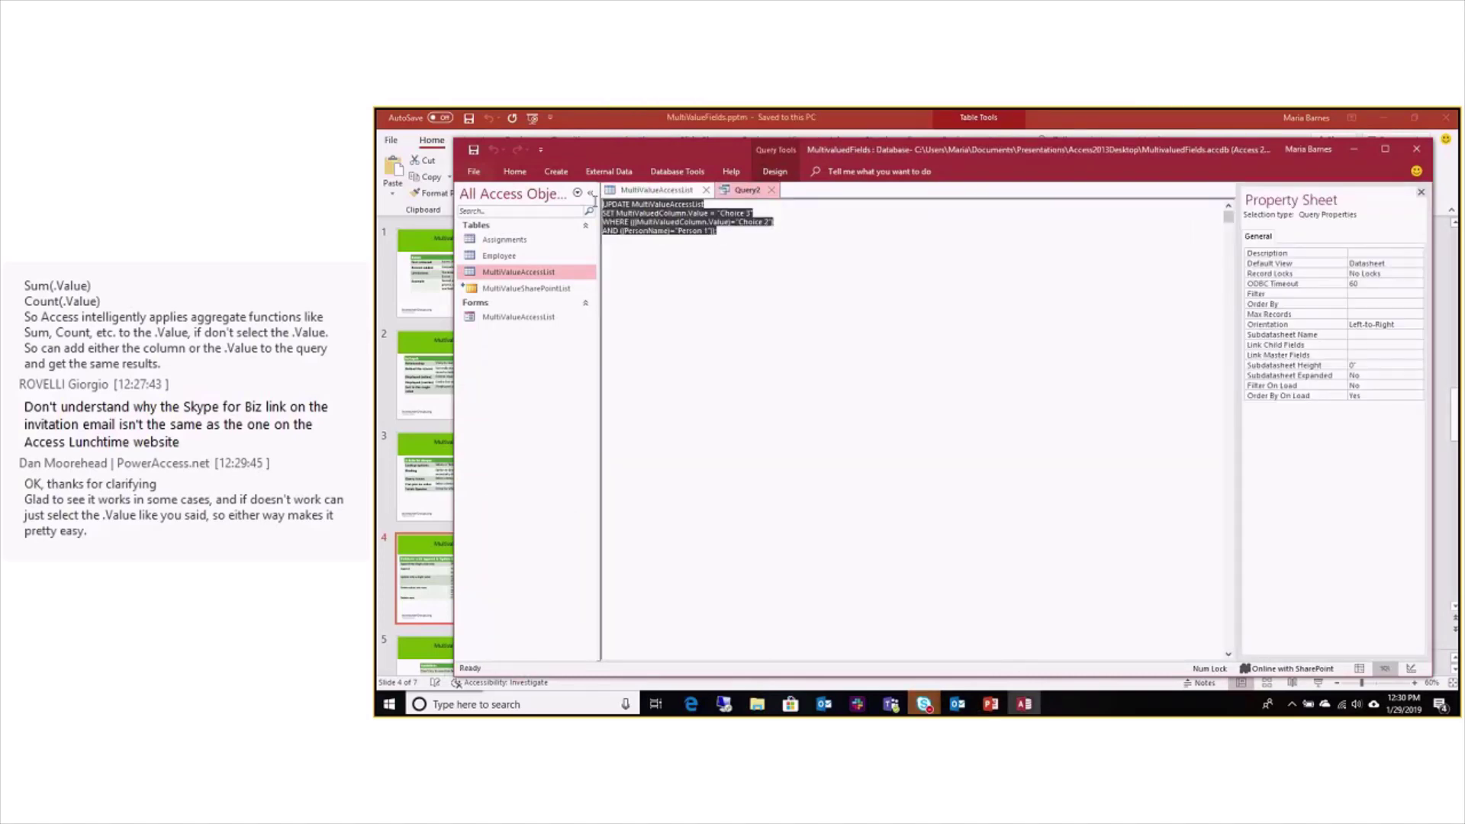
{"action": "key", "text": "ctrl+v"}
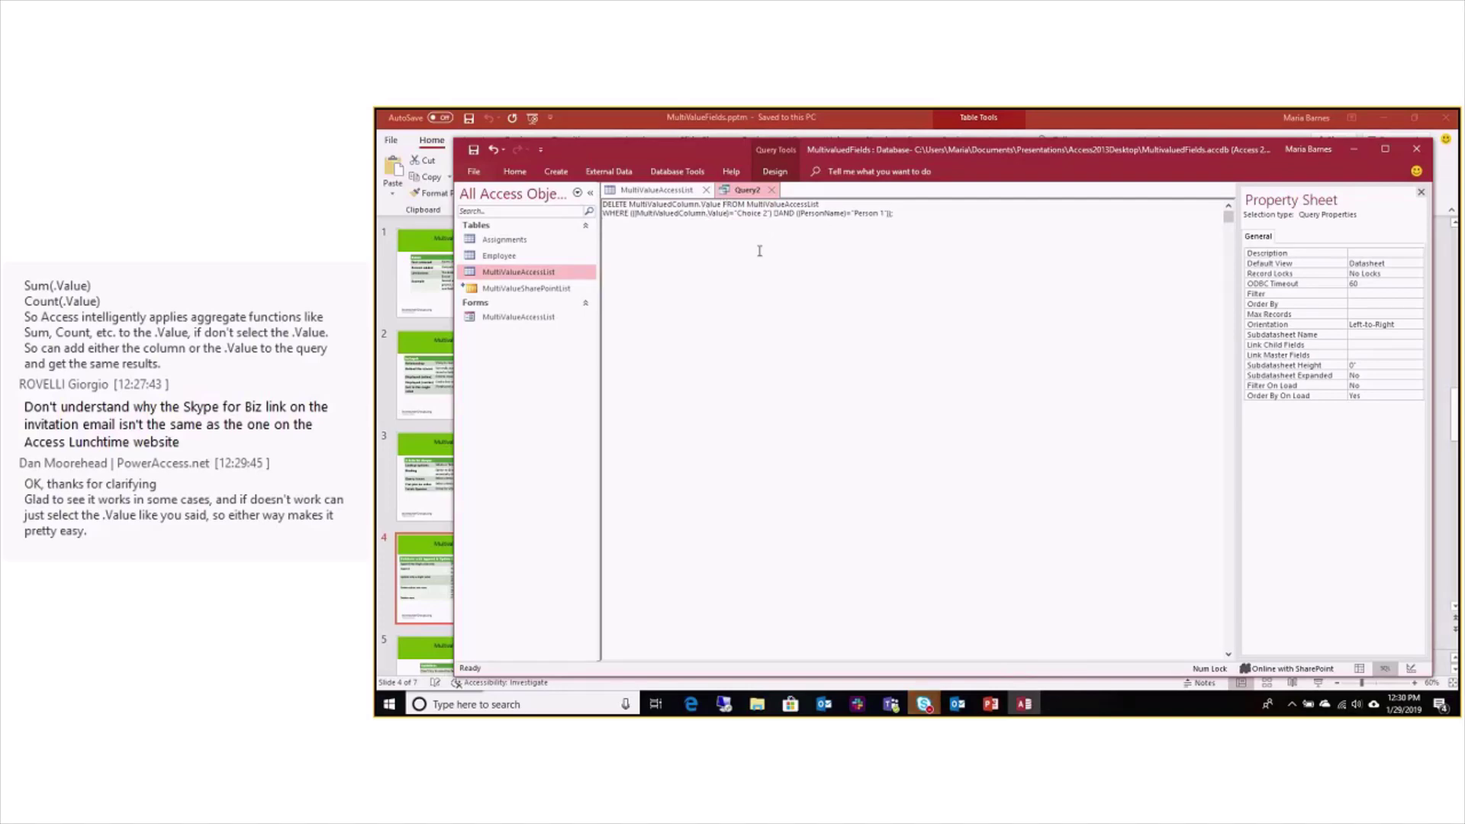
Break the DELETE statement before FROM and AND, remove the stray character, and put straight quotes around Choice 2 and Person 1
{"action": "key", "text": "Return"}
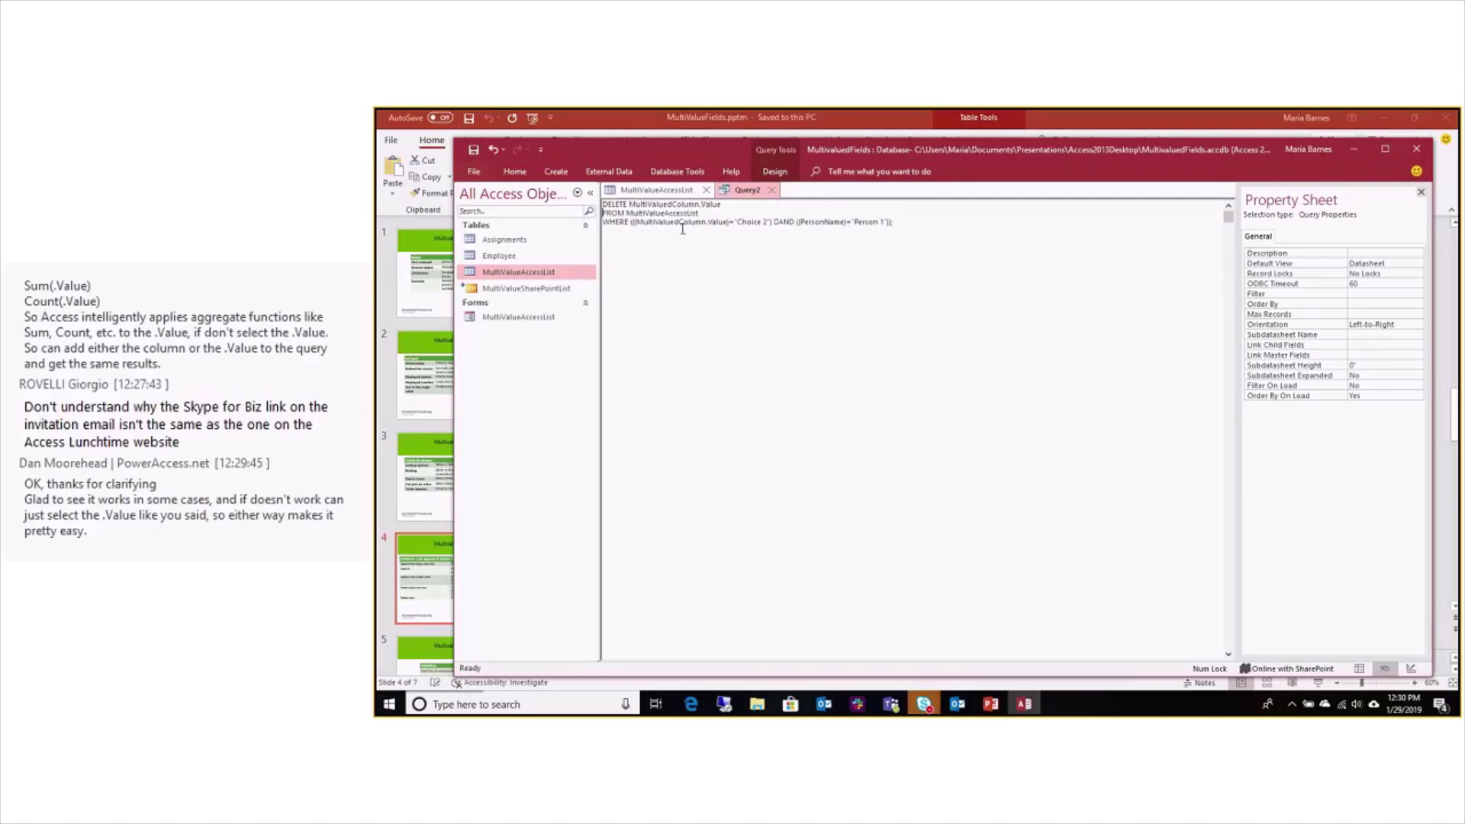
{"action": "left_click", "coordinate": [740, 252]}
{"action": "left_click", "coordinate": [770, 223]}
{"action": "key", "text": "Return"}
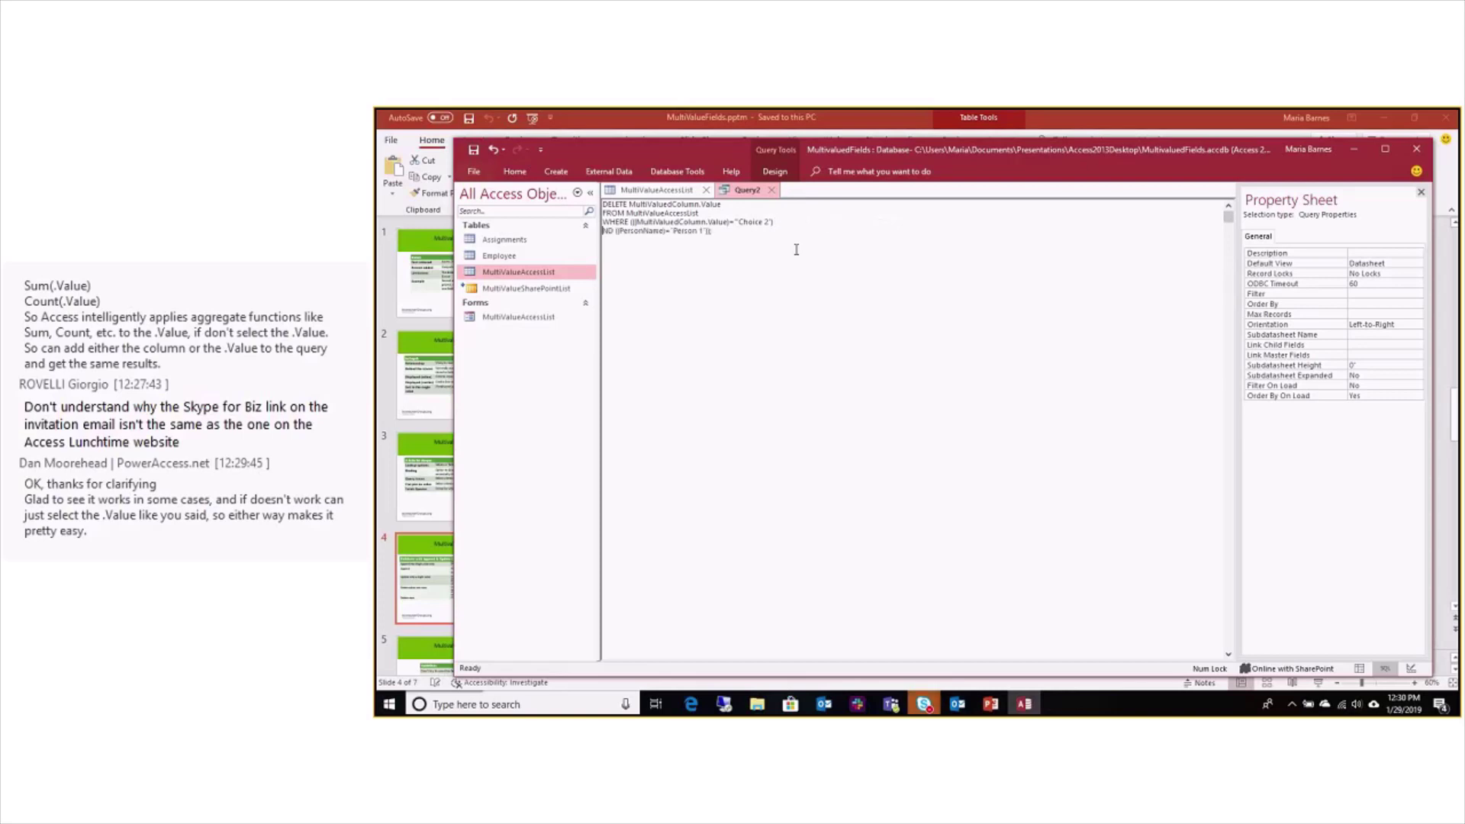
{"action": "left_click", "coordinate": [679, 230]}
{"action": "key", "text": "BackSpace"}
{"action": "type", "text": "'"}
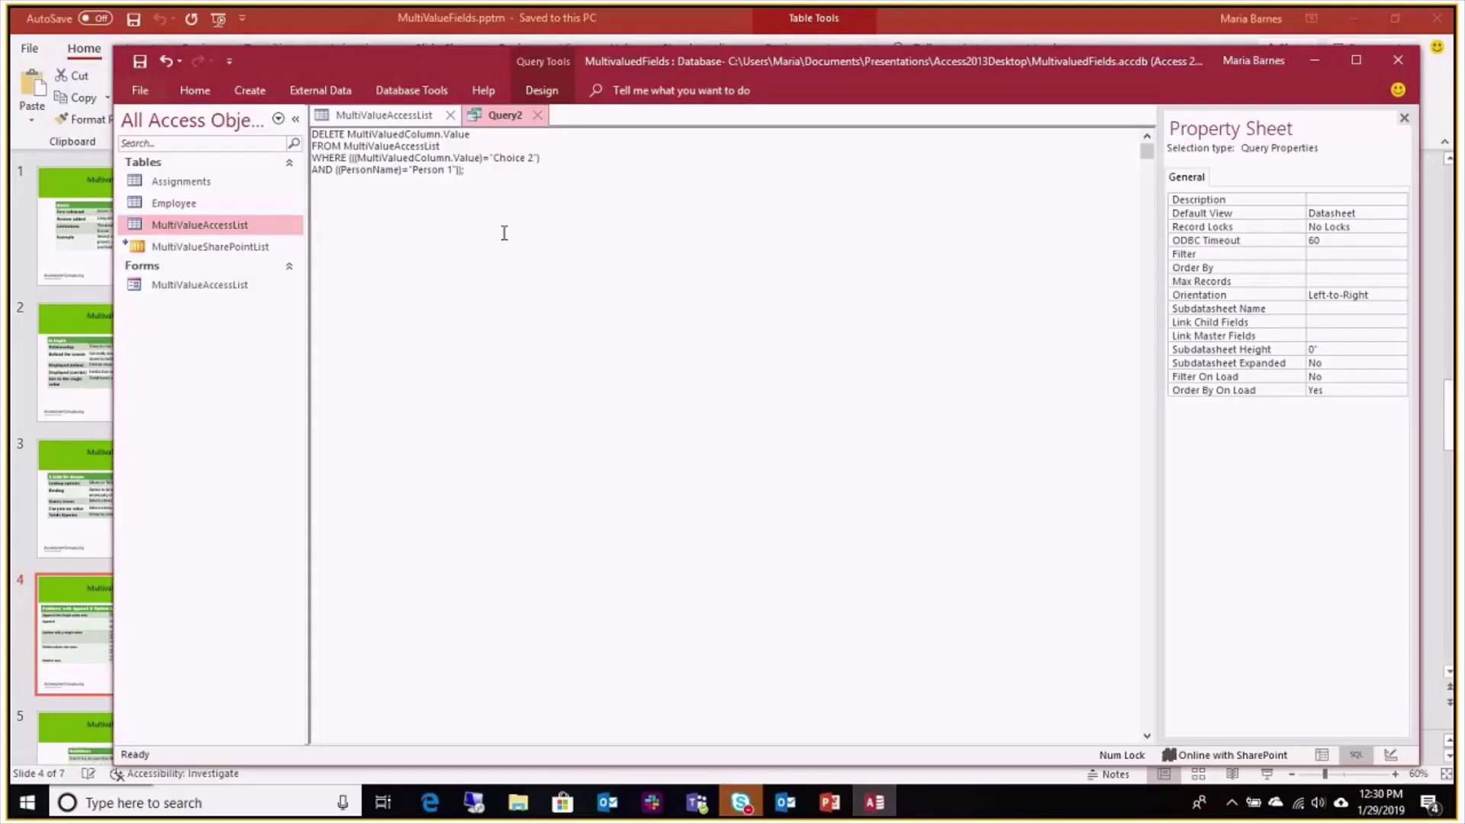
{"action": "type", "text": "'"}
In the MultiValueAccessList table, set Person 1's MultiValuedColumn to Choice 1 and Choice 2 and commit the record
{"action": "left_click", "coordinate": [376, 116]}
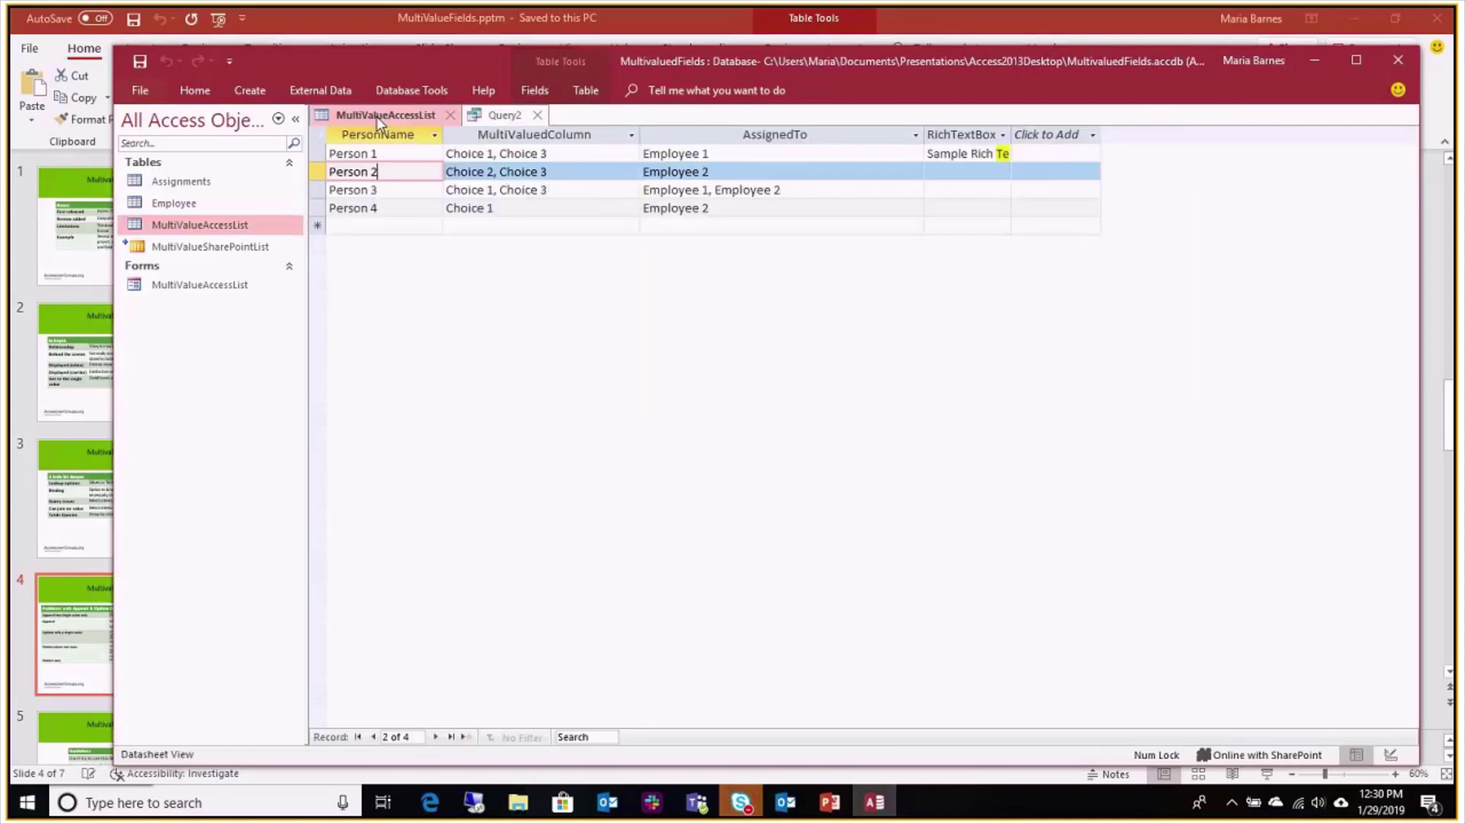
{"action": "left_click", "coordinate": [547, 153]}
{"action": "left_click", "coordinate": [631, 154]}
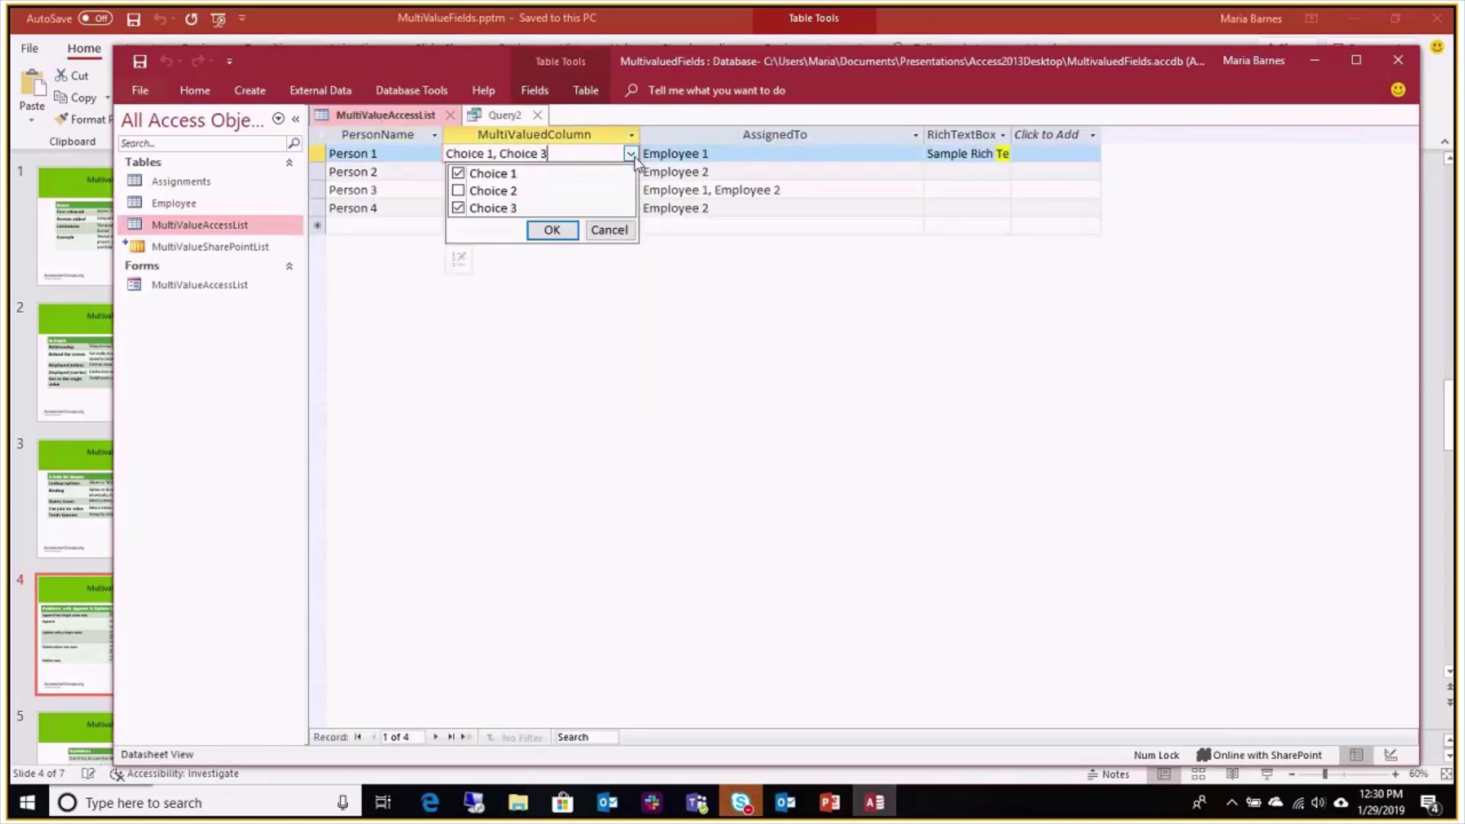
{"action": "left_click", "coordinate": [501, 192]}
{"action": "left_click", "coordinate": [496, 208]}
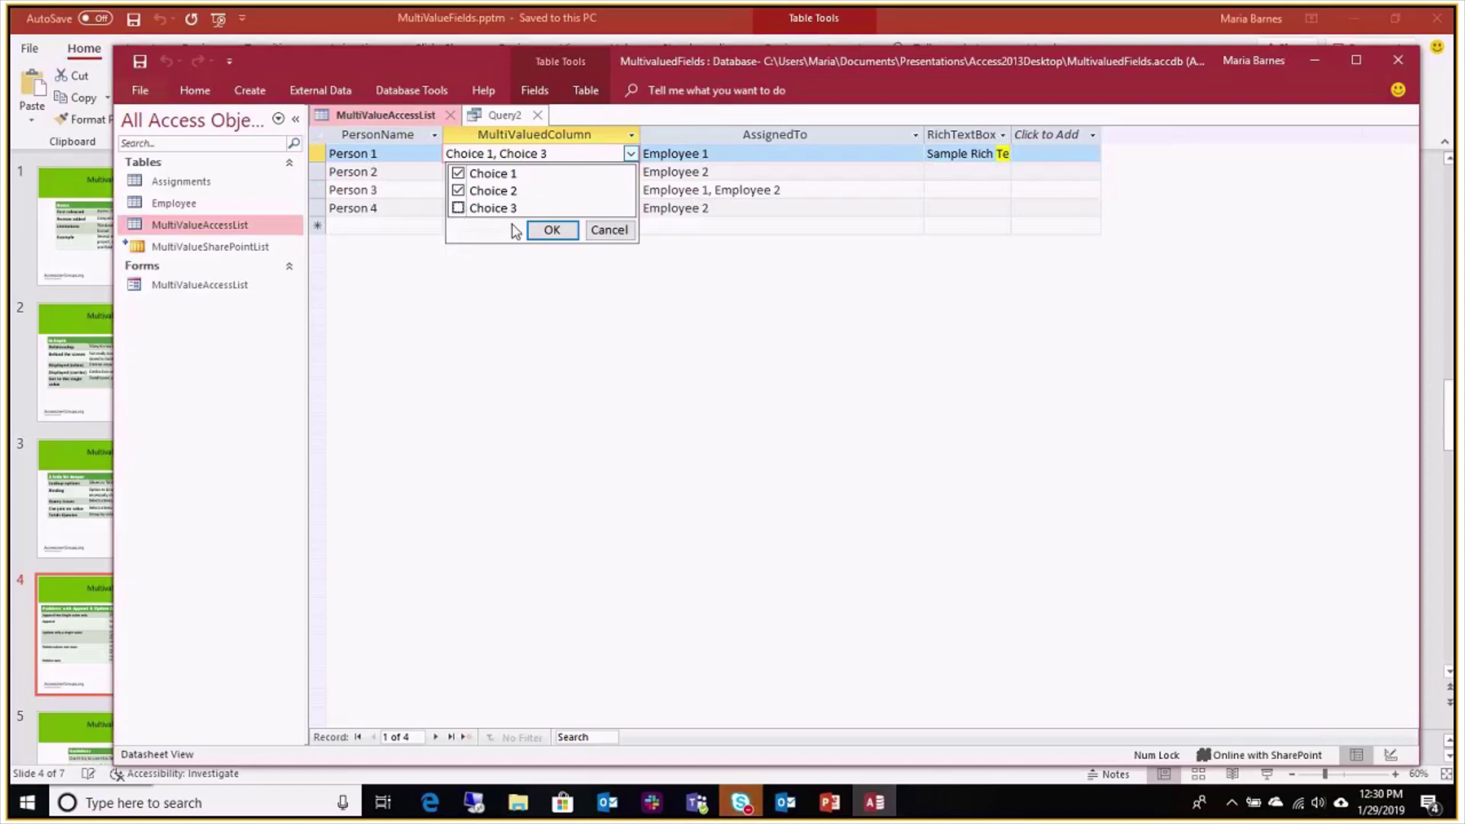
{"action": "left_click", "coordinate": [552, 229]}
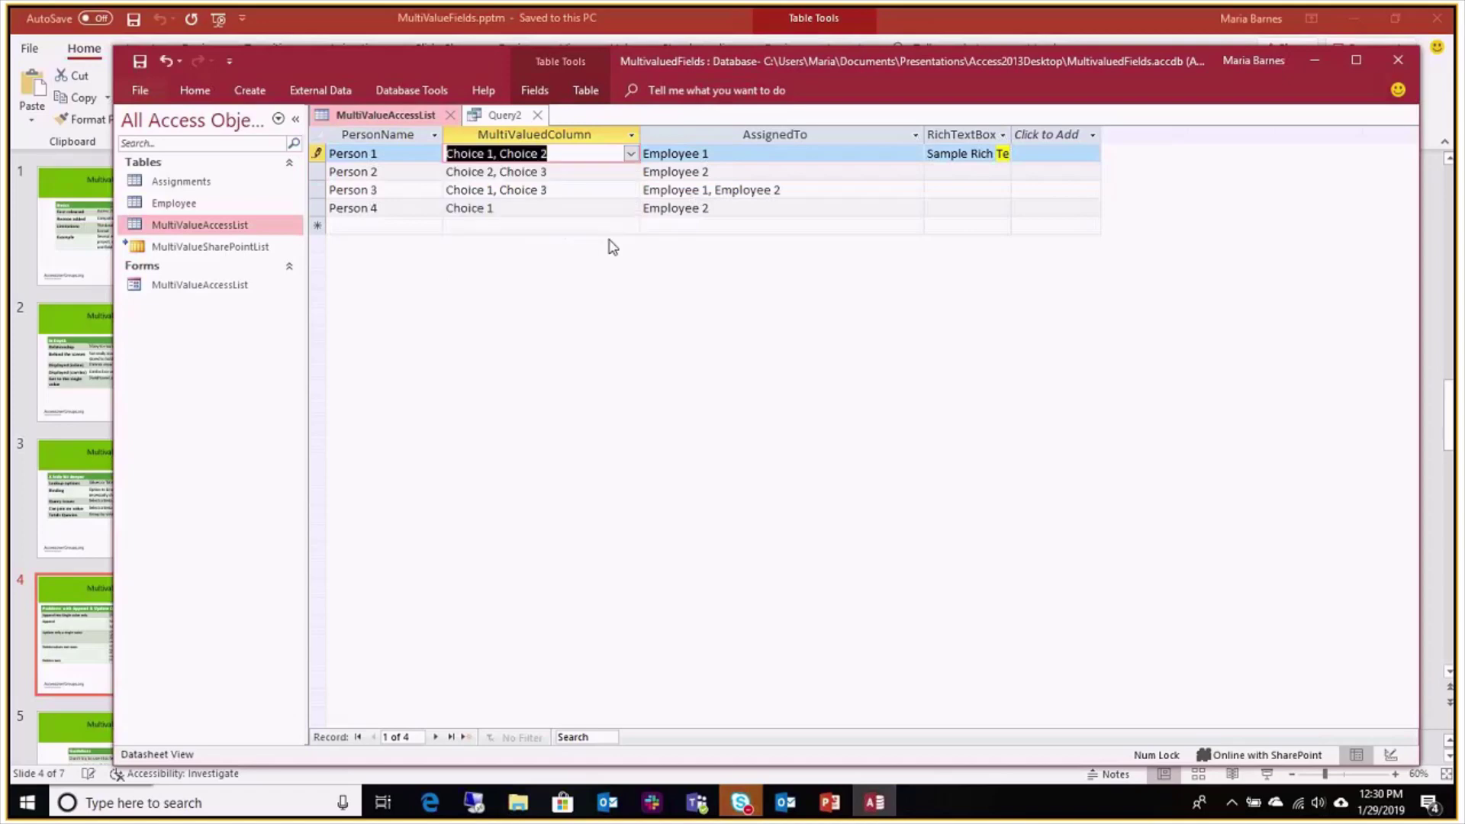
{"action": "left_click", "coordinate": [575, 173]}
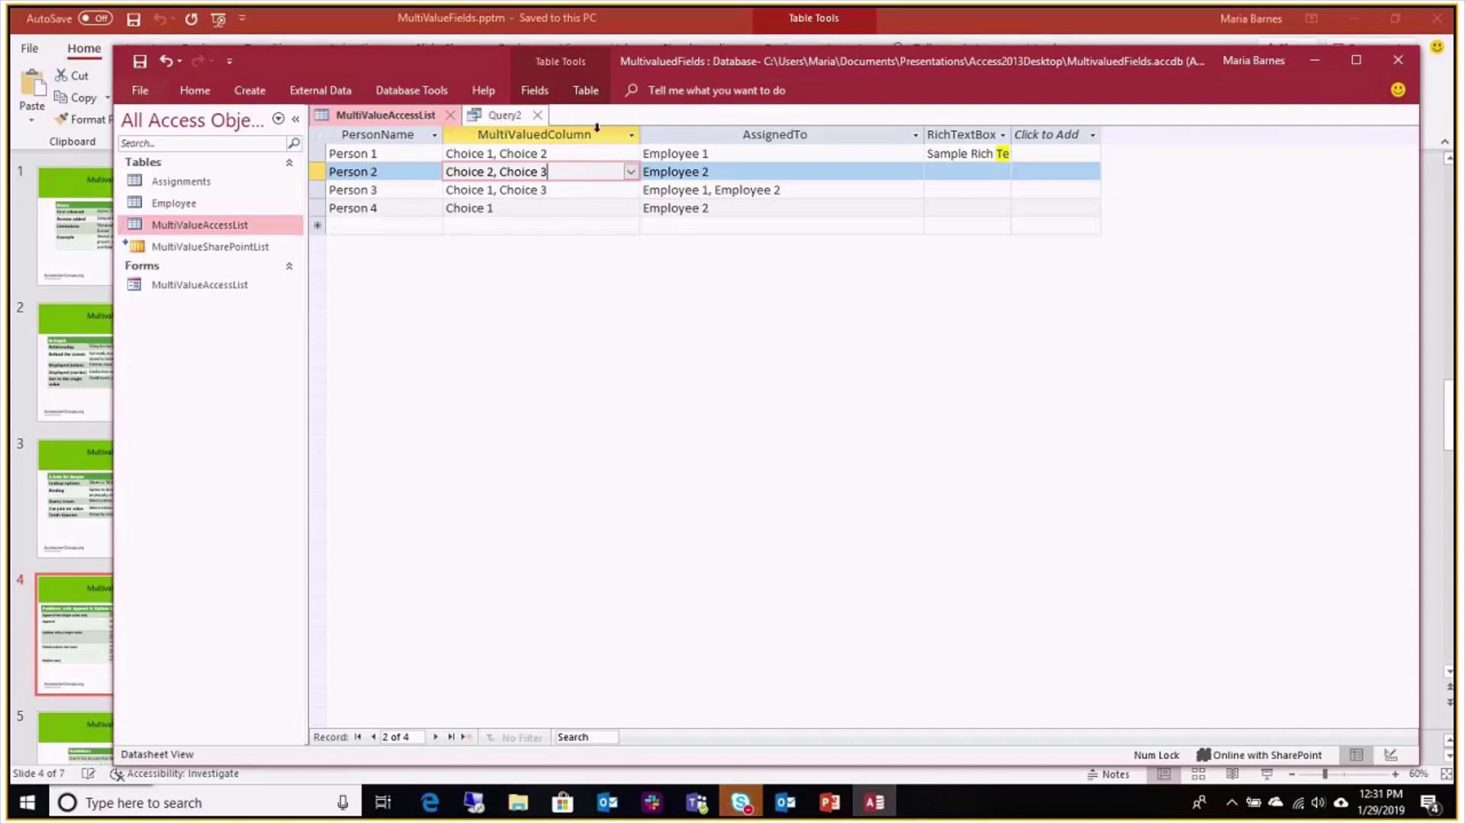
Try to run the DELETE statement in Query2 and cancel the PersonName parameter request
{"action": "left_click", "coordinate": [498, 118]}
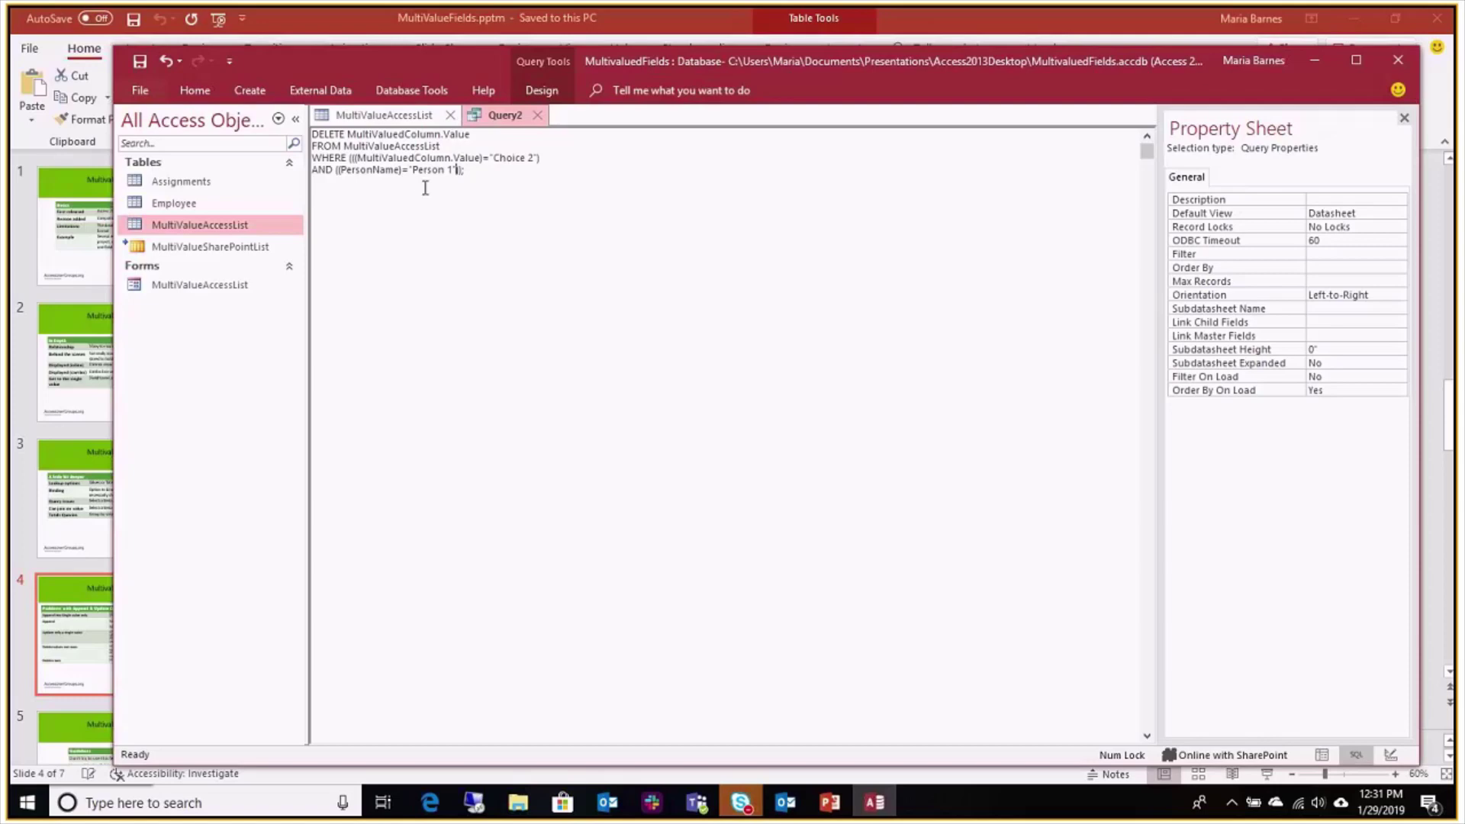
{"action": "left_click", "coordinate": [476, 179]}
{"action": "left_click", "coordinate": [536, 90]}
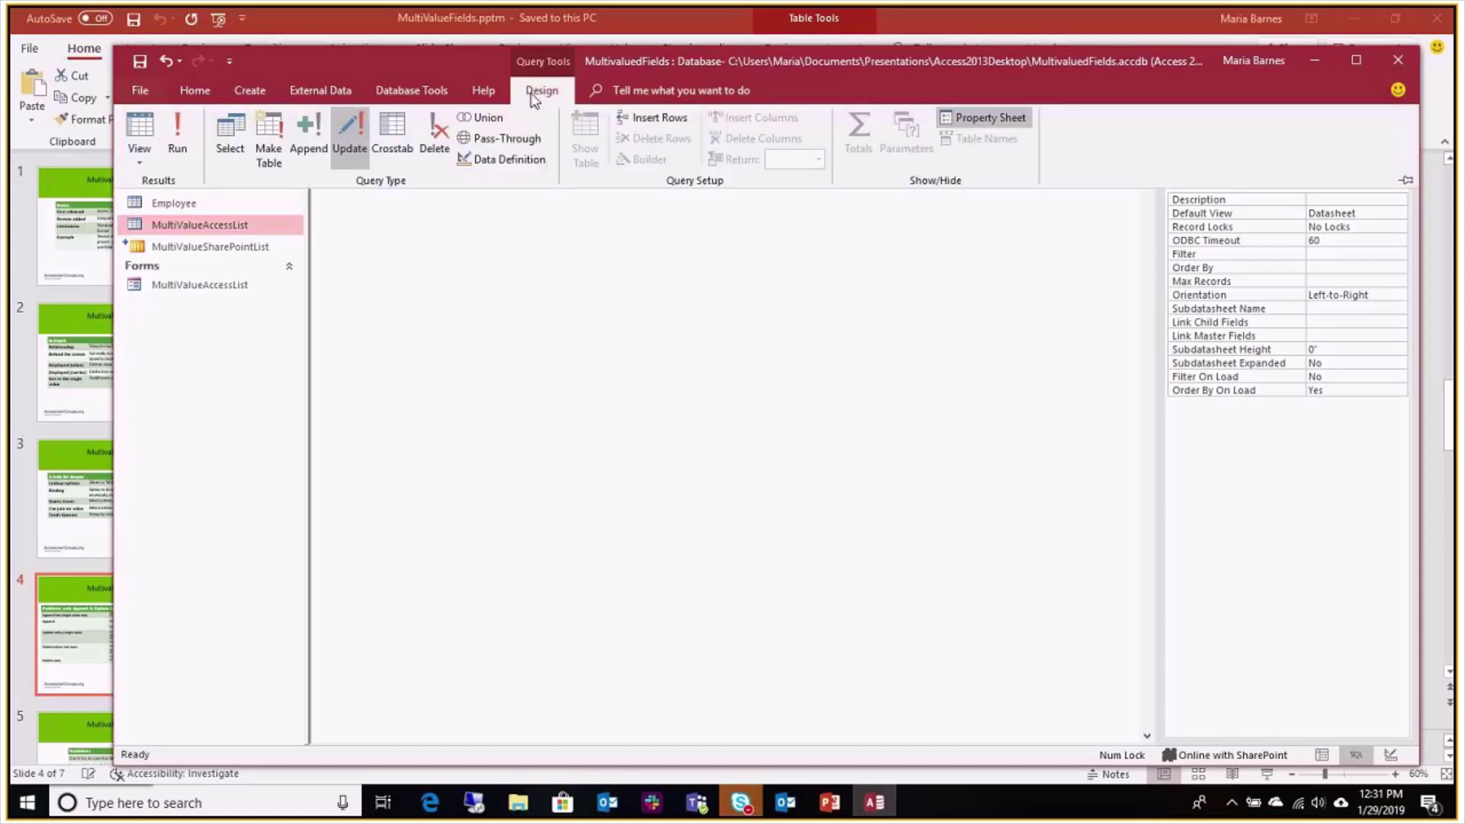
{"action": "left_click", "coordinate": [185, 126]}
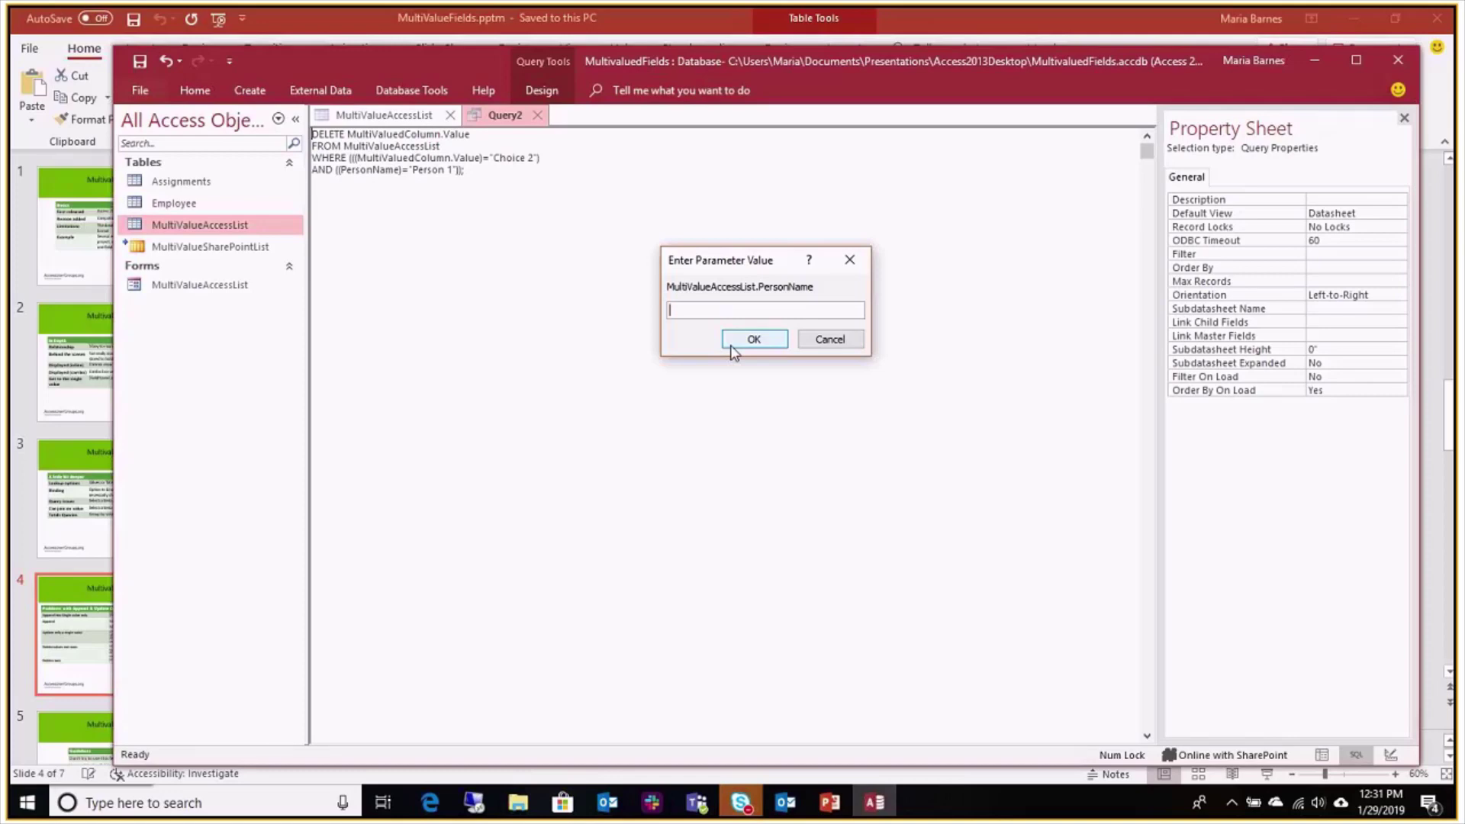
{"action": "left_click", "coordinate": [813, 339]}
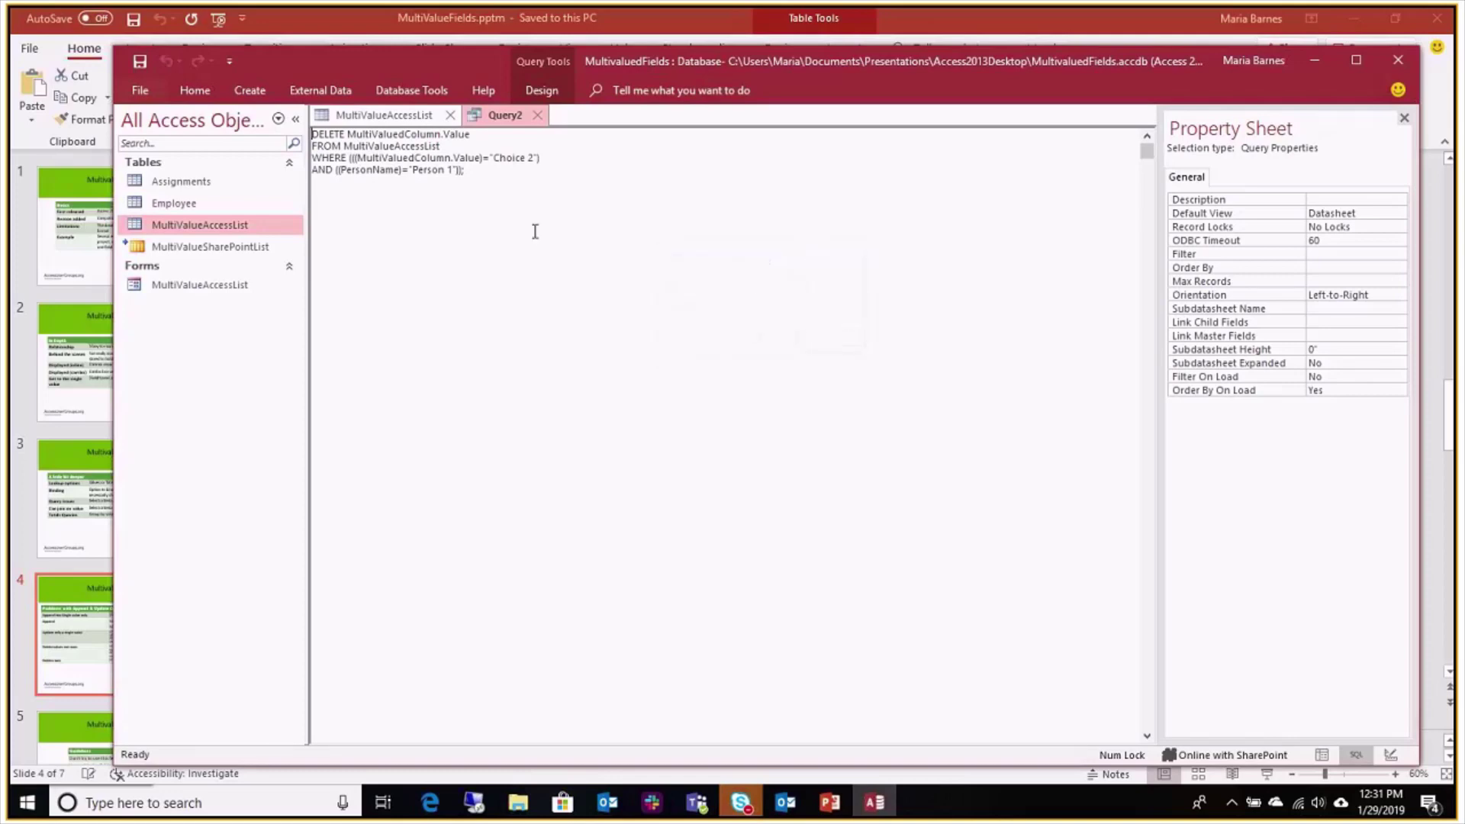
Check the field name in the MultiValueAccessList table and enclose PersonName in square brackets in Query2's DELETE statement
{"action": "left_click", "coordinate": [411, 121]}
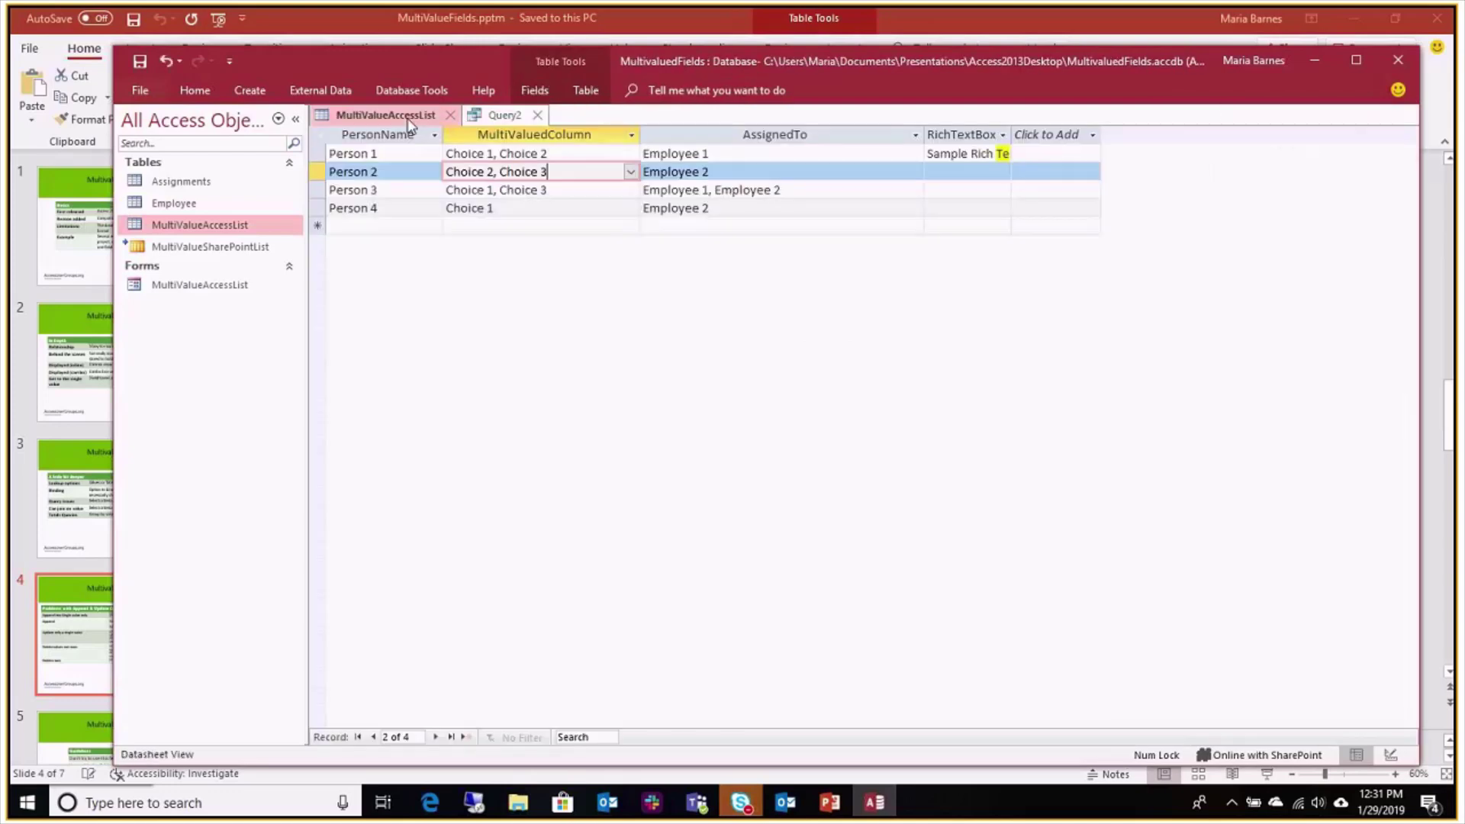
{"action": "left_click", "coordinate": [506, 116]}
{"action": "left_click", "coordinate": [341, 170]}
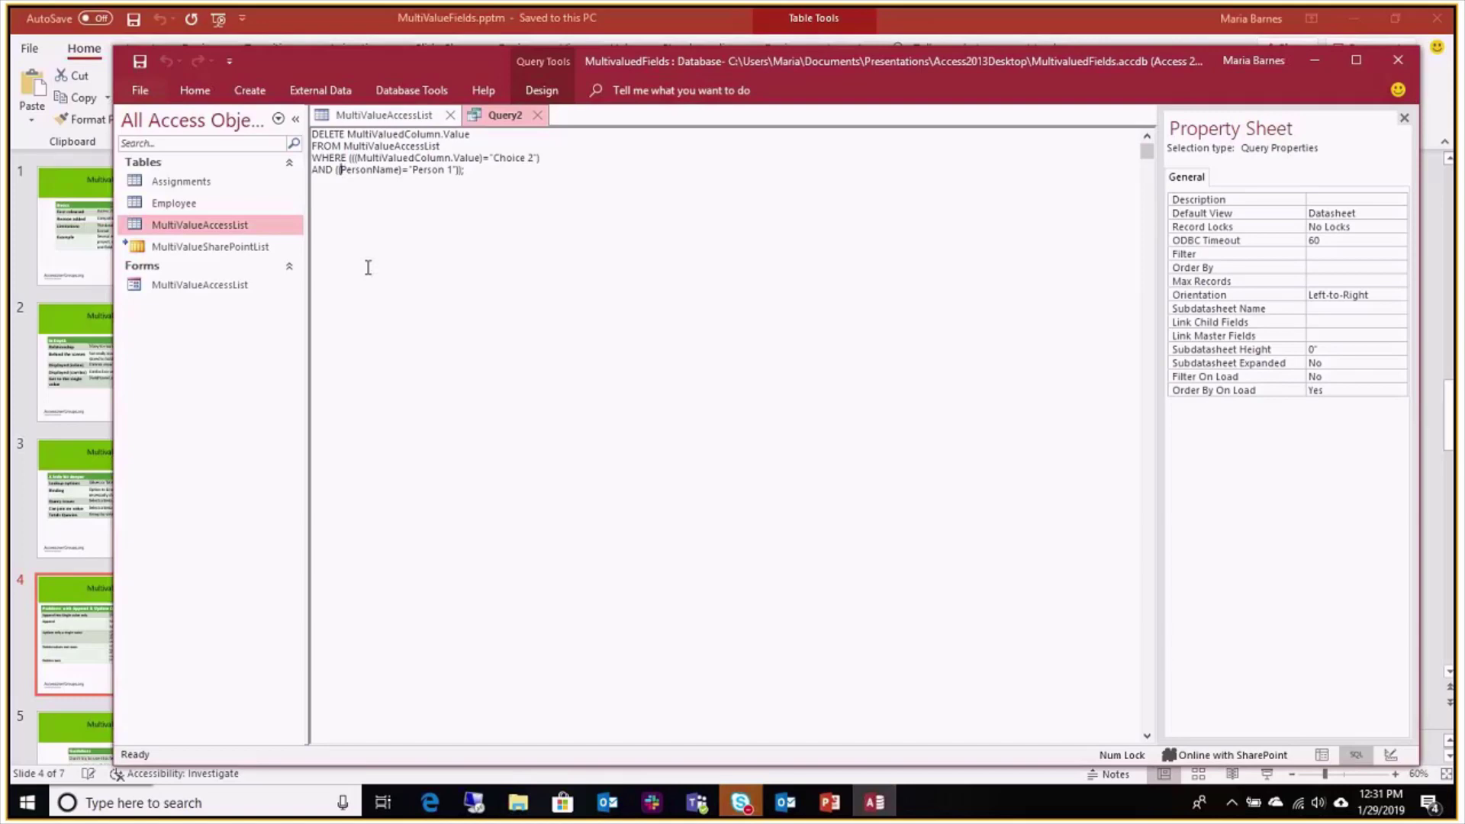
{"action": "type", "text": "["}
{"action": "left_click", "coordinate": [400, 169]}
{"action": "type", "text": "]"}
Try to run the DELETE statement with the bracketed PersonName field, cancelling the parameter request
{"action": "left_click", "coordinate": [542, 90]}
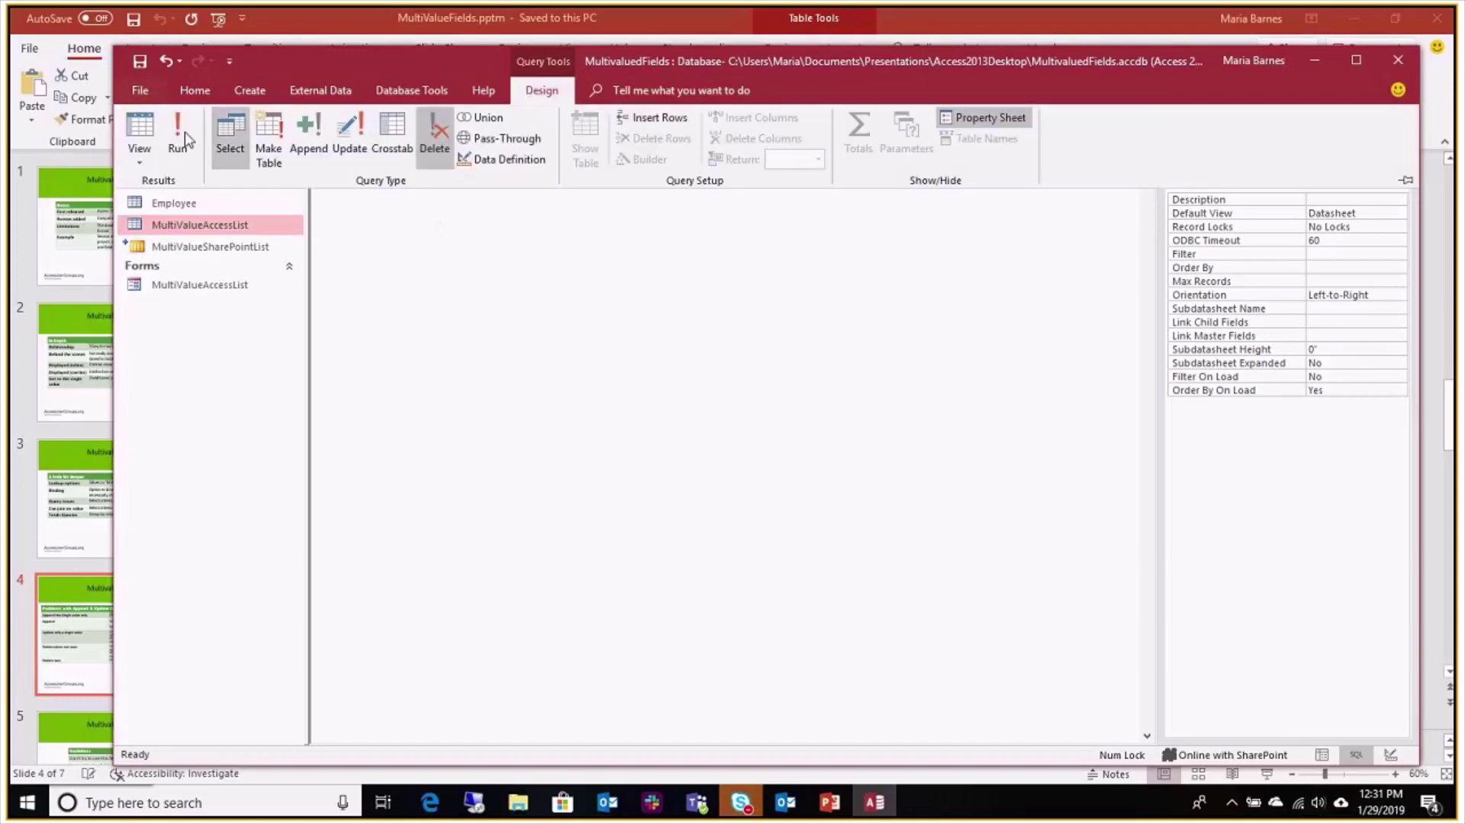
{"action": "left_click", "coordinate": [181, 134]}
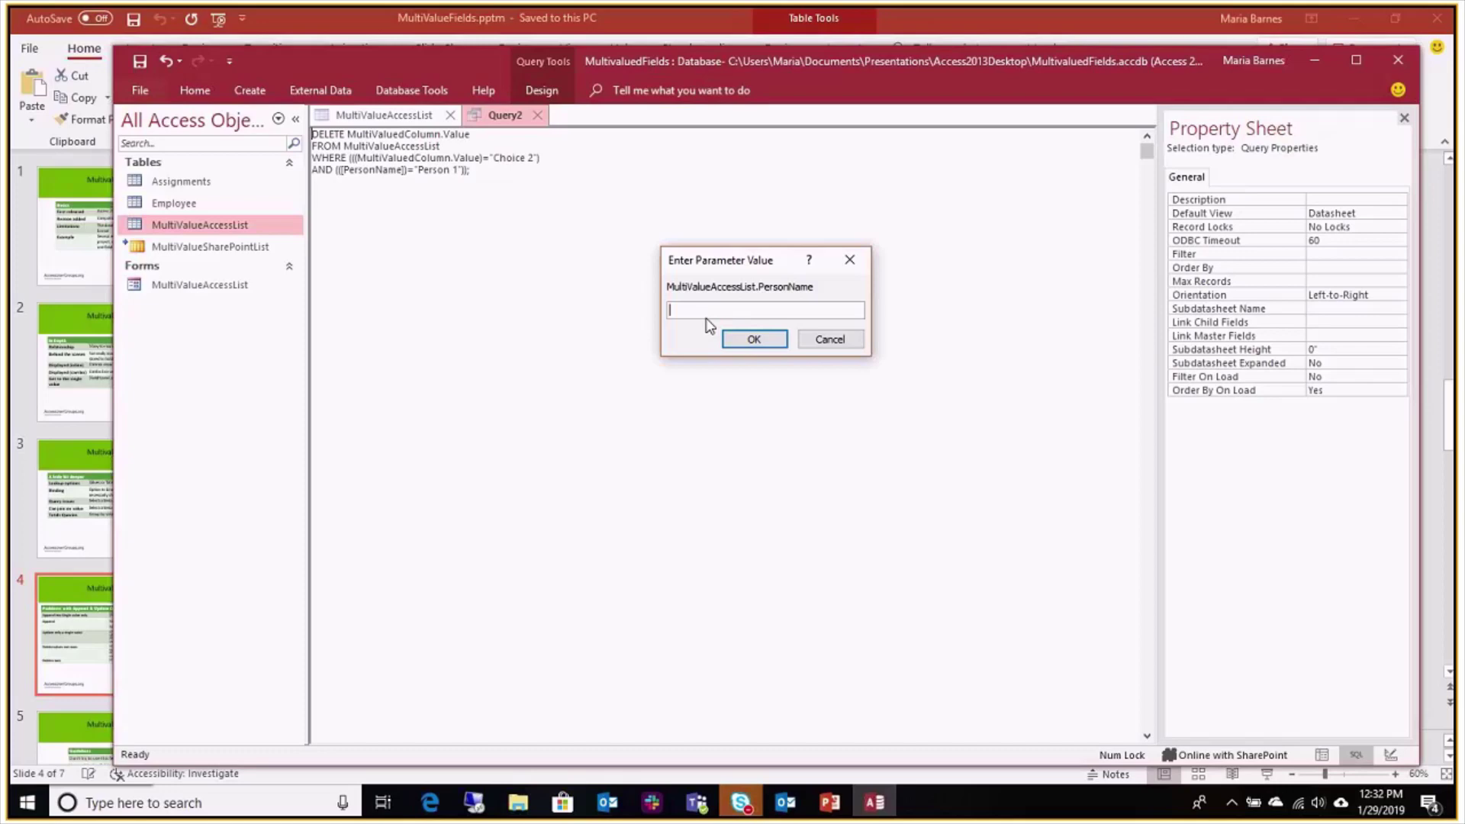
{"action": "left_click", "coordinate": [839, 343]}
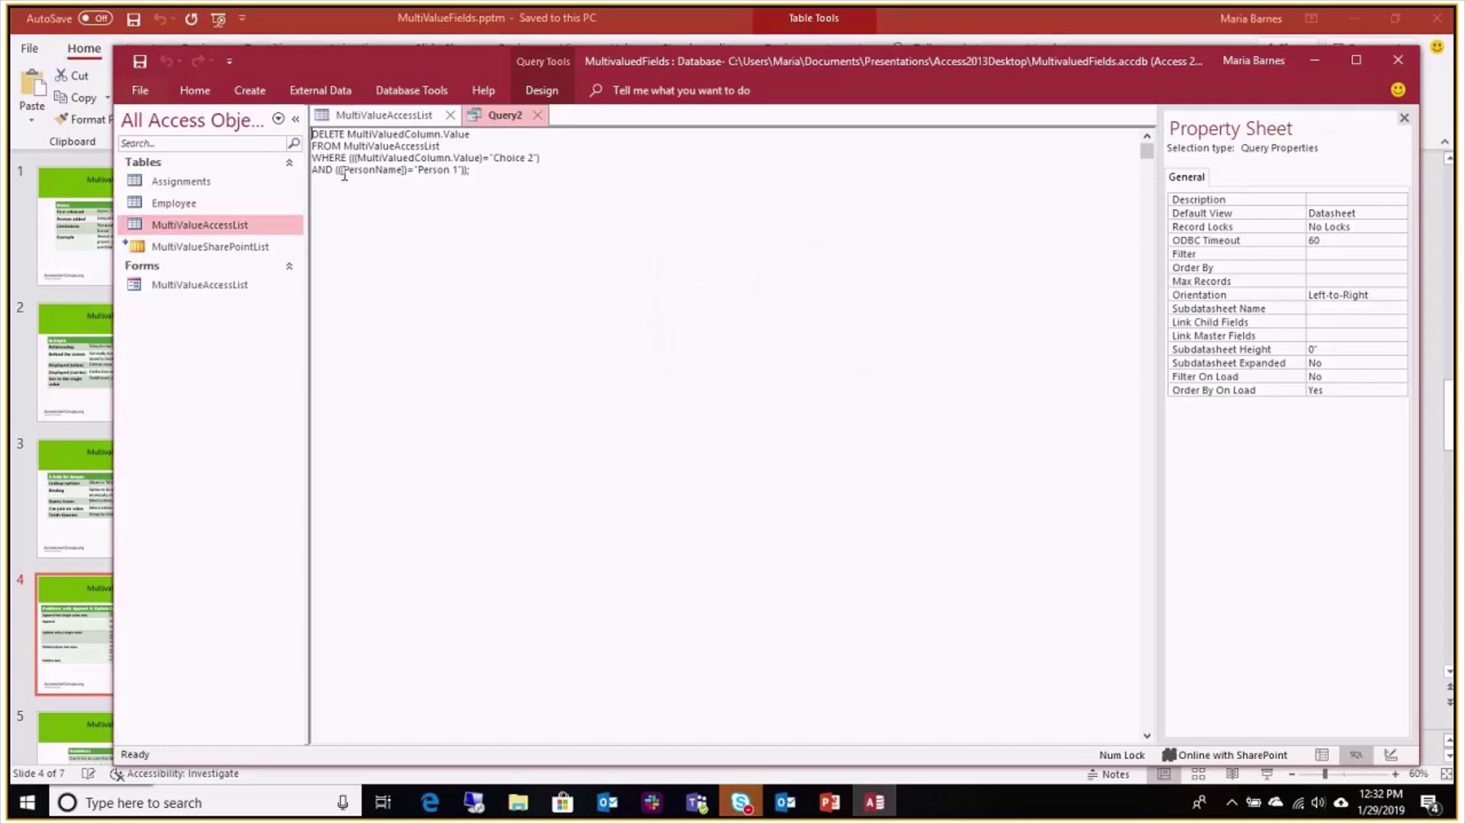
Show Query2 in Design View and widen the first grid column to fit the full MultiValuedColumn.Value field name
{"action": "right_click", "coordinate": [509, 120]}
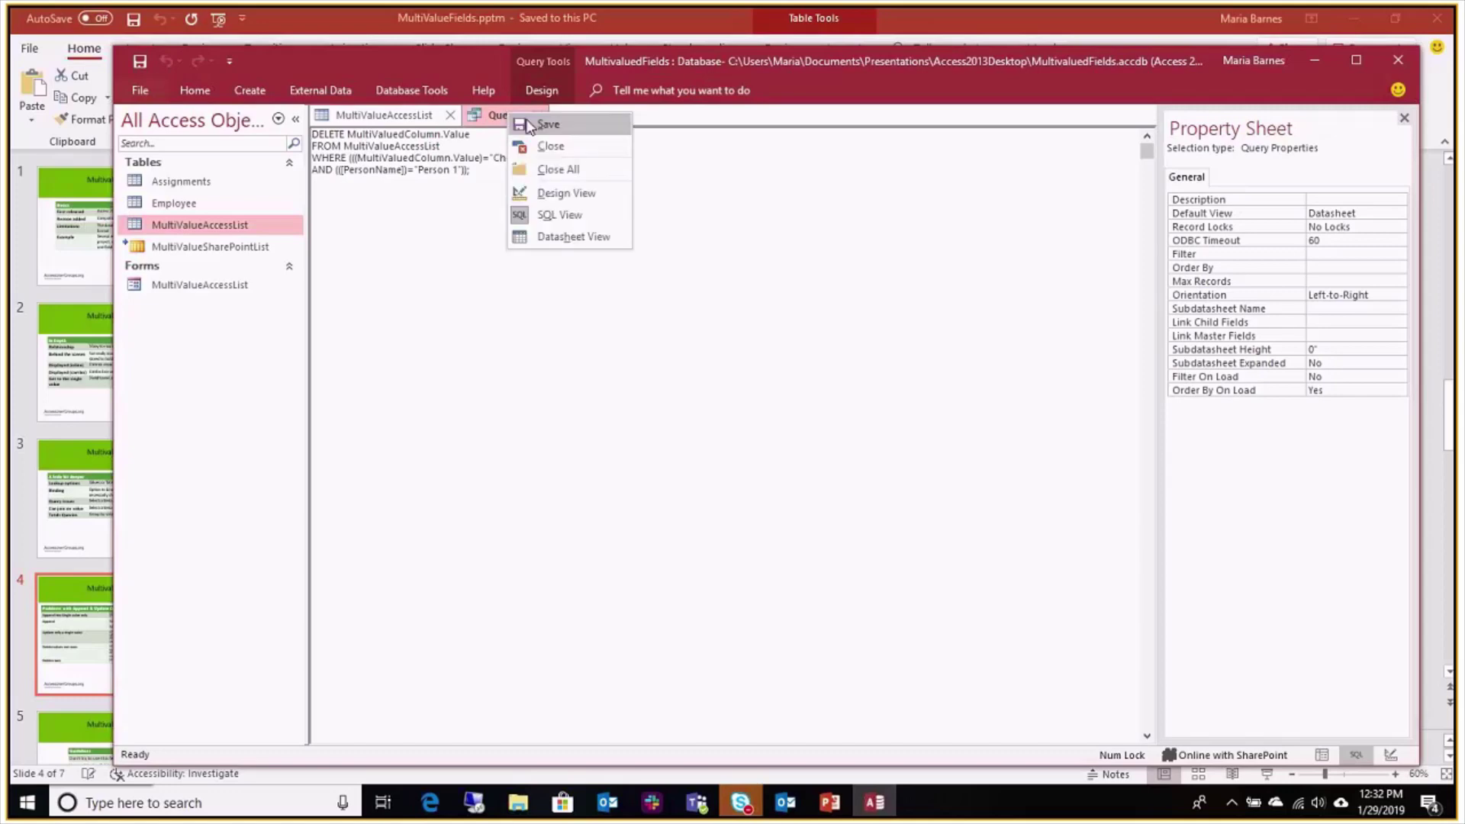
{"action": "left_click", "coordinate": [556, 190]}
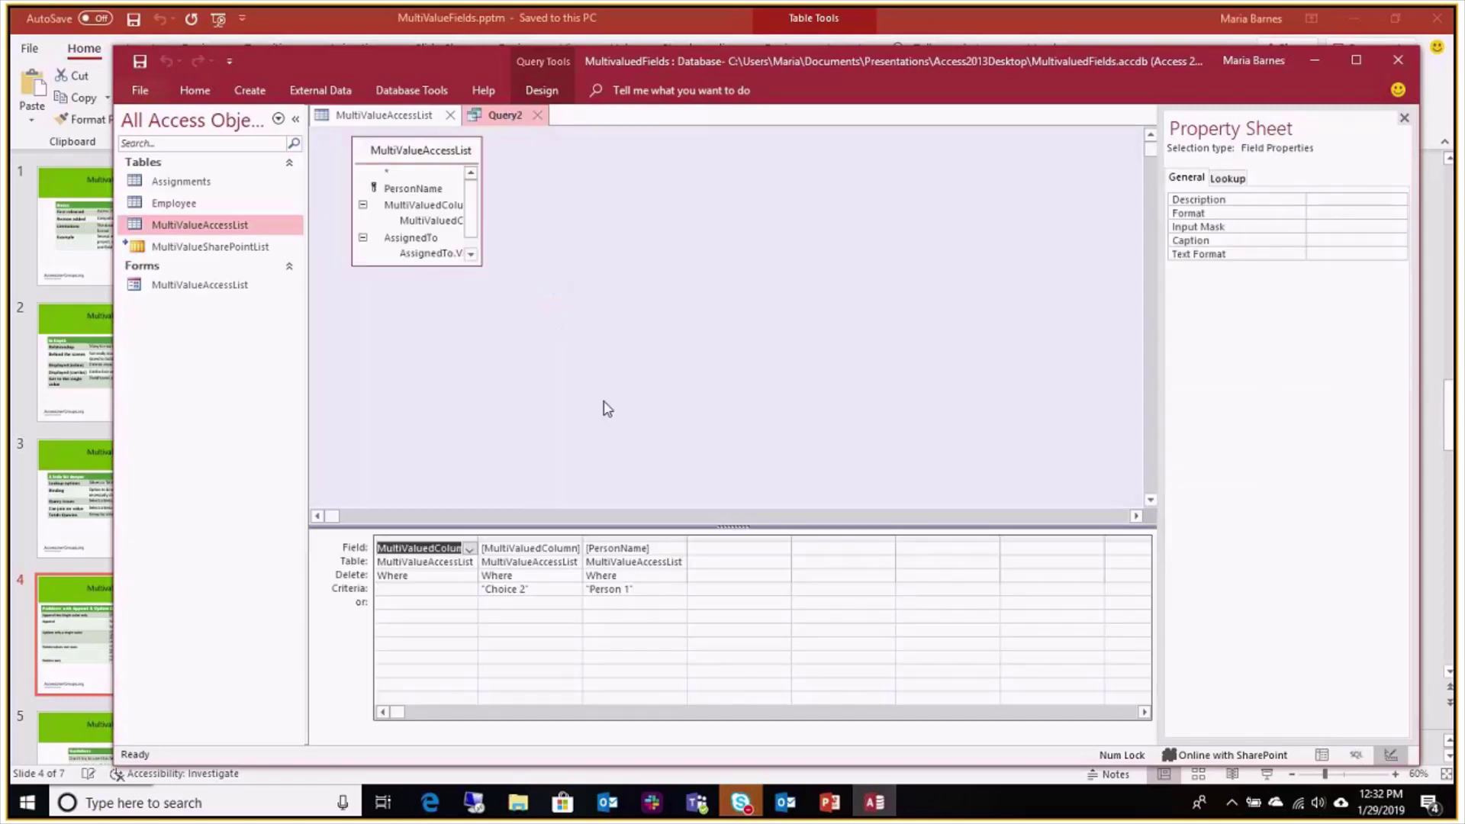
{"action": "left_click_drag", "start_coordinate": [480, 536], "coordinate": [523, 540]}
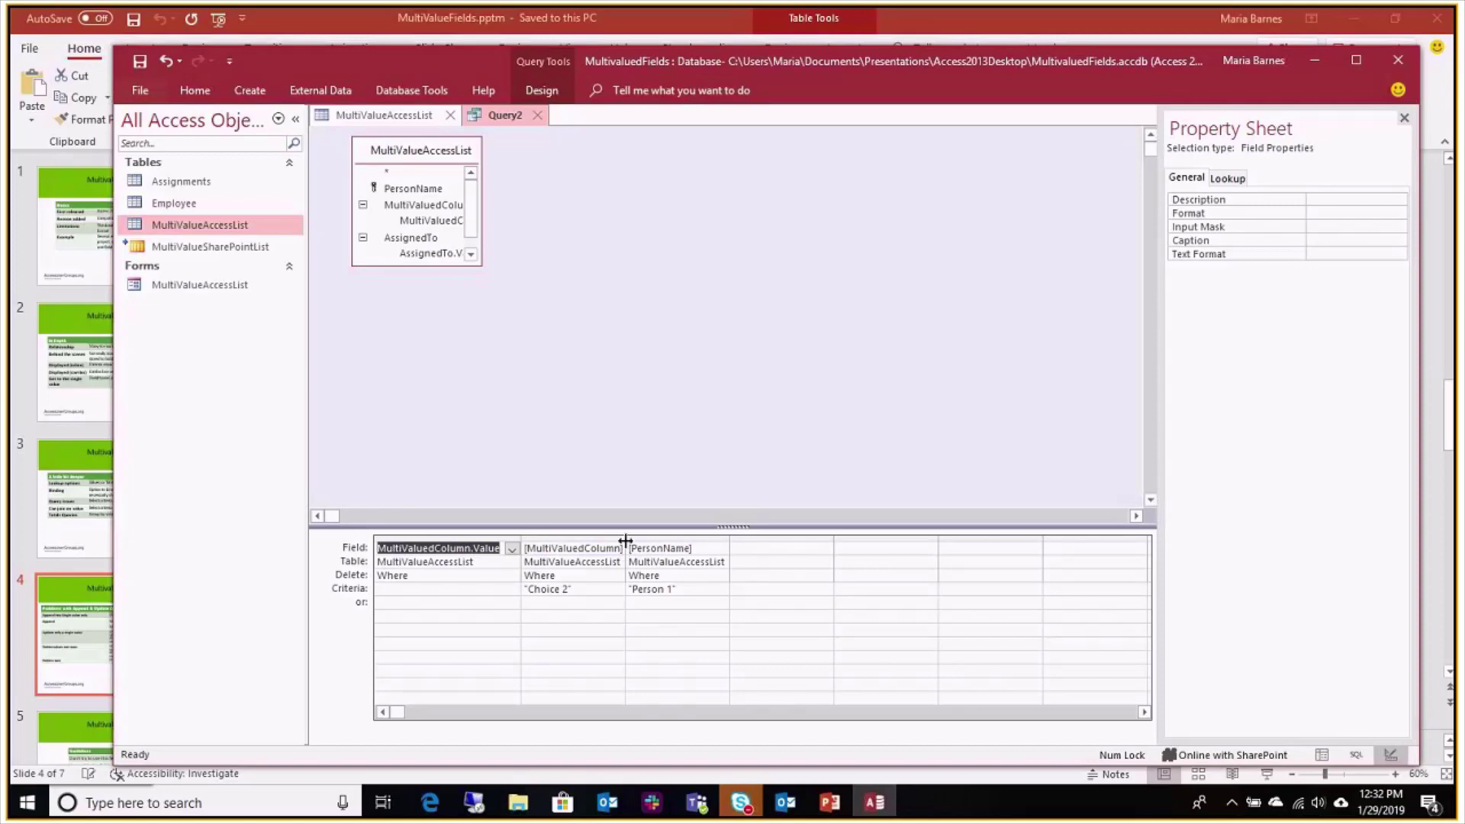
Widen the second and third columns of the query grid and set the third column's field to PersonName
{"action": "left_click_drag", "start_coordinate": [626, 541], "coordinate": [668, 541]}
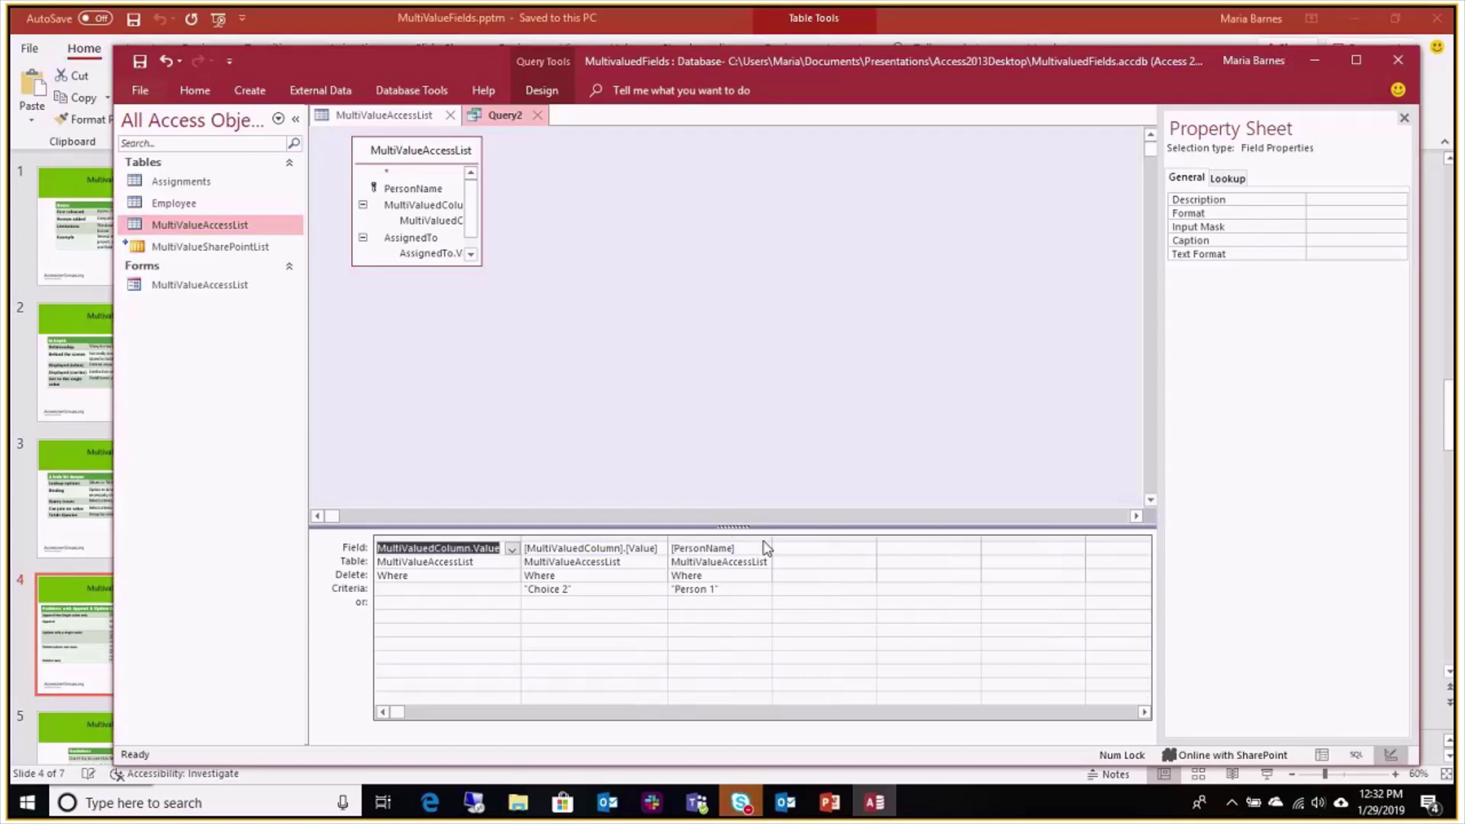
{"action": "left_click_drag", "start_coordinate": [772, 539], "coordinate": [829, 529]}
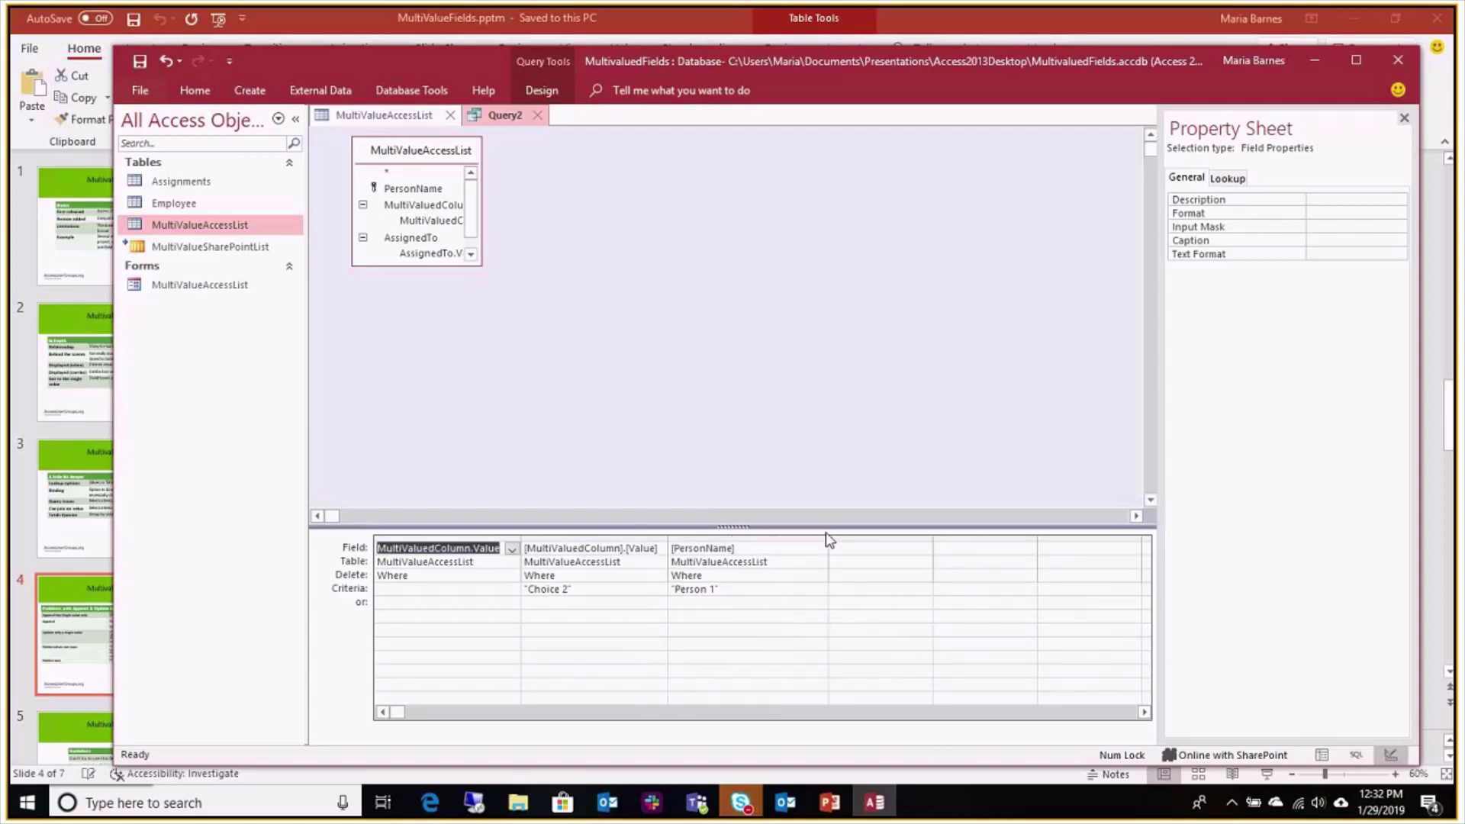
{"action": "left_click", "coordinate": [816, 550]}
{"action": "left_click", "coordinate": [820, 549]}
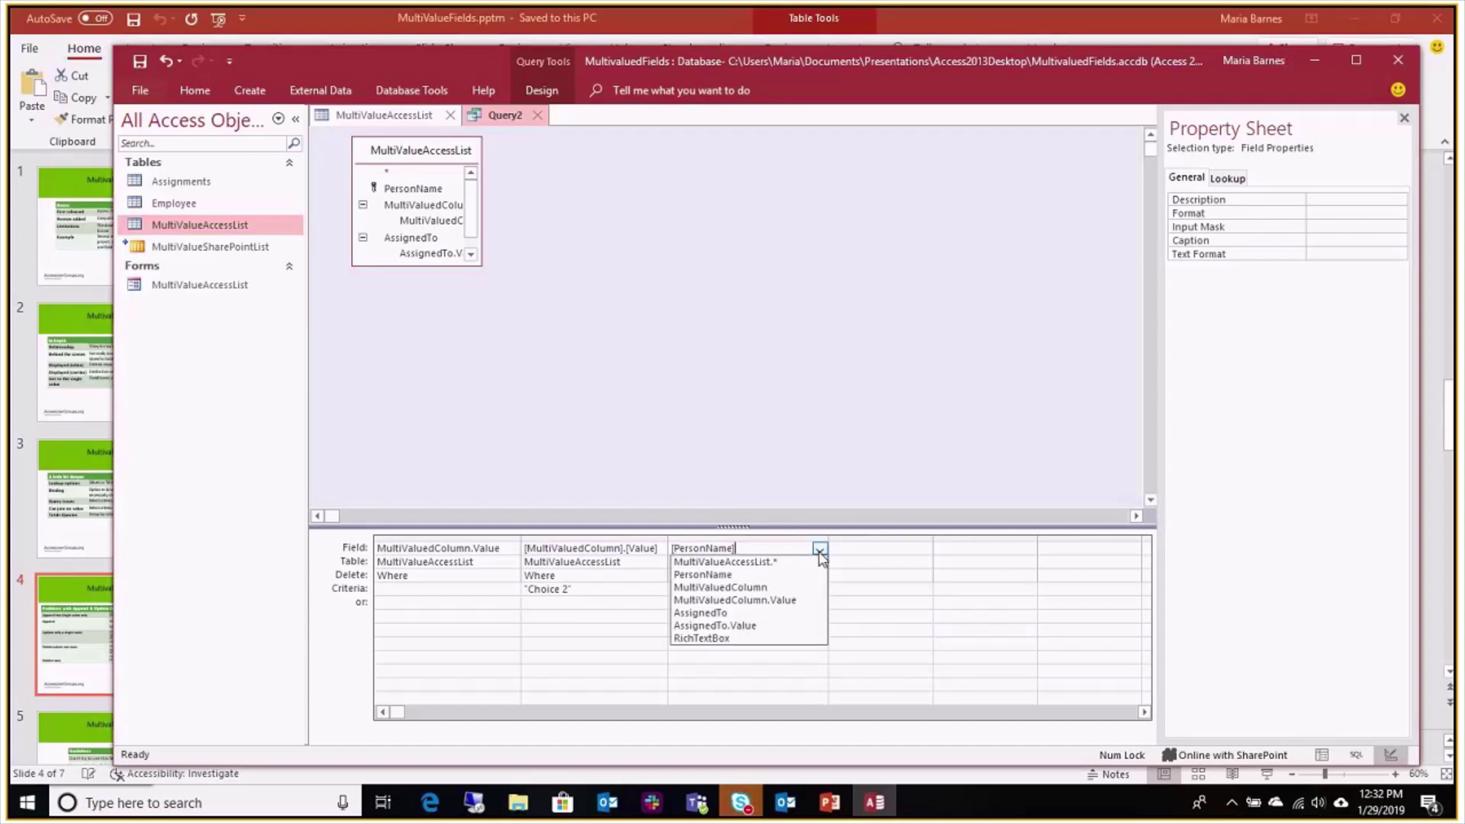
{"action": "left_click", "coordinate": [819, 551]}
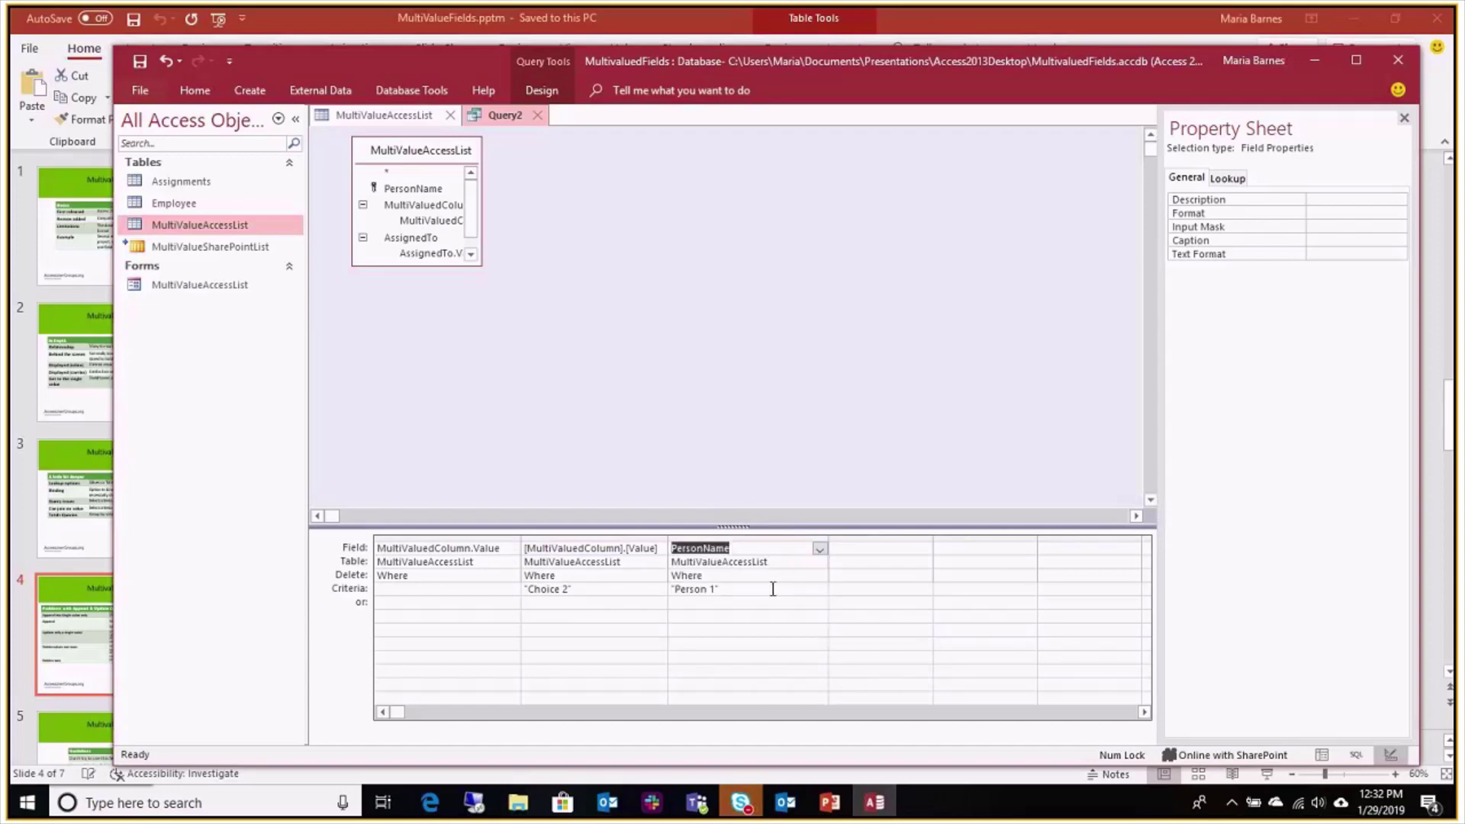
Clear the PersonName column's criteria and re-enter it as "Person 1"
{"action": "left_click", "coordinate": [773, 589]}
{"action": "key", "text": "BackSpace"}
{"action": "key", "text": "BackSpace"}
{"action": "key", "text": "BackSpace"}
{"action": "key", "text": "BackSpace"}
{"action": "key", "text": "BackSpace"}
{"action": "key", "text": "BackSpace"}
{"action": "key", "text": "BackSpace"}
{"action": "key", "text": "BackSpace"}
{"action": "key", "text": "BackSpace"}
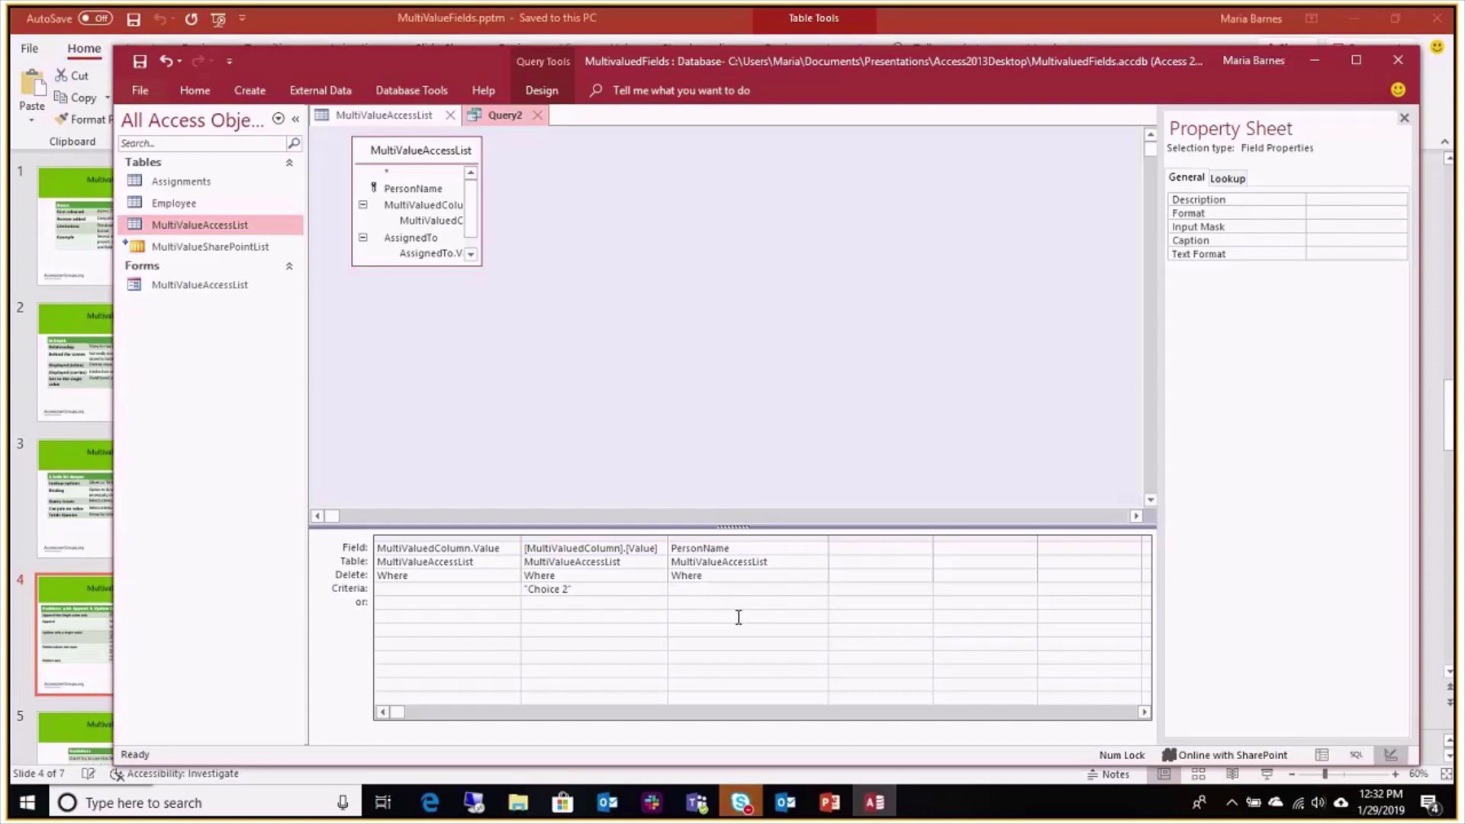
{"action": "type", "text": "\"Person 1\""}
Try to run the delete query from design view
{"action": "left_click", "coordinate": [541, 92]}
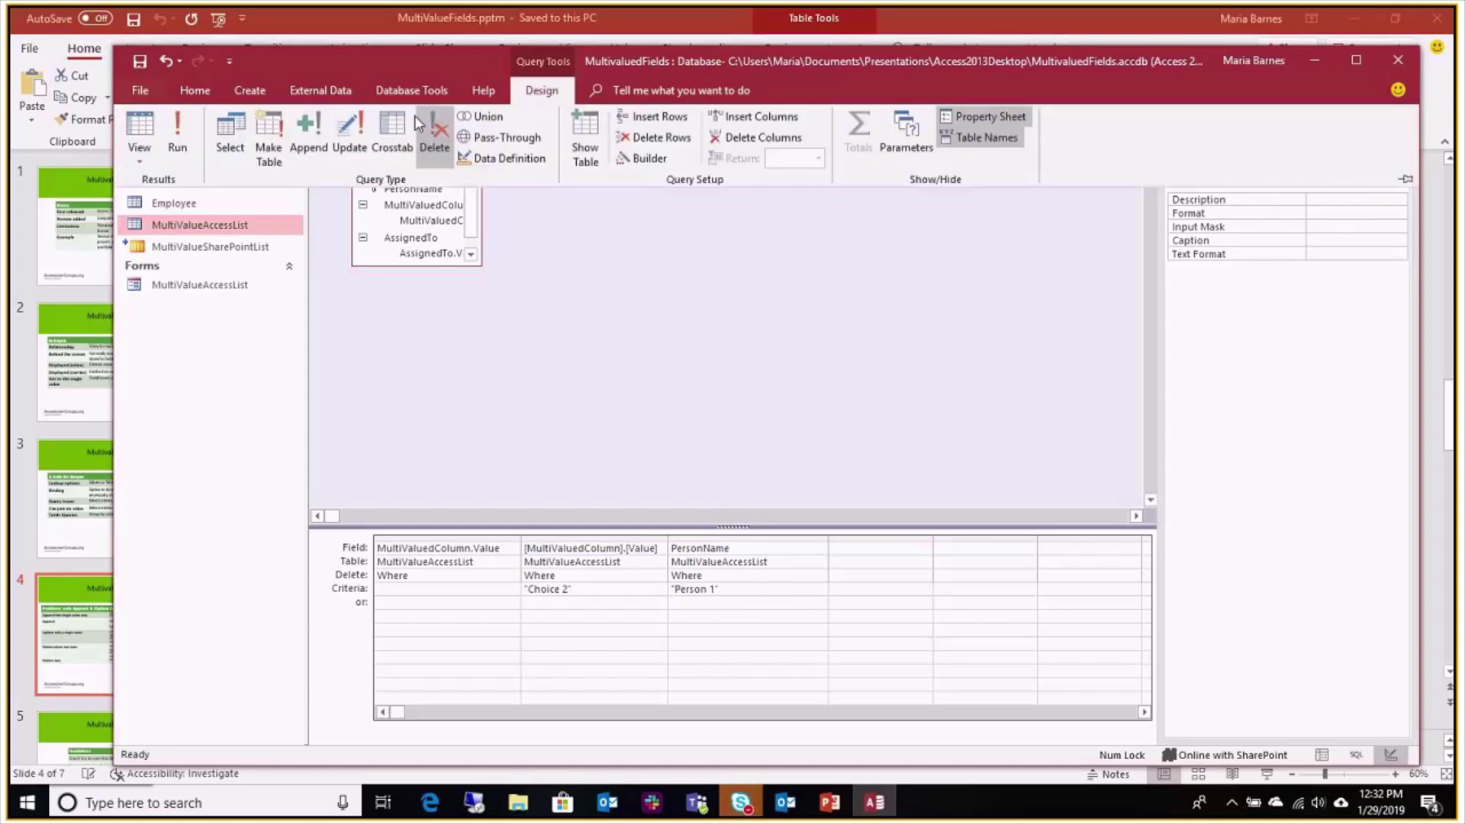
{"action": "left_click", "coordinate": [178, 145]}
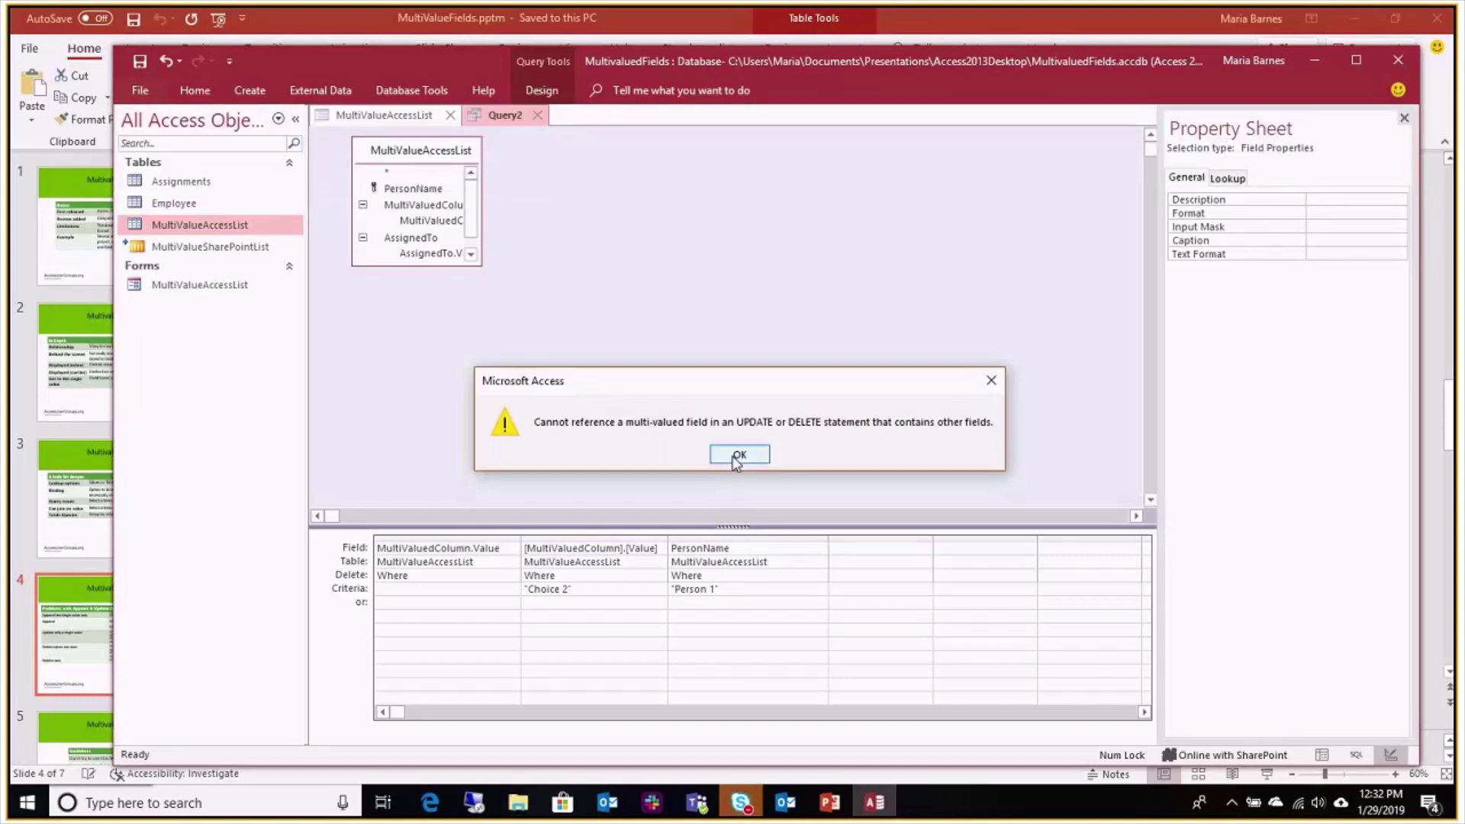
{"action": "left_click", "coordinate": [738, 455]}
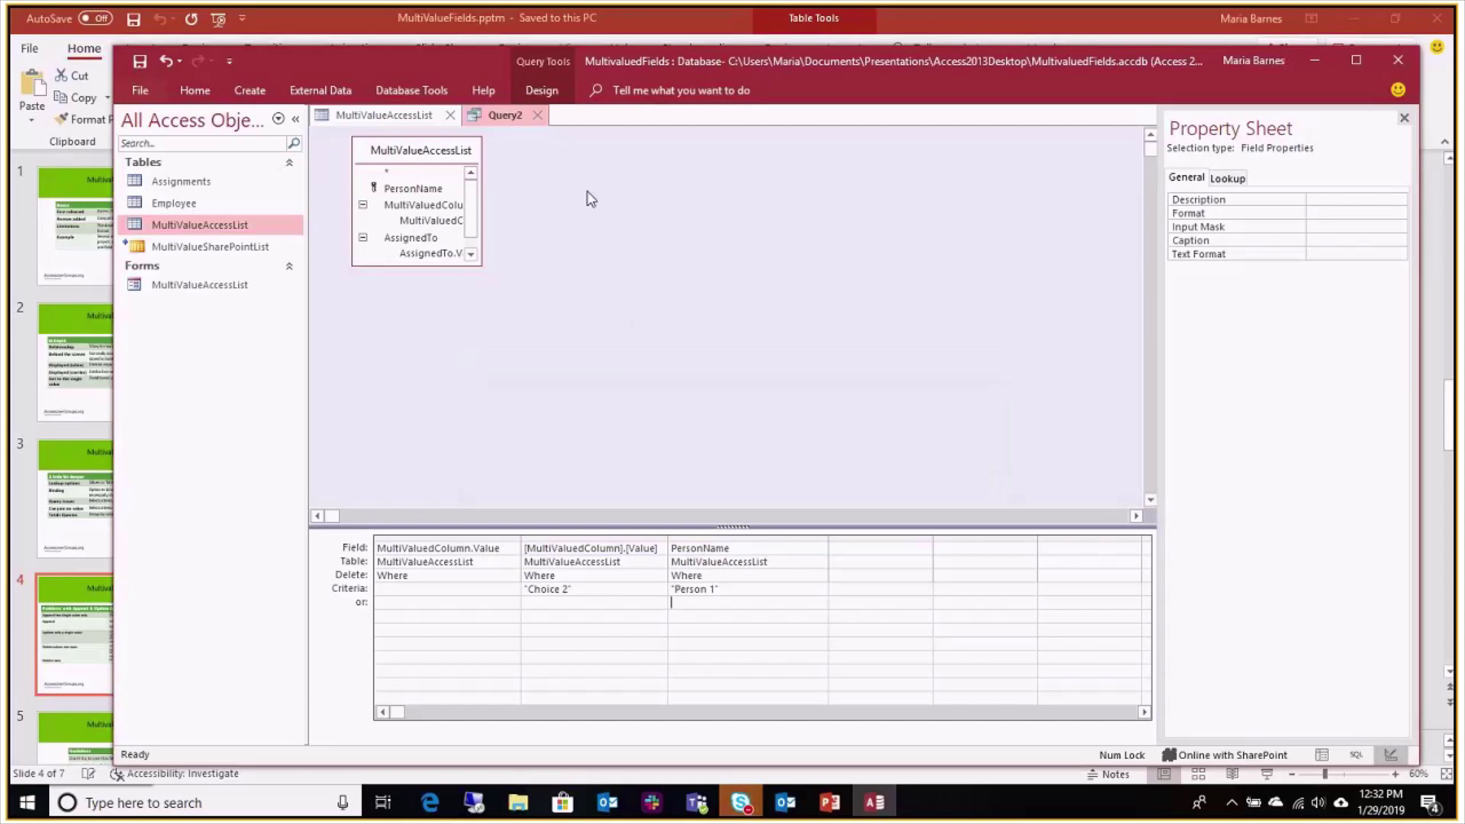
Show the query's SQL and remove every field after MultiValueAccessList.MultiValuedColumn.Value from the DELETE clause
{"action": "right_click", "coordinate": [589, 198]}
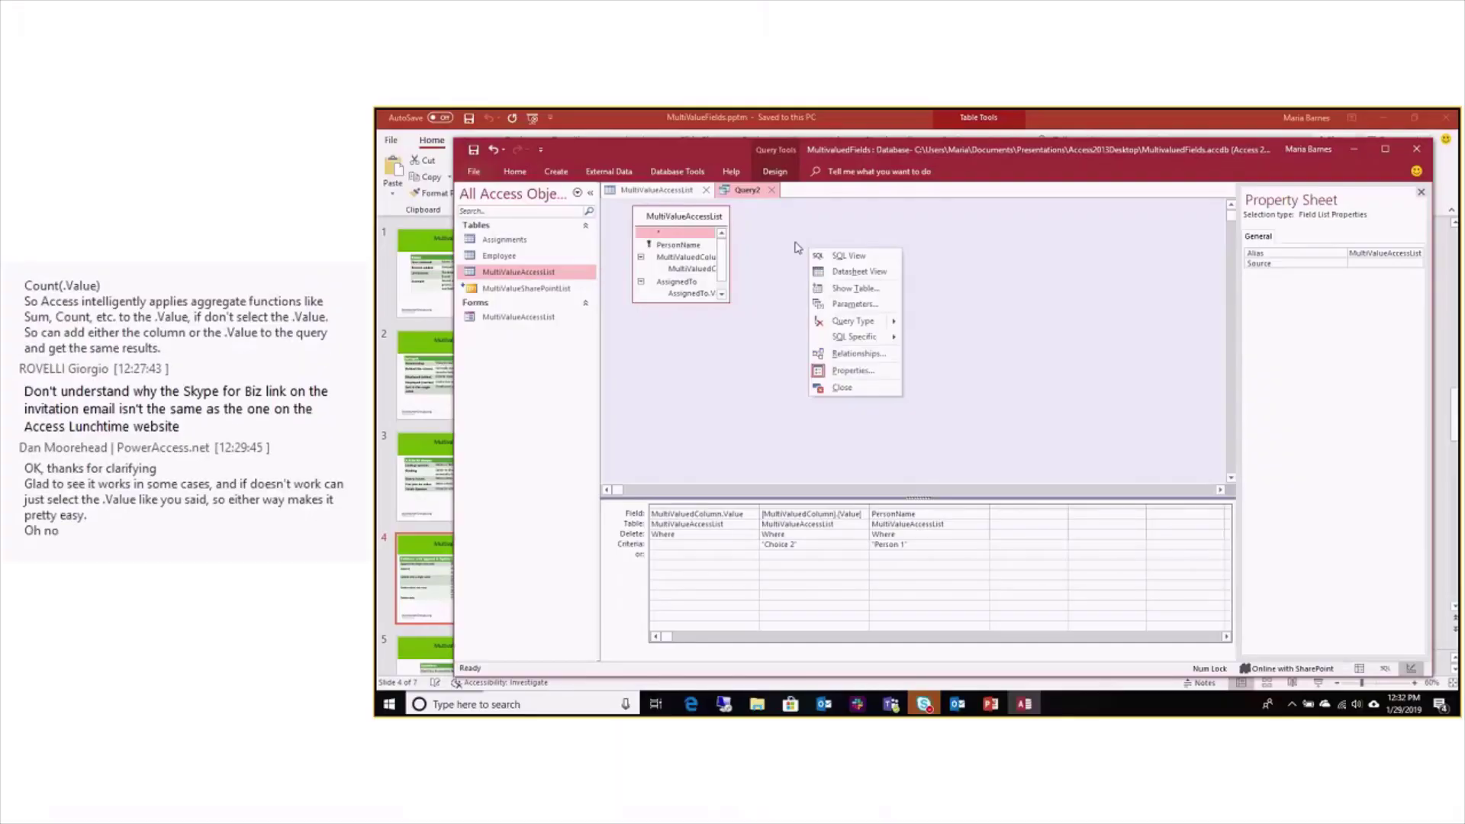
{"action": "left_click", "coordinate": [843, 256]}
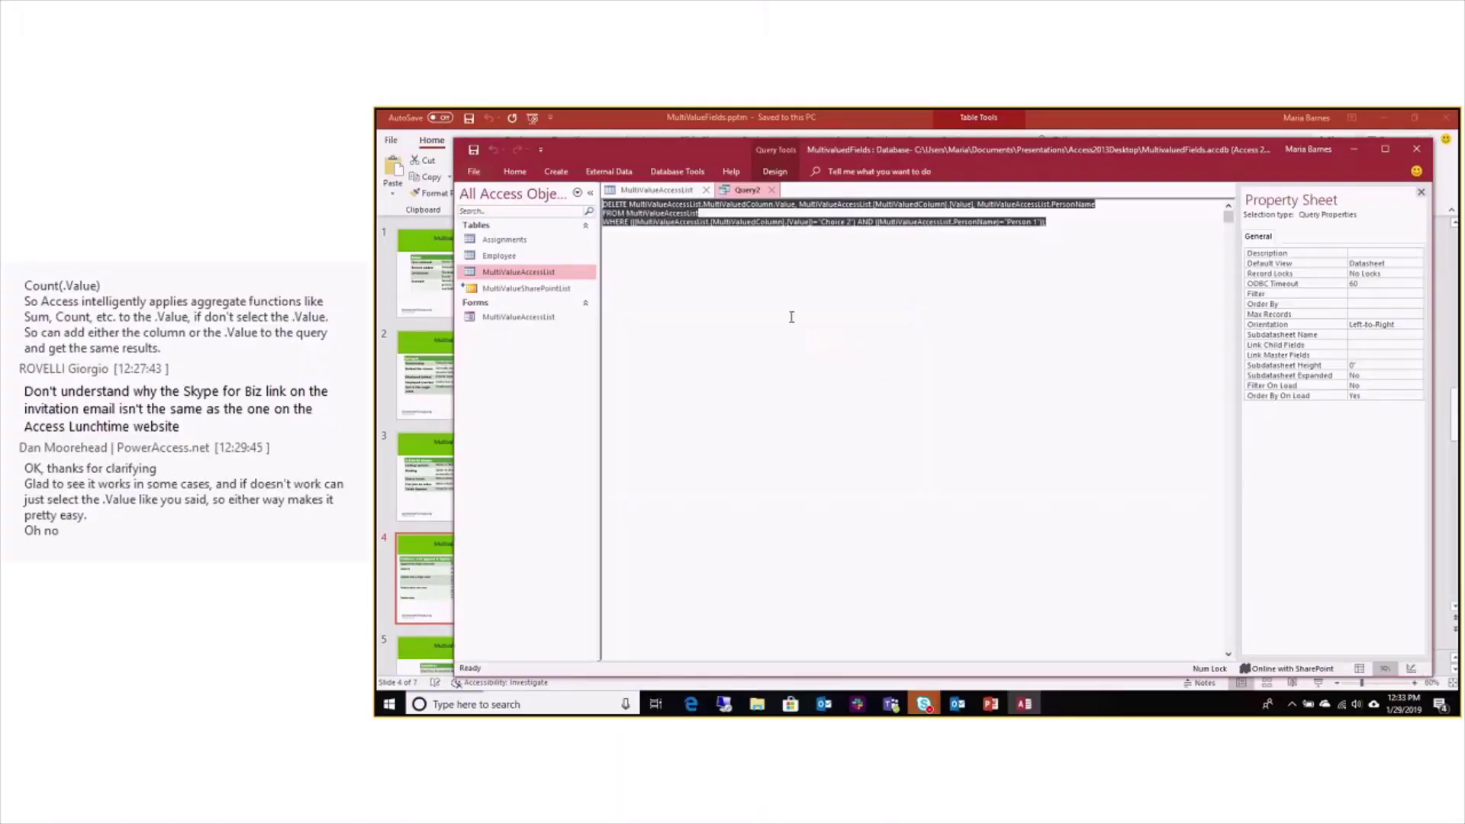
{"action": "left_click", "coordinate": [772, 259]}
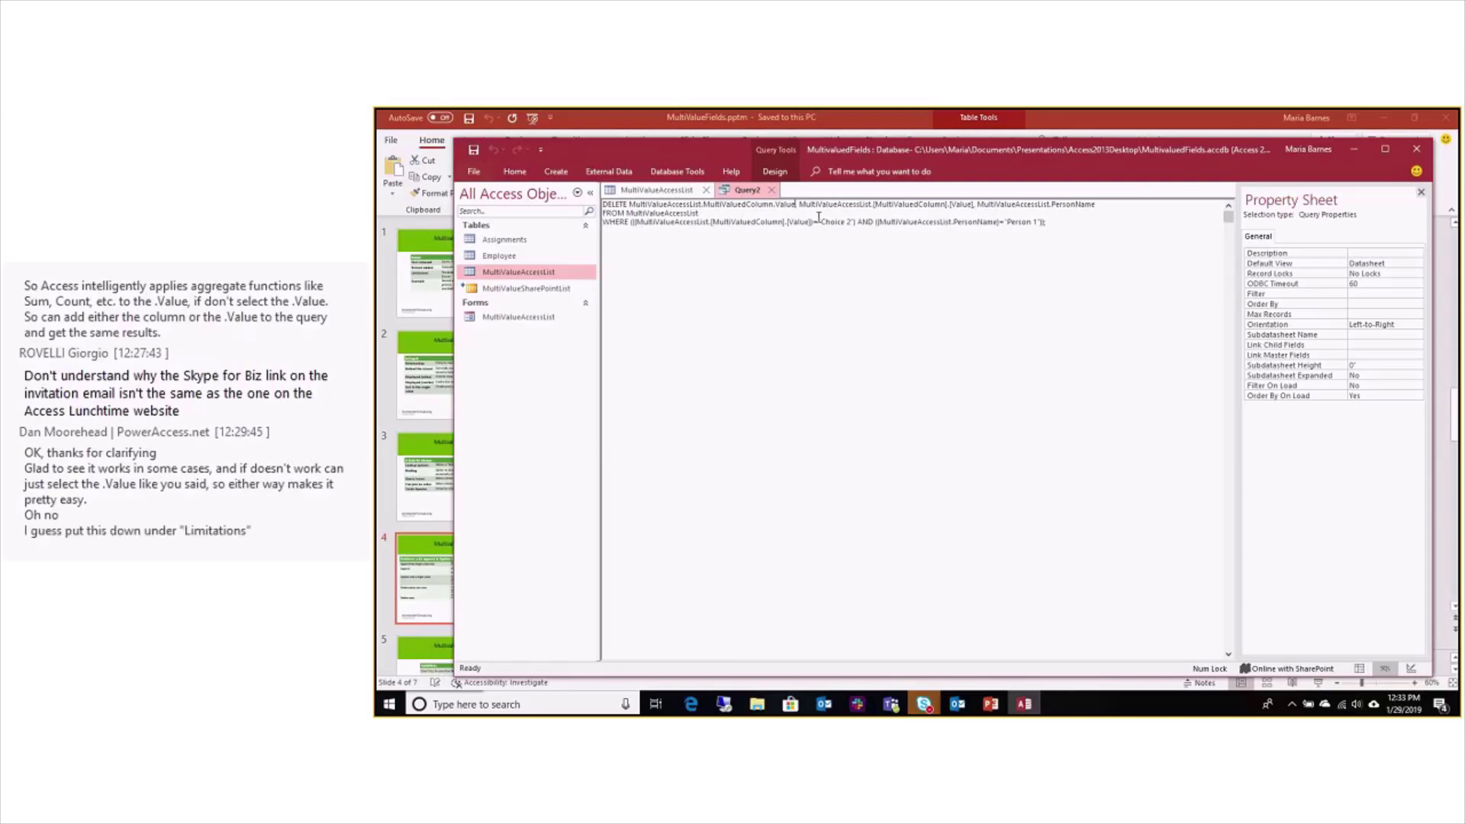
{"action": "left_click_drag", "start_coordinate": [795, 205], "coordinate": [1097, 206]}
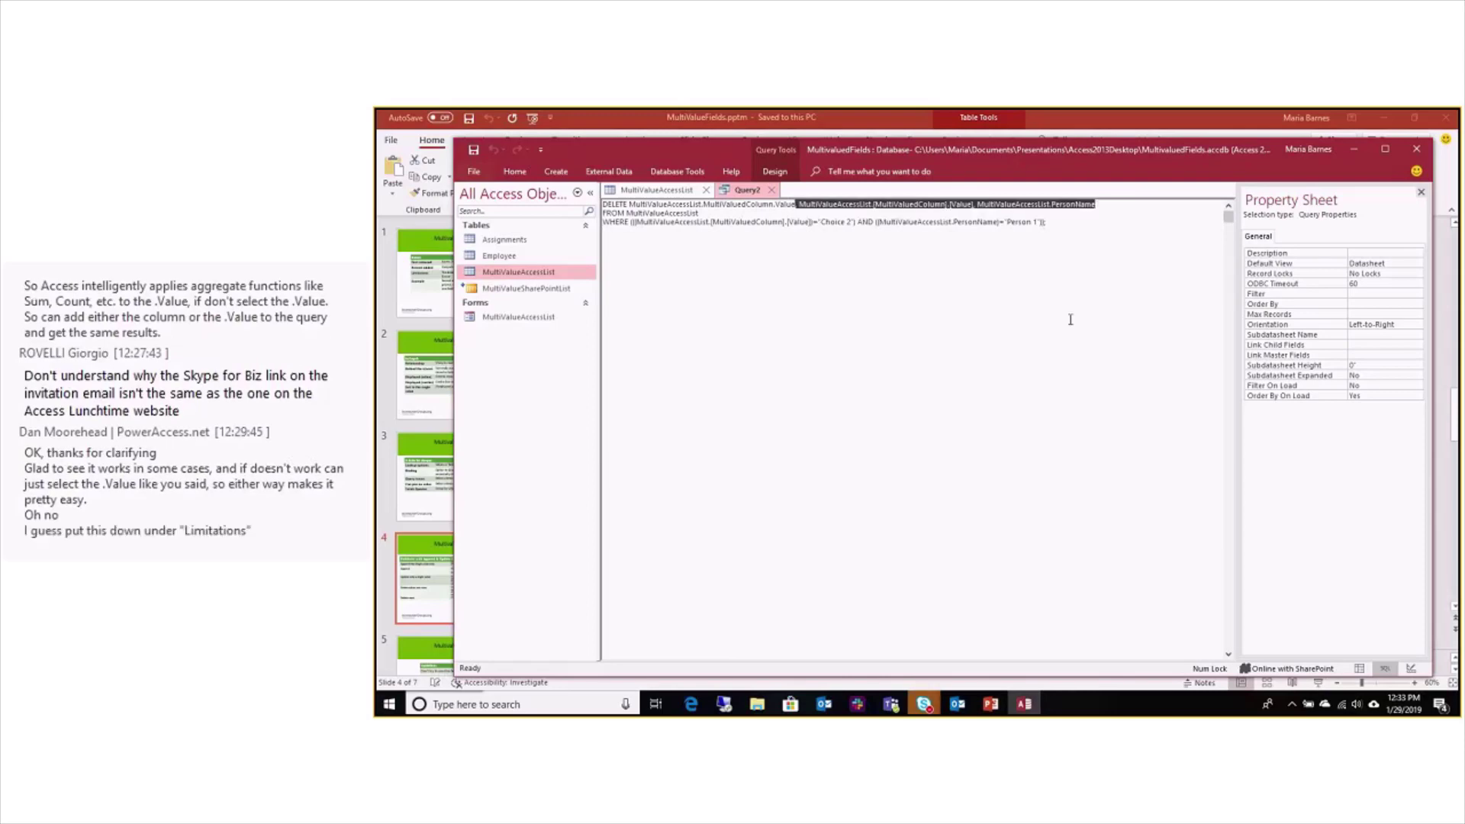
{"action": "key", "text": "Delete"}
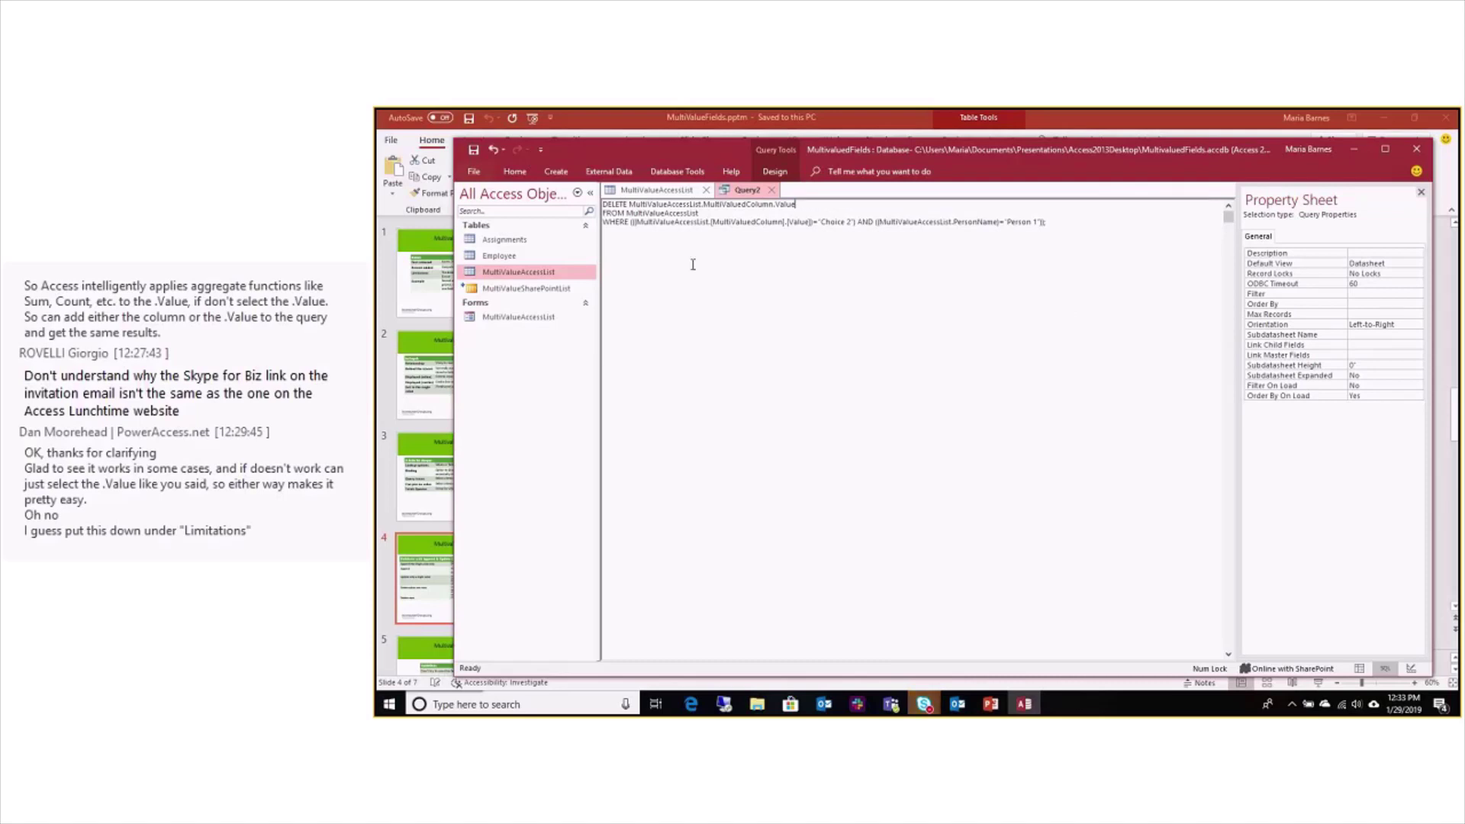
Run the delete query with Person 1 as the PersonName parameter value and accept the deletion
{"action": "left_click", "coordinate": [776, 169]}
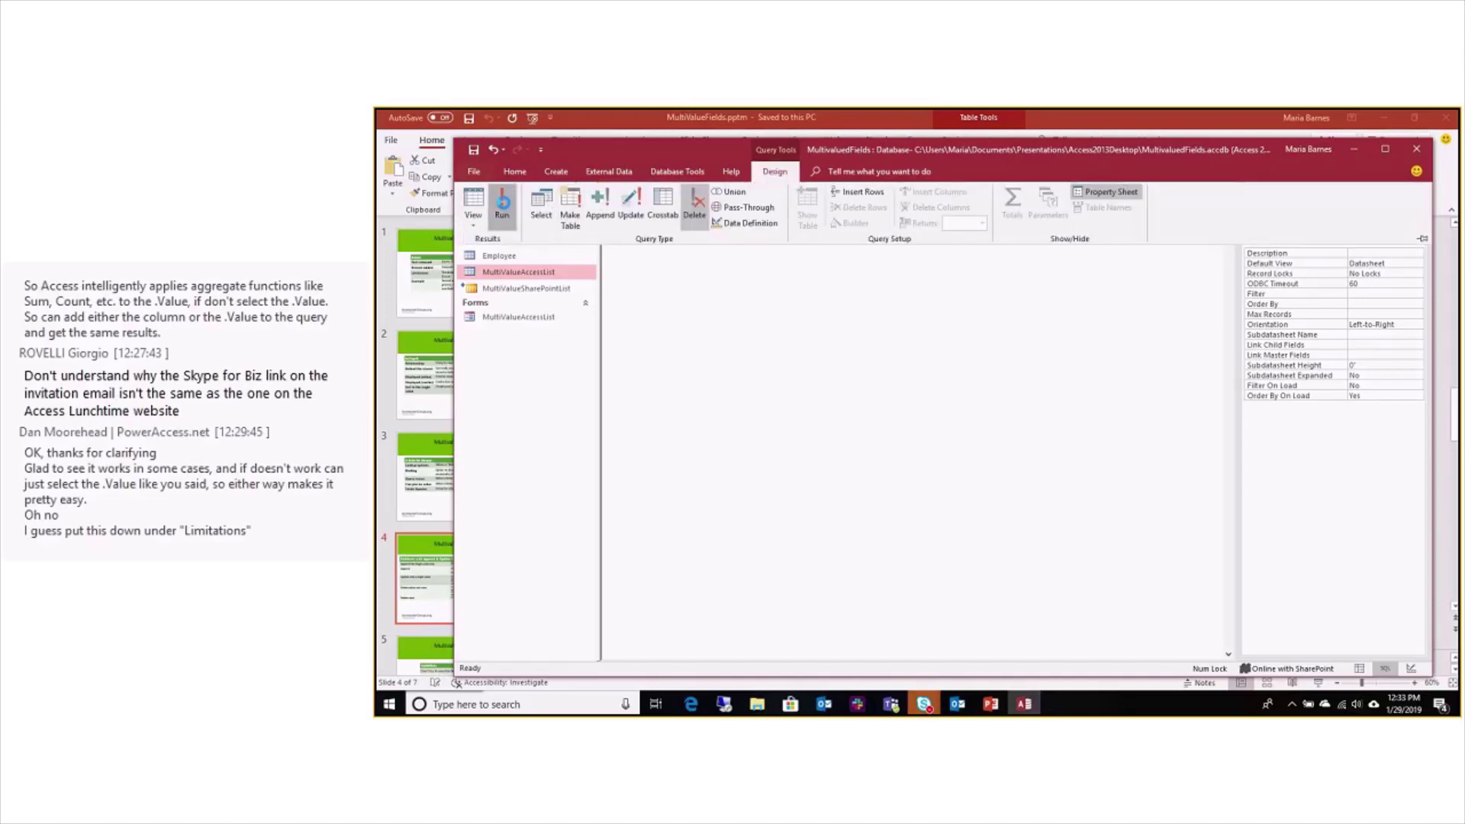
{"action": "left_click", "coordinate": [502, 204]}
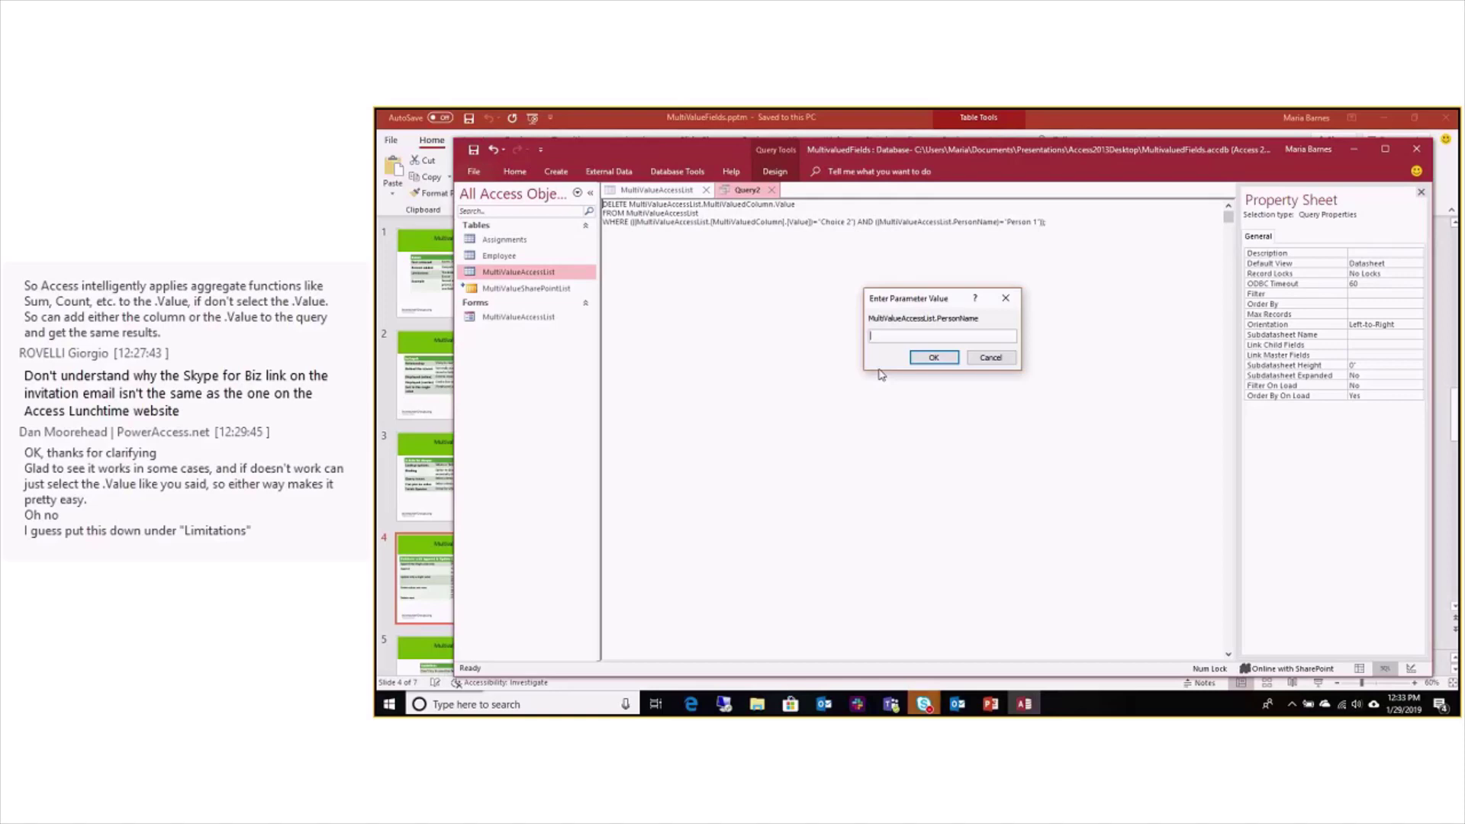
{"action": "type", "text": "Person 1"}
{"action": "left_click", "coordinate": [931, 360]}
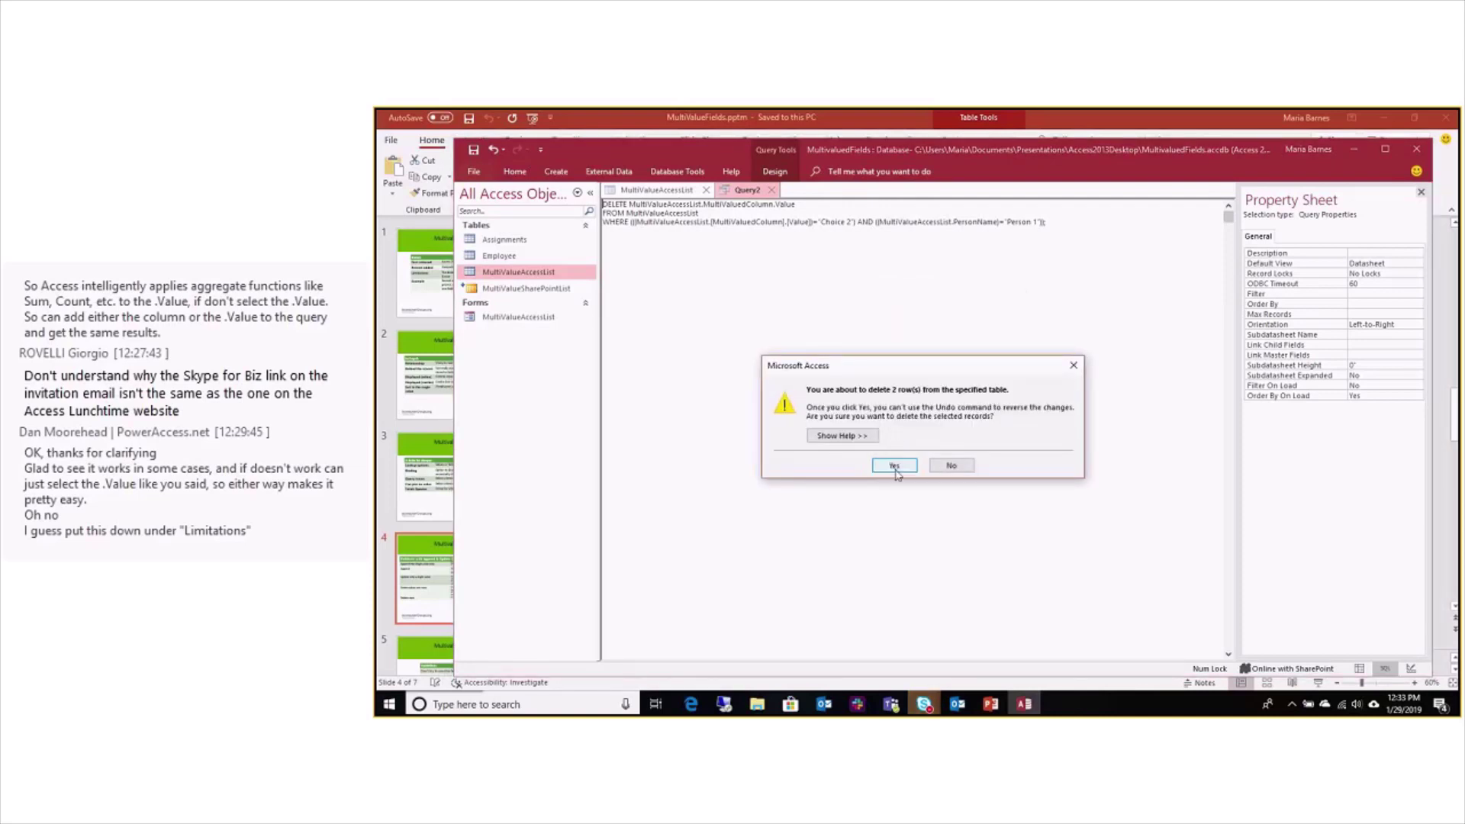
{"action": "left_click", "coordinate": [894, 465]}
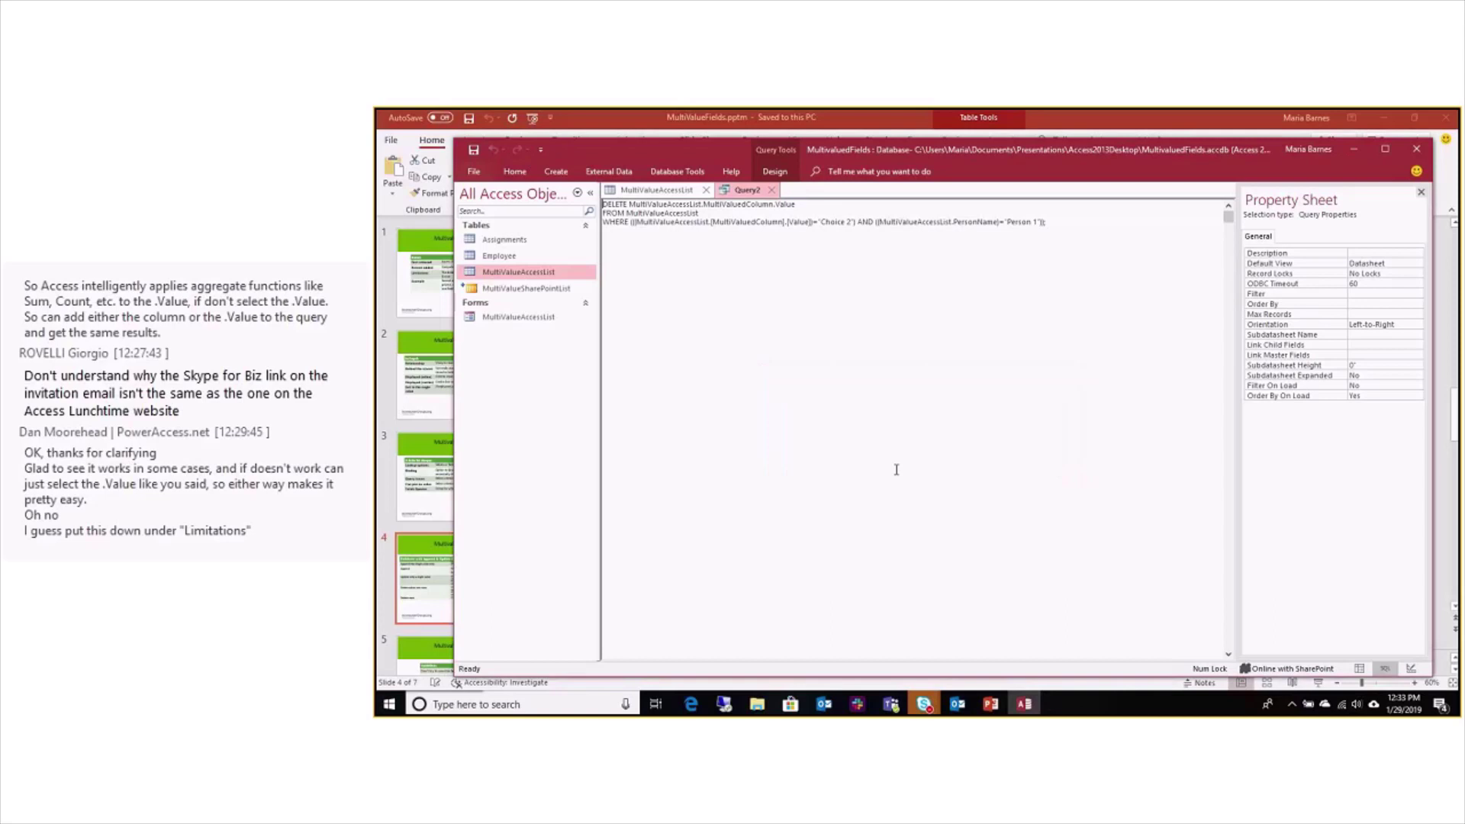
Keep Query2 open and check each person's MultiValuedColumn choices in the MultiValueAccessList table
{"action": "left_click", "coordinate": [771, 189]}
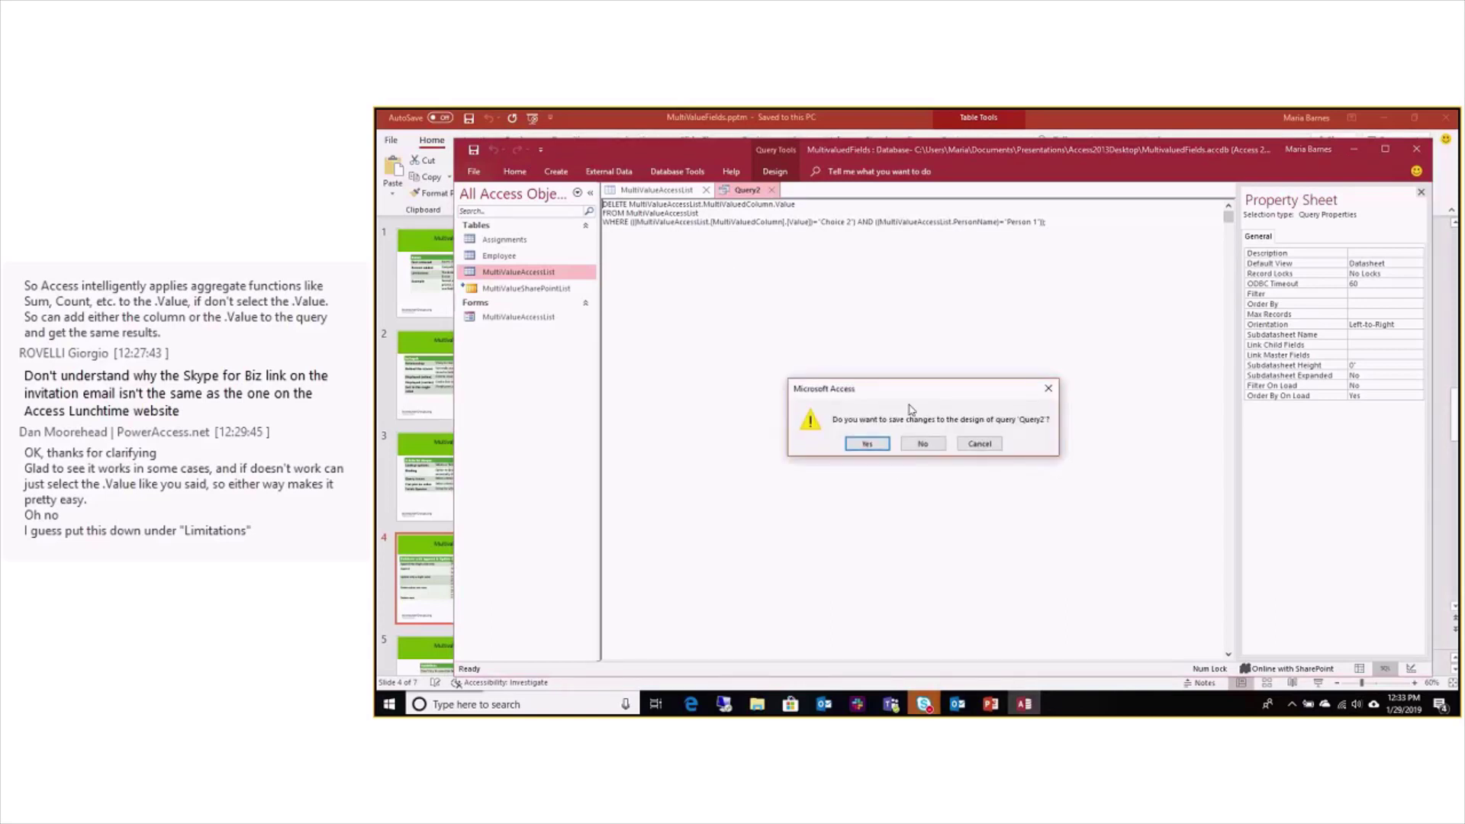
{"action": "left_click", "coordinate": [980, 444]}
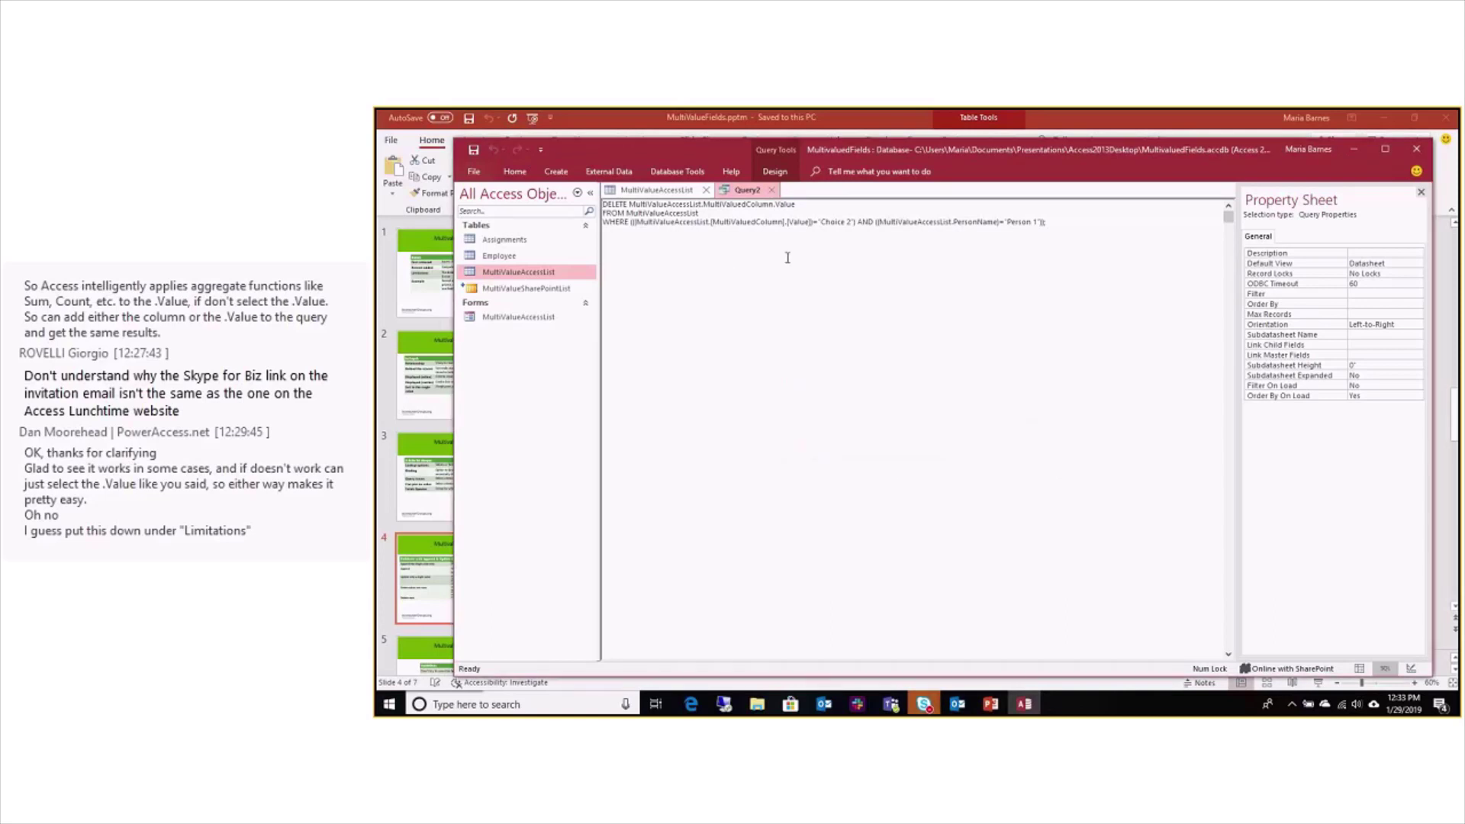
{"action": "left_click", "coordinate": [669, 194]}
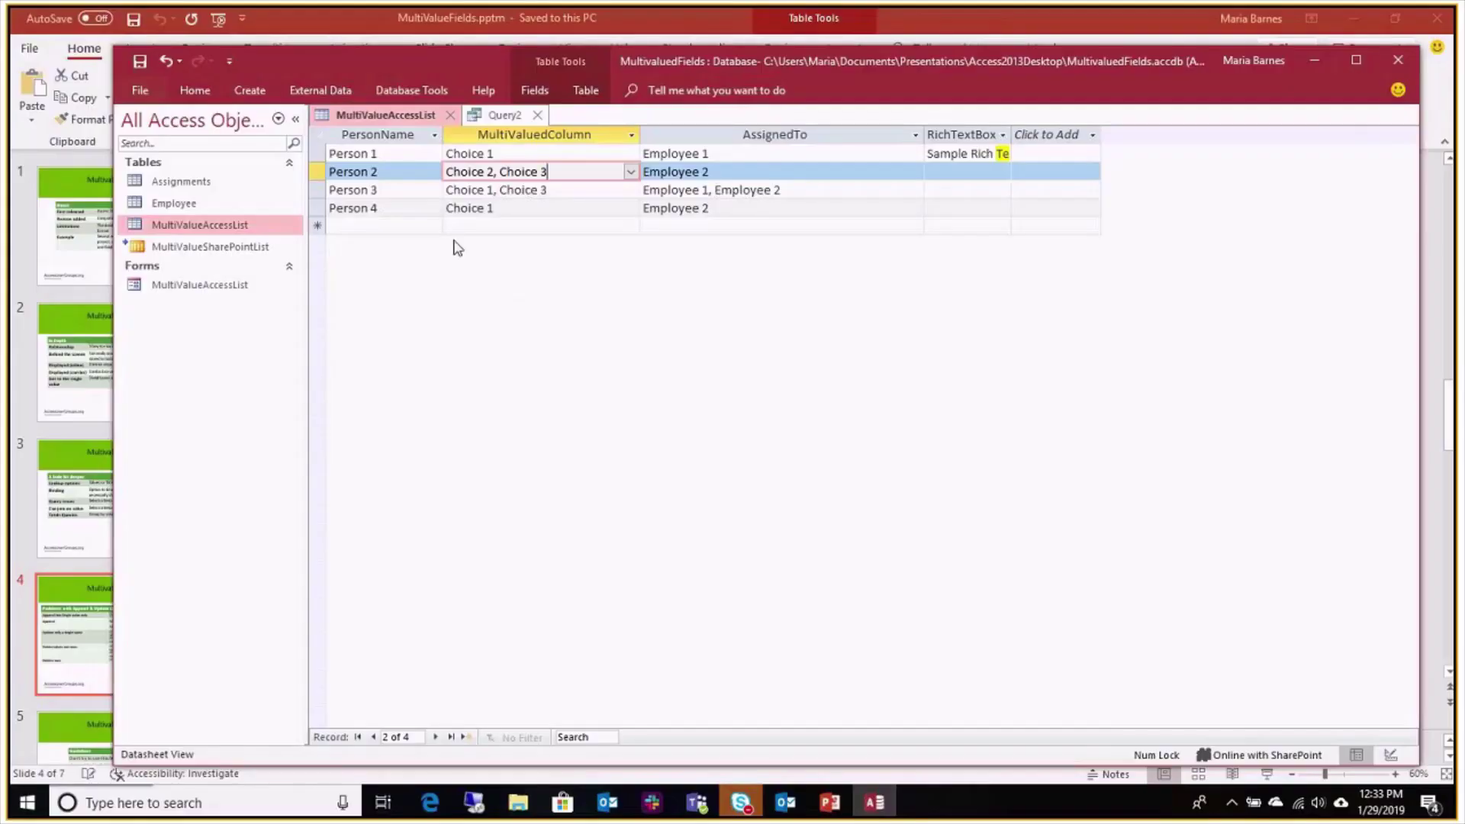
{"action": "left_click", "coordinate": [404, 207]}
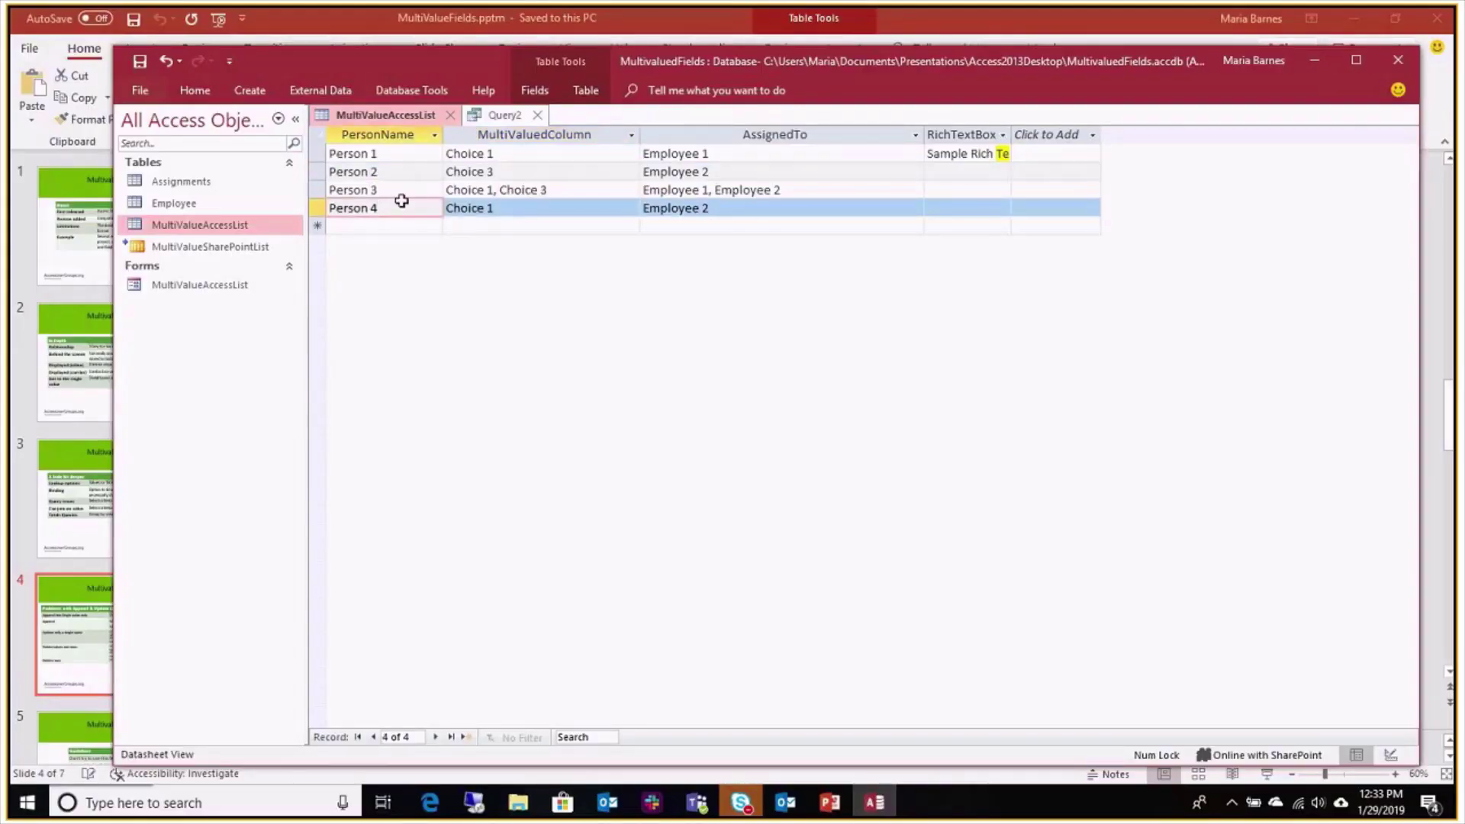
{"action": "left_click", "coordinate": [494, 167]}
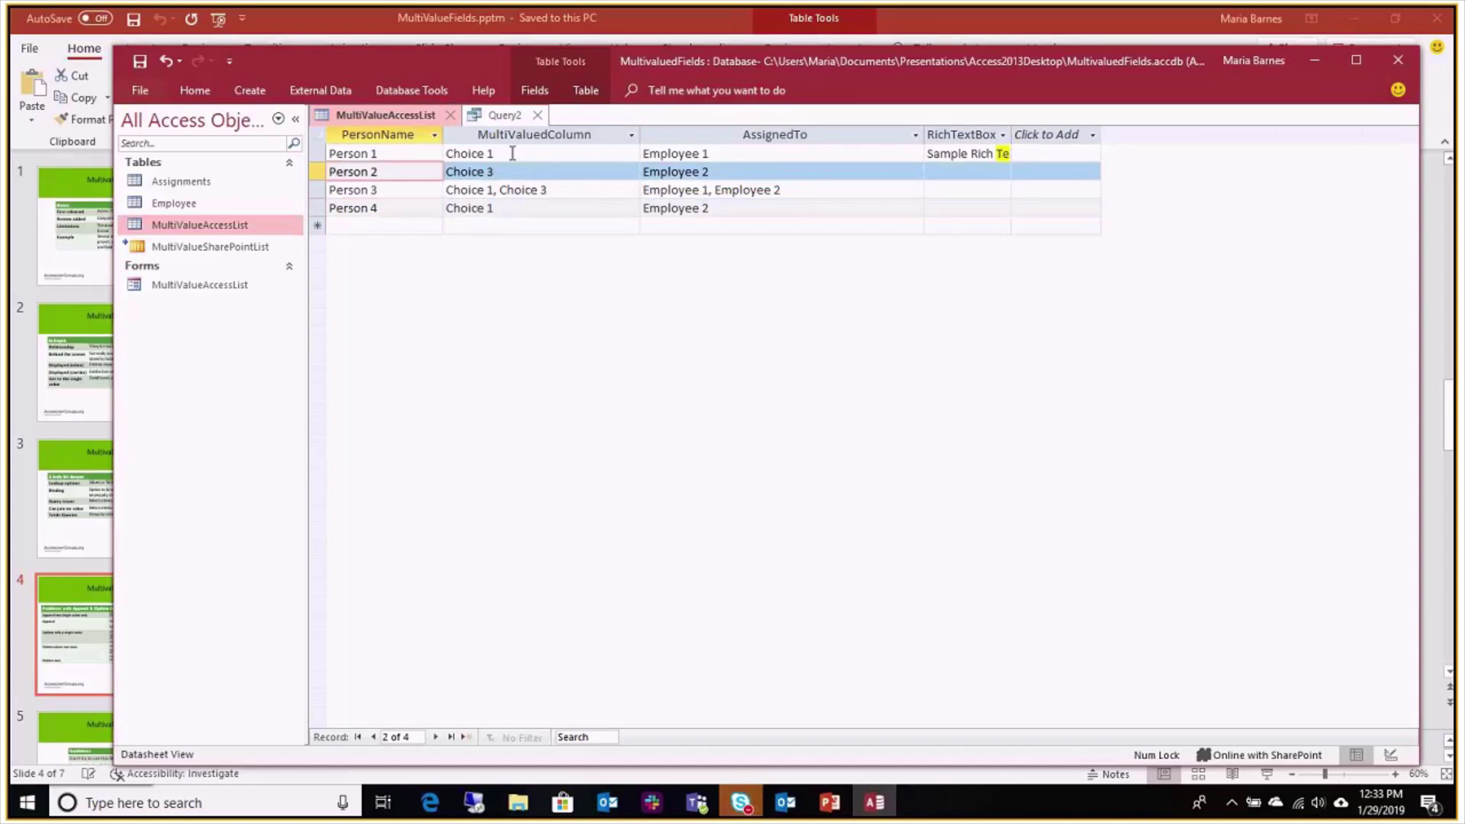
{"action": "left_click", "coordinate": [512, 153]}
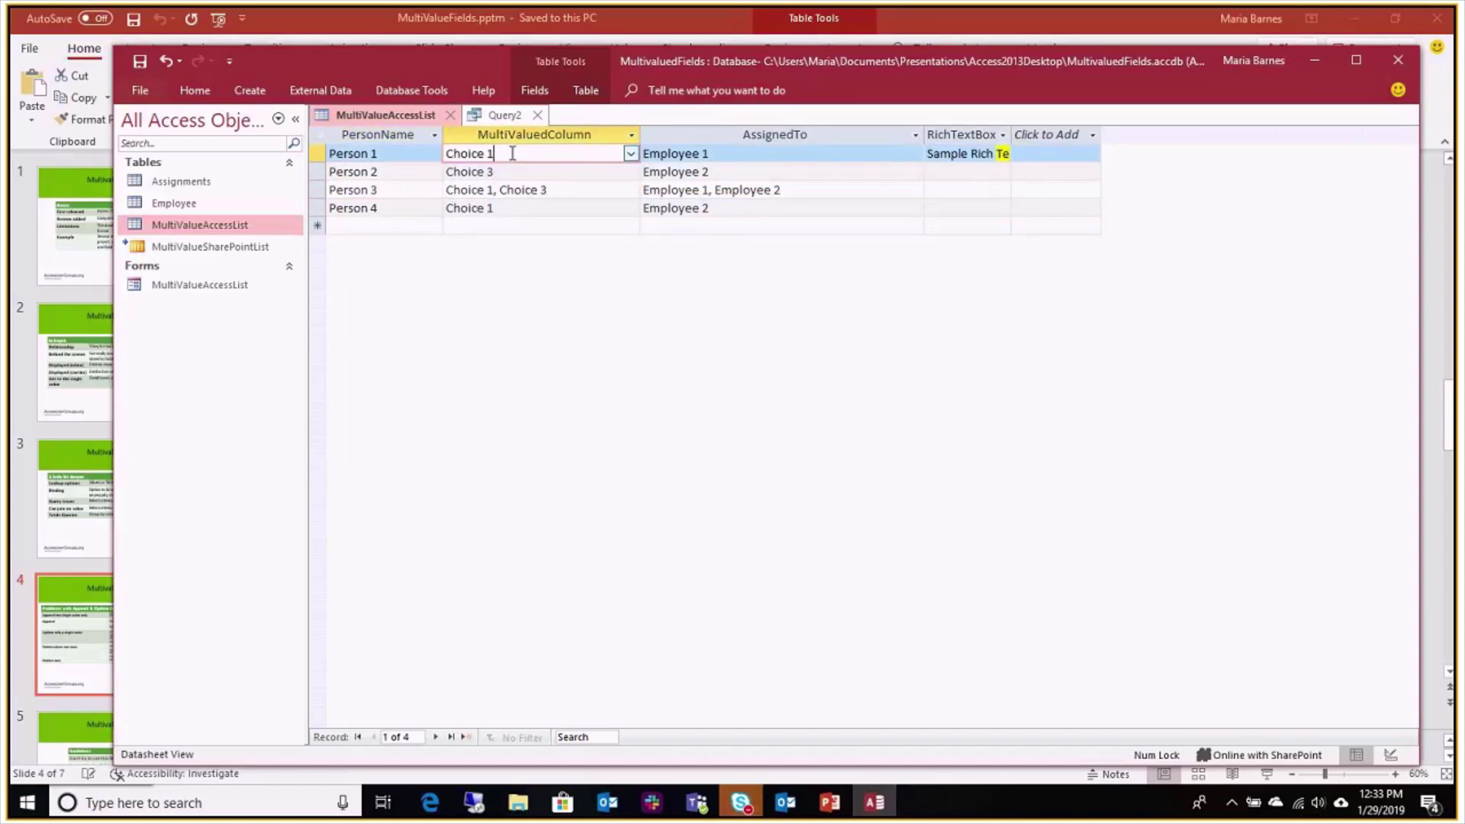
{"action": "left_click", "coordinate": [512, 171]}
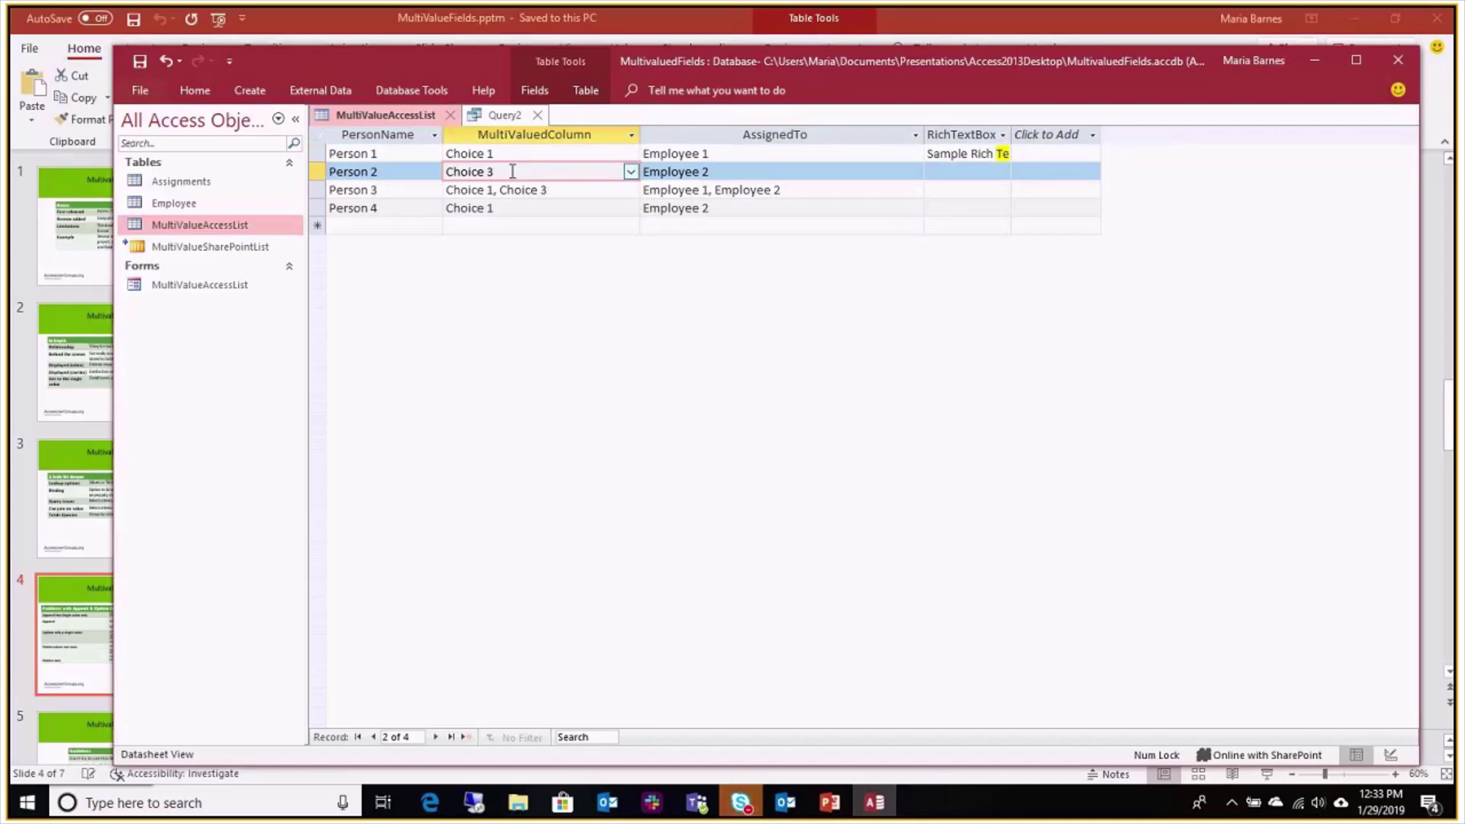
Enclose PersonName in square brackets in the WHERE clause of Query2's SQL
{"action": "left_click", "coordinate": [506, 114]}
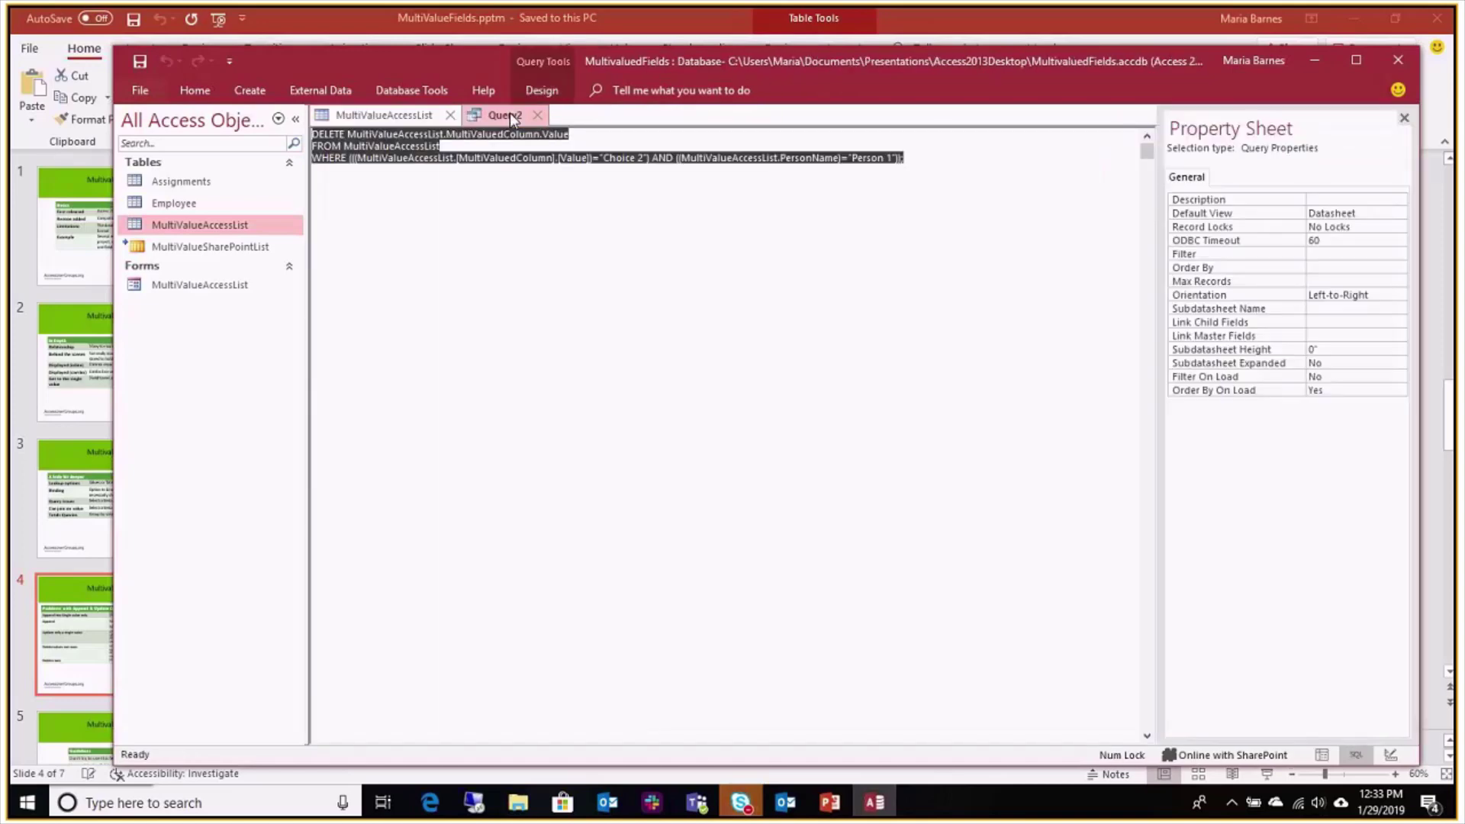
{"action": "left_click", "coordinate": [505, 177]}
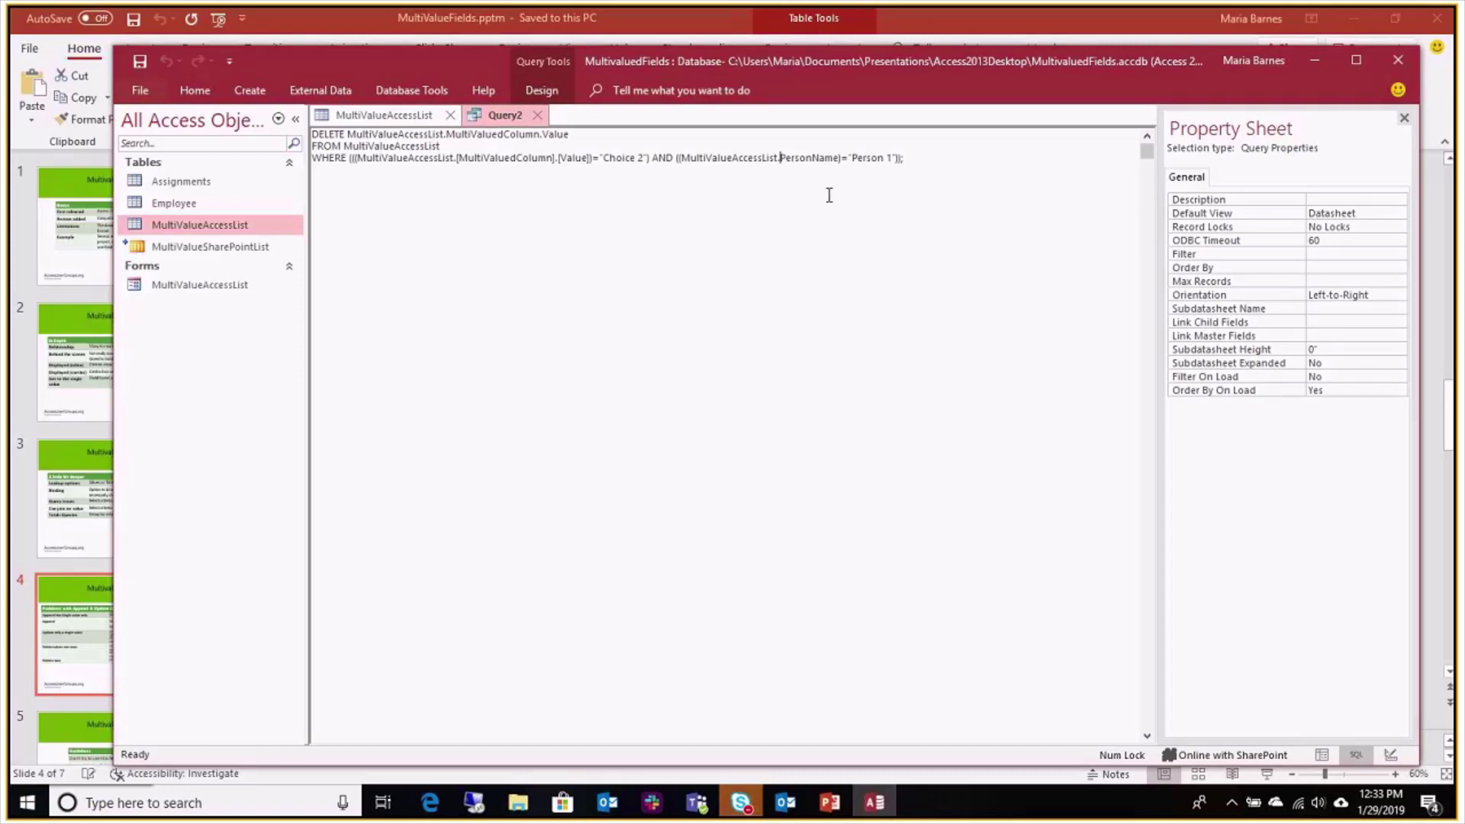
{"action": "type", "text": "["}
{"action": "left_click", "coordinate": [840, 161]}
{"action": "type", "text": "]"}
Add Choice 2 to Person 1's MultiValuedColumn values in the MultiValueAccessList table
{"action": "left_click", "coordinate": [405, 119]}
{"action": "left_click", "coordinate": [519, 153]}
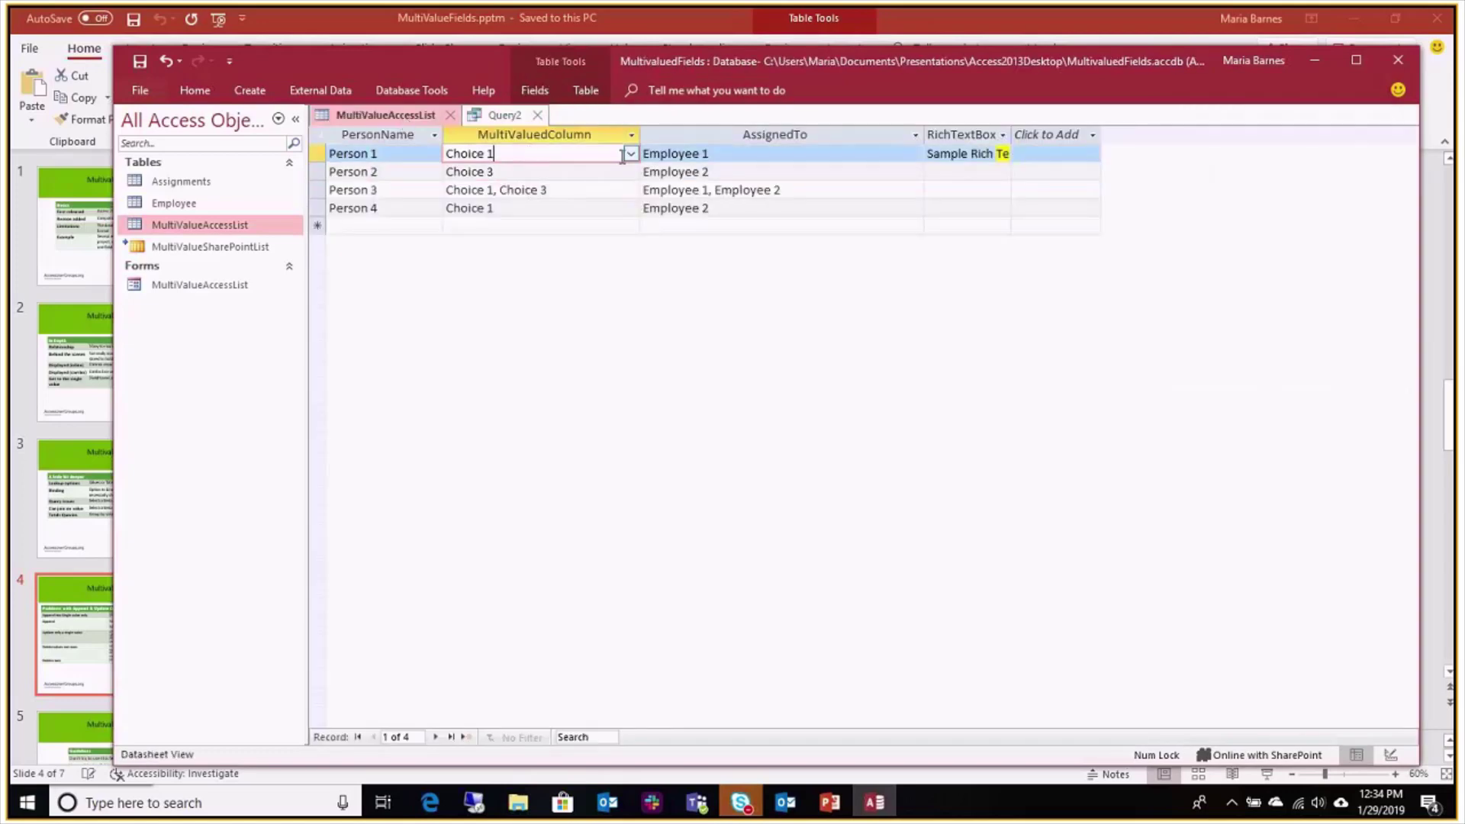
{"action": "left_click", "coordinate": [631, 153]}
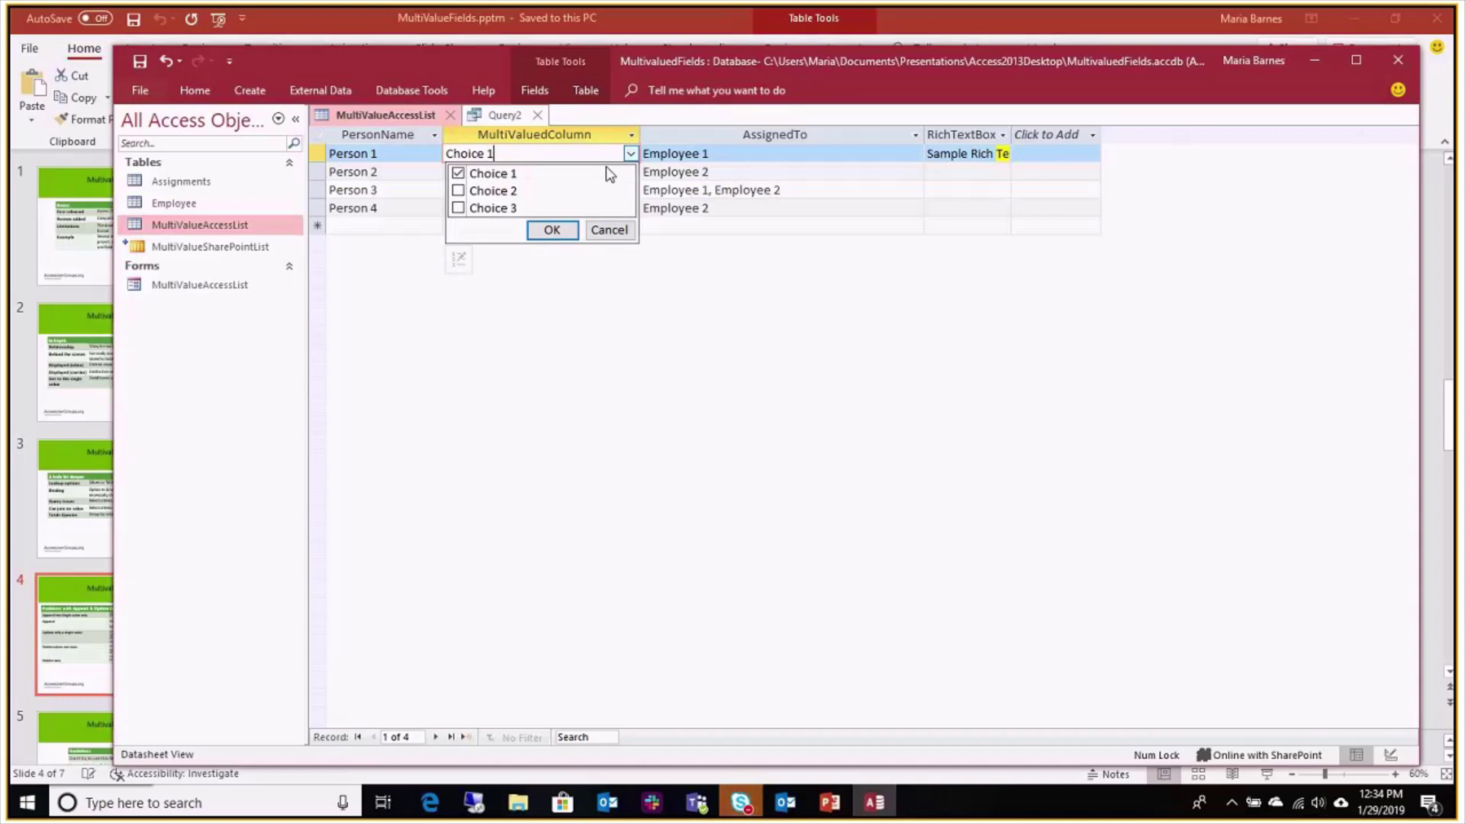
{"action": "left_click", "coordinate": [459, 191]}
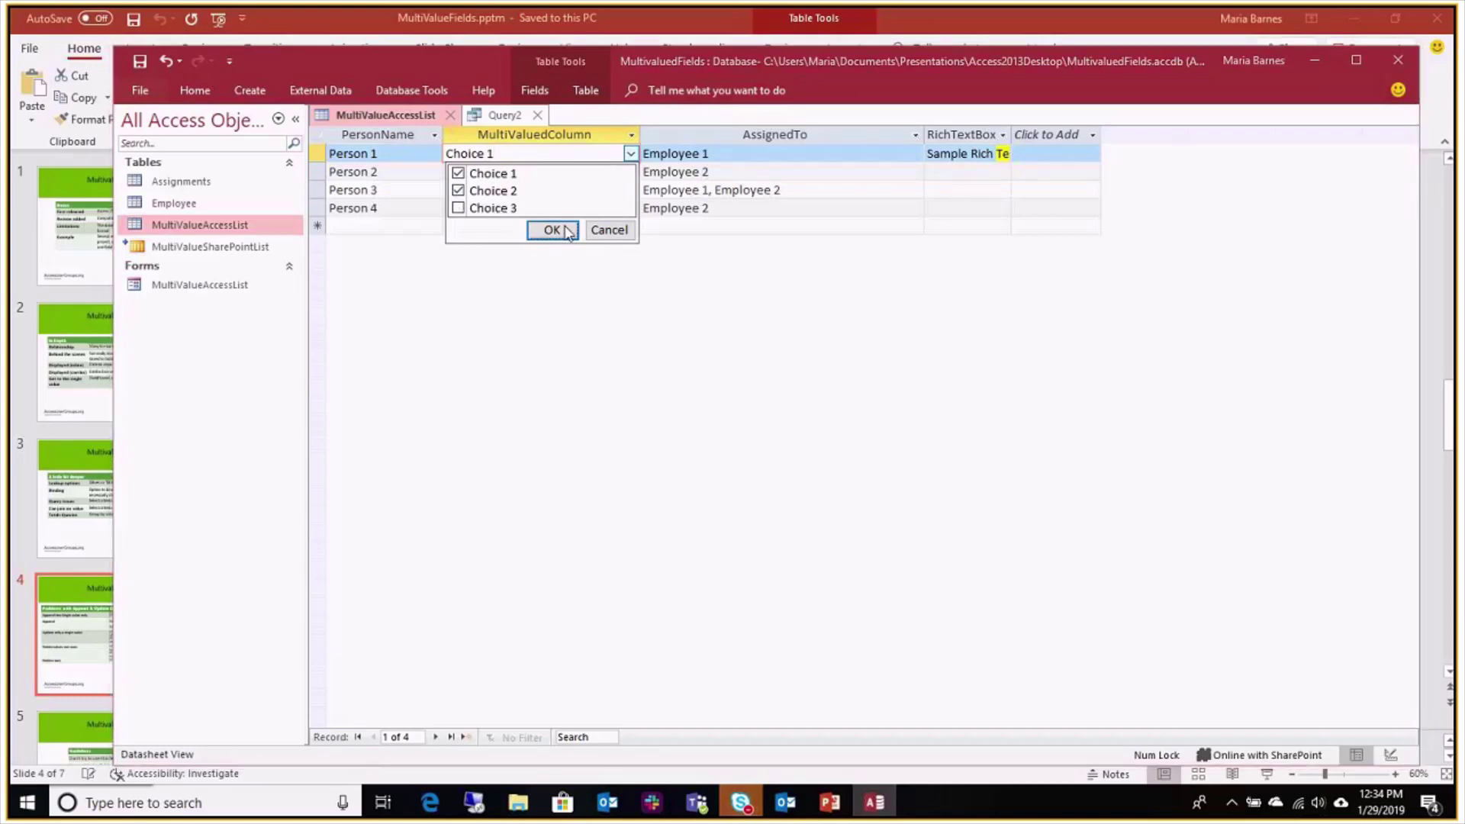
{"action": "left_click", "coordinate": [552, 230]}
{"action": "left_click", "coordinate": [504, 115]}
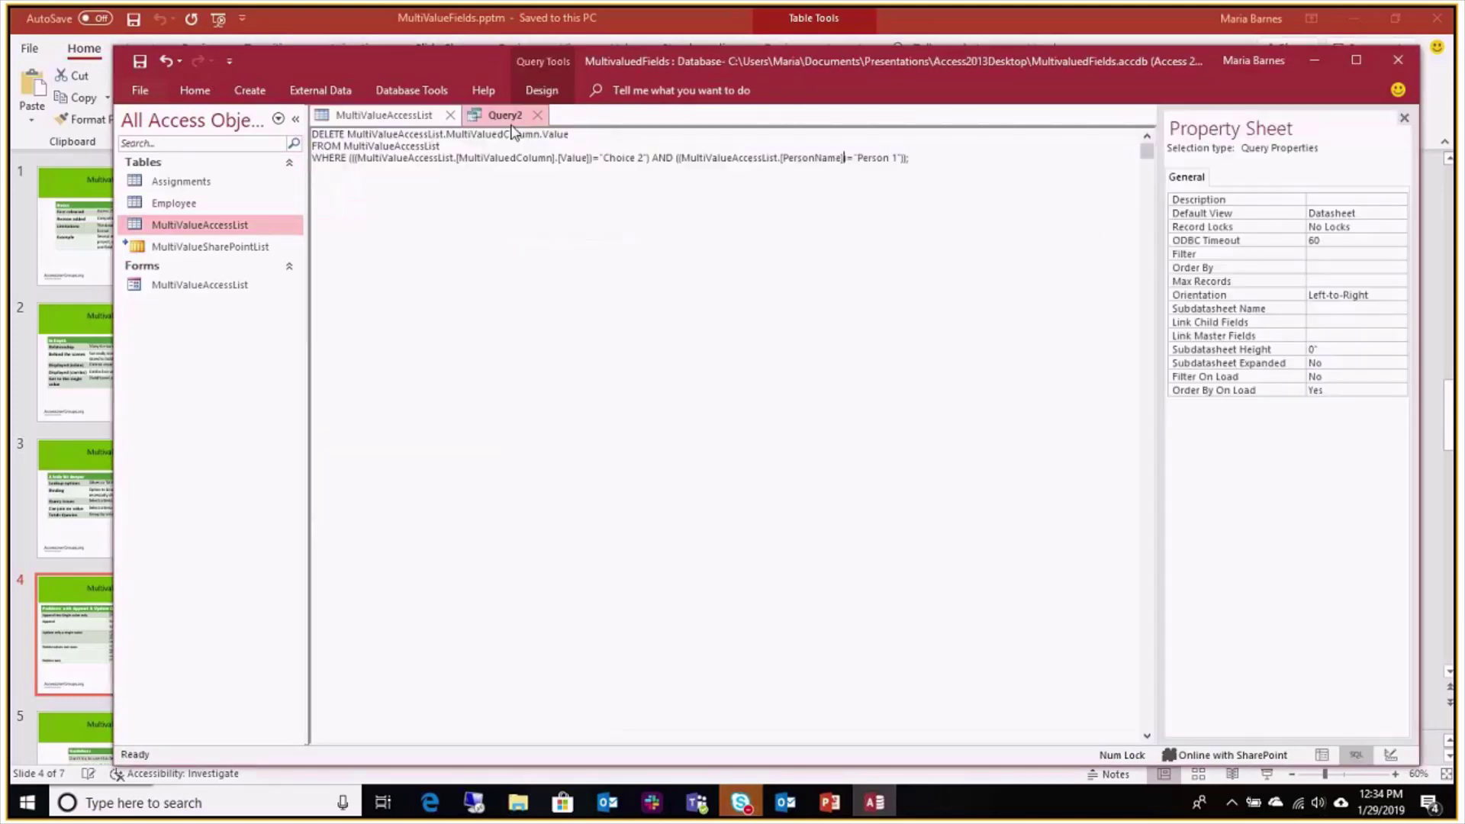
Add Choice 2 to Person 2's MultiValuedColumn values in the MultiValueAccessList table
{"action": "left_click", "coordinate": [399, 124]}
{"action": "left_click", "coordinate": [576, 171]}
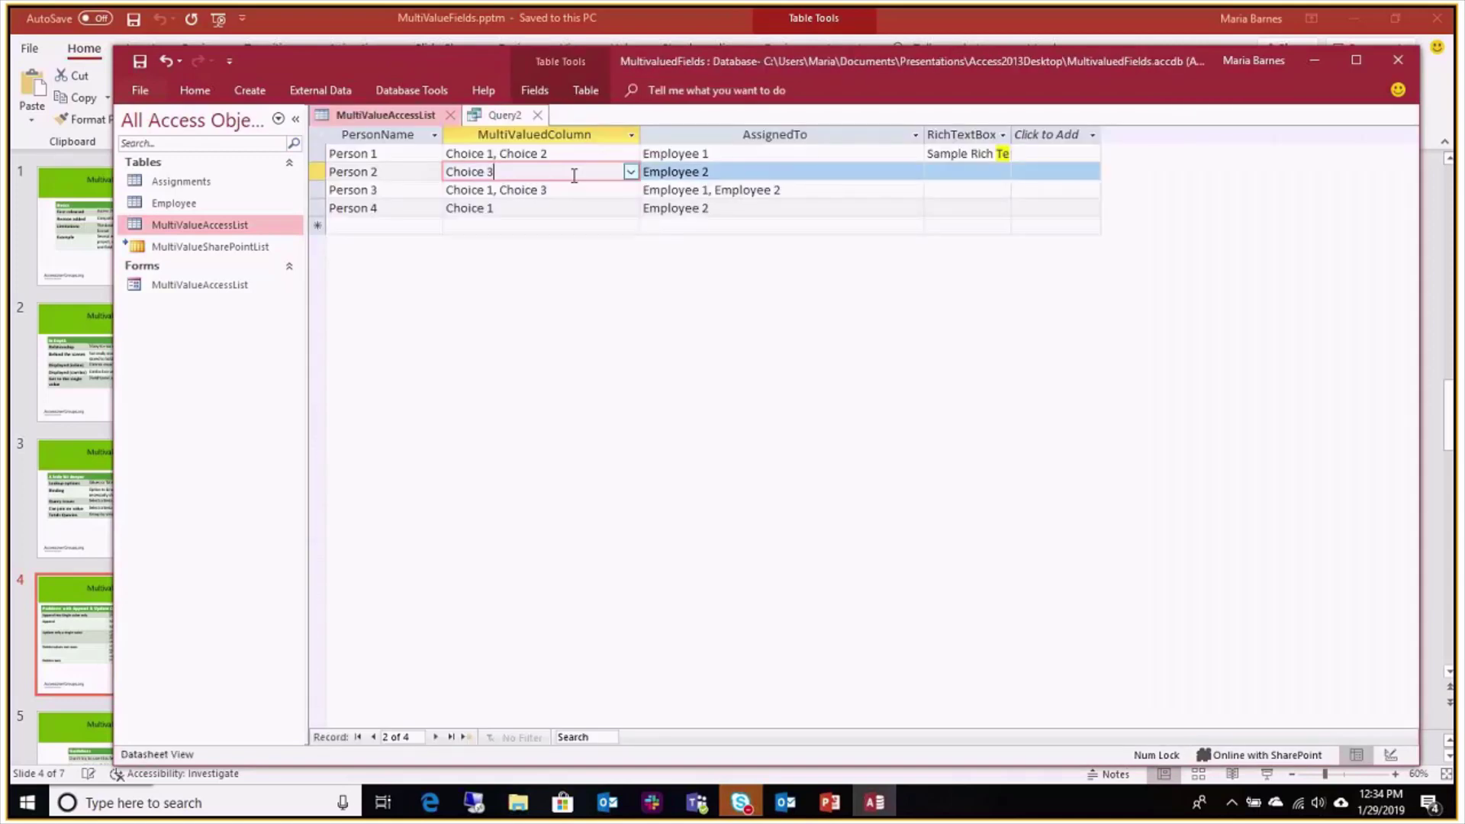
{"action": "left_click", "coordinate": [630, 173]}
{"action": "left_click", "coordinate": [457, 208]}
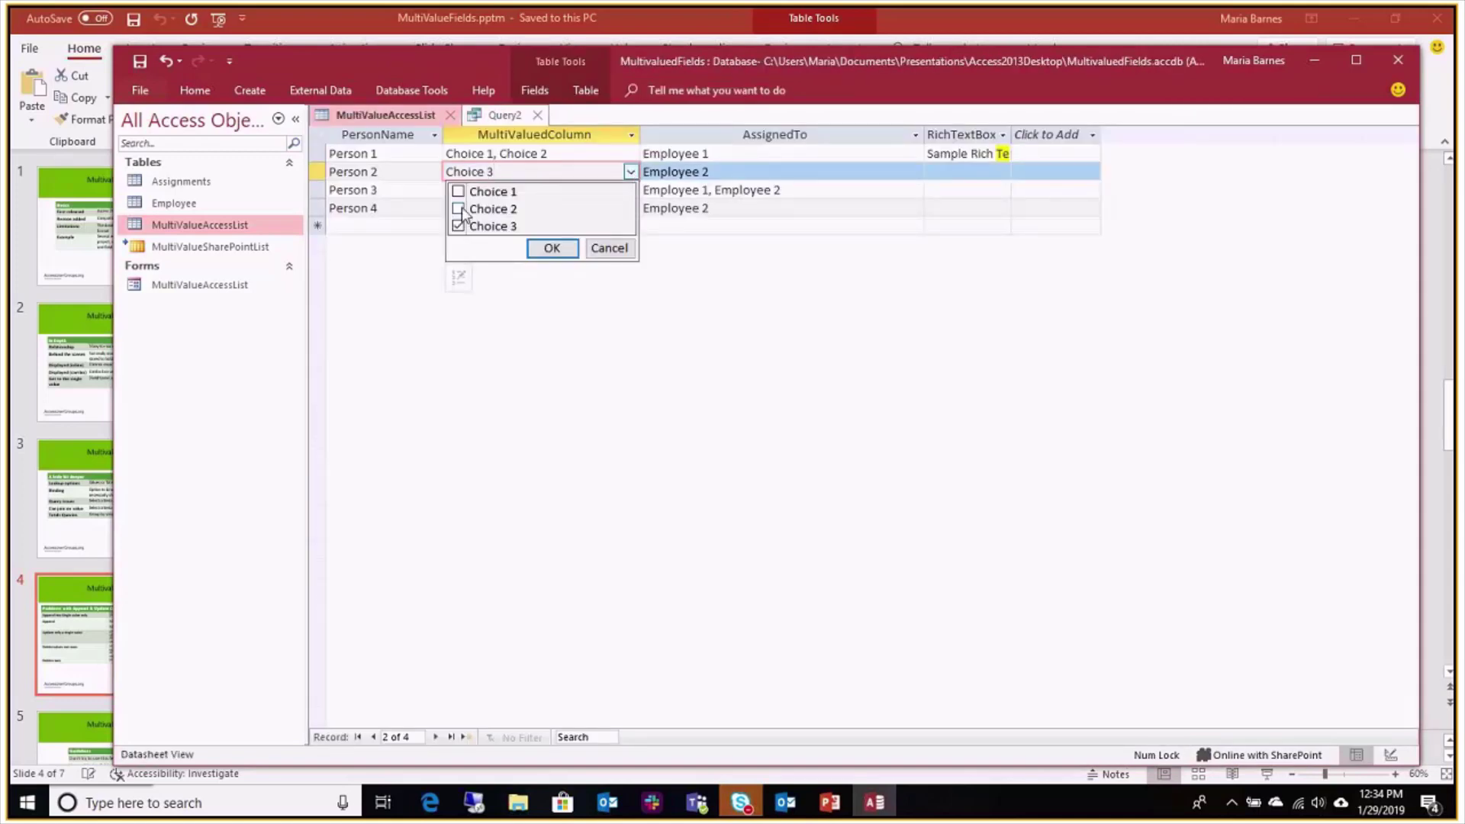
{"action": "left_click", "coordinate": [550, 247]}
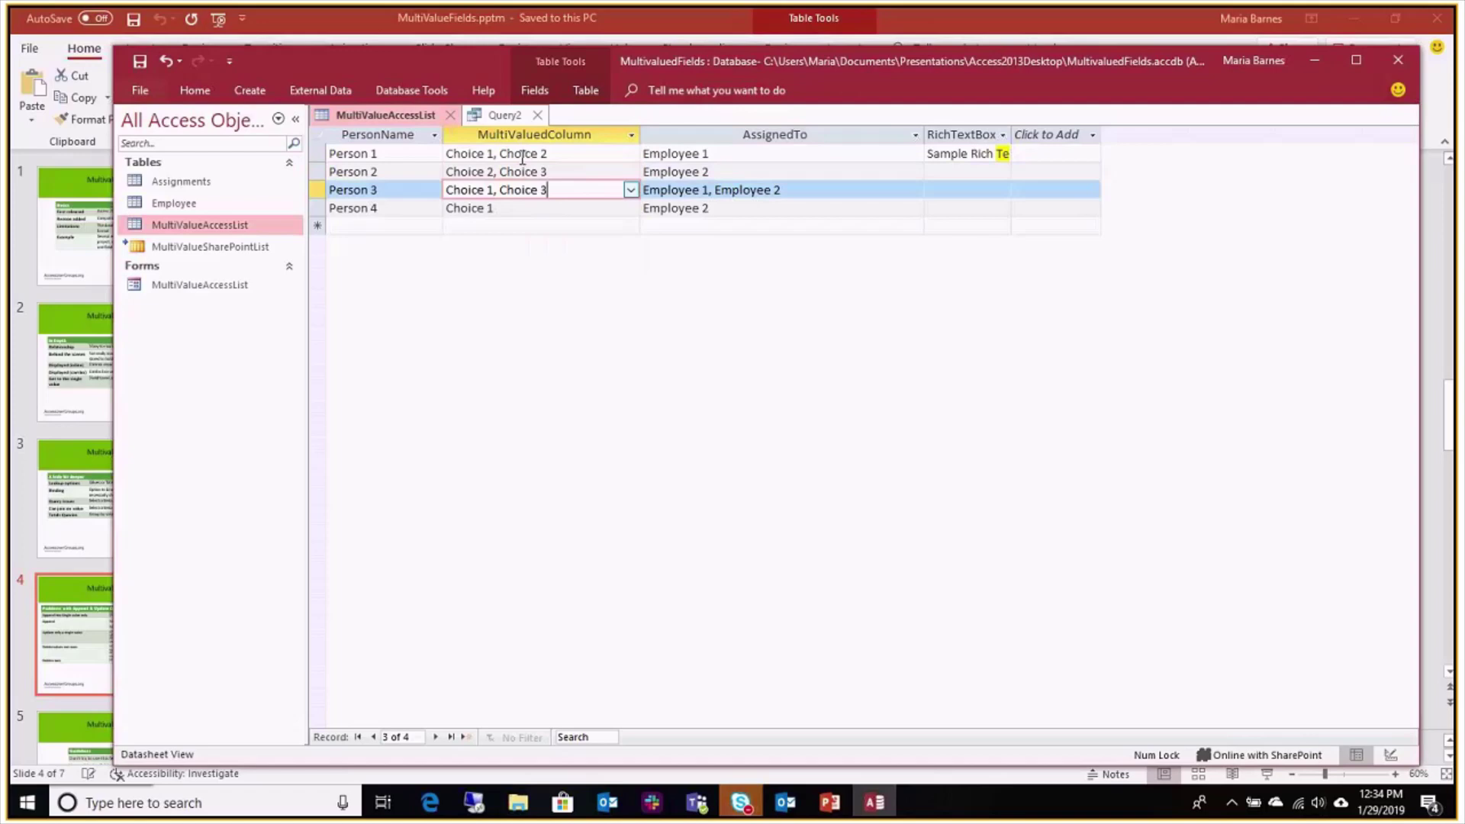
Try to run Query2 with the bracketed field names, then cancel the parameter prompt
{"action": "left_click", "coordinate": [496, 115]}
{"action": "left_click", "coordinate": [448, 146]}
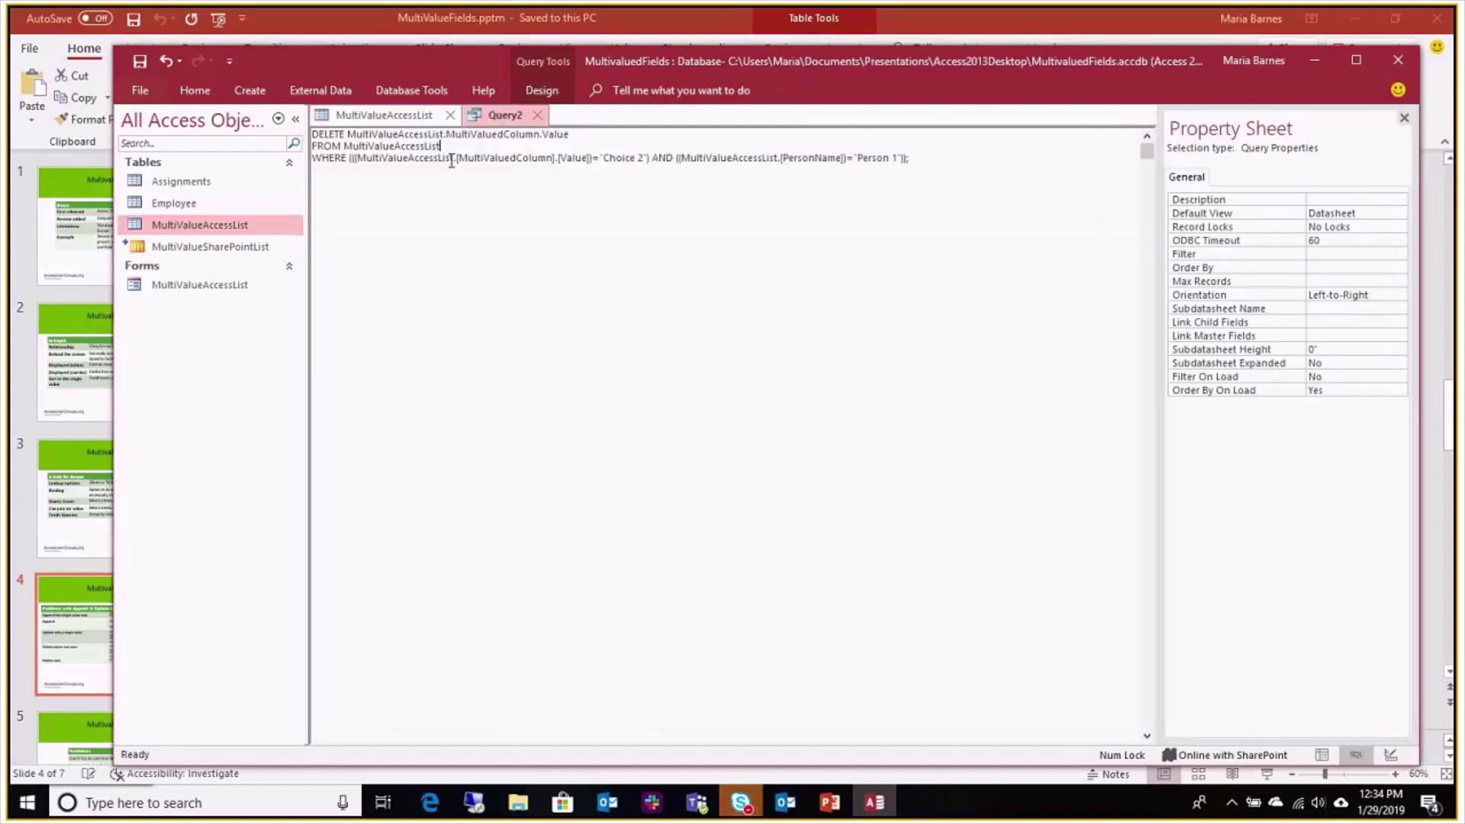
{"action": "left_click", "coordinate": [542, 90]}
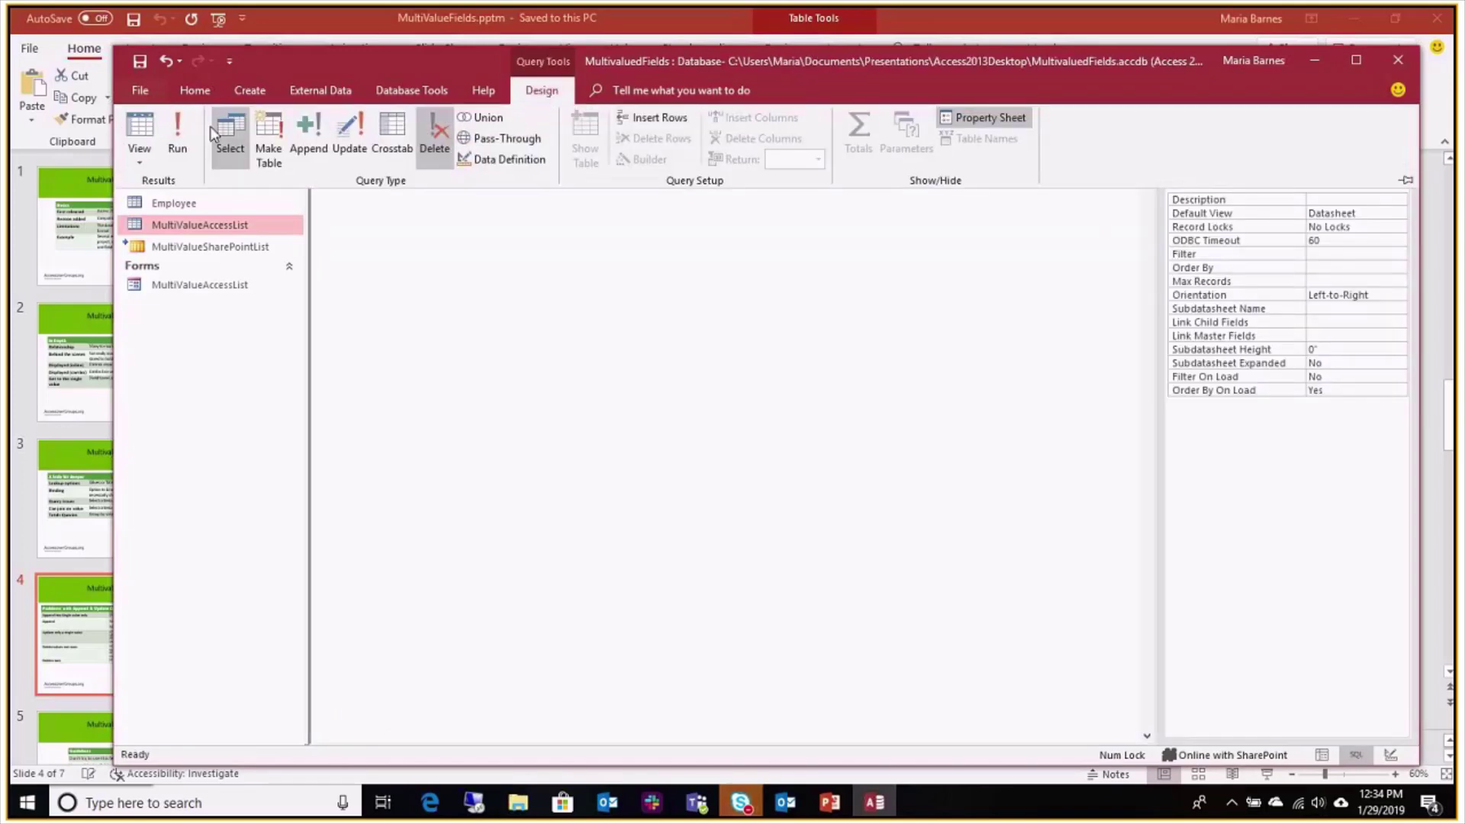
{"action": "left_click", "coordinate": [180, 135]}
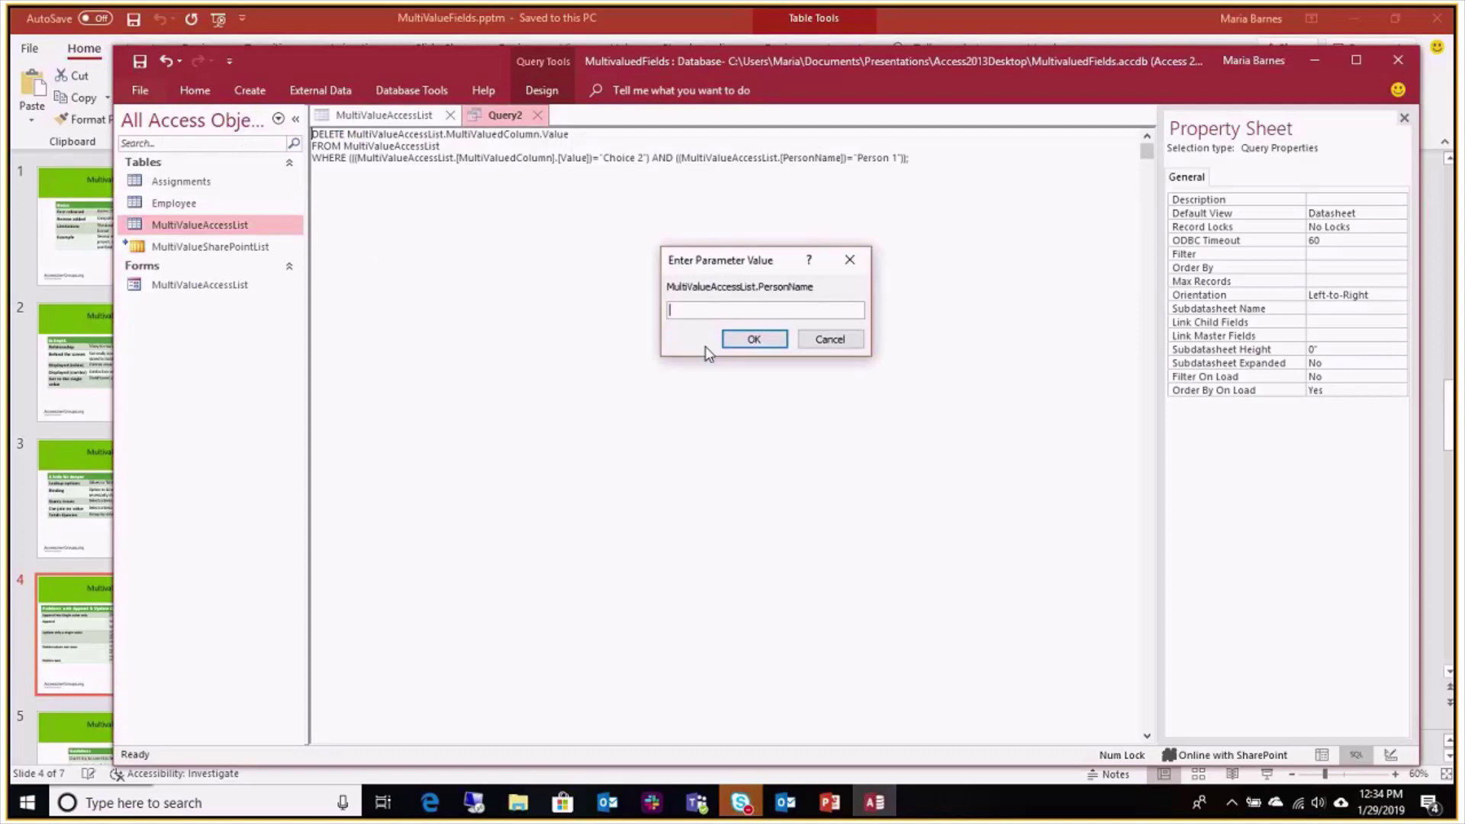
{"action": "left_click", "coordinate": [842, 341]}
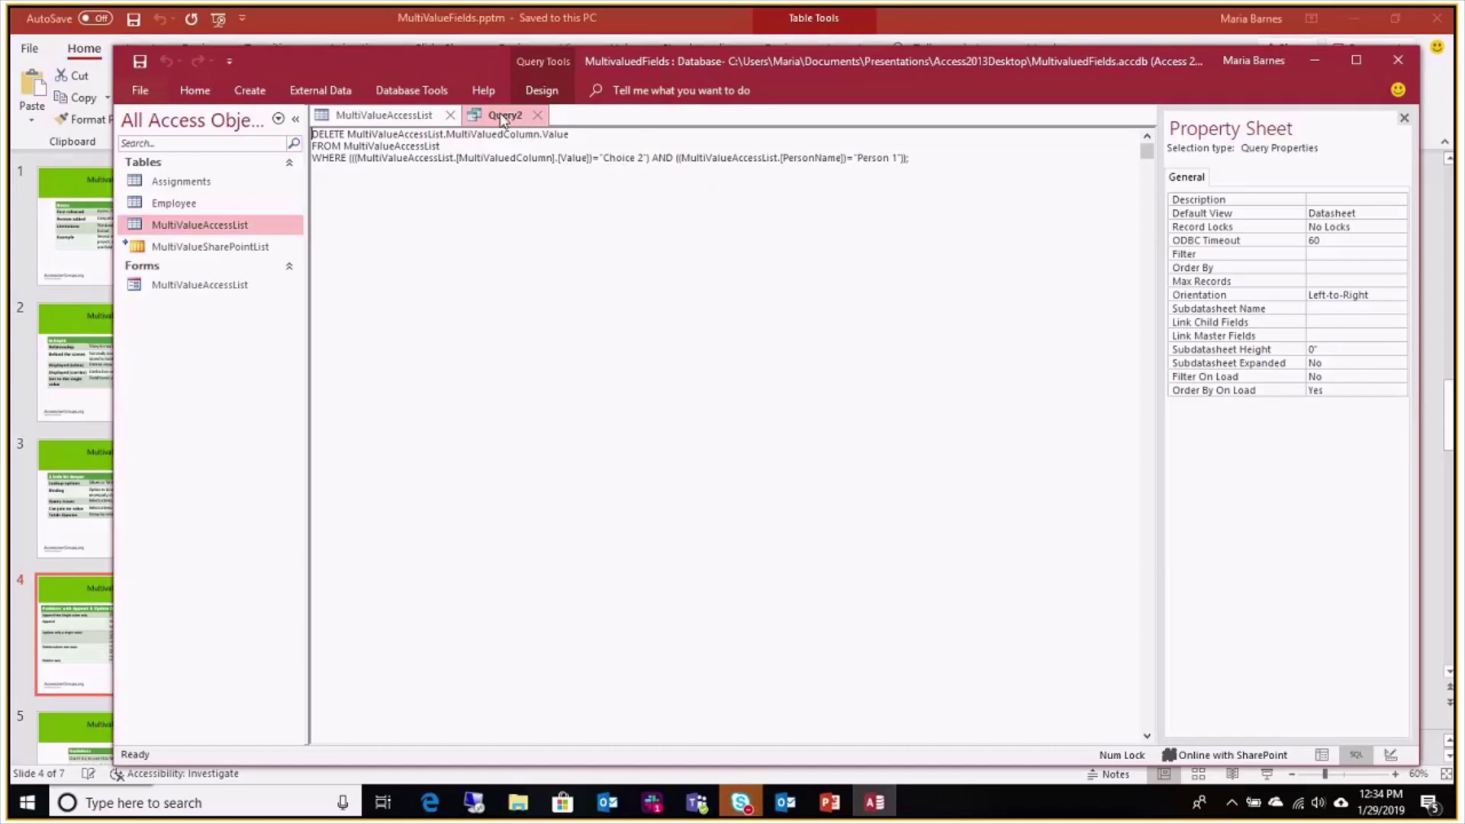
Examine the WHERE clause of Query2's SQL, checking the brackets and the quotation marks around Choice 2
{"action": "left_click", "coordinate": [480, 158]}
{"action": "key", "text": "Right"}
{"action": "key", "text": "Right"}
{"action": "key", "text": "Right"}
{"action": "key", "text": "Right"}
{"action": "key", "text": "Right"}
{"action": "key", "text": "Right"}
{"action": "key", "text": "Right"}
{"action": "key", "text": "Right"}
{"action": "key", "text": "Right"}
{"action": "key", "text": "Right"}
{"action": "key", "text": "Right"}
{"action": "key", "text": "Right"}
{"action": "key", "text": "Right"}
{"action": "key", "text": "Right"}
{"action": "key", "text": "Right"}
{"action": "key", "text": "Right"}
Change Query2 to a select query and run it to view the matching records
{"action": "left_click", "coordinate": [542, 90]}
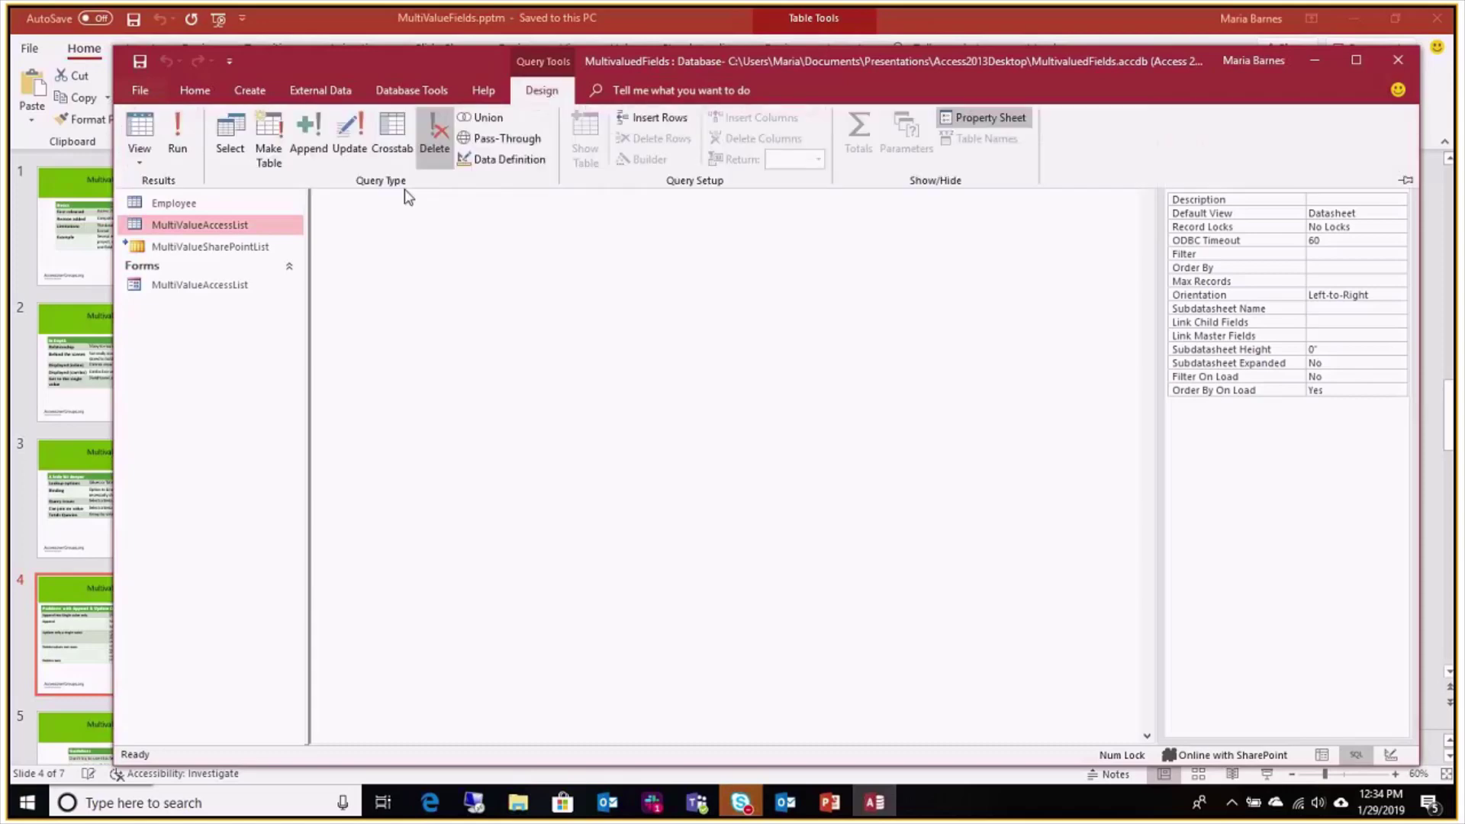
{"action": "left_click", "coordinate": [546, 206]}
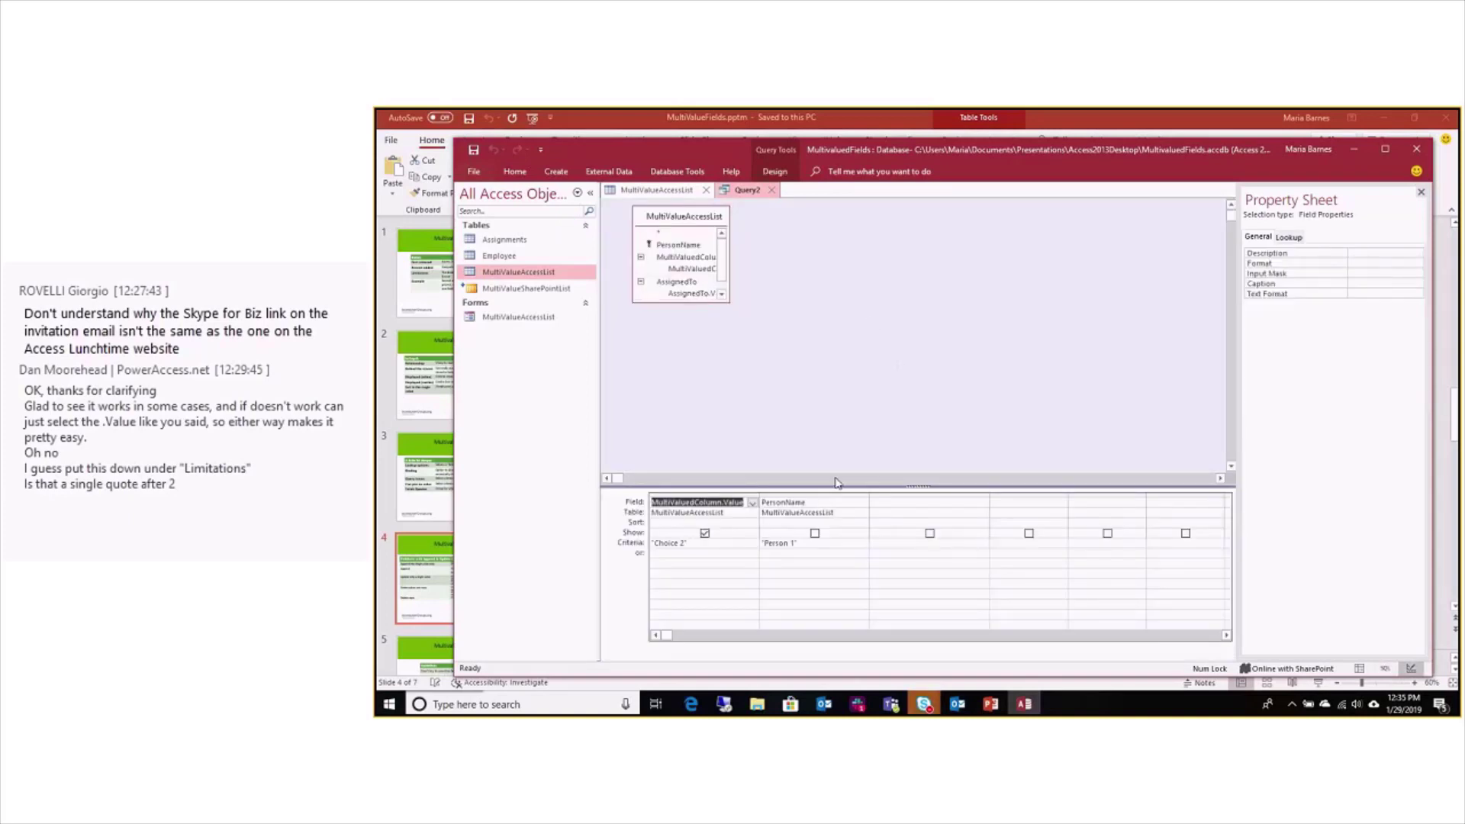
{"action": "left_click", "coordinate": [775, 171]}
{"action": "left_click", "coordinate": [502, 204]}
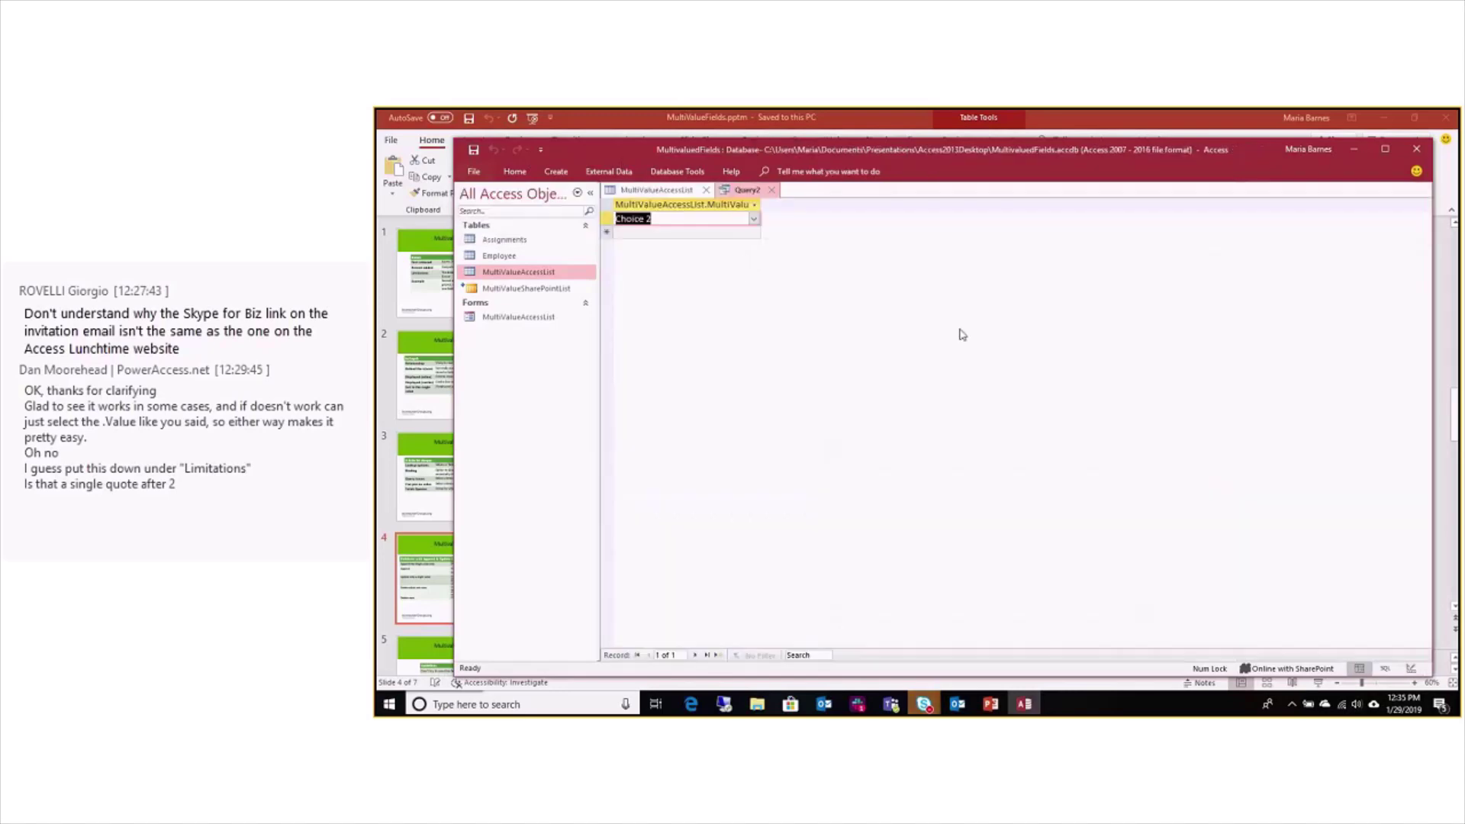
Return Query2 to Design View and change it to a delete query
{"action": "right_click", "coordinate": [756, 193]}
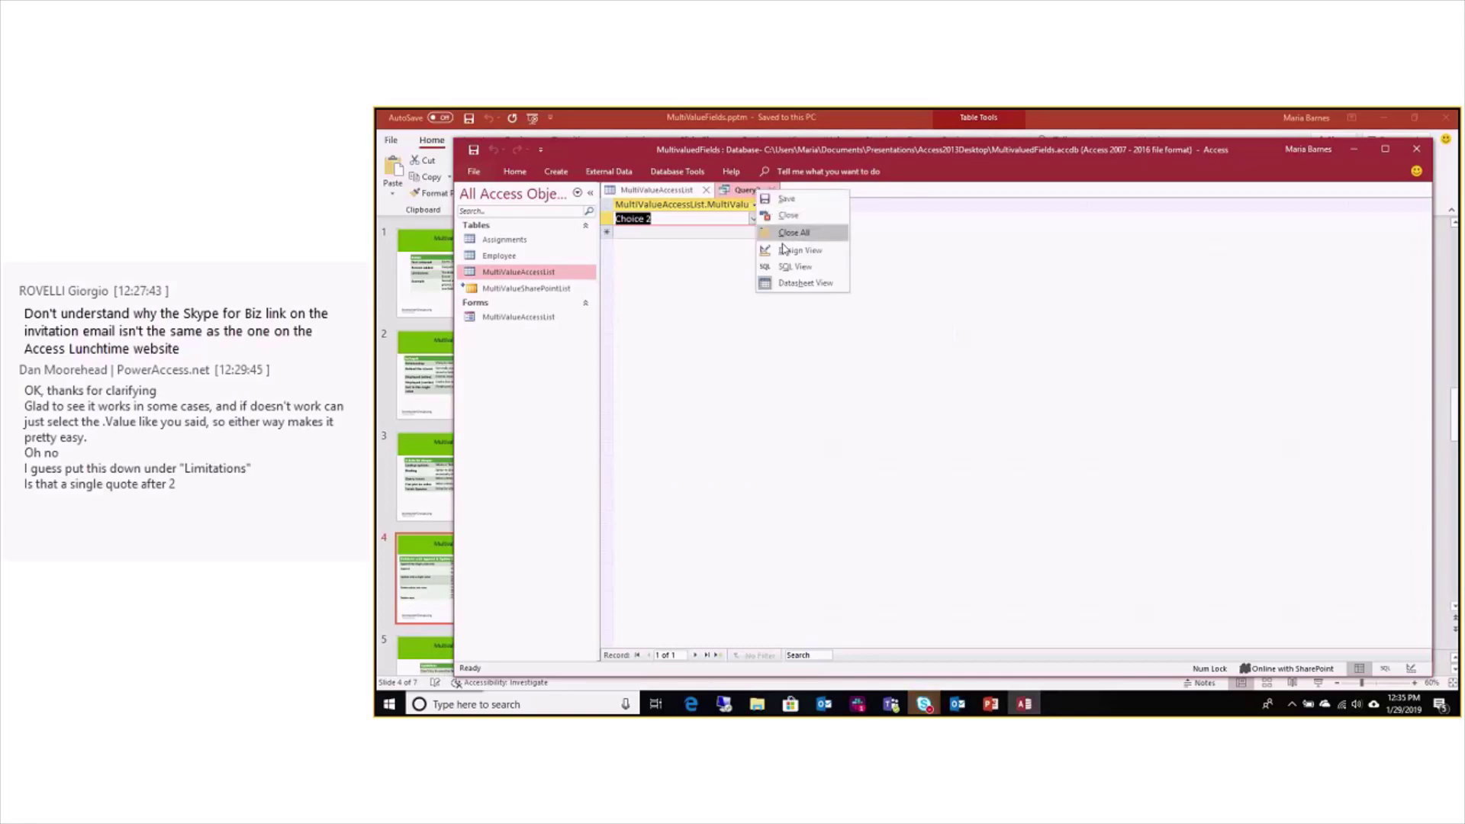
{"action": "left_click", "coordinate": [794, 250]}
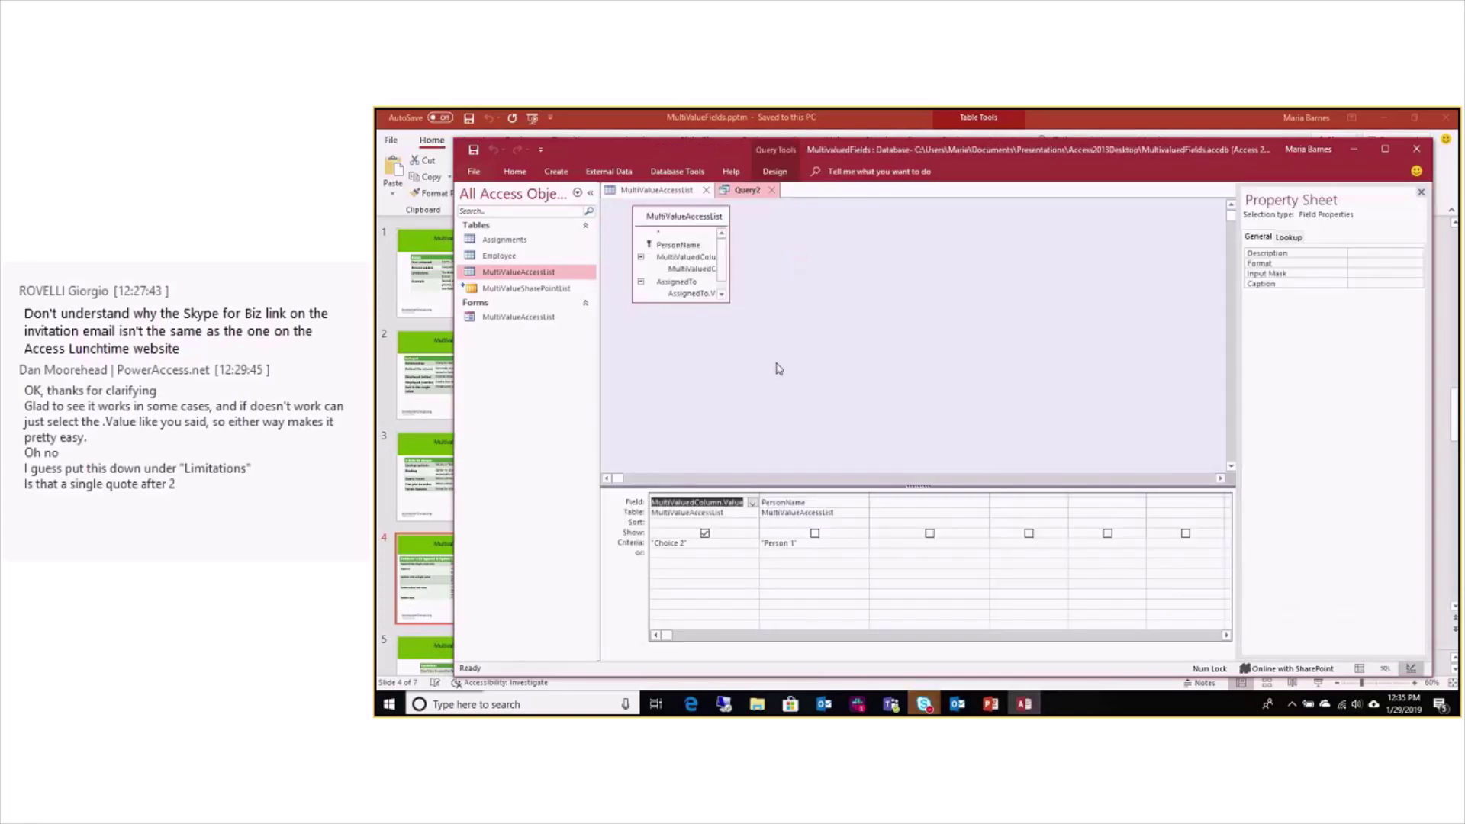
{"action": "left_click", "coordinate": [775, 171]}
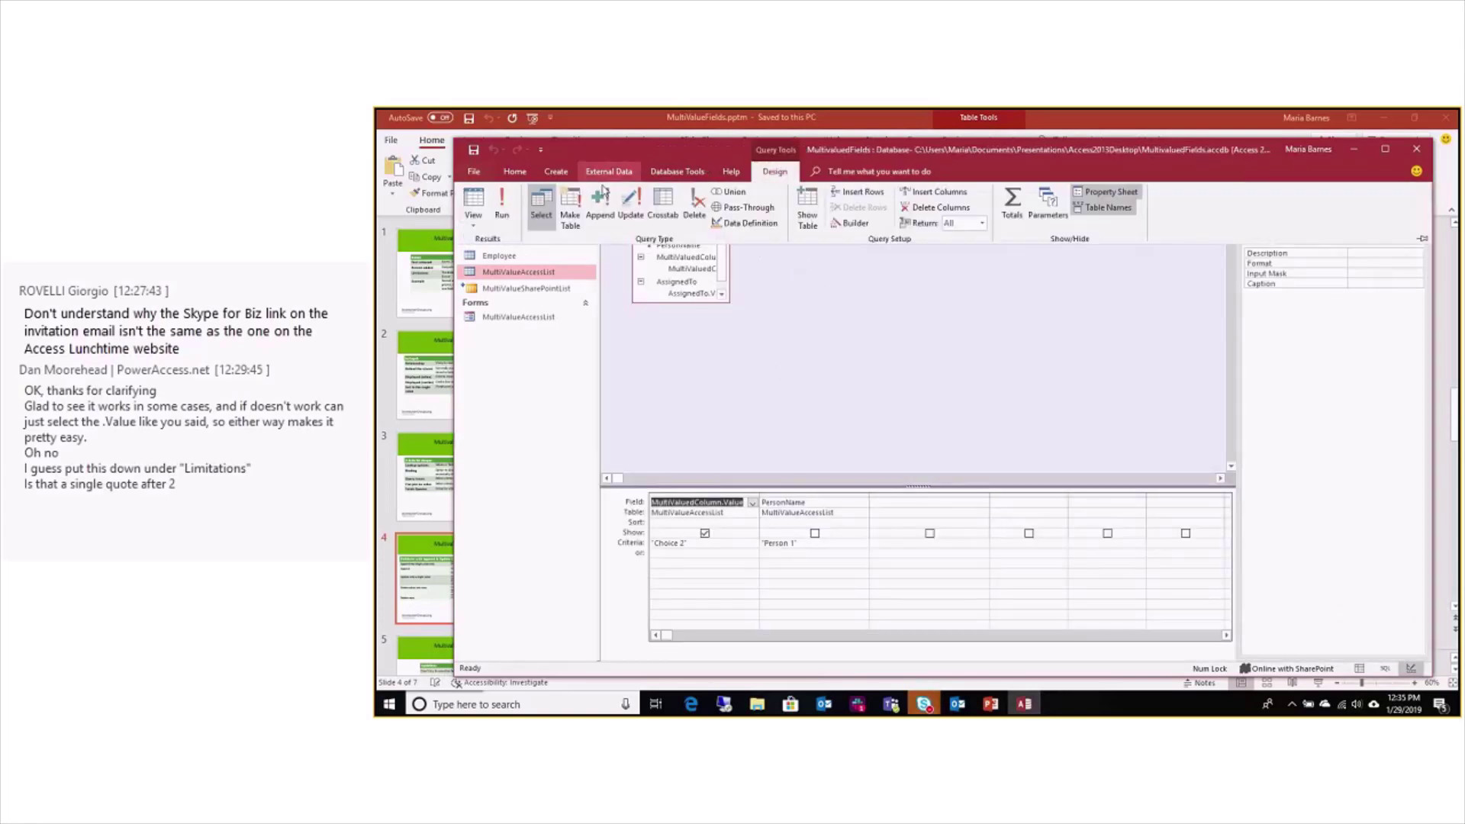
{"action": "left_click", "coordinate": [696, 205]}
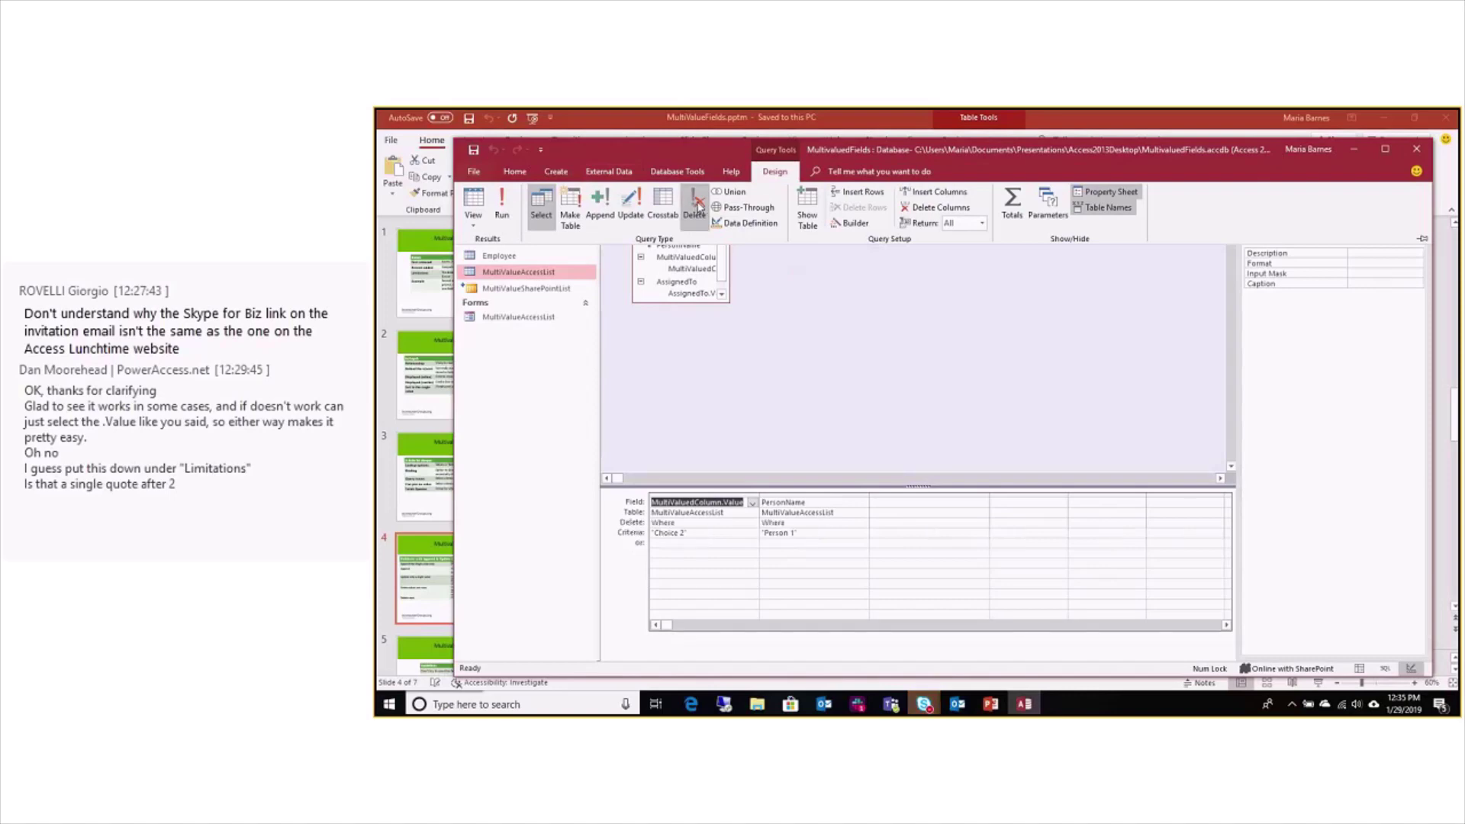
{"action": "left_click", "coordinate": [789, 376]}
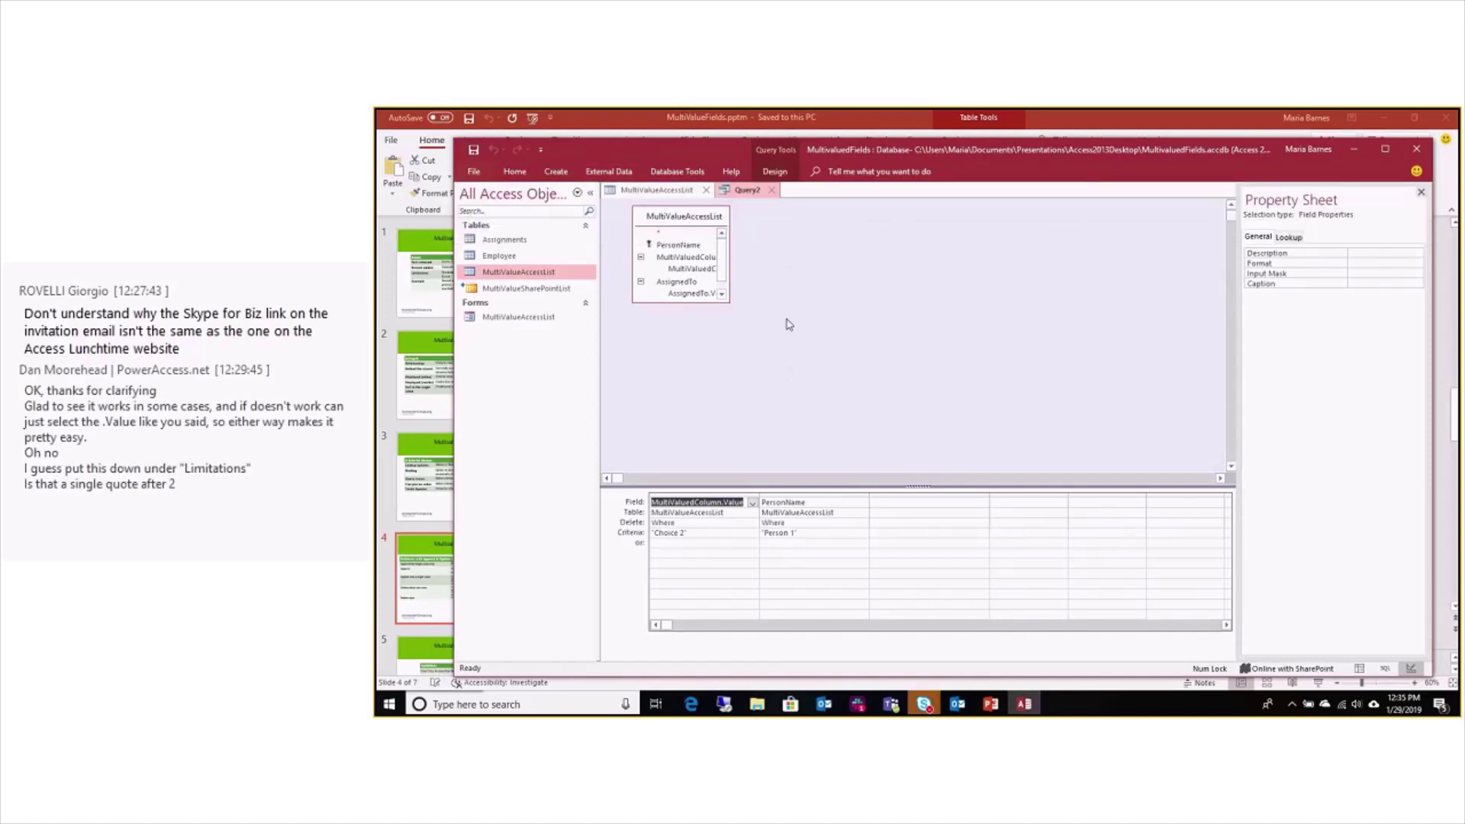
Show Query2's SQL and remove MultiValueAccessList.PersonName from the DELETE clause
{"action": "left_click", "coordinate": [773, 173]}
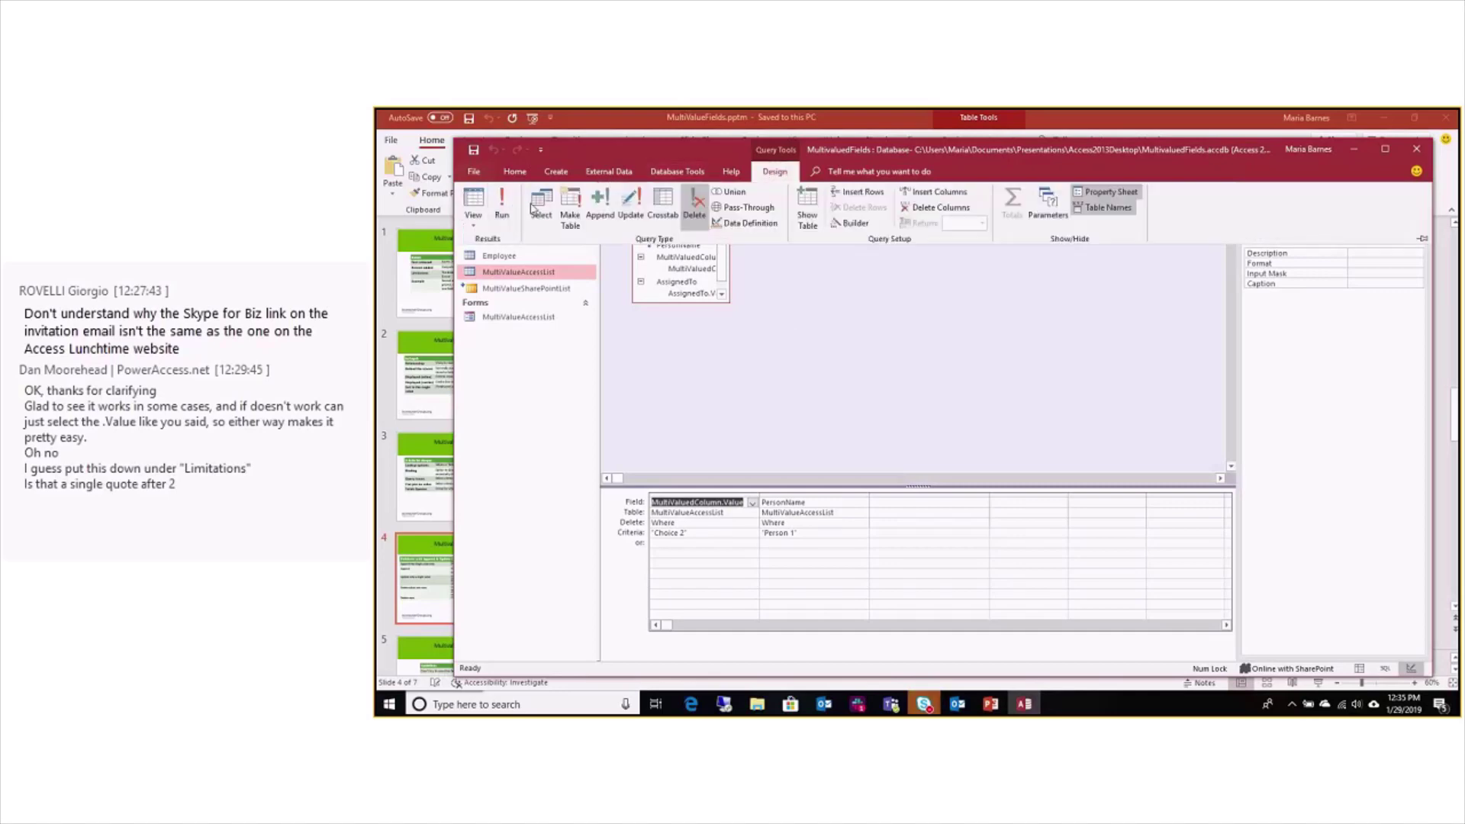
{"action": "left_click", "coordinate": [475, 226]}
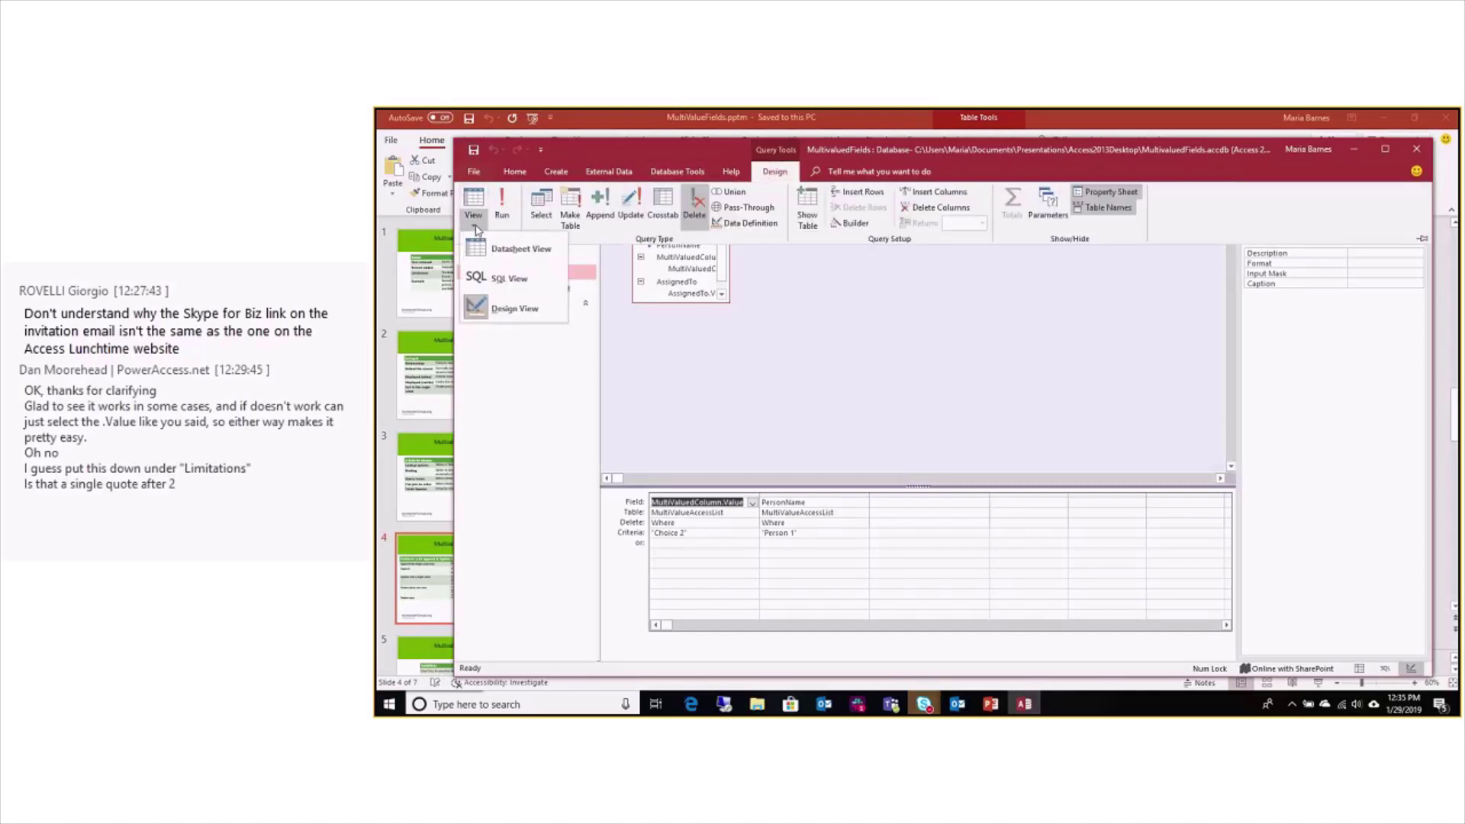
{"action": "left_click", "coordinate": [509, 278]}
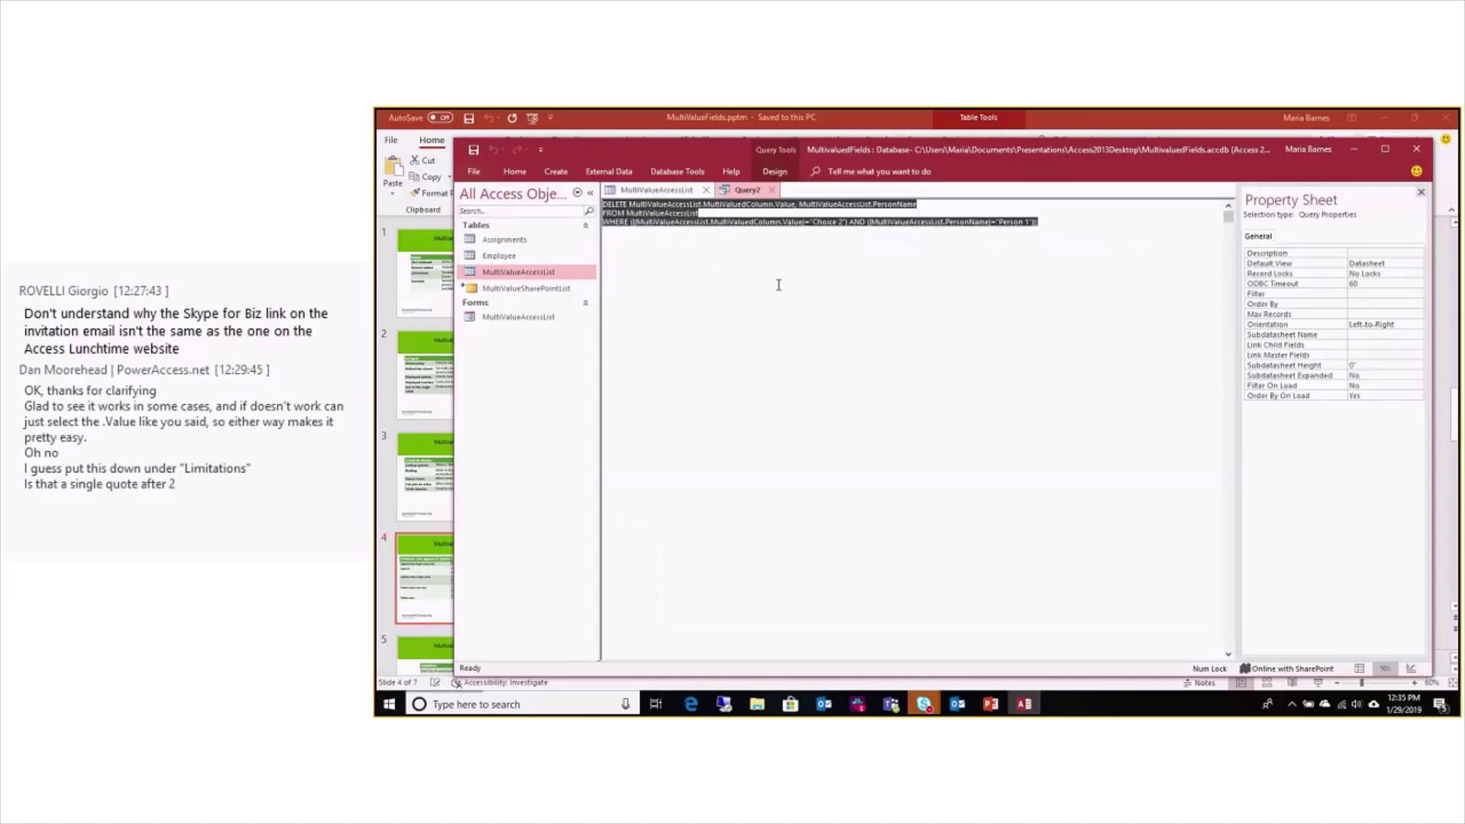
{"action": "left_click", "coordinate": [779, 285]}
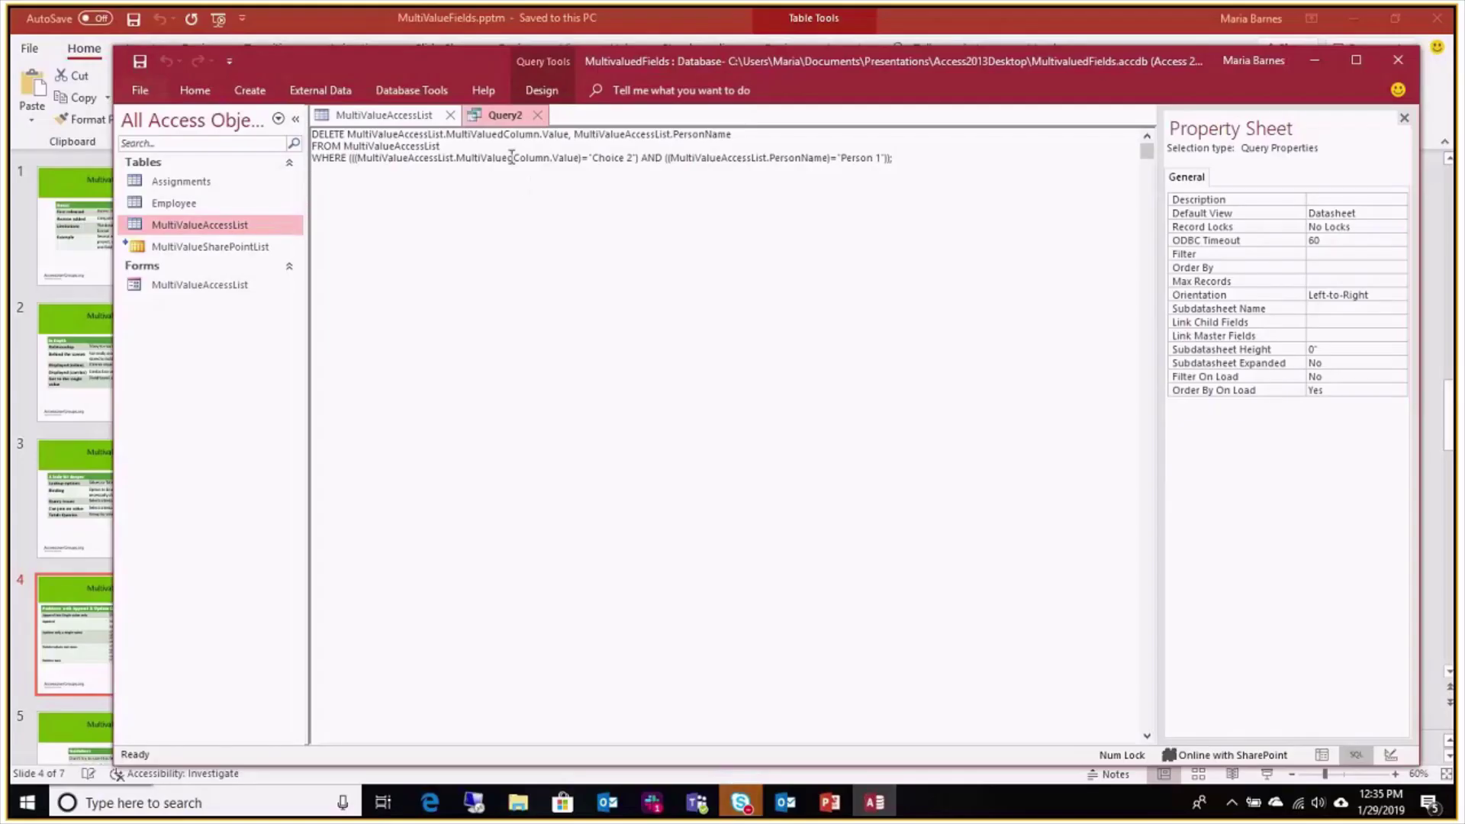
{"action": "left_click", "coordinate": [570, 136]}
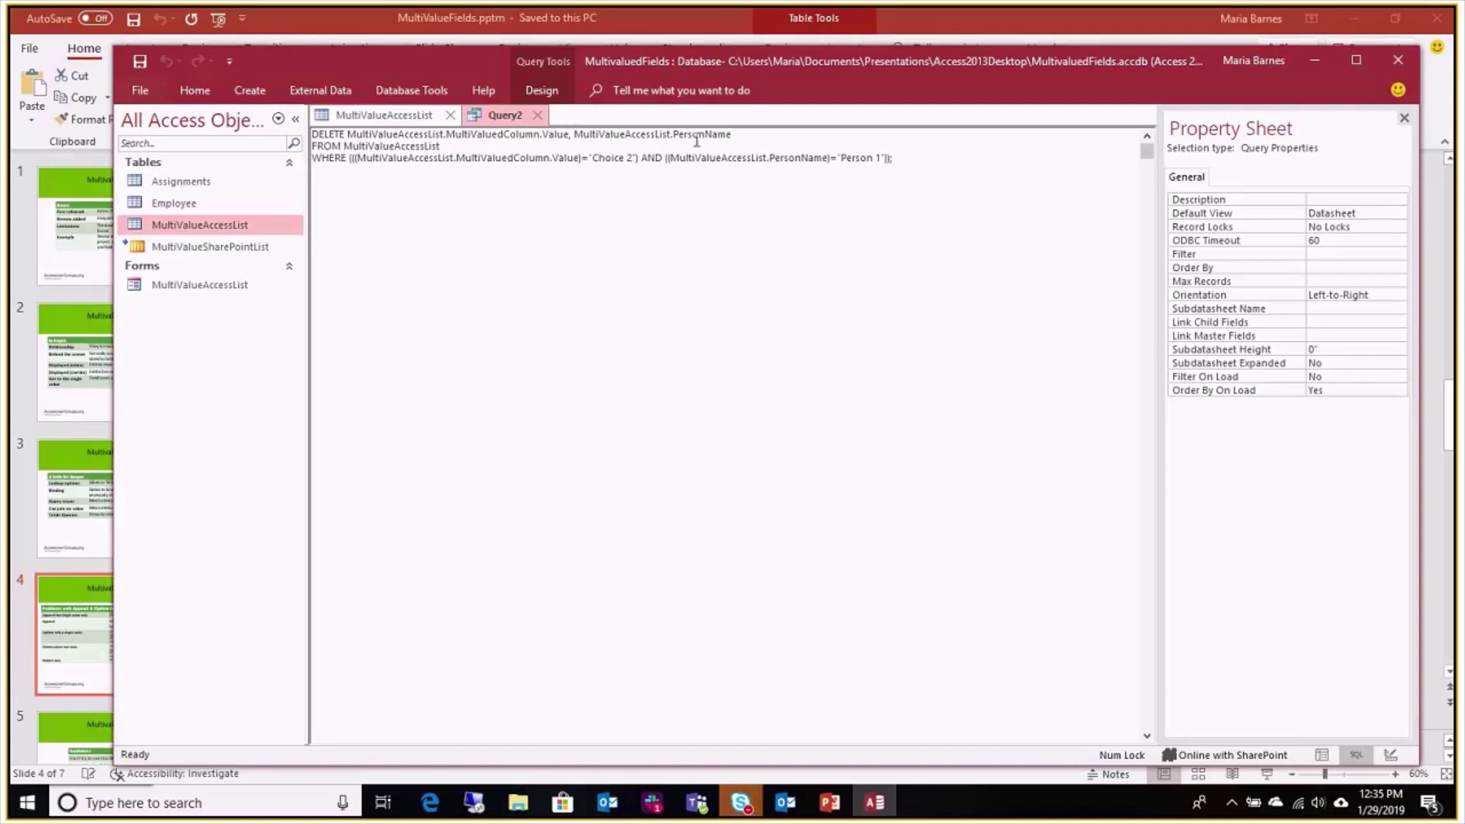
{"action": "left_click", "coordinate": [735, 137], "text": "shift"}
{"action": "key", "text": "Delete"}
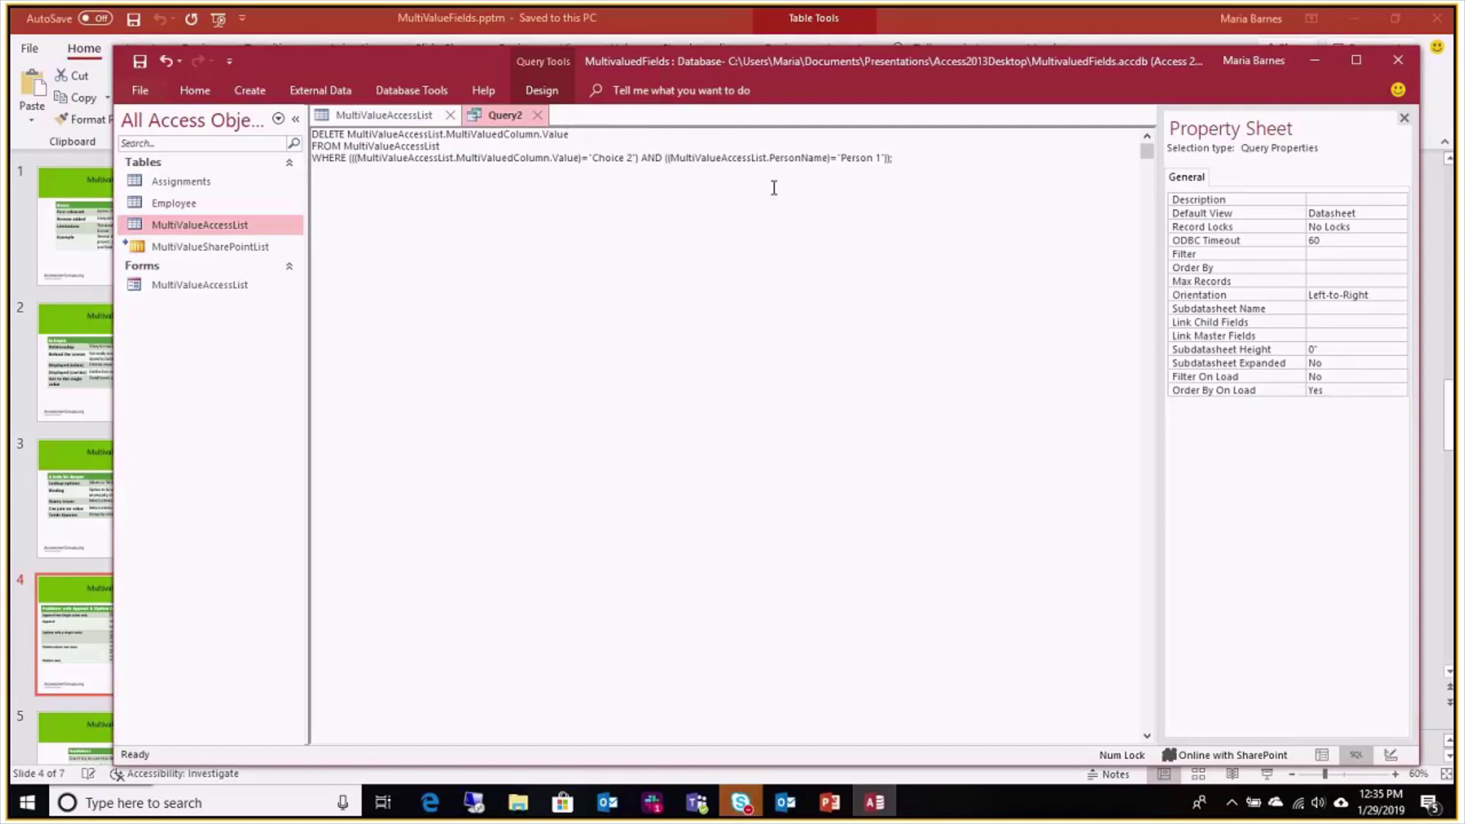
Try to run Query2 with only MultiValuedColumn.Value in the DELETE clause, then cancel the parameter prompt
{"action": "left_click", "coordinate": [539, 97]}
{"action": "left_click", "coordinate": [168, 129]}
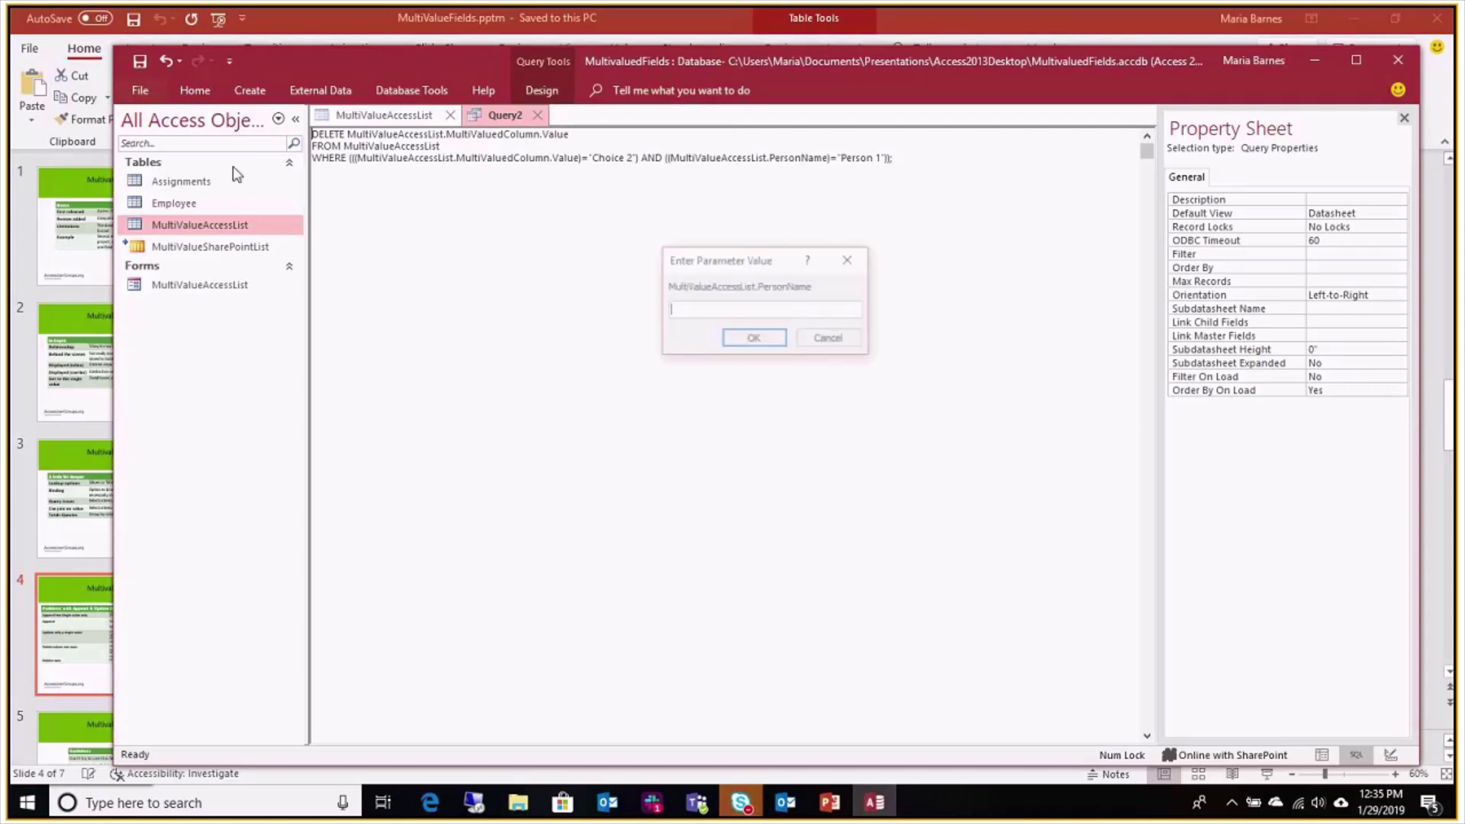
{"action": "left_click", "coordinate": [830, 339]}
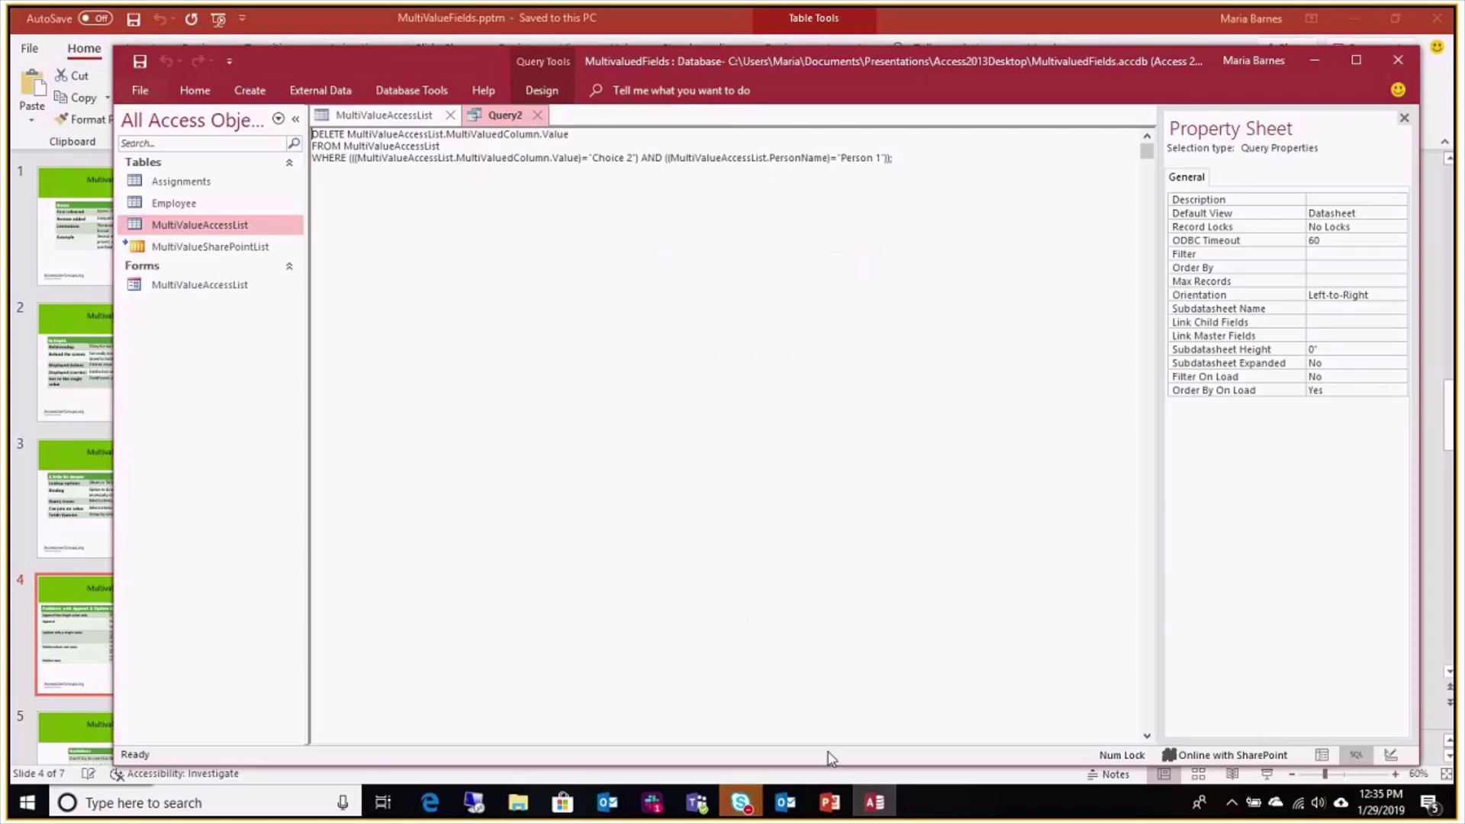
Switch to the MultiValueFields presentation in PowerPoint and examine the SQL example for deleting rows
{"action": "mouse_move", "coordinate": [834, 806]}
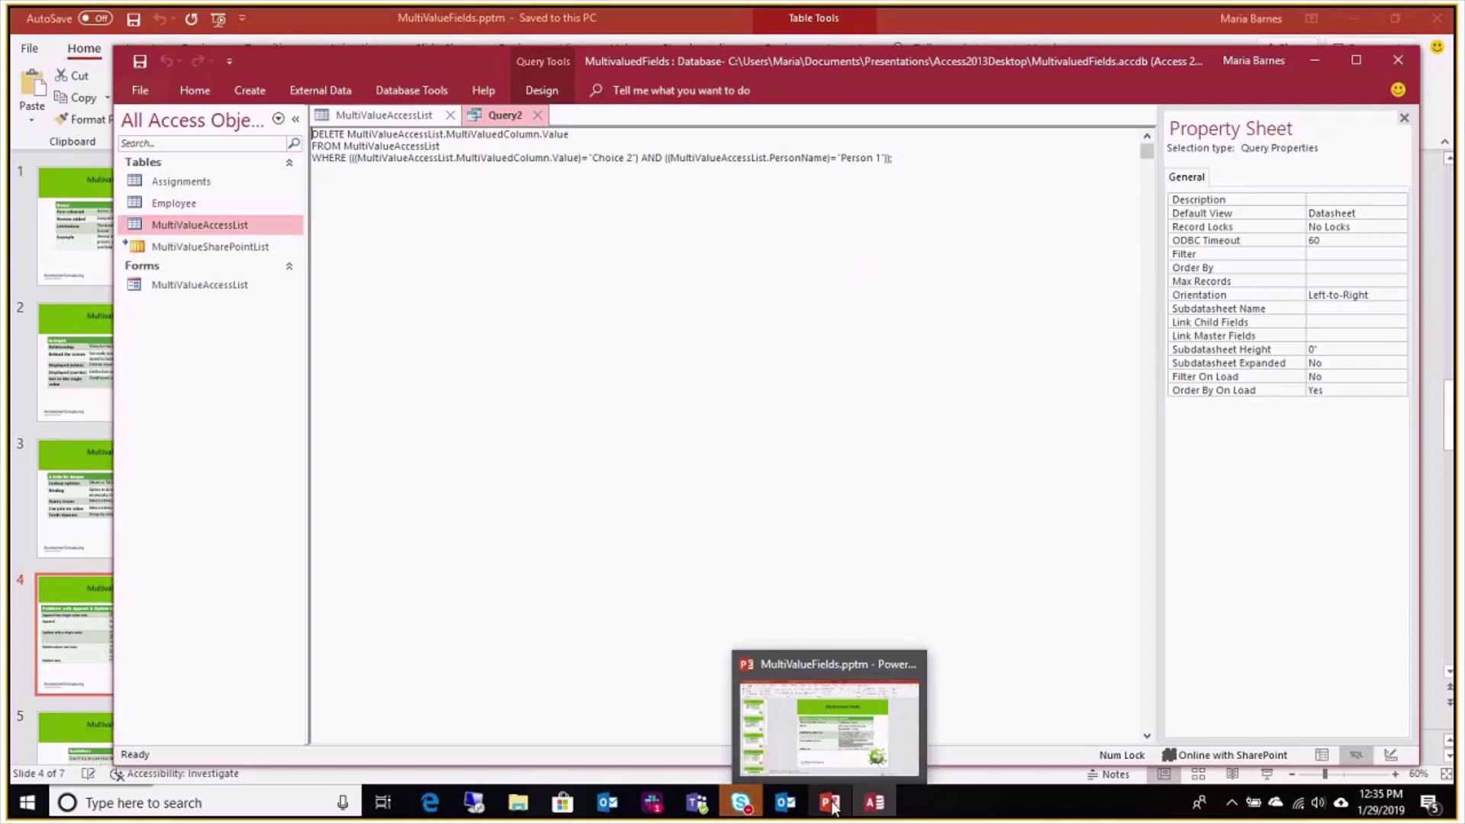
{"action": "left_click", "coordinate": [831, 770]}
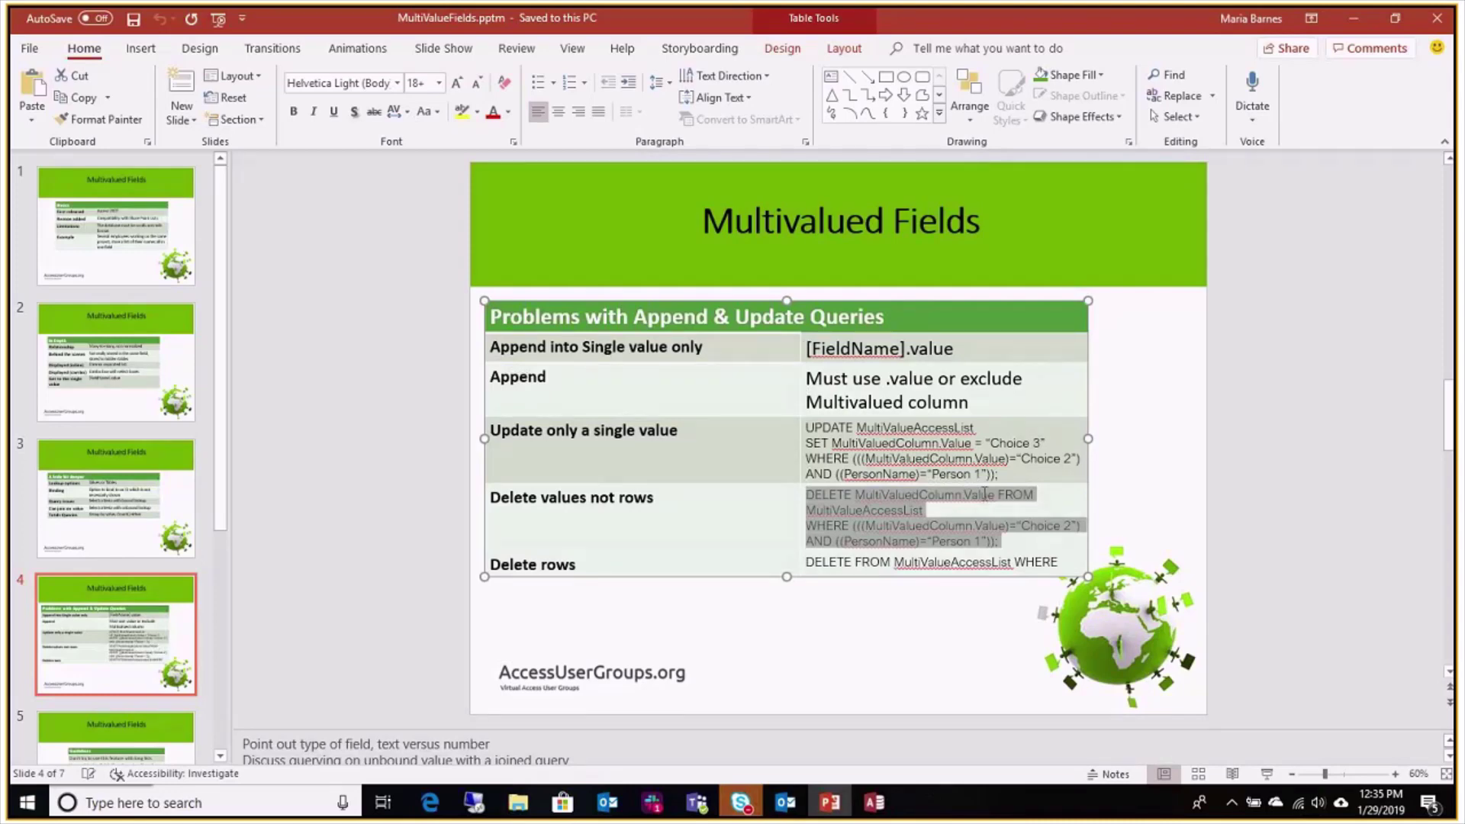
{"action": "left_click", "coordinate": [811, 563]}
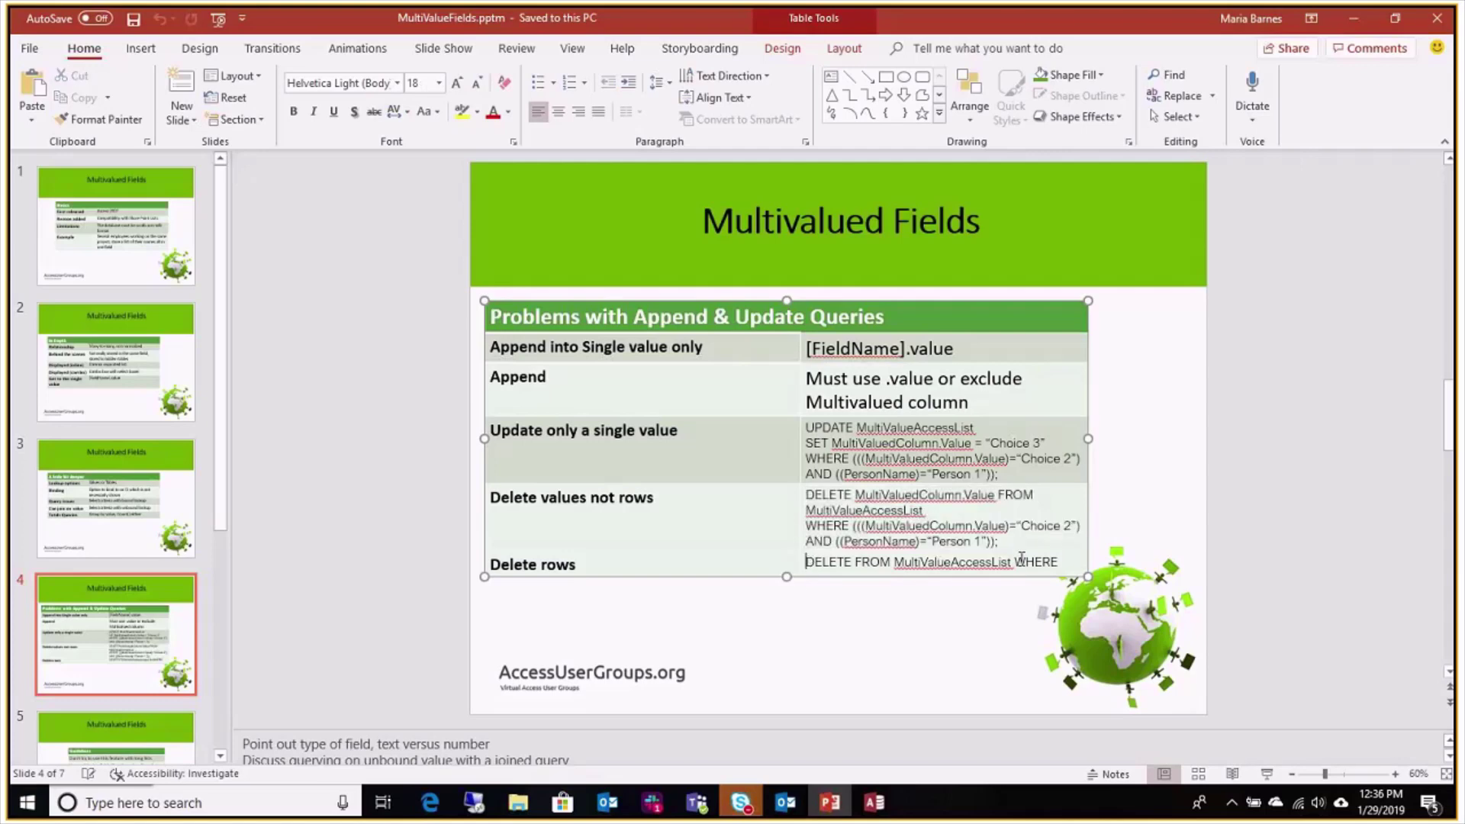
{"action": "left_click", "coordinate": [1059, 562], "text": "shift"}
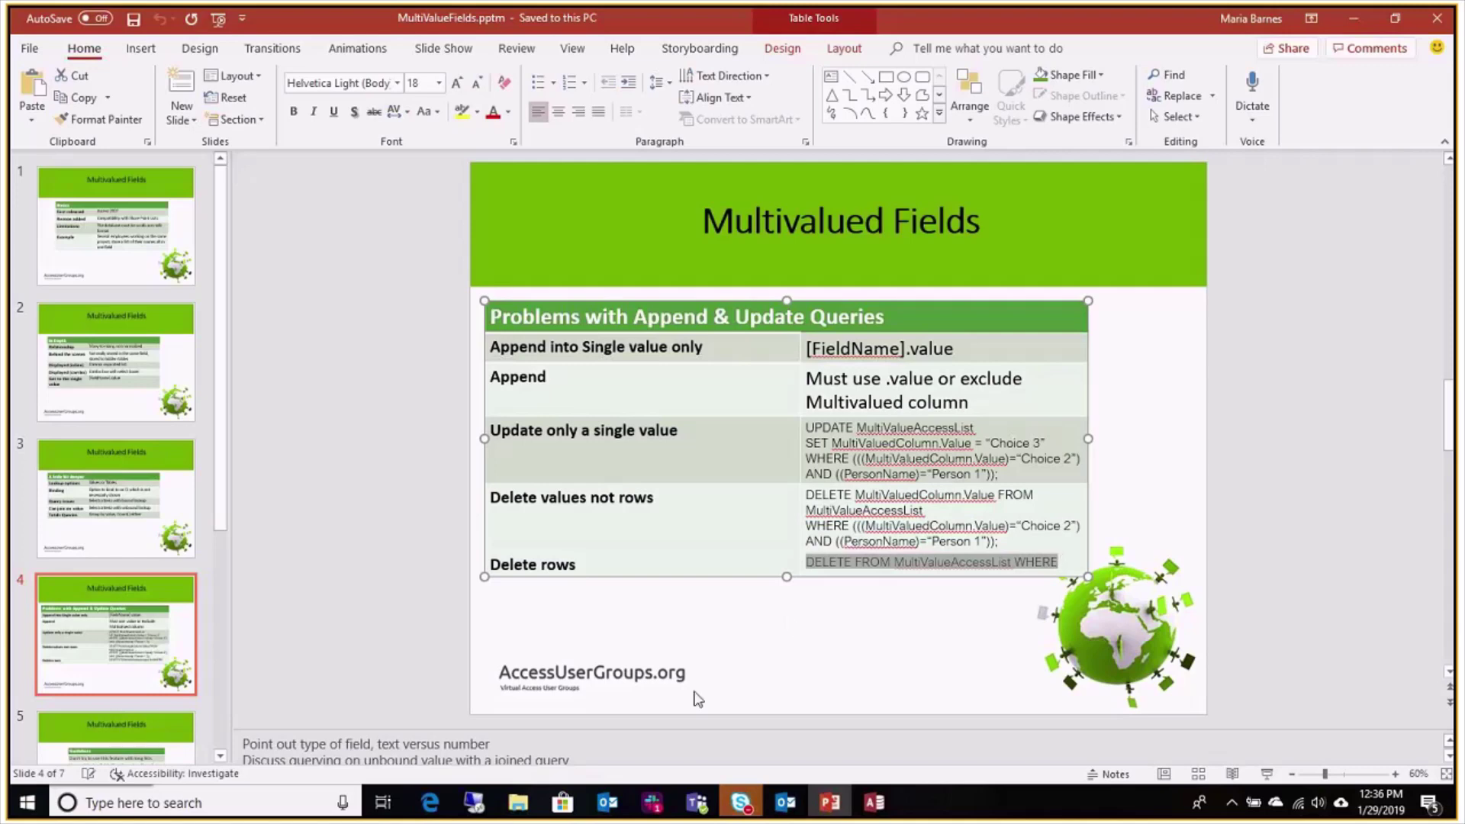
Switch back to Access, remove MultiValueAccessList.MultiValuedColumn.Value from Query2's DELETE clause and join it with the FROM line
{"action": "mouse_move", "coordinate": [872, 813]}
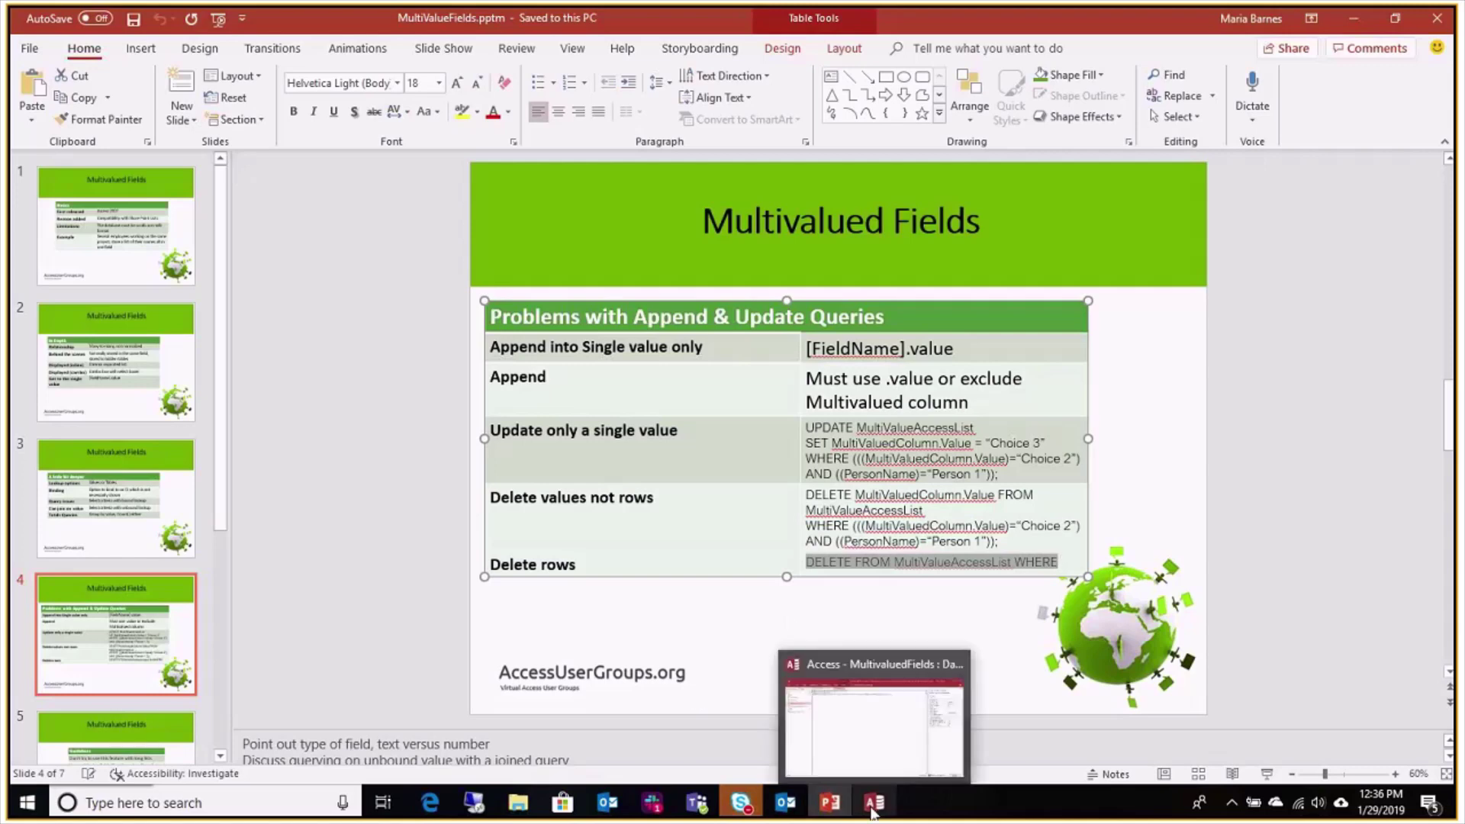
{"action": "left_click", "coordinate": [858, 753]}
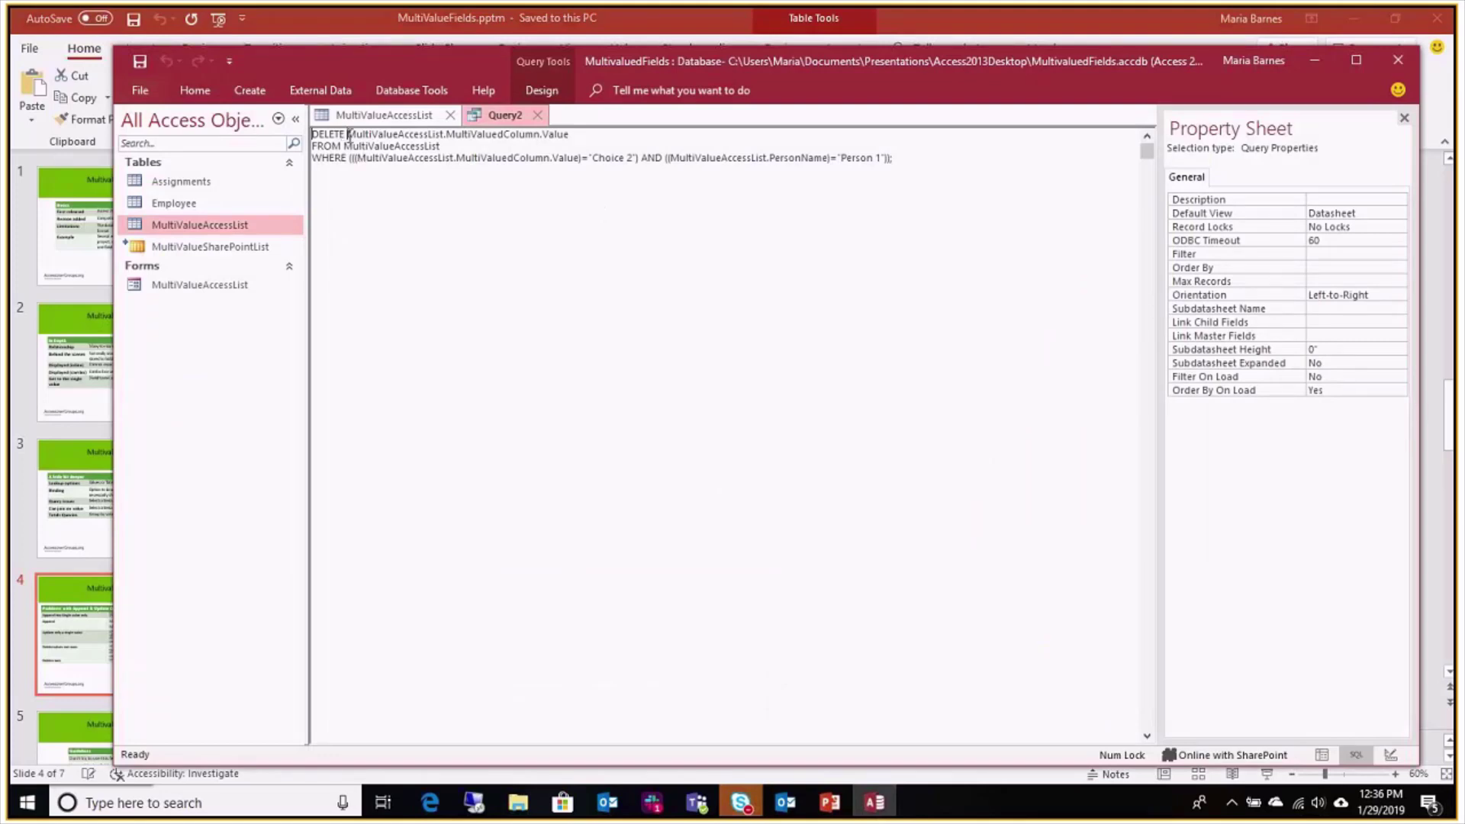
{"action": "left_click_drag", "start_coordinate": [348, 134], "coordinate": [342, 146]}
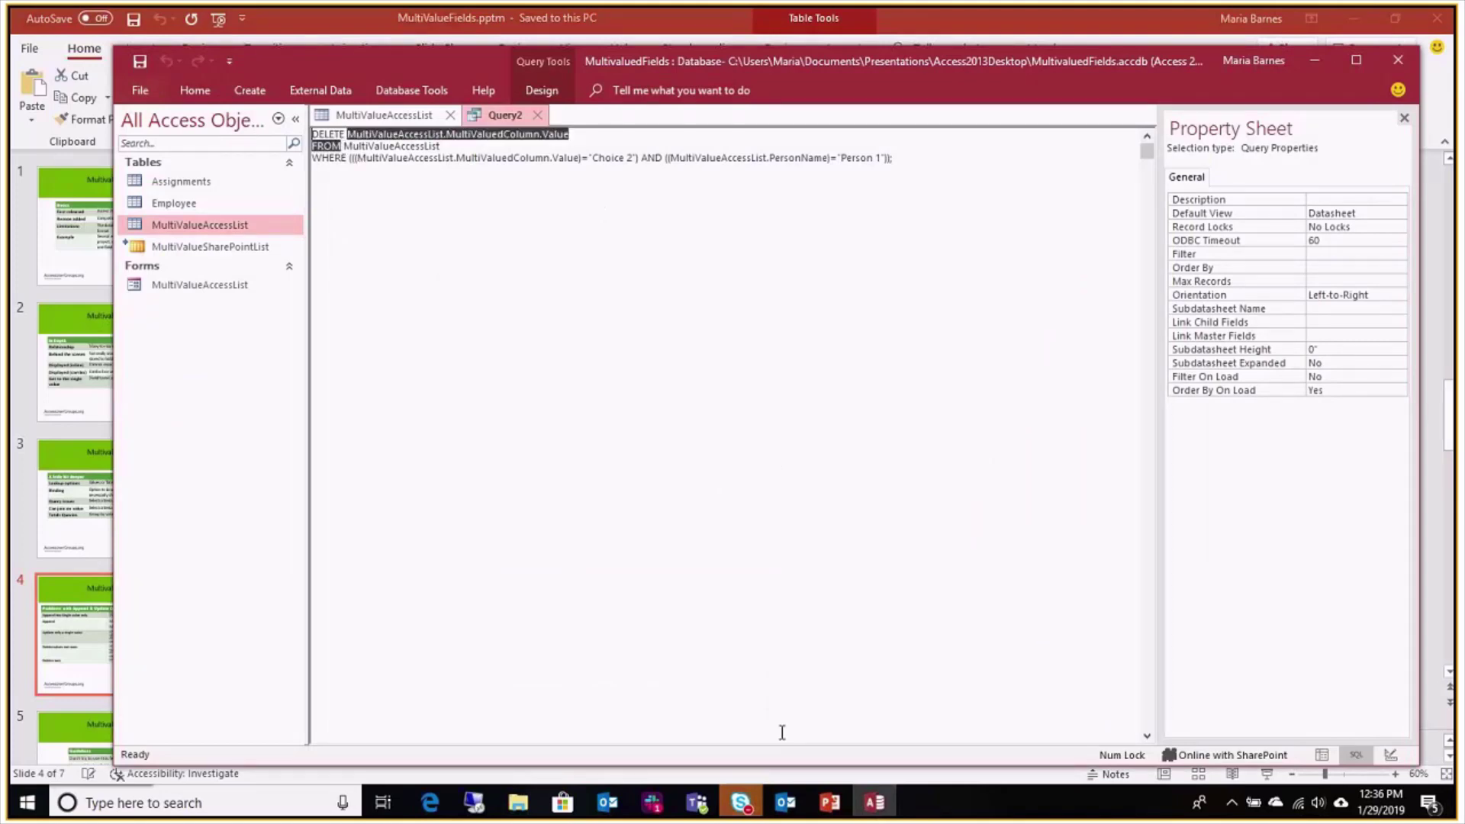
{"action": "left_click", "coordinate": [830, 804]}
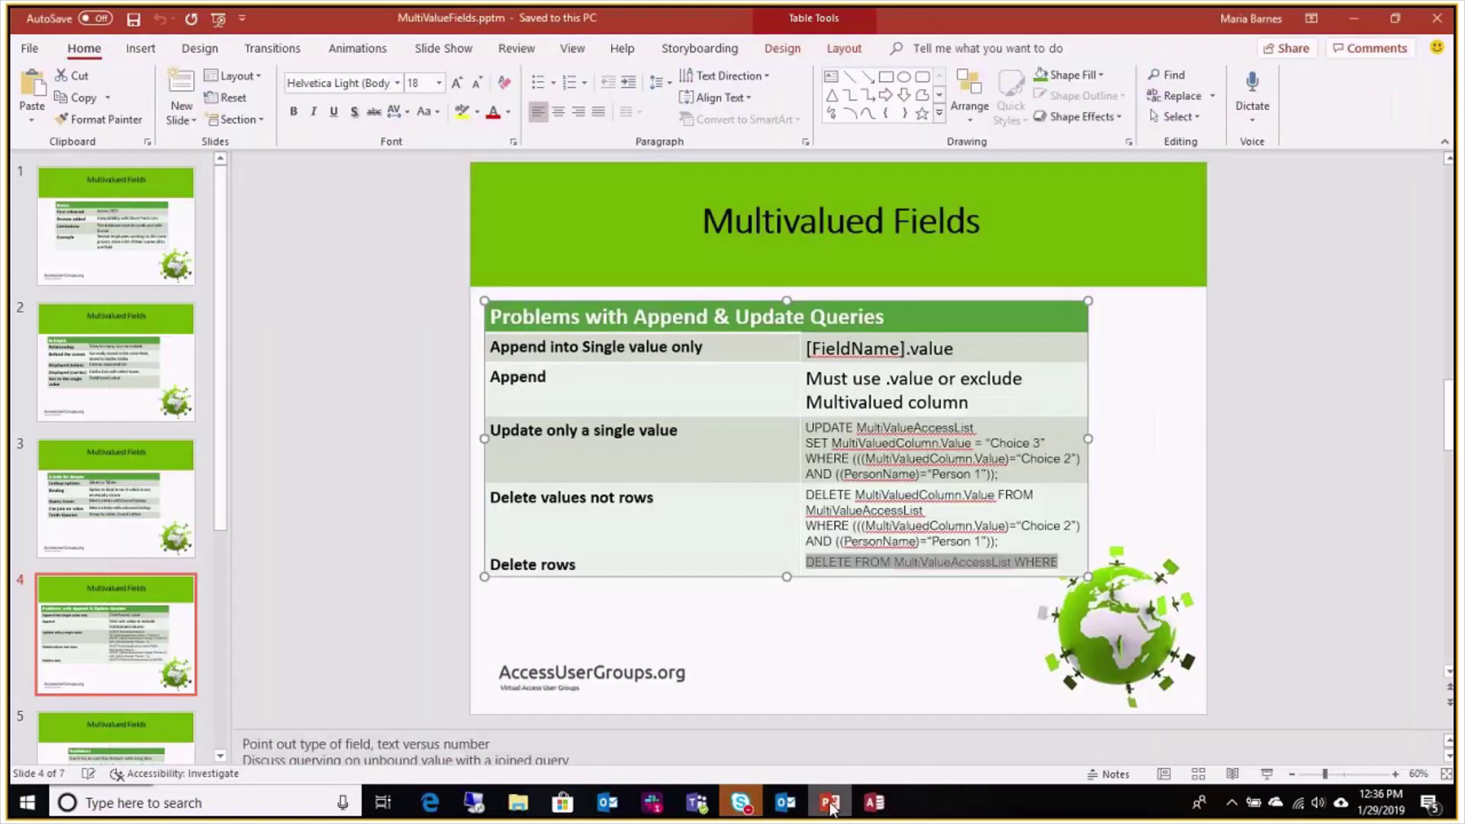
{"action": "left_click", "coordinate": [830, 804]}
{"action": "left_click", "coordinate": [352, 136]}
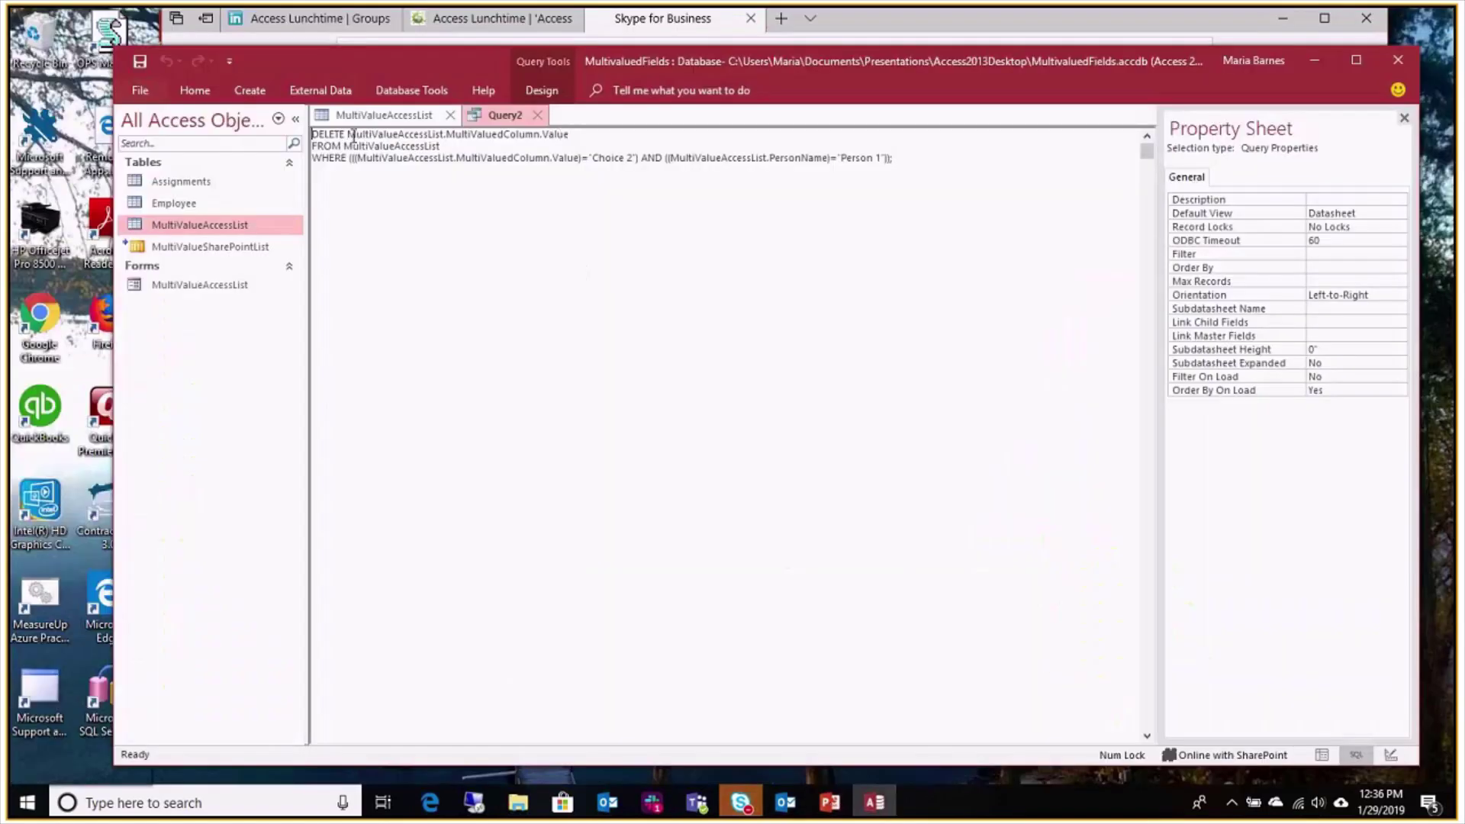
{"action": "double_click", "coordinate": [352, 136]}
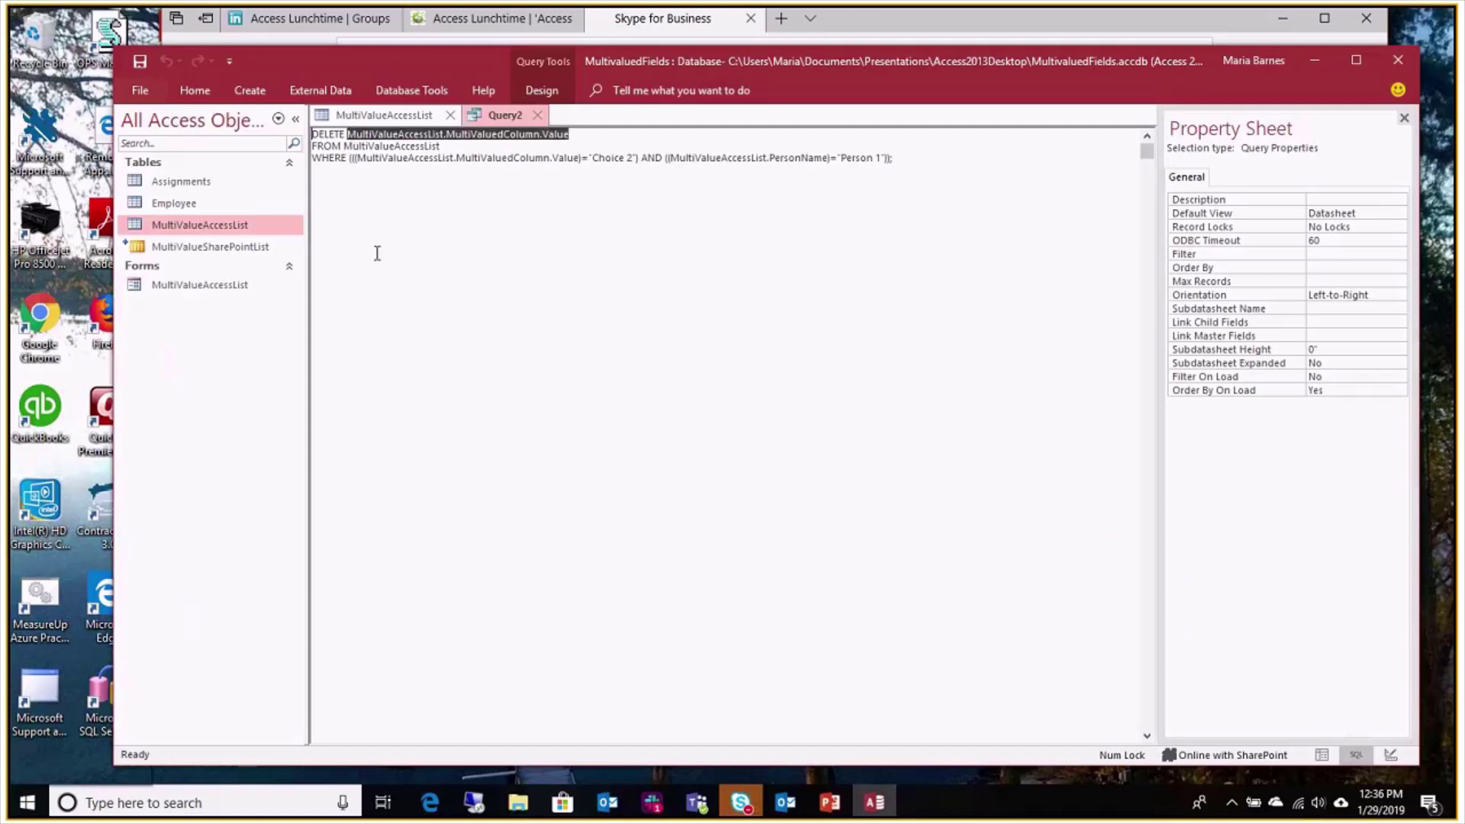
{"action": "key", "text": "Delete"}
{"action": "key", "text": "Delete"}
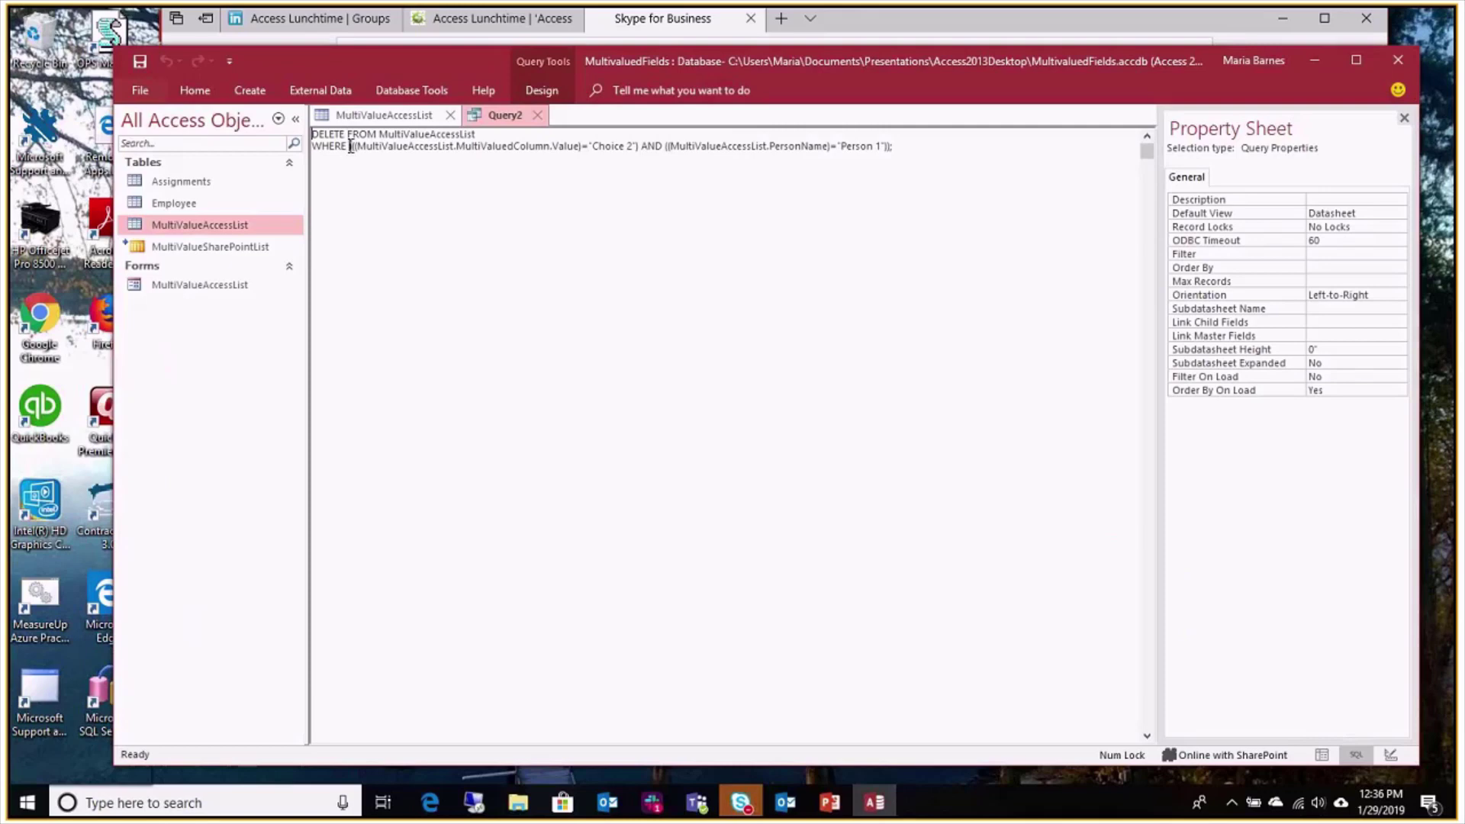
Remove the Choice 2 condition from Query2's WHERE clause, keeping only the balanced PersonName condition for Person 1
{"action": "left_click_drag", "start_coordinate": [350, 146], "coordinate": [669, 147]}
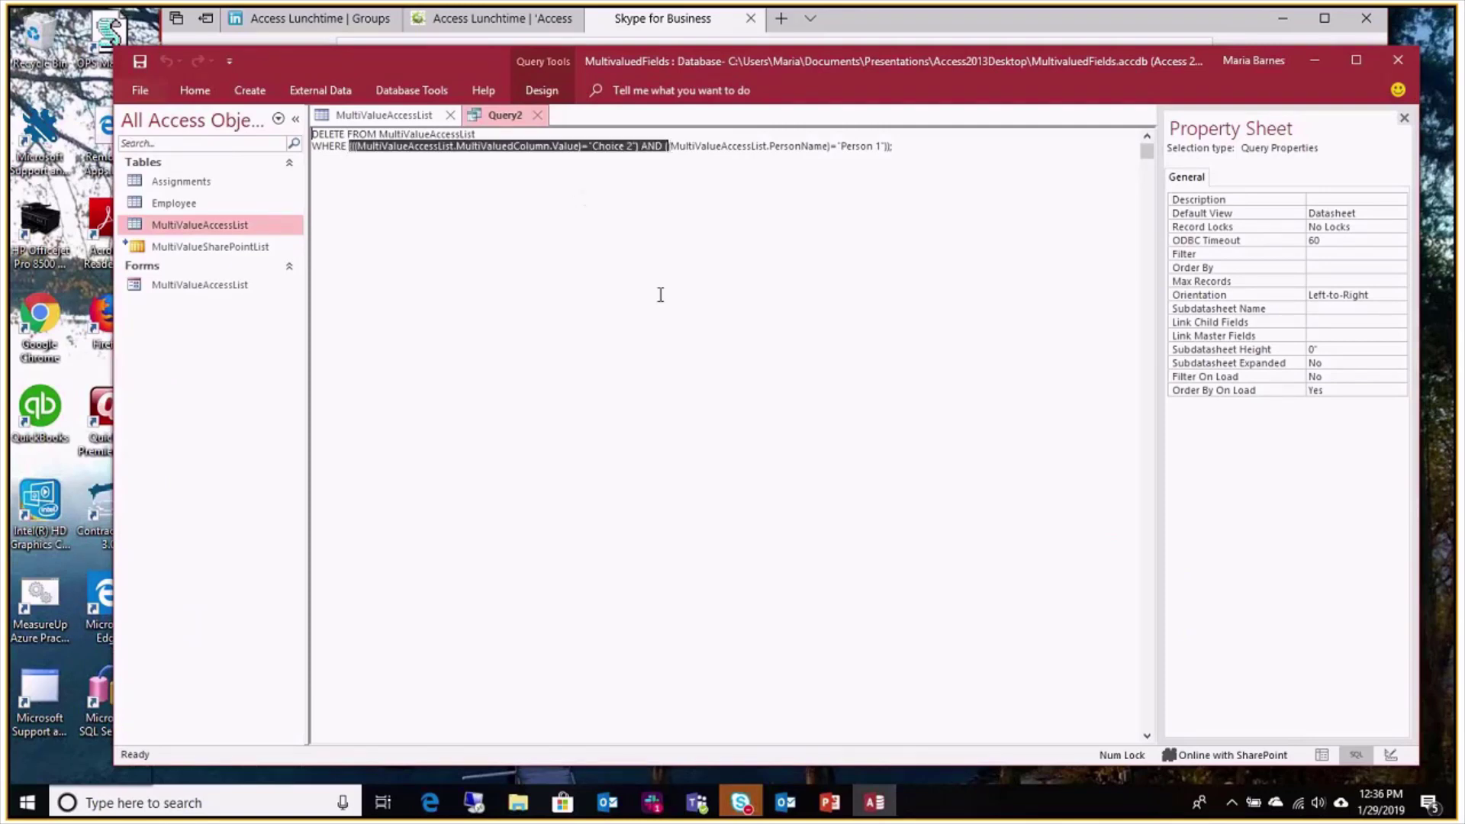
{"action": "key", "text": "Delete"}
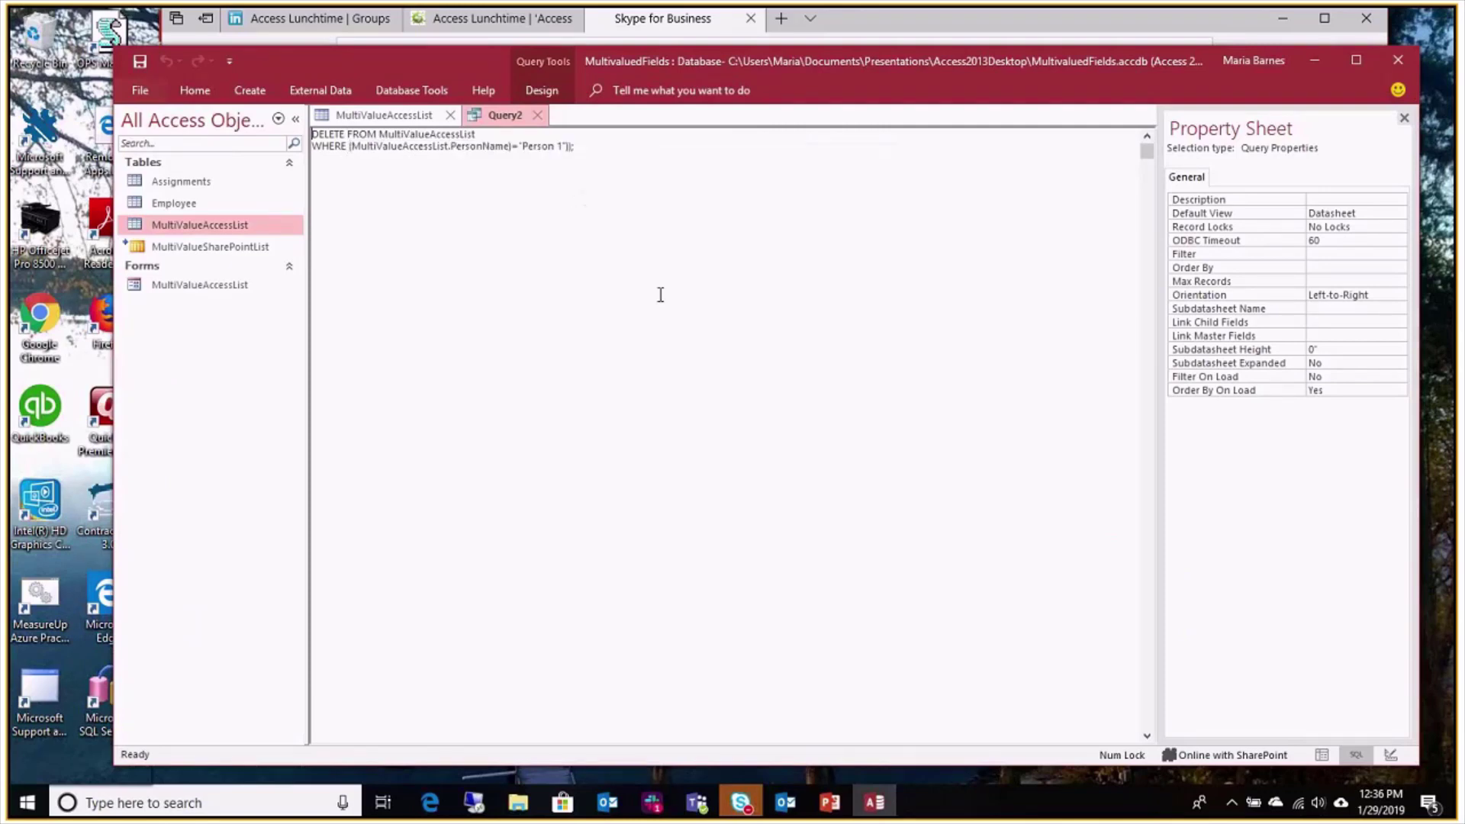
{"action": "type", "text": "("}
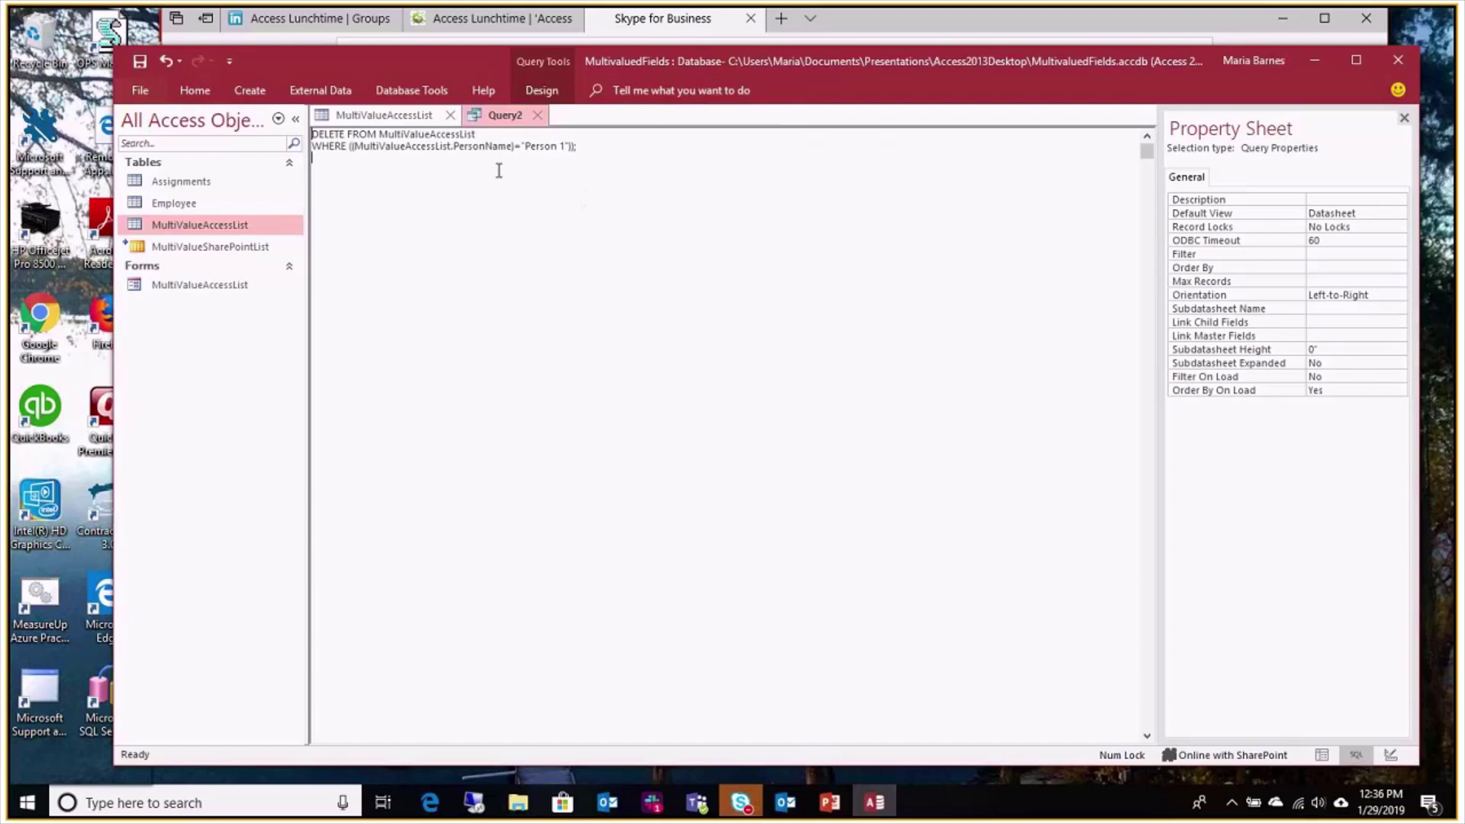
Try to run the Query2 delete query with only the Person 1 condition, then dismiss the error
{"action": "left_click", "coordinate": [541, 90]}
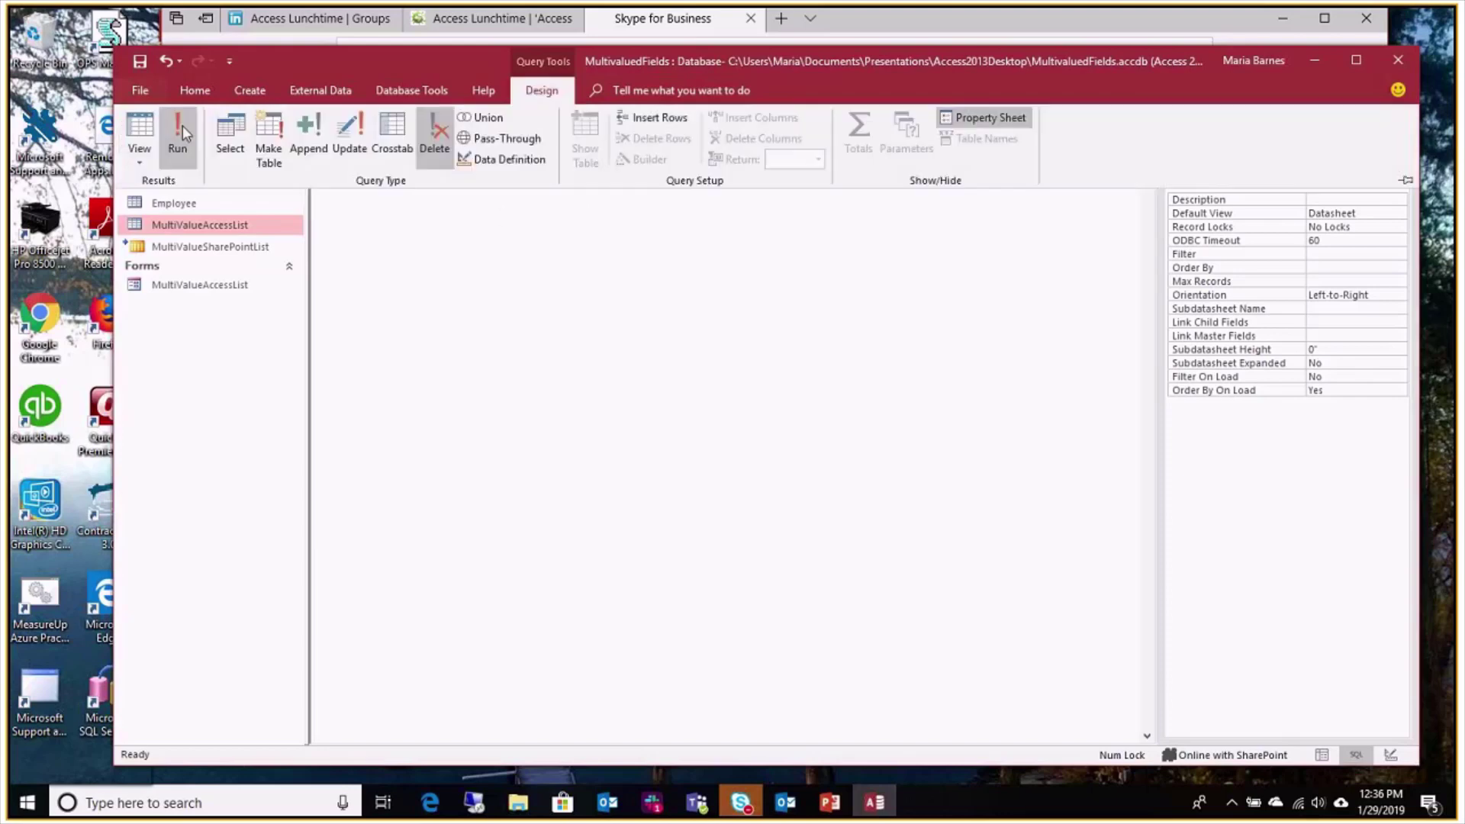
{"action": "left_click", "coordinate": [180, 130]}
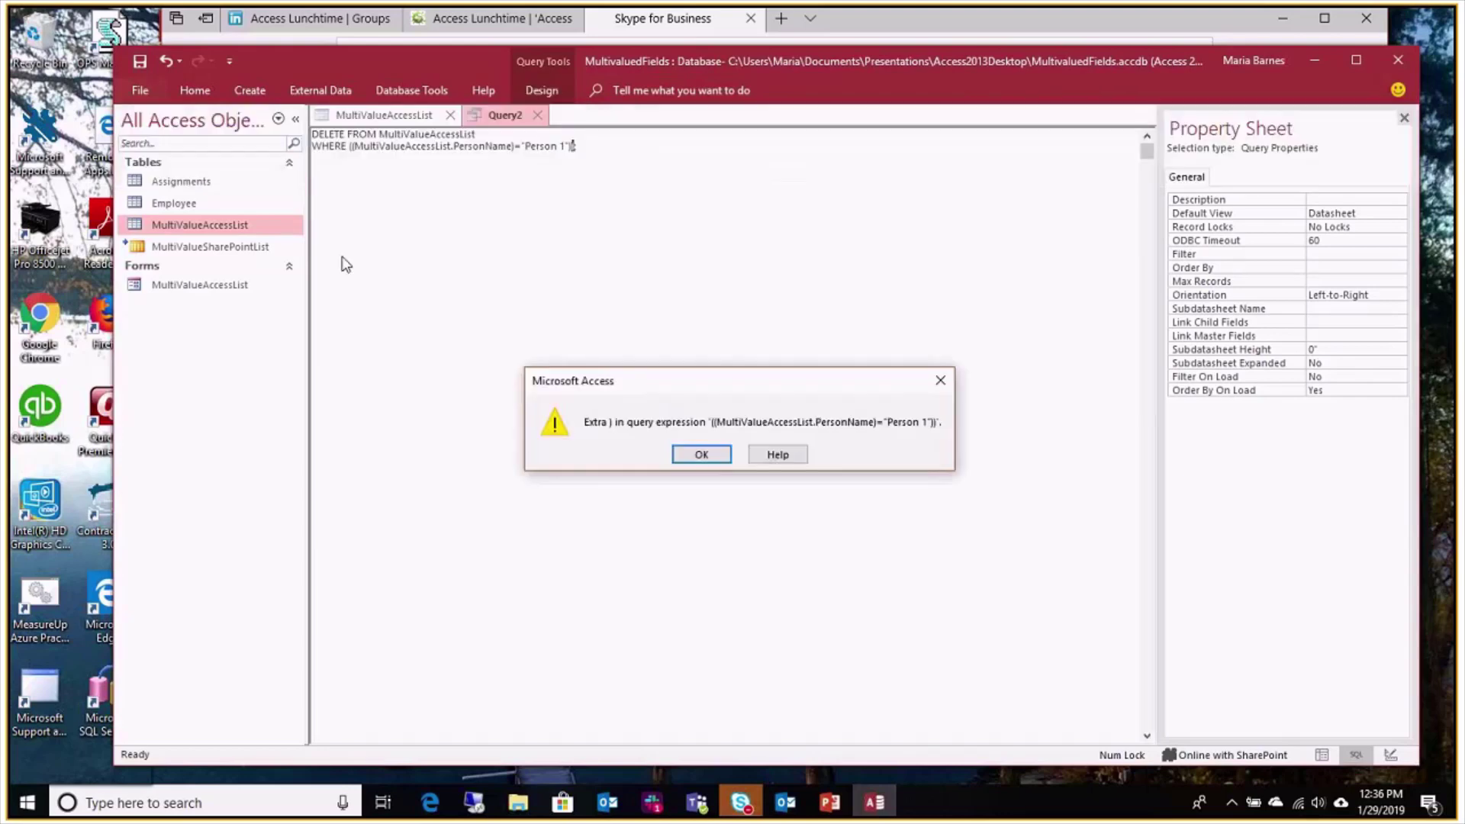
{"action": "left_click", "coordinate": [698, 455]}
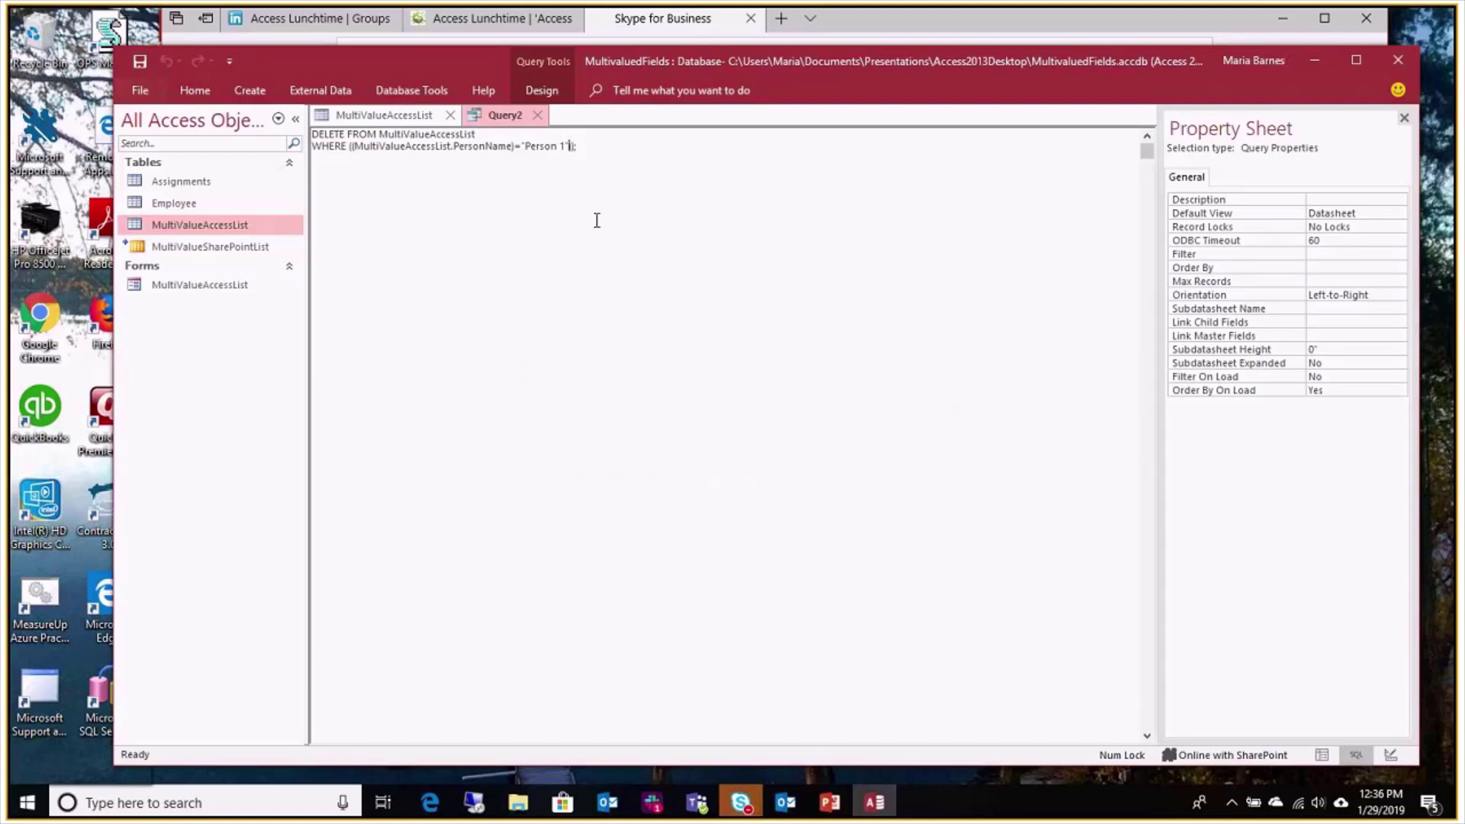
Remove the extra closing parenthesis from Query2's WHERE clause, run it to delete Person 1's row, and check the MultiValueAccessList table
{"action": "key", "text": "BackSpace"}
{"action": "left_click", "coordinate": [548, 91]}
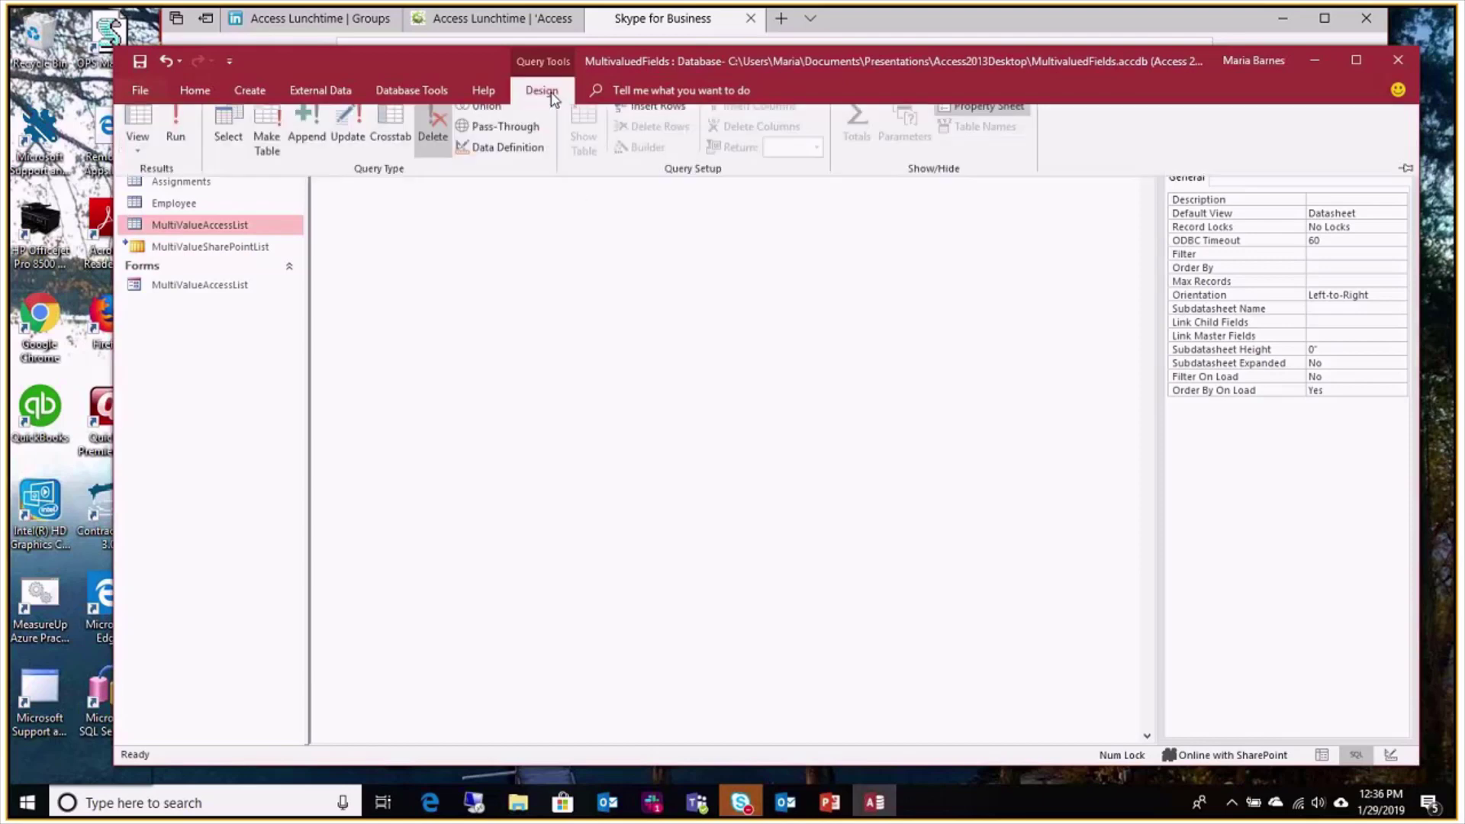
{"action": "left_click", "coordinate": [177, 125]}
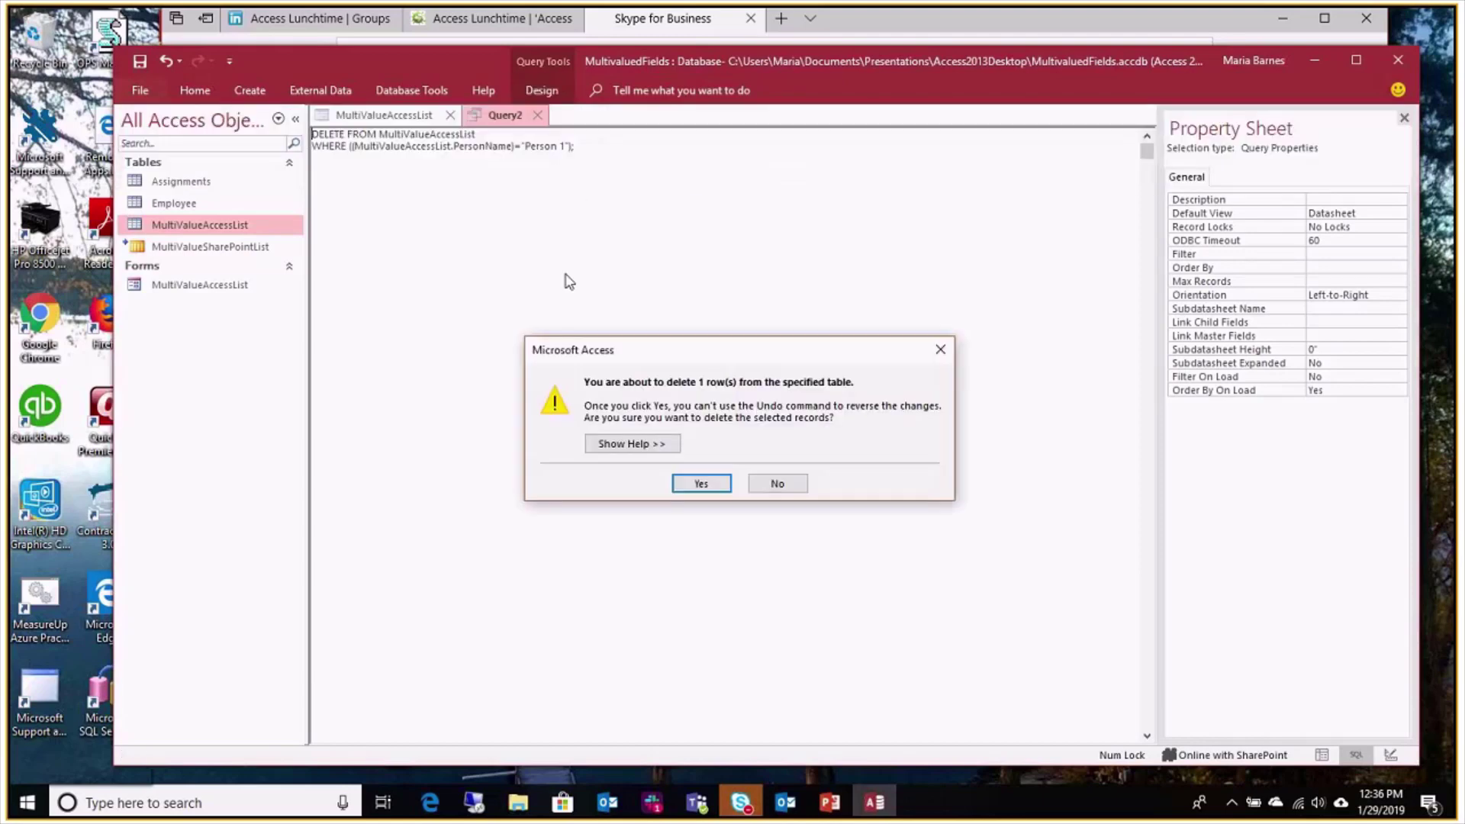
{"action": "left_click", "coordinate": [701, 484]}
{"action": "left_click", "coordinate": [384, 116]}
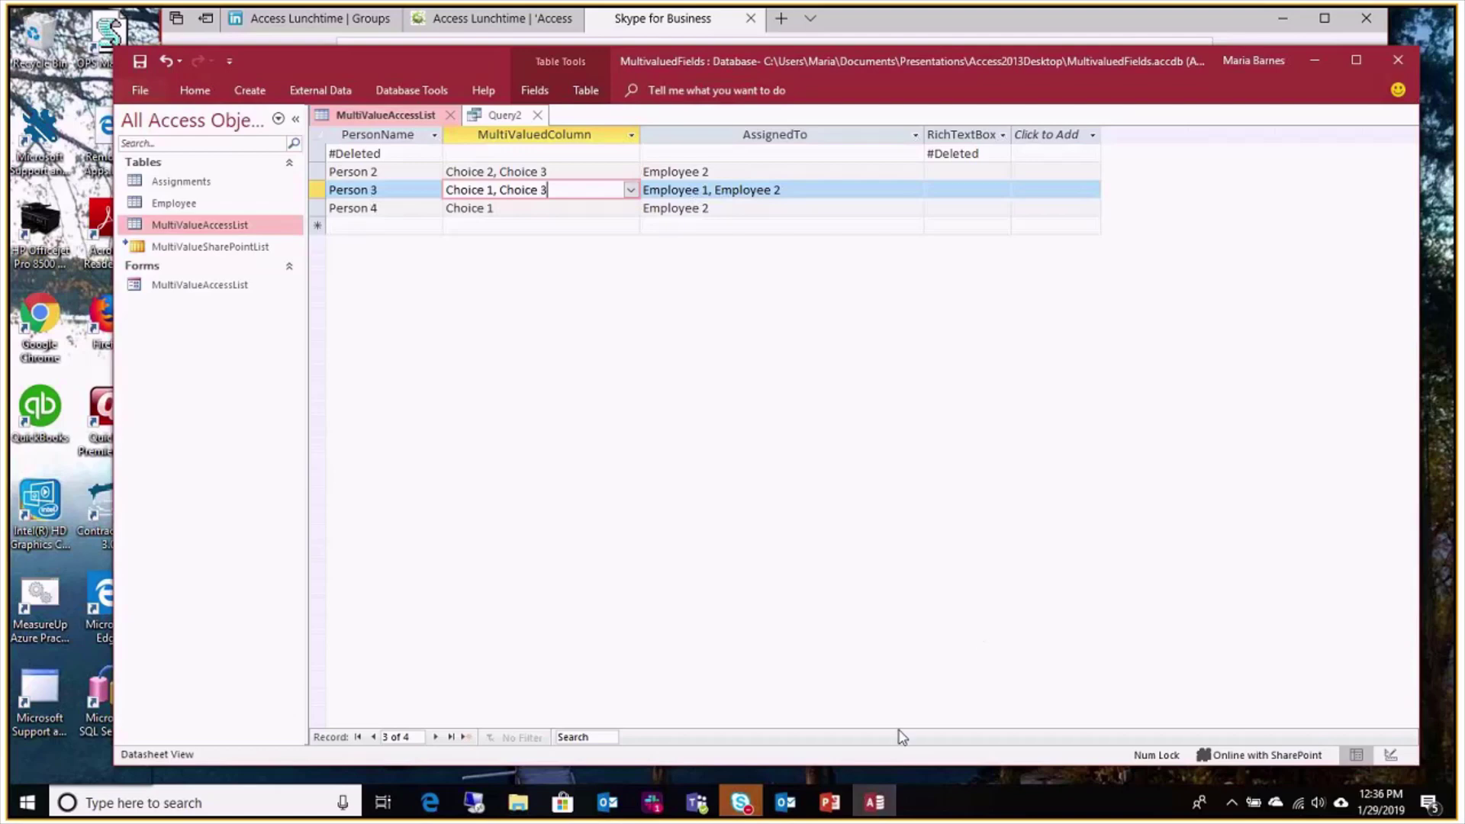
Switch to the MultiValueFields presentation in PowerPoint and read the Guidelines slide on multivalued fields
{"action": "mouse_move", "coordinate": [830, 801]}
{"action": "mouse_move", "coordinate": [826, 738]}
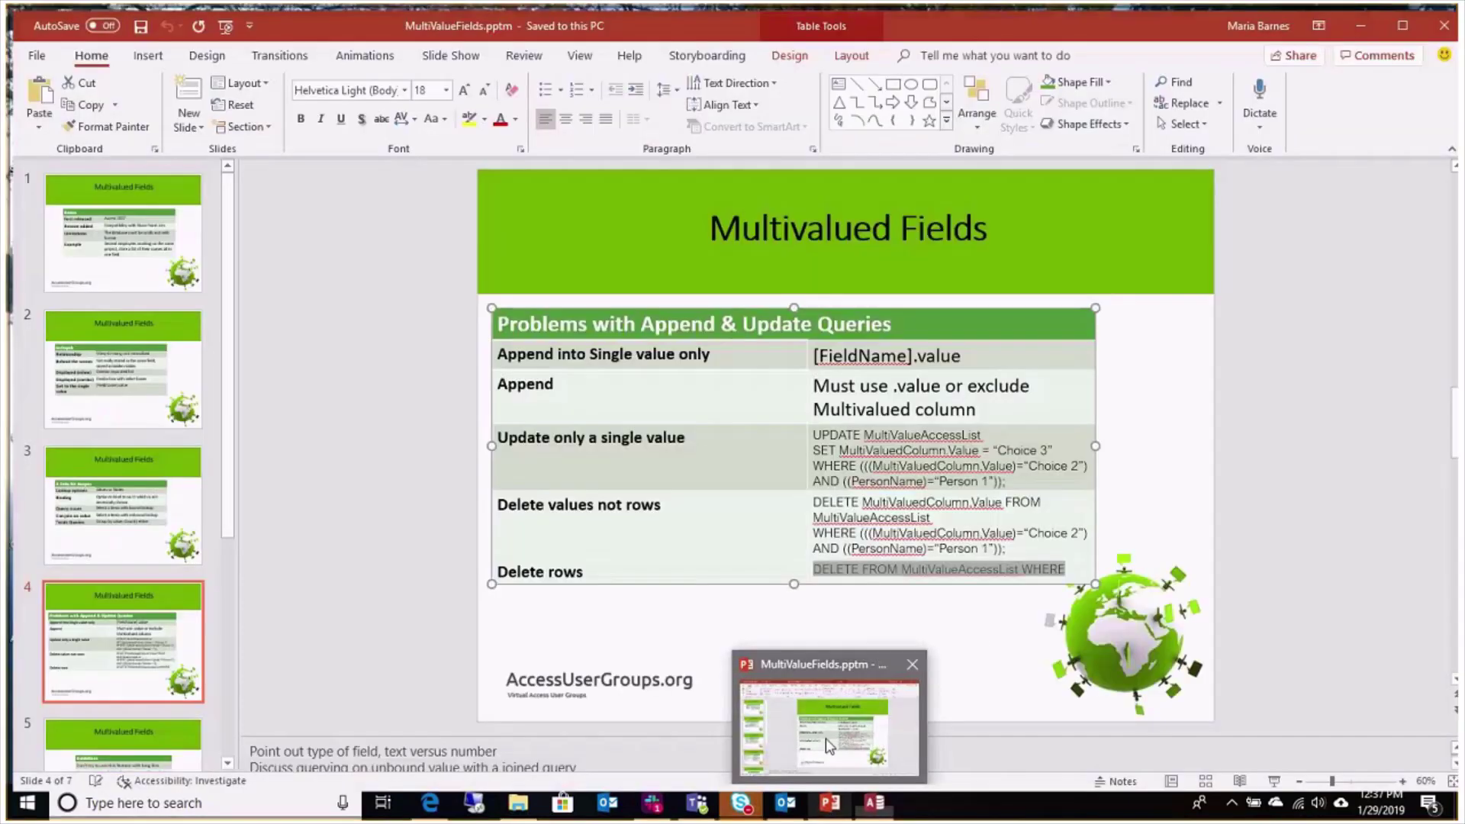
{"action": "left_click", "coordinate": [826, 738]}
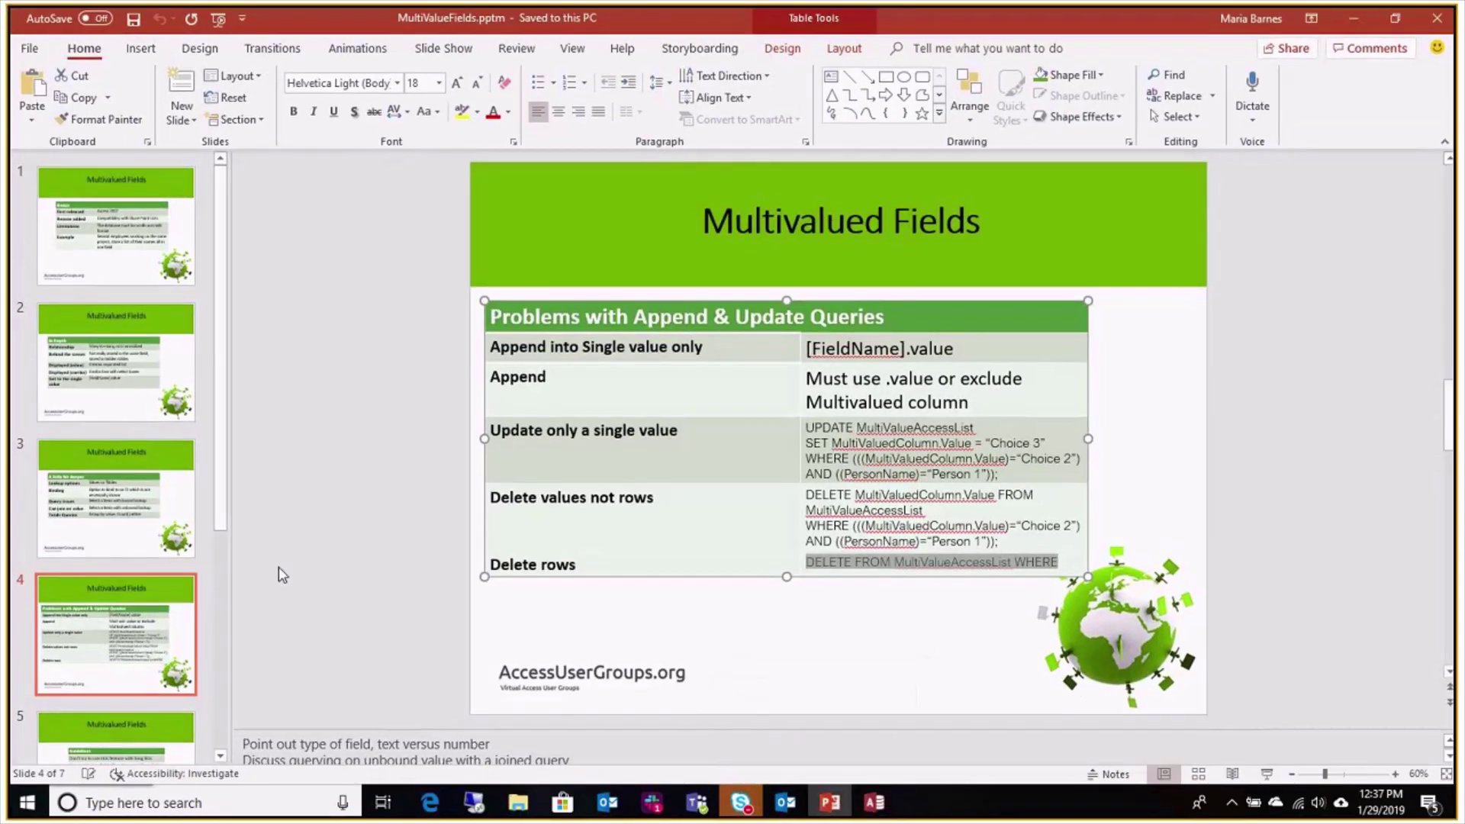
{"action": "scroll", "coordinate": [221, 539], "scroll_direction": "down", "scroll_amount": 3}
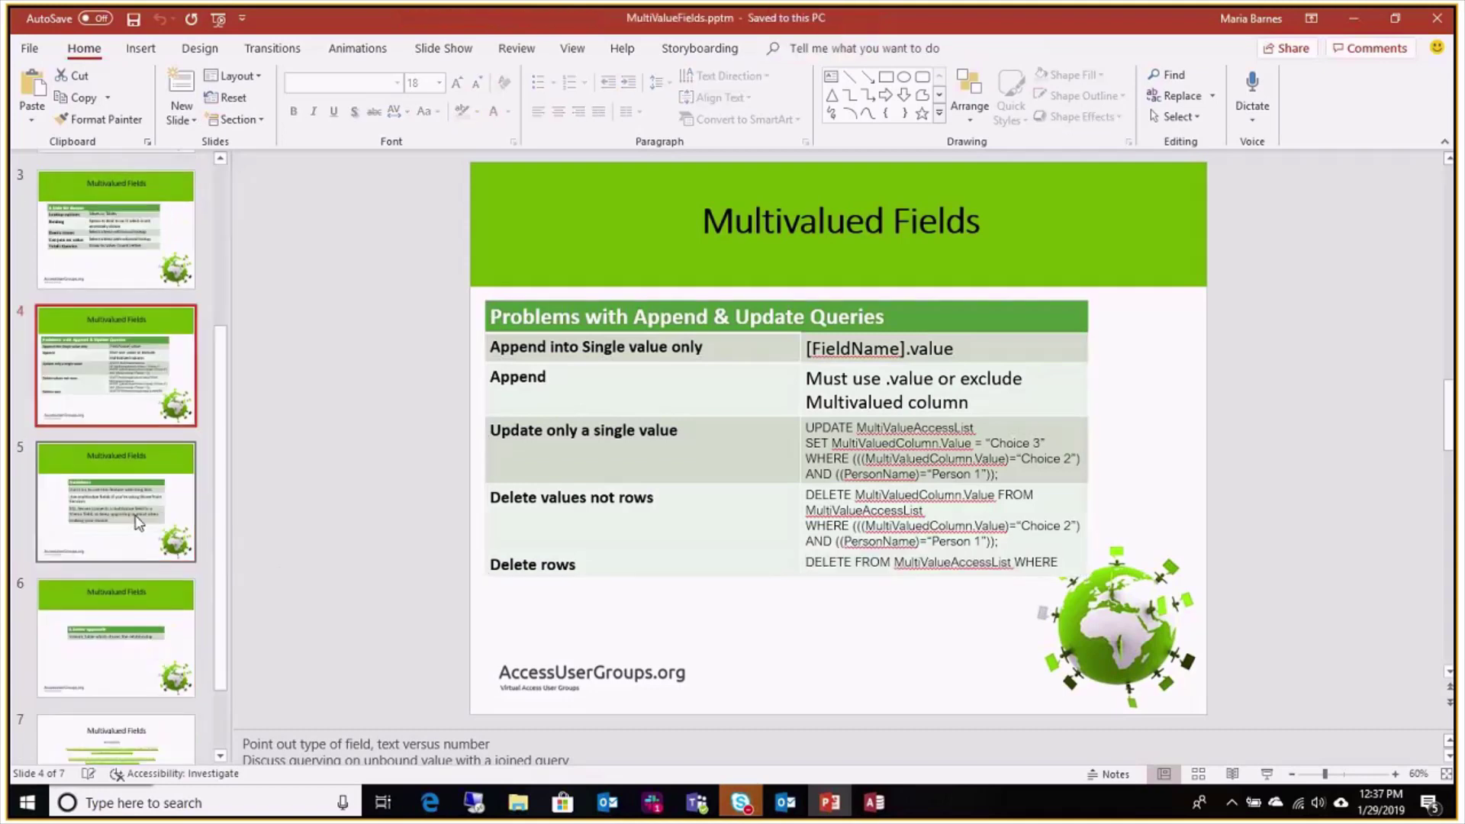
{"action": "left_click", "coordinate": [114, 501]}
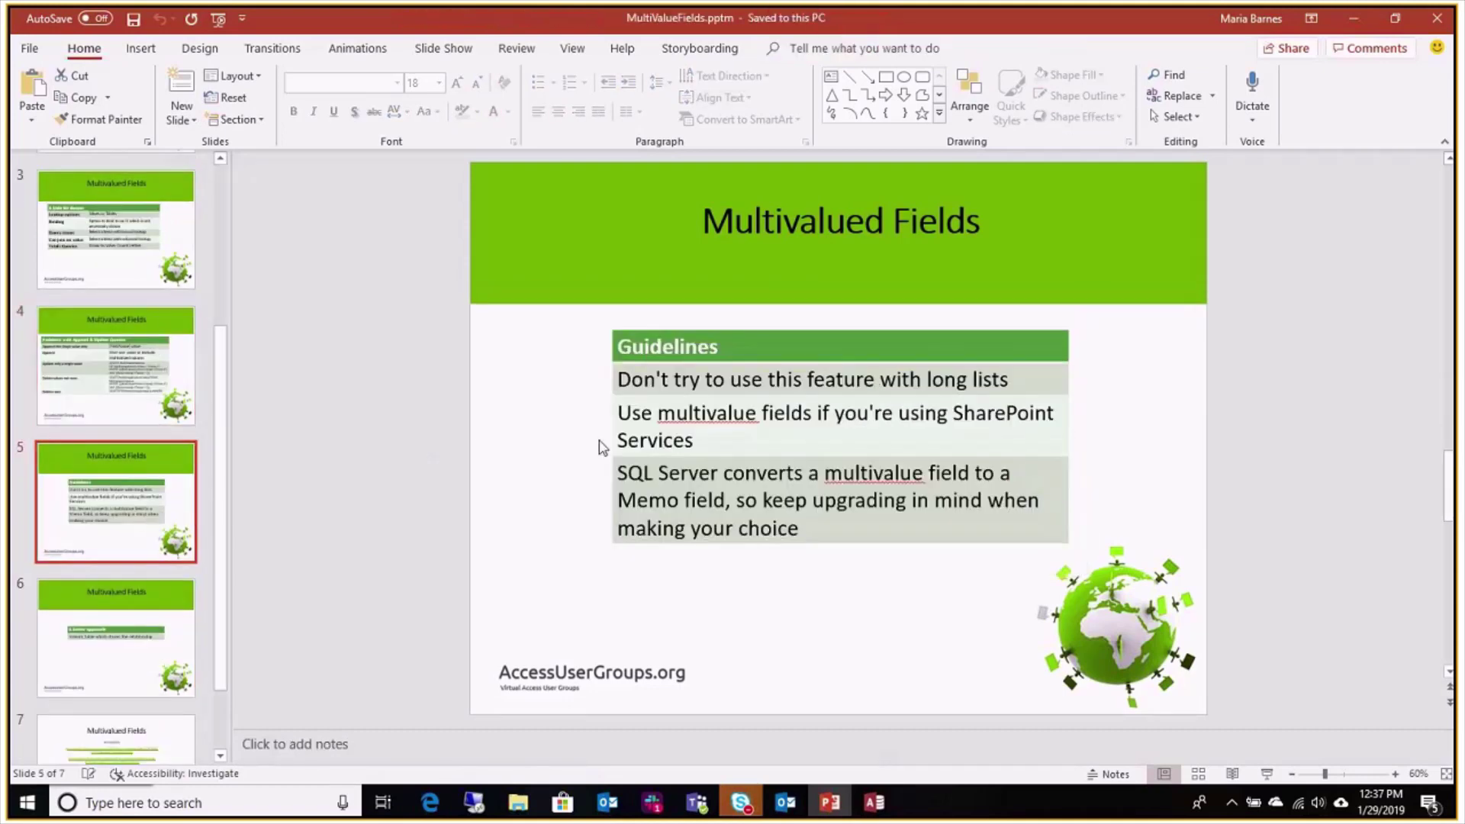
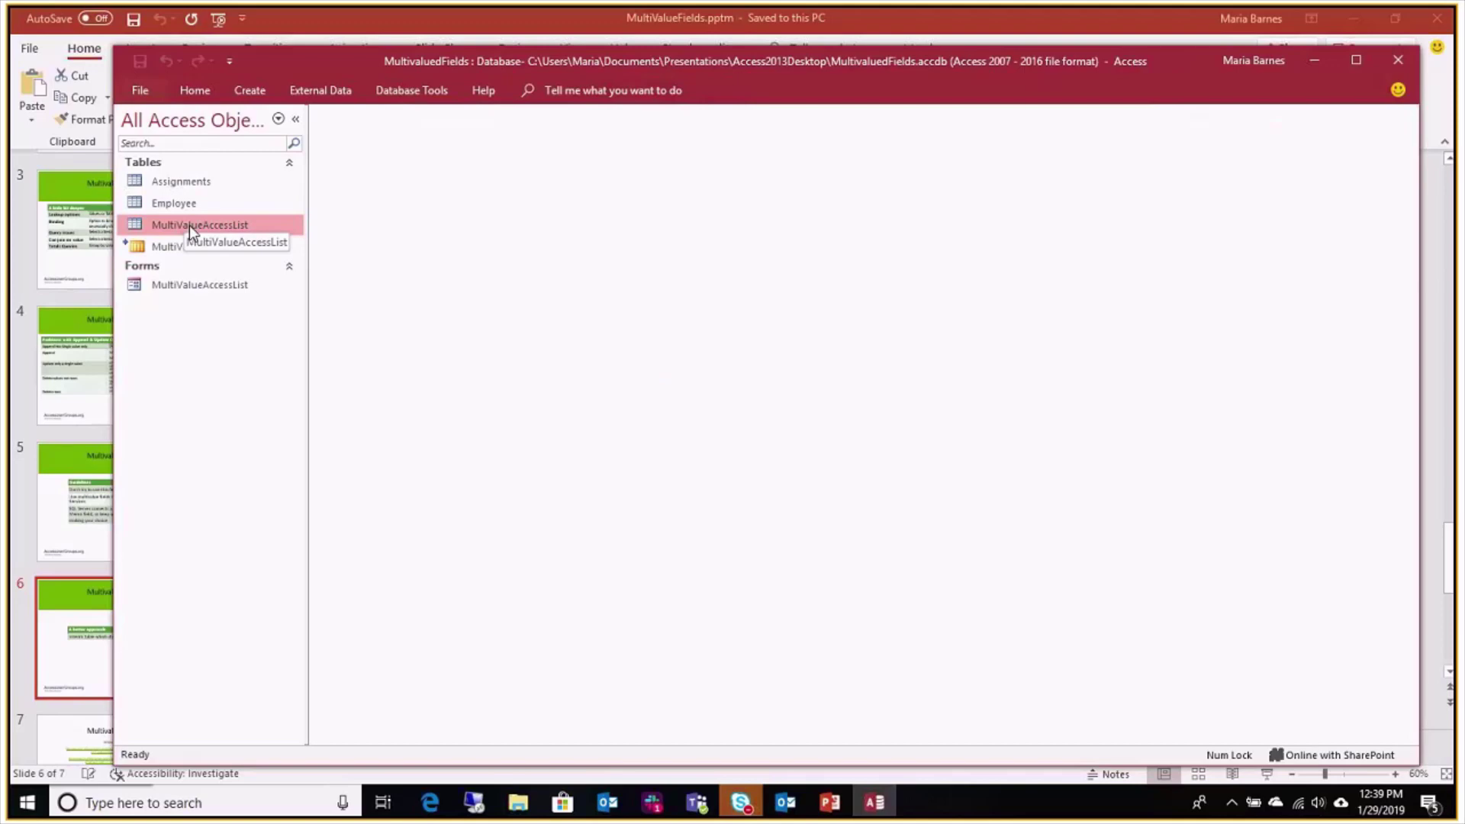
In Access, open the MultiValueAccessList and Employee tables and return to MultiValueAccessList
{"action": "double_click", "coordinate": [189, 225]}
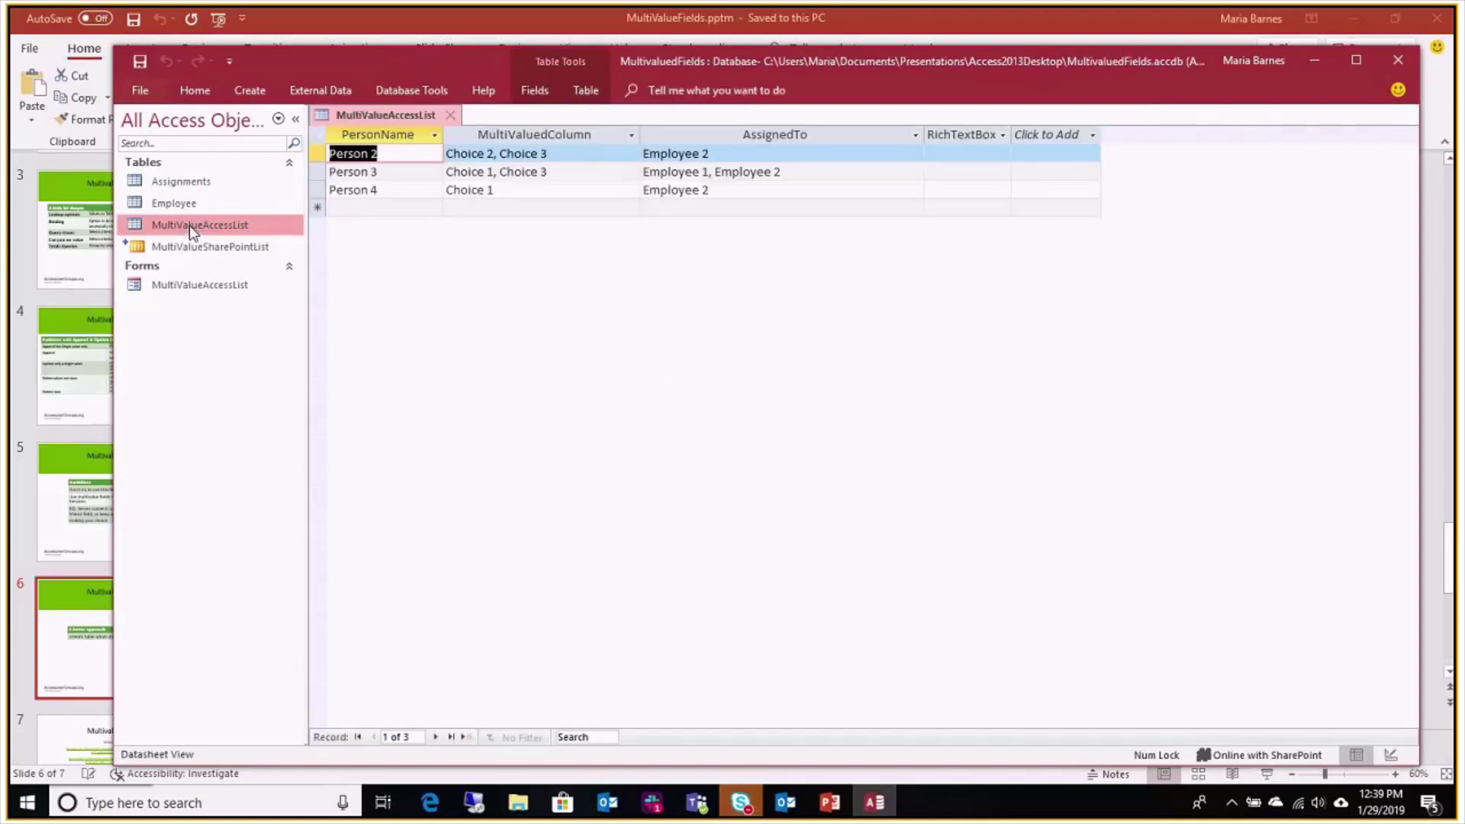
{"action": "double_click", "coordinate": [187, 204]}
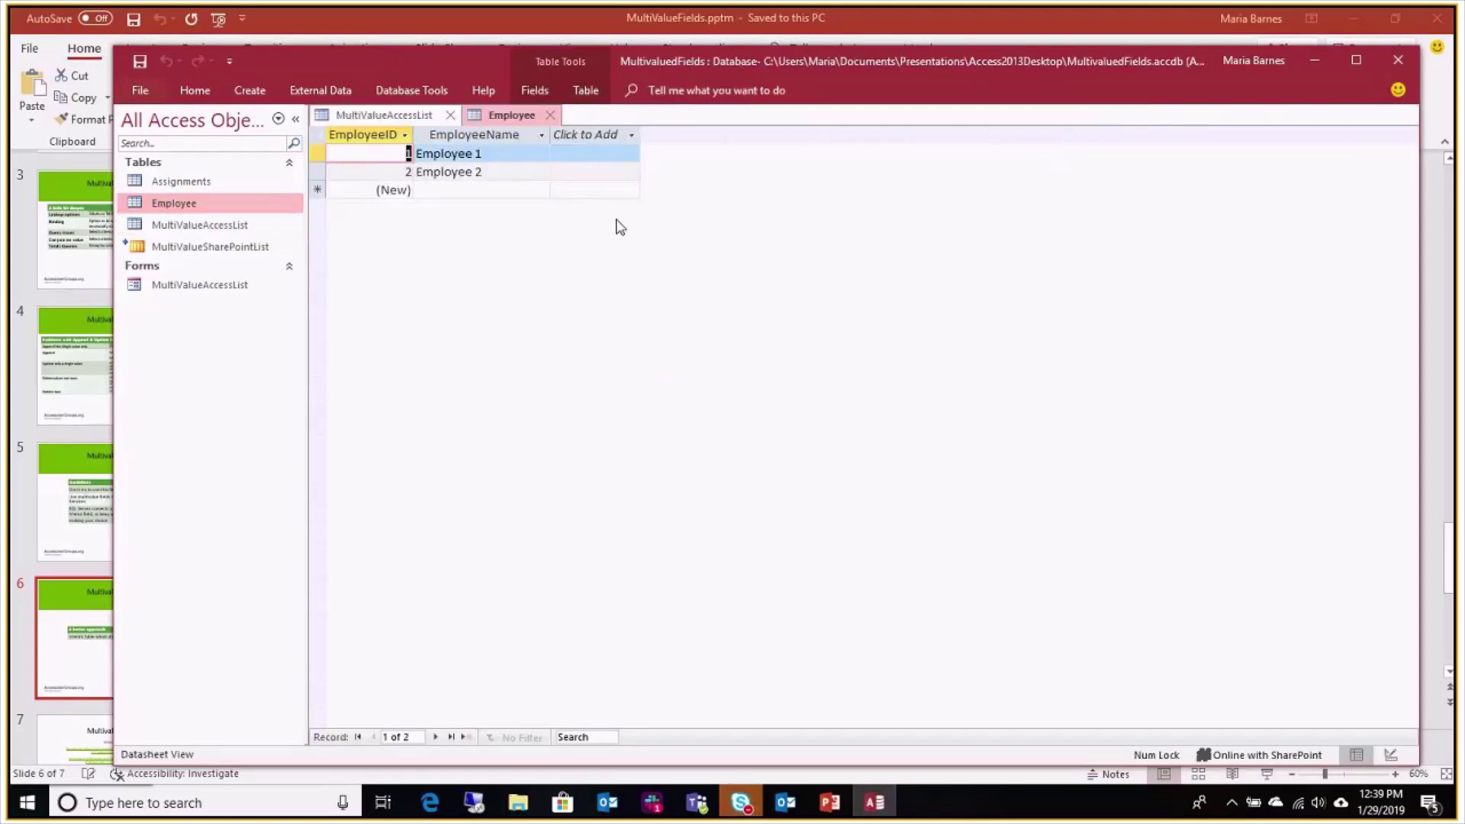
{"action": "left_click", "coordinate": [396, 118]}
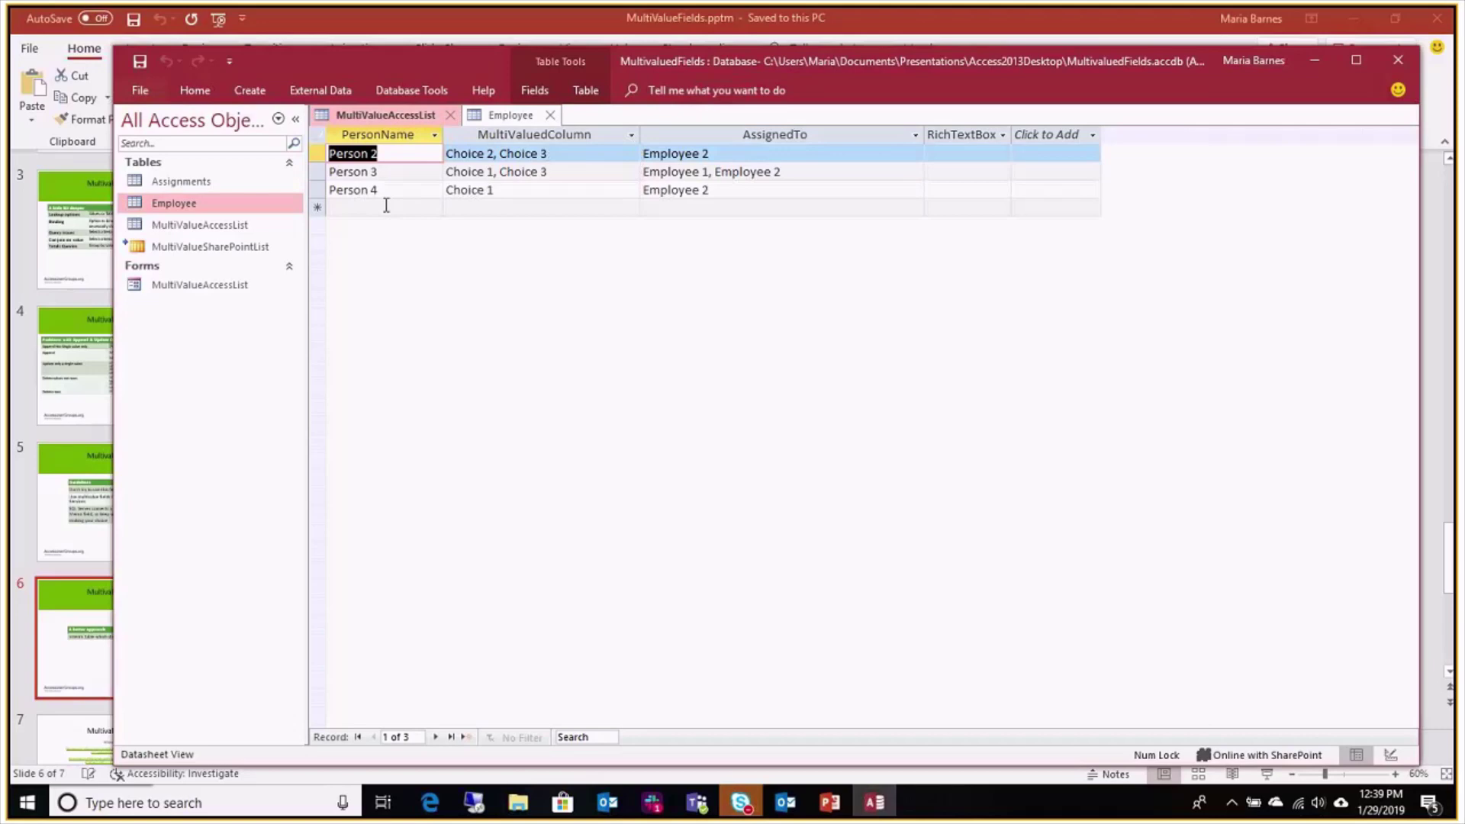
Show the MultiValueAccessList table in Design View and copy its PersonName field row
{"action": "right_click", "coordinate": [372, 121]}
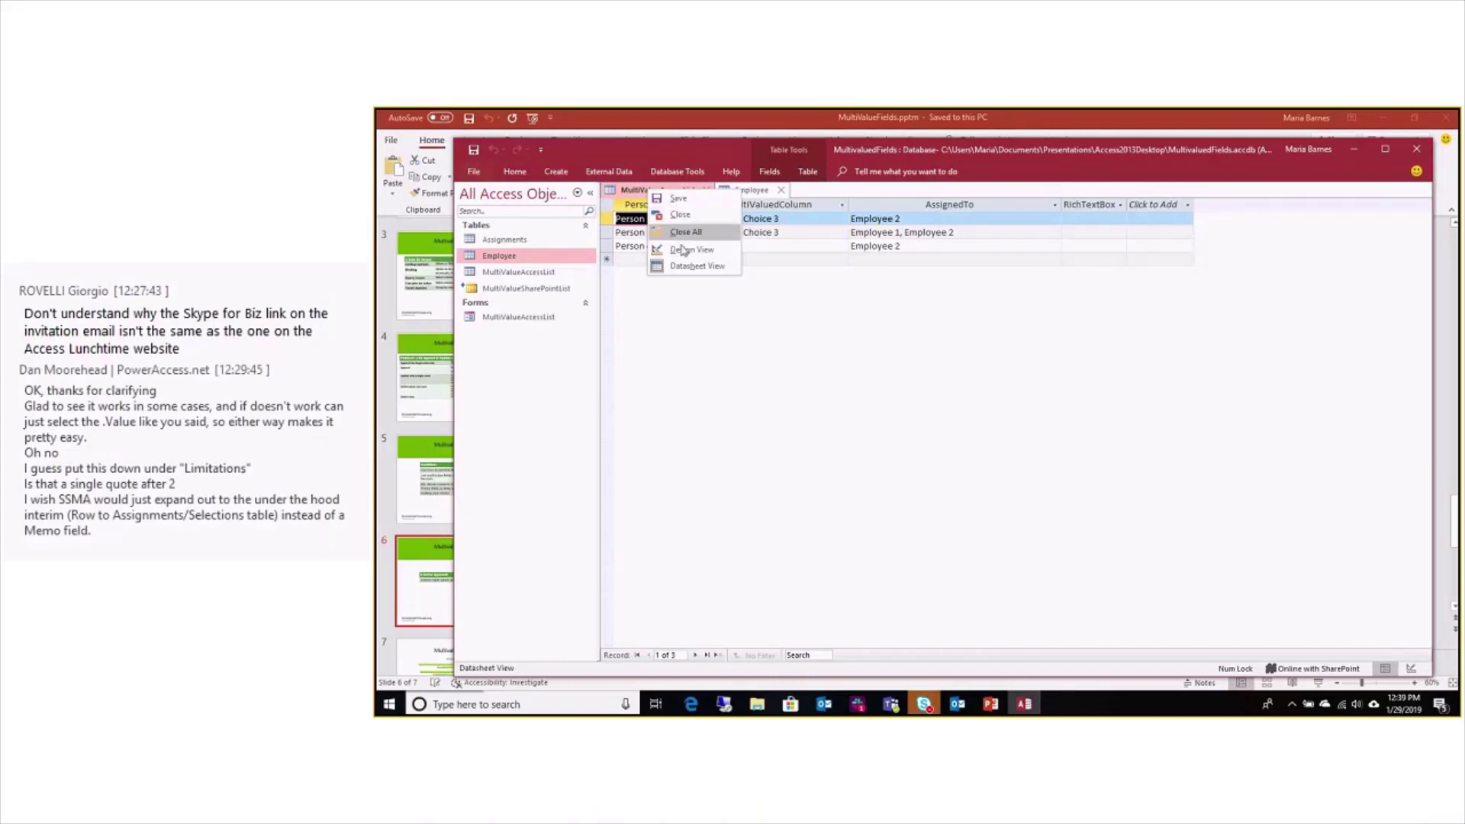
{"action": "left_click", "coordinate": [684, 255]}
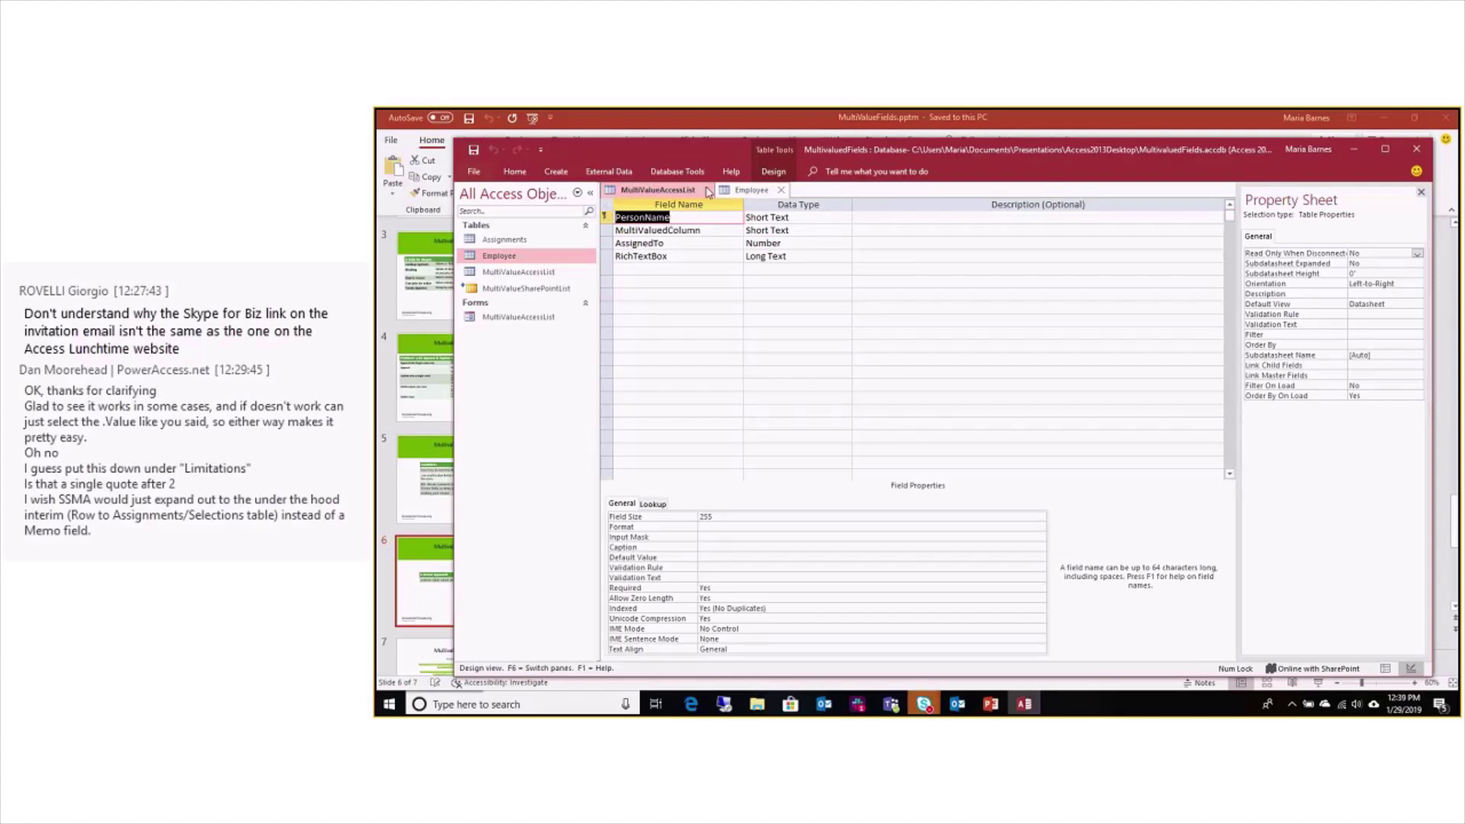
{"action": "left_click", "coordinate": [606, 220]}
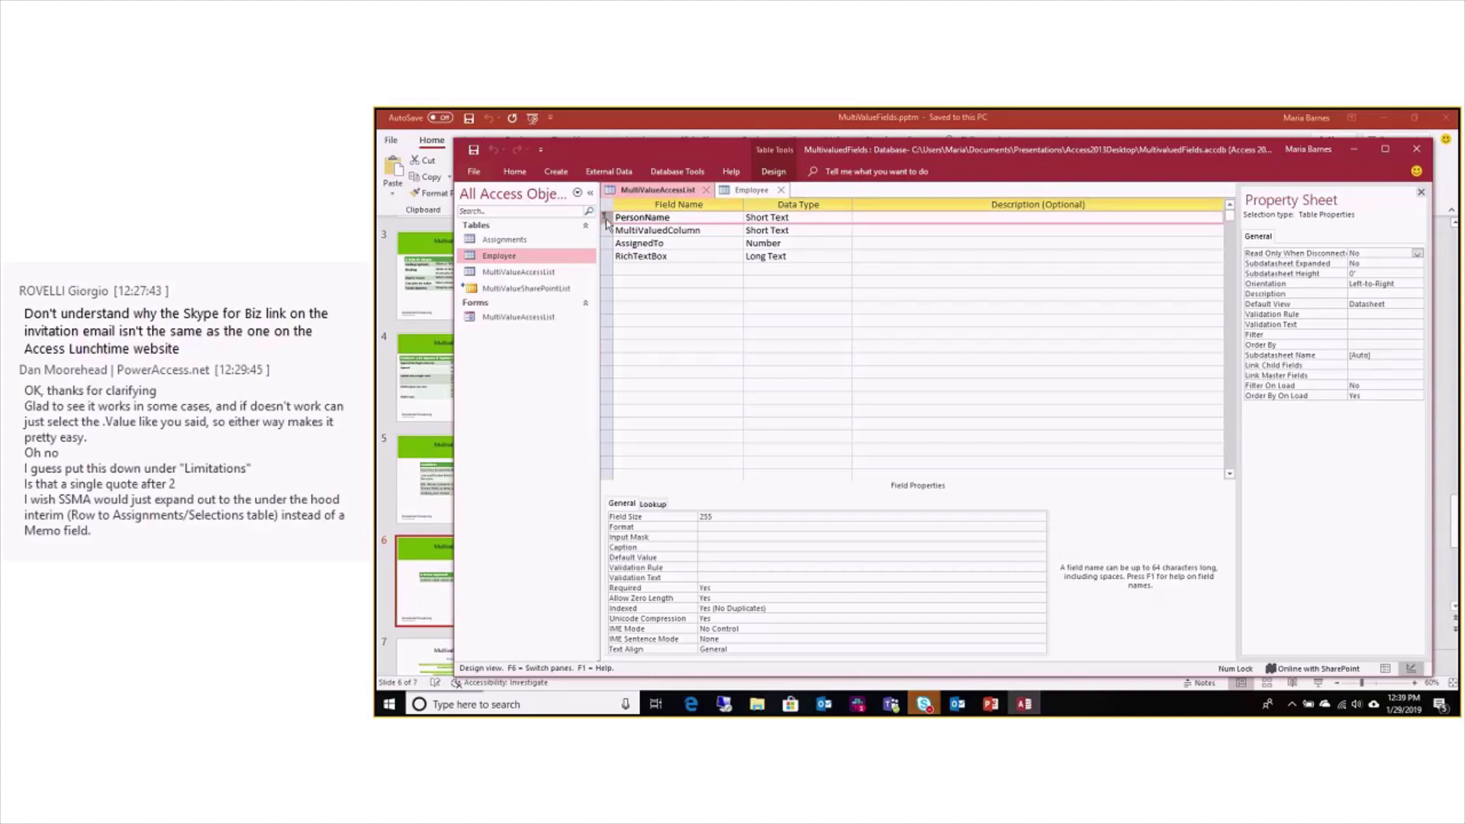
{"action": "right_click", "coordinate": [606, 221]}
{"action": "left_click", "coordinate": [638, 261]}
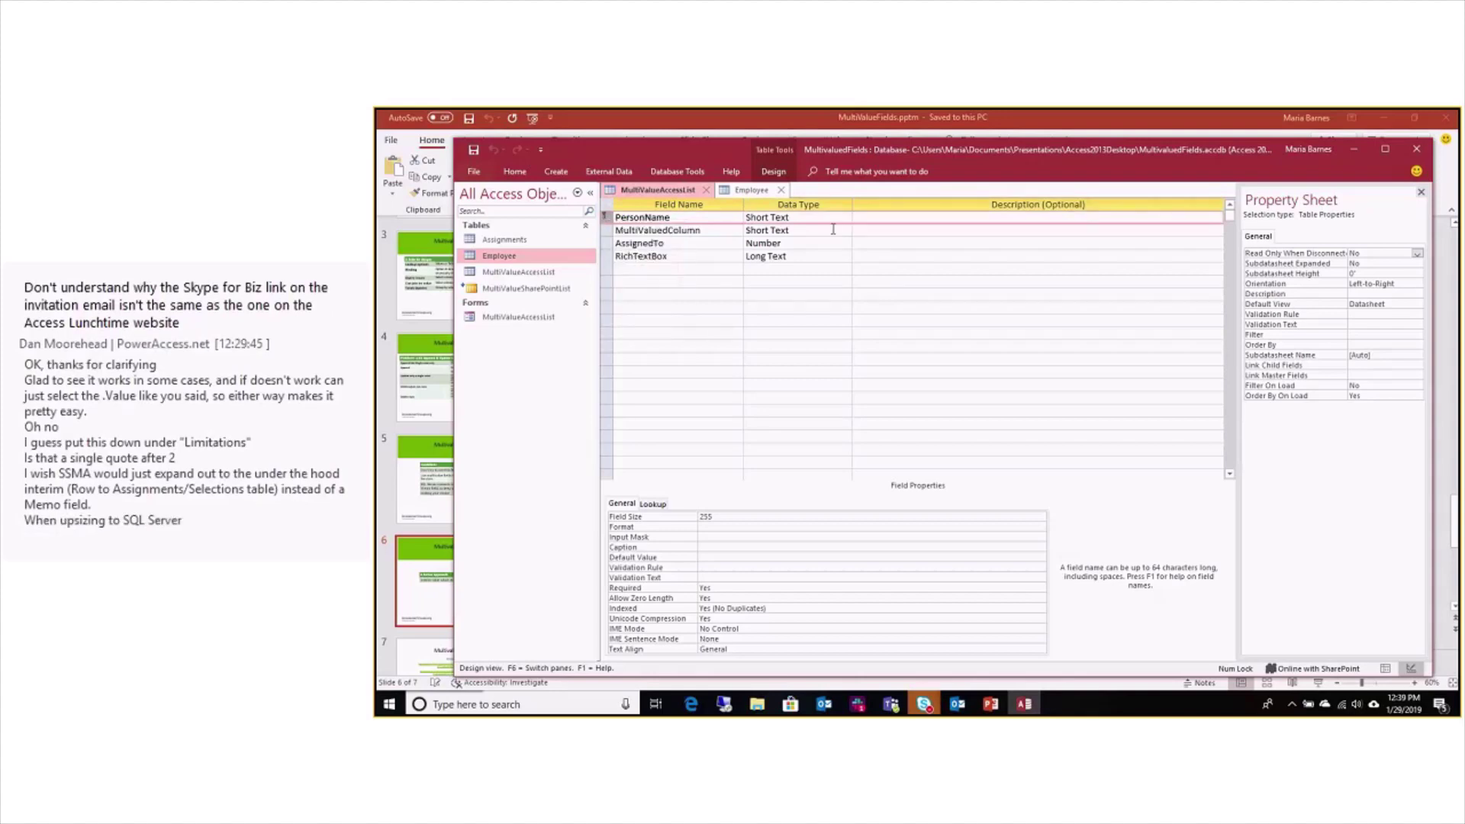
Create a new table in Design View with an AutoNumber field named id as the primary key
{"action": "left_click", "coordinate": [556, 171]}
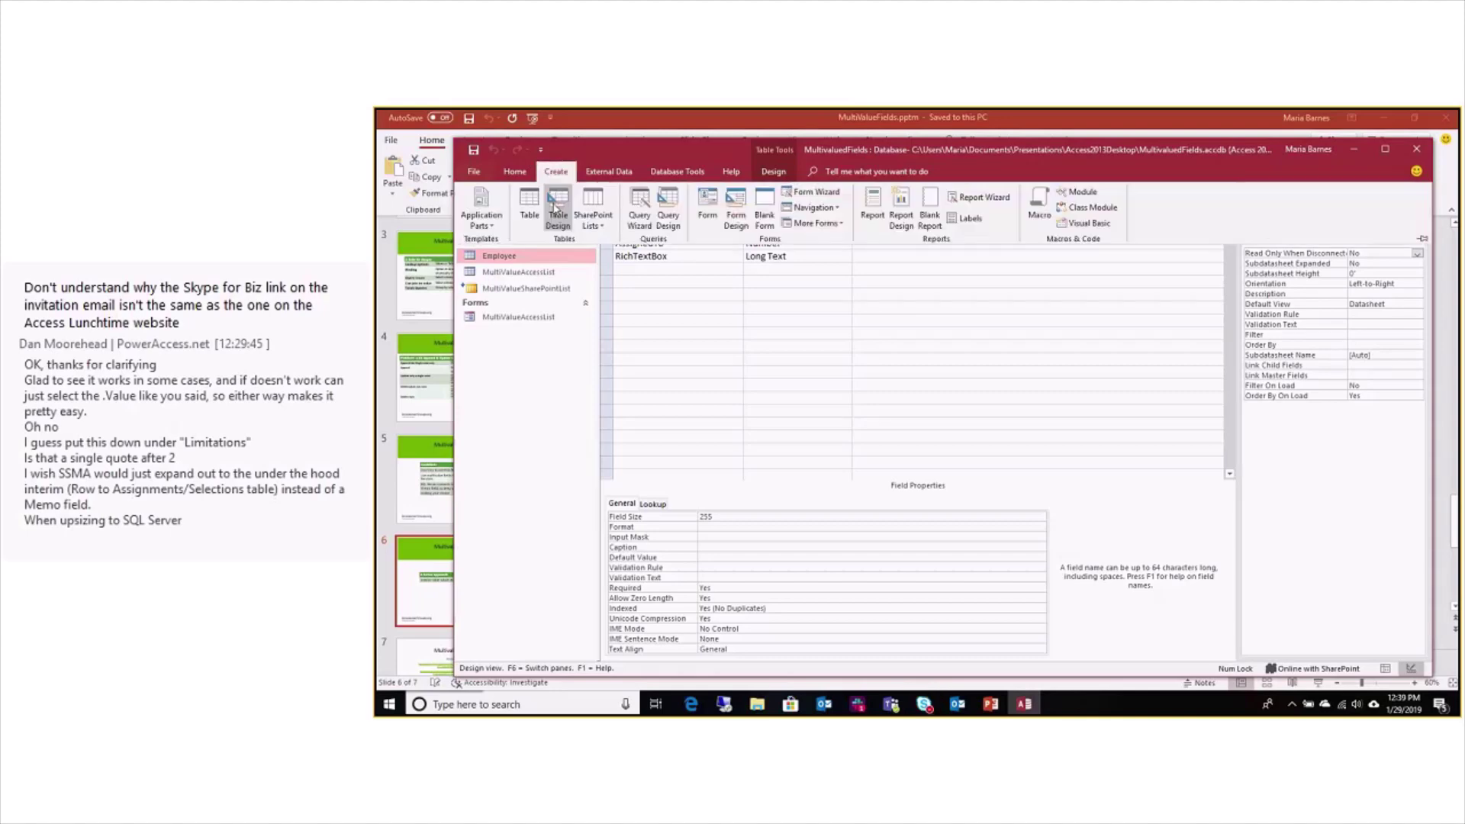
{"action": "left_click", "coordinate": [535, 202]}
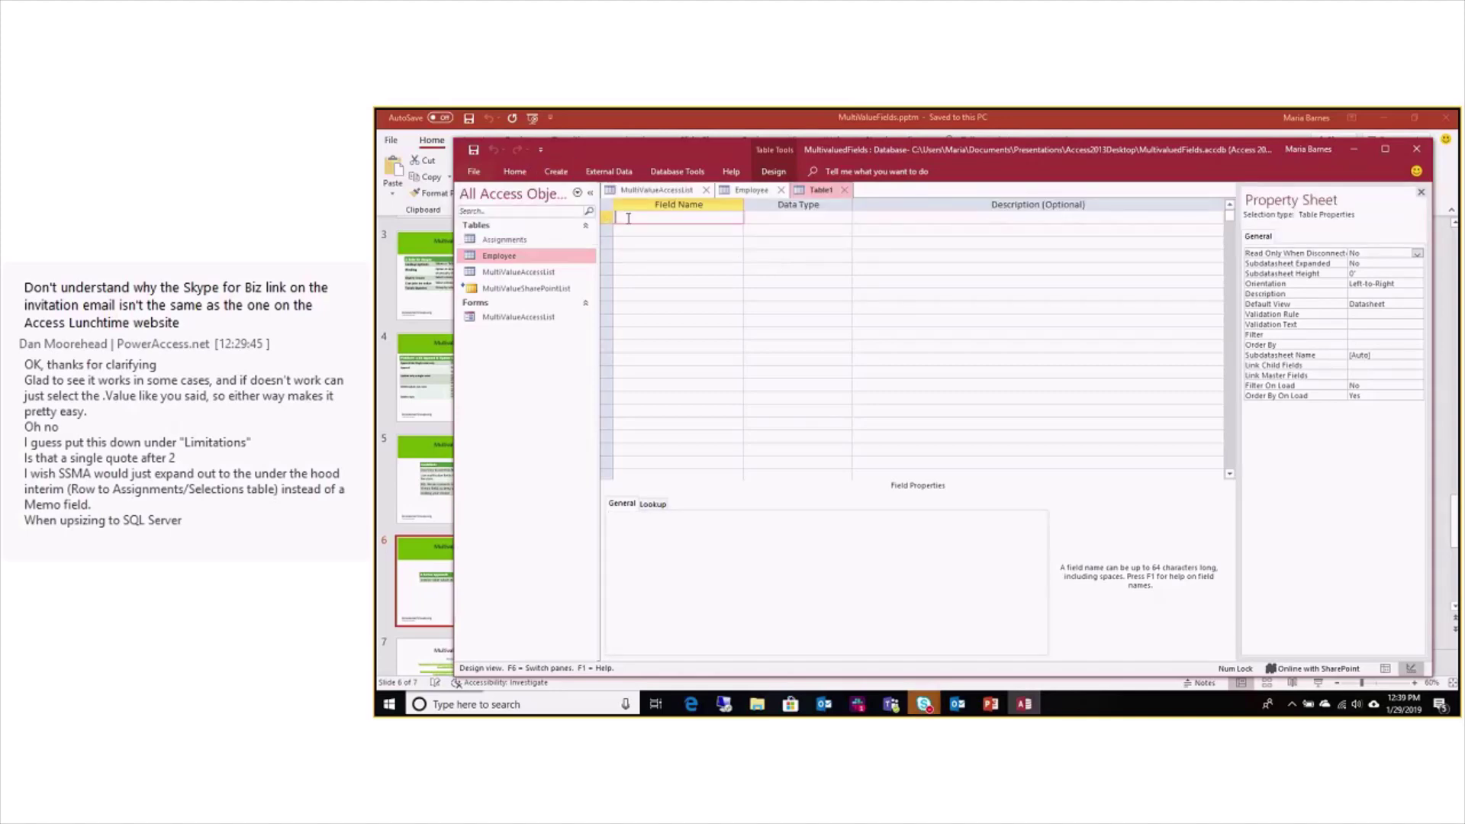
{"action": "type", "text": "id"}
{"action": "key", "text": "Tab"}
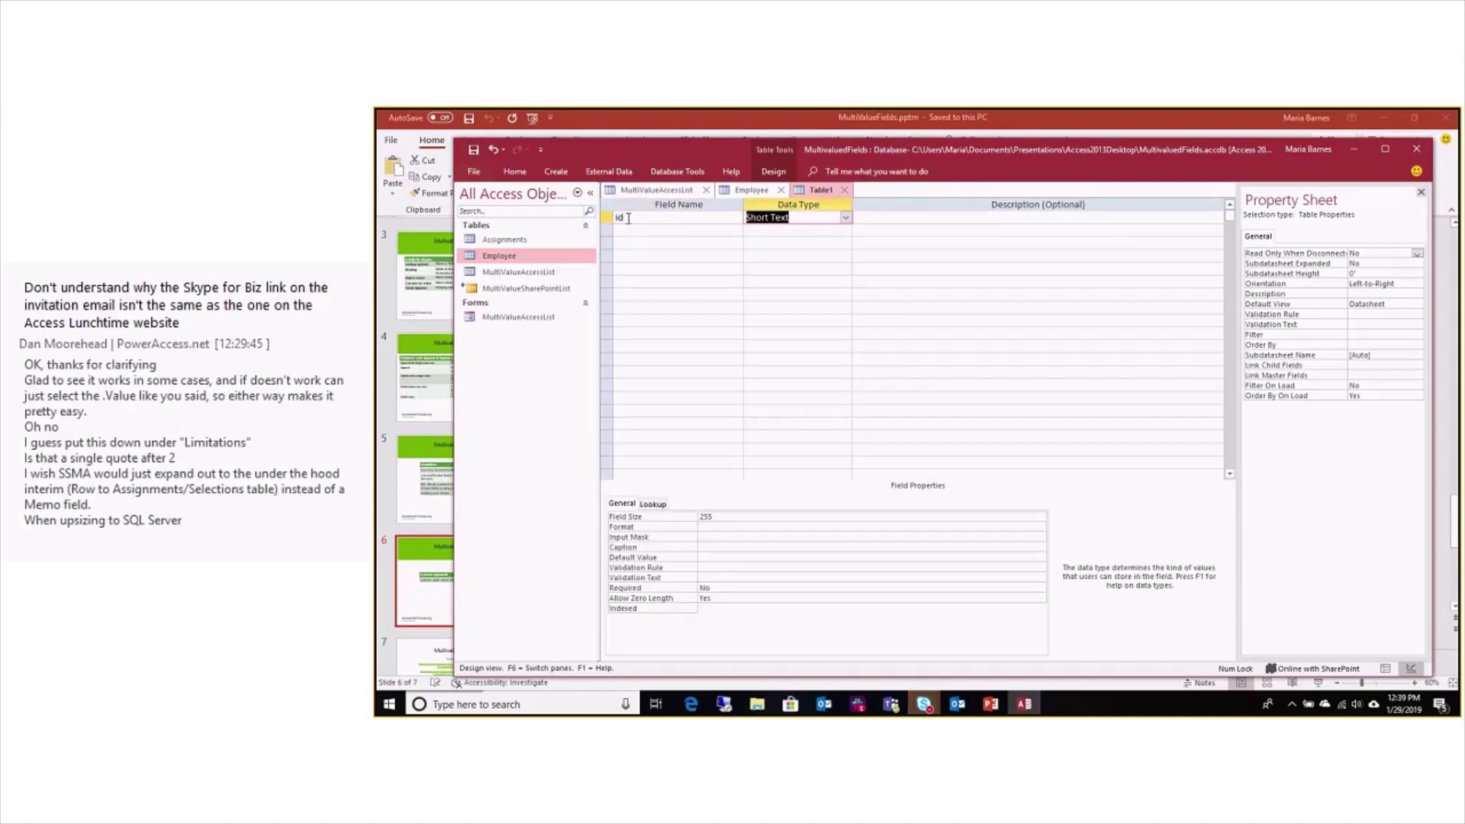
{"action": "left_click", "coordinate": [845, 219]}
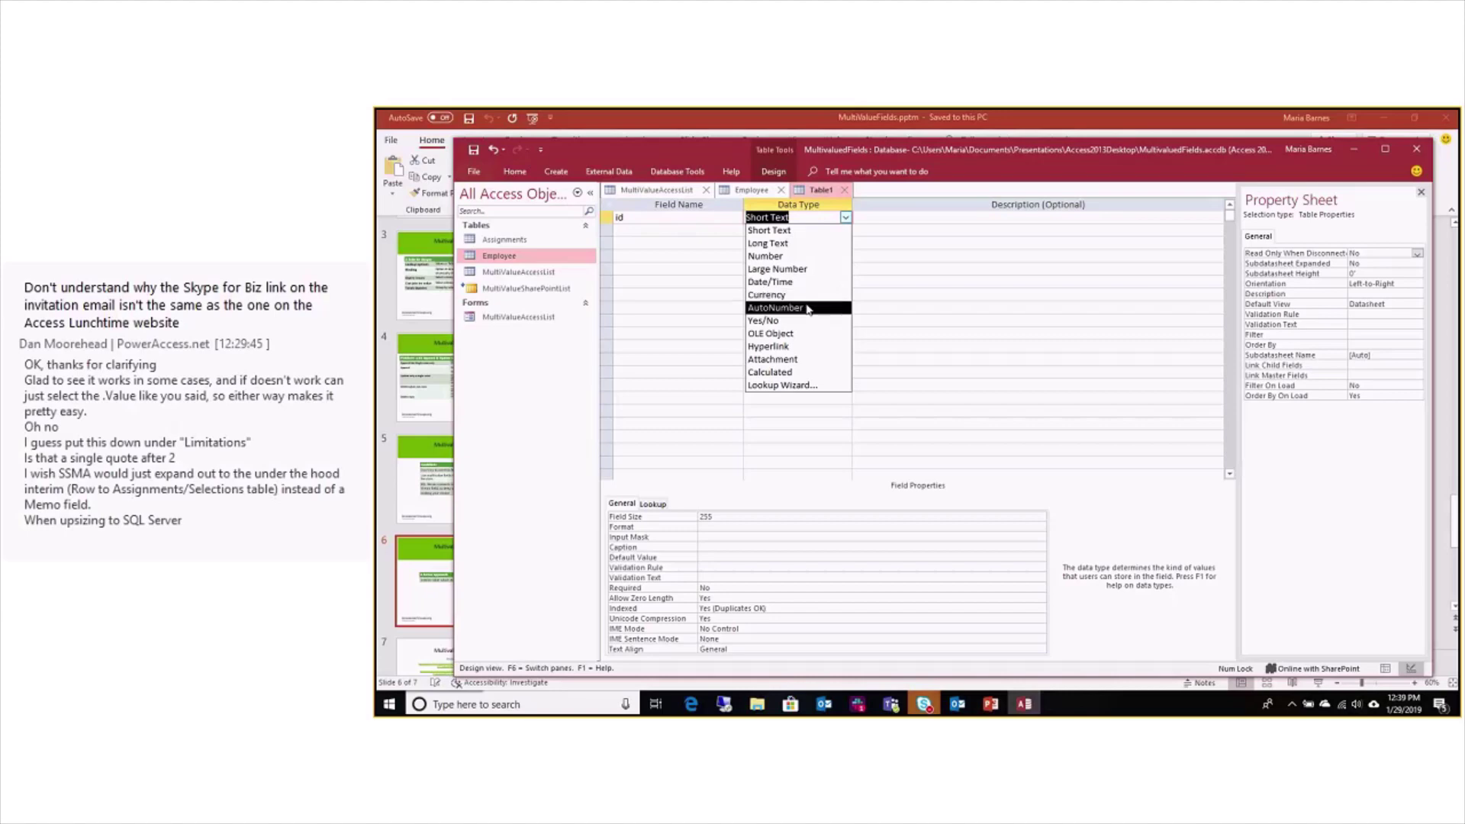
{"action": "left_click", "coordinate": [774, 308]}
{"action": "left_click", "coordinate": [606, 218]}
{"action": "right_click", "coordinate": [607, 220]}
{"action": "left_click", "coordinate": [647, 229]}
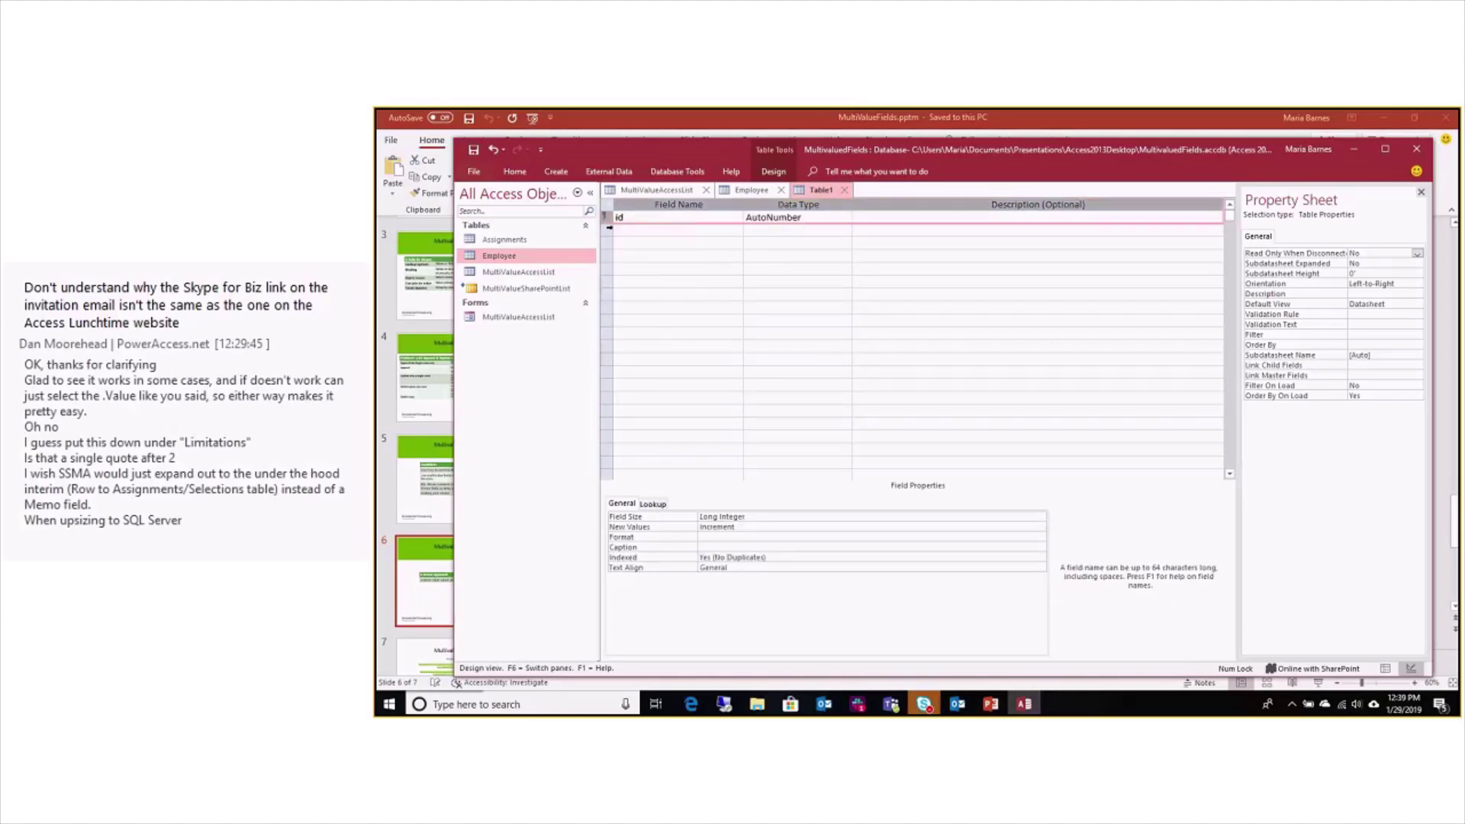
Paste the copied PersonName field into the row below id in the new table
{"action": "left_click", "coordinate": [607, 231]}
{"action": "right_click", "coordinate": [608, 235]}
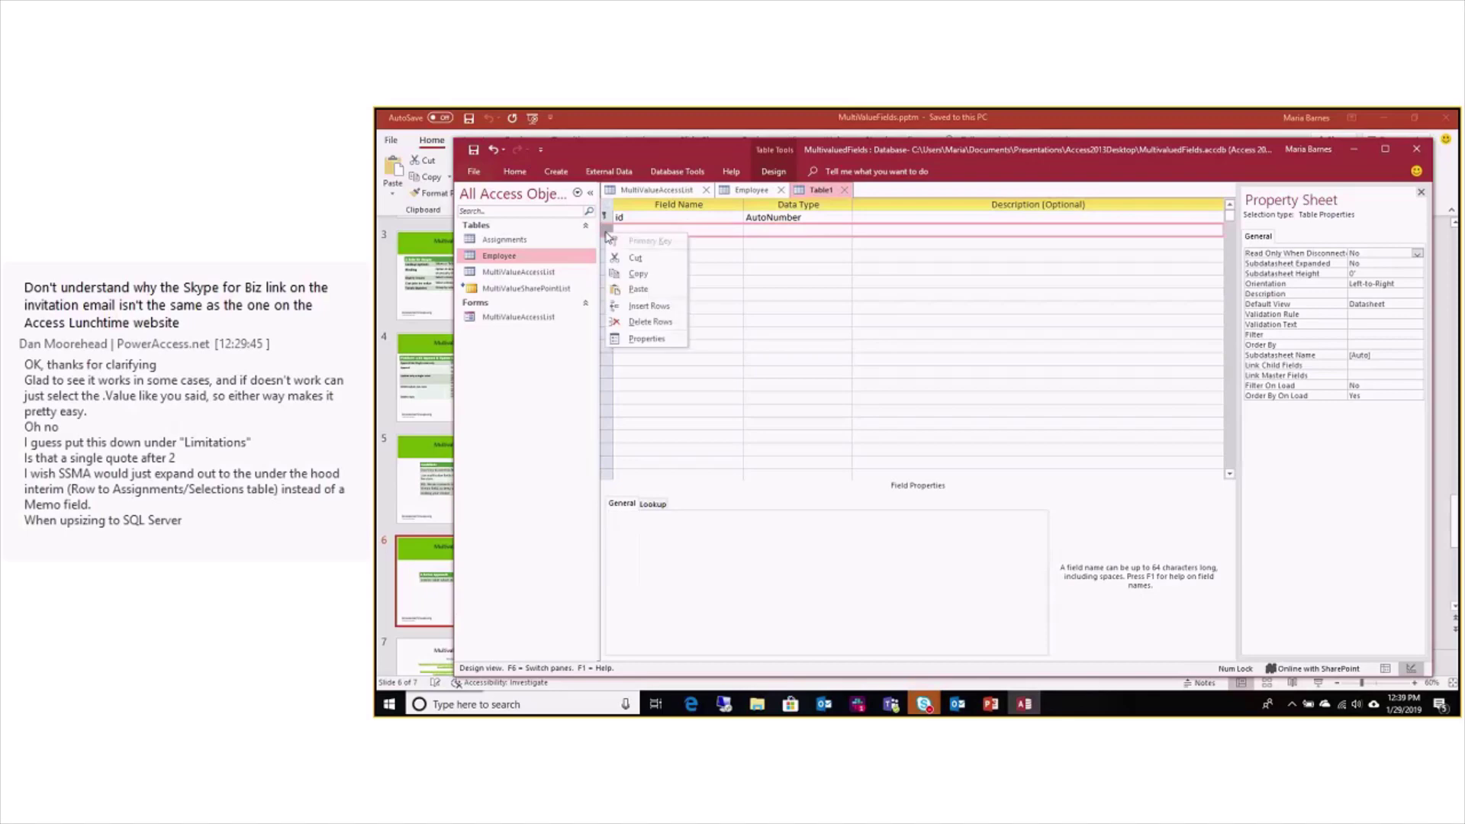
{"action": "left_click", "coordinate": [637, 290]}
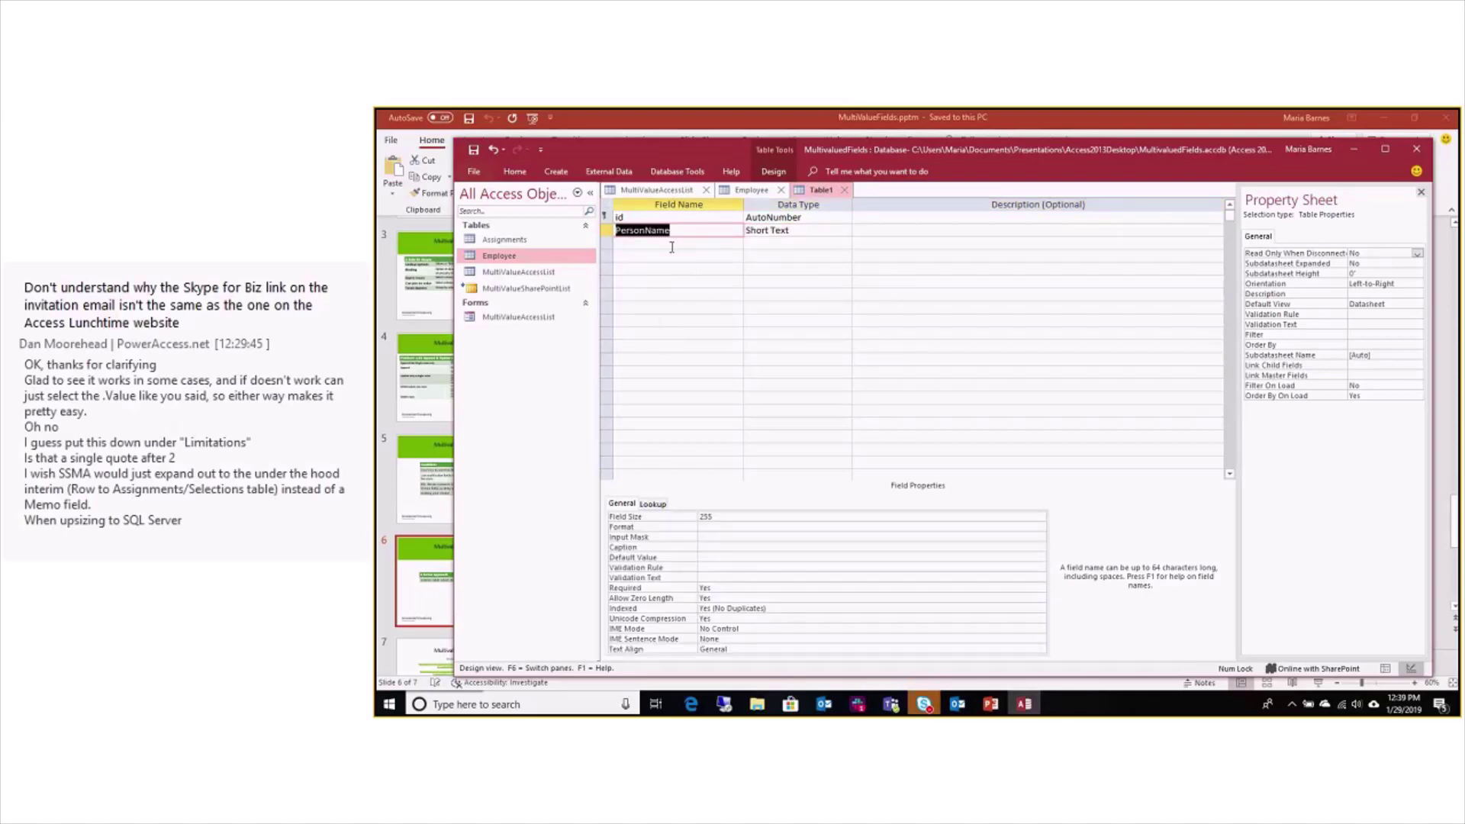
{"action": "left_click", "coordinate": [672, 244]}
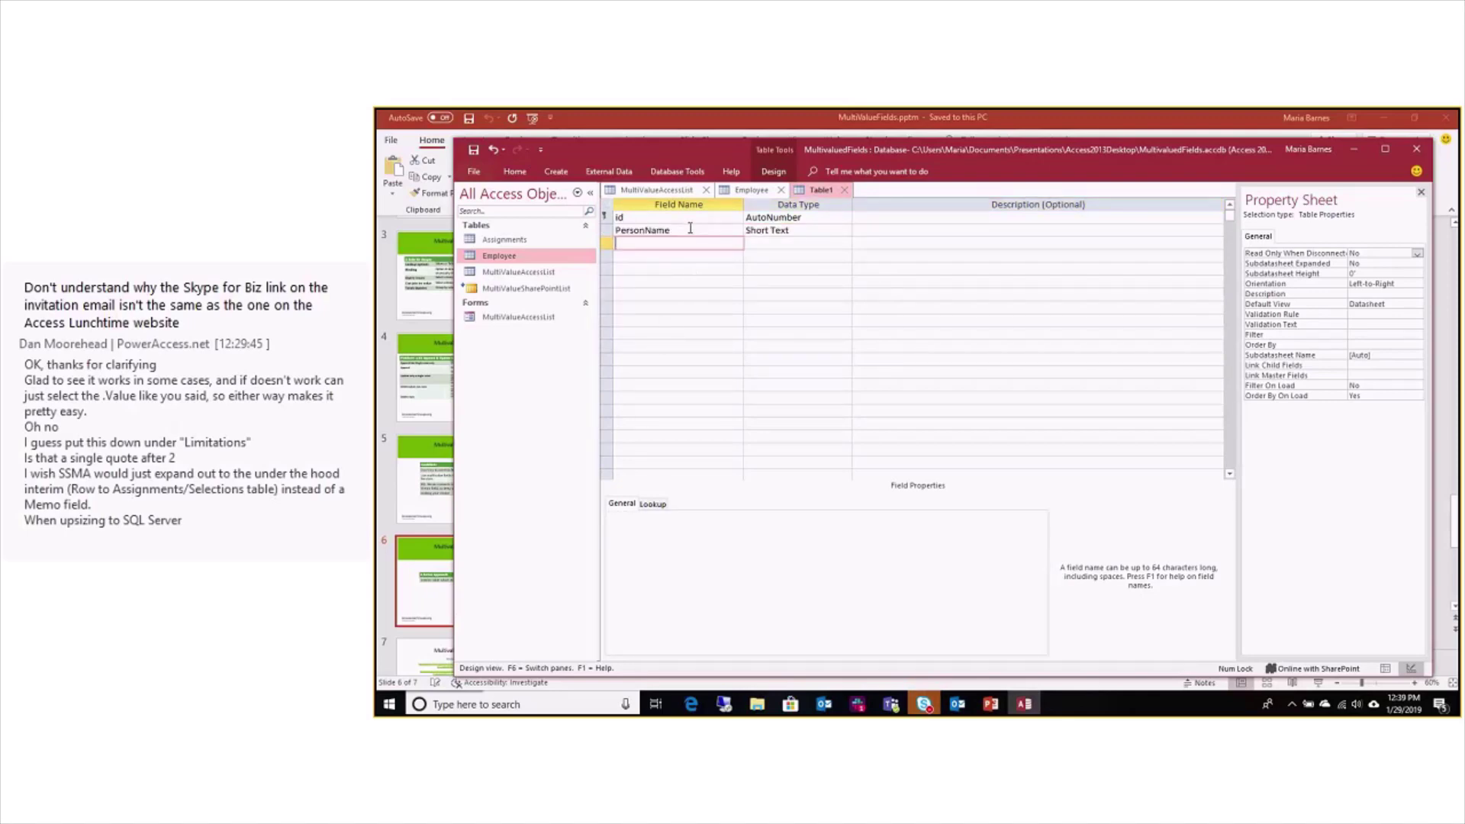
{"action": "left_click", "coordinate": [689, 228]}
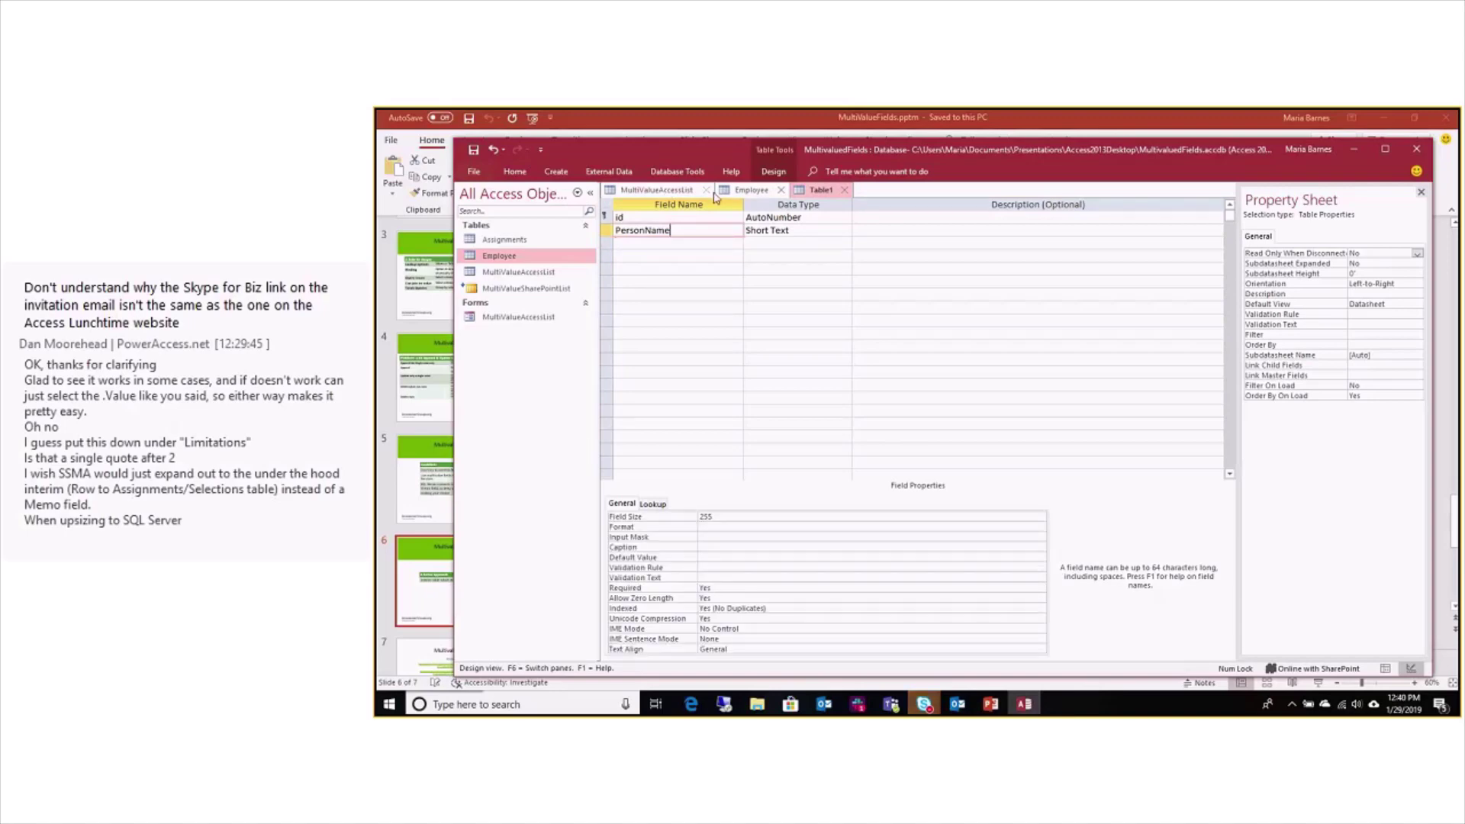
Show the Employee table in Design View and copy its EmployeeID field row
{"action": "left_click", "coordinate": [751, 191]}
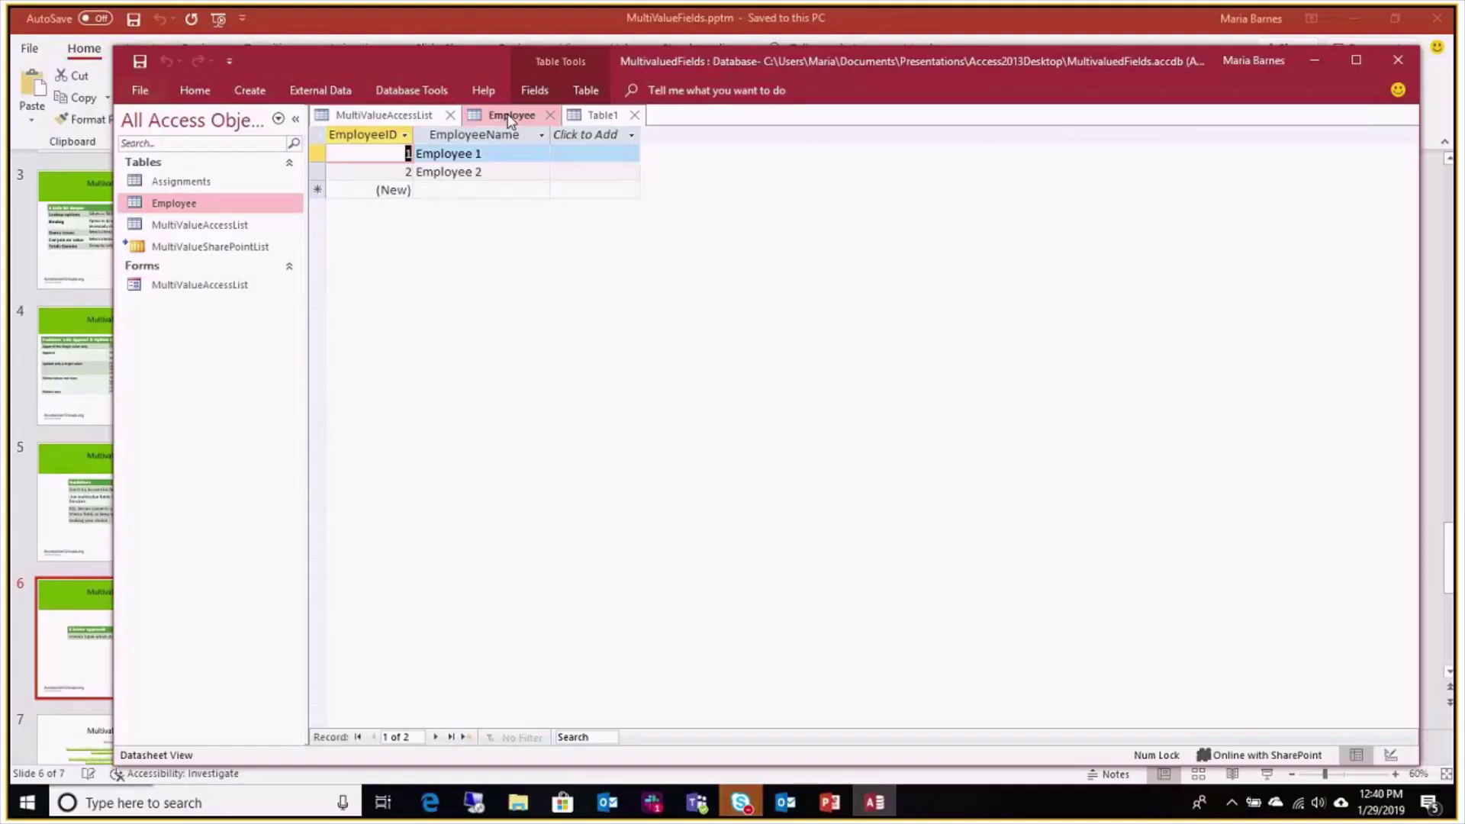
{"action": "right_click", "coordinate": [751, 191]}
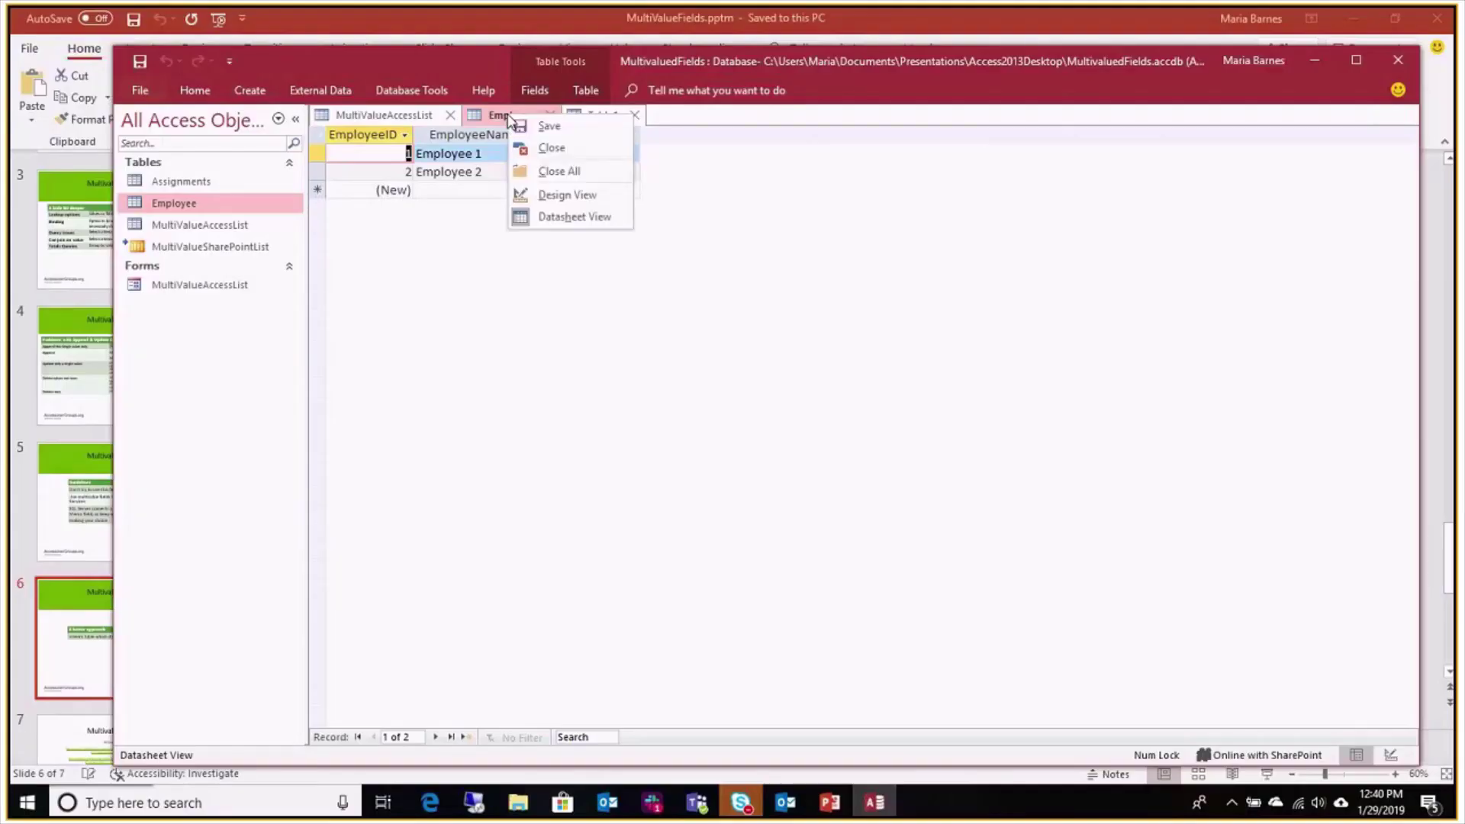
{"action": "left_click", "coordinate": [540, 199]}
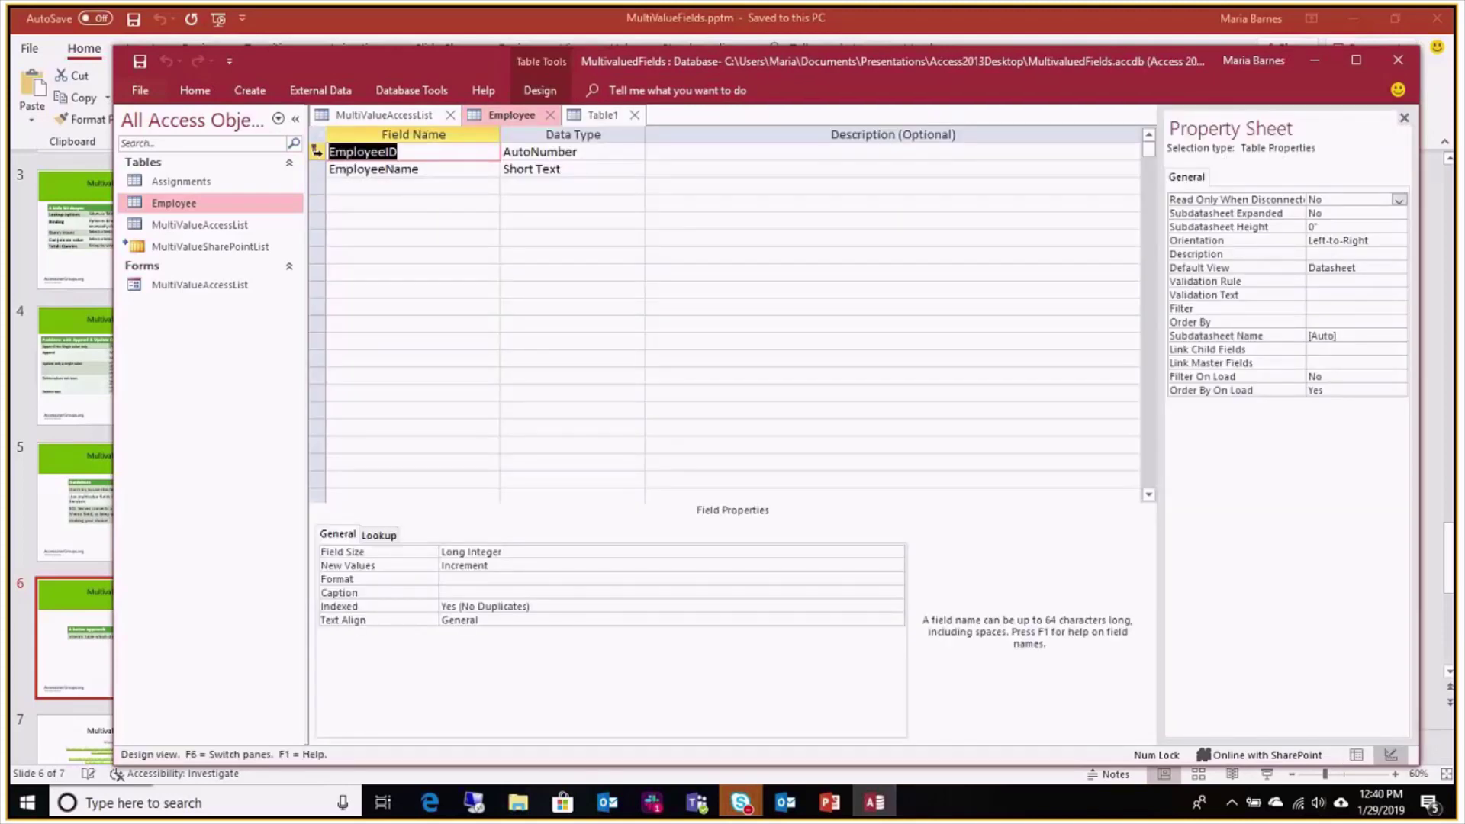
{"action": "right_click", "coordinate": [314, 151]}
{"action": "left_click", "coordinate": [347, 207]}
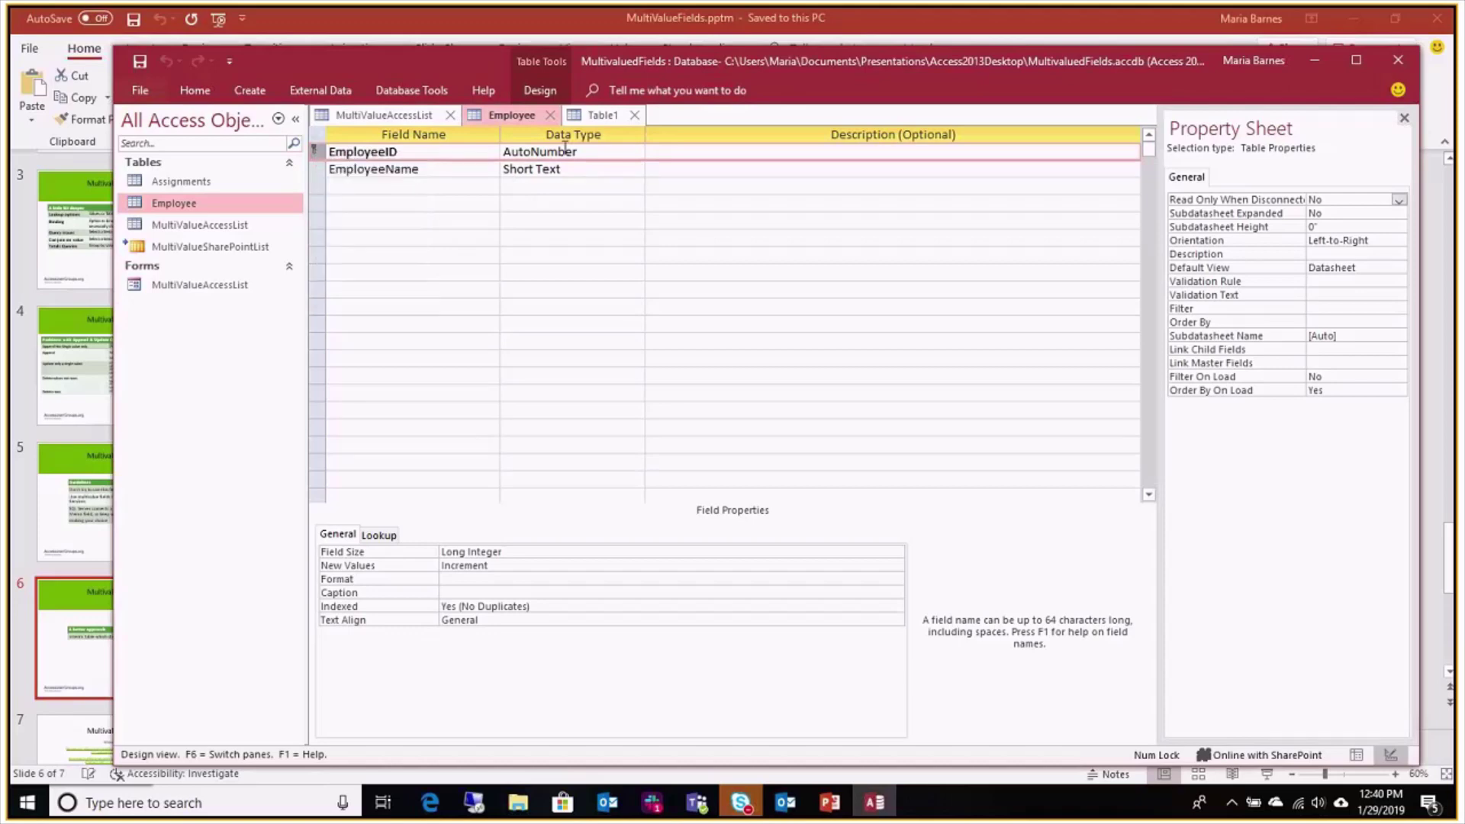
Paste the copied EmployeeID field into the row below PersonName in Table1
{"action": "left_click", "coordinate": [596, 119]}
{"action": "left_click", "coordinate": [315, 187]}
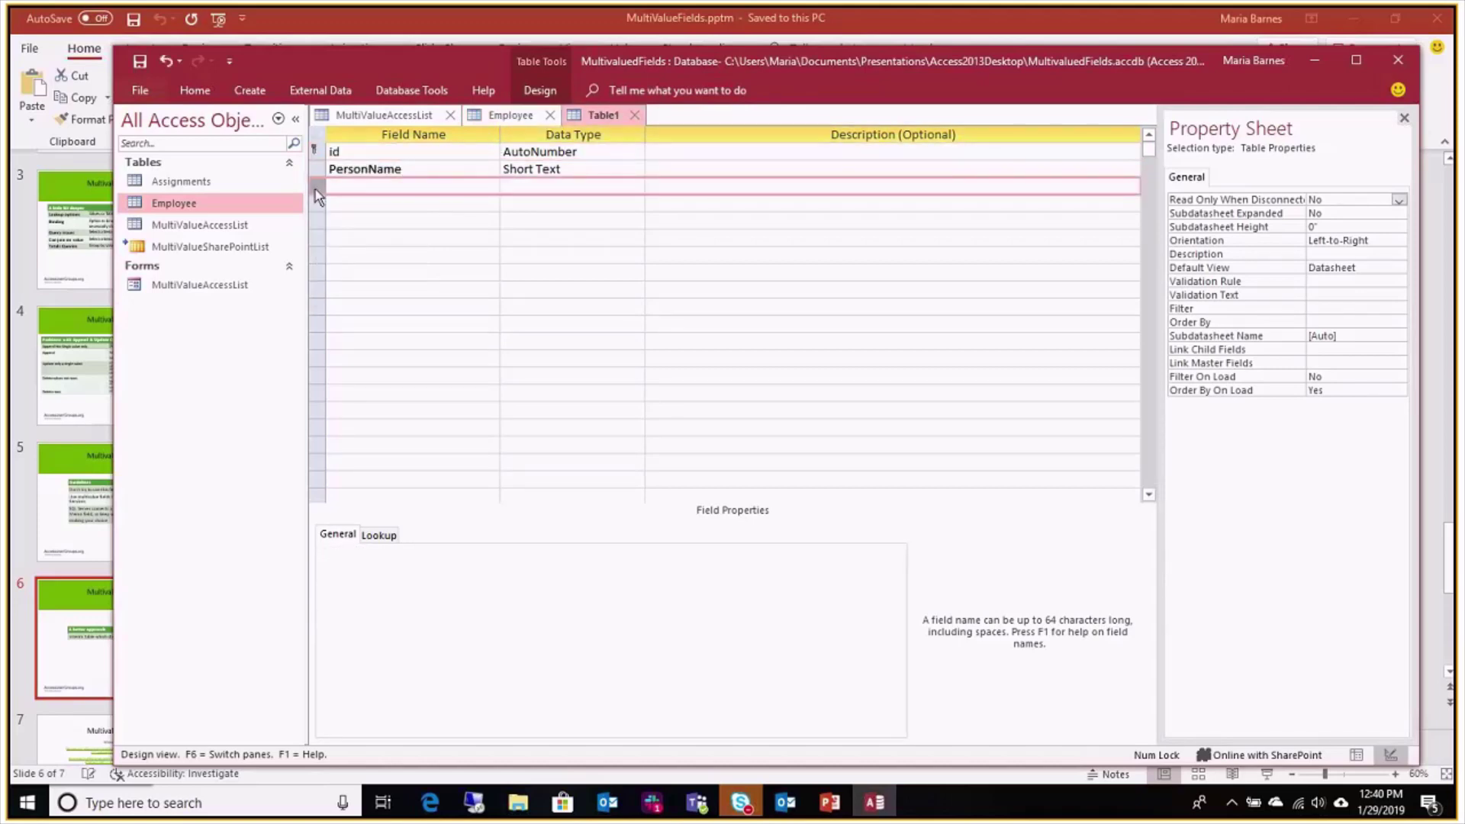
{"action": "right_click", "coordinate": [314, 189]}
{"action": "left_click", "coordinate": [350, 262]}
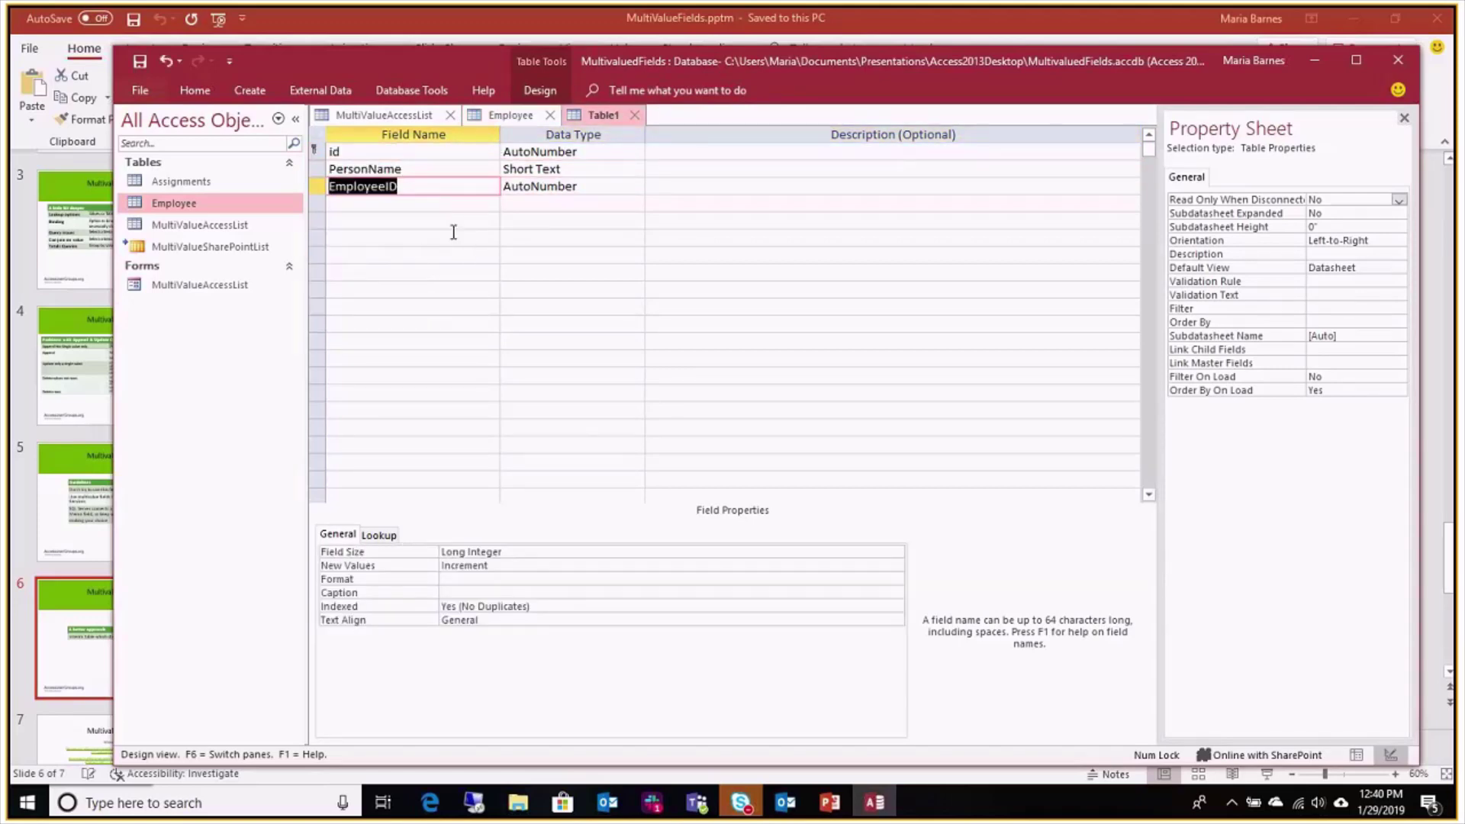
Close Table1's design and try to save the table under the name MultiToEmployee
{"action": "left_click", "coordinate": [634, 115]}
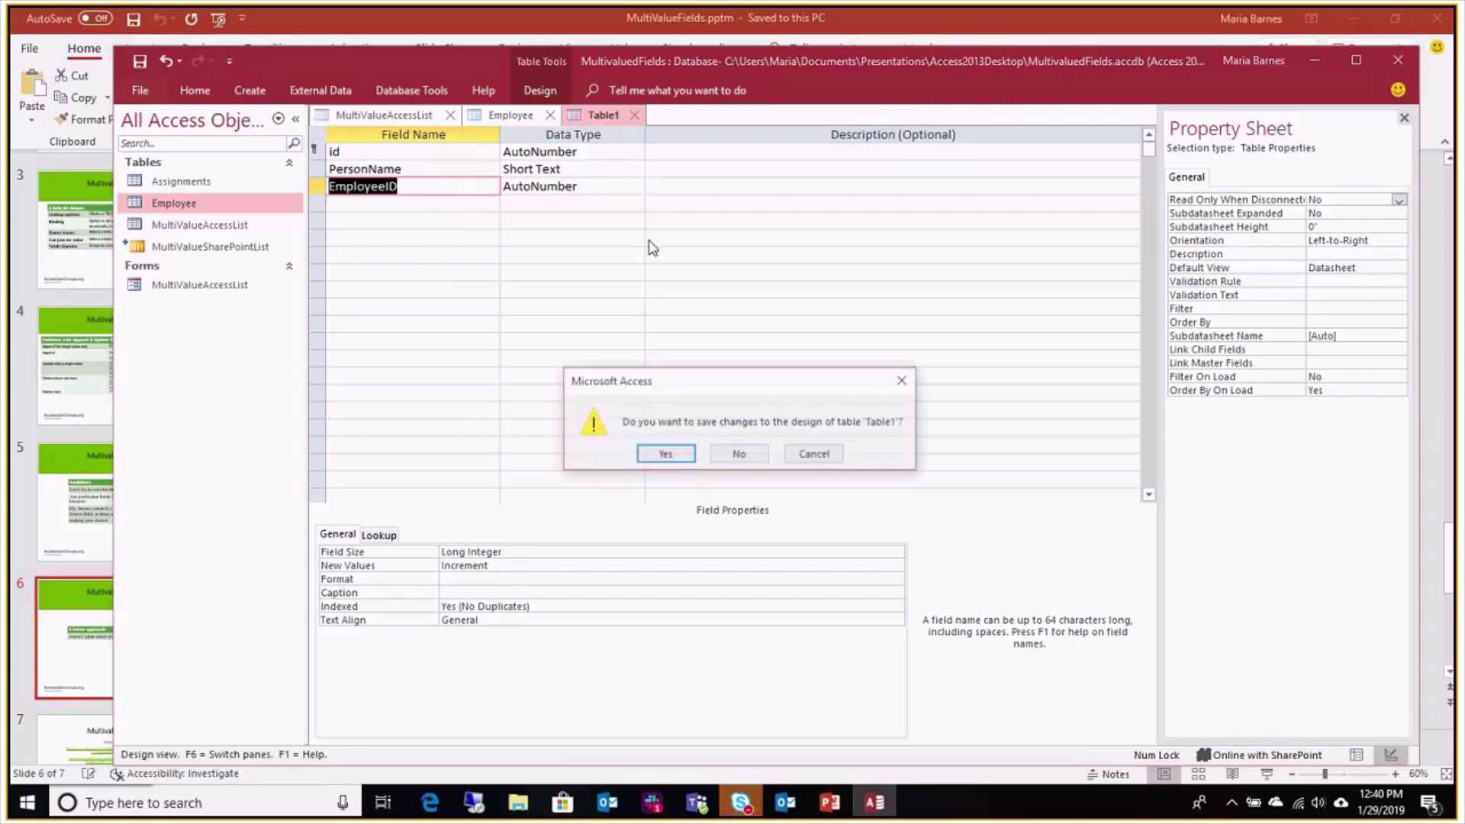
{"action": "left_click", "coordinate": [673, 455]}
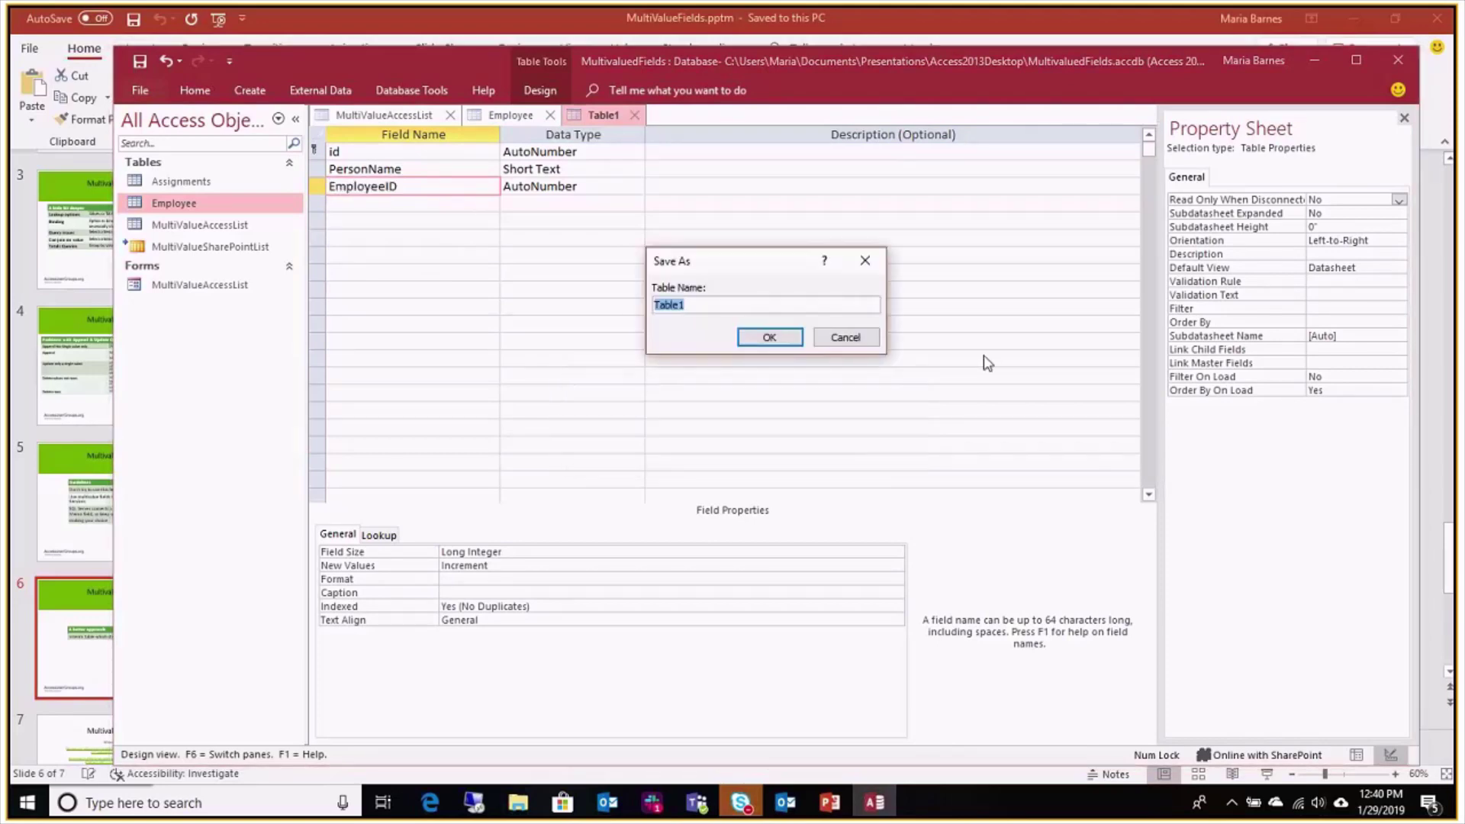
{"action": "type", "text": "MultiToEmployee"}
{"action": "left_click", "coordinate": [777, 337]}
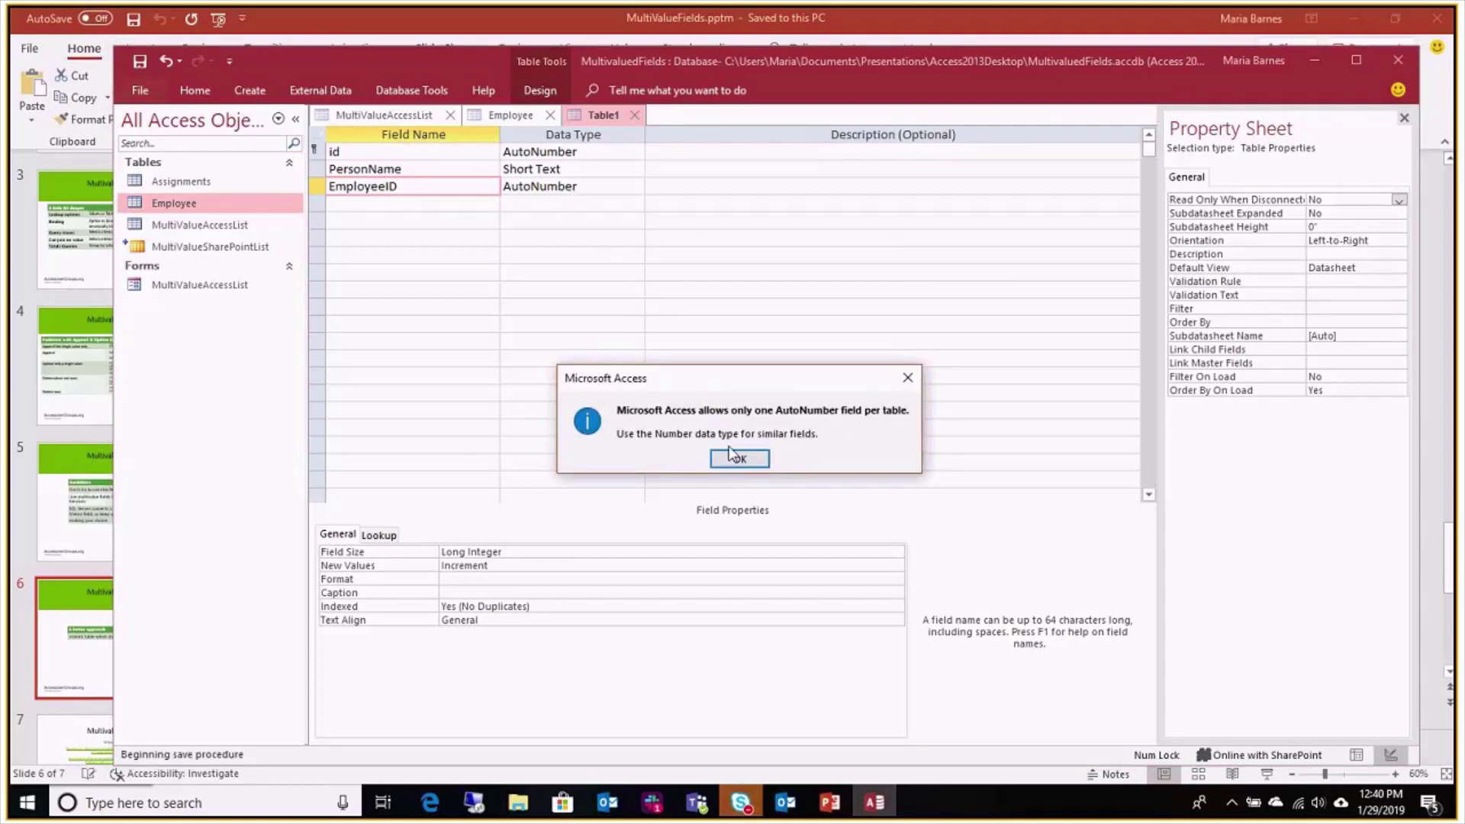
{"action": "left_click", "coordinate": [734, 456]}
Change the EmployeeID field's data type to Number and save the table as MultiToEmployee
{"action": "left_click", "coordinate": [636, 186]}
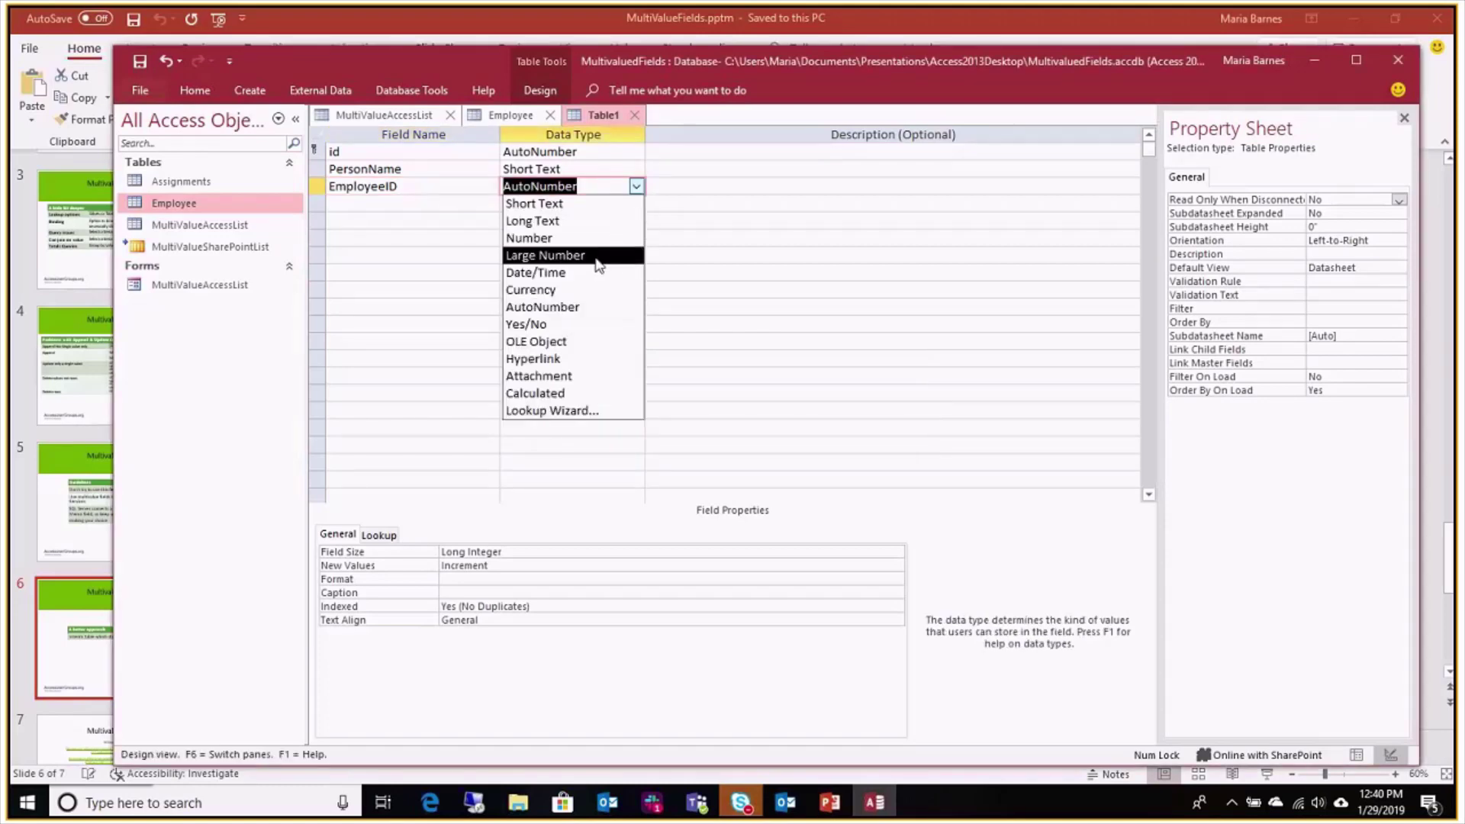
{"action": "left_click", "coordinate": [582, 238]}
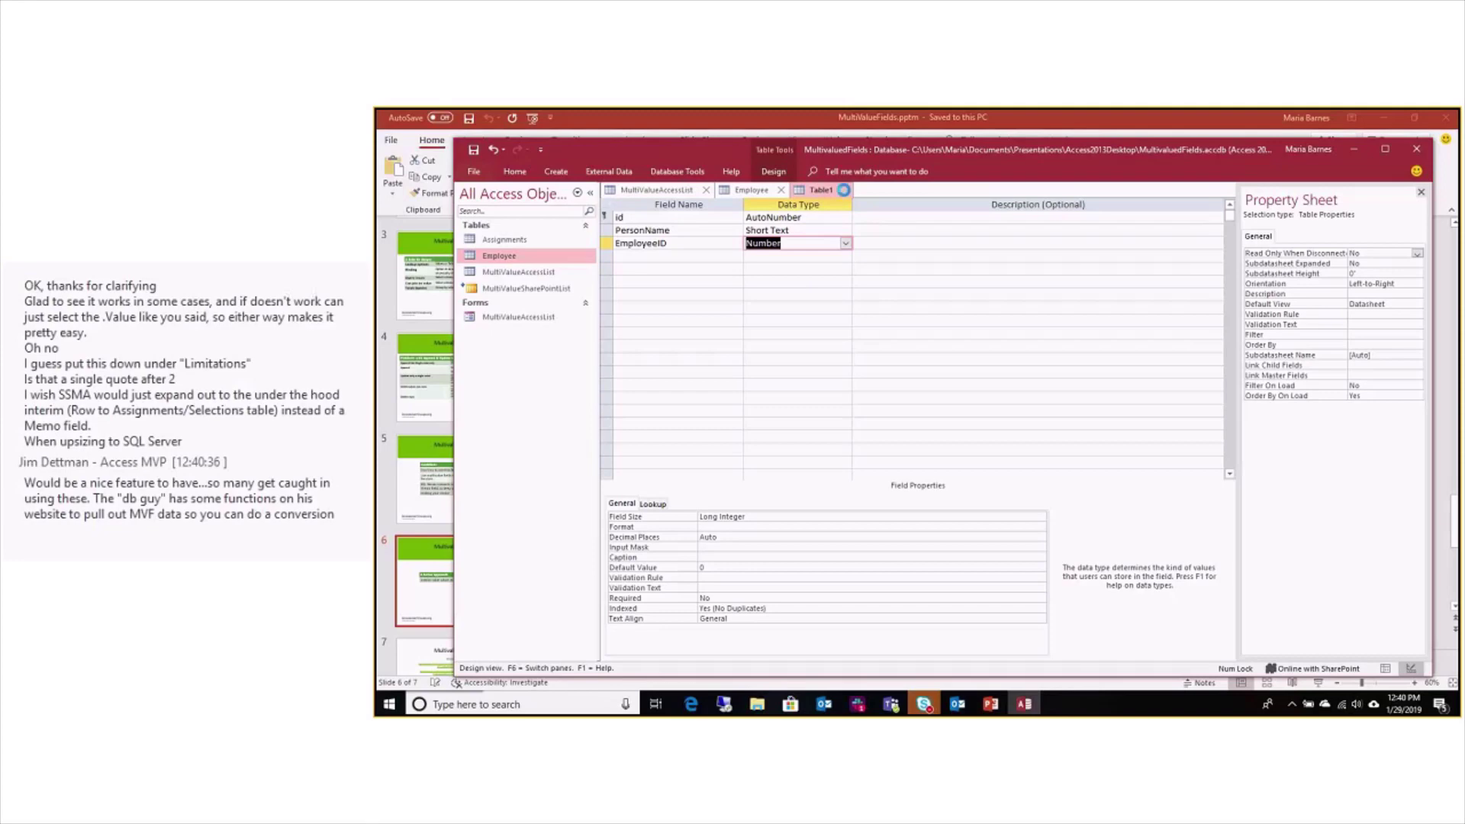
{"action": "left_click", "coordinate": [634, 114]}
{"action": "left_click", "coordinate": [867, 444]}
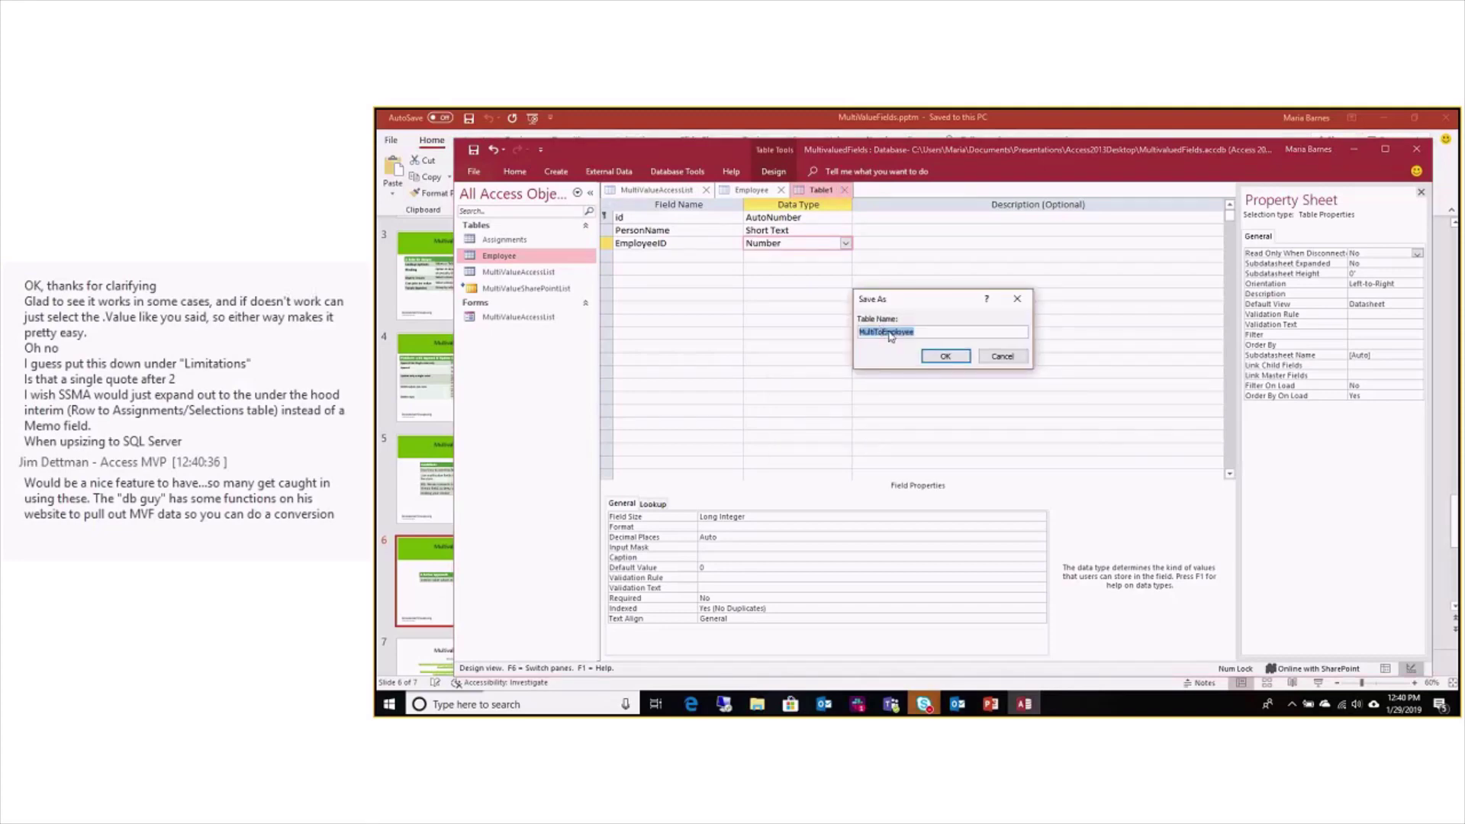
{"action": "left_click", "coordinate": [924, 331]}
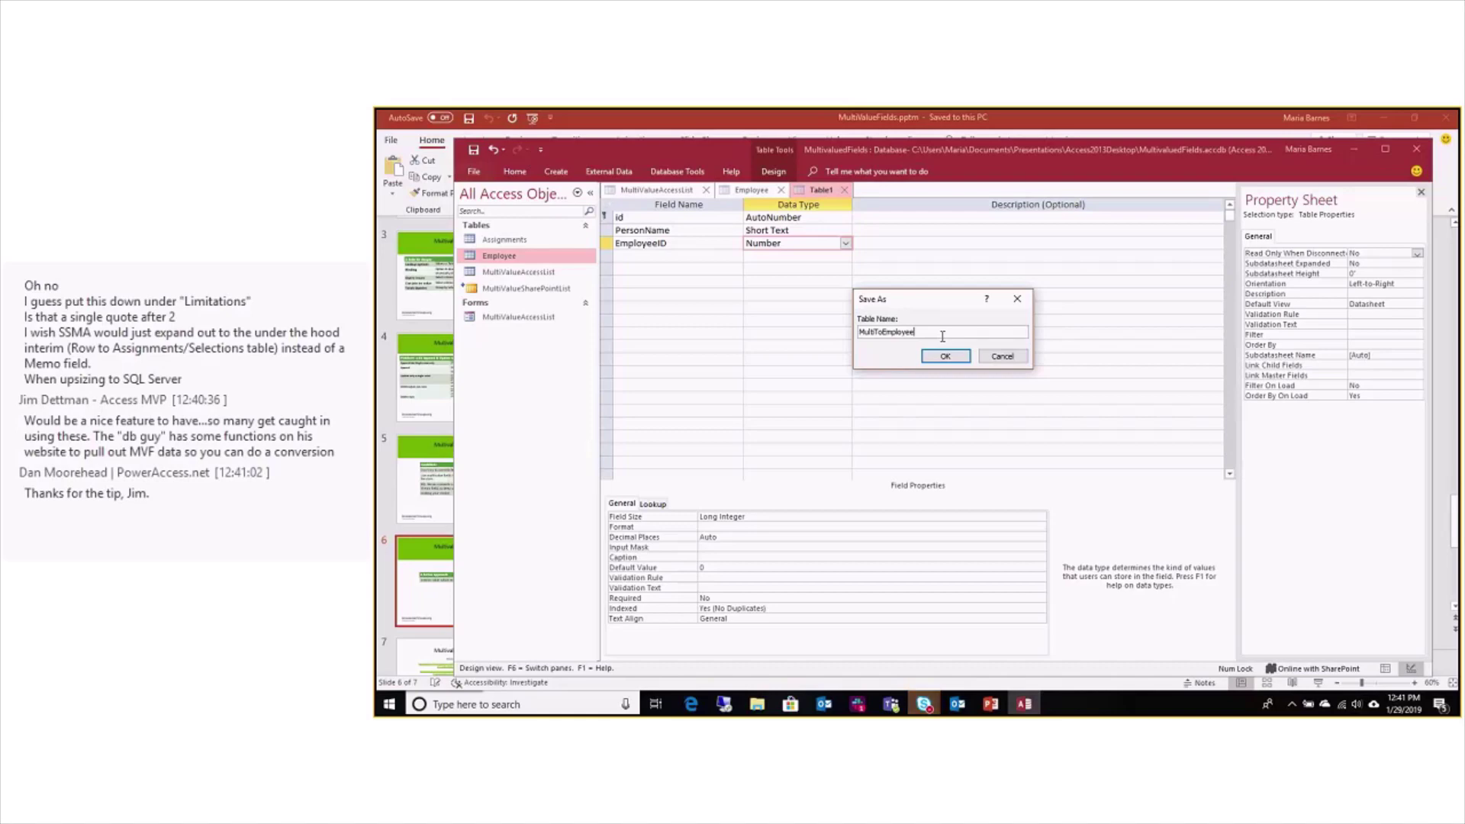
{"action": "left_click", "coordinate": [944, 359]}
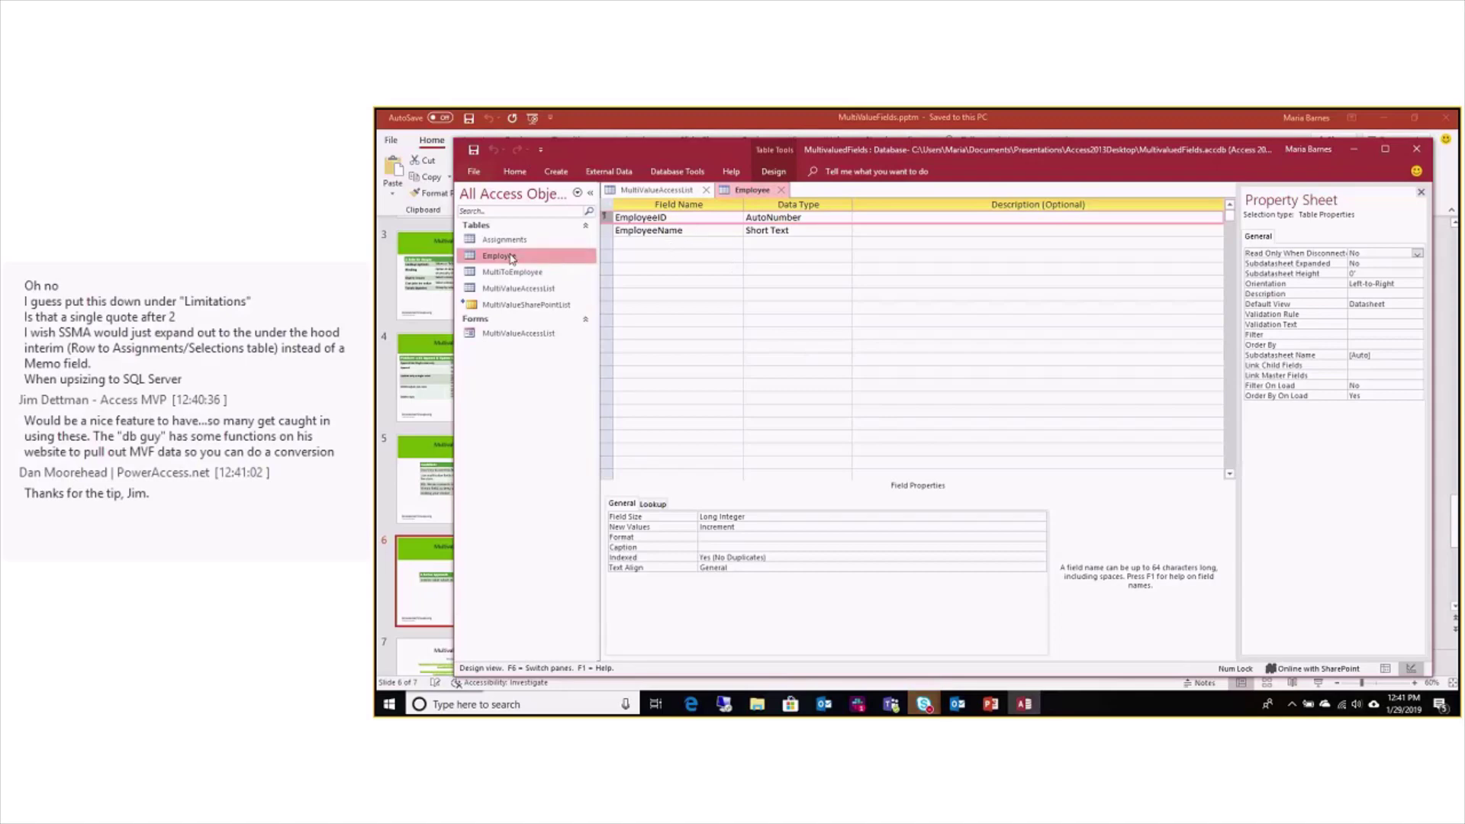
Switch the Employee table from Design View to Datasheet View
{"action": "right_click", "coordinate": [763, 192]}
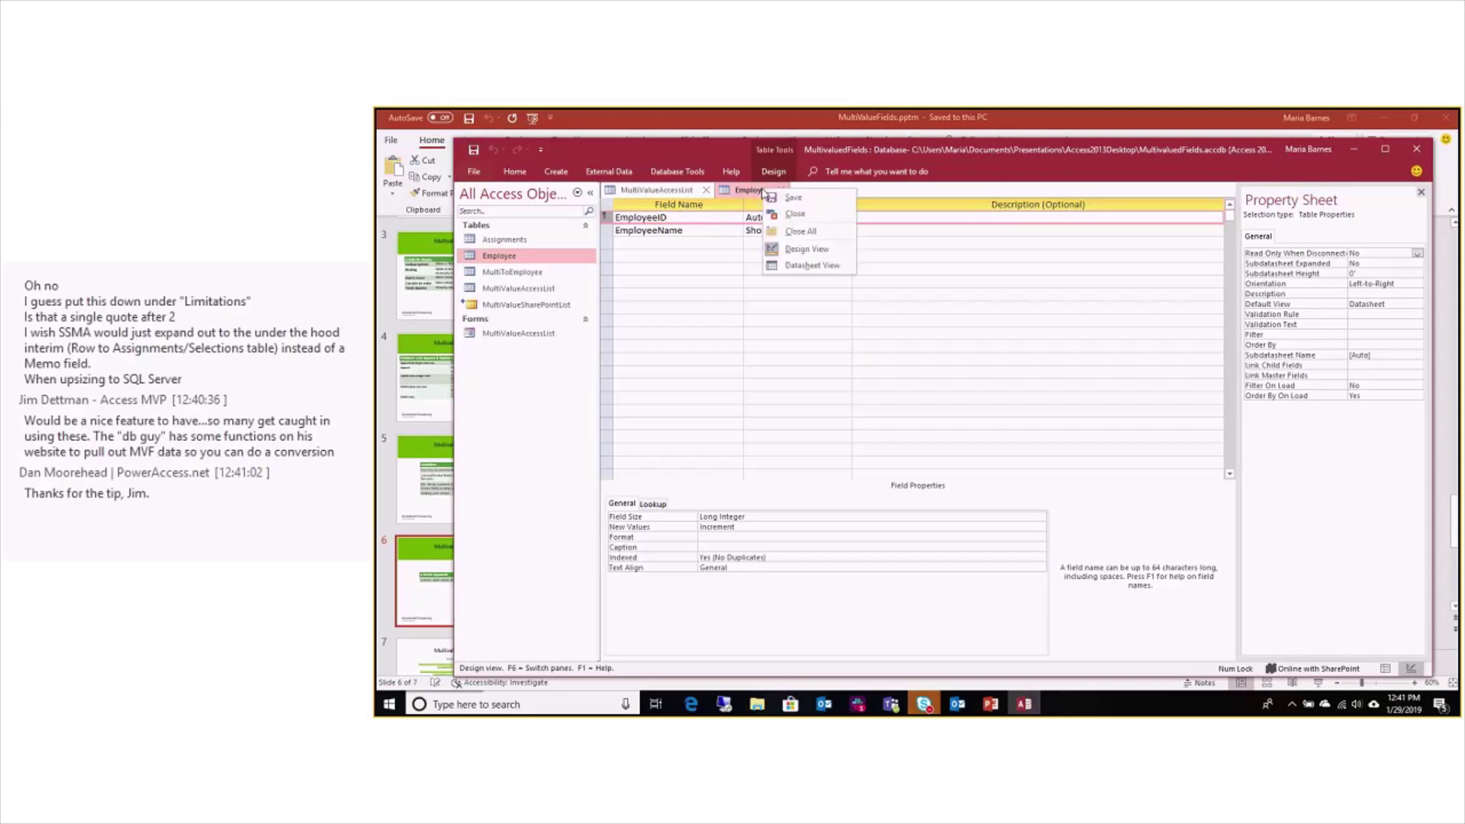
{"action": "left_click", "coordinate": [515, 173]}
{"action": "left_click", "coordinate": [515, 174]}
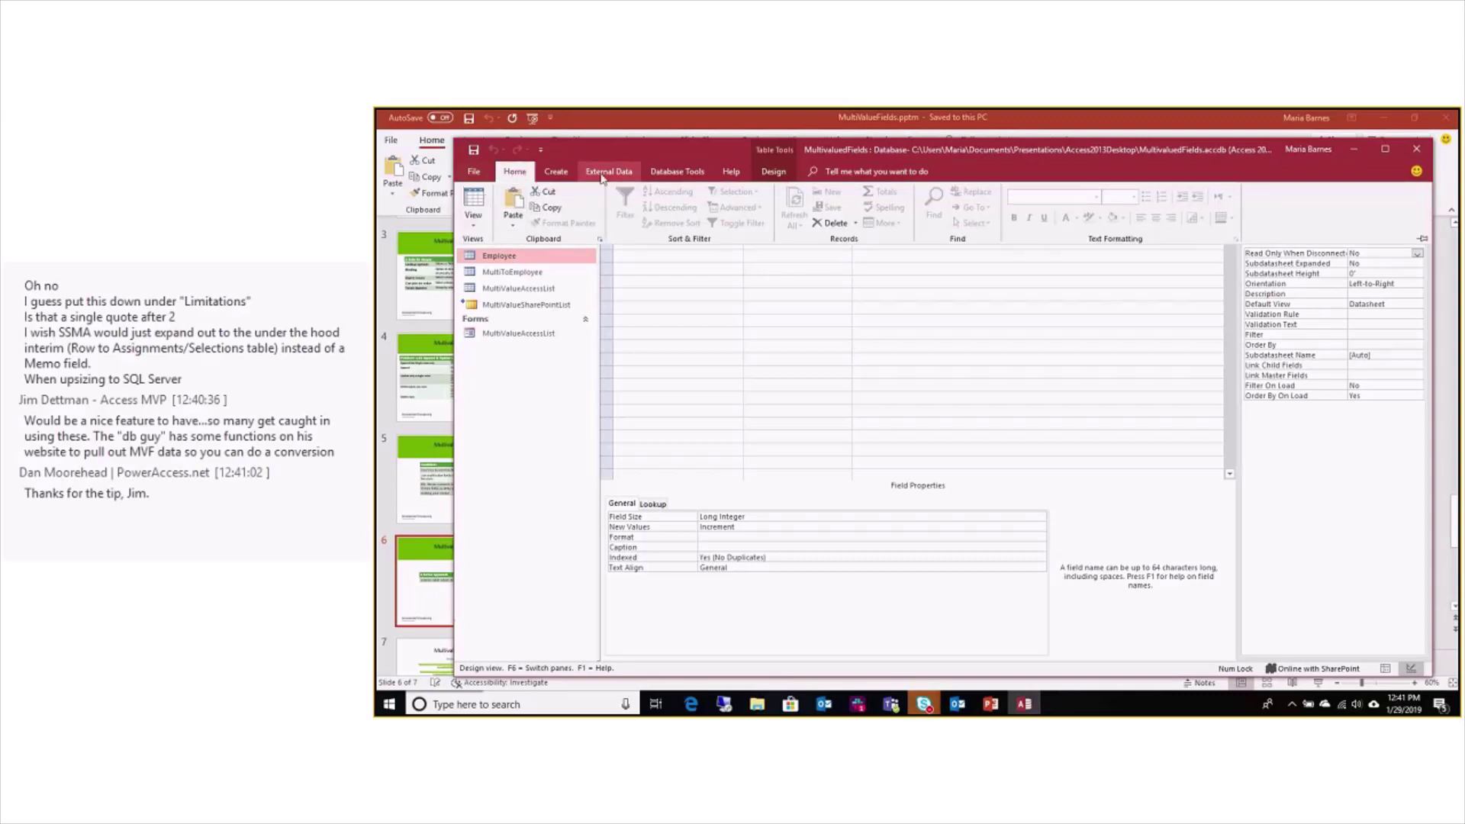
{"action": "left_click", "coordinate": [773, 173]}
{"action": "left_click", "coordinate": [474, 200]}
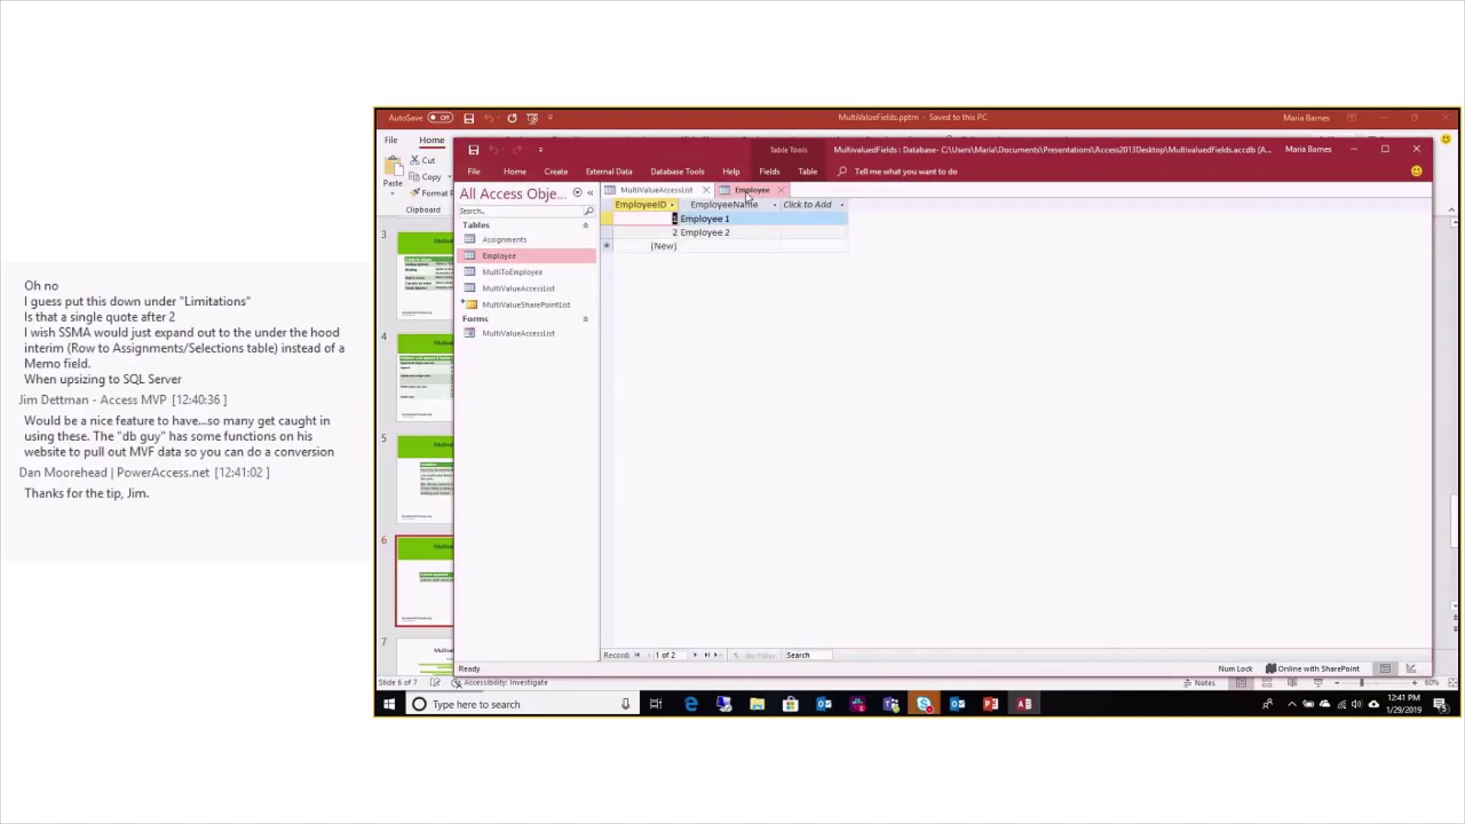
Show the MultiValueAccessList table in Datasheet View and compare its assignments with the Employee records
{"action": "left_click", "coordinate": [676, 192]}
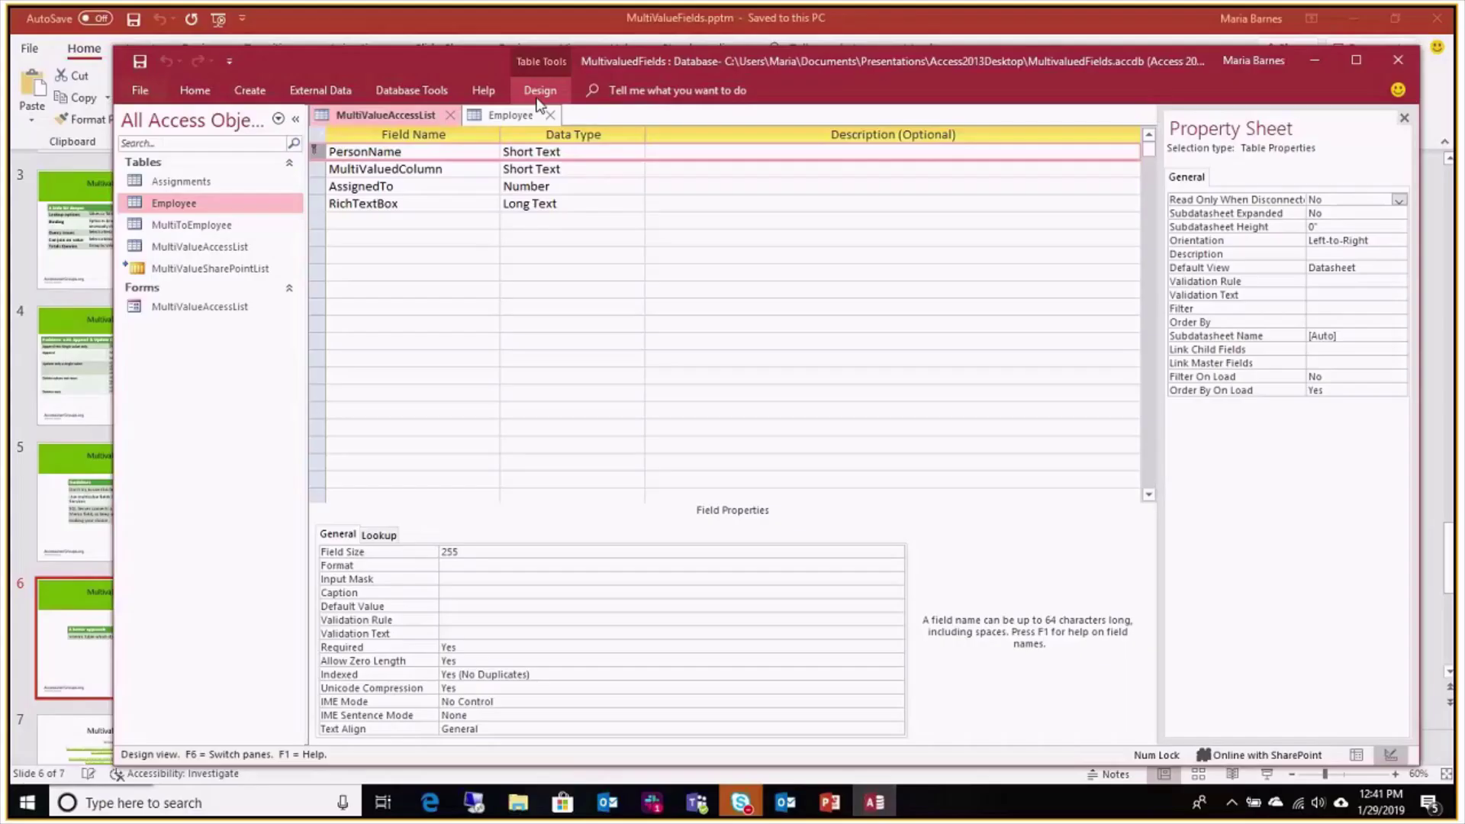
{"action": "left_click", "coordinate": [772, 173]}
{"action": "left_click", "coordinate": [473, 211]}
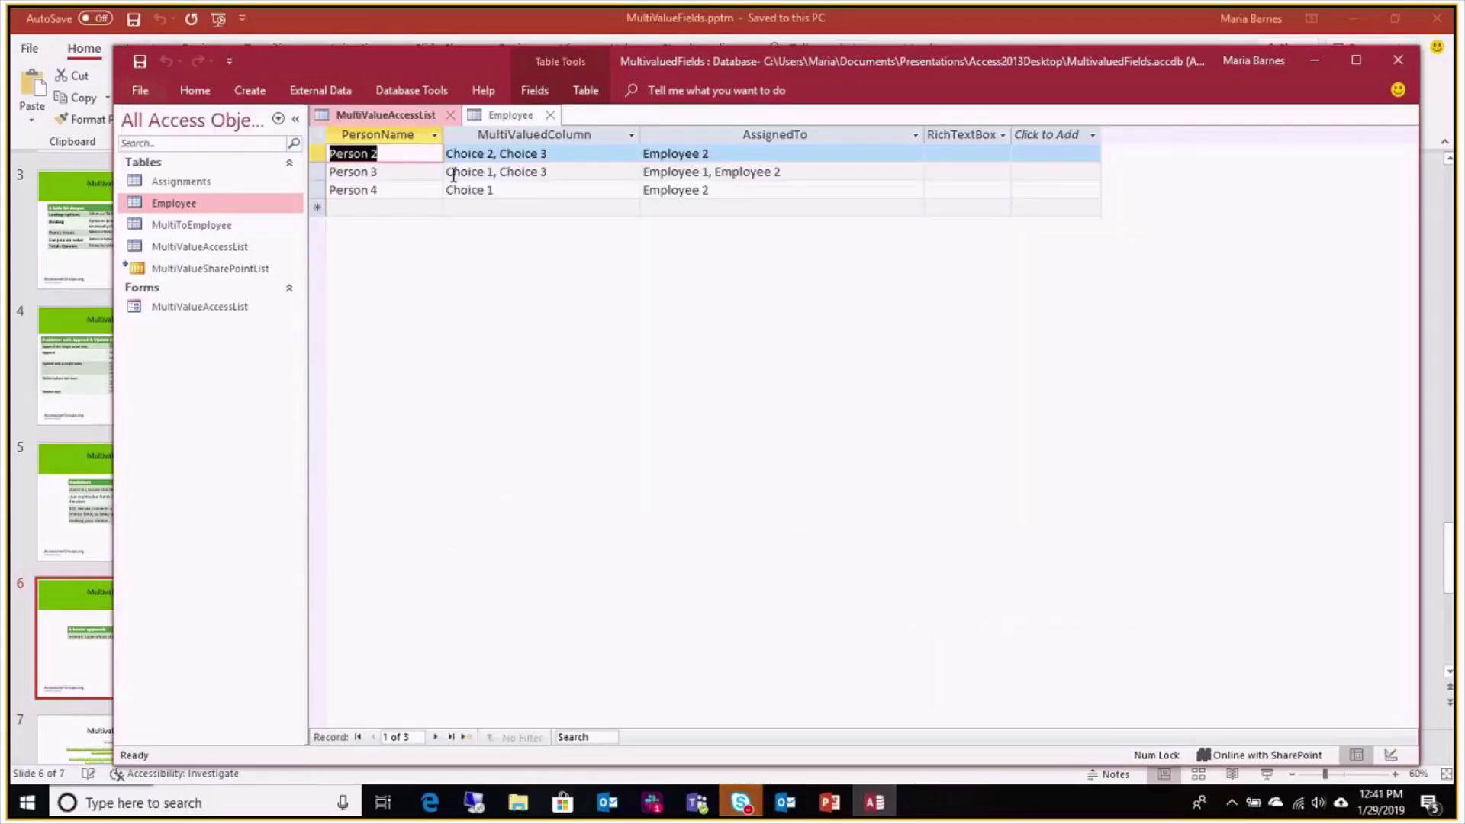
{"action": "left_click_drag", "start_coordinate": [384, 155], "coordinate": [326, 154]}
{"action": "left_click", "coordinate": [518, 121]}
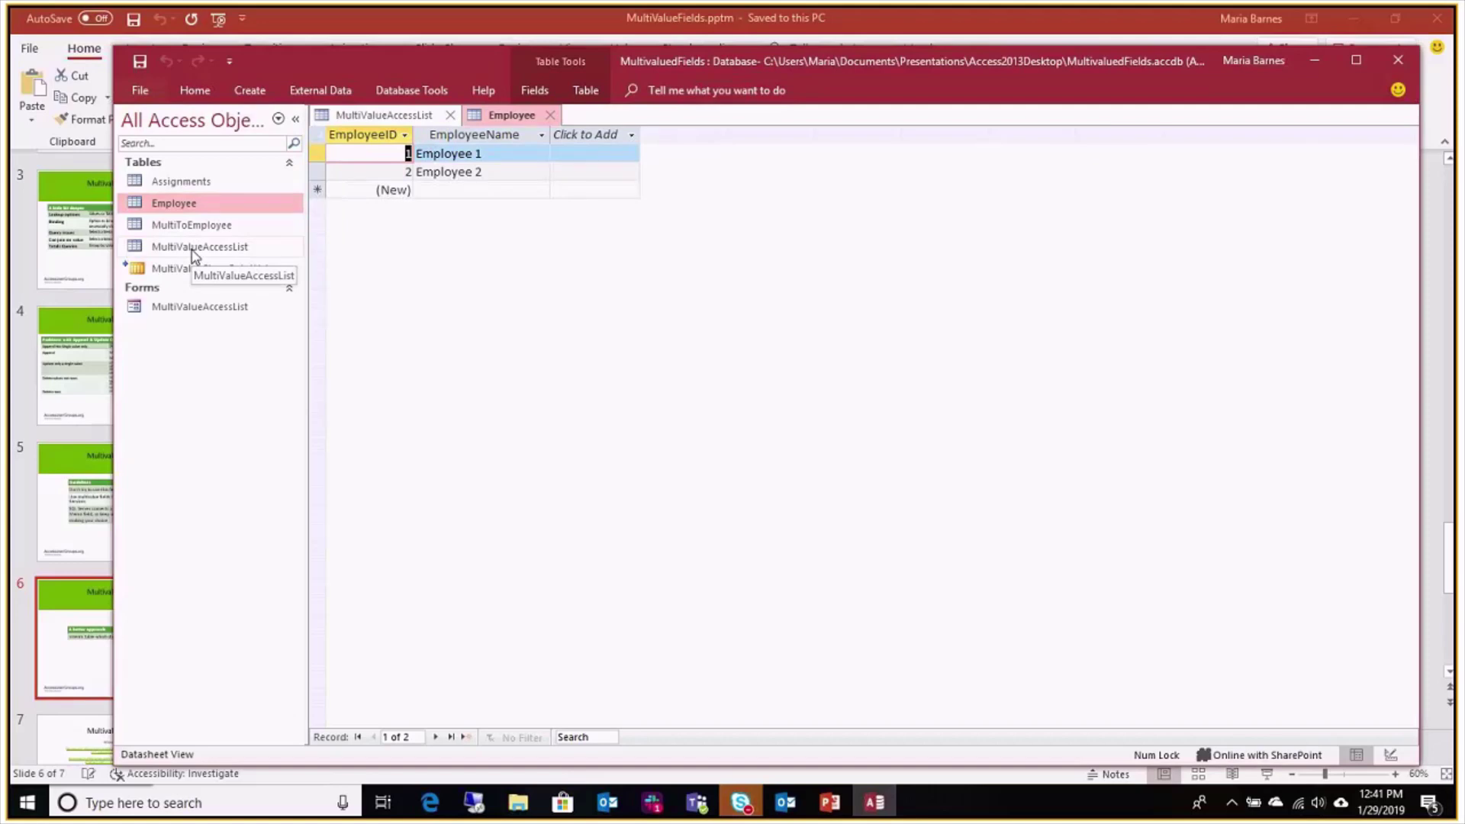
Open the MultiToEmployee table and add a record for Person 2 with EmployeeID 2
{"action": "double_click", "coordinate": [191, 225]}
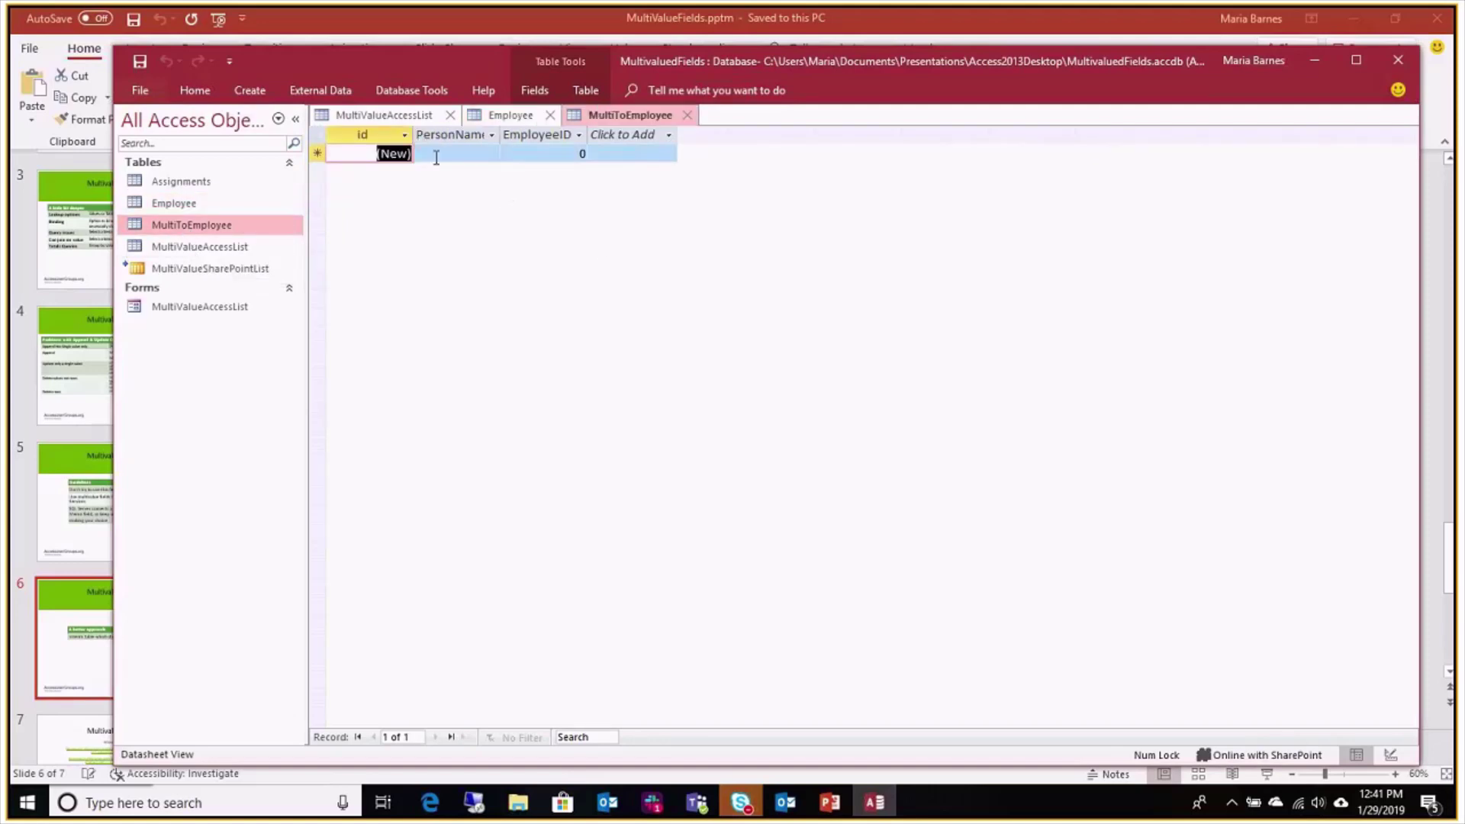
{"action": "left_click", "coordinate": [431, 153]}
{"action": "type", "text": "Person 2"}
{"action": "key", "text": "Tab"}
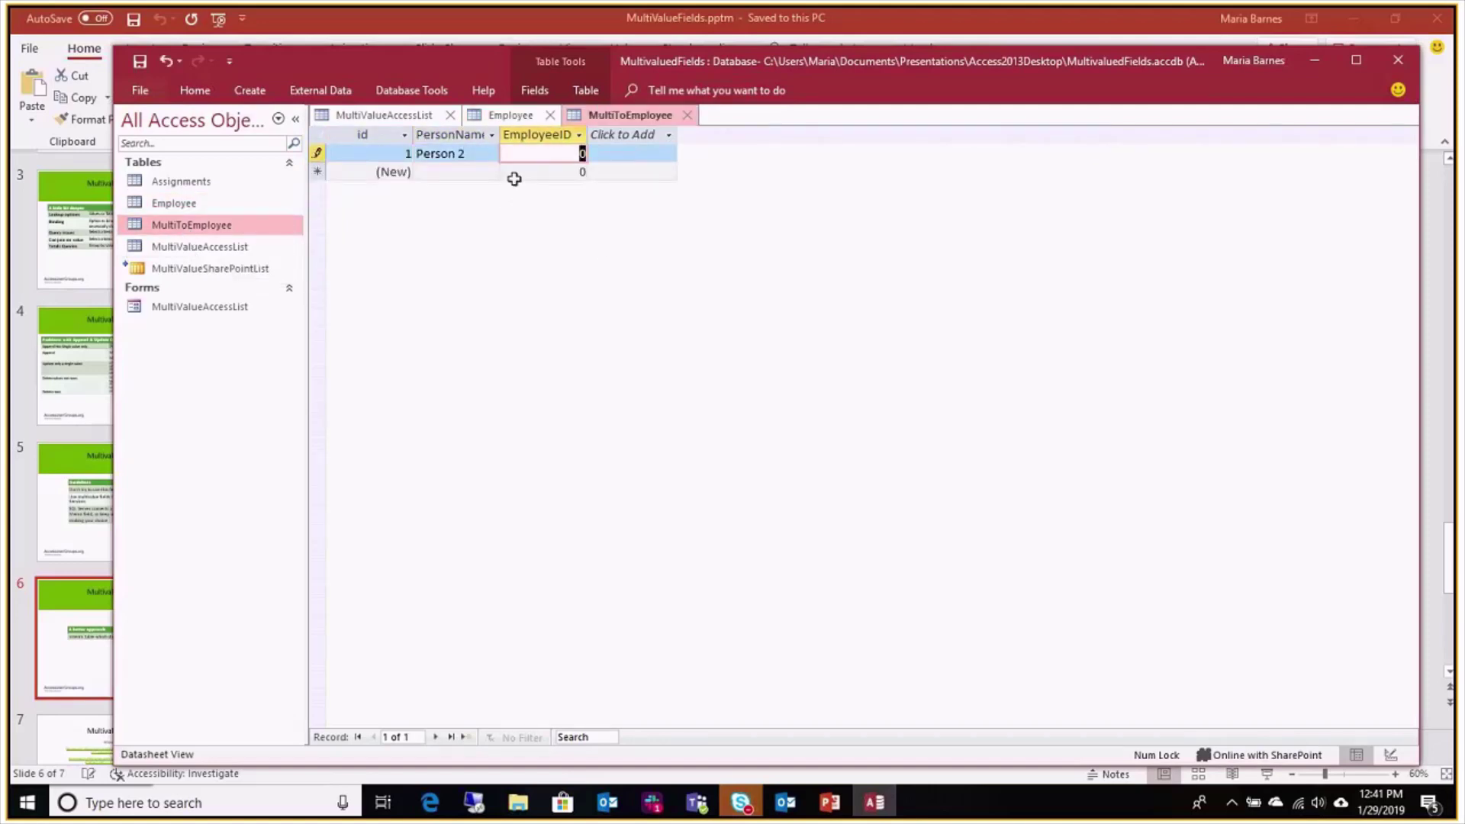
{"action": "type", "text": "2"}
Add a Person 3 record with EmployeeID 1 to MultiToEmployee, checking the assignments in MultiValueAccessList
{"action": "left_click", "coordinate": [467, 173]}
{"action": "type", "text": "Person 3"}
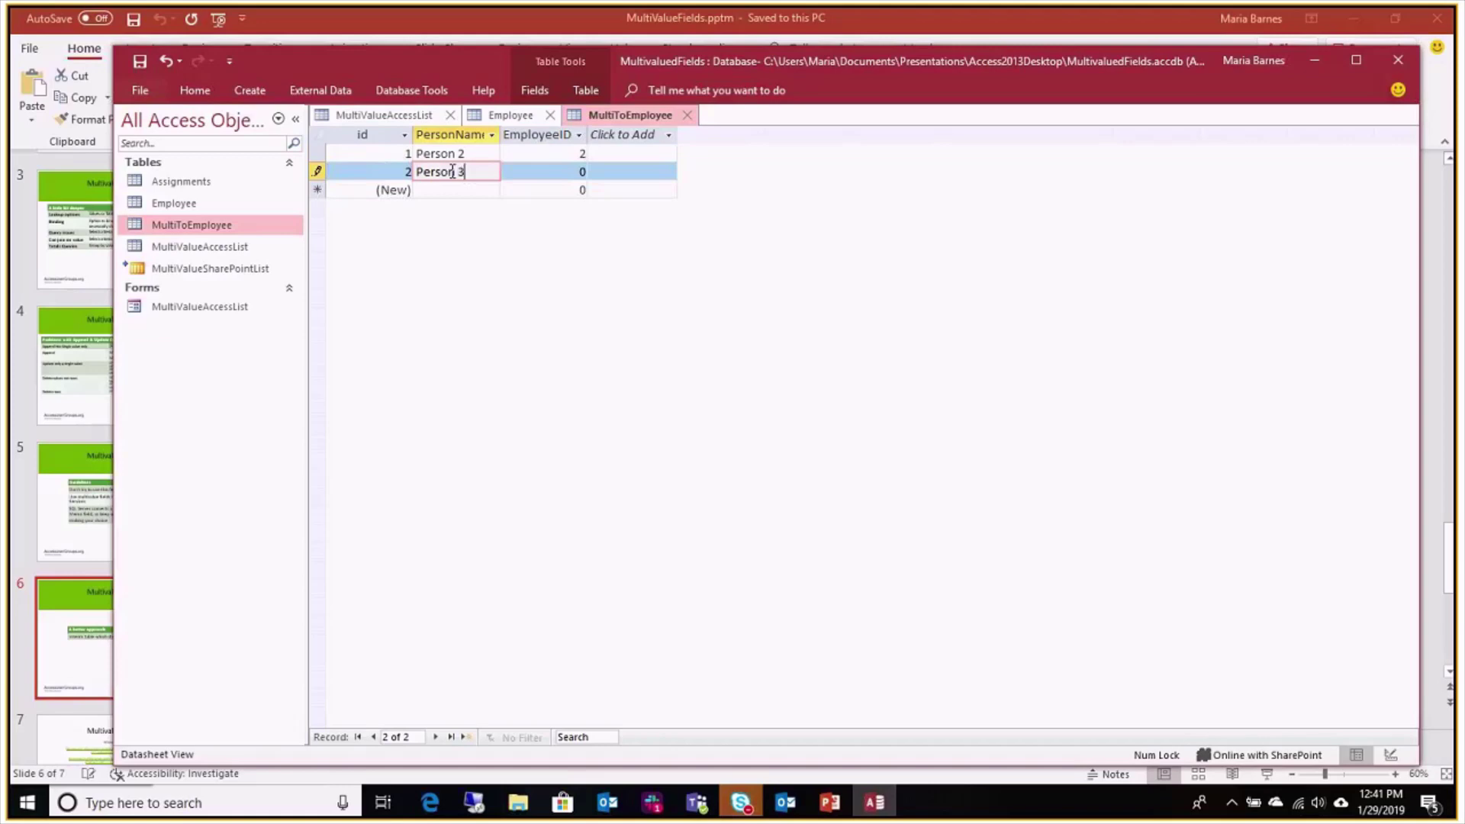
{"action": "left_click", "coordinate": [401, 116]}
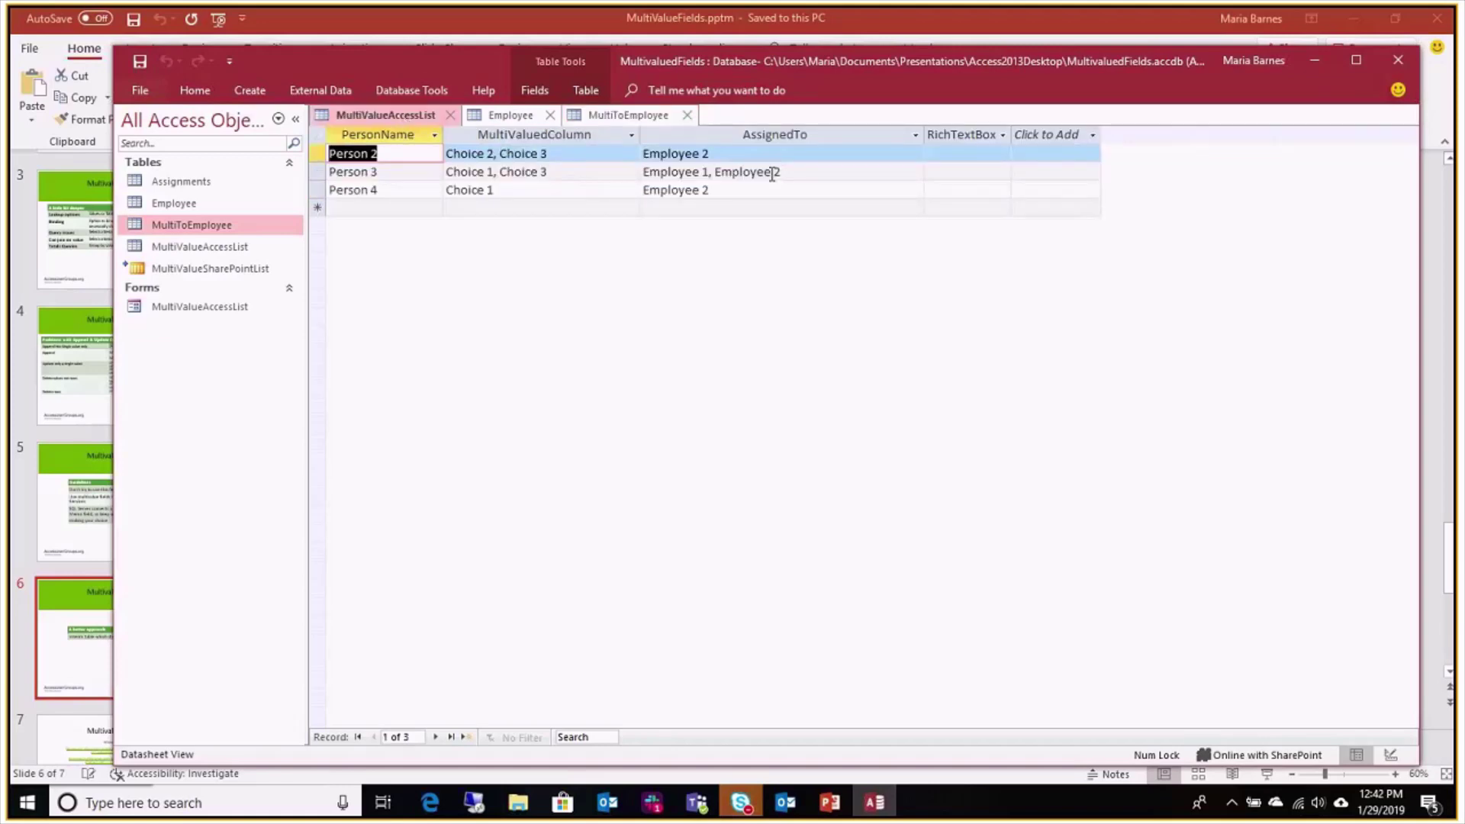
{"action": "left_click", "coordinate": [624, 114]}
{"action": "key", "text": "Tab"}
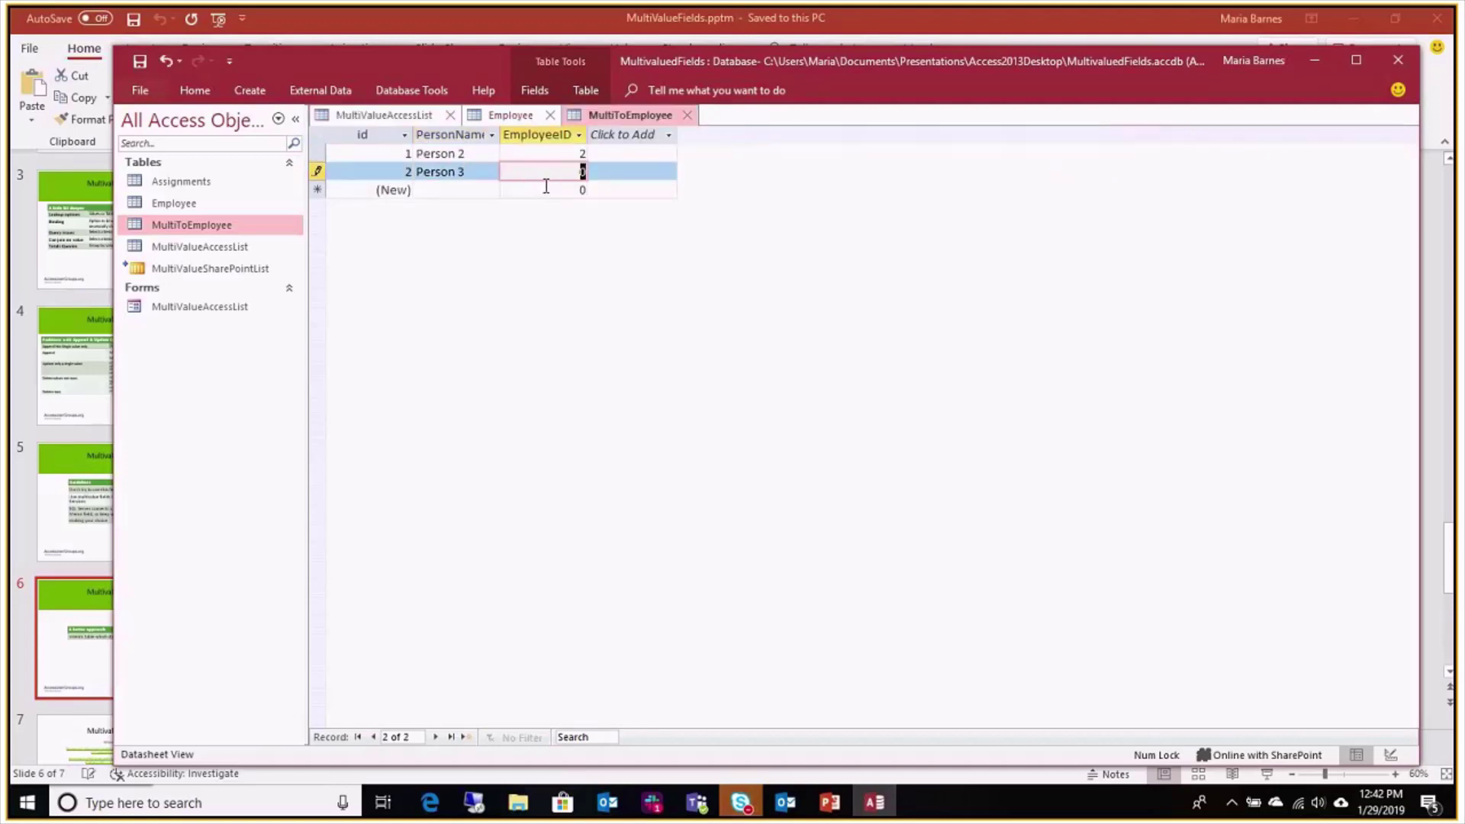
{"action": "type", "text": "1"}
Try to add a second Person 3 record with EmployeeID 2, and discard the entry
{"action": "left_click", "coordinate": [491, 190]}
{"action": "type", "text": "Person 3"}
{"action": "key", "text": "Tab"}
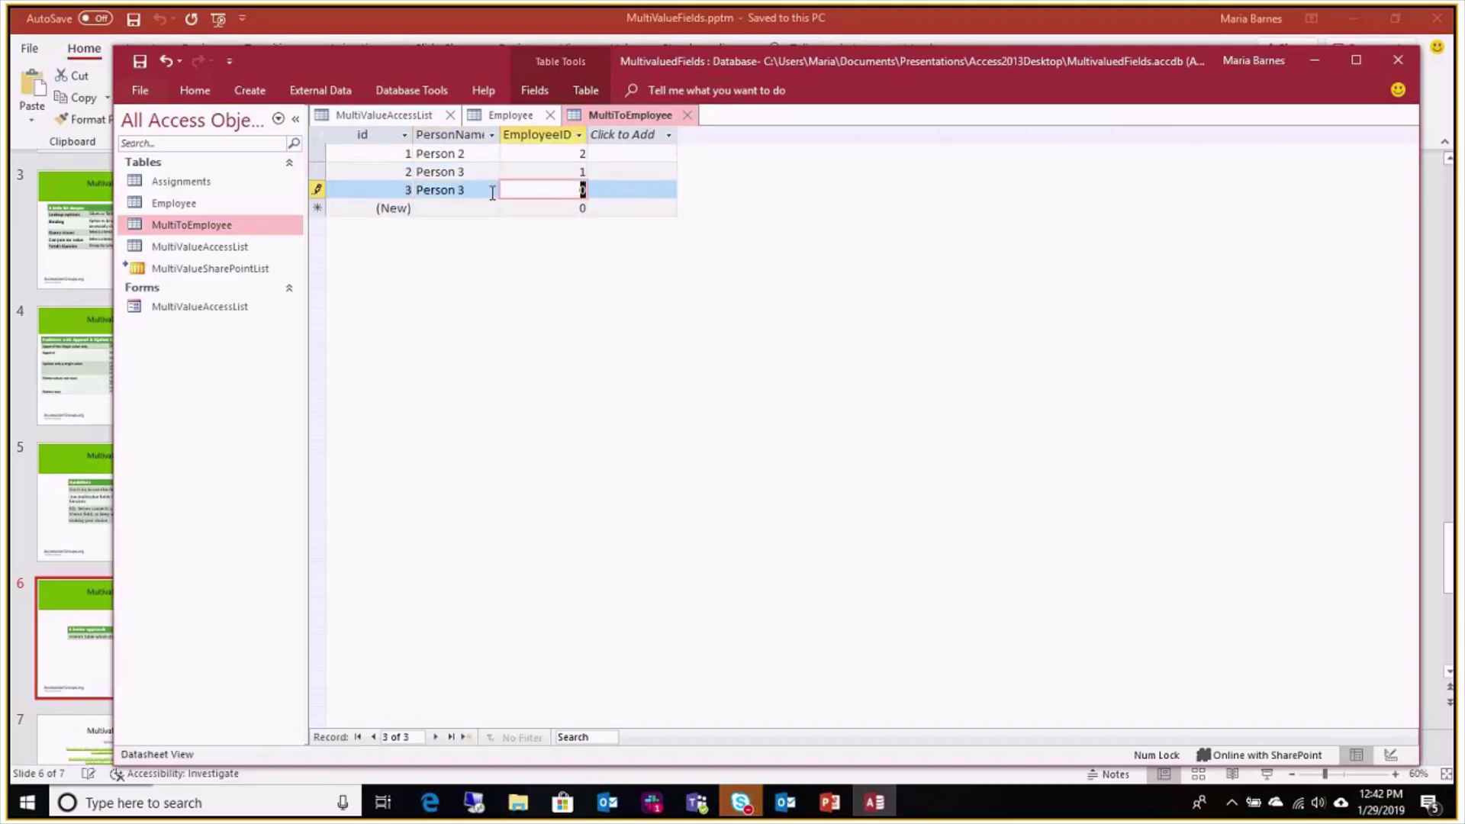
{"action": "type", "text": "2"}
{"action": "left_click", "coordinate": [461, 207]}
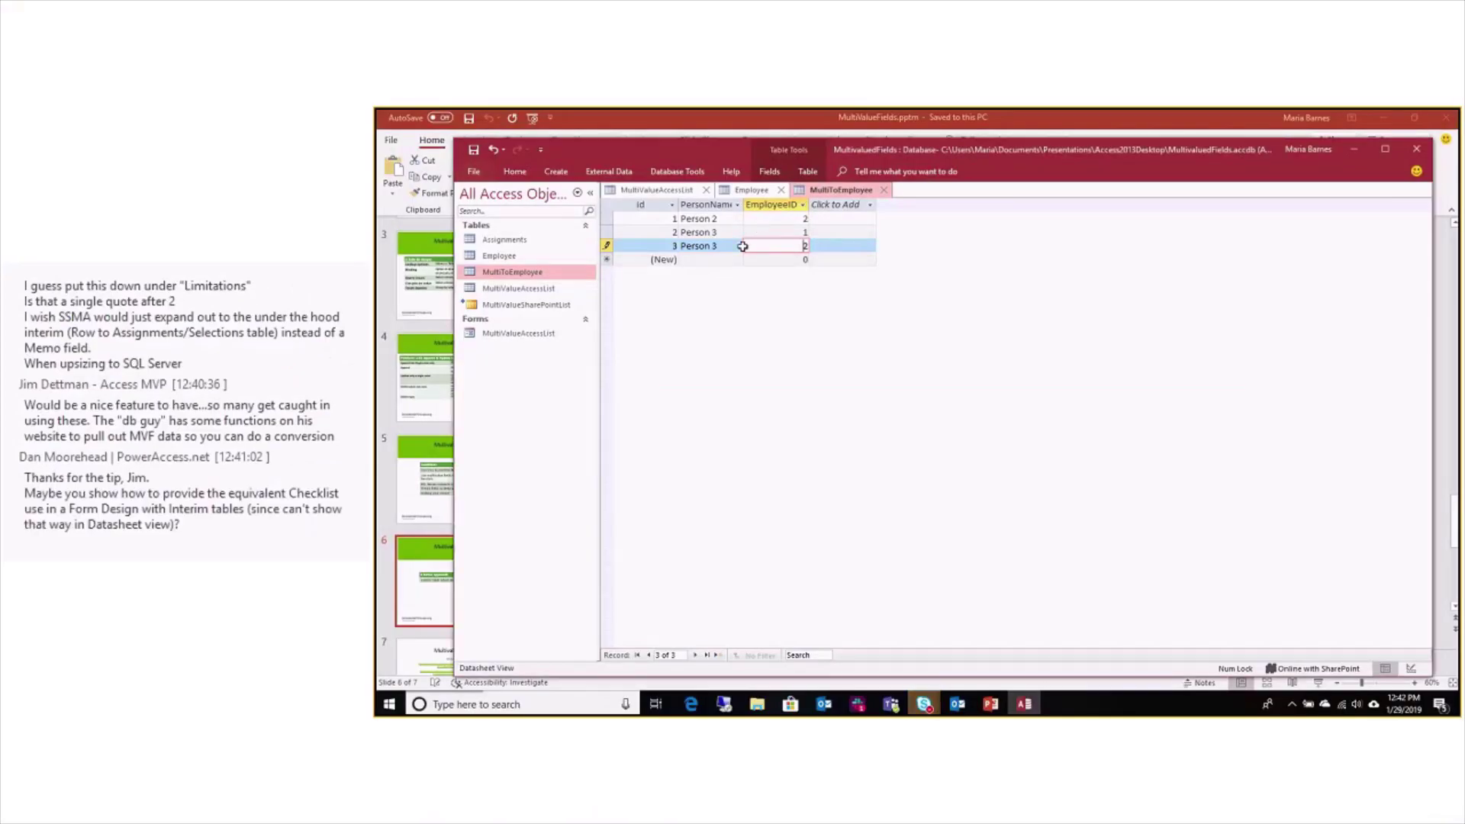
{"action": "key", "text": "Escape"}
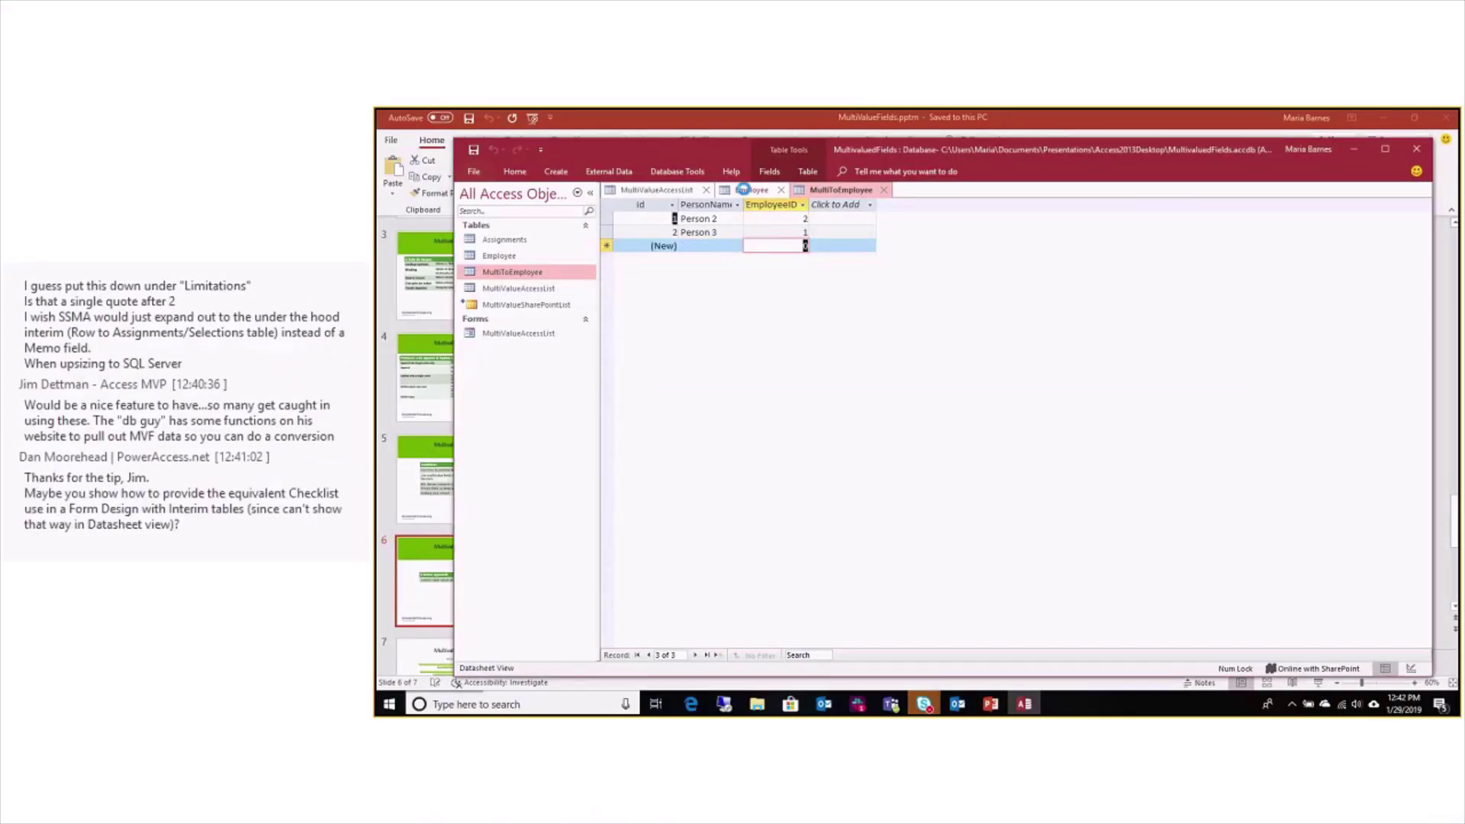
Examine the EmployeeID field properties in the Employee table's Design View, and return to Datasheet View
{"action": "left_click", "coordinate": [739, 194]}
{"action": "right_click", "coordinate": [739, 194]}
{"action": "left_click", "coordinate": [767, 251]}
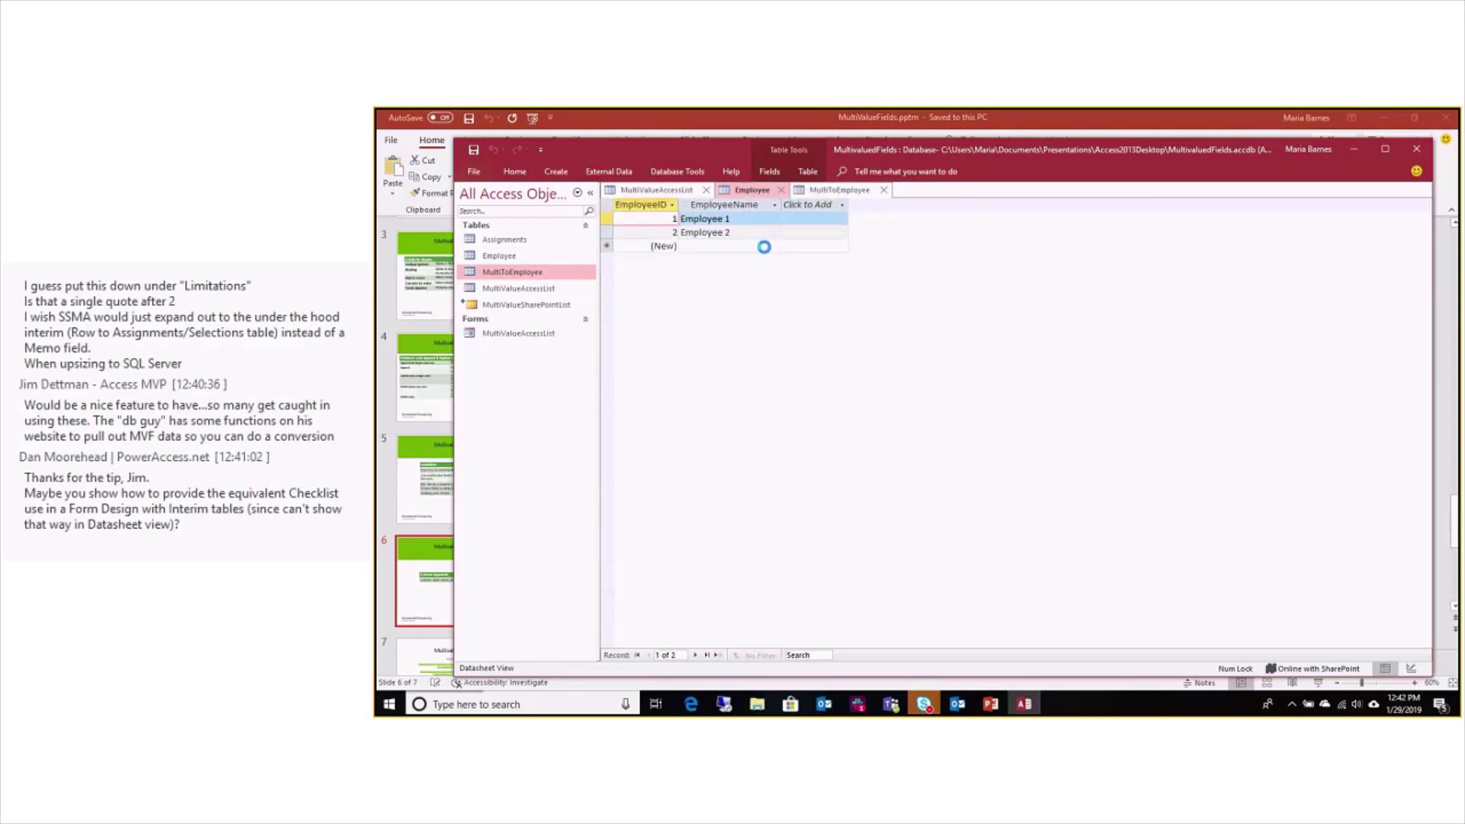
{"action": "left_click", "coordinate": [897, 456]}
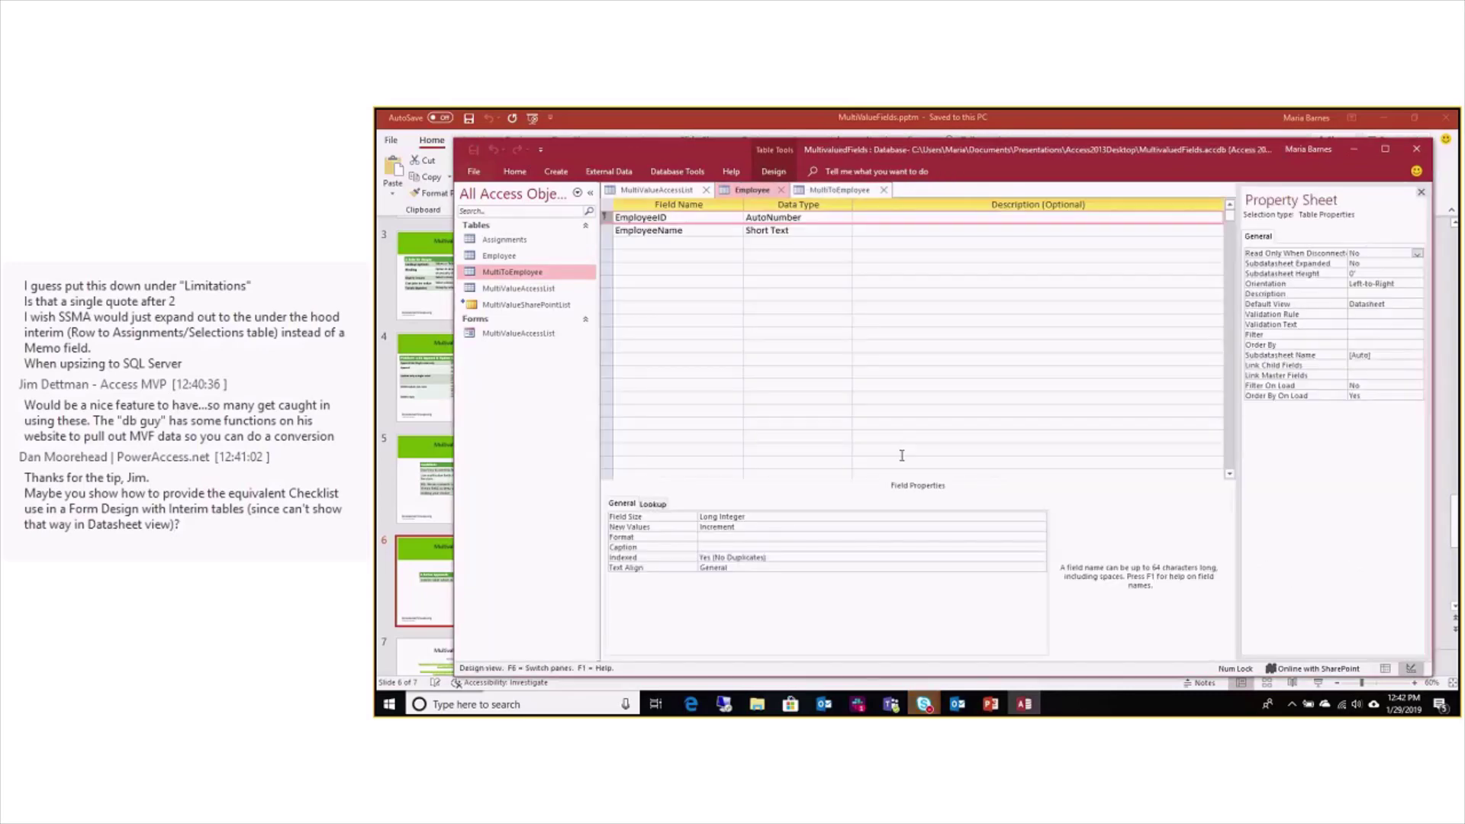
{"action": "left_click", "coordinate": [773, 171]}
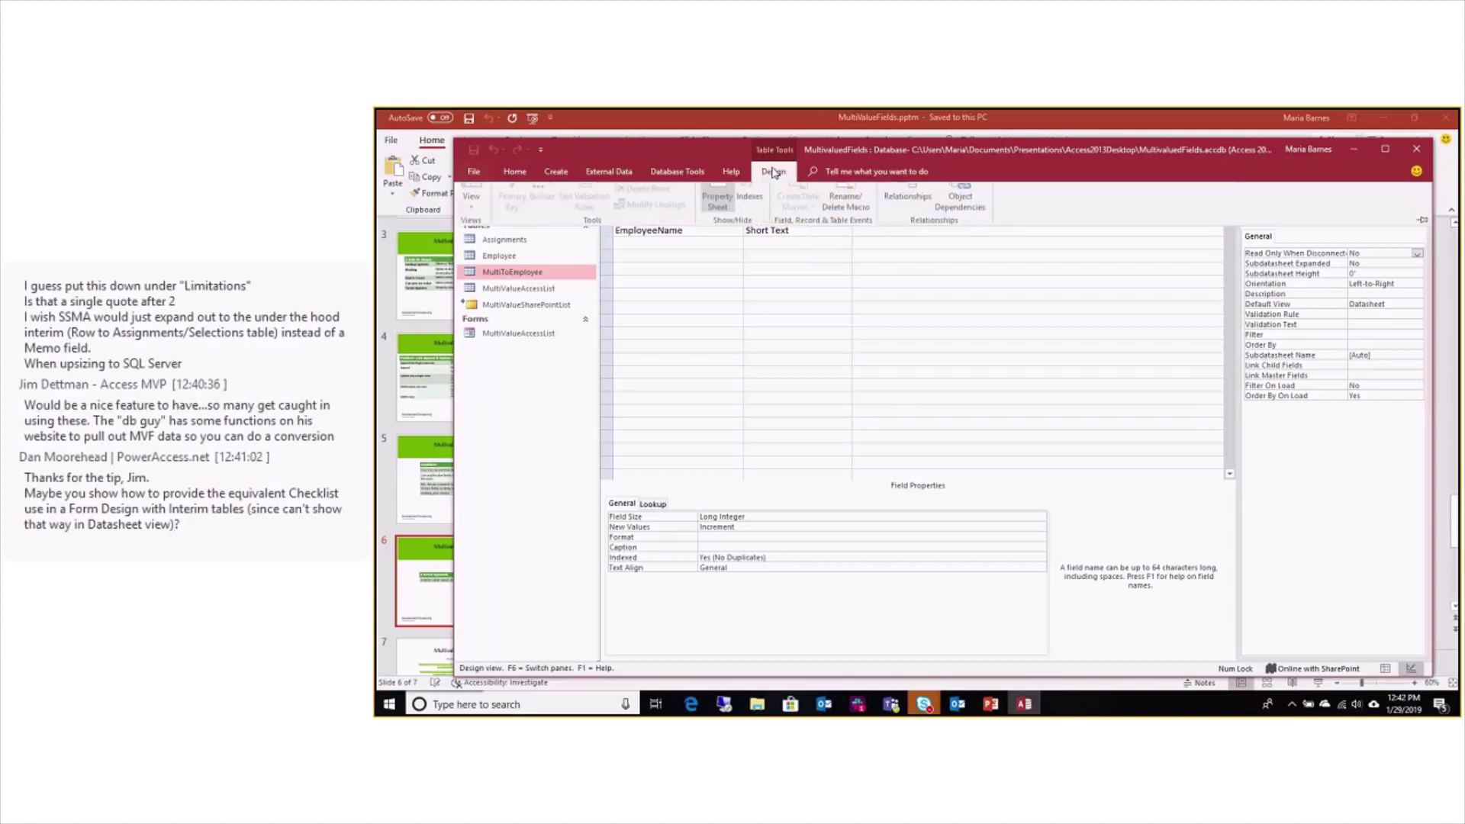
{"action": "left_click", "coordinate": [470, 196]}
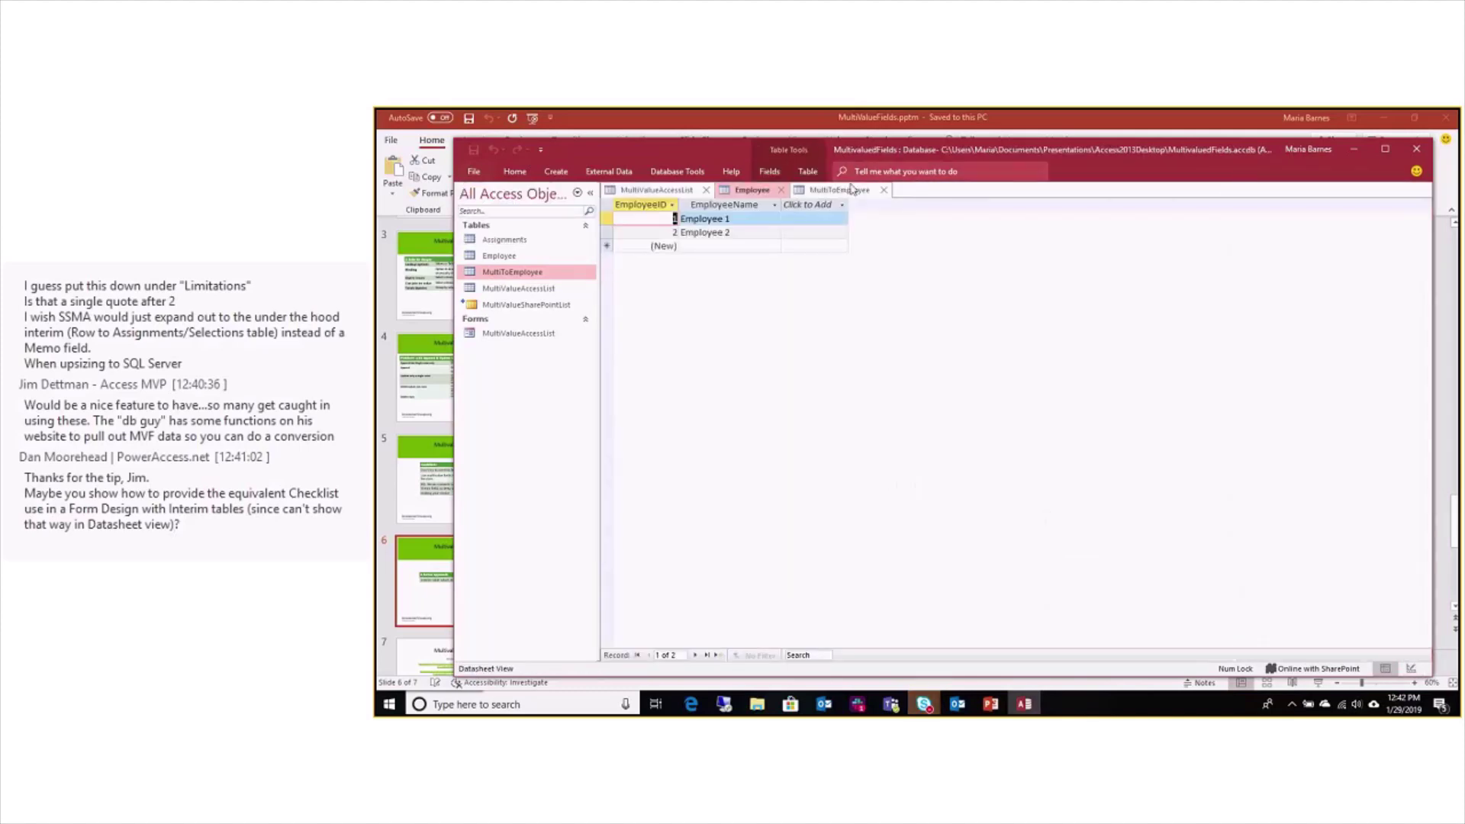
Set the Indexed property of EmployeeID in MultiToEmployee to Yes (Duplicates OK), and save the table while returning to Datasheet View
{"action": "left_click", "coordinate": [852, 188]}
{"action": "right_click", "coordinate": [848, 191]}
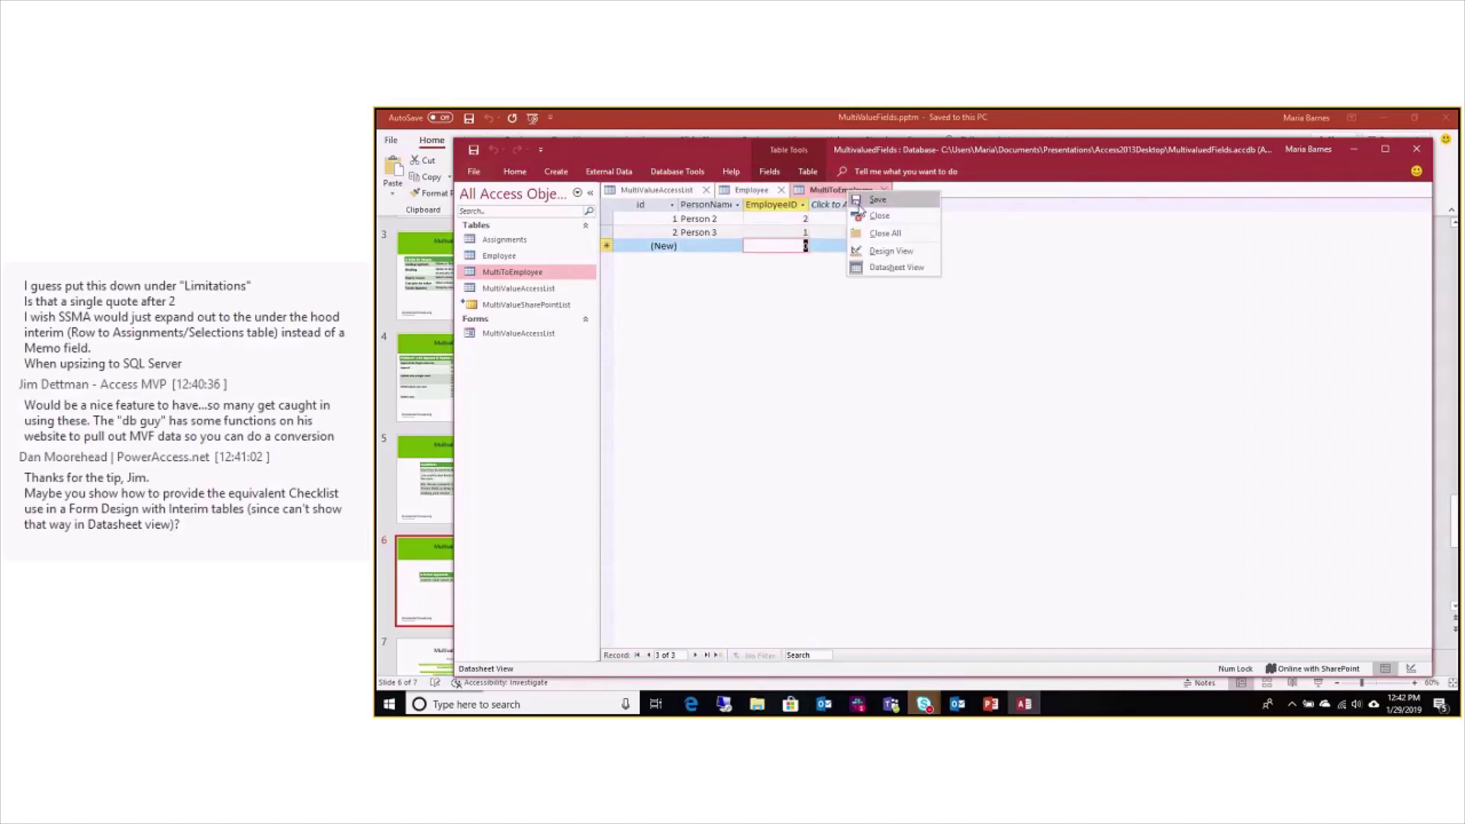
{"action": "left_click", "coordinate": [870, 251]}
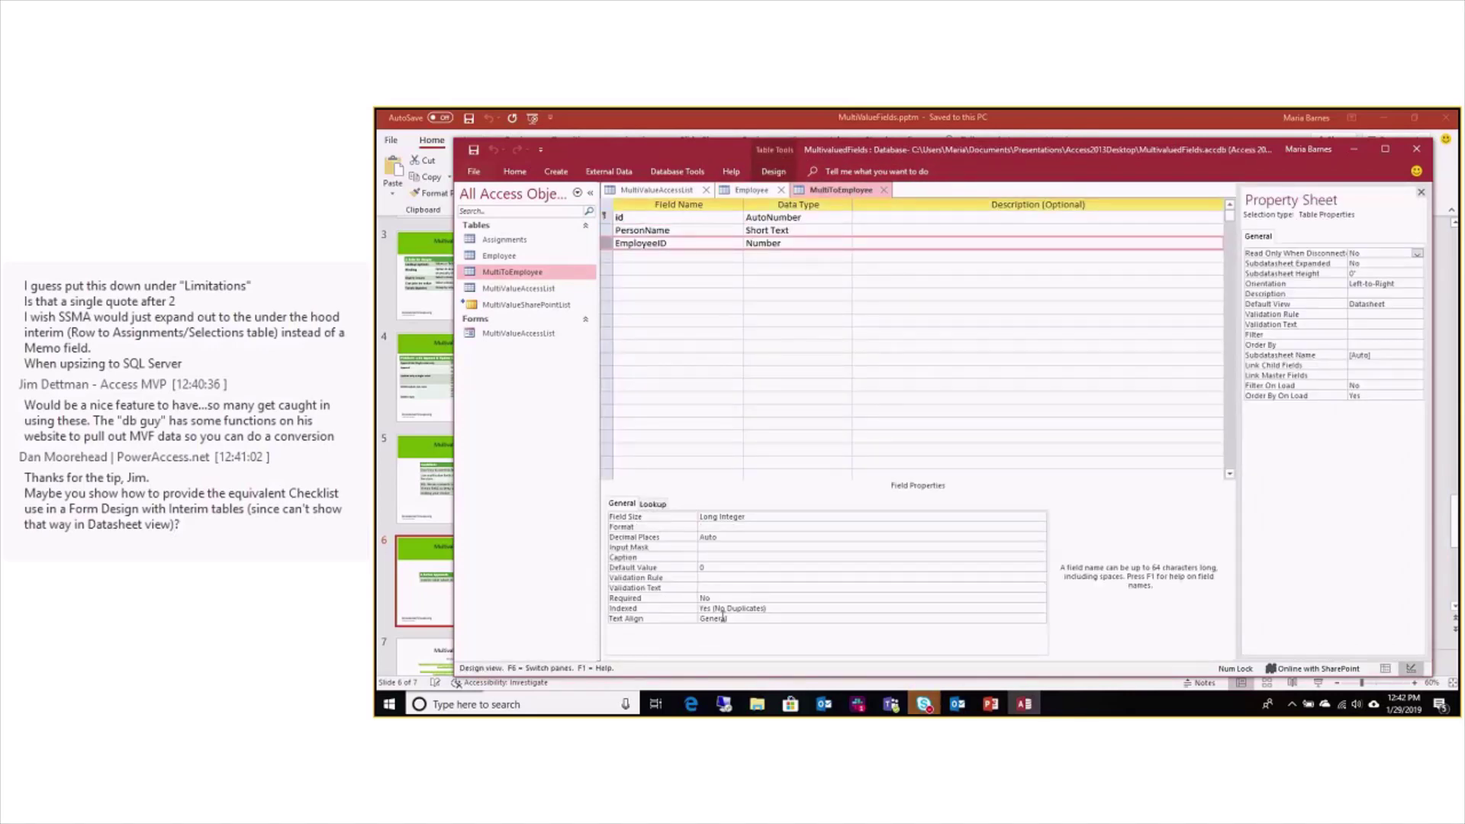
{"action": "left_click", "coordinate": [802, 608]}
{"action": "left_click", "coordinate": [1041, 609]}
{"action": "left_click", "coordinate": [981, 627]}
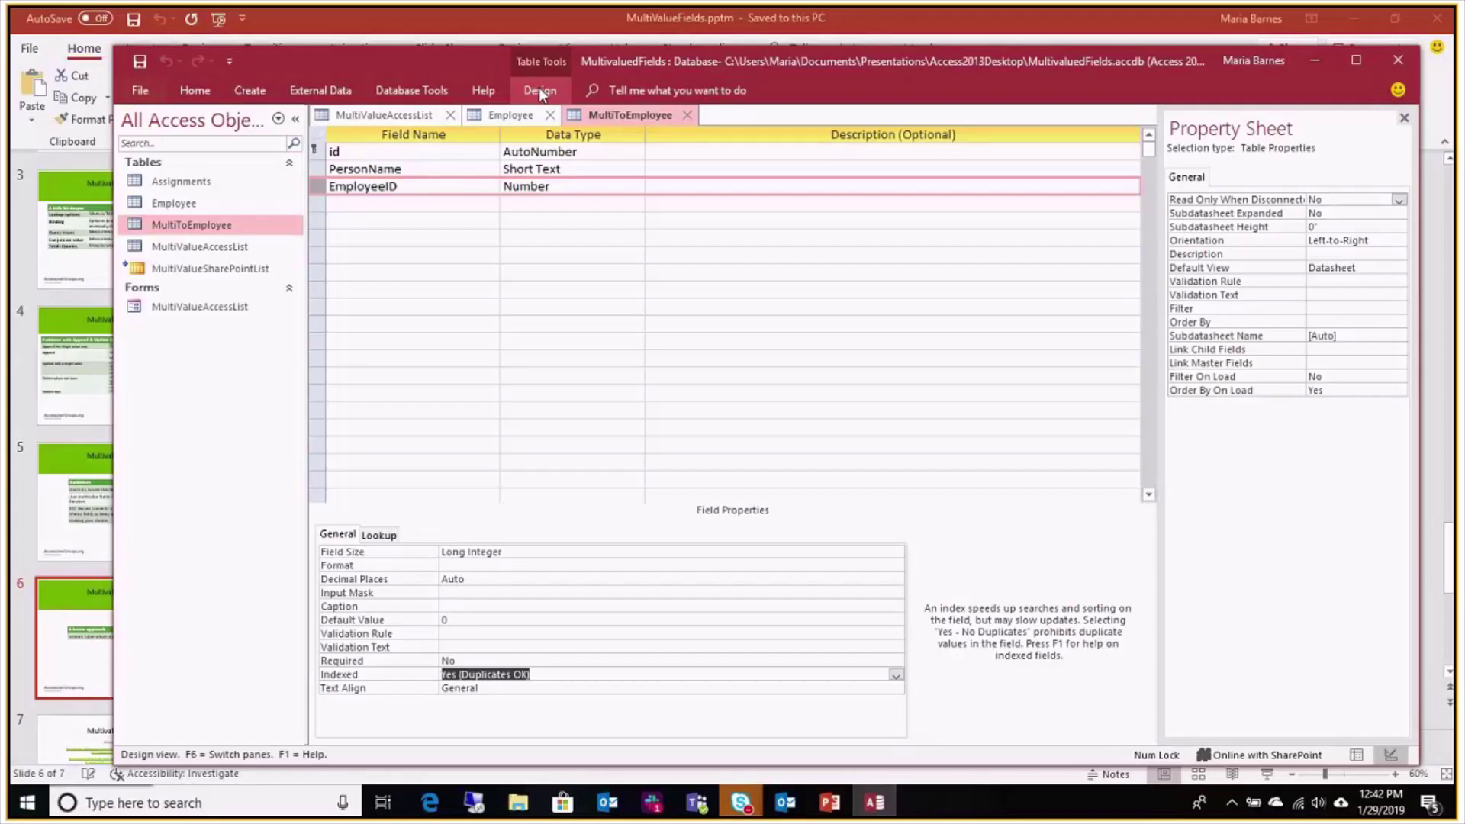
{"action": "left_click", "coordinate": [773, 171]}
{"action": "left_click", "coordinate": [150, 125]}
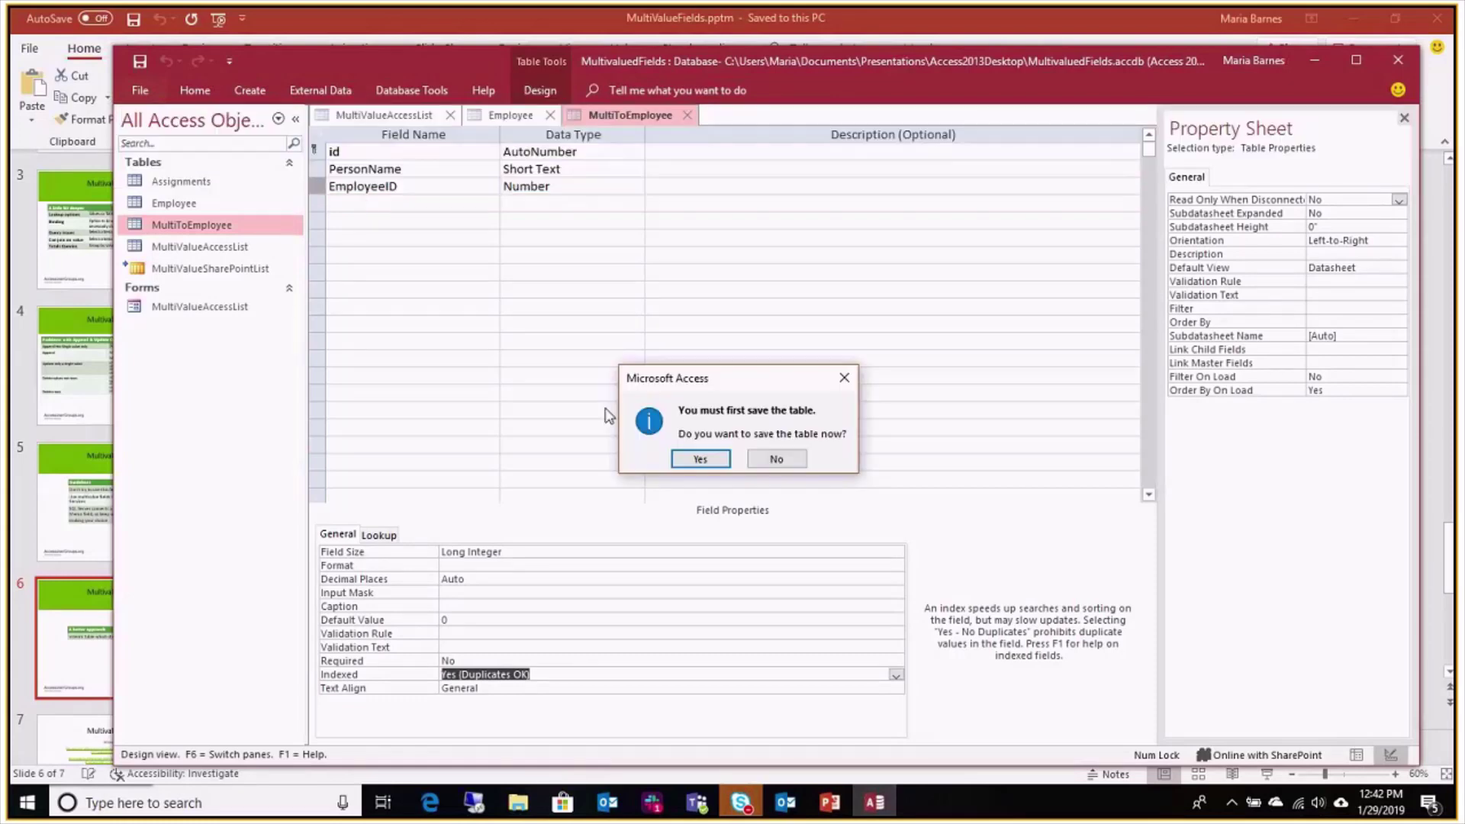
{"action": "left_click", "coordinate": [696, 460]}
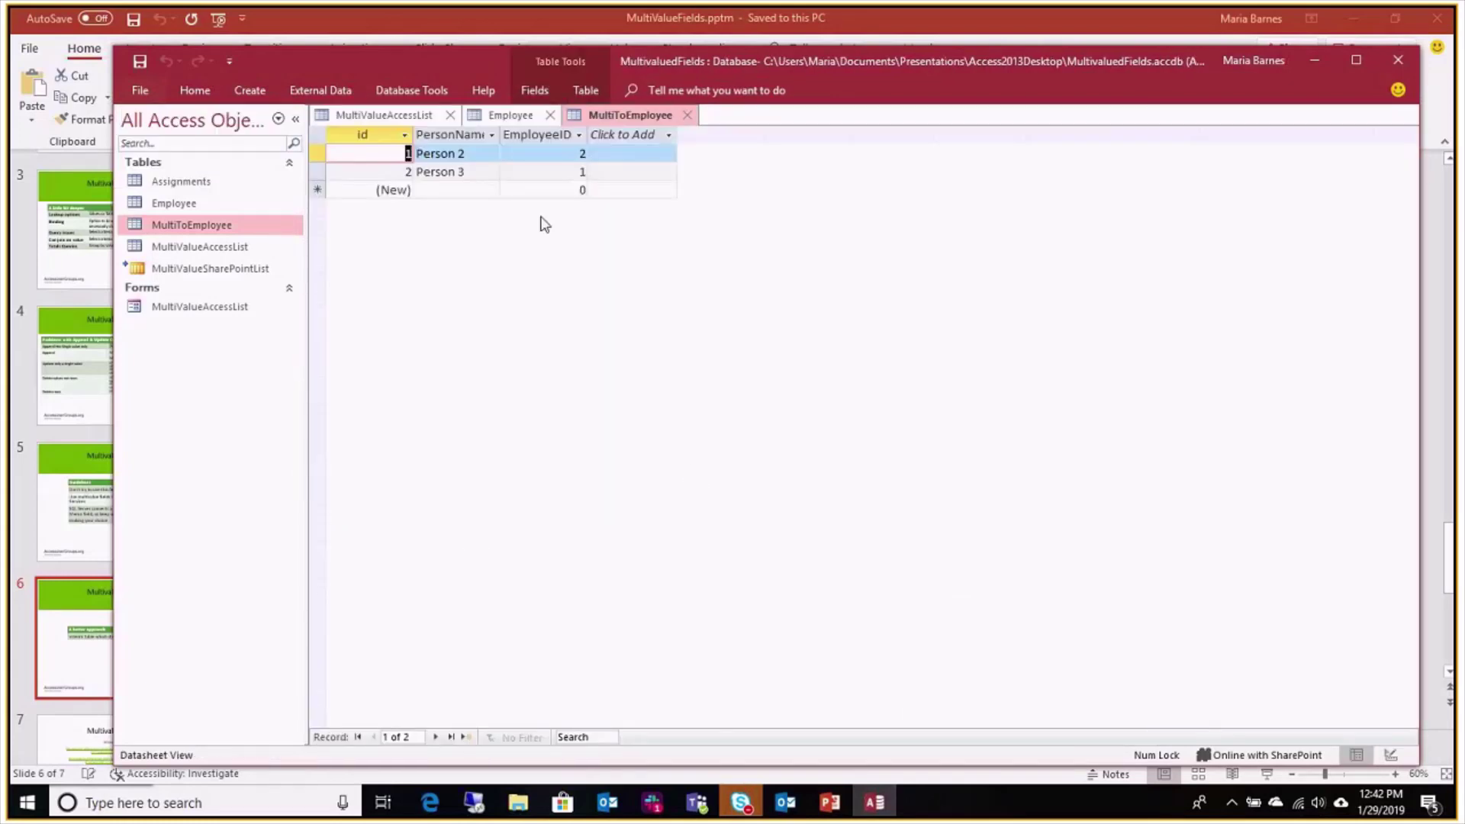
Try again to enter a further MultiToEmployee record linking Person 3 to EmployeeID 2
{"action": "left_click", "coordinate": [443, 189]}
{"action": "type", "text": "Person 3"}
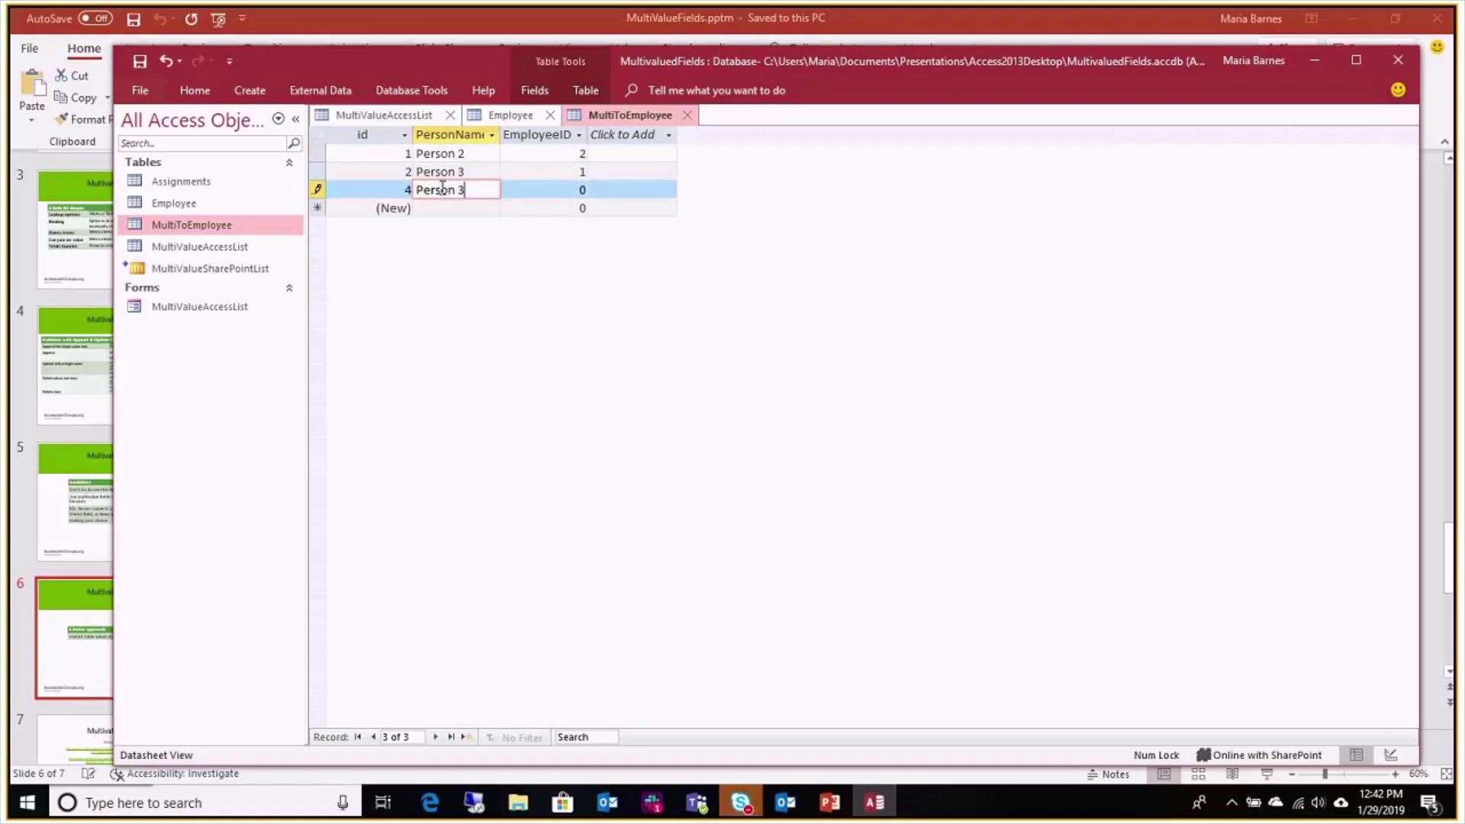
{"action": "key", "text": "Tab"}
{"action": "type", "text": "2"}
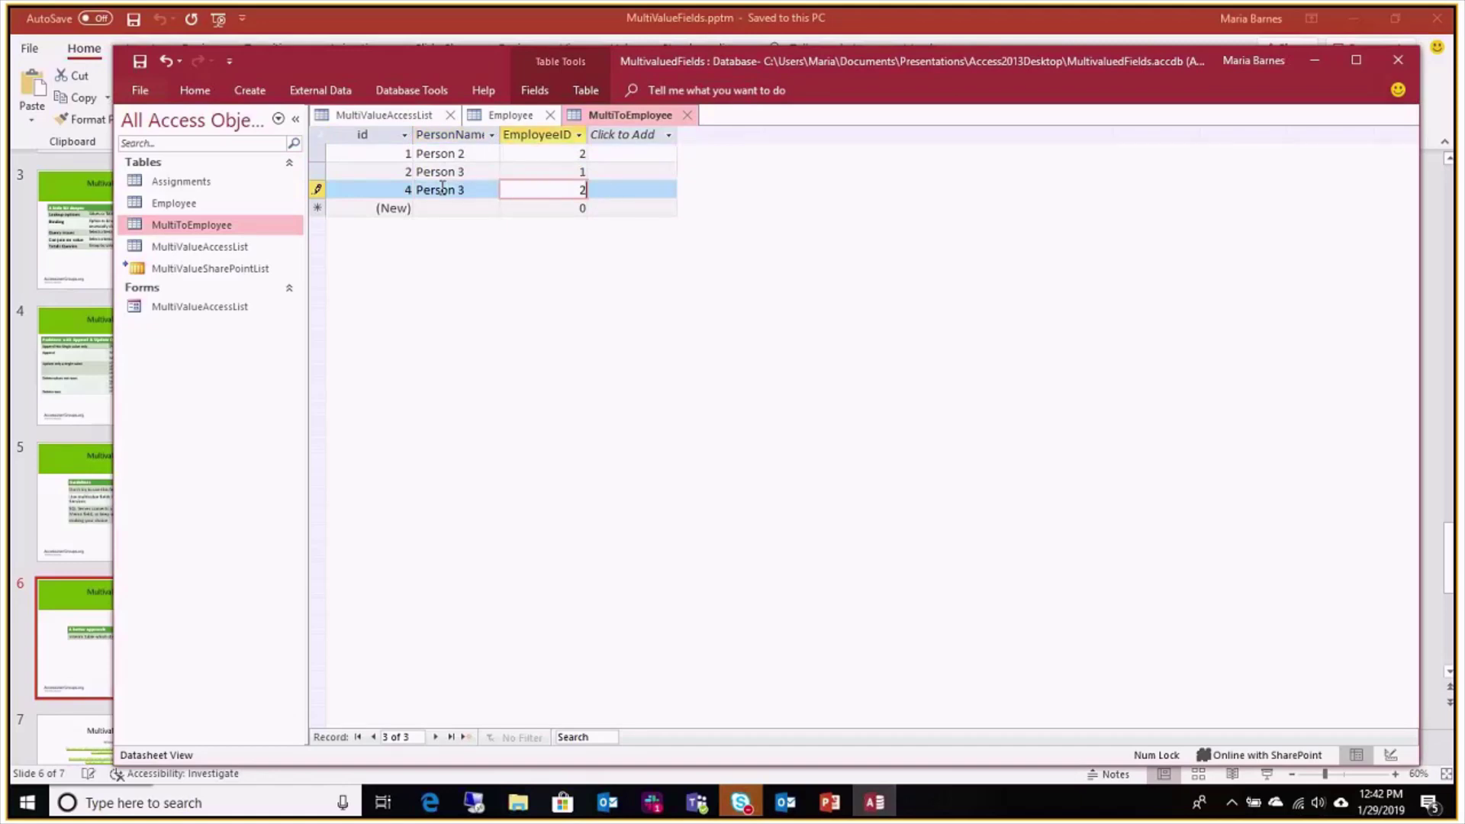
{"action": "left_click", "coordinate": [443, 213]}
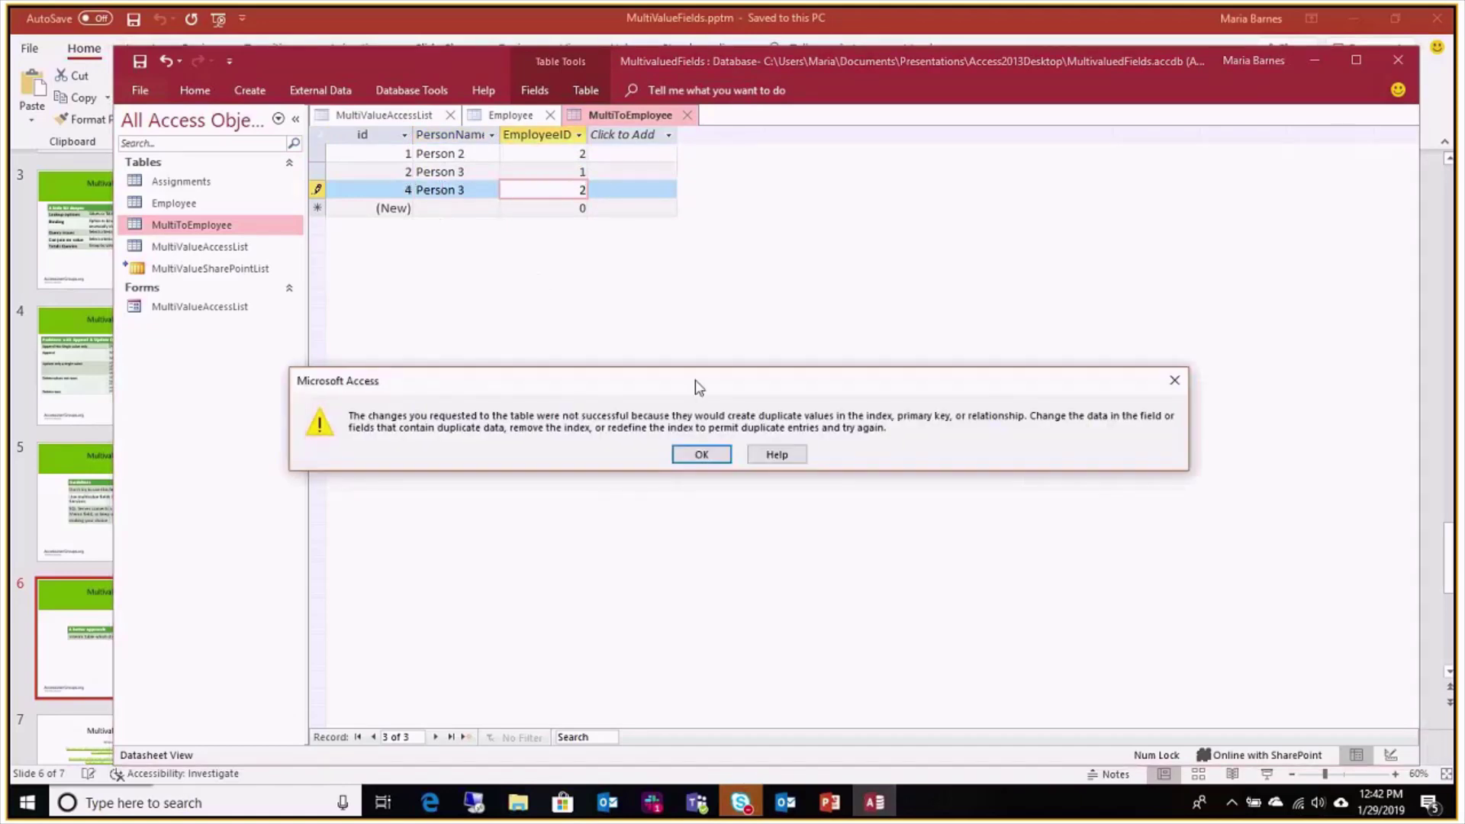
{"action": "left_click", "coordinate": [678, 455]}
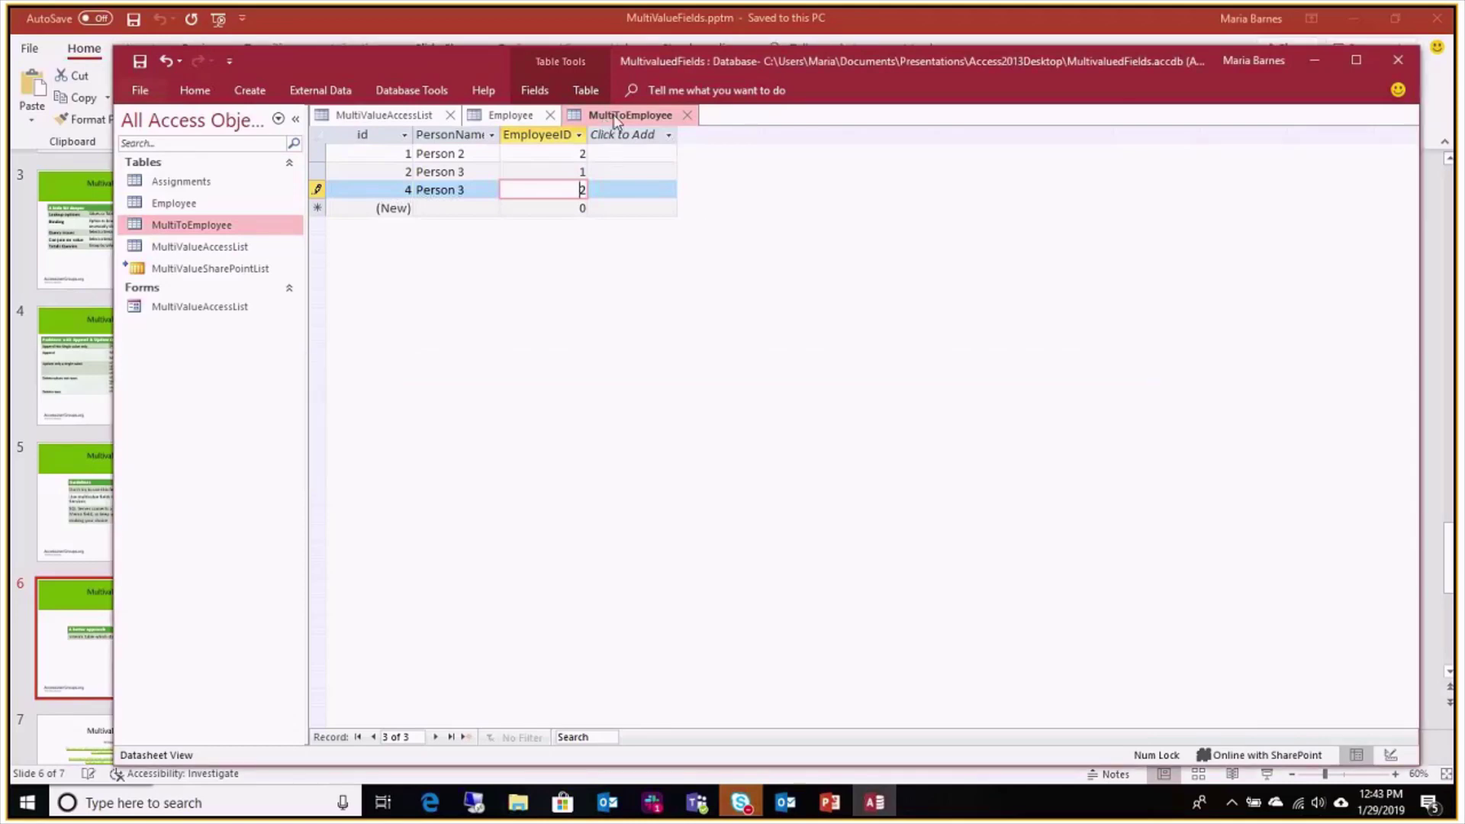
Try to save the record linking Person 3 to EmployeeID 2, discard the entry, and close the MultiToEmployee table
{"action": "left_click", "coordinate": [530, 174]}
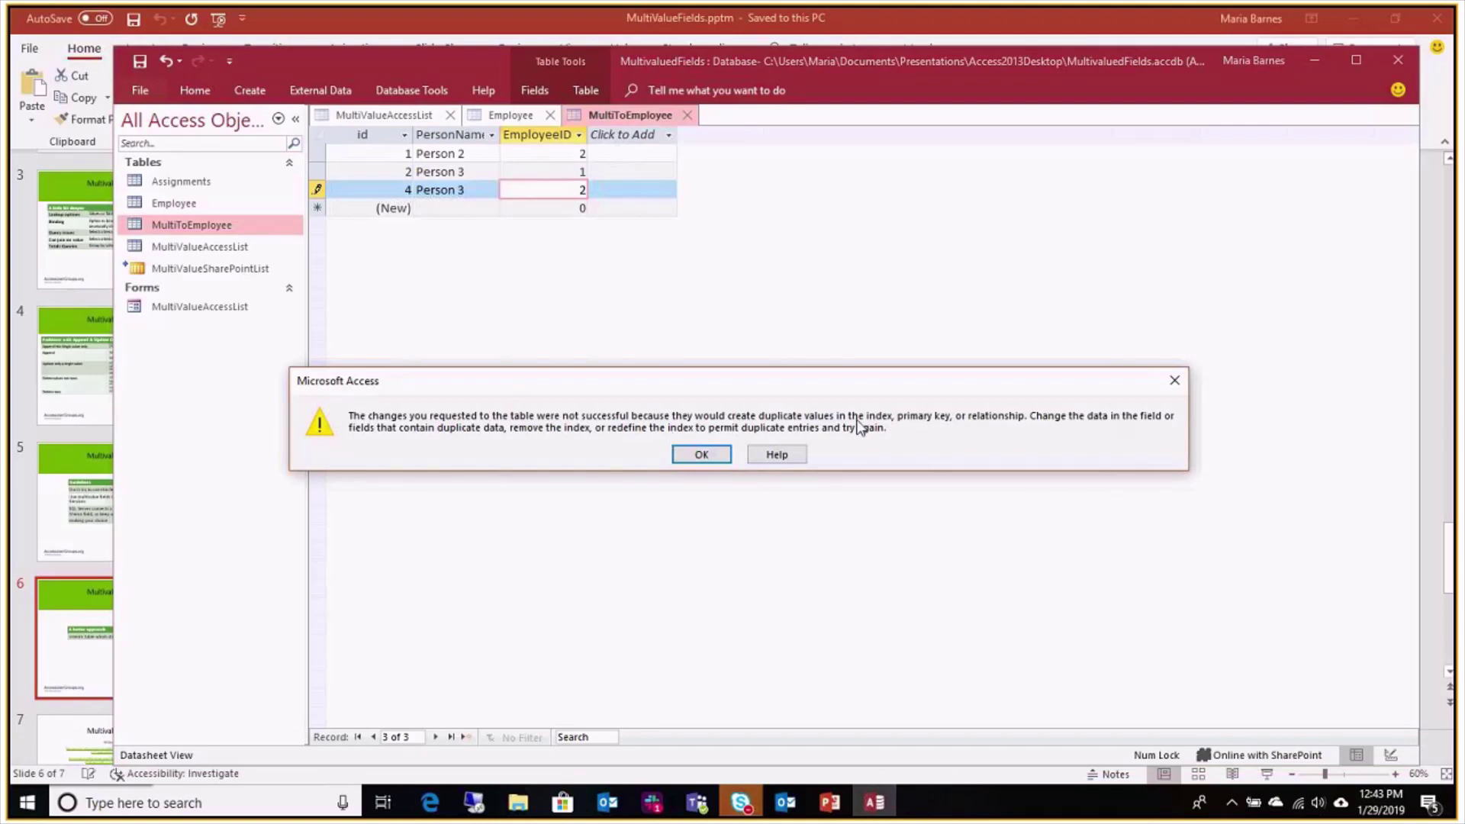
{"action": "key", "text": "Return"}
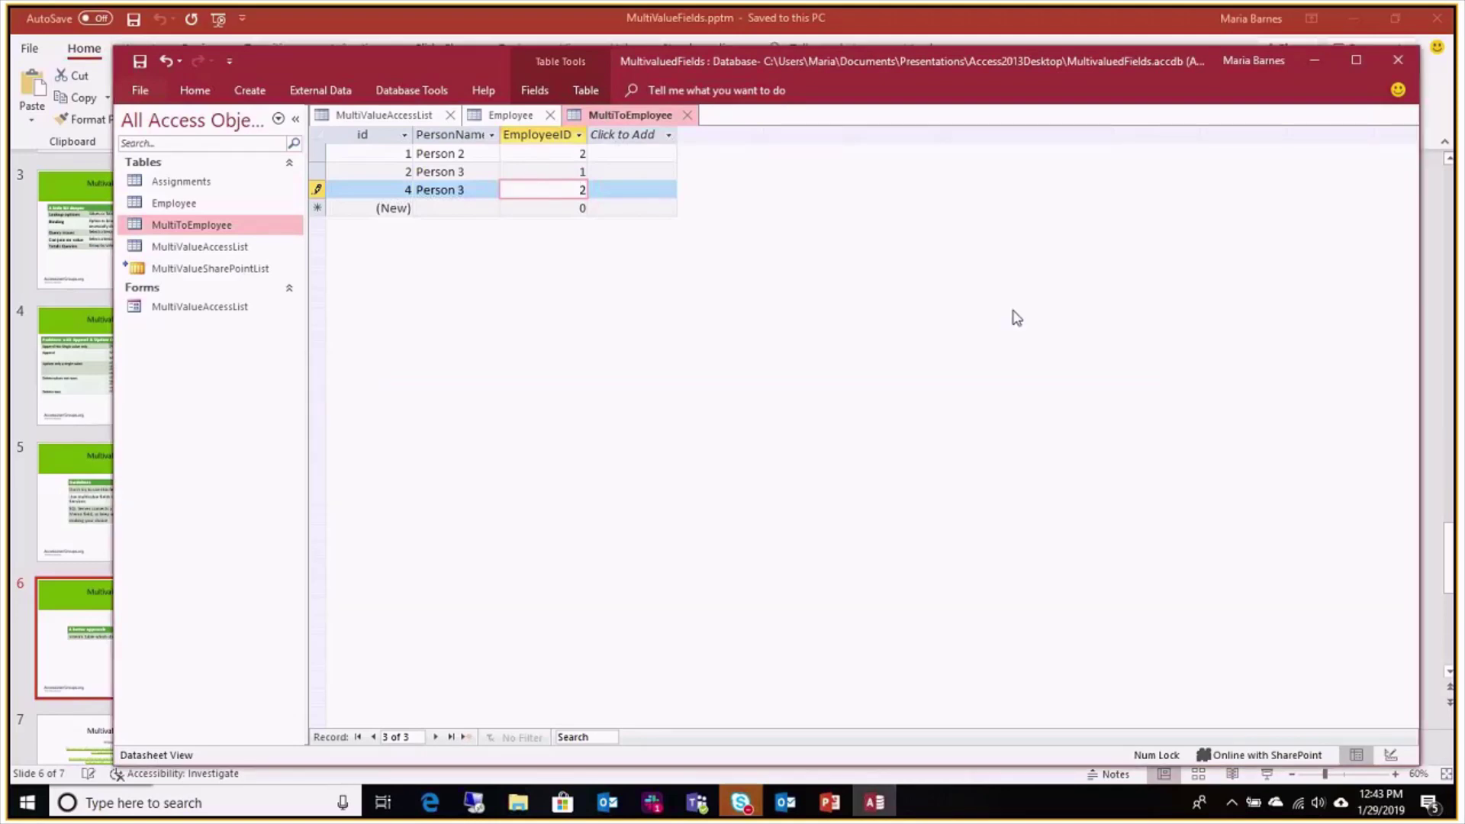
{"action": "key", "text": "Escape"}
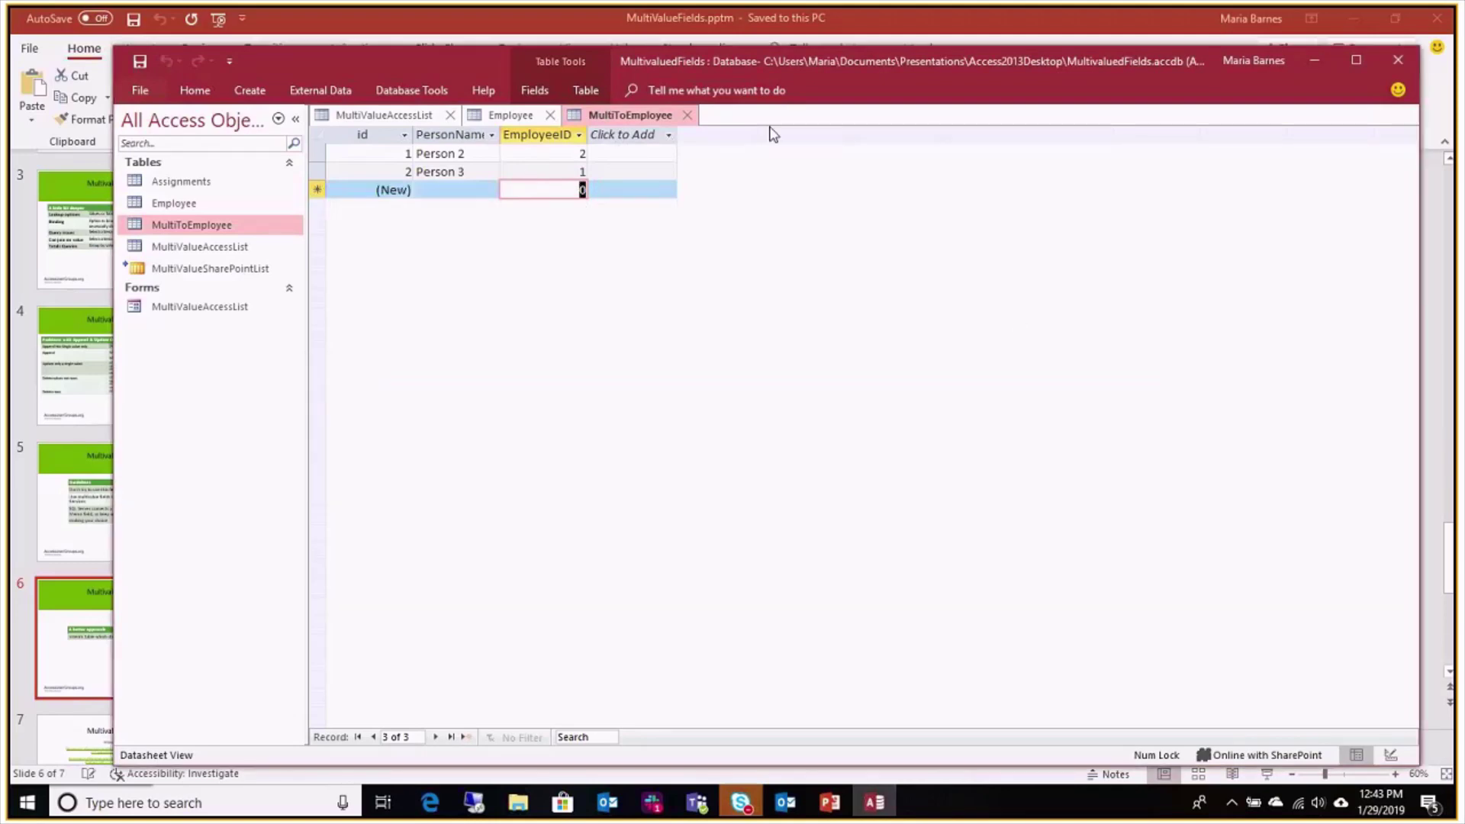
{"action": "left_click", "coordinate": [688, 115]}
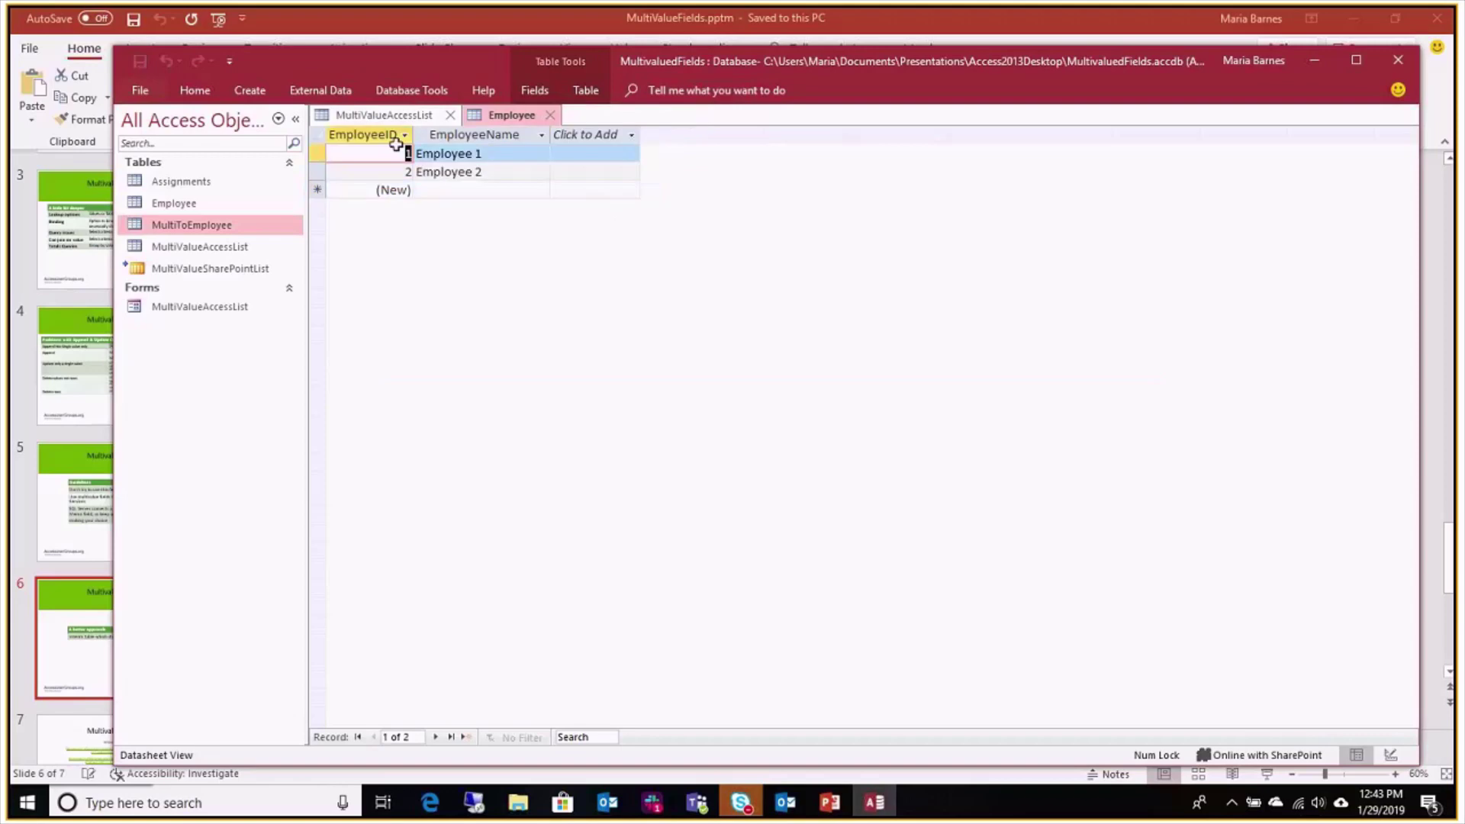
Open MultiToEmployee in Design View and choose Yes (Duplicates OK) for the Indexed property of EmployeeID
{"action": "right_click", "coordinate": [194, 228]}
{"action": "left_click", "coordinate": [252, 262]}
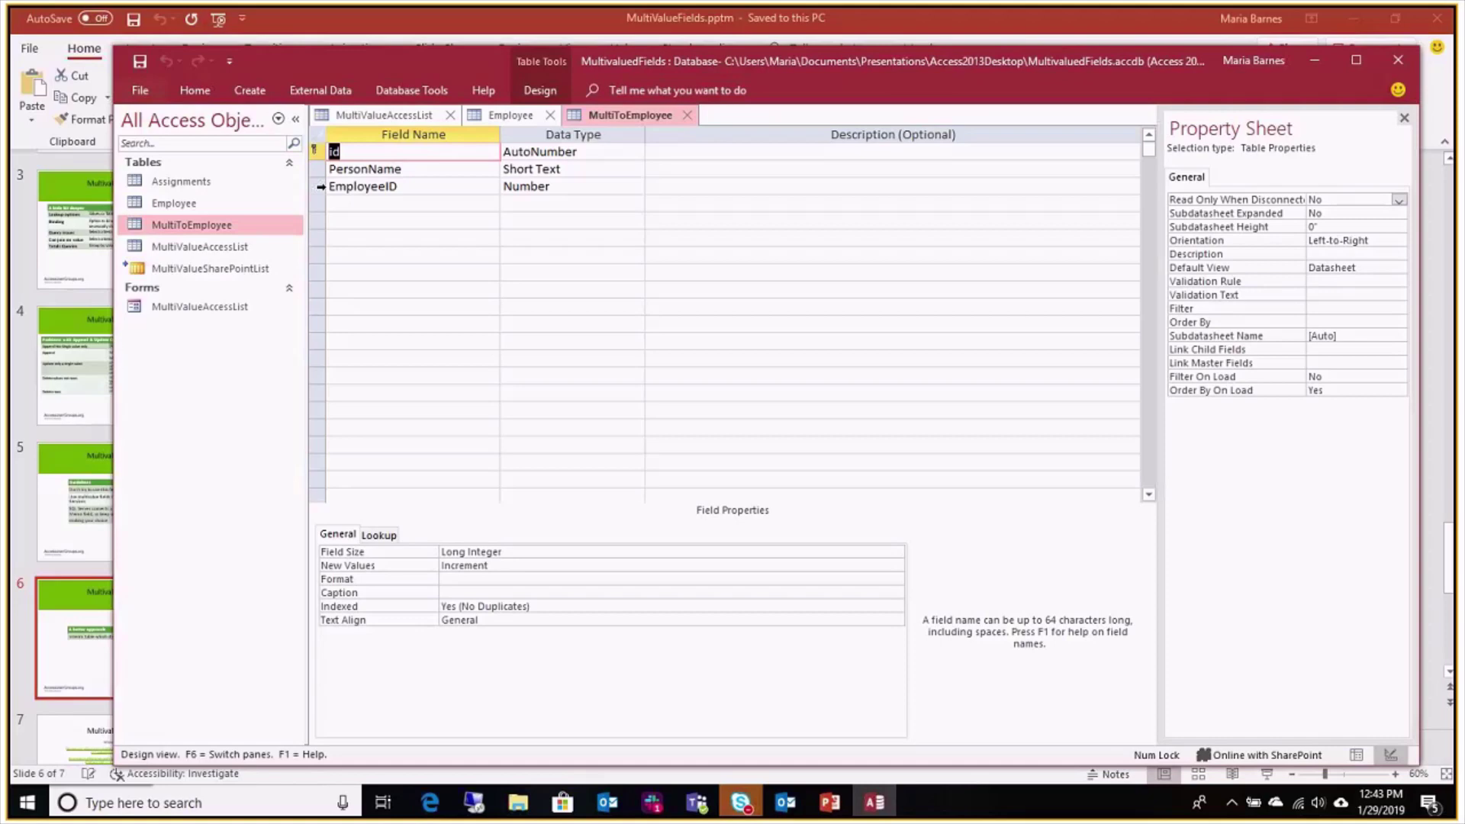
{"action": "left_click", "coordinate": [320, 186]}
{"action": "left_click", "coordinate": [562, 675]}
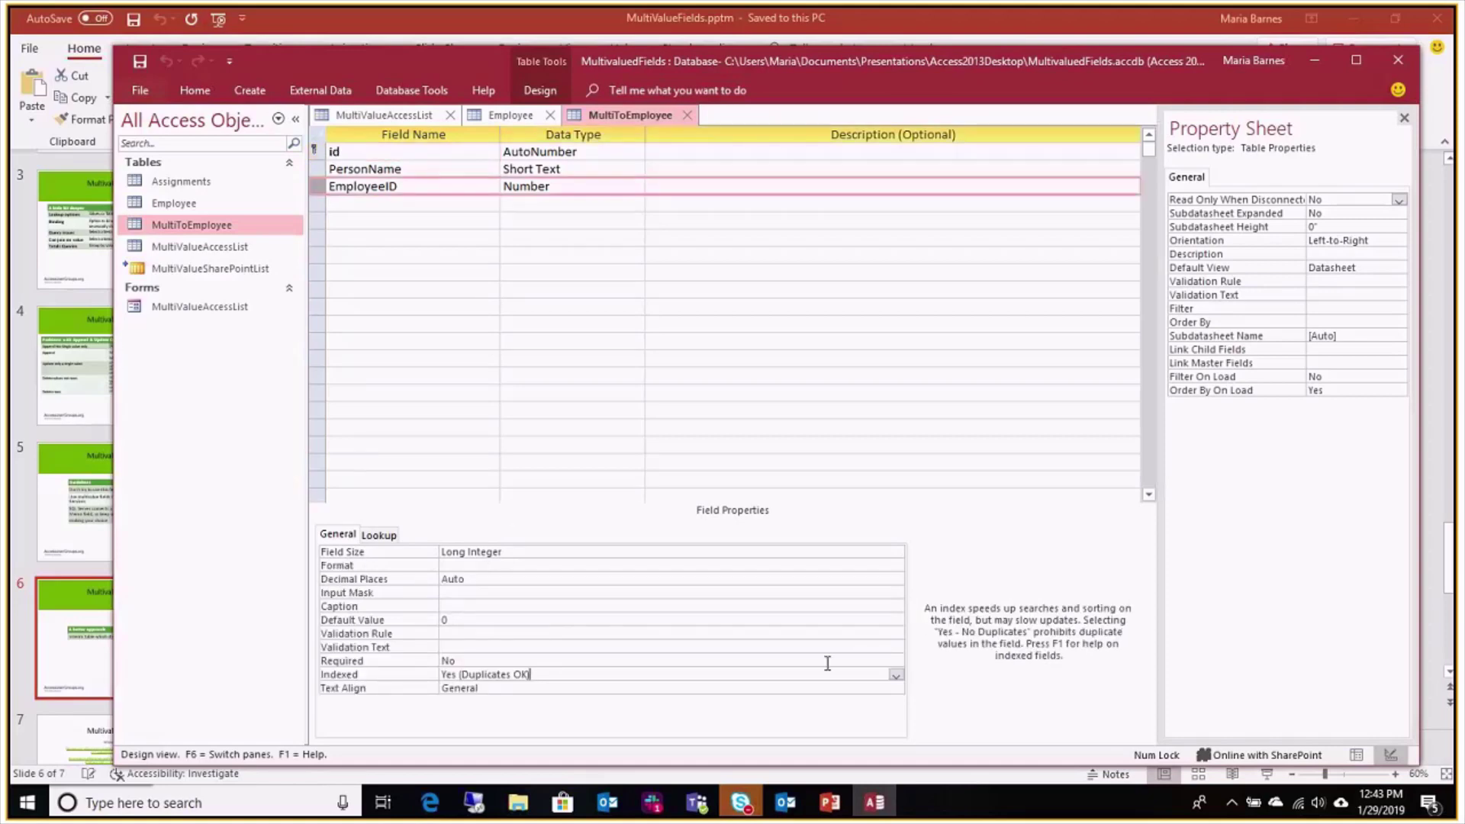
{"action": "left_click", "coordinate": [896, 675]}
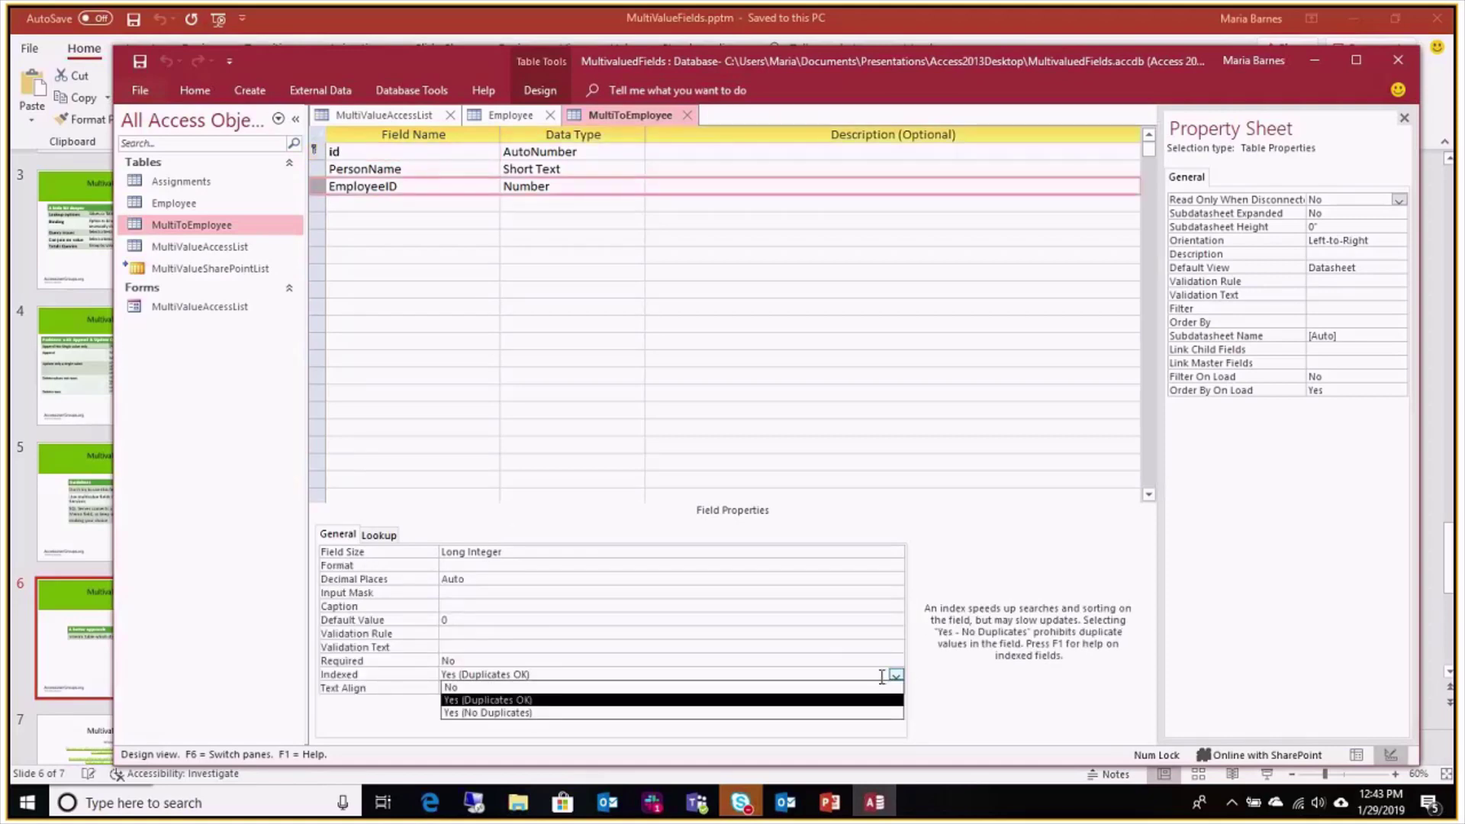
{"action": "left_click", "coordinate": [847, 700]}
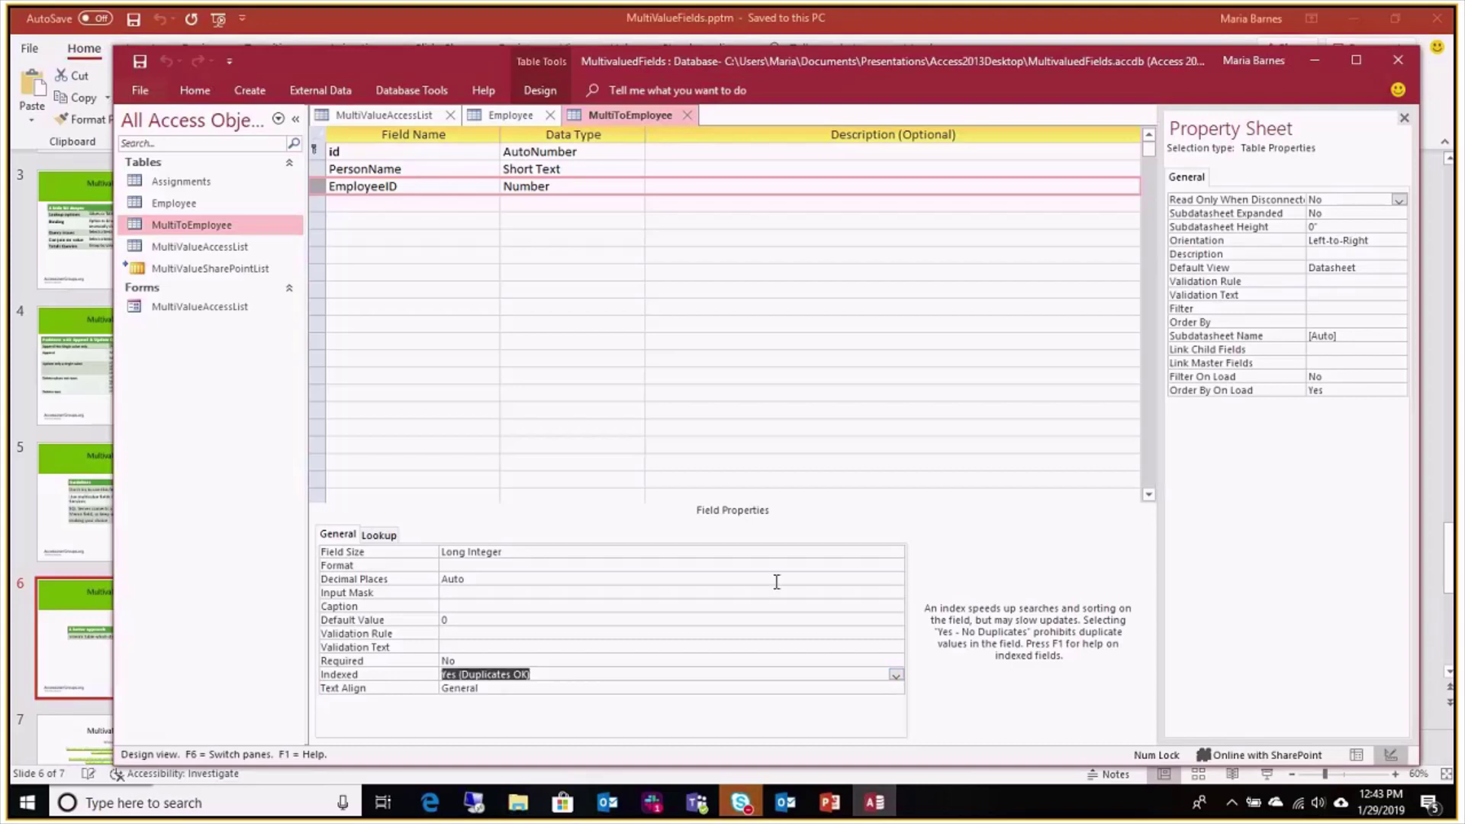
Set the Indexed property of PersonName to Yes (Duplicates OK), and close MultiToEmployee with the design changes saved
{"action": "left_click", "coordinate": [392, 169]}
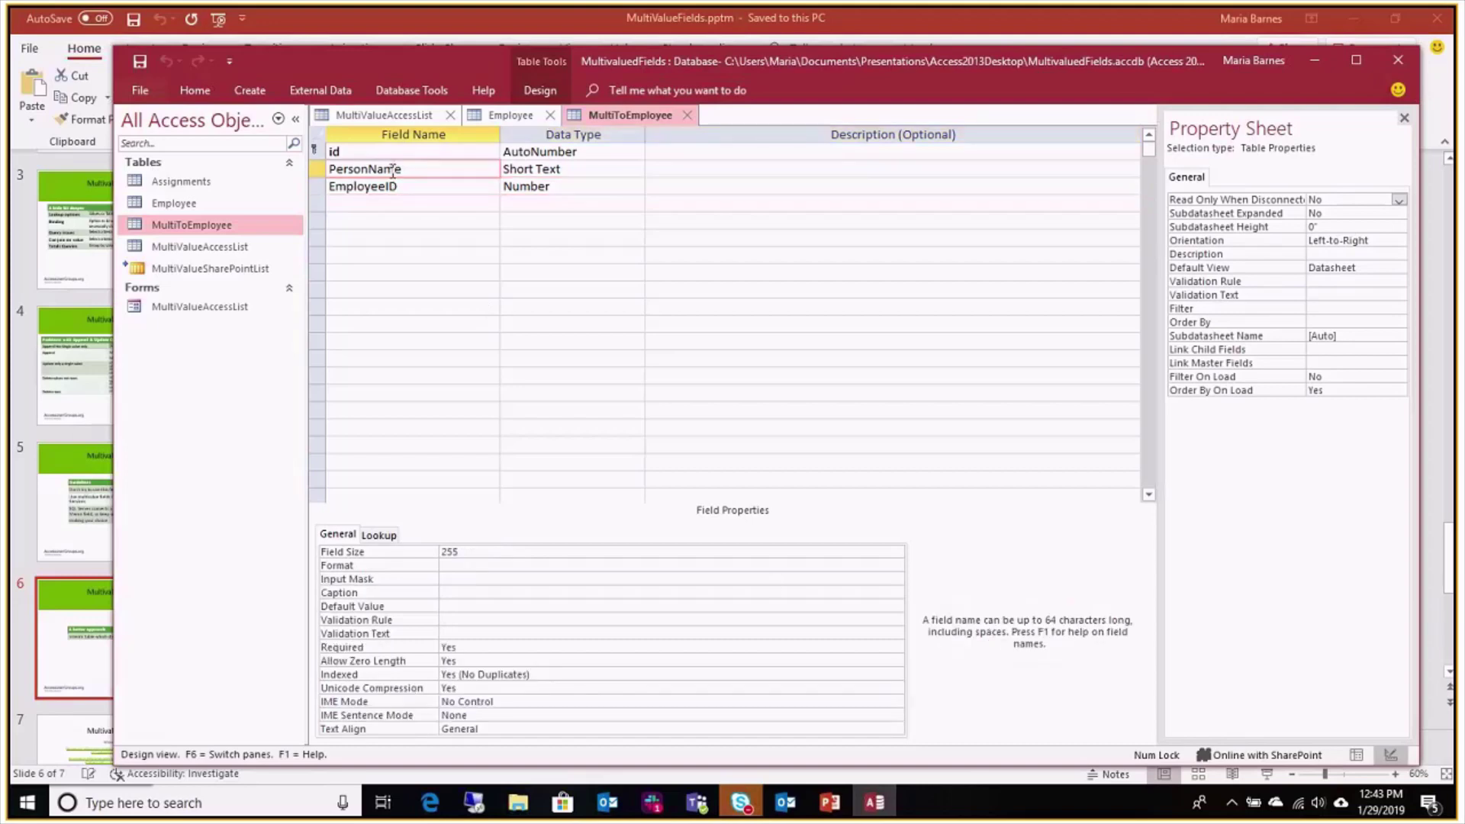
{"action": "left_click", "coordinate": [534, 676]}
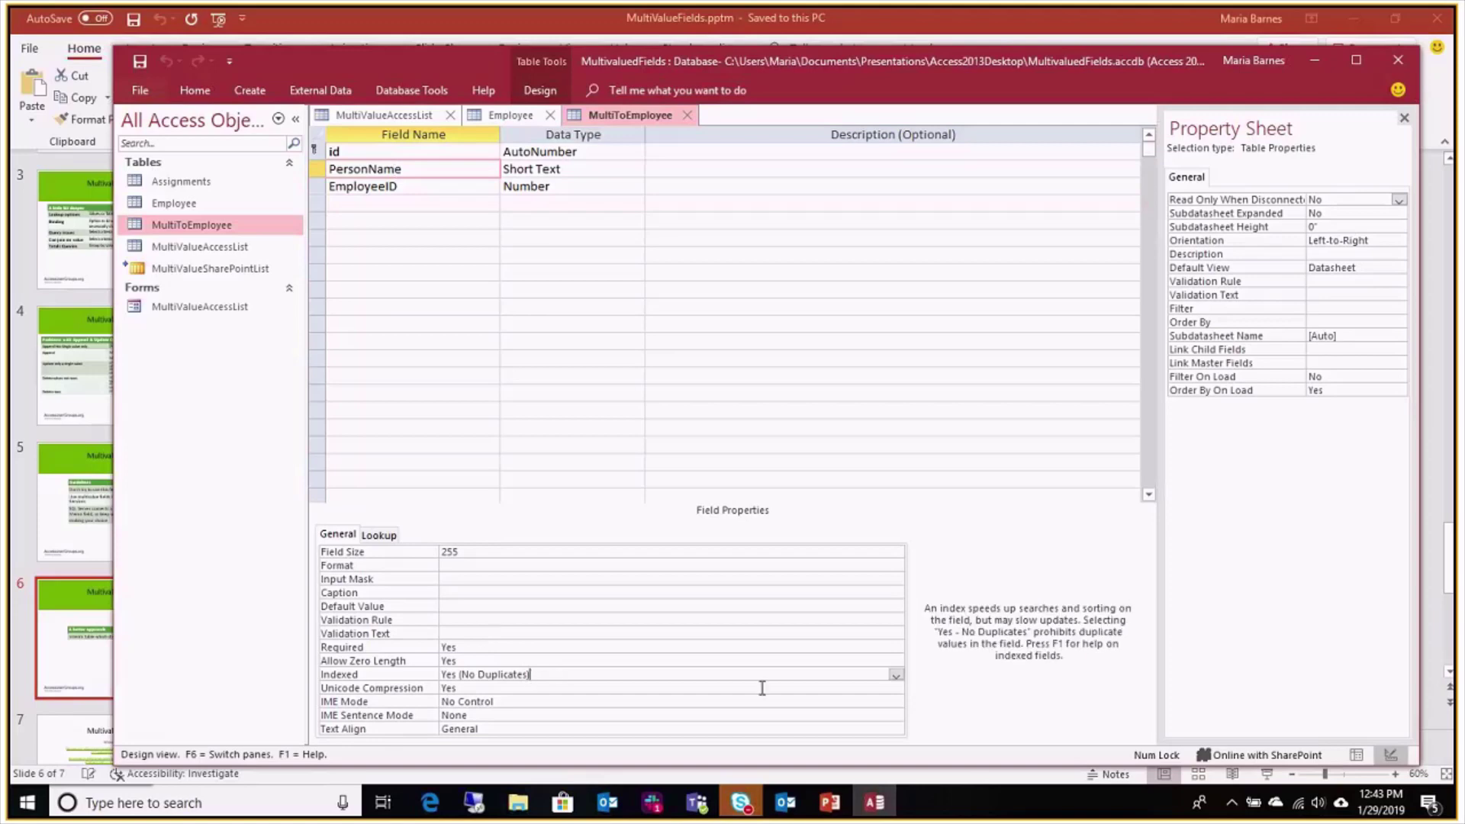
{"action": "left_click", "coordinate": [896, 675]}
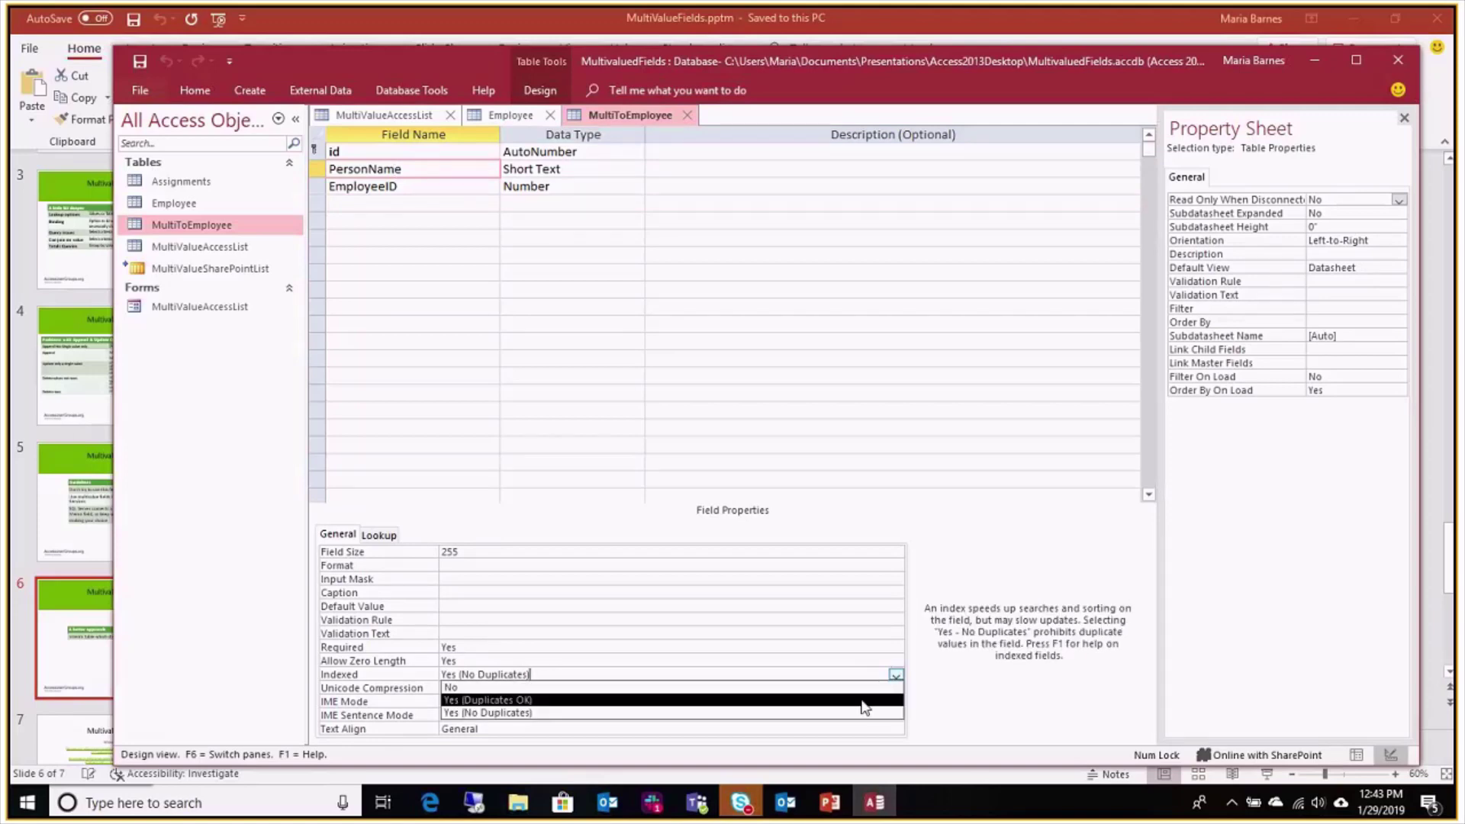
{"action": "left_click", "coordinate": [866, 702]}
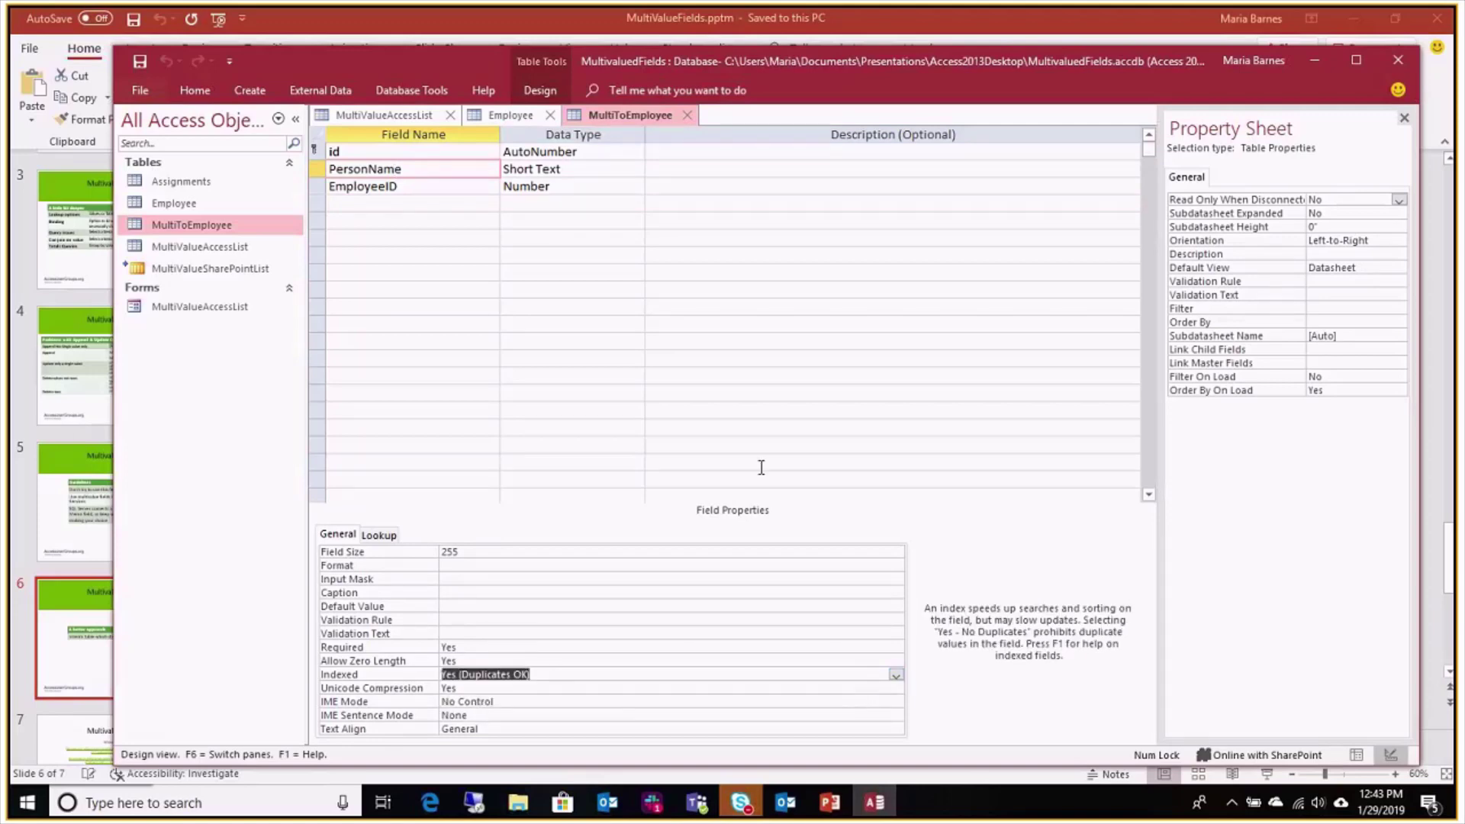
{"action": "left_click", "coordinate": [430, 211]}
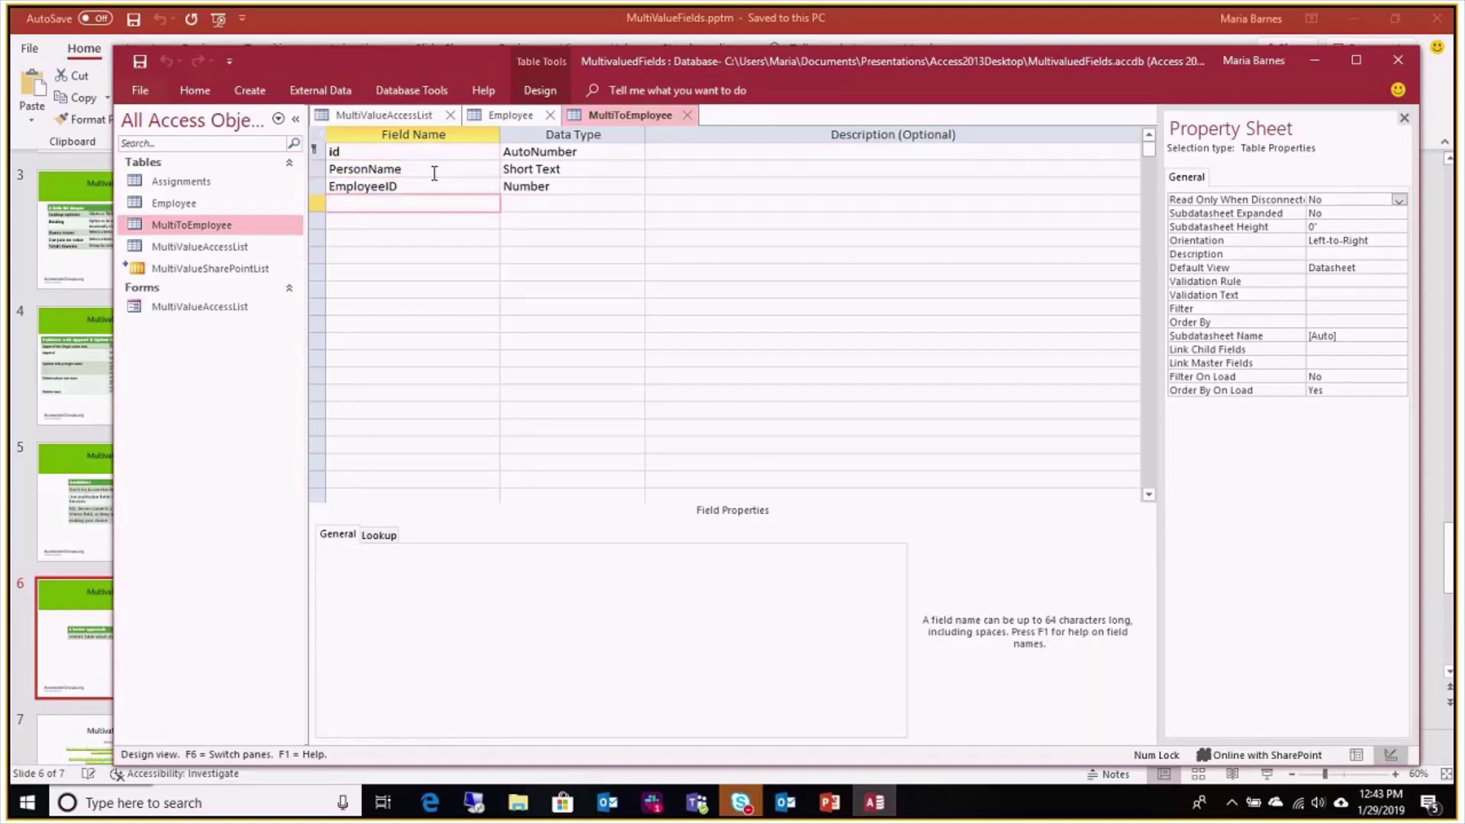
{"action": "left_click", "coordinate": [432, 186]}
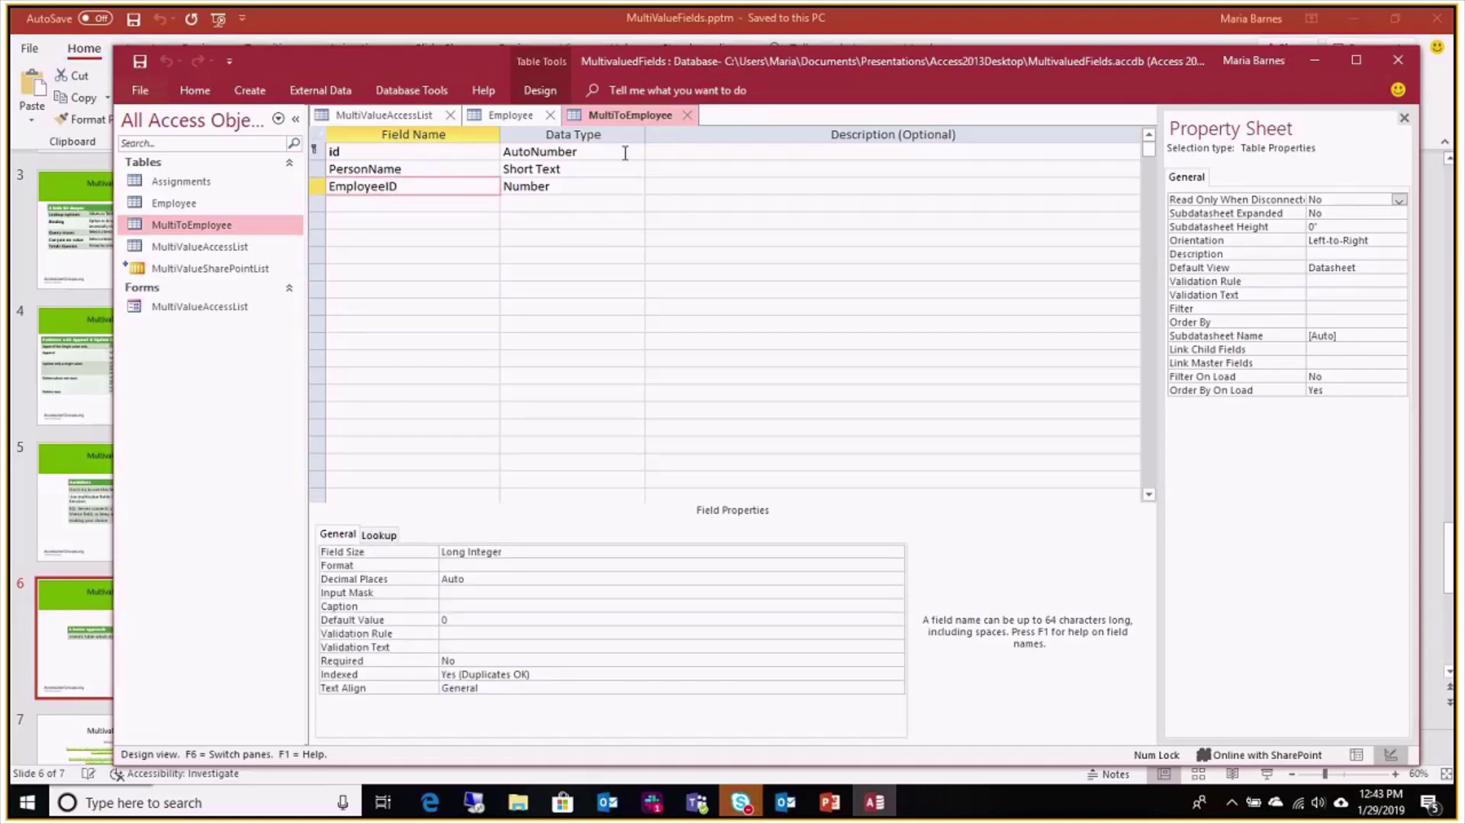
{"action": "left_click", "coordinate": [687, 115]}
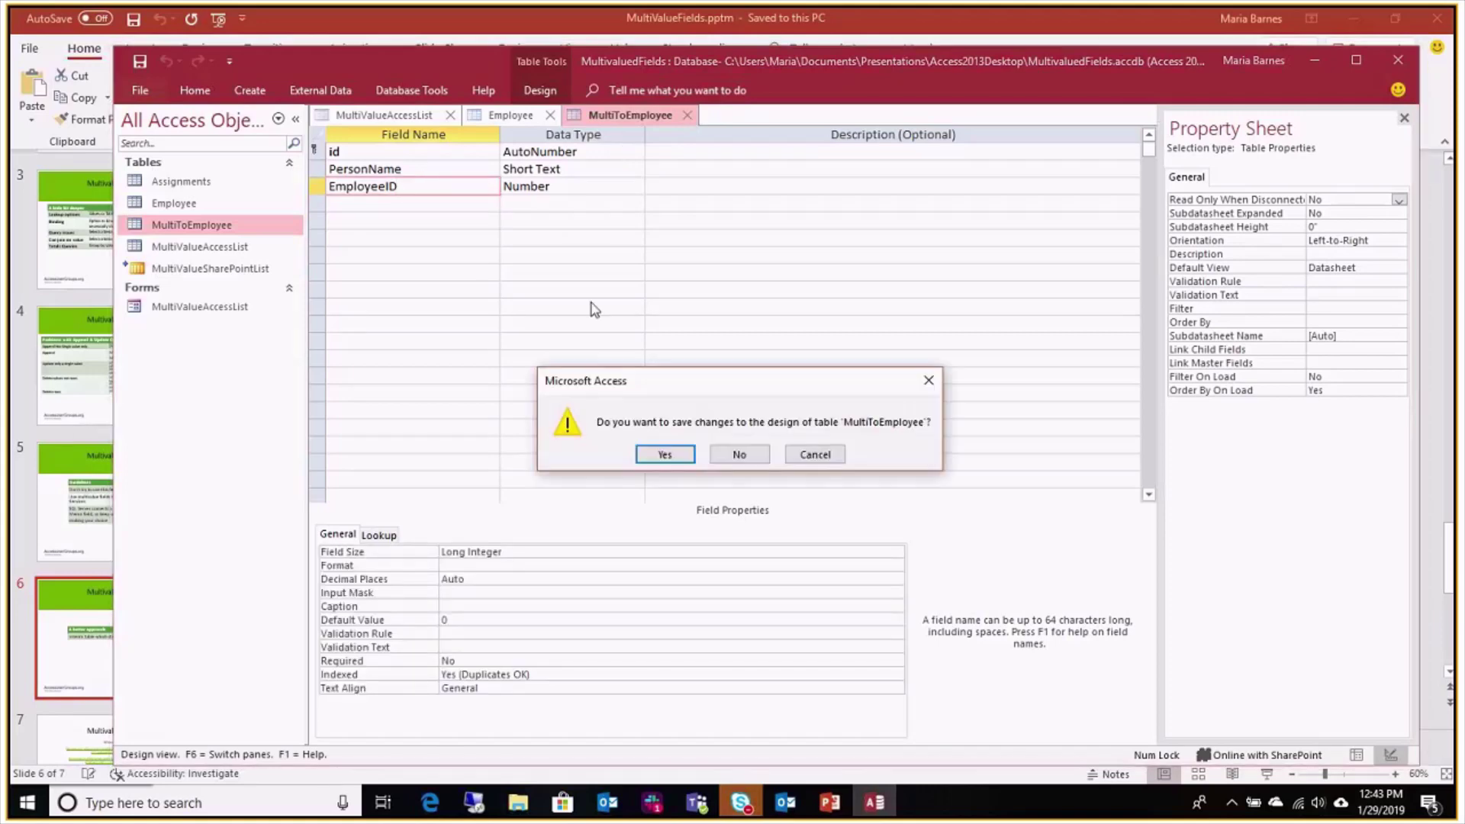
{"action": "left_click", "coordinate": [664, 454]}
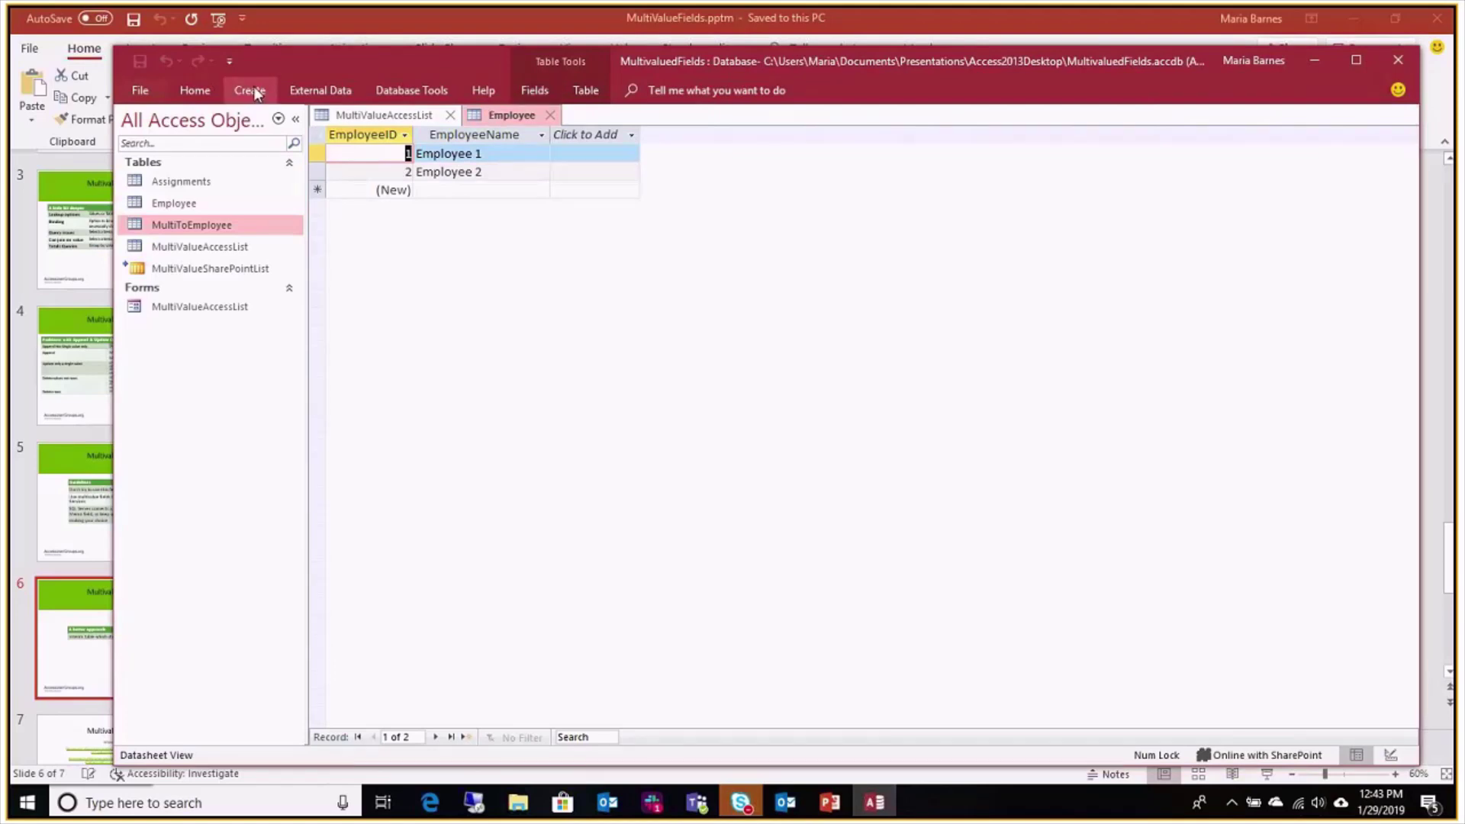
Reopen the MultiToEmployee table and add a record with PersonName Person 3 and EmployeeID 2
{"action": "left_click", "coordinate": [199, 227]}
{"action": "double_click", "coordinate": [200, 227]}
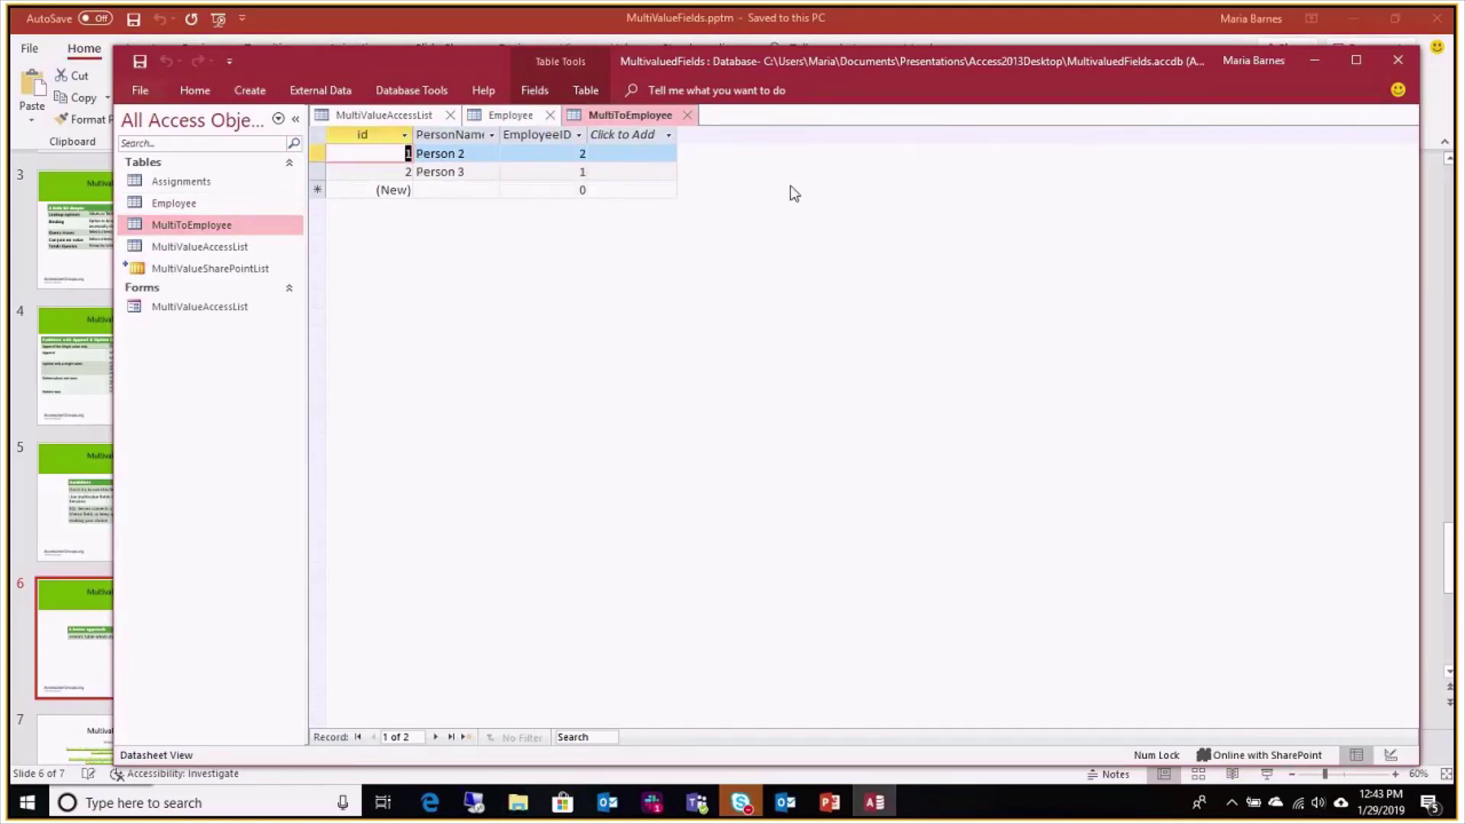
{"action": "left_click", "coordinate": [482, 189]}
{"action": "type", "text": "Person 3"}
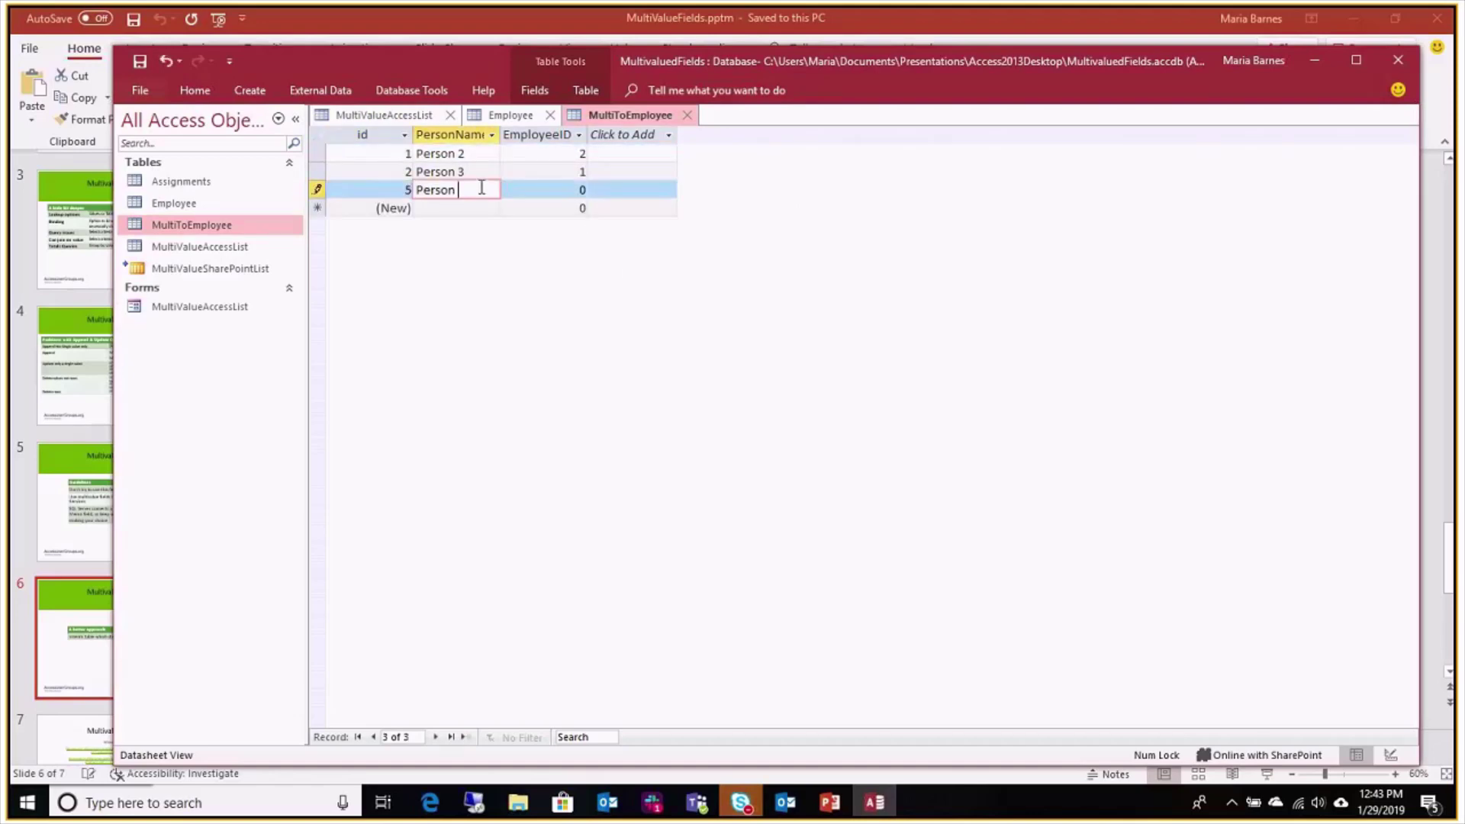
{"action": "key", "text": "Tab"}
{"action": "type", "text": "2"}
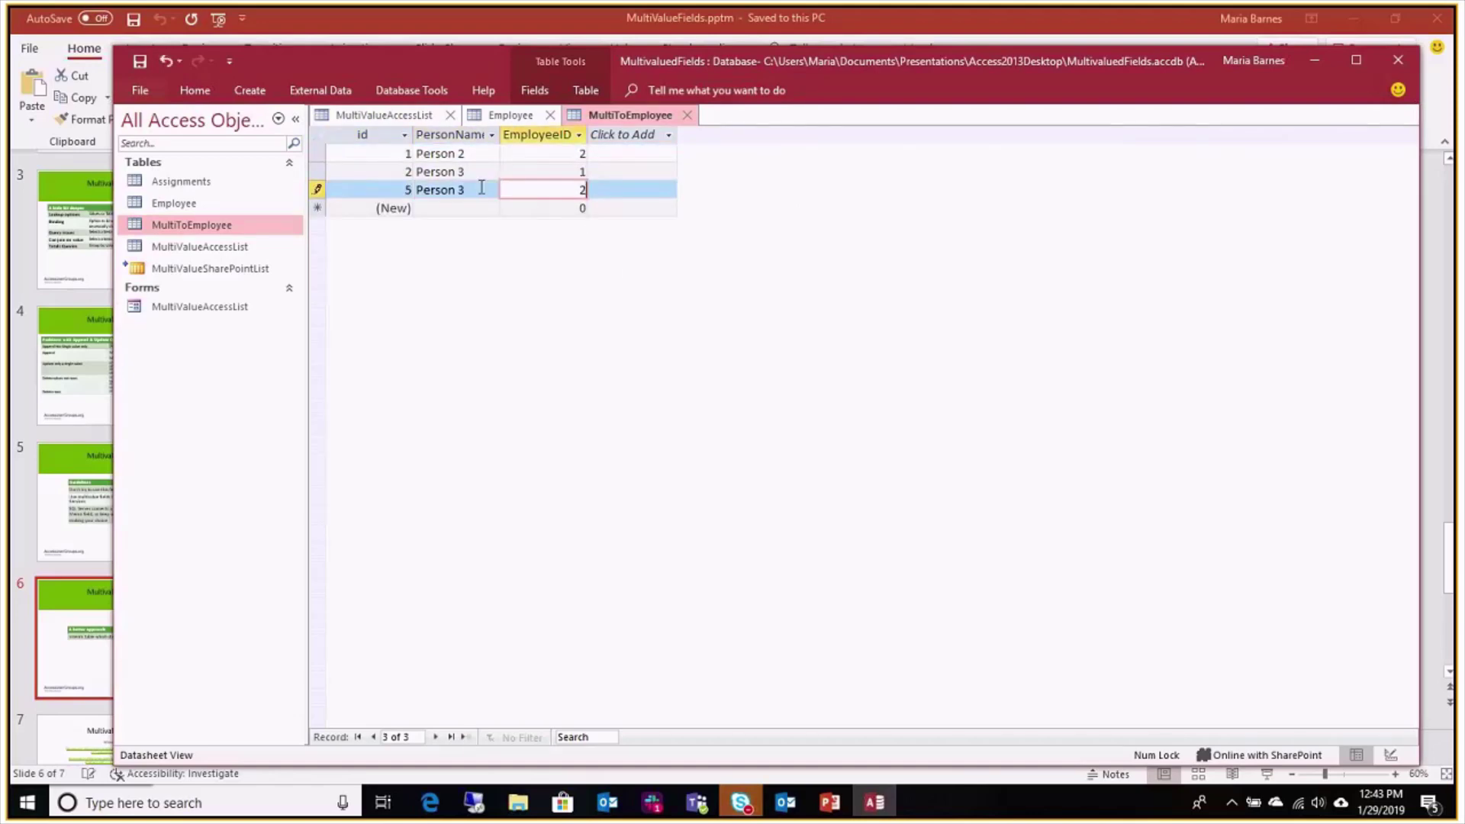
{"action": "left_click", "coordinate": [450, 213]}
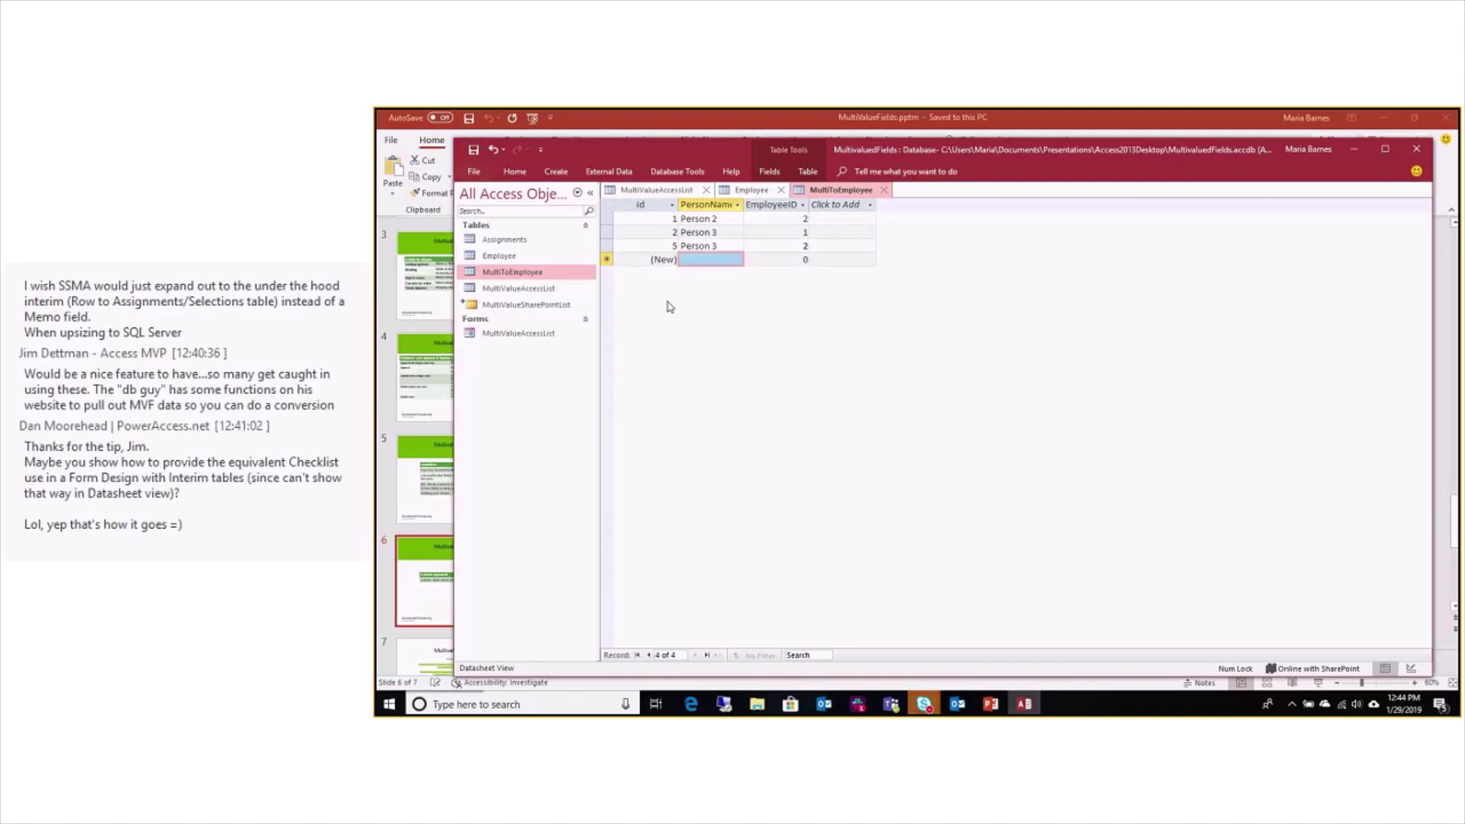
Examine Person 3's MultiValuedColumn and AssignedTo choices in the MultiValueAccessList form, and switch the form to Design View
{"action": "left_click", "coordinate": [532, 336]}
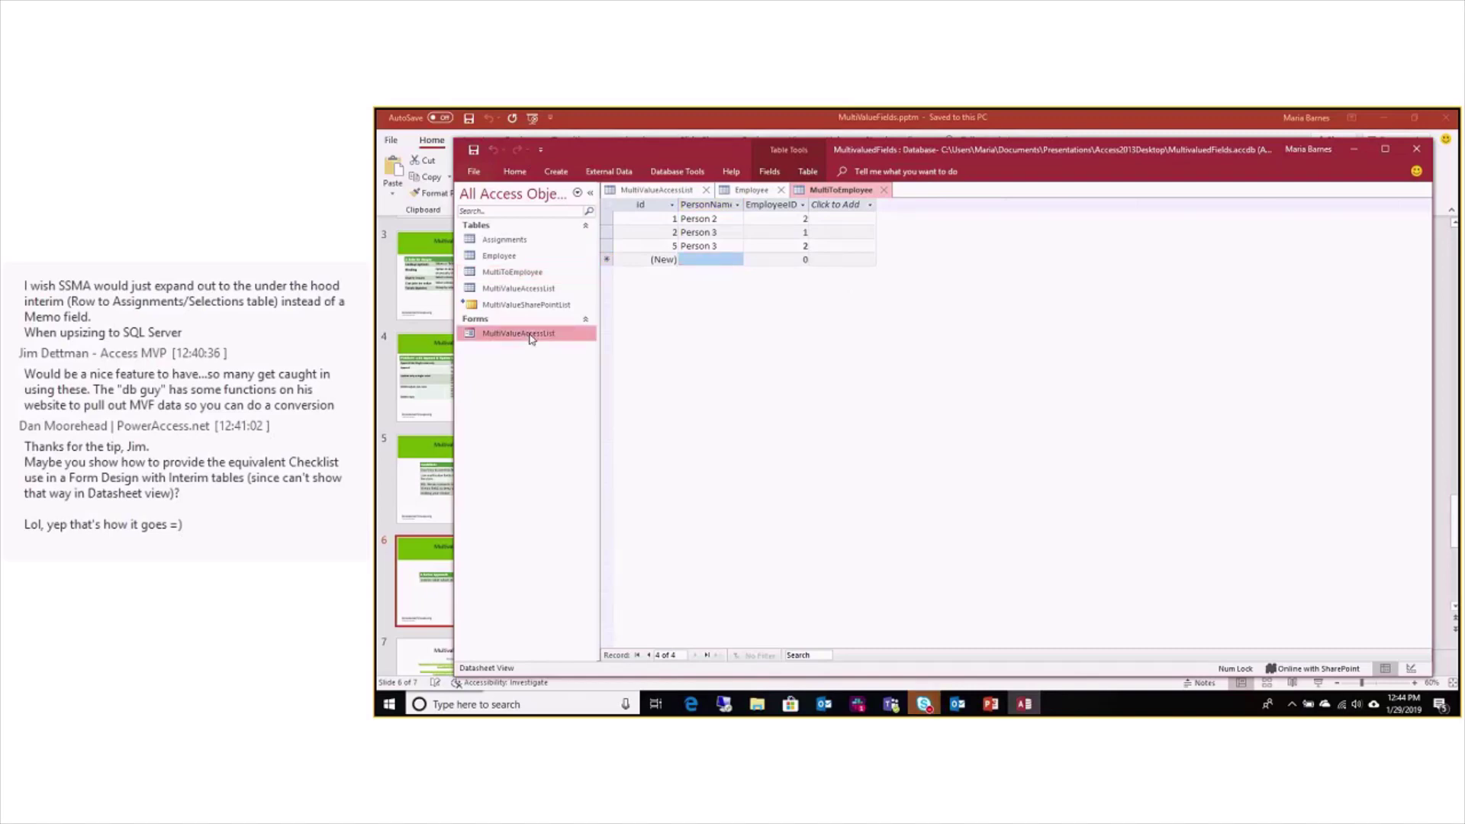
{"action": "double_click", "coordinate": [532, 335]}
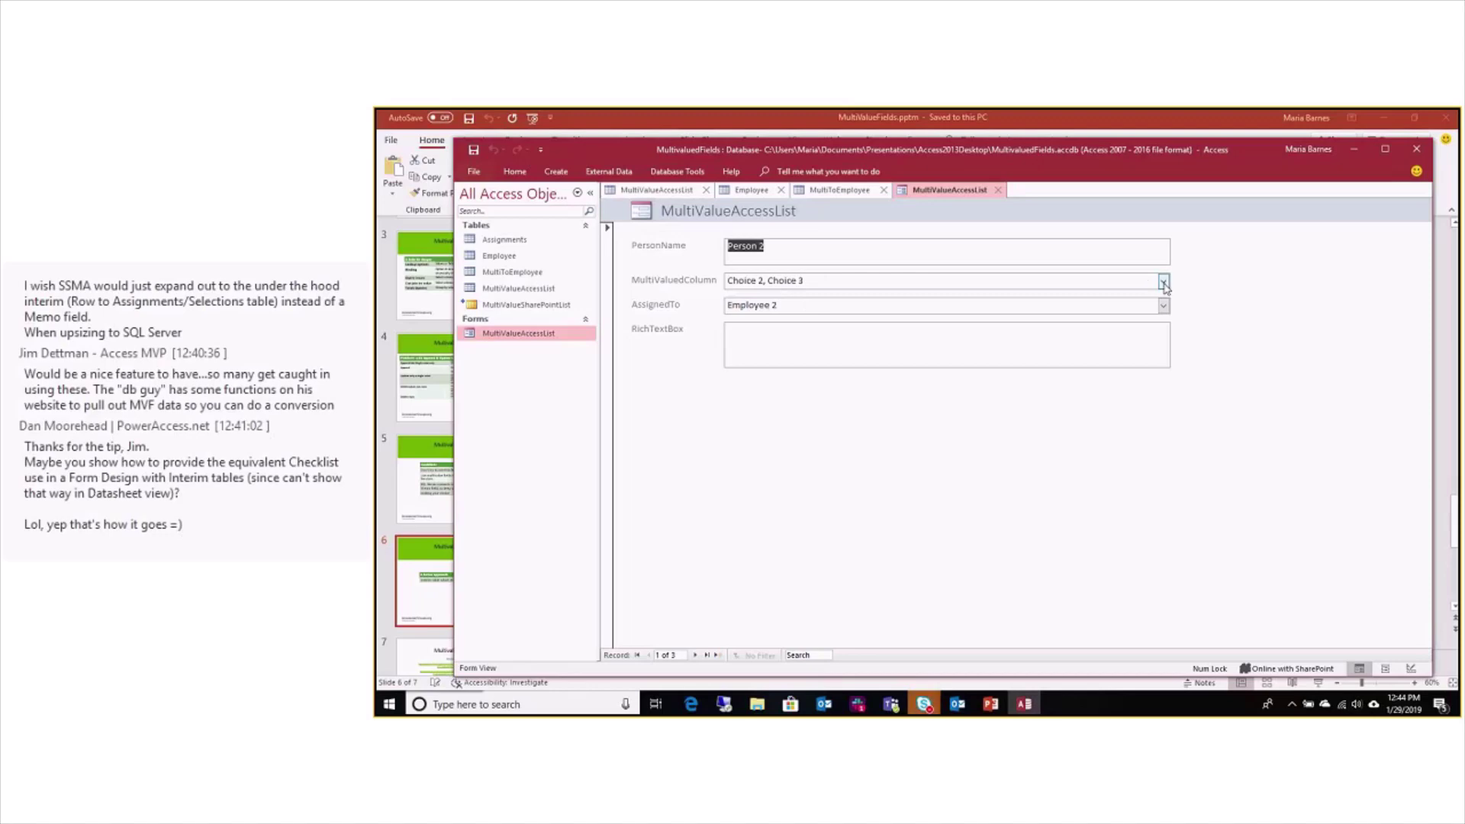
{"action": "left_click", "coordinate": [696, 655]}
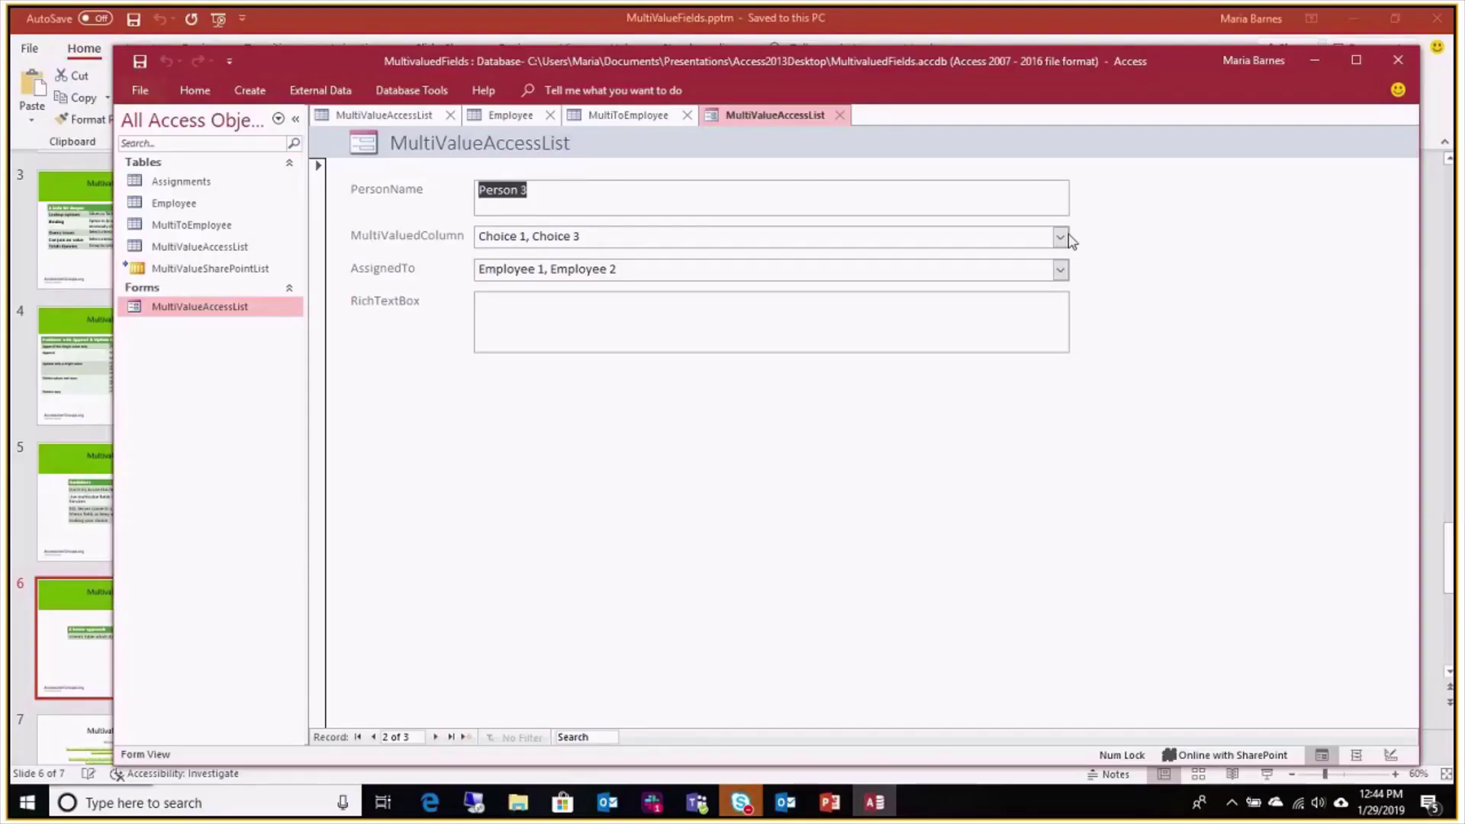
{"action": "left_click", "coordinate": [1163, 284]}
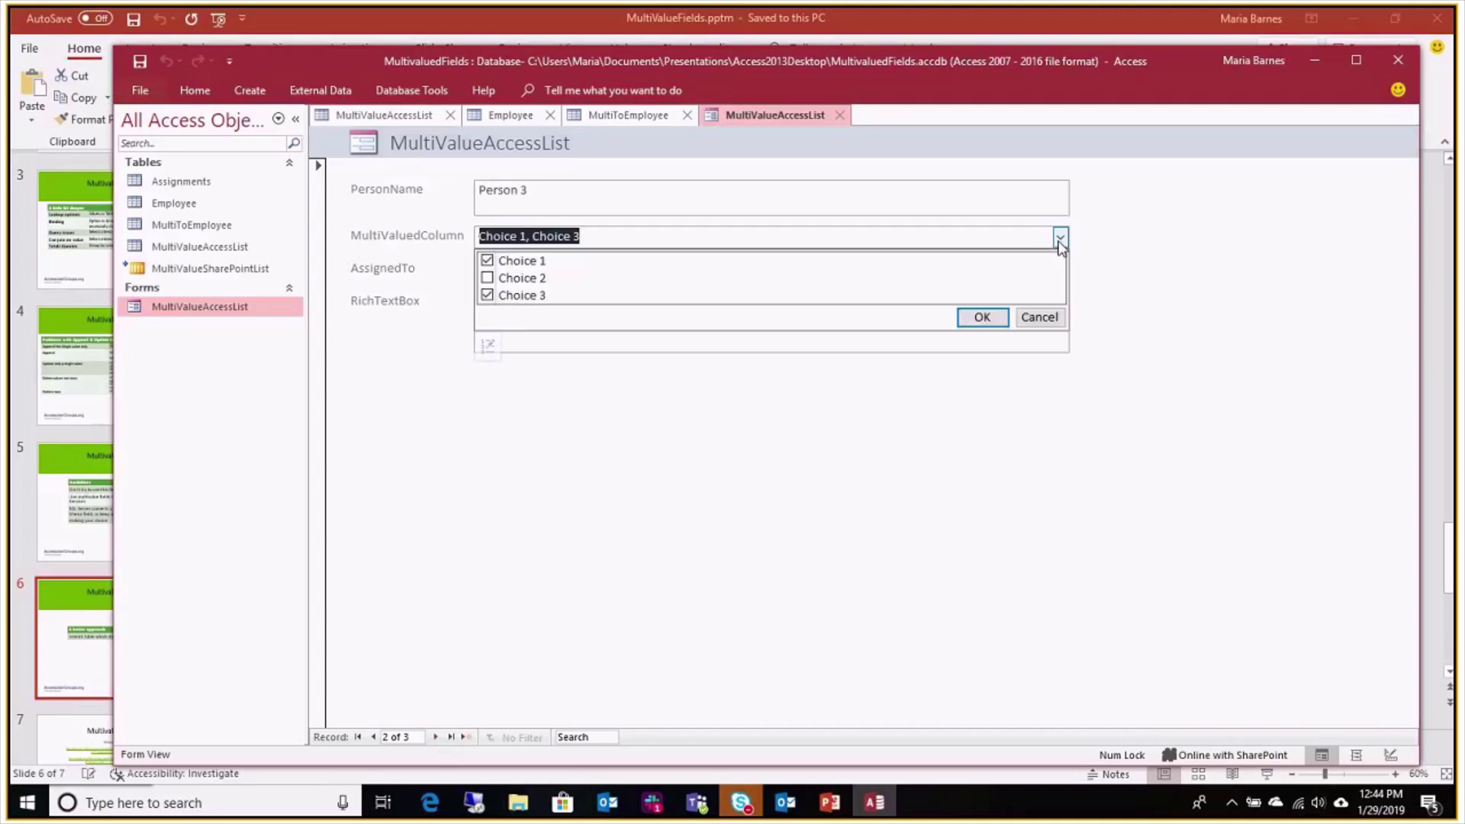
{"action": "left_click", "coordinate": [1087, 260]}
{"action": "left_click", "coordinate": [1061, 270]}
{"action": "left_click", "coordinate": [1061, 272]}
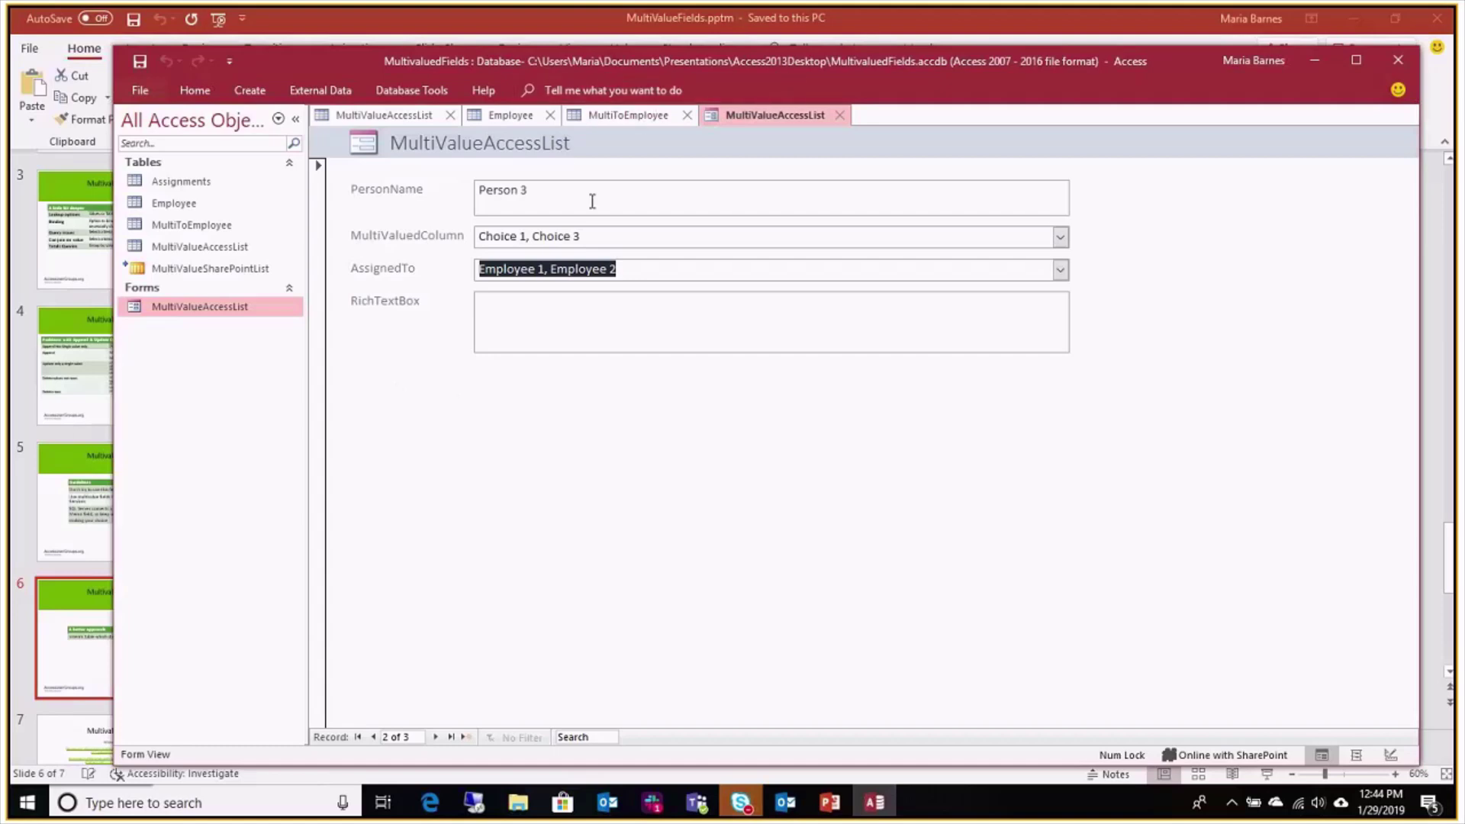
{"action": "left_click", "coordinate": [540, 198]}
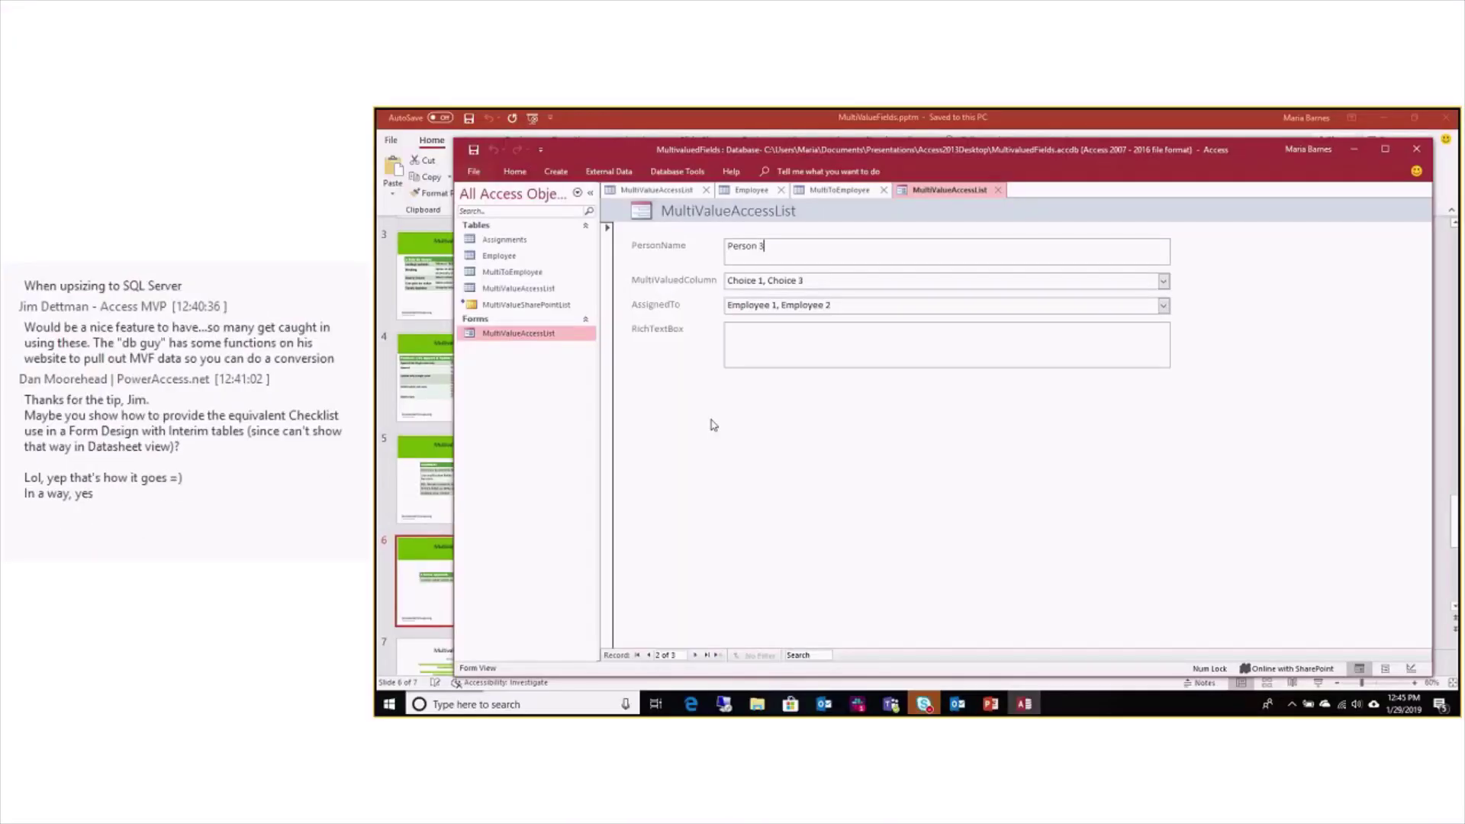
{"action": "right_click", "coordinate": [938, 194]}
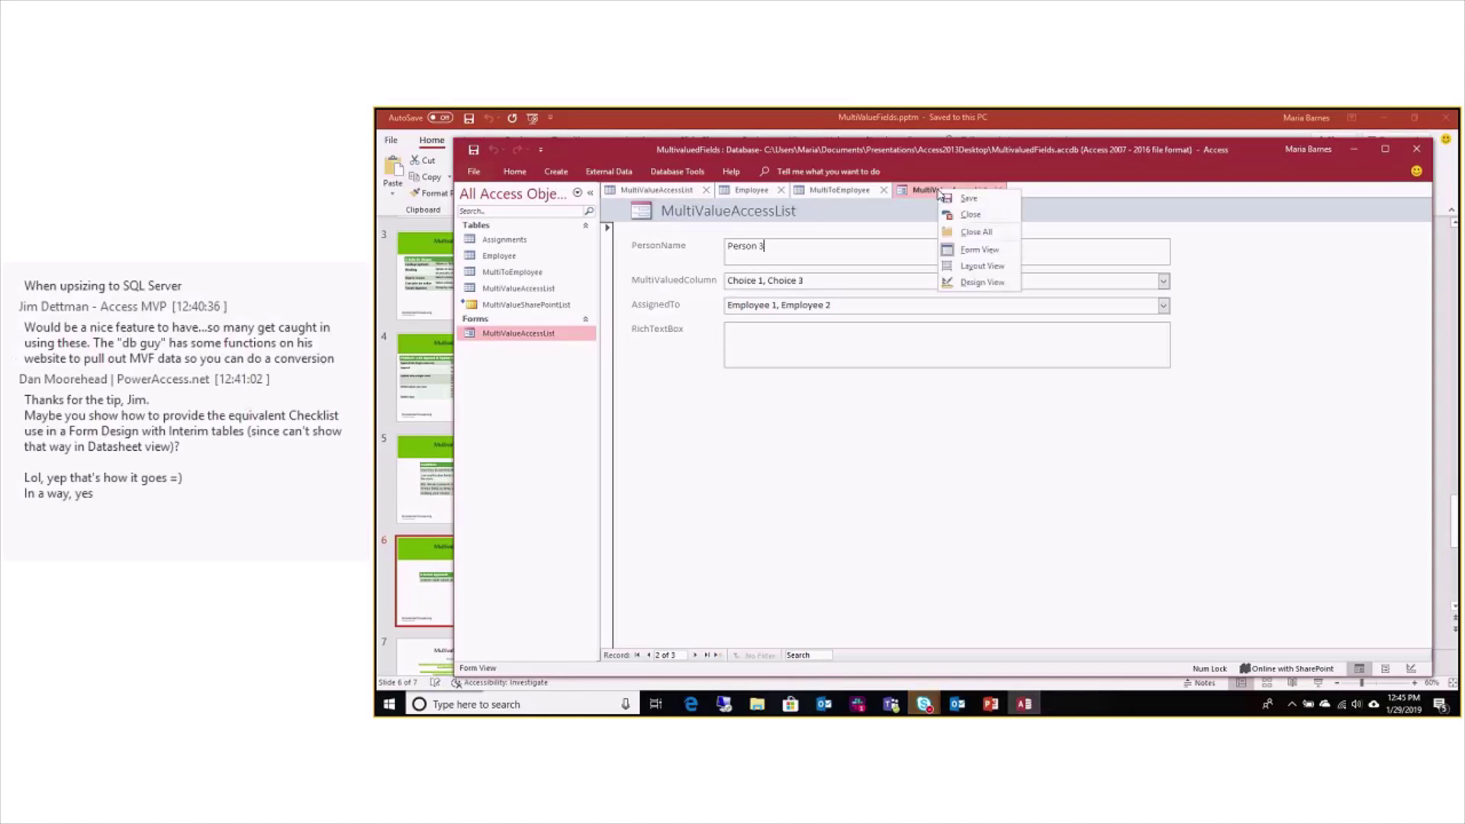
{"action": "left_click", "coordinate": [977, 283]}
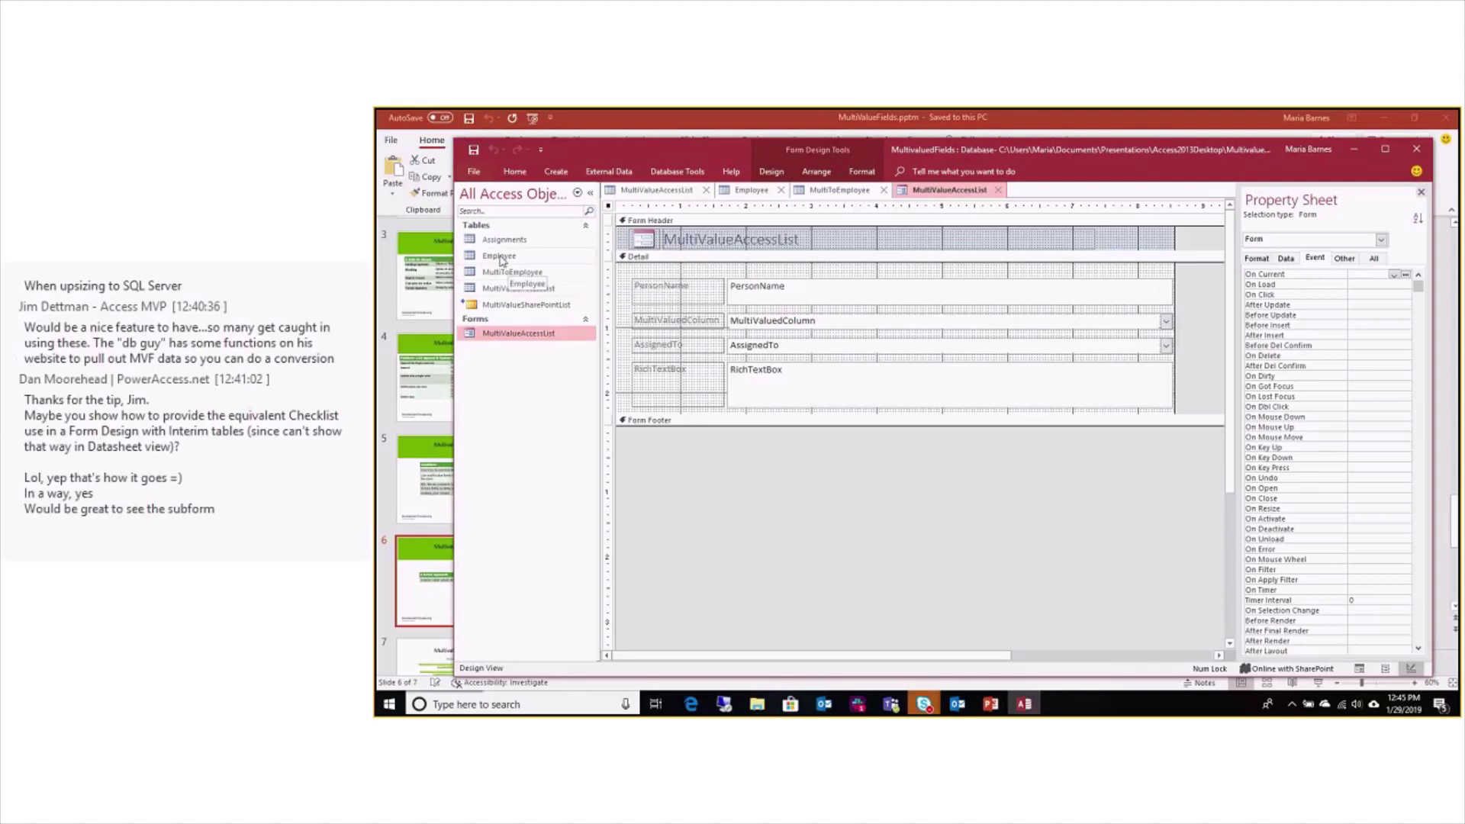
Generate a form from the MultiToEmployee table, discarding the blank form design started first
{"action": "left_click", "coordinate": [533, 274]}
{"action": "left_click", "coordinate": [555, 171]}
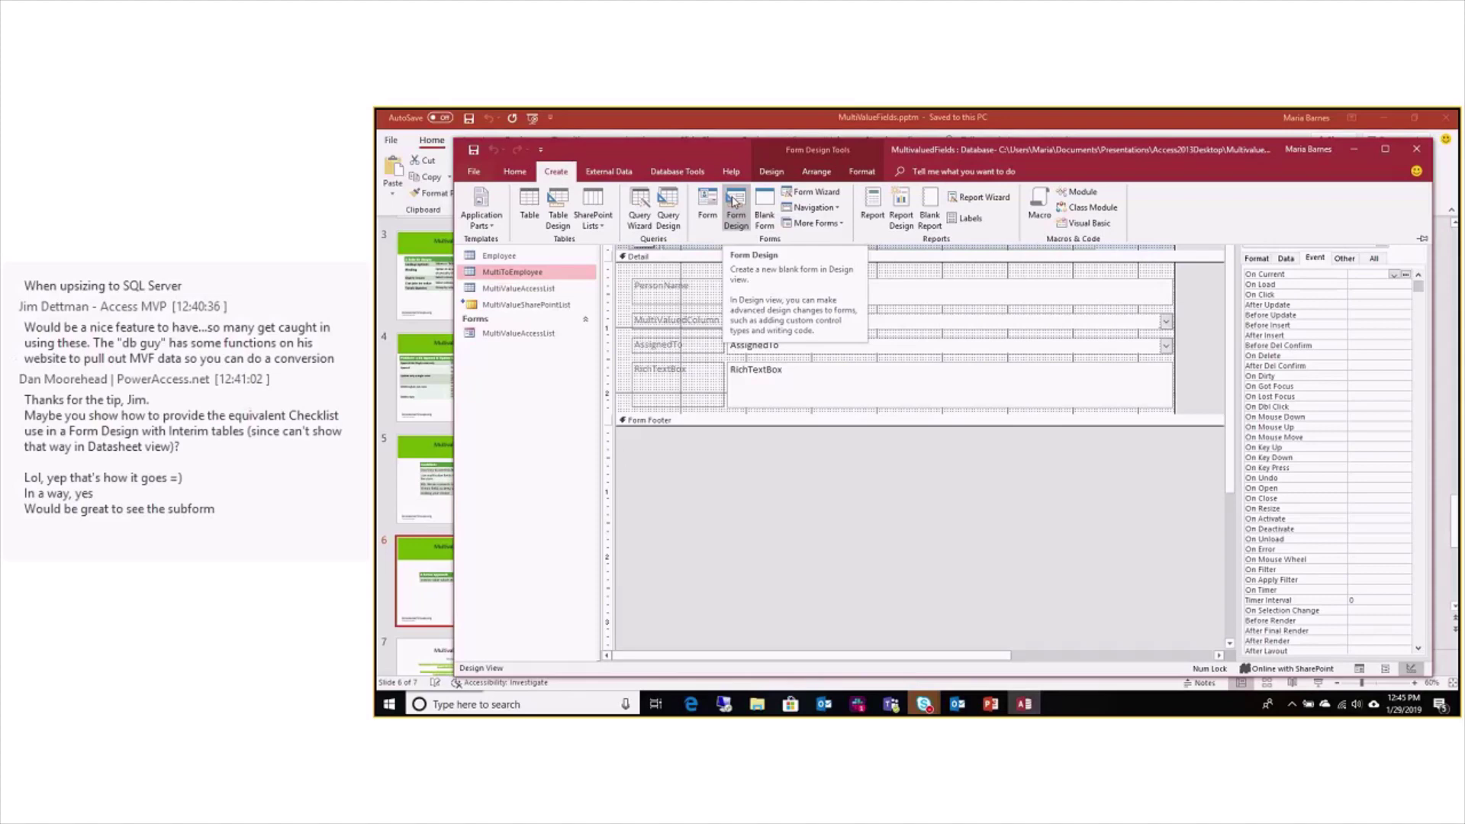
{"action": "left_click", "coordinate": [734, 200]}
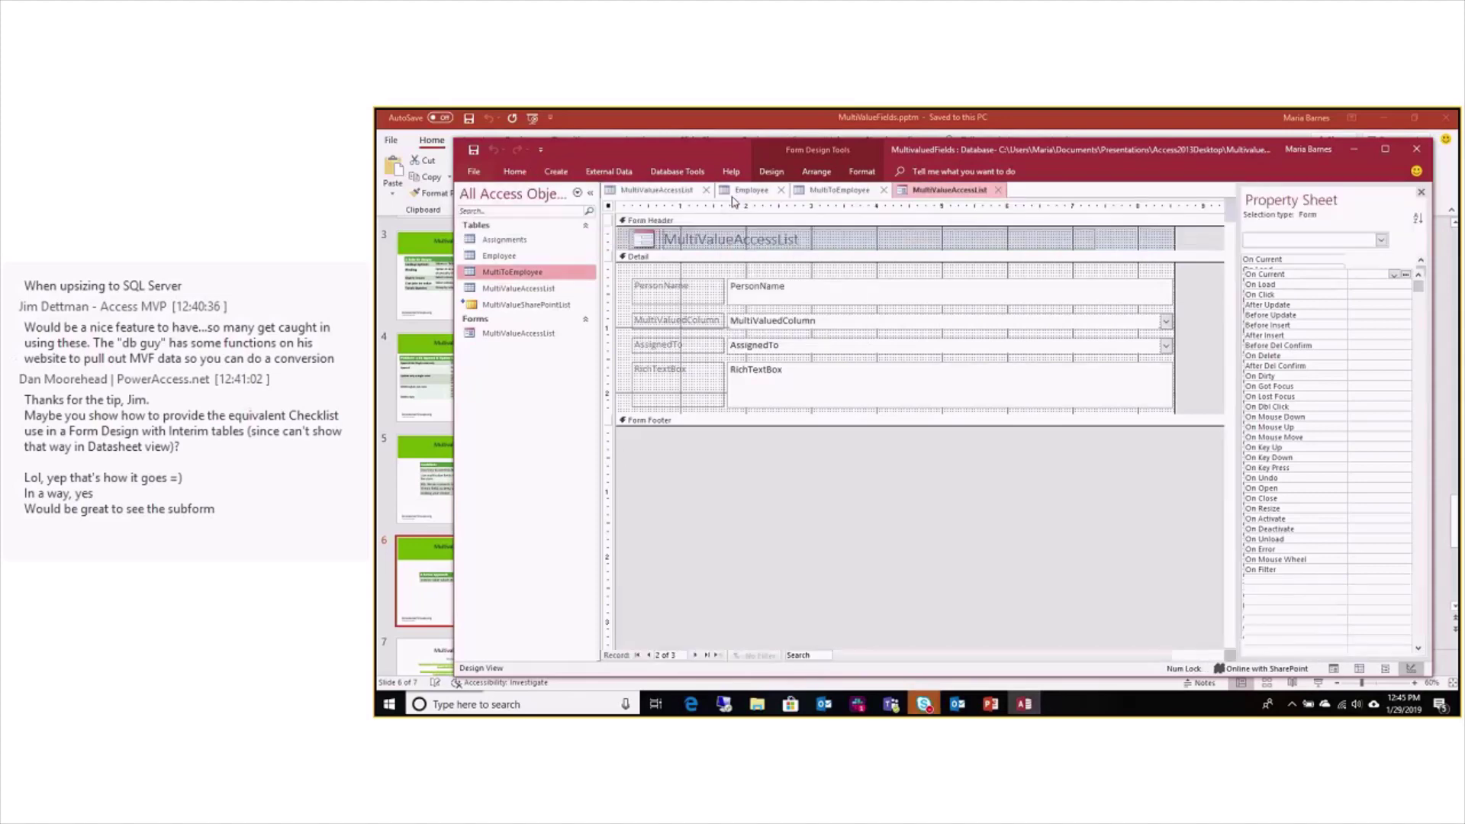
{"action": "left_click", "coordinate": [1062, 191]}
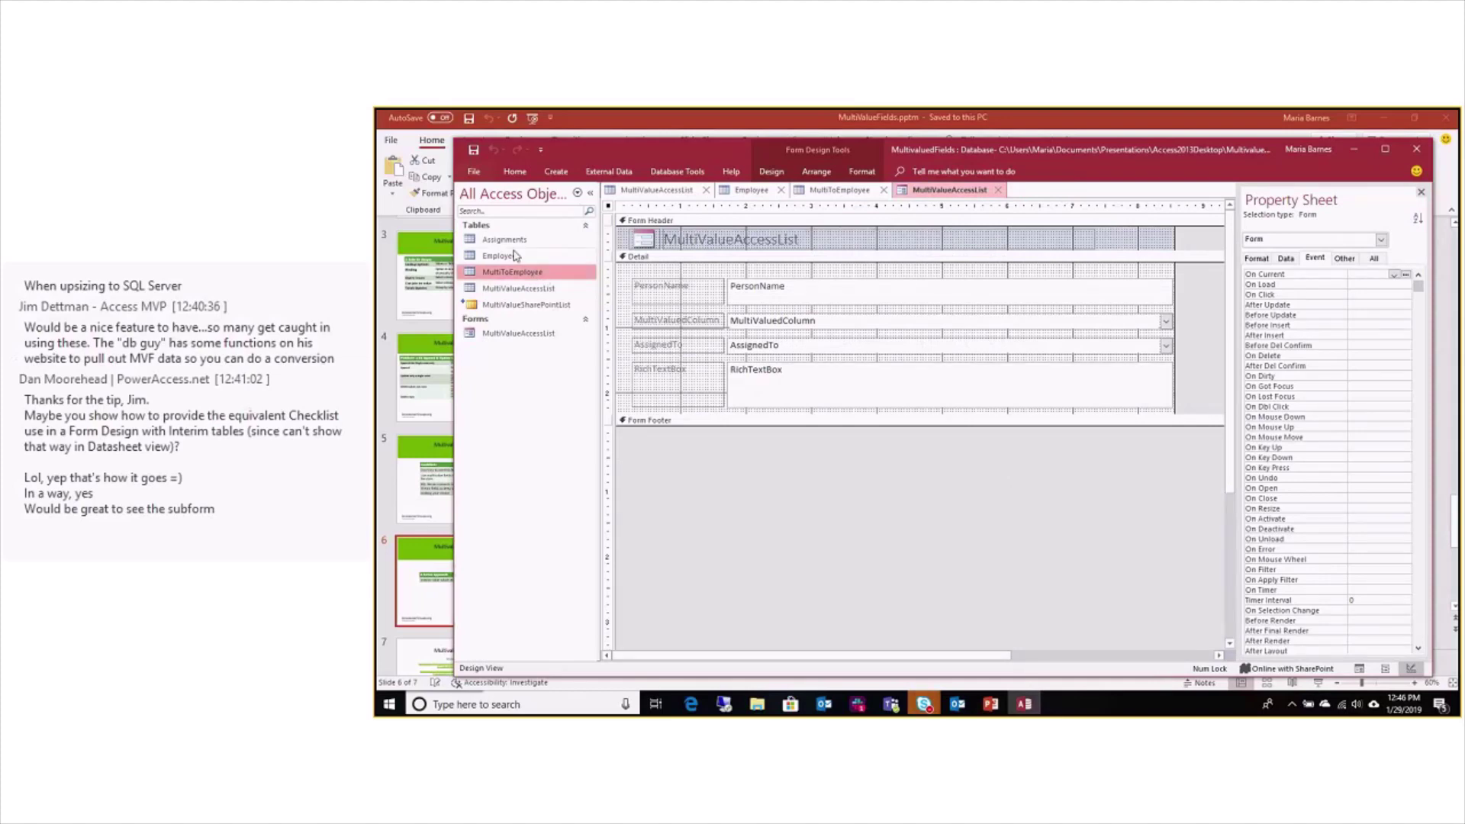
{"action": "left_click", "coordinate": [556, 171]}
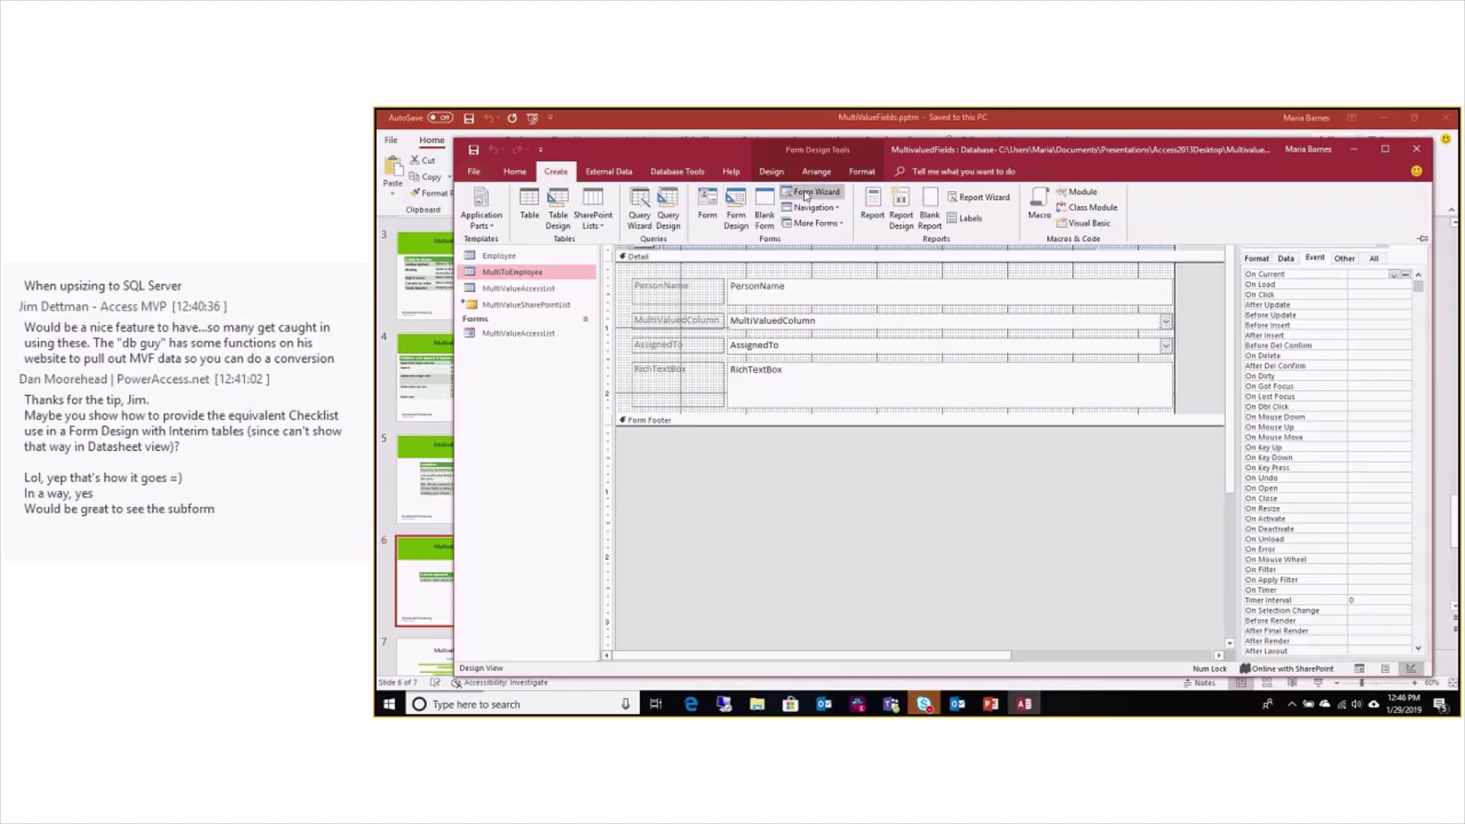
{"action": "left_click", "coordinate": [708, 204]}
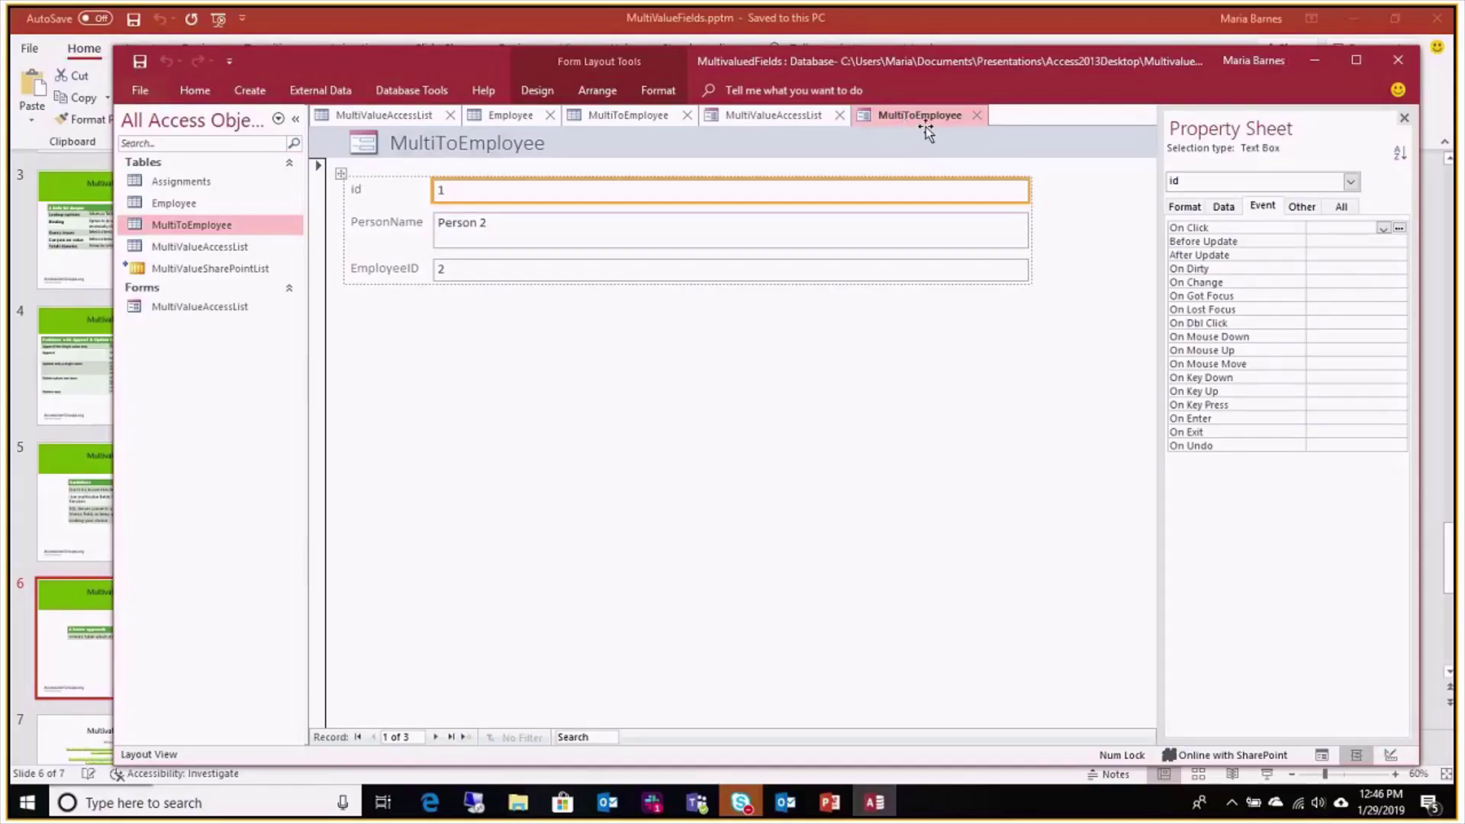
Set the MultiToEmployee form's Default View to Continuous Forms
{"action": "left_click", "coordinate": [1185, 208]}
{"action": "left_click", "coordinate": [1383, 228]}
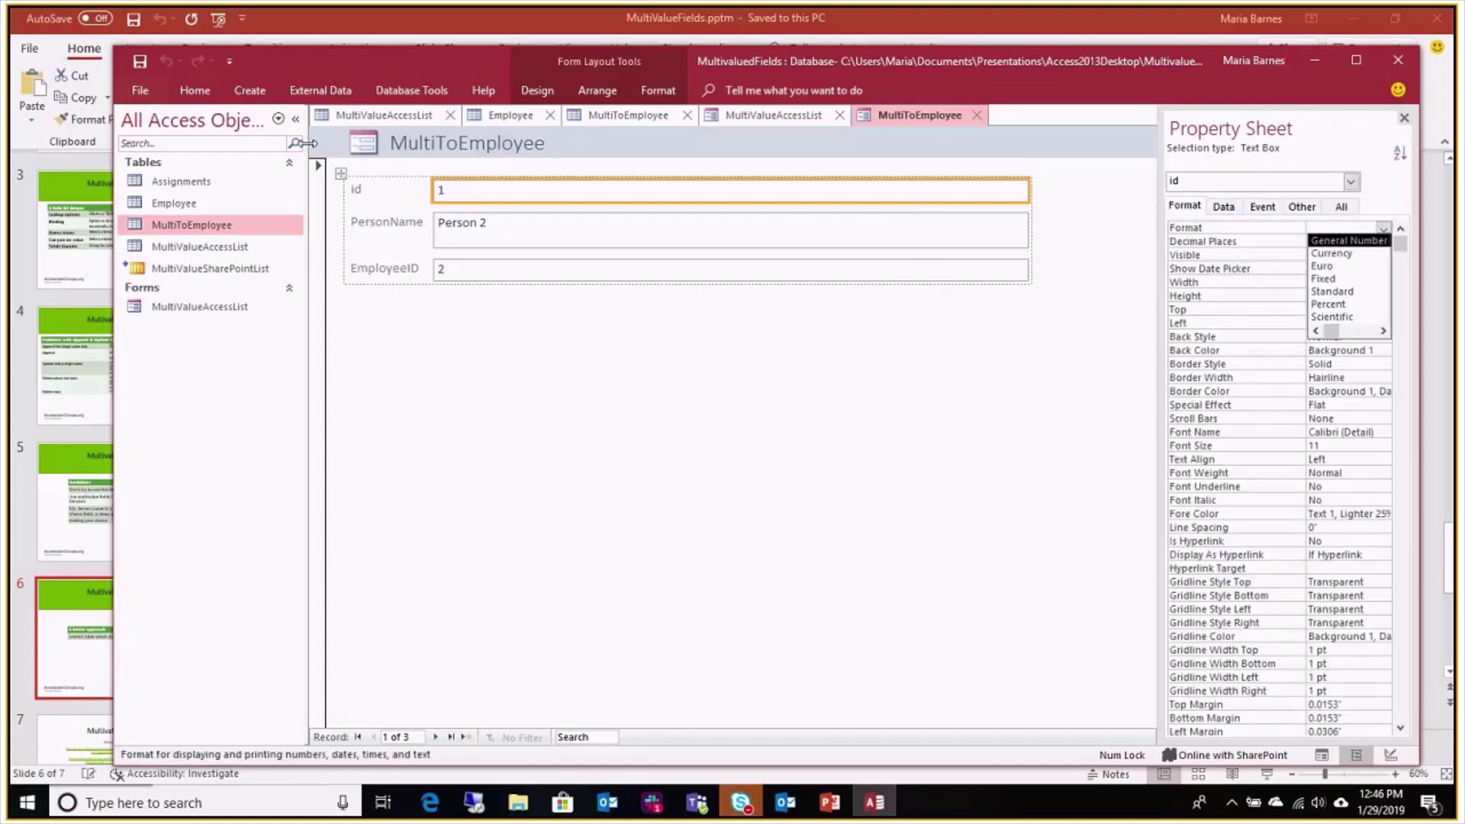
{"action": "left_click", "coordinate": [1352, 181]}
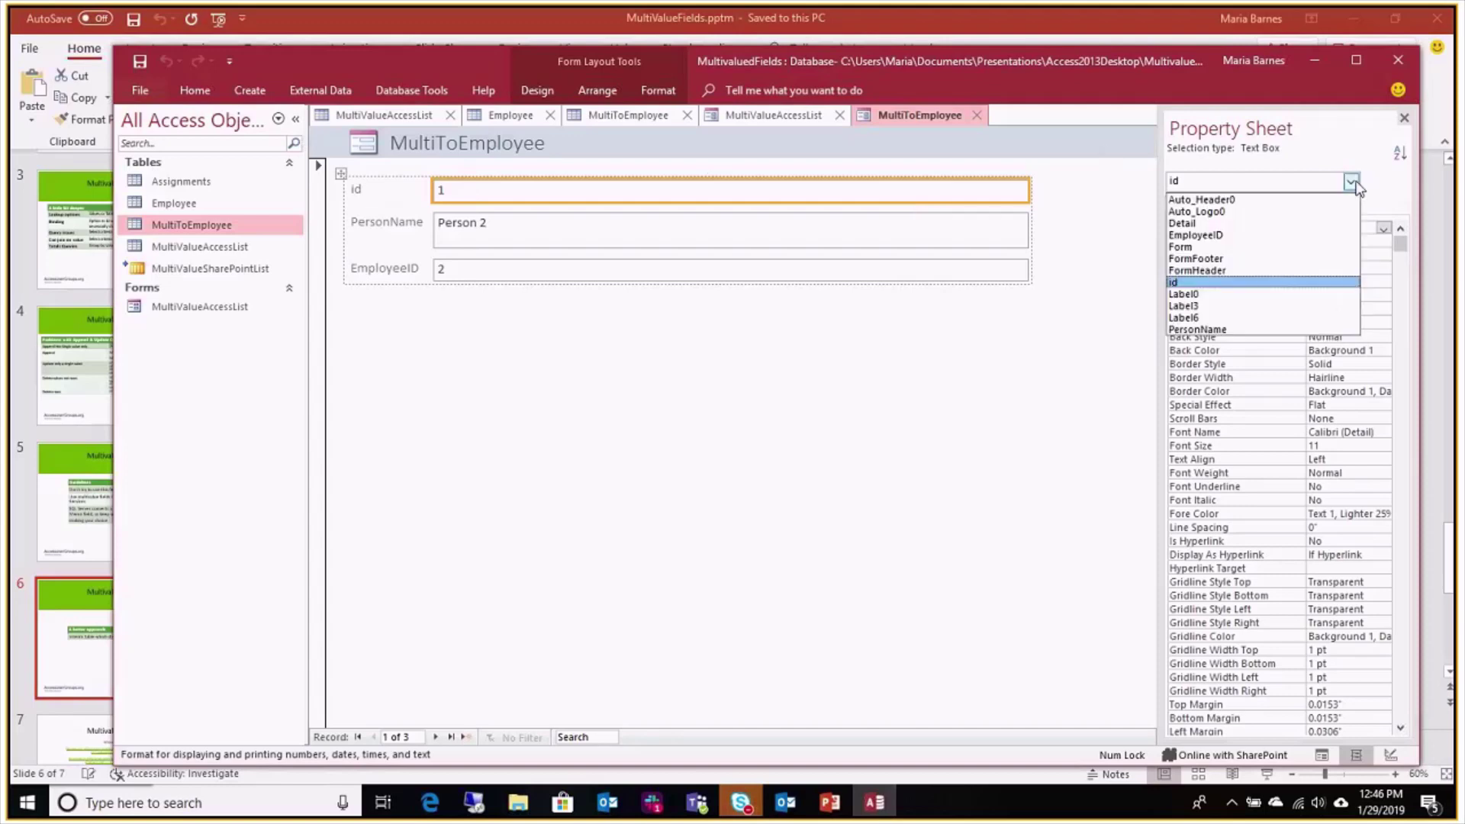
{"action": "left_click", "coordinate": [1347, 247]}
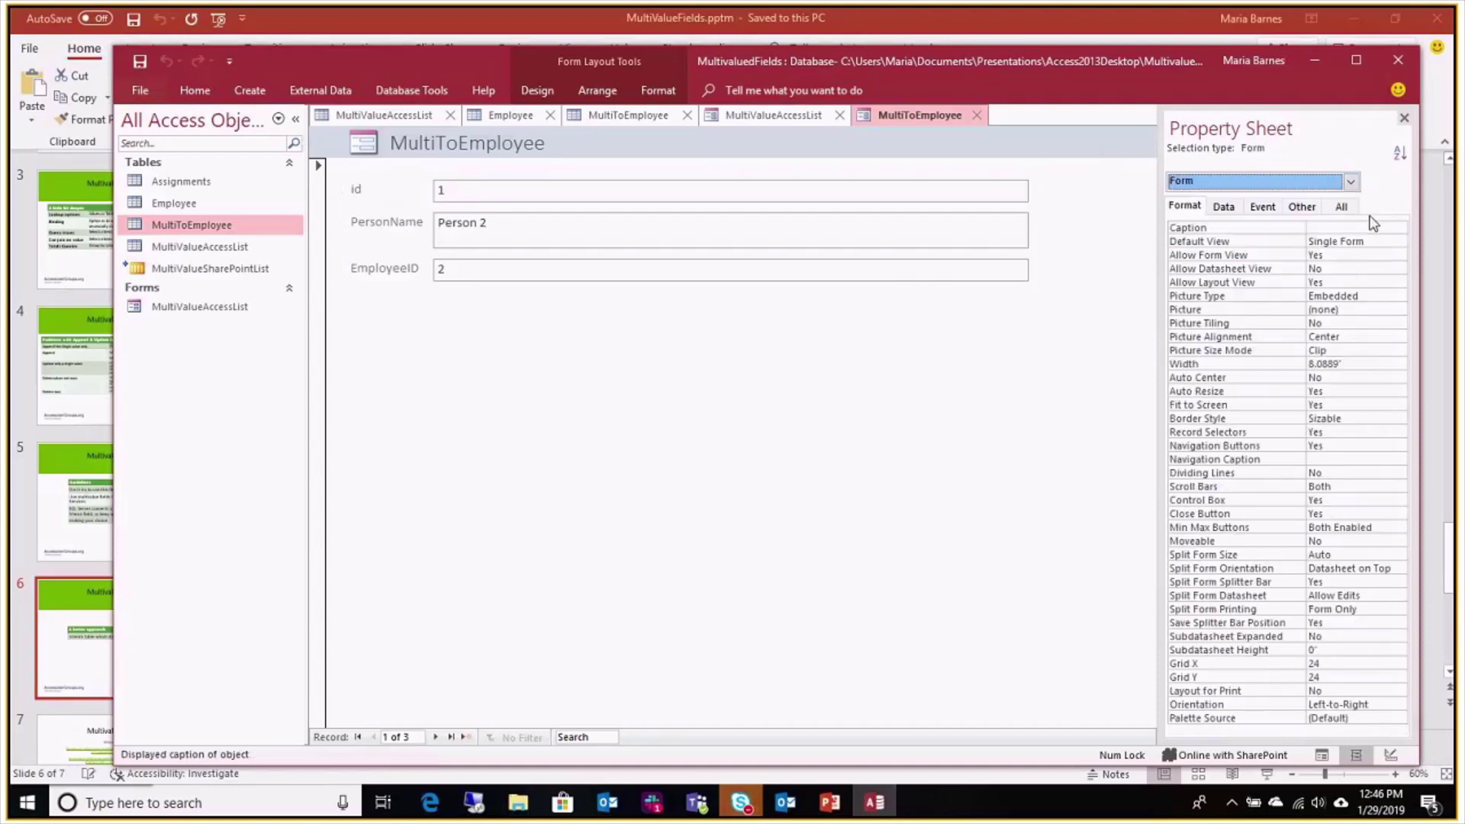
{"action": "left_click", "coordinate": [1398, 242]}
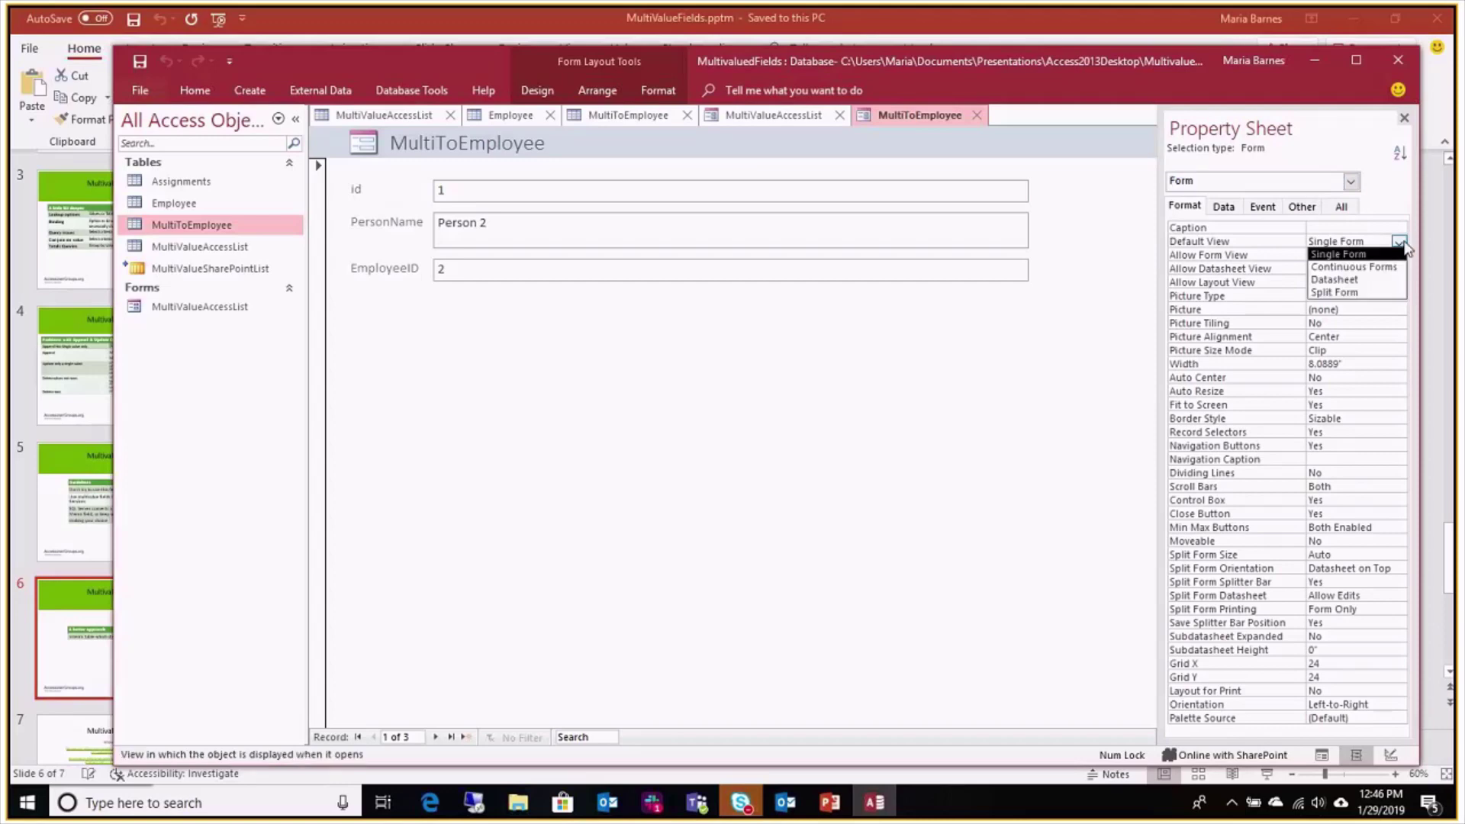
{"action": "left_click", "coordinate": [1343, 268]}
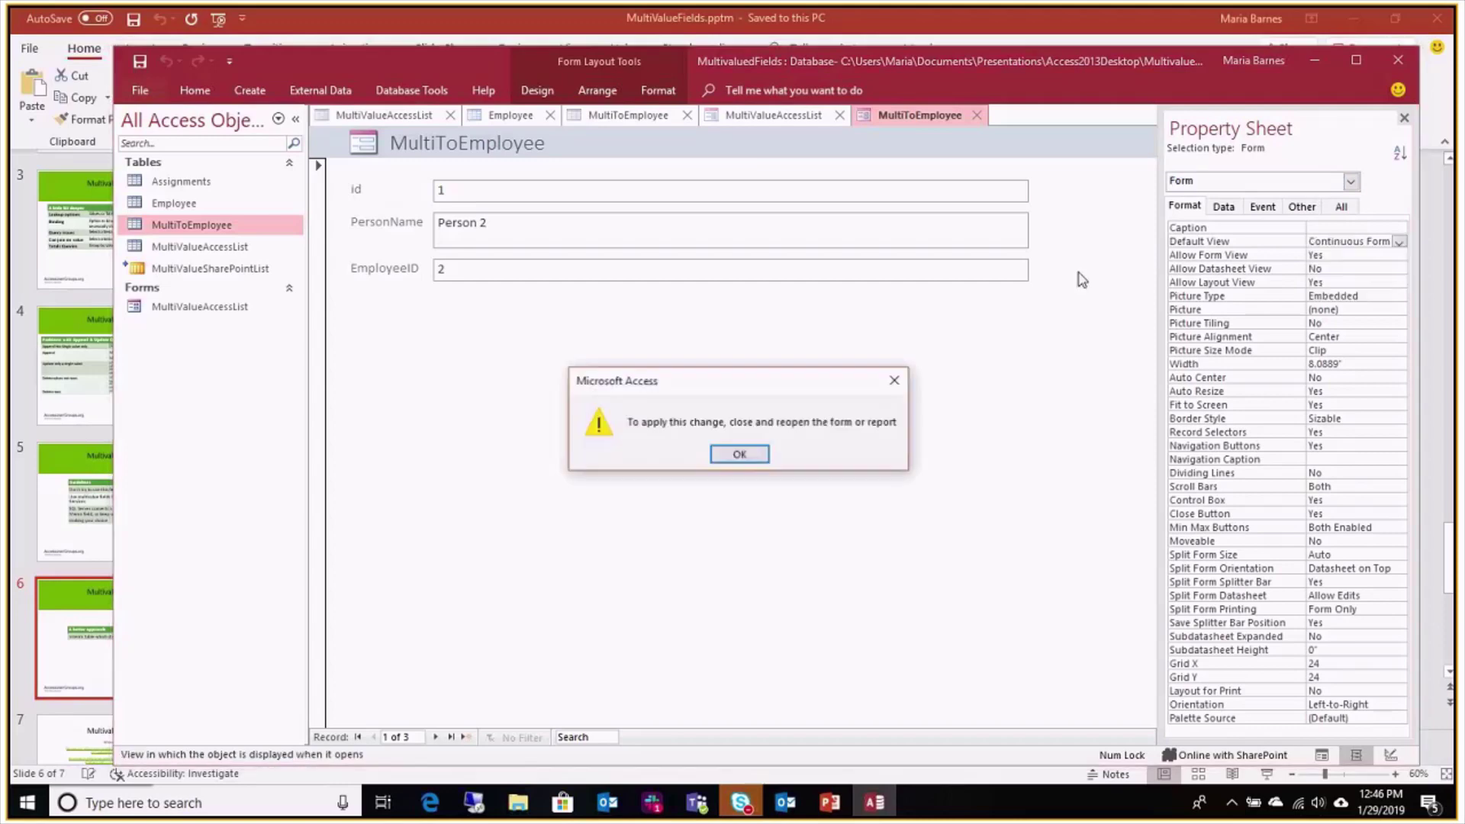
{"action": "left_click", "coordinate": [739, 454]}
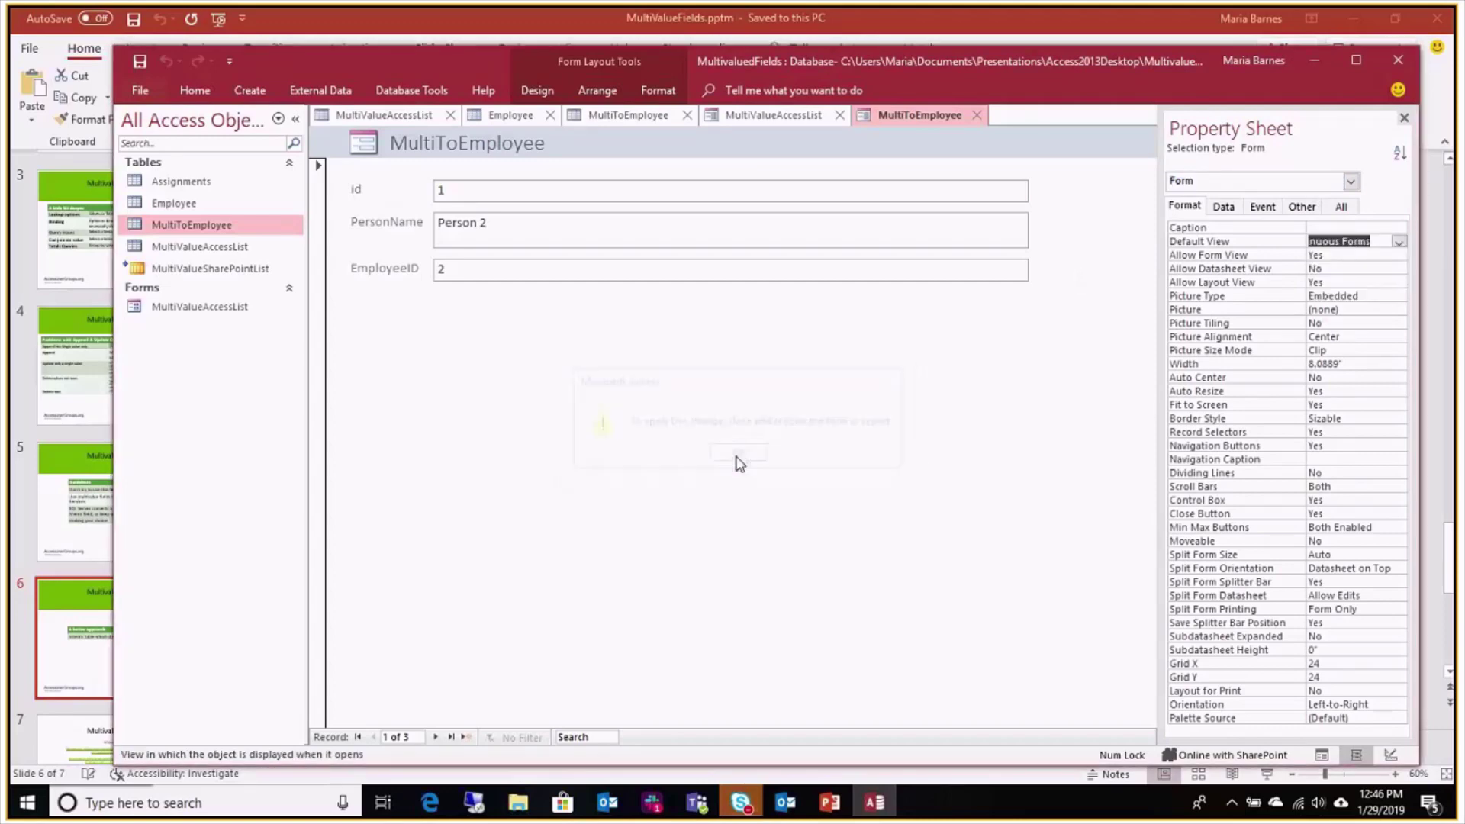
Check the form's properties in Design View, and close it with the design saved as MultiToEmployee
{"action": "right_click", "coordinate": [910, 122]}
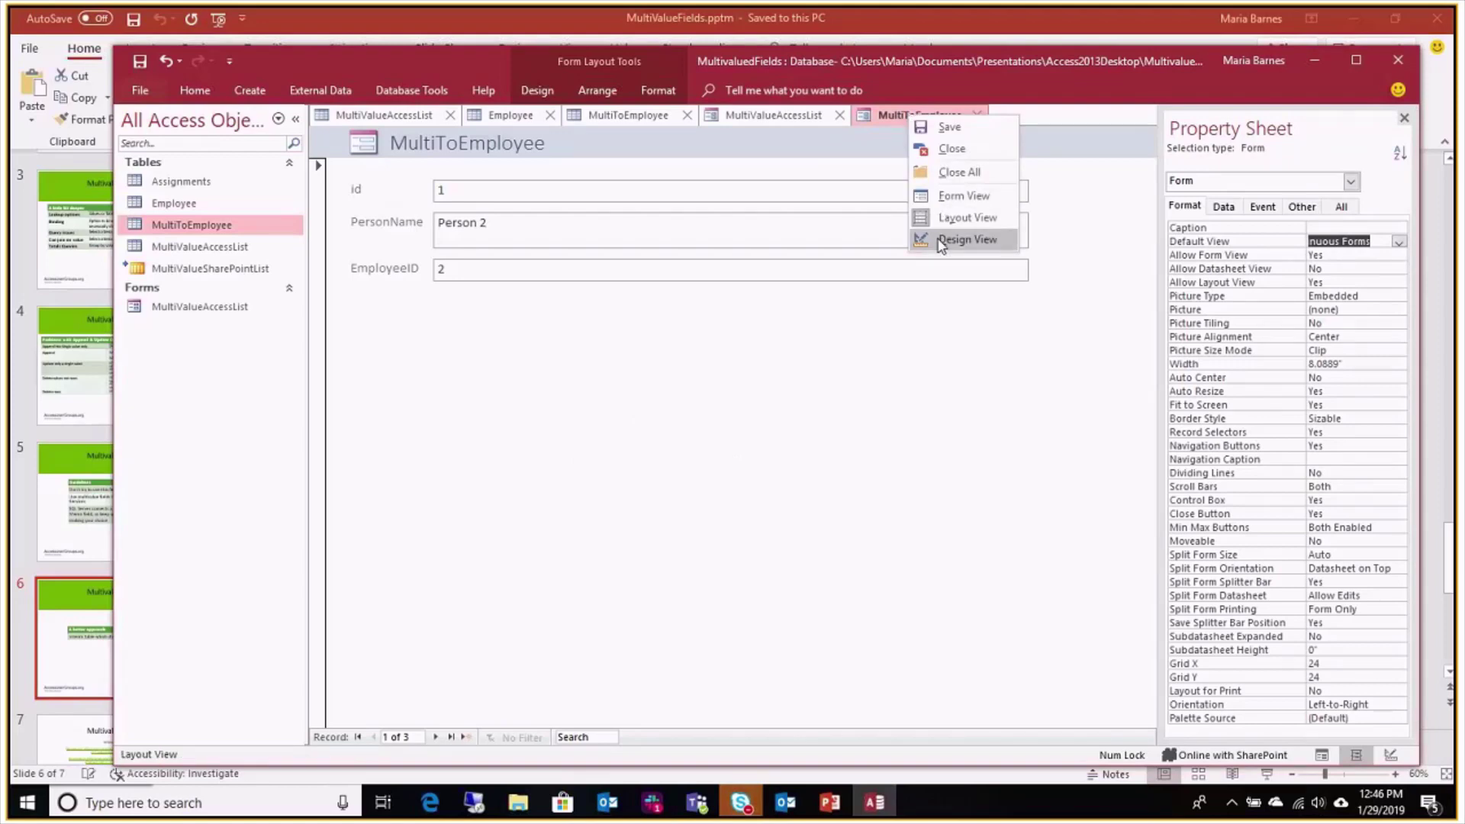
{"action": "left_click", "coordinate": [966, 240]}
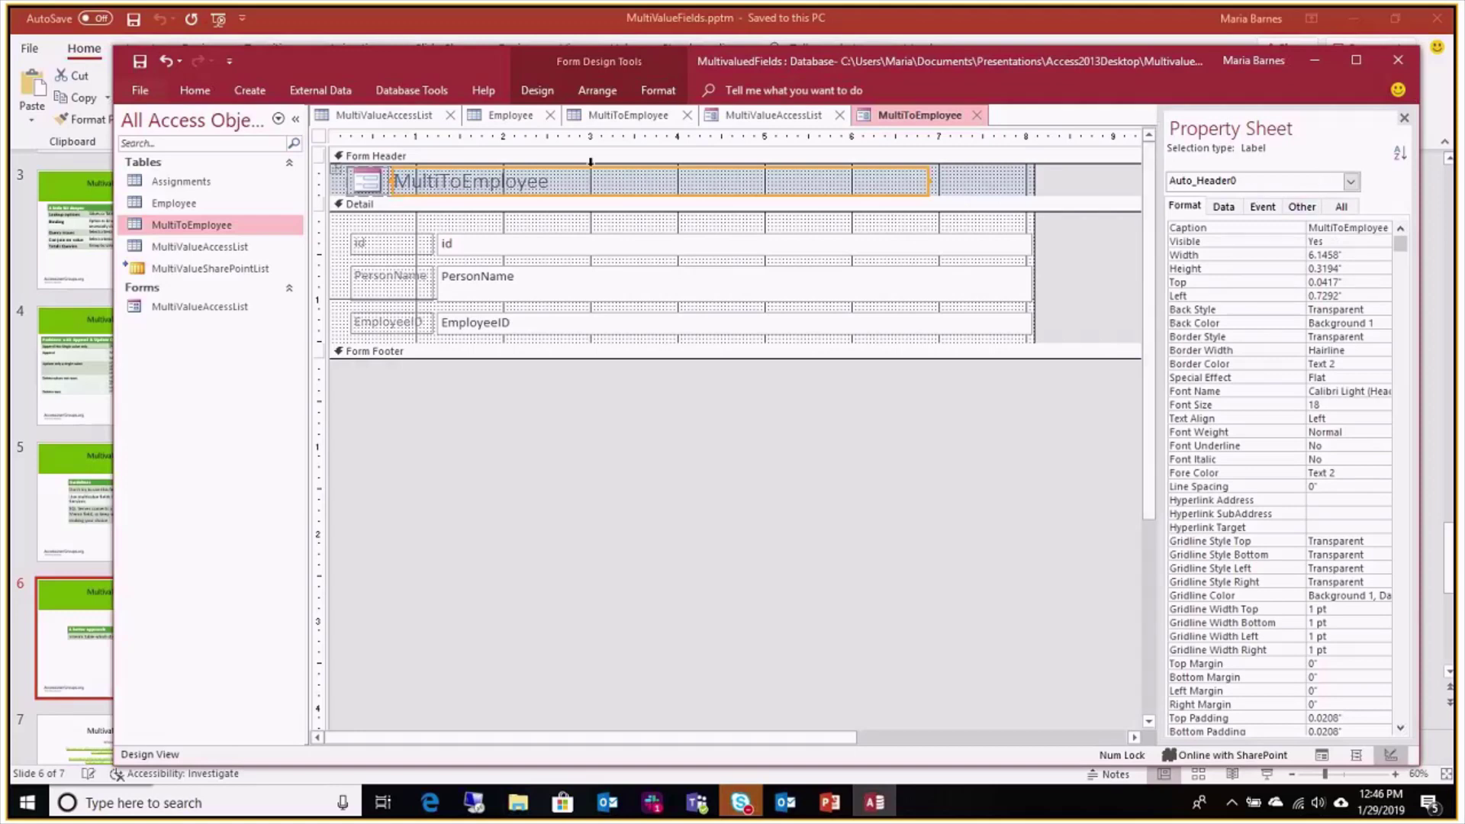
{"action": "left_click", "coordinate": [320, 138]}
{"action": "left_click", "coordinate": [1356, 254]}
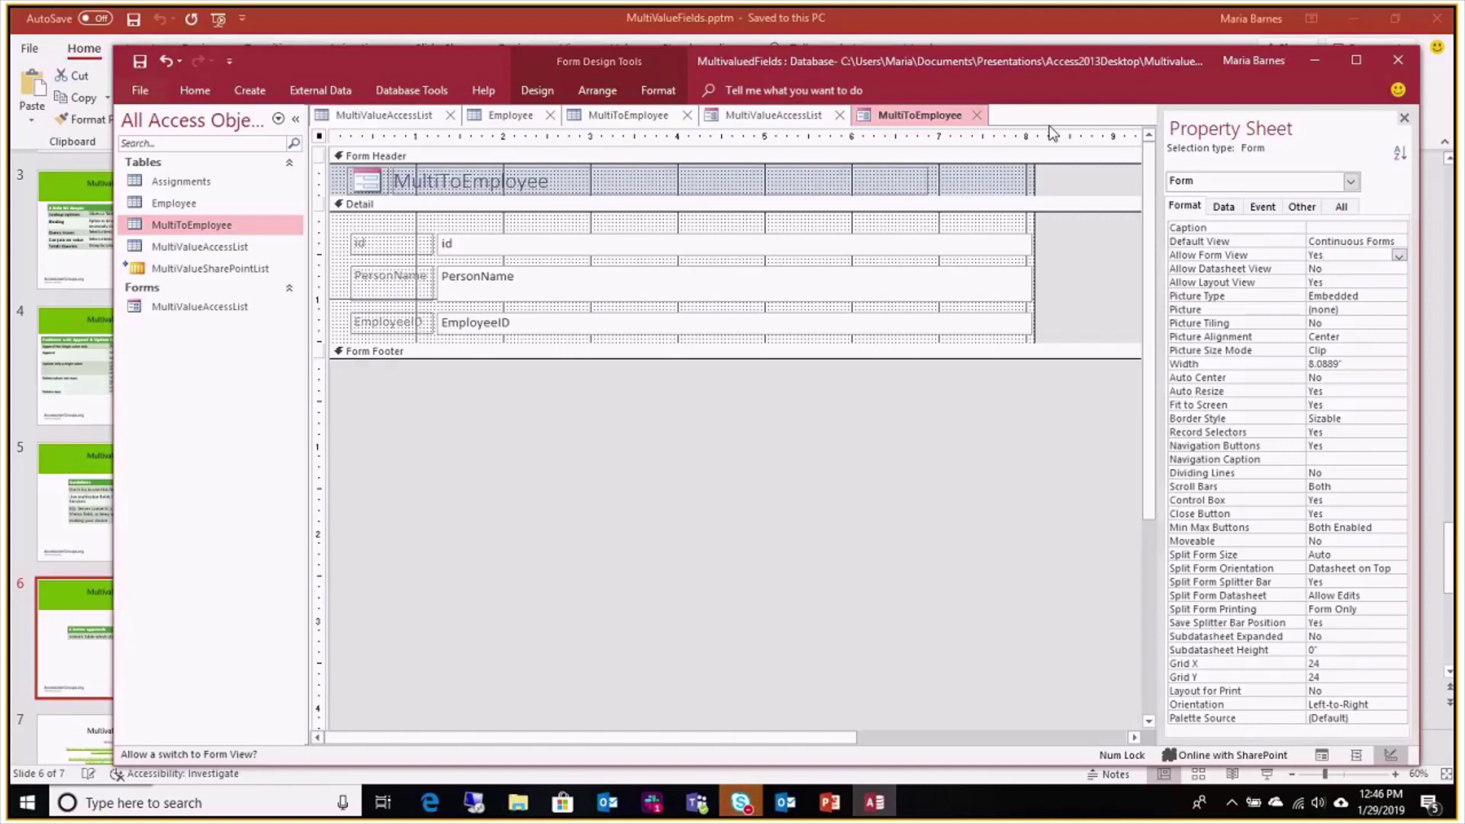
{"action": "left_click", "coordinate": [978, 115]}
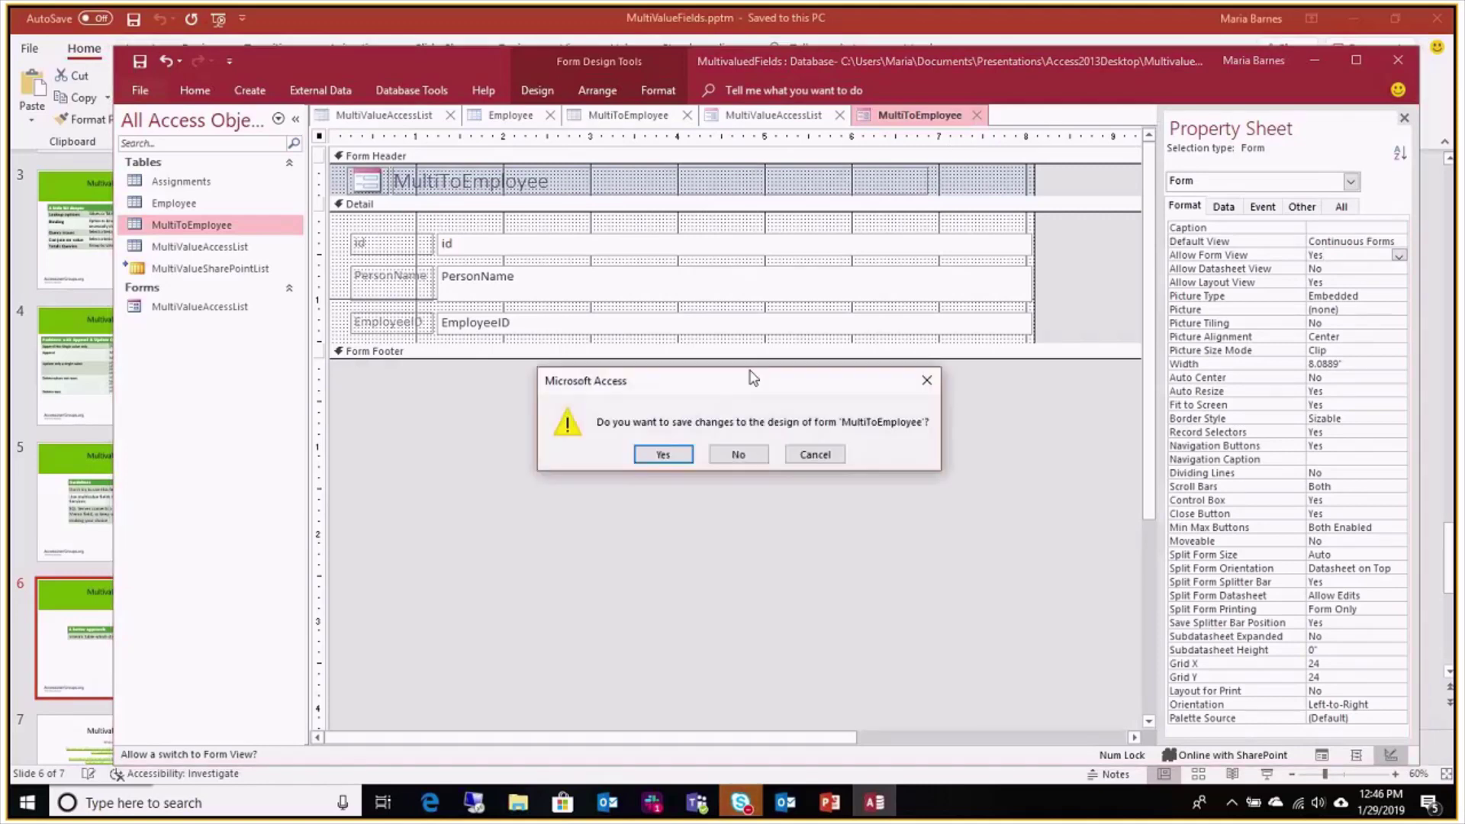
{"action": "left_click", "coordinate": [663, 456]}
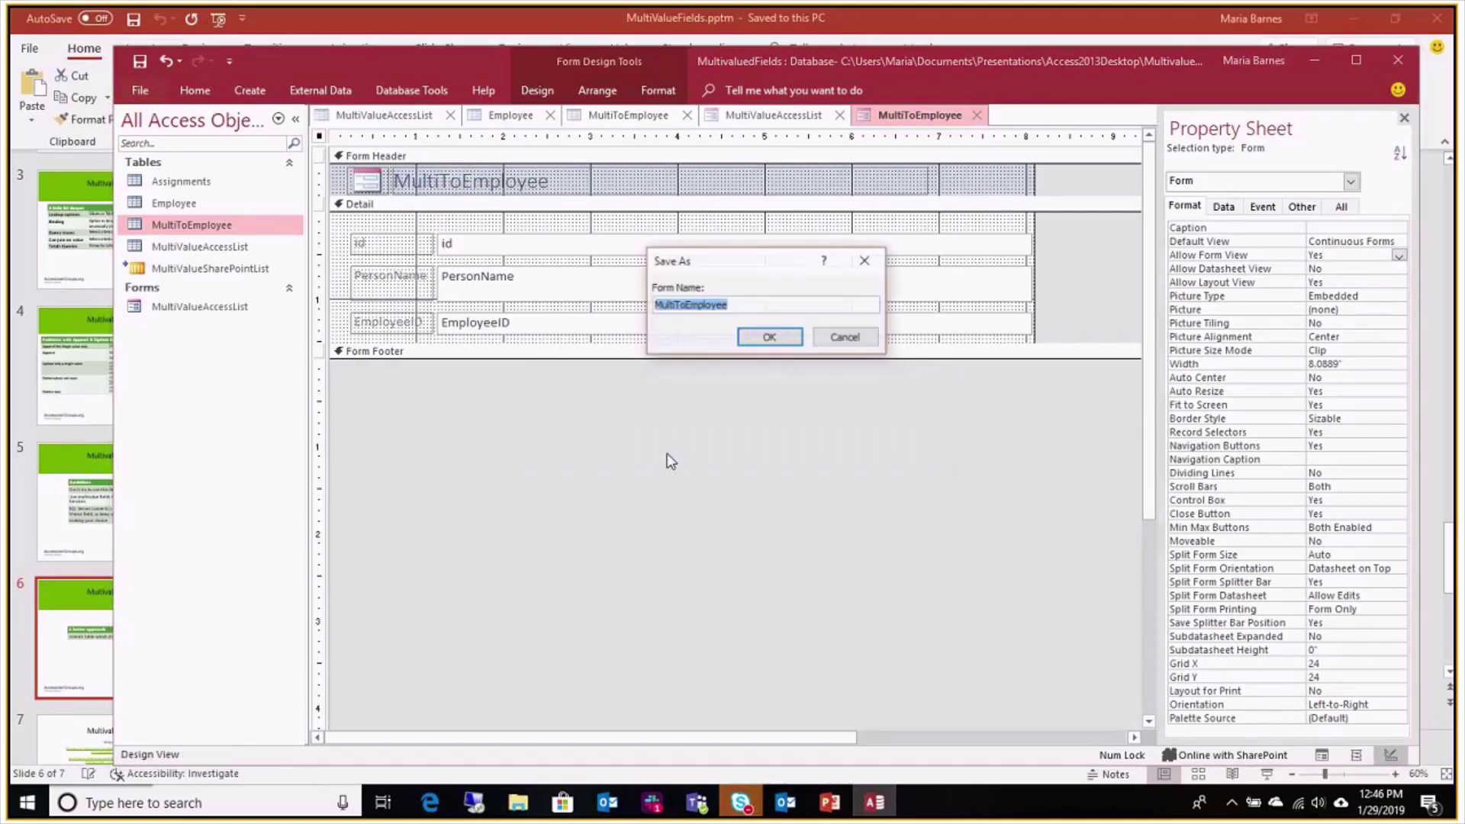
{"action": "left_click", "coordinate": [767, 338]}
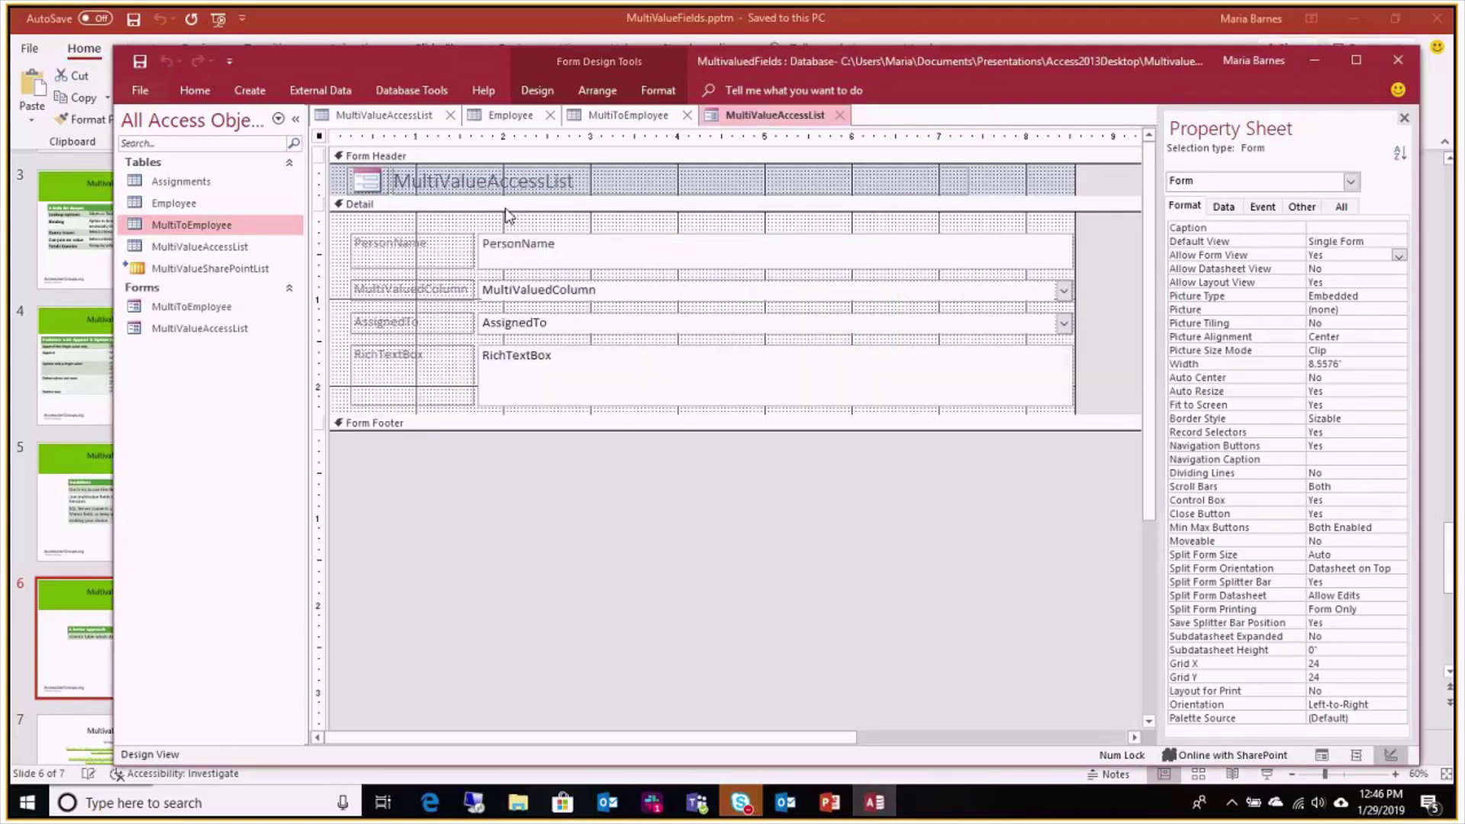
Place a subform control below the RichTextBox field in the Detail section of the MultiValueAccessList form
{"action": "left_click", "coordinate": [338, 399]}
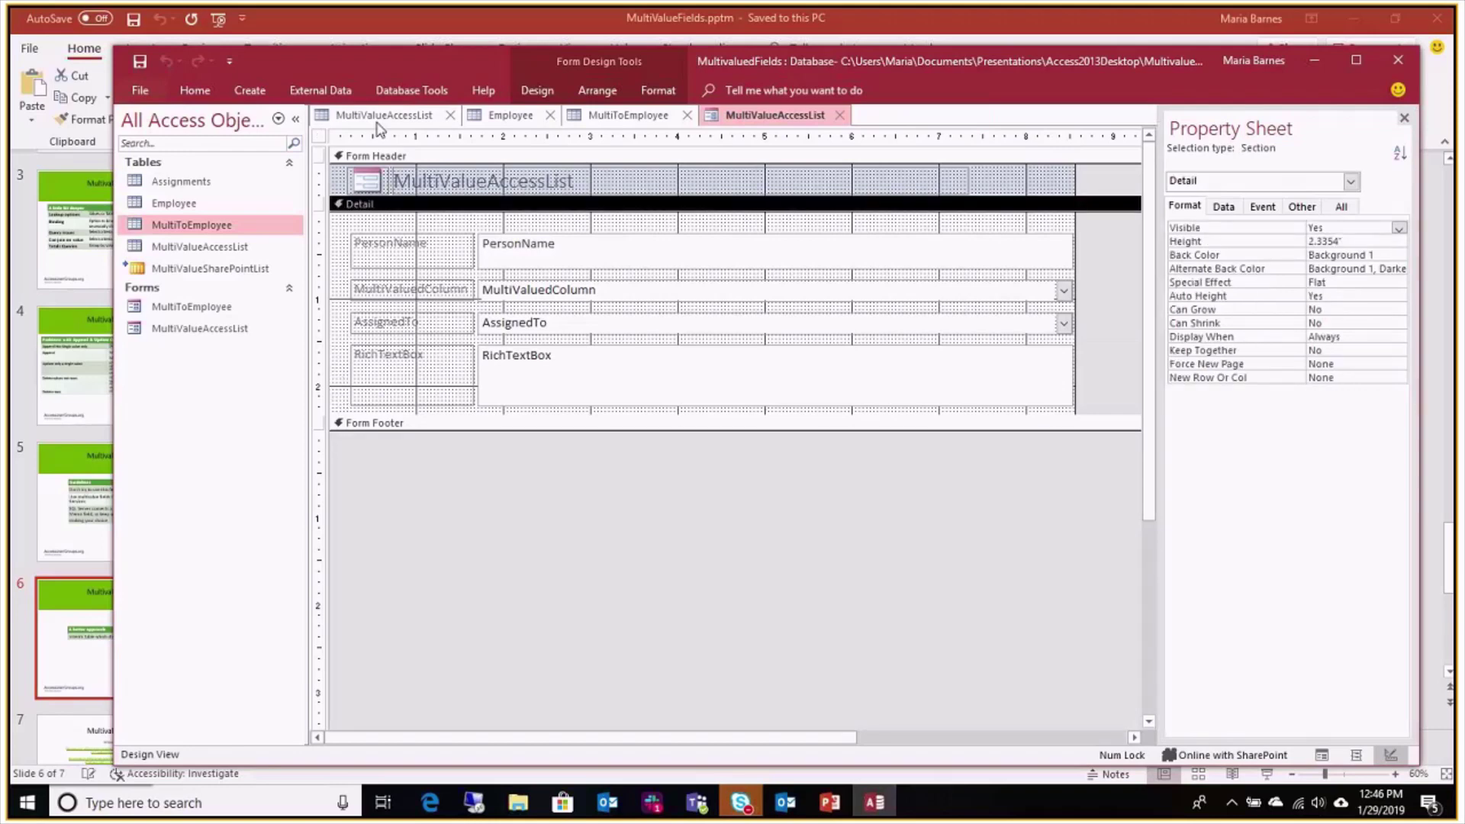
{"action": "left_click", "coordinate": [552, 91]}
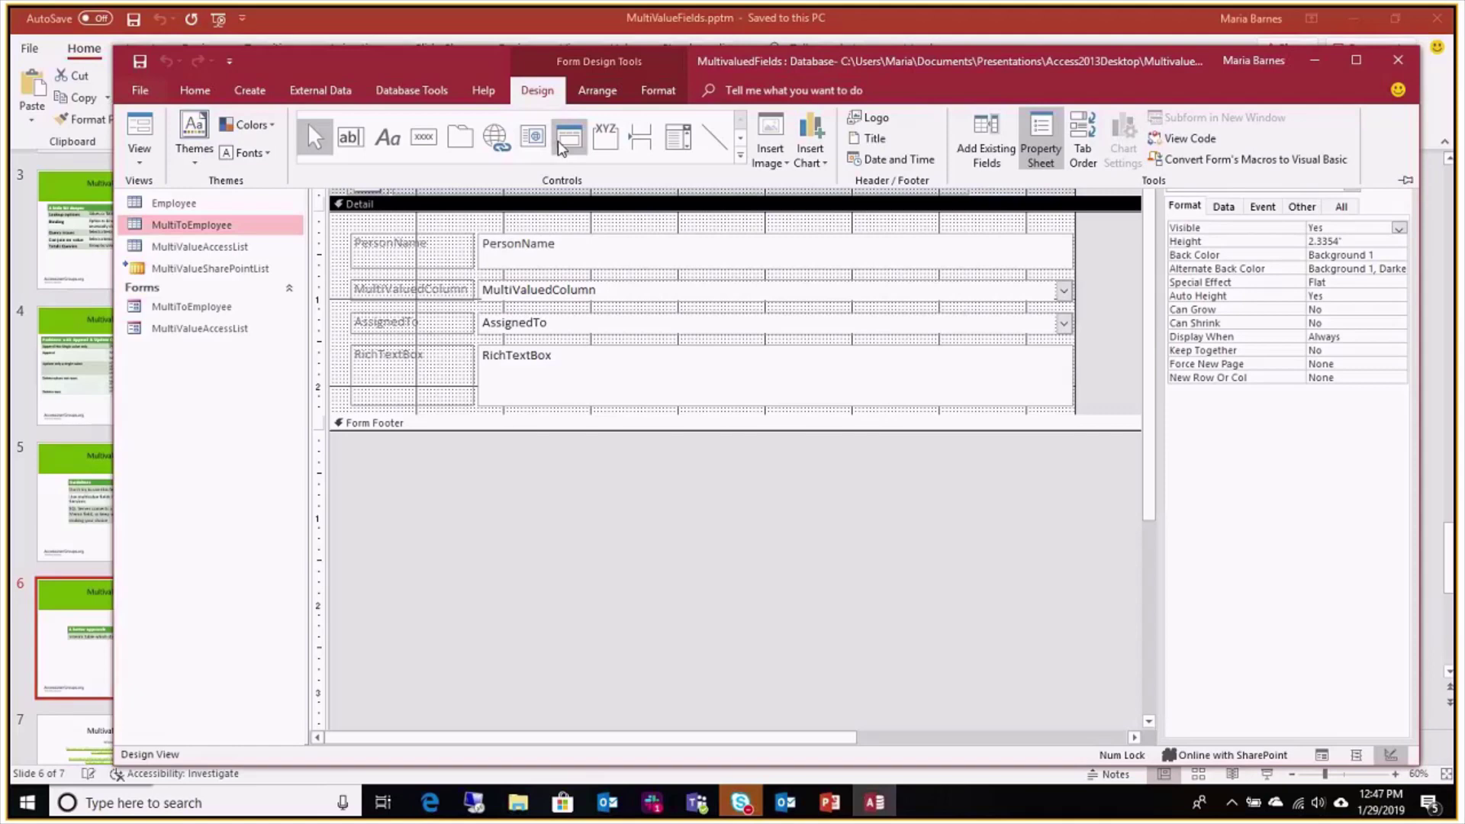
{"action": "left_click", "coordinate": [739, 158]}
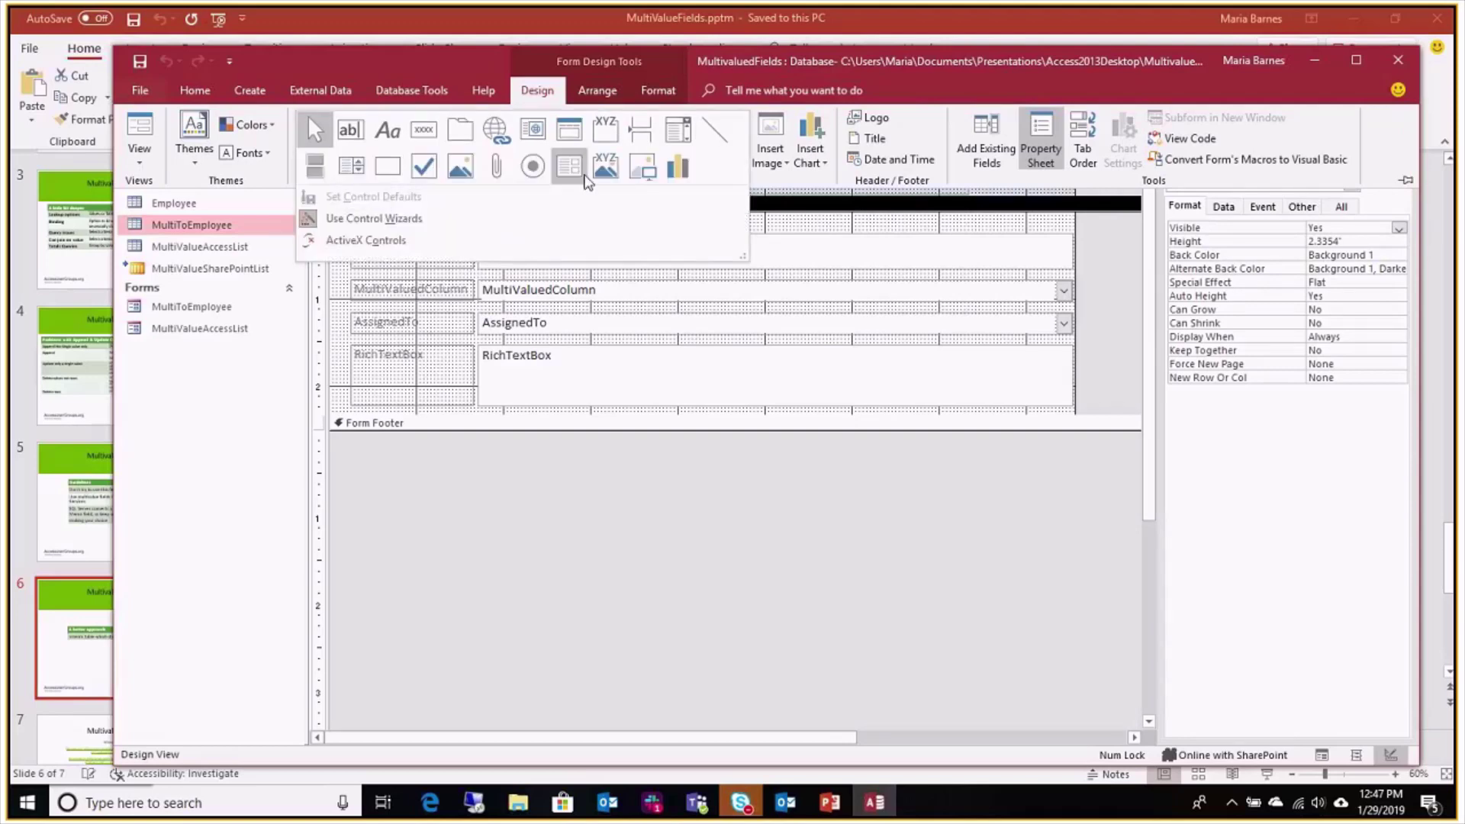
{"action": "left_click", "coordinate": [578, 177]}
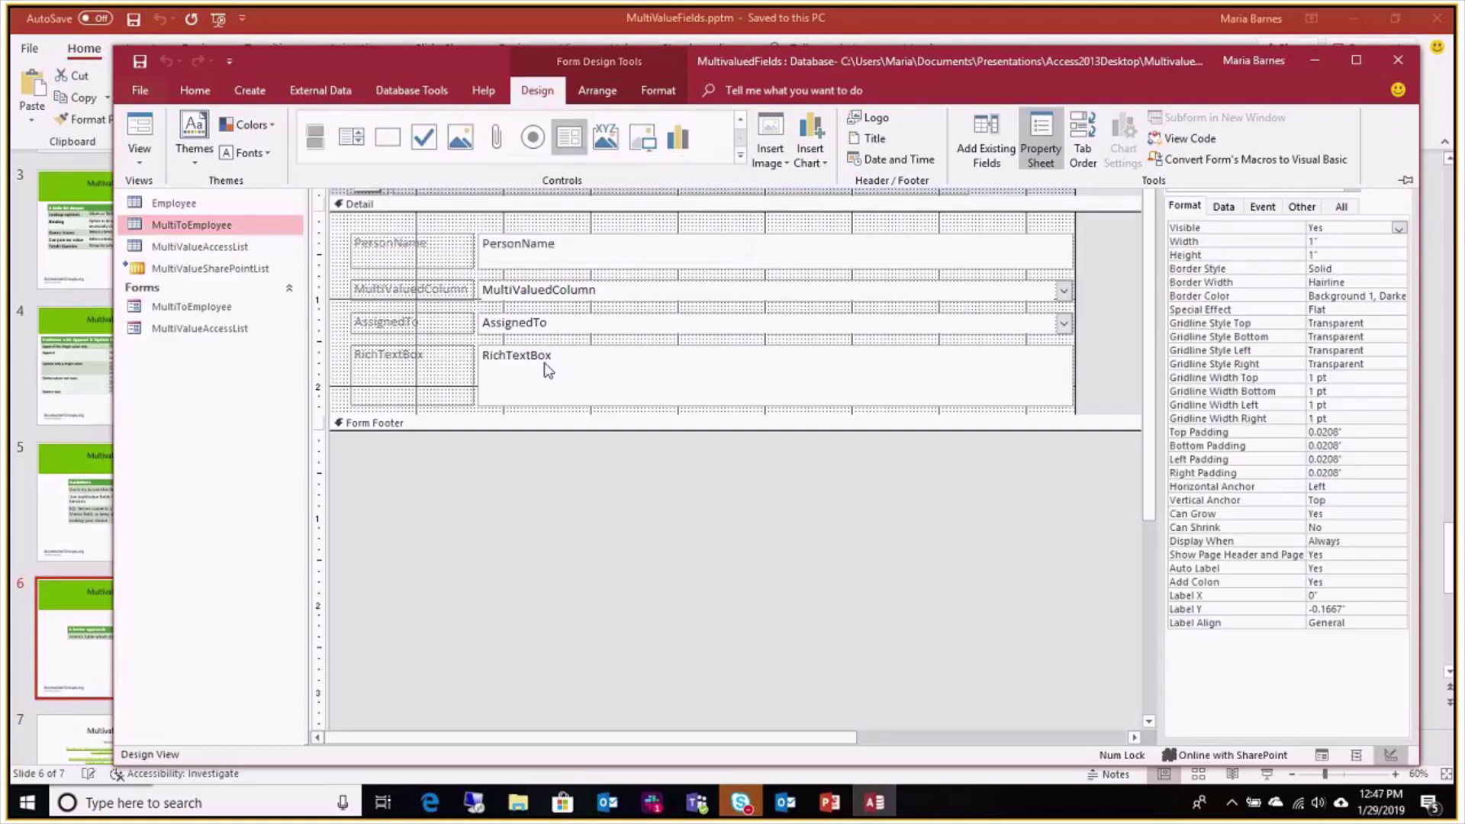
{"action": "left_click", "coordinate": [456, 404]}
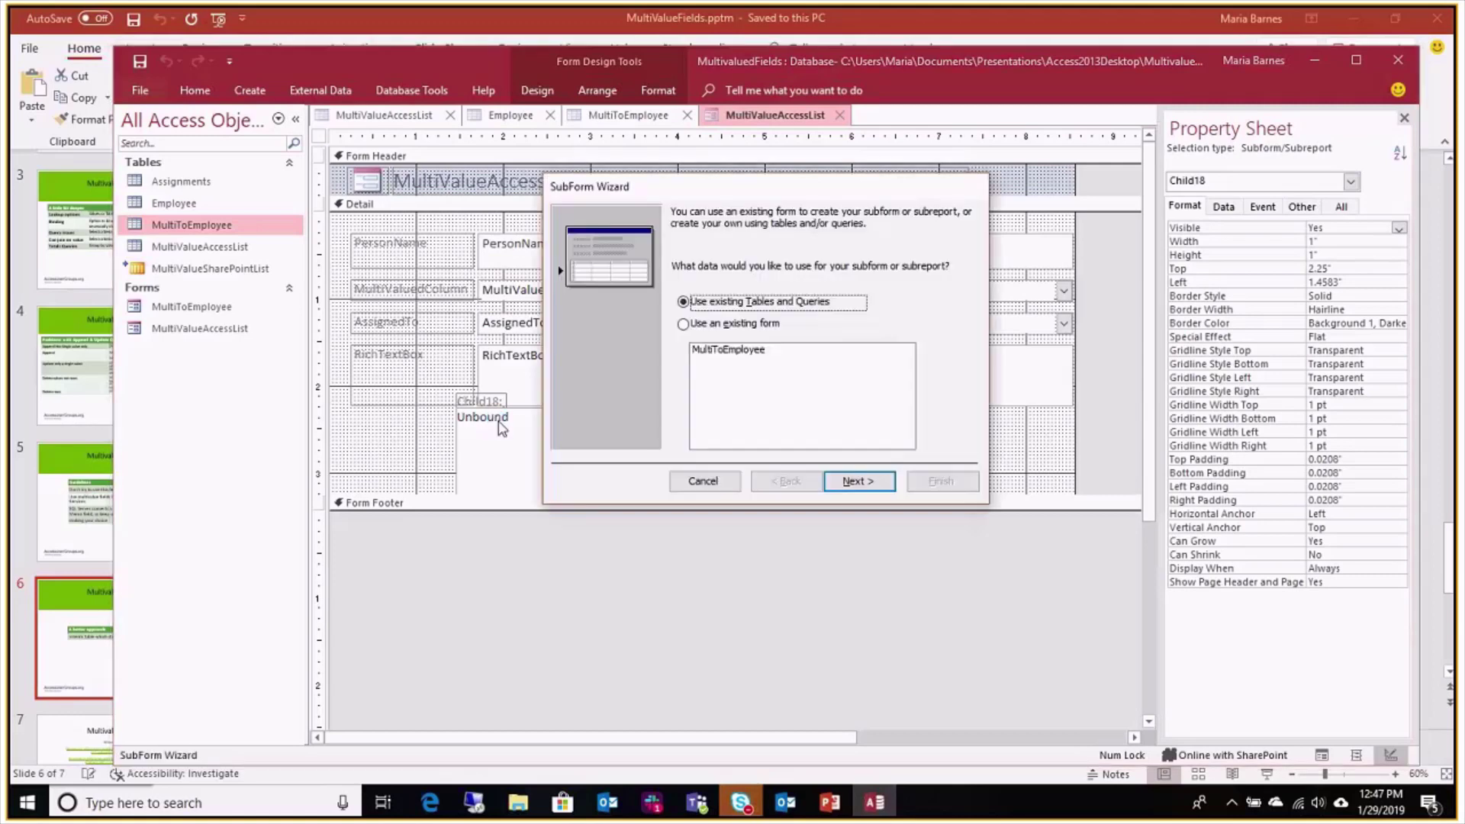
Base the subform on the existing MultiToEmployee form, linked to MultiValueAccessList by PersonName, and name it MultiToEmployee
{"action": "left_click", "coordinate": [683, 325]}
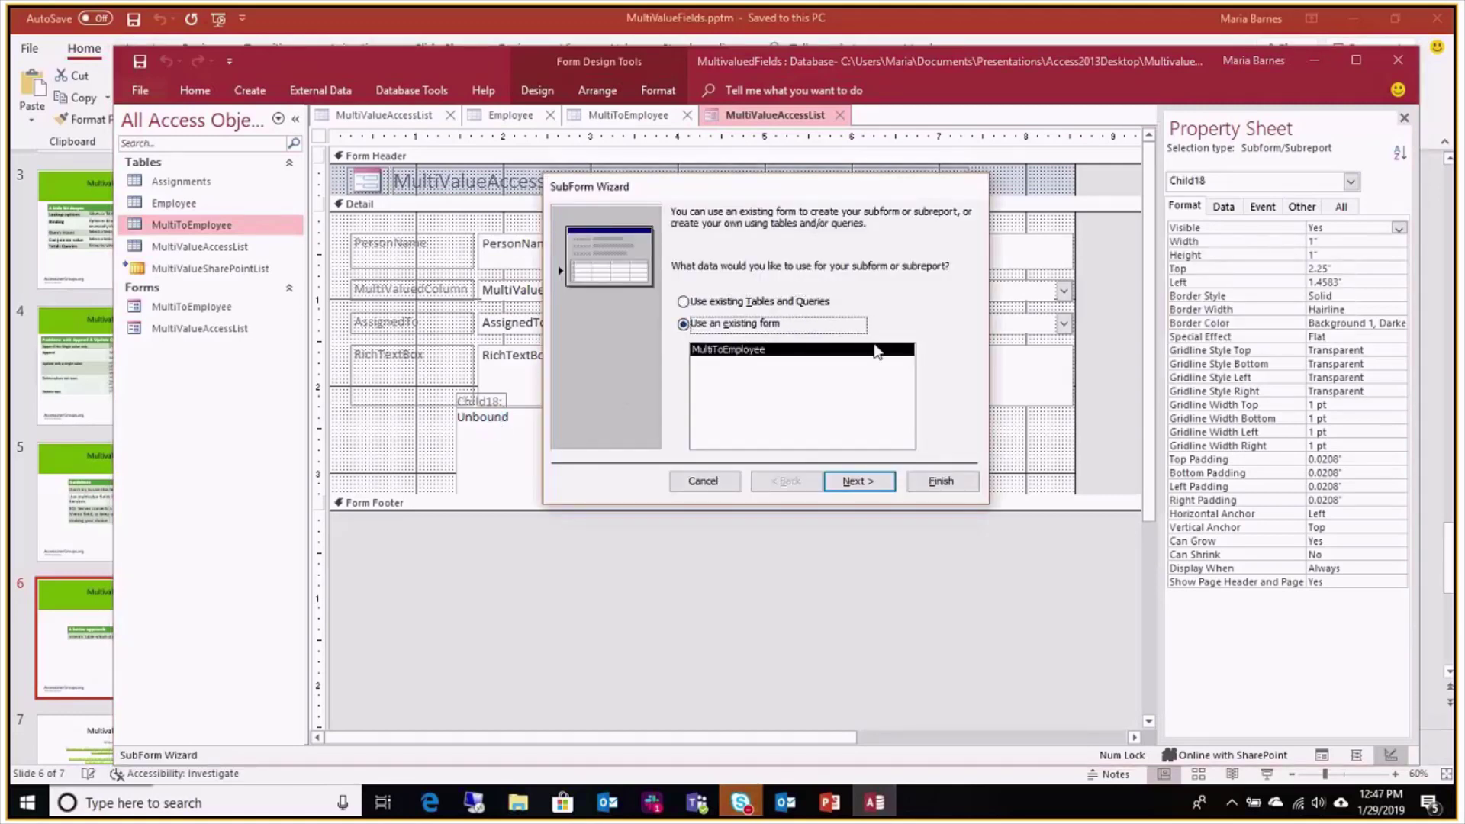
{"action": "left_click", "coordinate": [848, 488]}
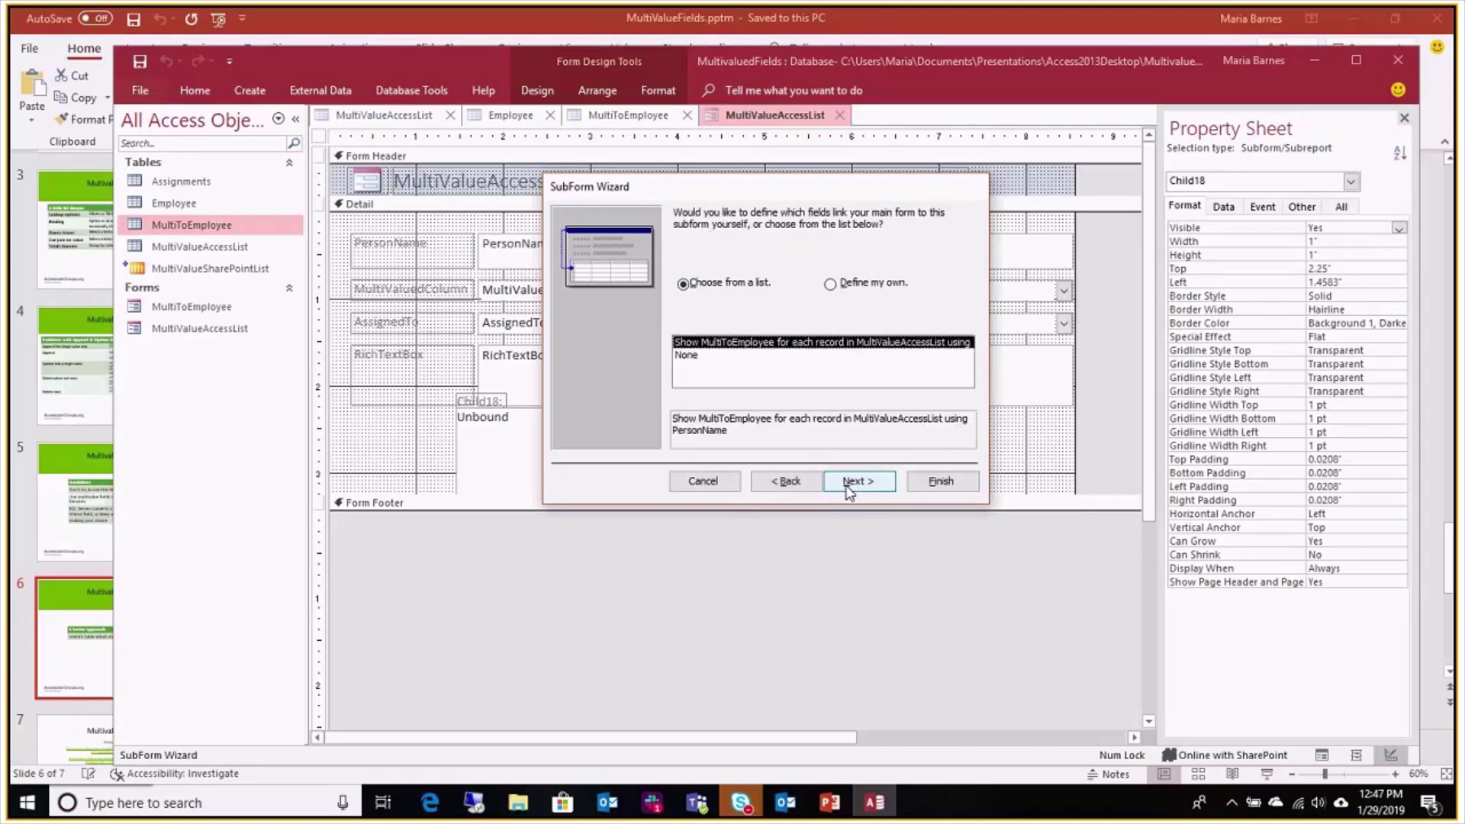
{"action": "left_click", "coordinate": [848, 488]}
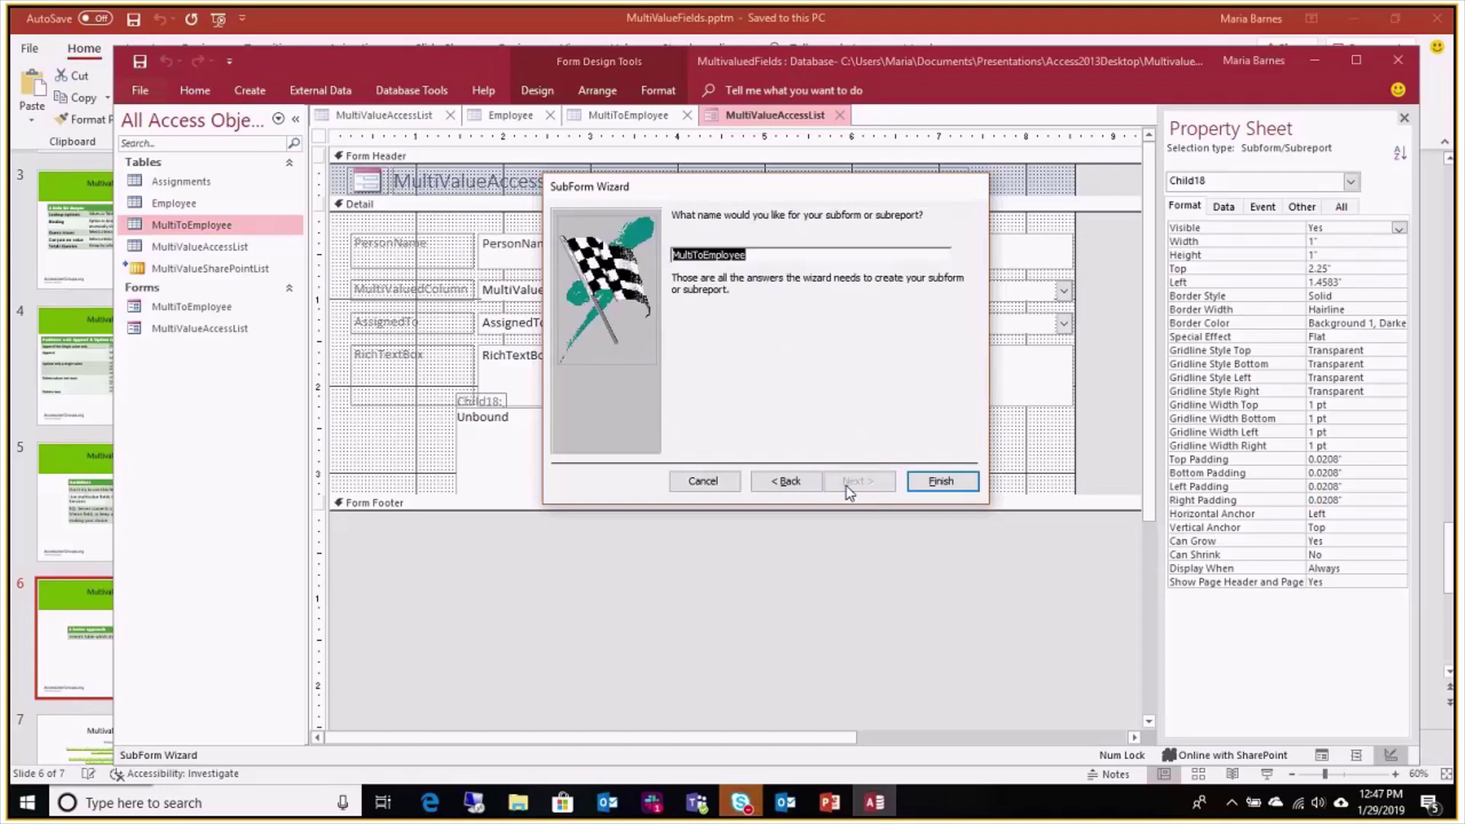
{"action": "left_click", "coordinate": [932, 481]}
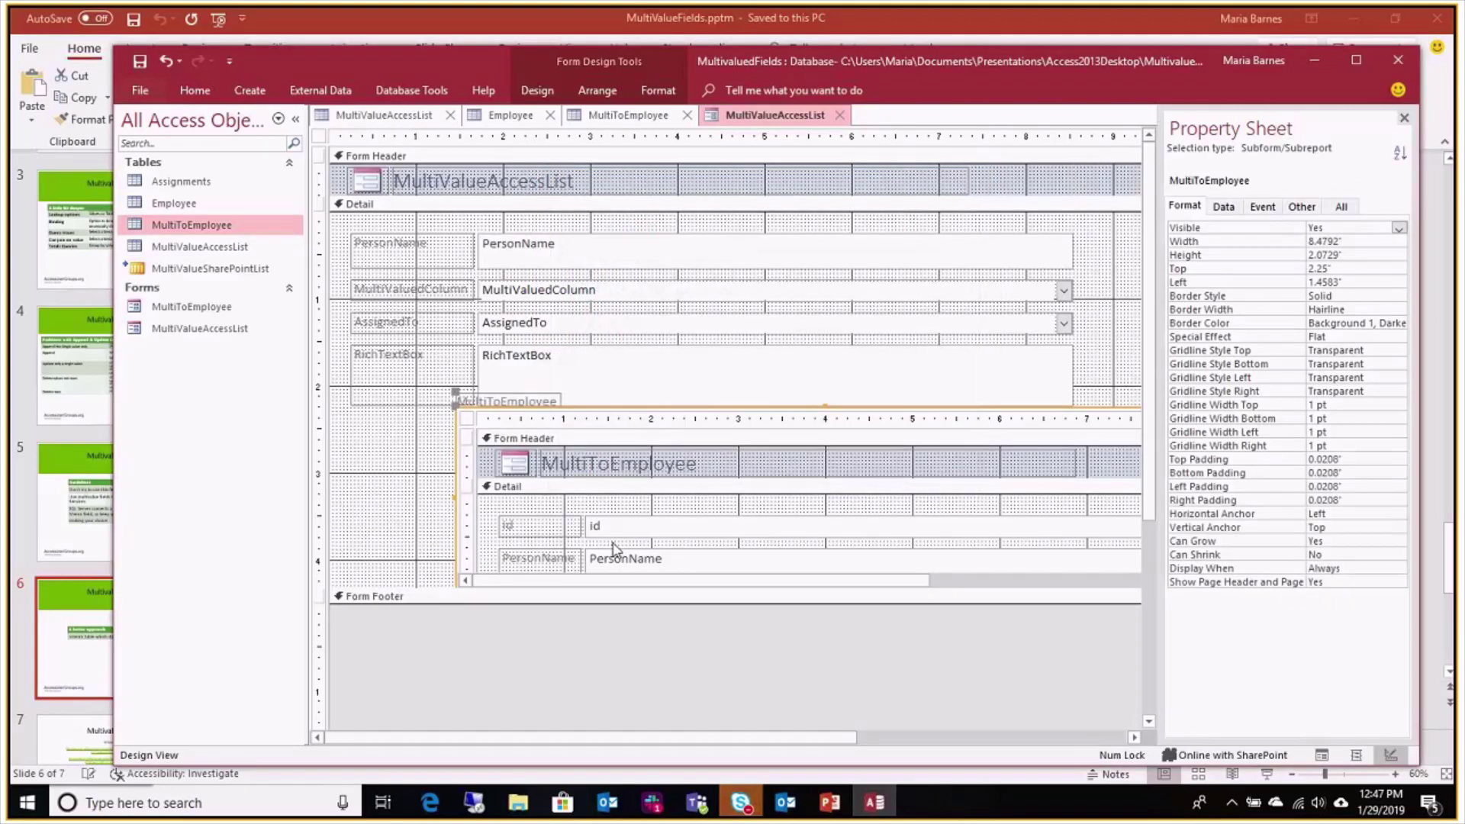
Move the subform to about 0.21" from the left and 2.33" from the top of the Detail section, and save the MultiValueAccessList form
{"action": "left_click_drag", "start_coordinate": [593, 406], "coordinate": [483, 414]}
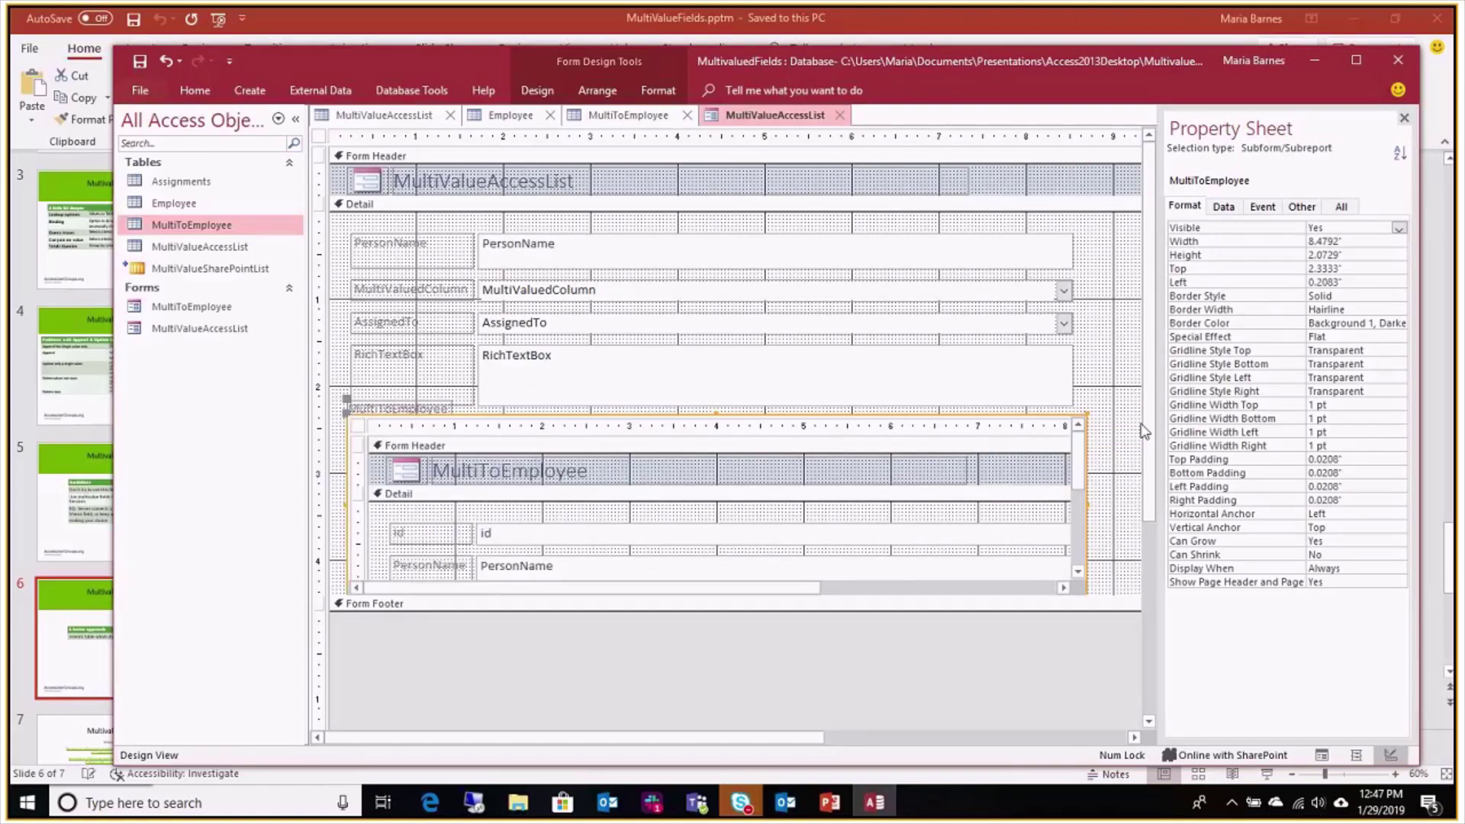
{"action": "left_click", "coordinate": [1225, 206]}
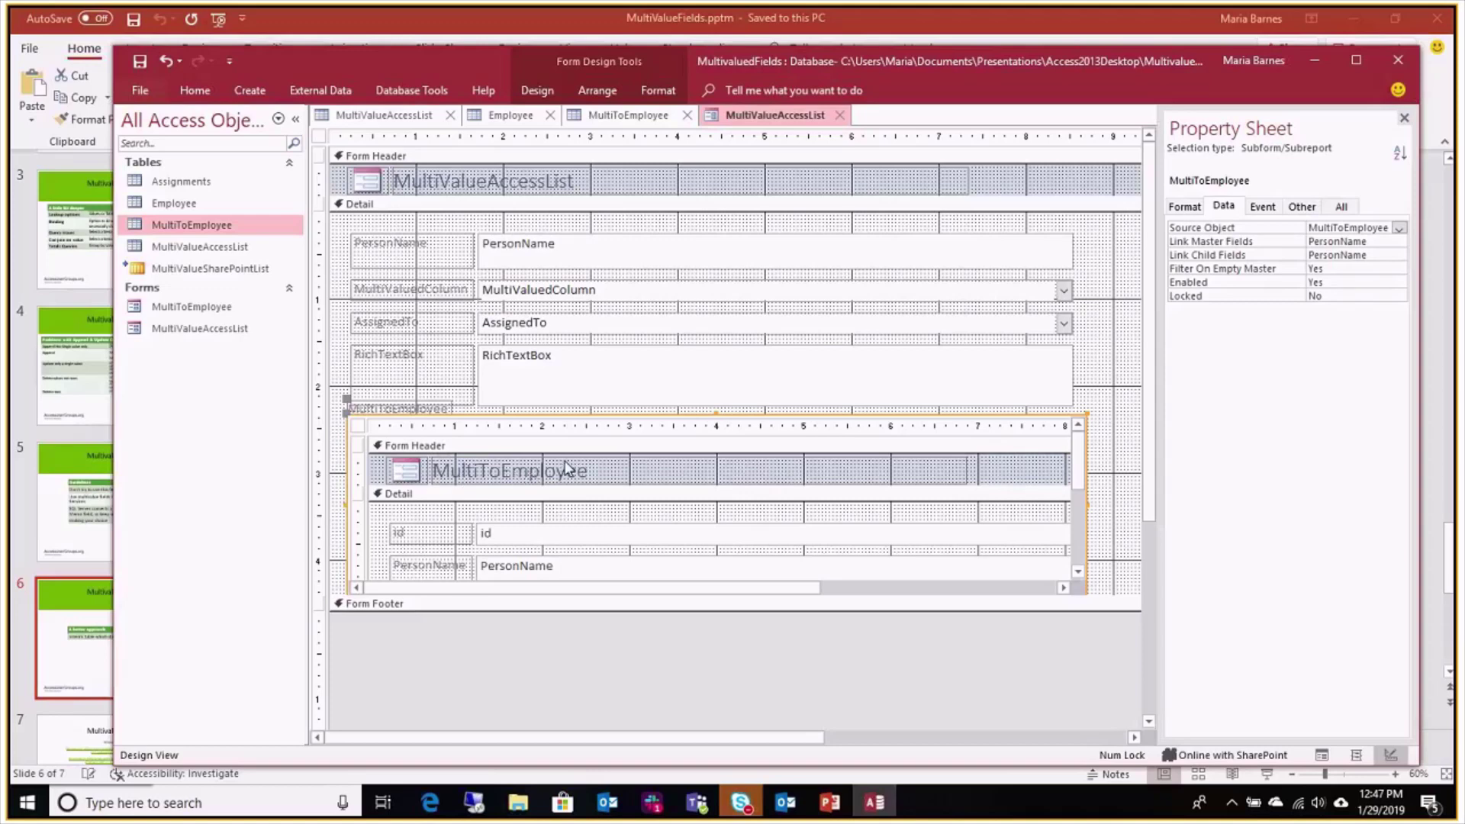
{"action": "right_click", "coordinate": [752, 116]}
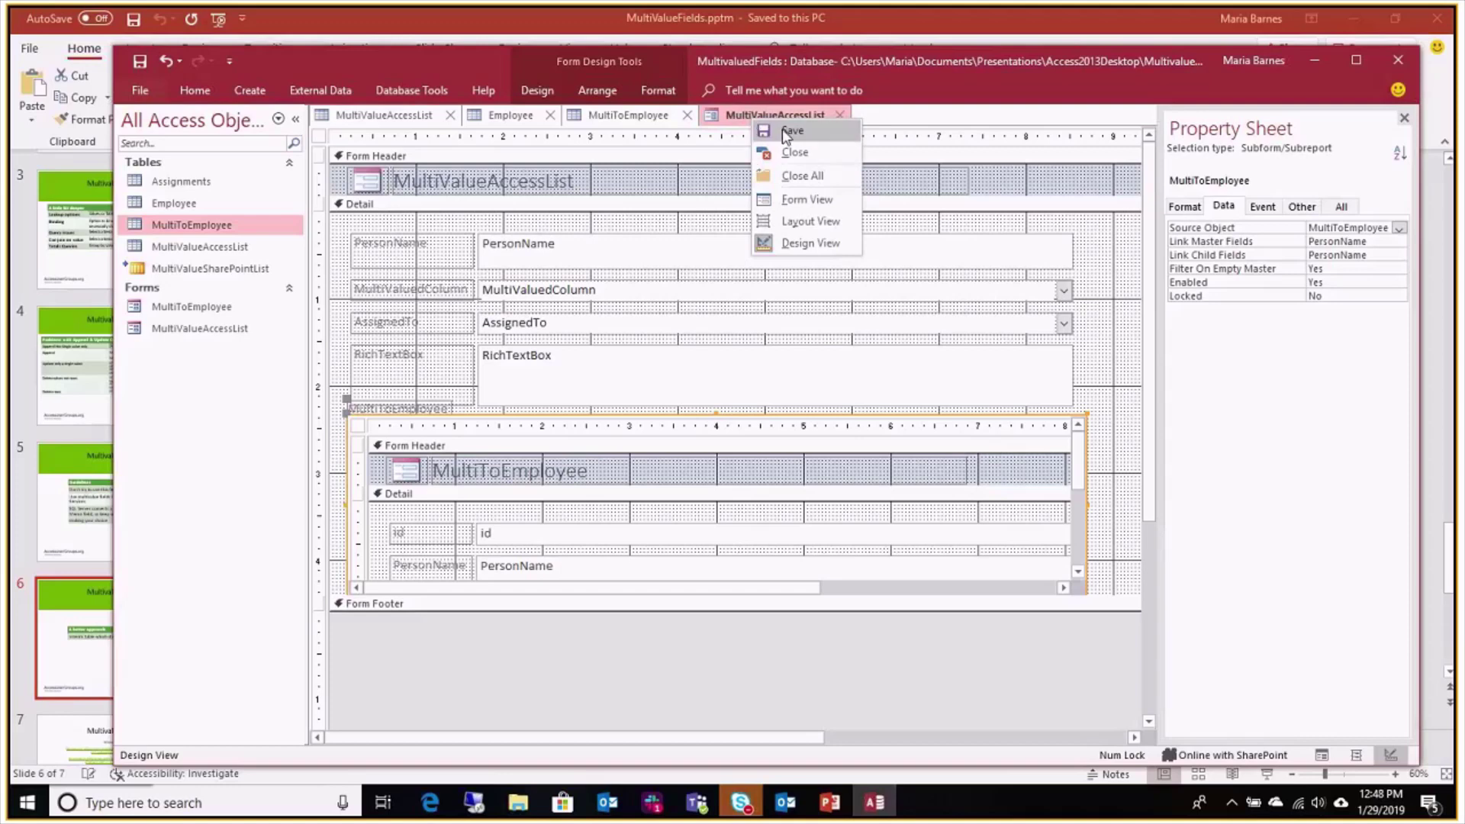
{"action": "left_click", "coordinate": [781, 130]}
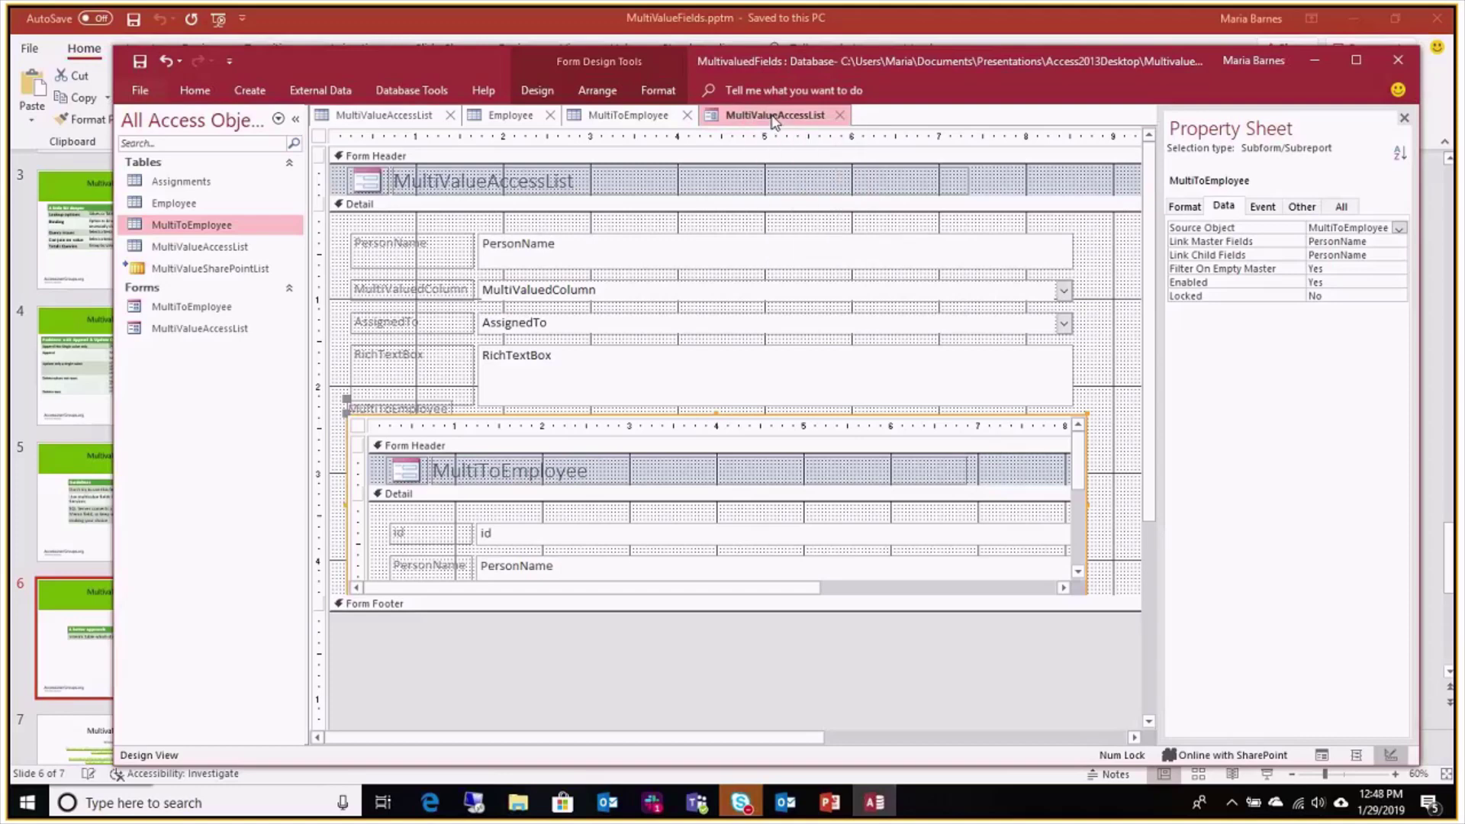
Examine Person 2's linked MultiToEmployee record in the Form View of MultiValueAccessList
{"action": "right_click", "coordinate": [773, 118]}
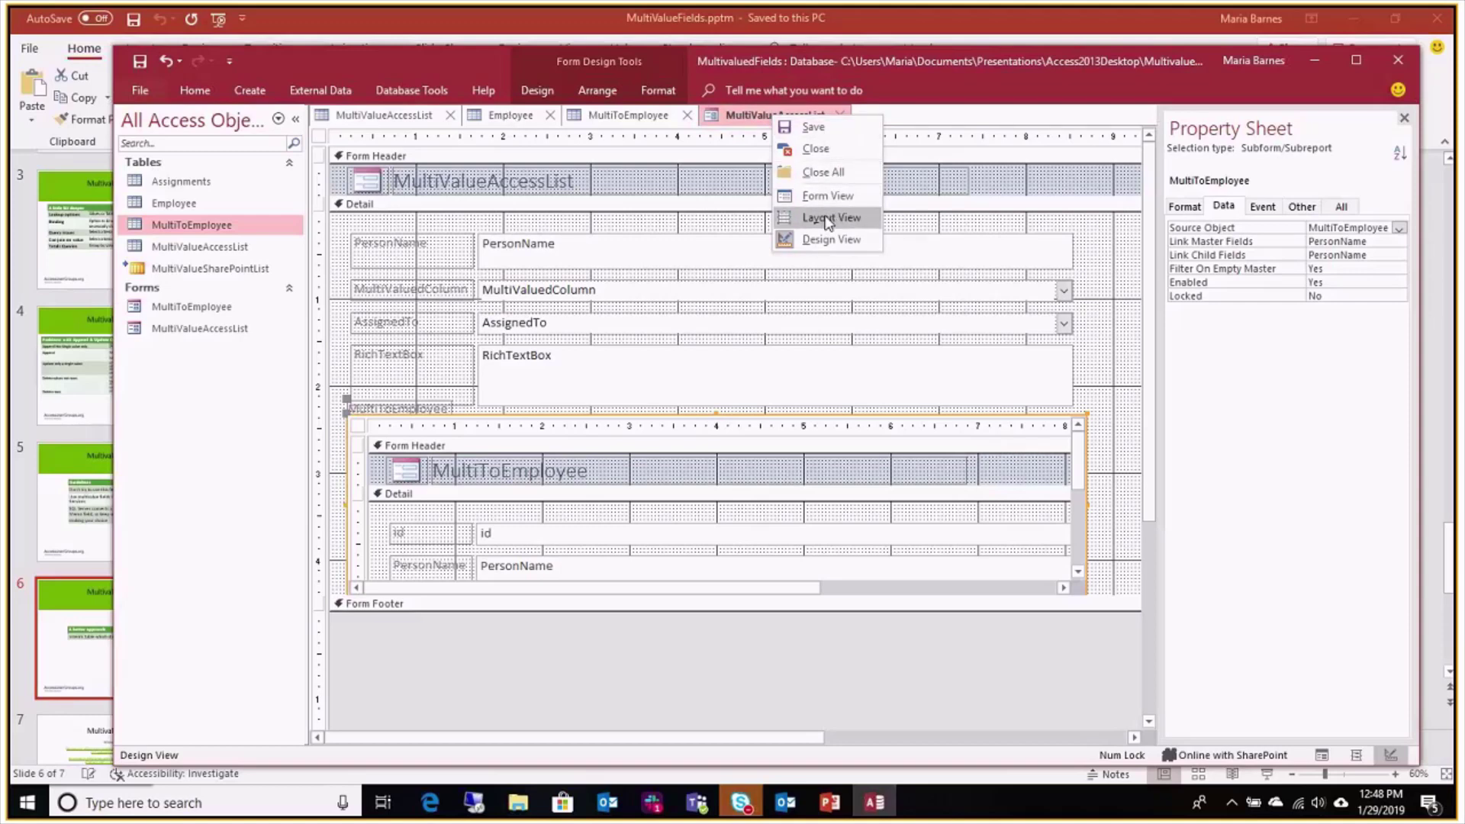
{"action": "left_click", "coordinate": [813, 193]}
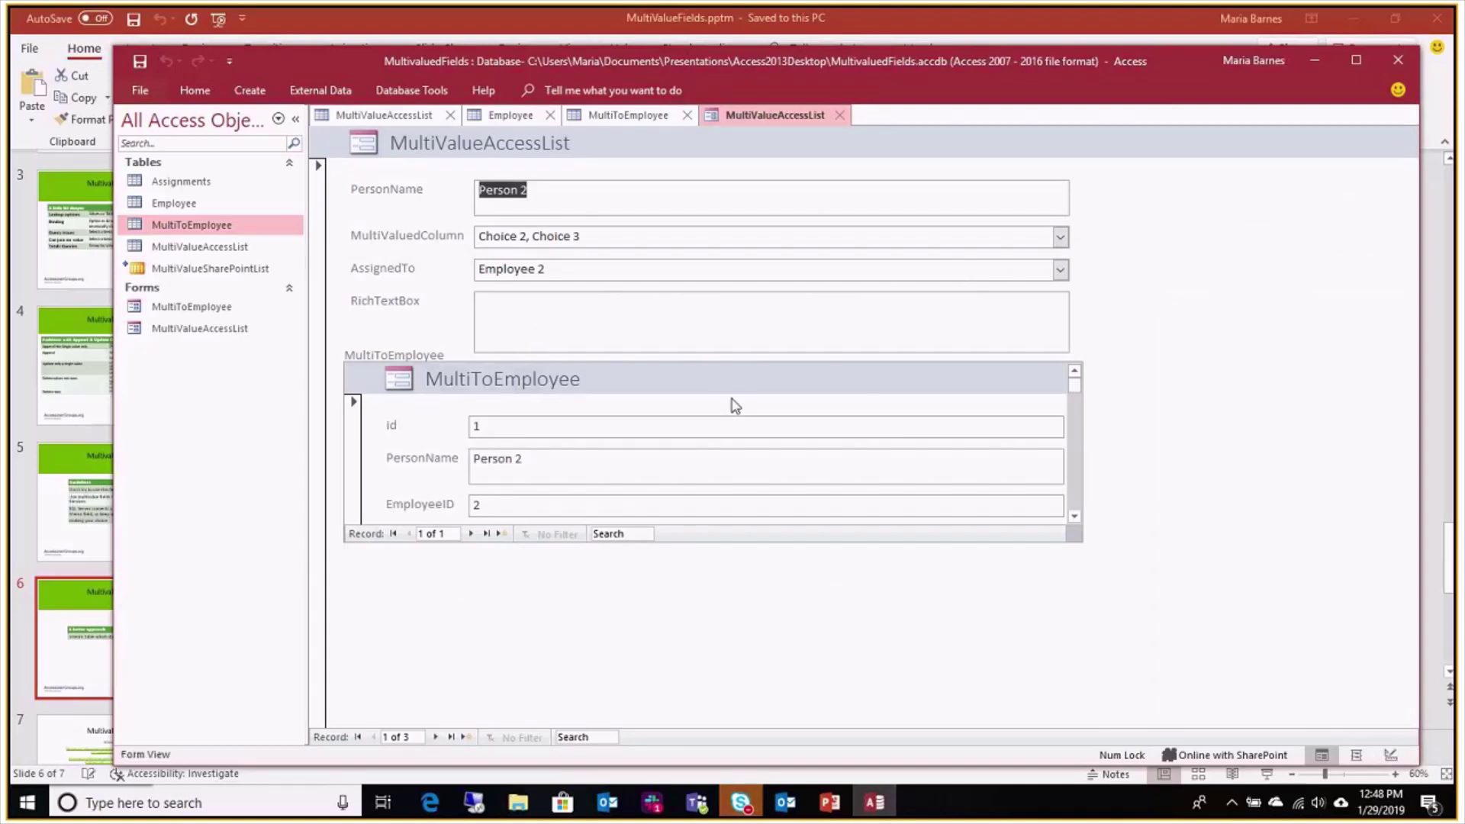
{"action": "left_click", "coordinate": [663, 384]}
Return MultiValueAccessList to Design View and set the Default View of the embedded MultiToEmployee form to Datasheet
{"action": "right_click", "coordinate": [766, 119]}
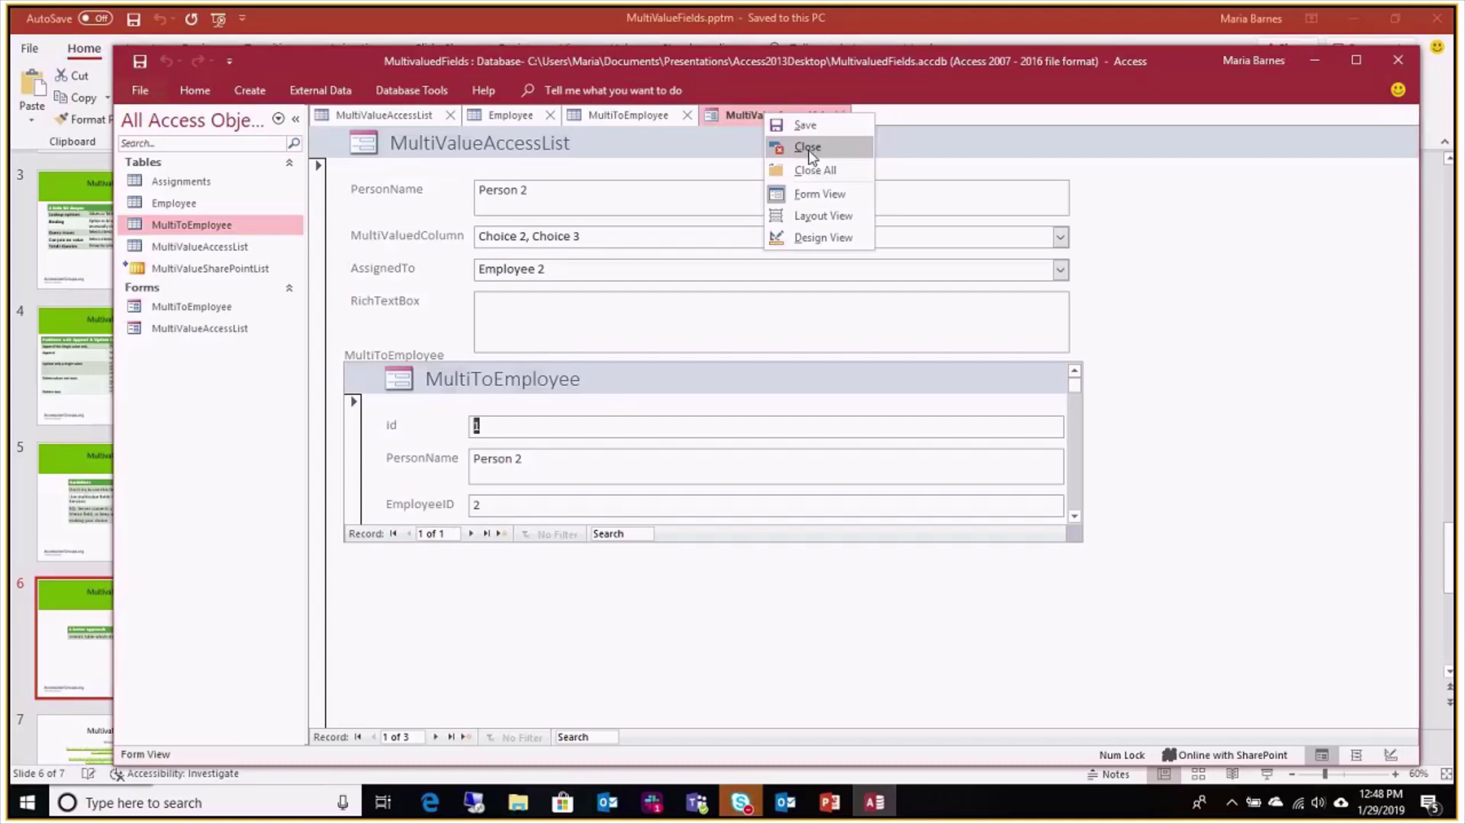
{"action": "left_click", "coordinate": [805, 235]}
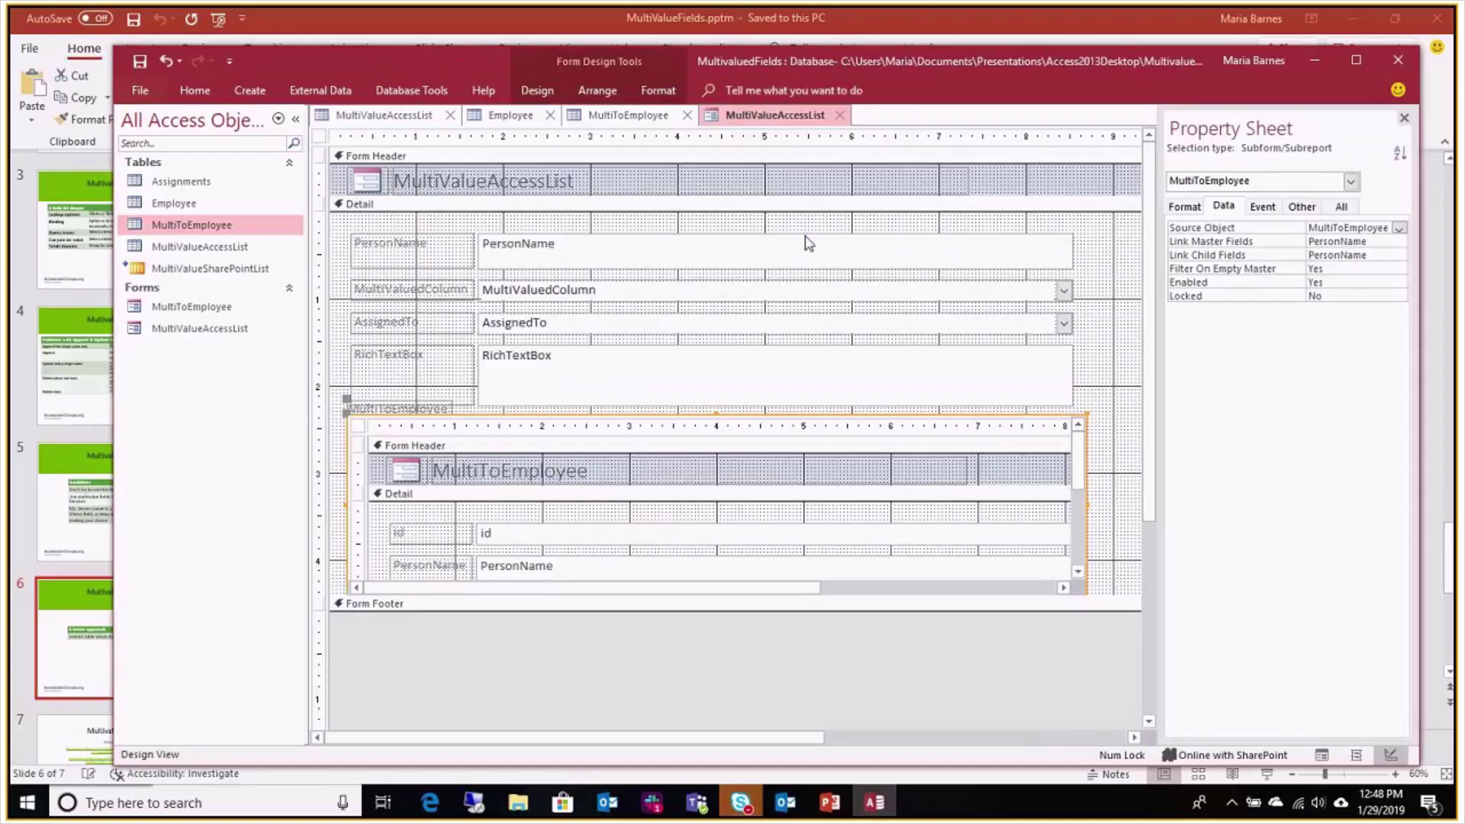
{"action": "left_click", "coordinate": [358, 425]}
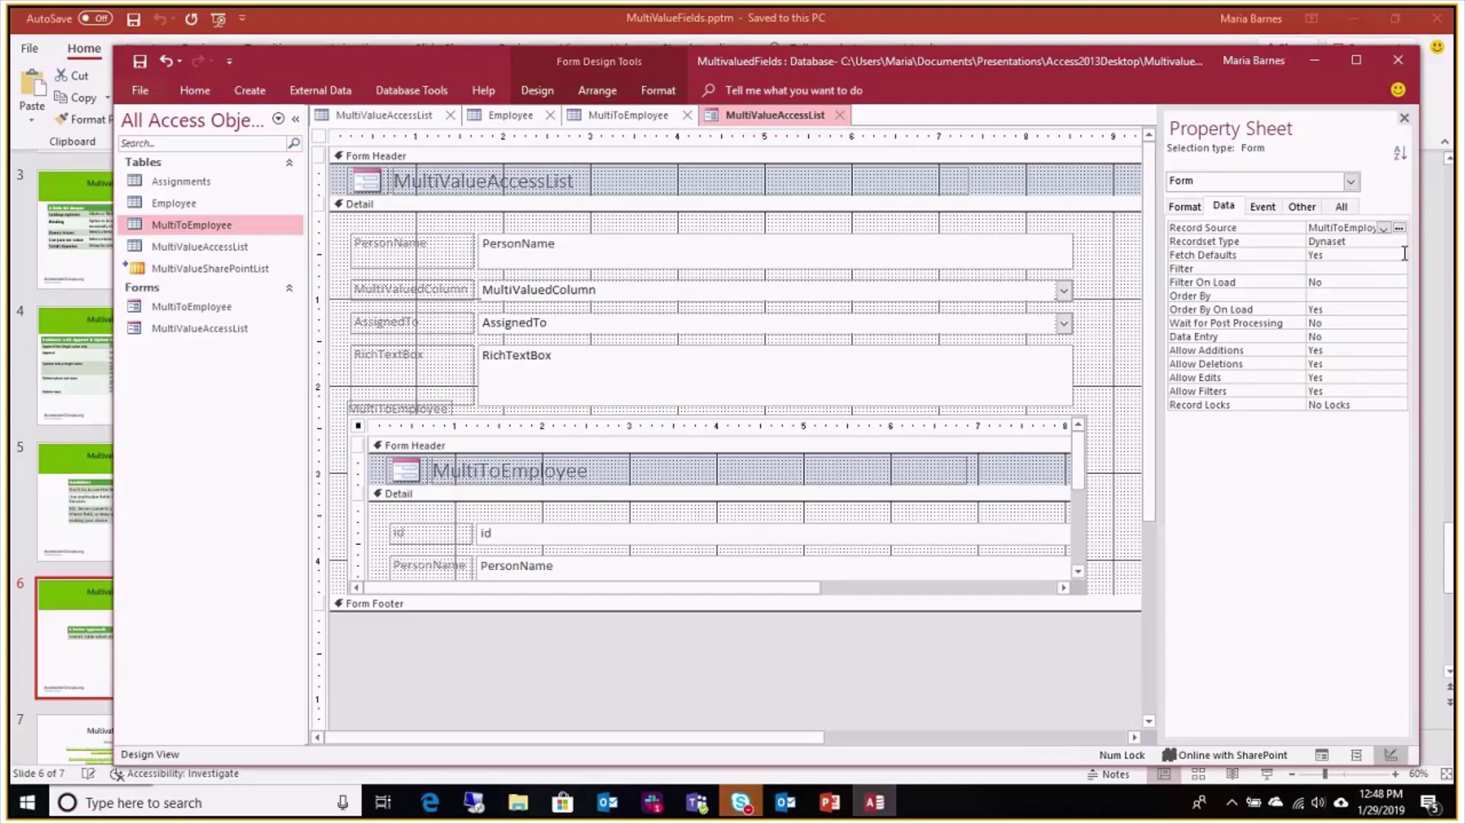
{"action": "left_click", "coordinate": [1185, 213]}
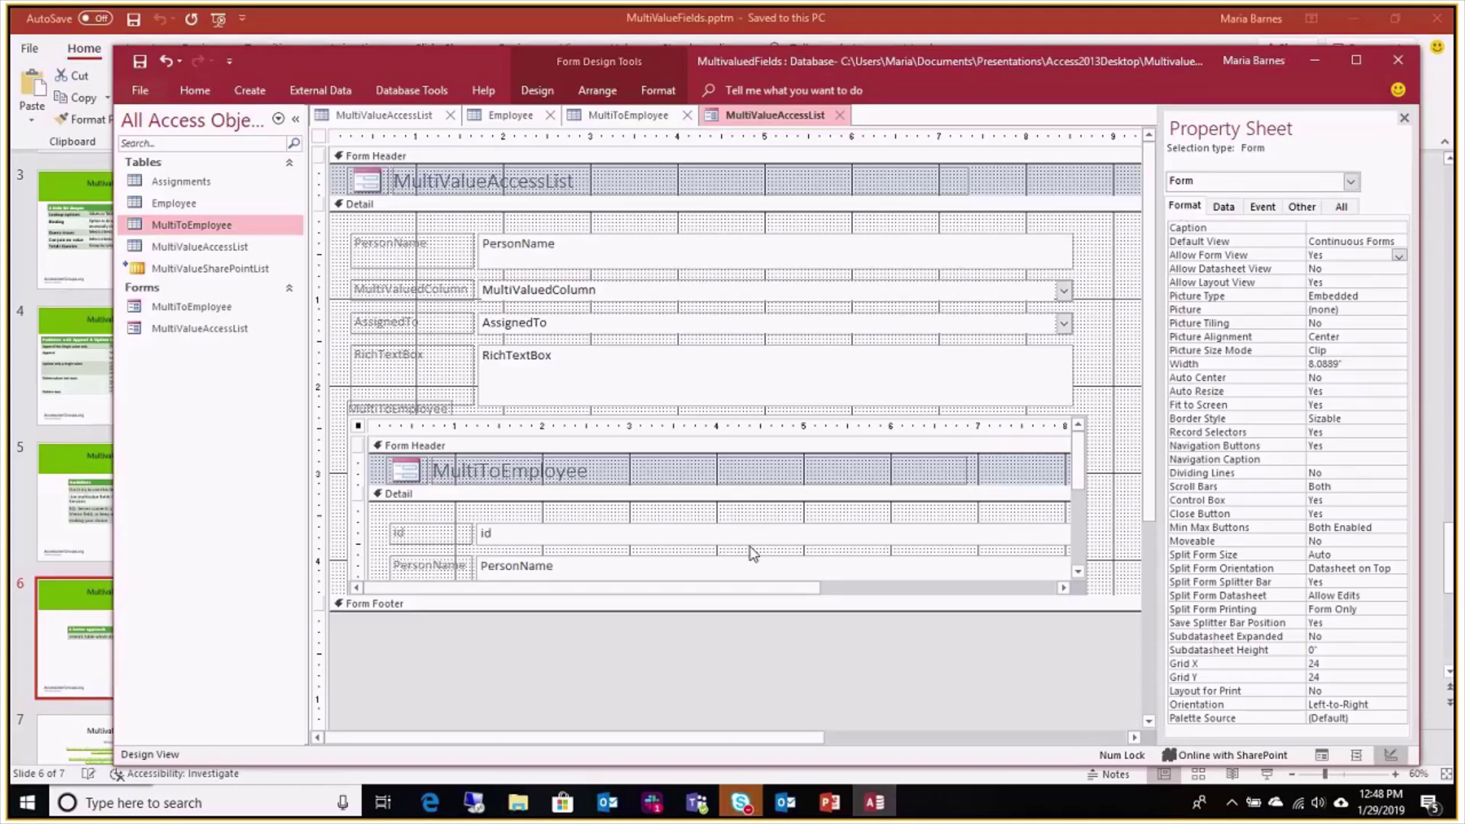
{"action": "left_click", "coordinate": [1368, 242]}
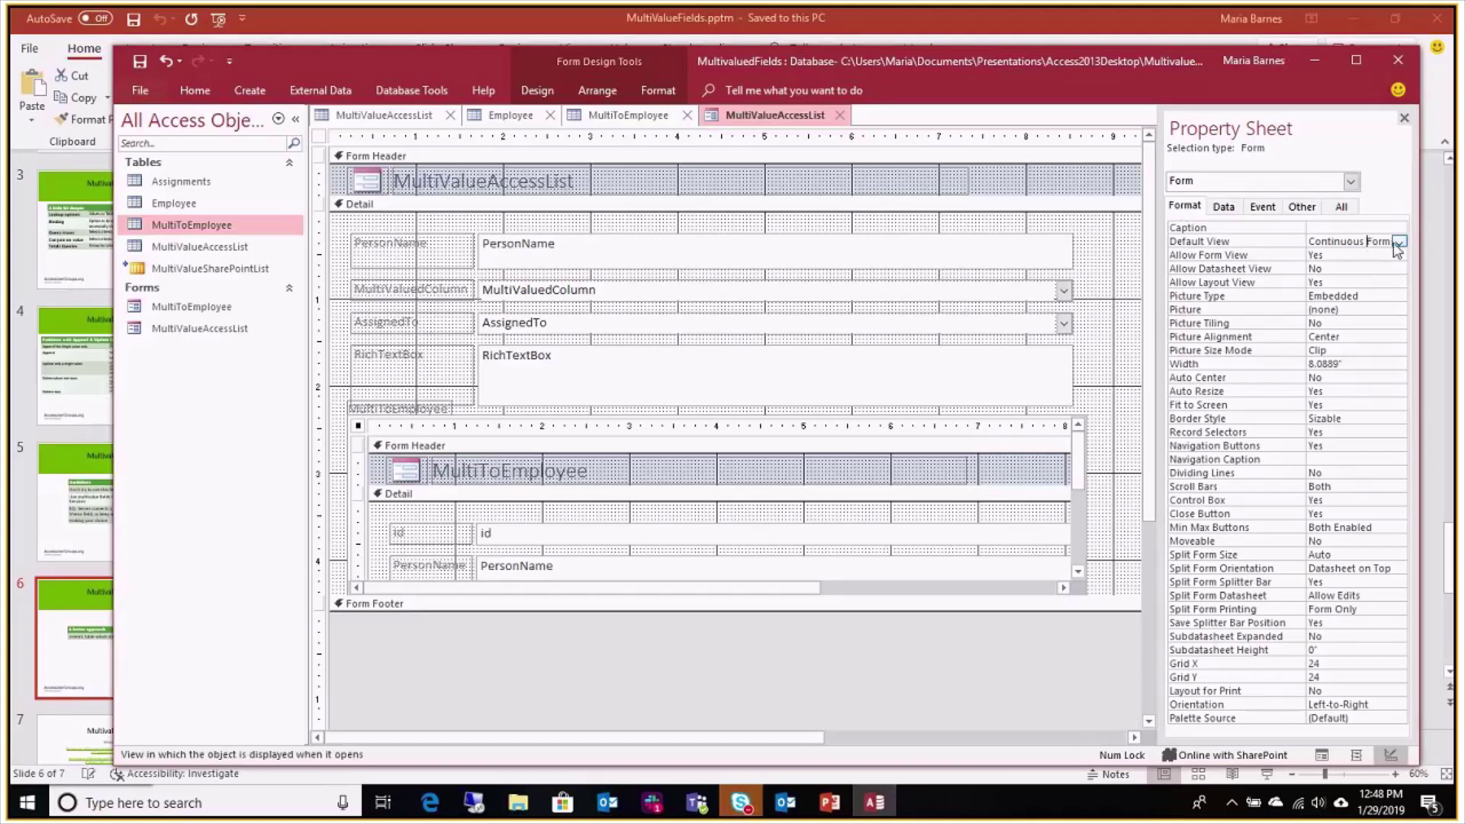
{"action": "left_click", "coordinate": [1398, 243]}
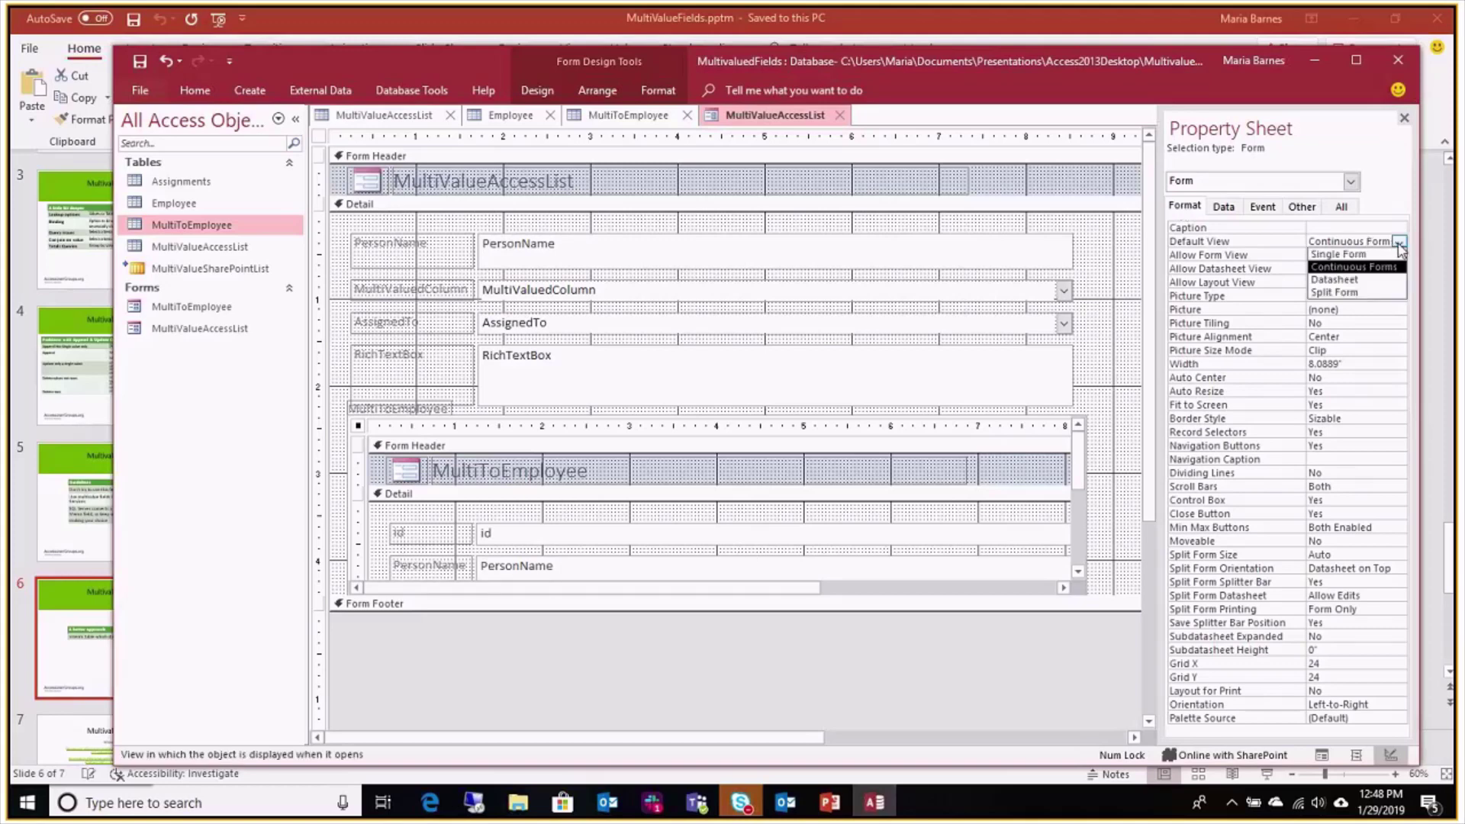
{"action": "left_click", "coordinate": [1366, 279]}
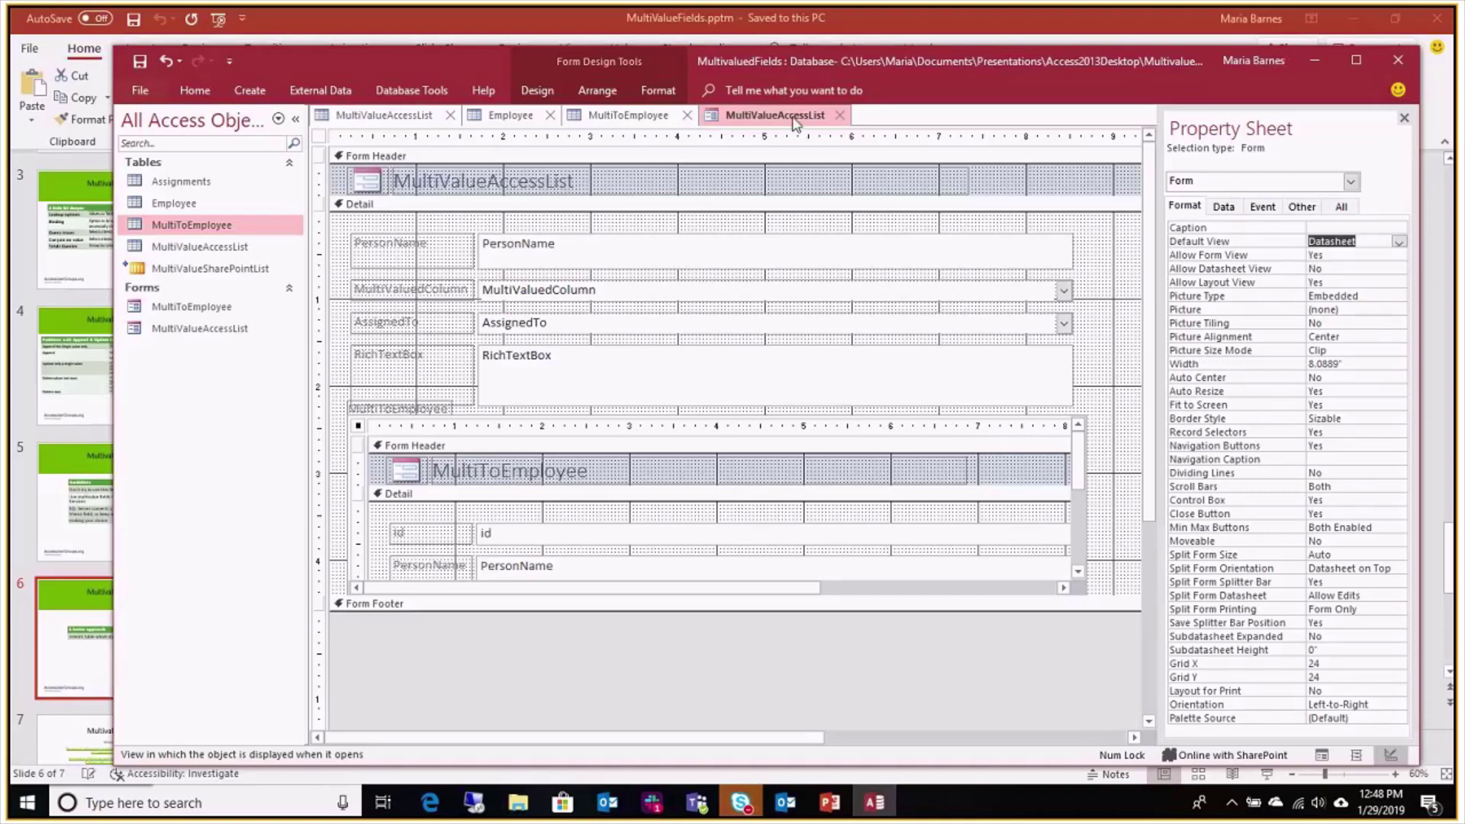
Switch the MultiValueAccessList form to Form View to check Person 2's MultiToEmployee records as a datasheet
{"action": "right_click", "coordinate": [795, 119]}
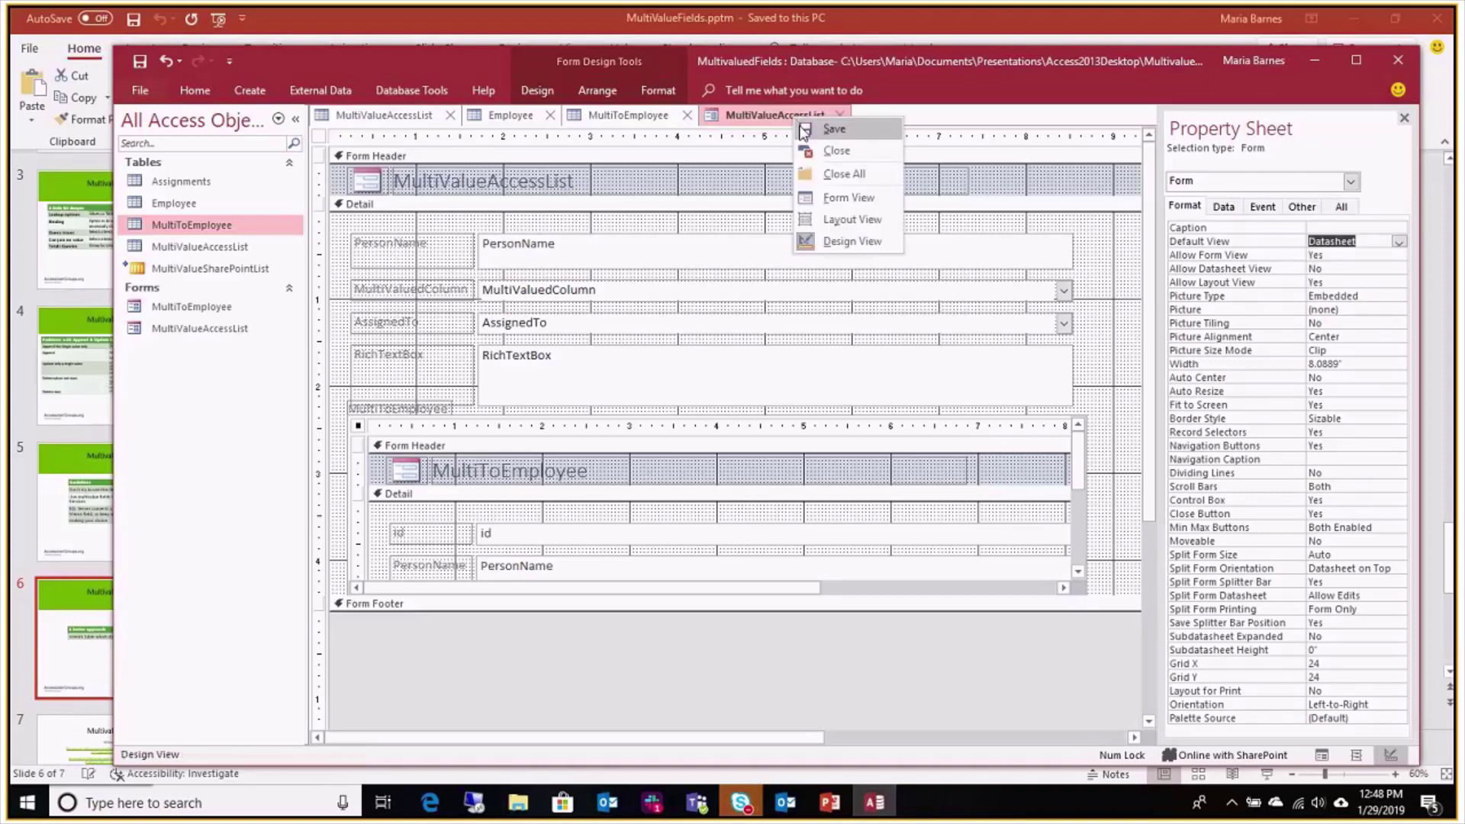
{"action": "left_click", "coordinate": [828, 198]}
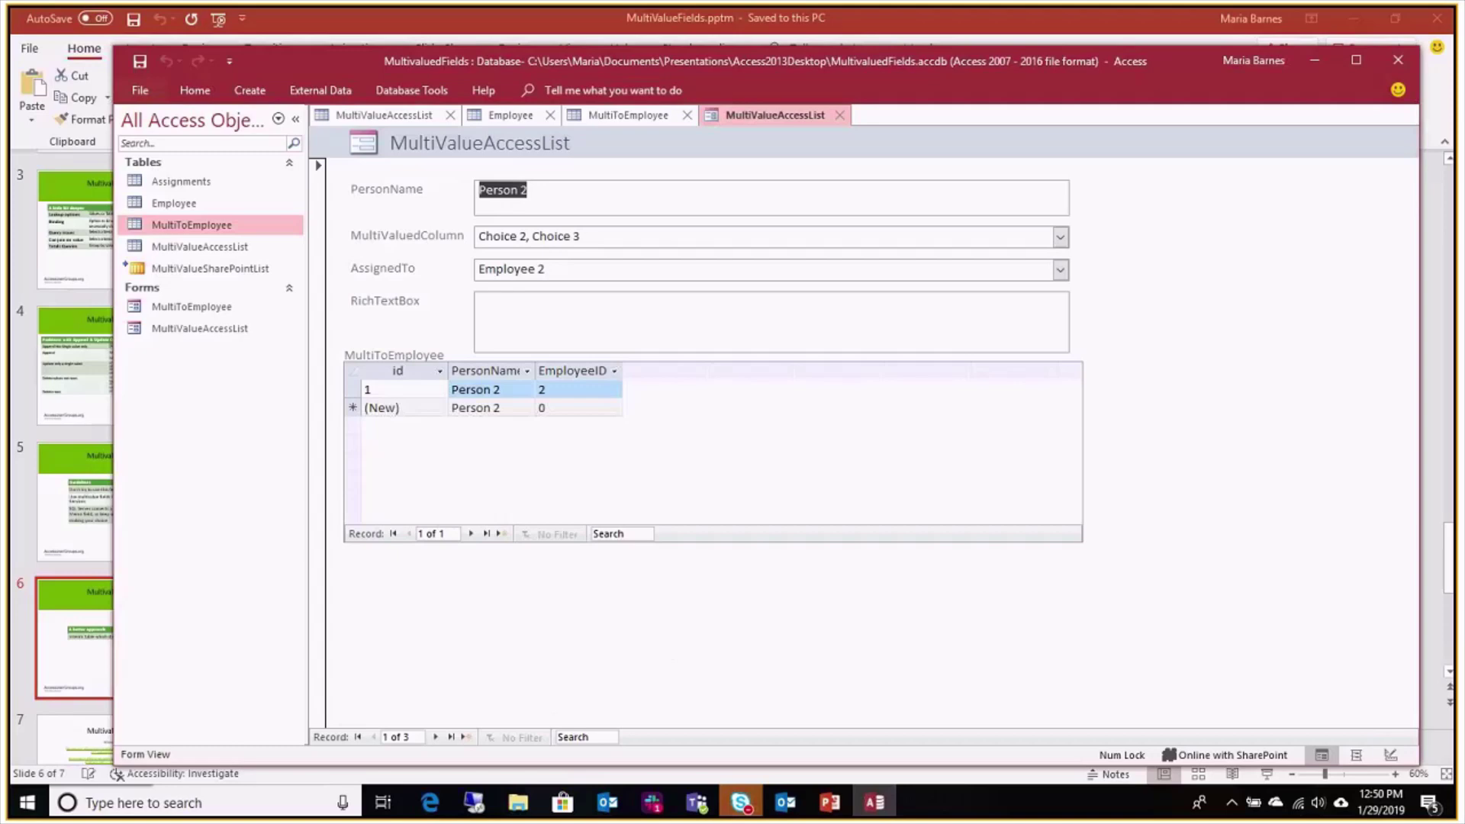
Switch to Microsoft Edge, close the Skype for Business page and show the Access Lunchtime LinkedIn group
{"action": "left_click", "coordinate": [430, 803]}
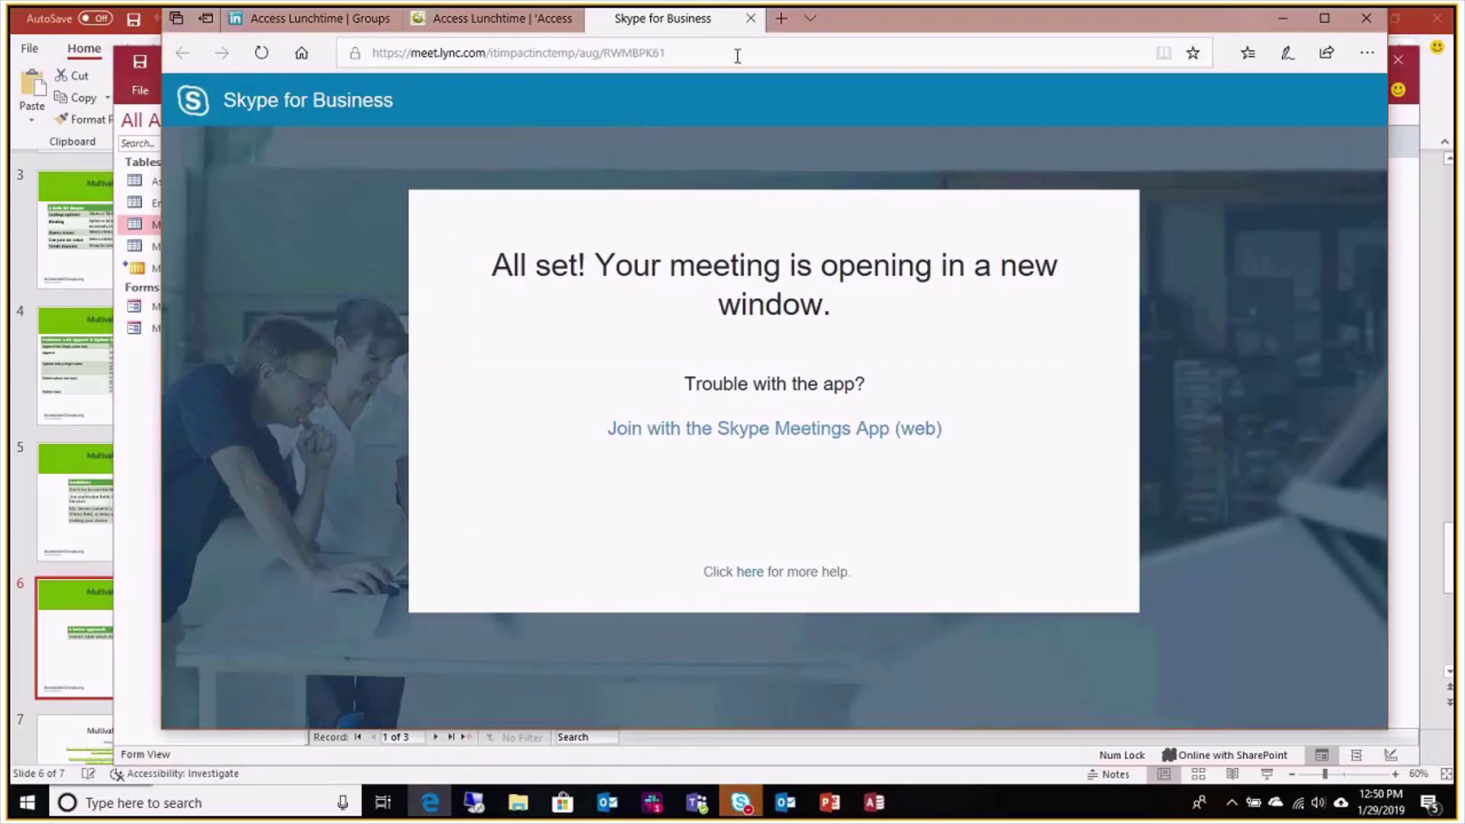
{"action": "left_click", "coordinate": [751, 19]}
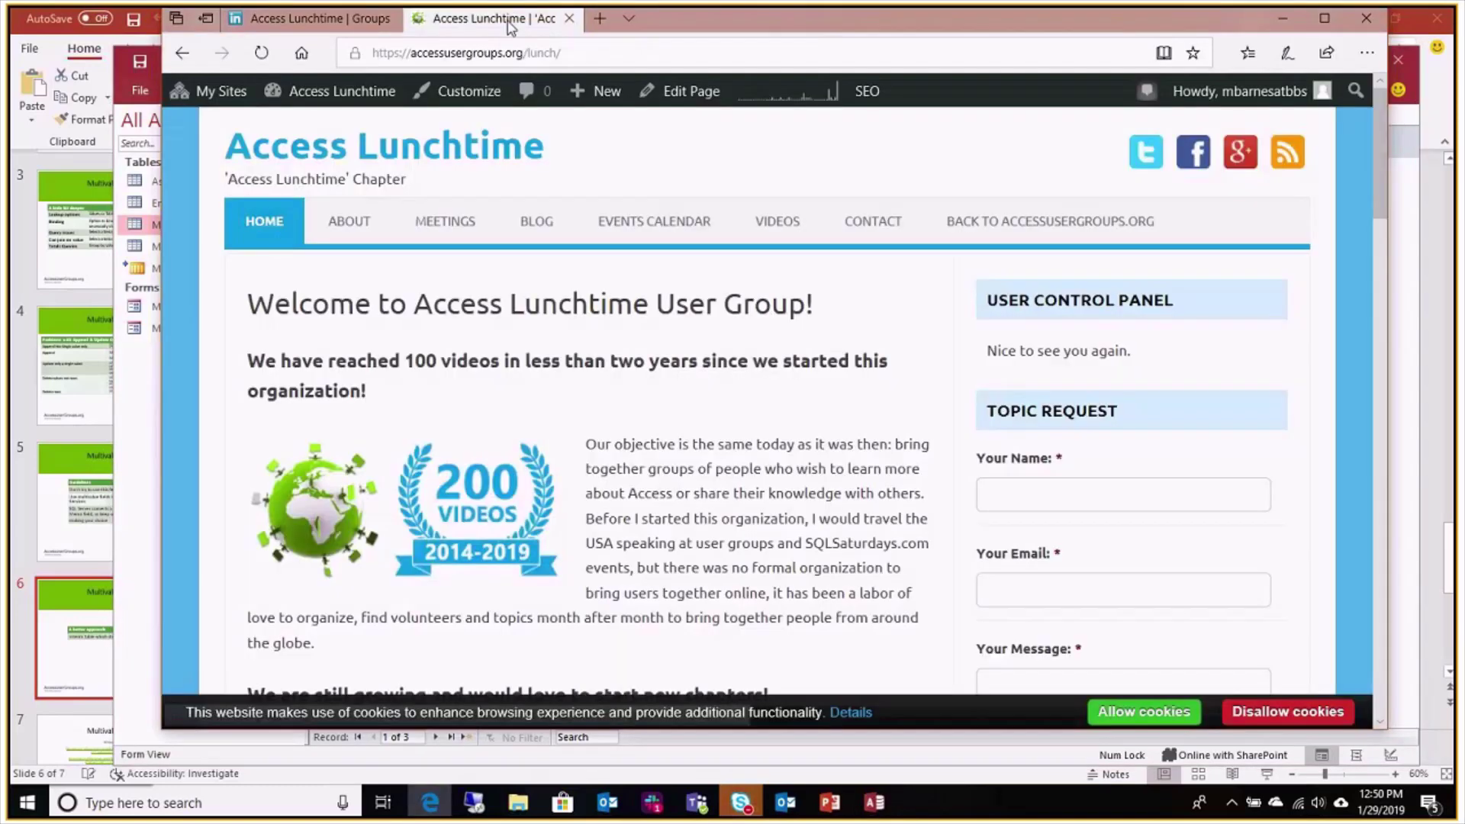
{"action": "left_click", "coordinate": [348, 22]}
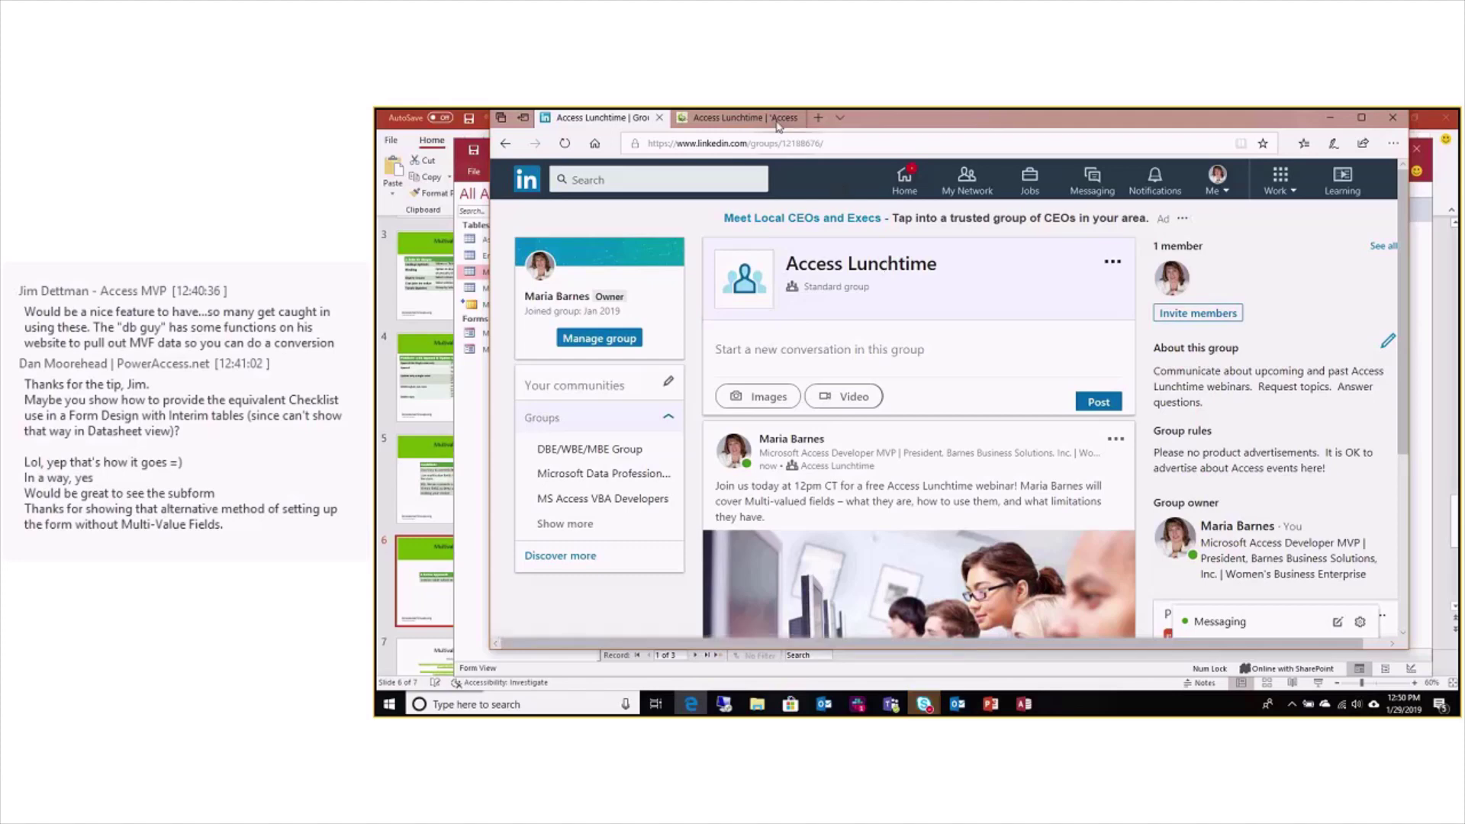
Open the upcoming meeting from the Access Lunchtime website's events calendar and read its topic, presenter and details
{"action": "left_click", "coordinate": [753, 118]}
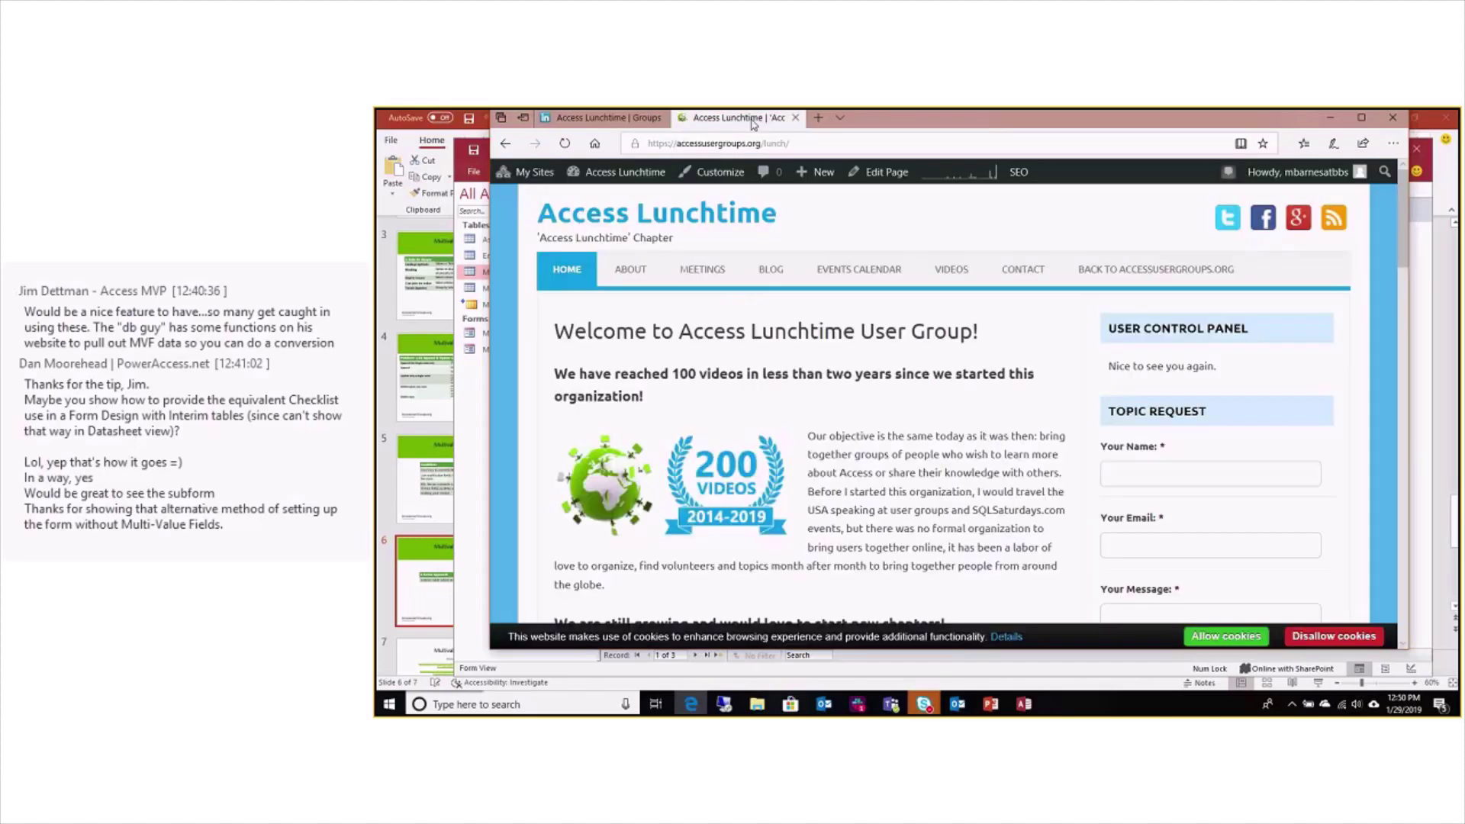
{"action": "left_click", "coordinate": [858, 274]}
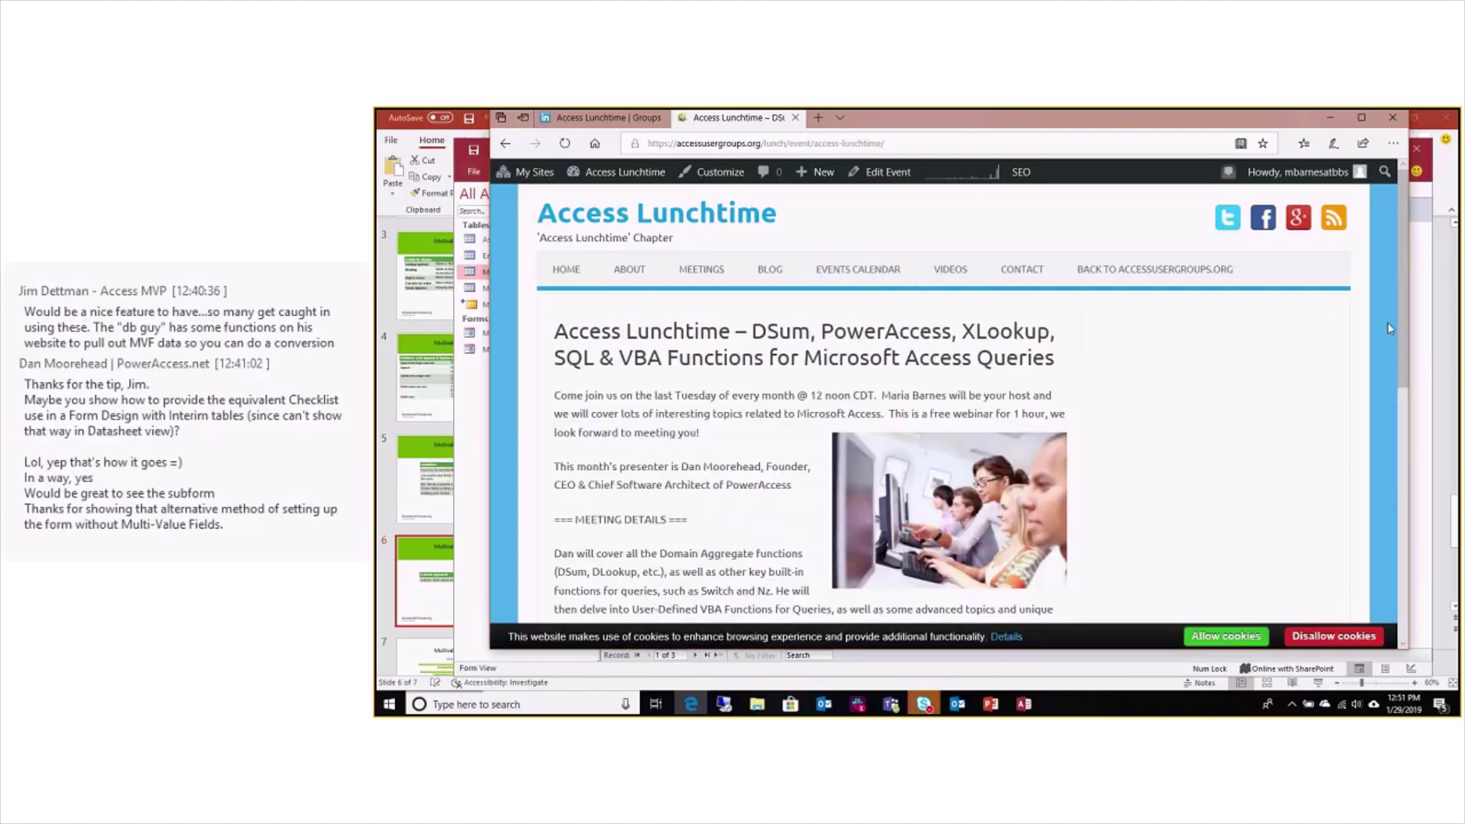
{"action": "mouse_move", "coordinate": [1405, 324]}
{"action": "left_mouse_down"}
{"action": "mouse_move", "coordinate": [1407, 355]}
{"action": "mouse_move", "coordinate": [1388, 343]}
{"action": "left_mouse_up"}
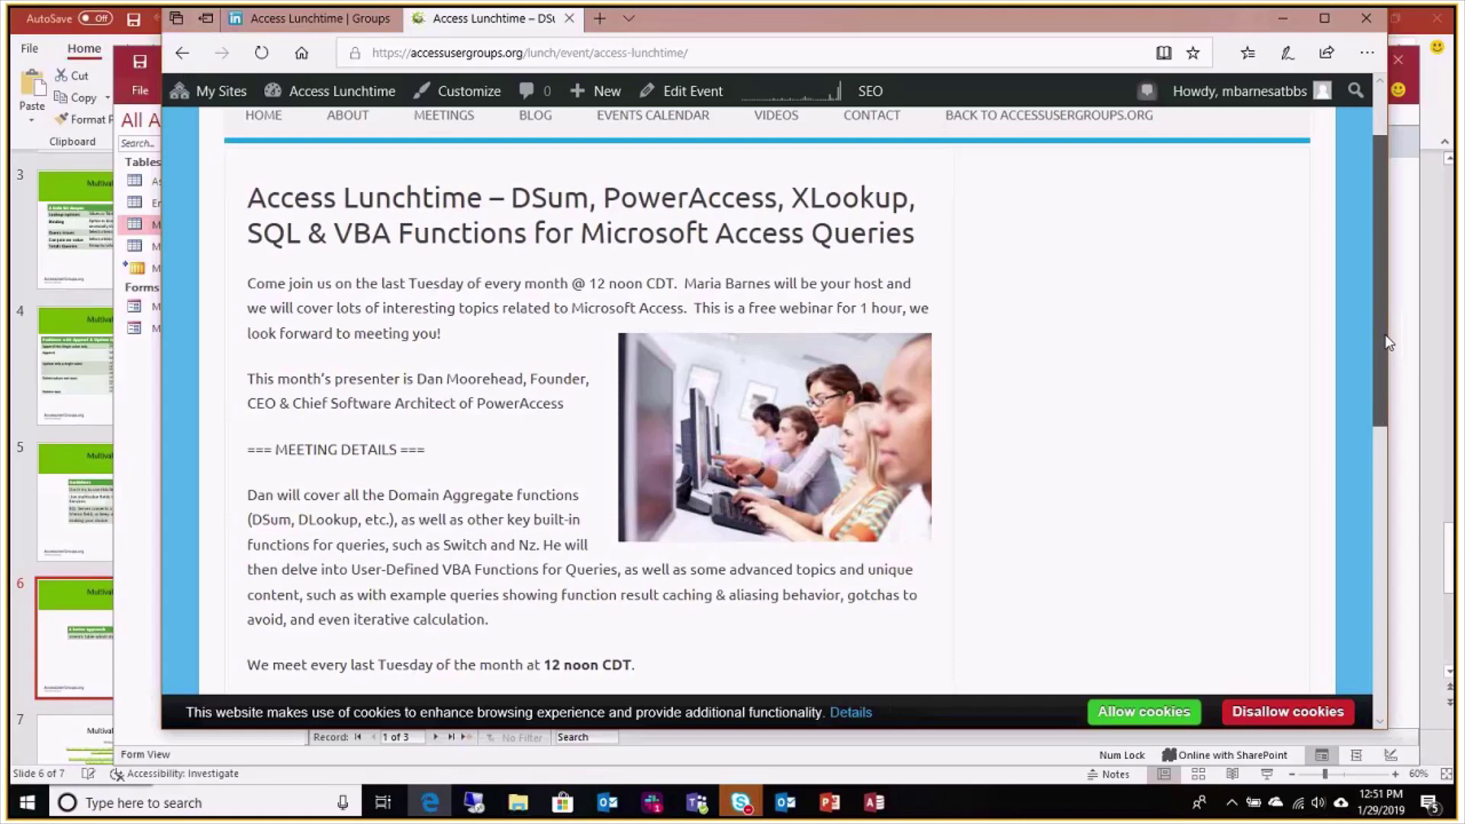
{"action": "left_click_drag", "start_coordinate": [1386, 336], "coordinate": [1390, 300]}
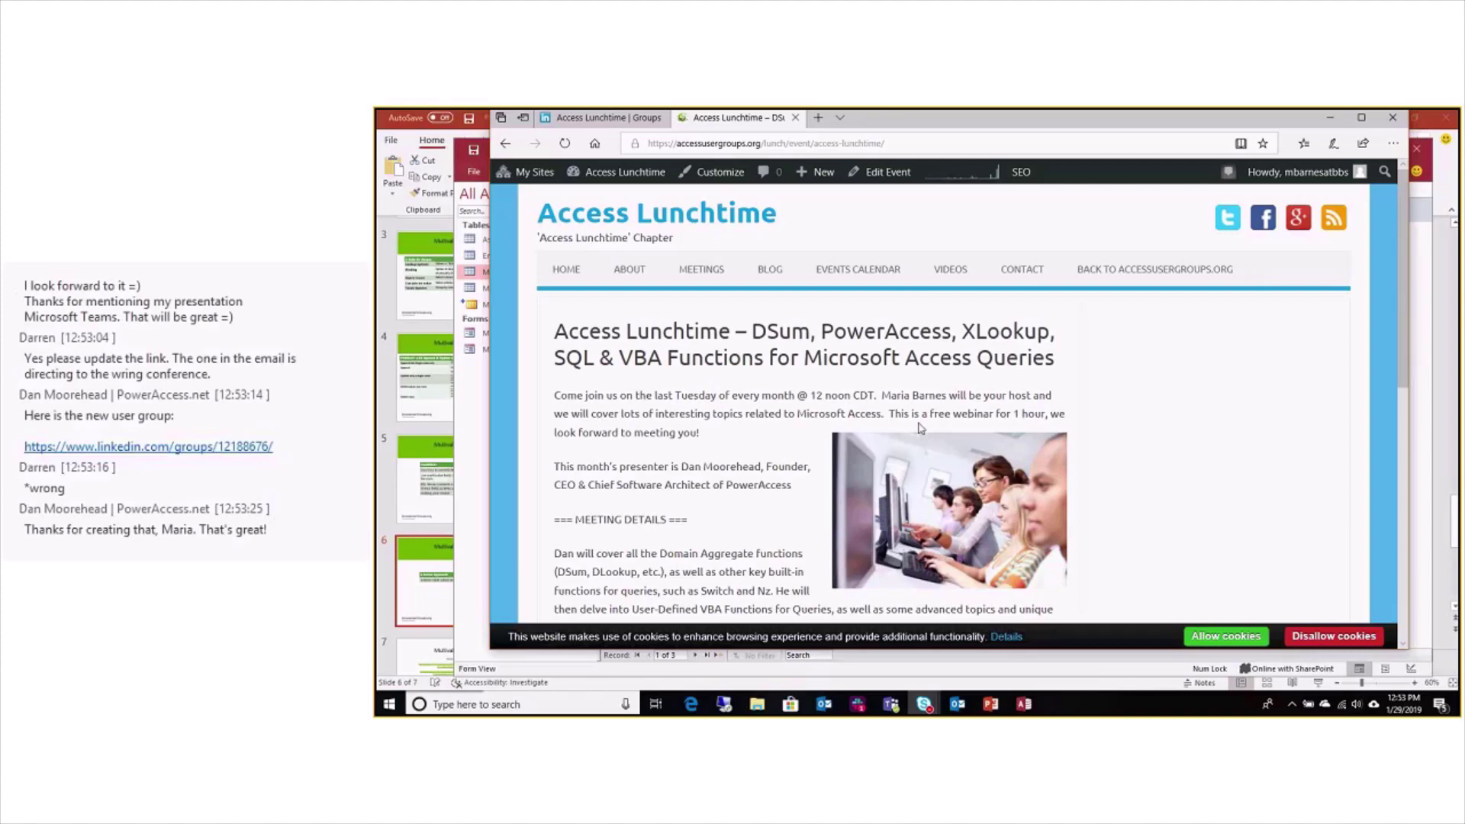
Switch to the MultiValueFields presentation in PowerPoint and open the Guide to multivalued fields article linked on the Resources slide
{"action": "left_click", "coordinate": [991, 703]}
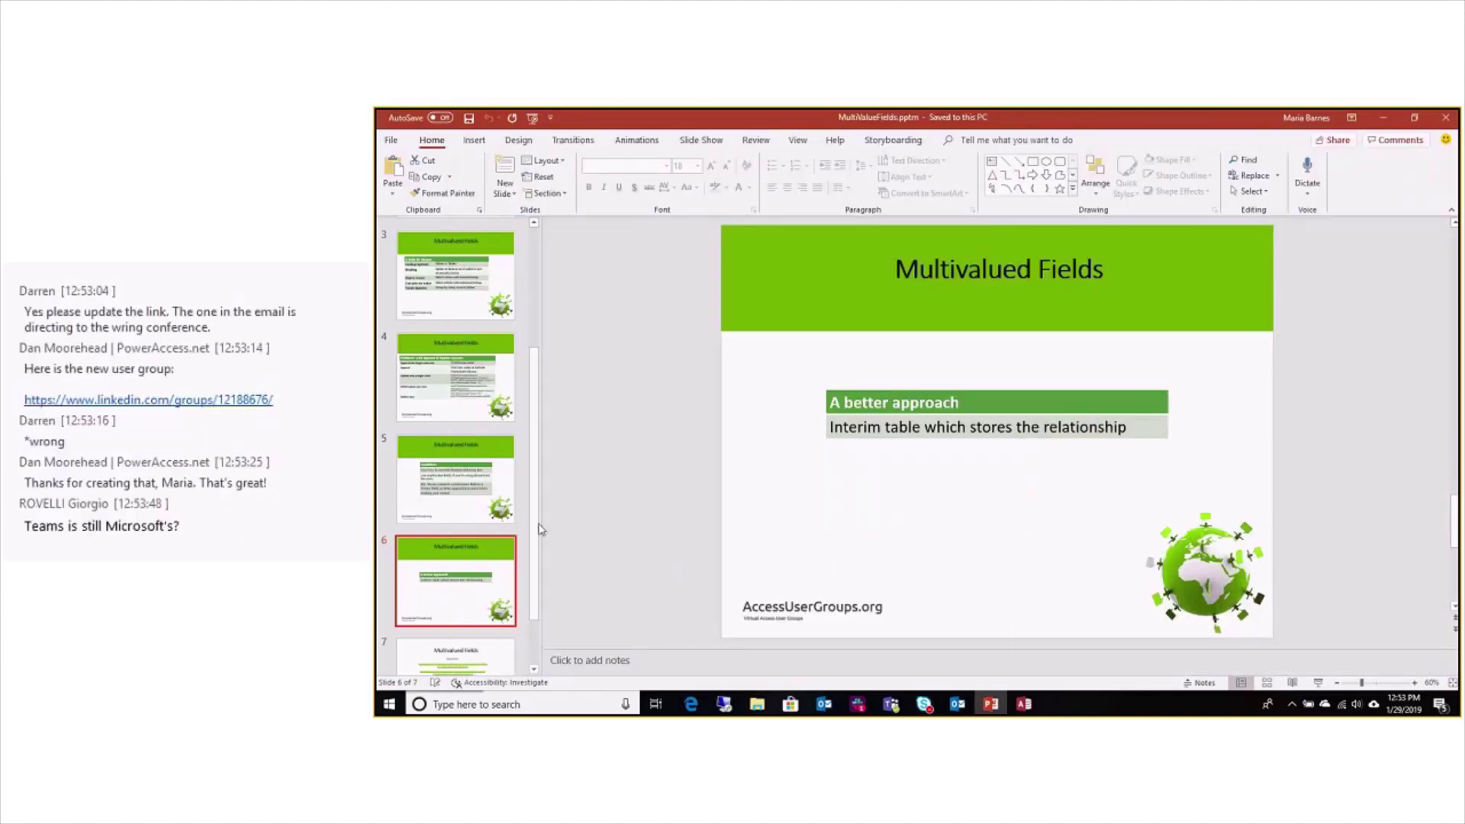
{"action": "scroll", "coordinate": [471, 603], "scroll_direction": "down", "scroll_amount": 2}
{"action": "left_click", "coordinate": [471, 612]}
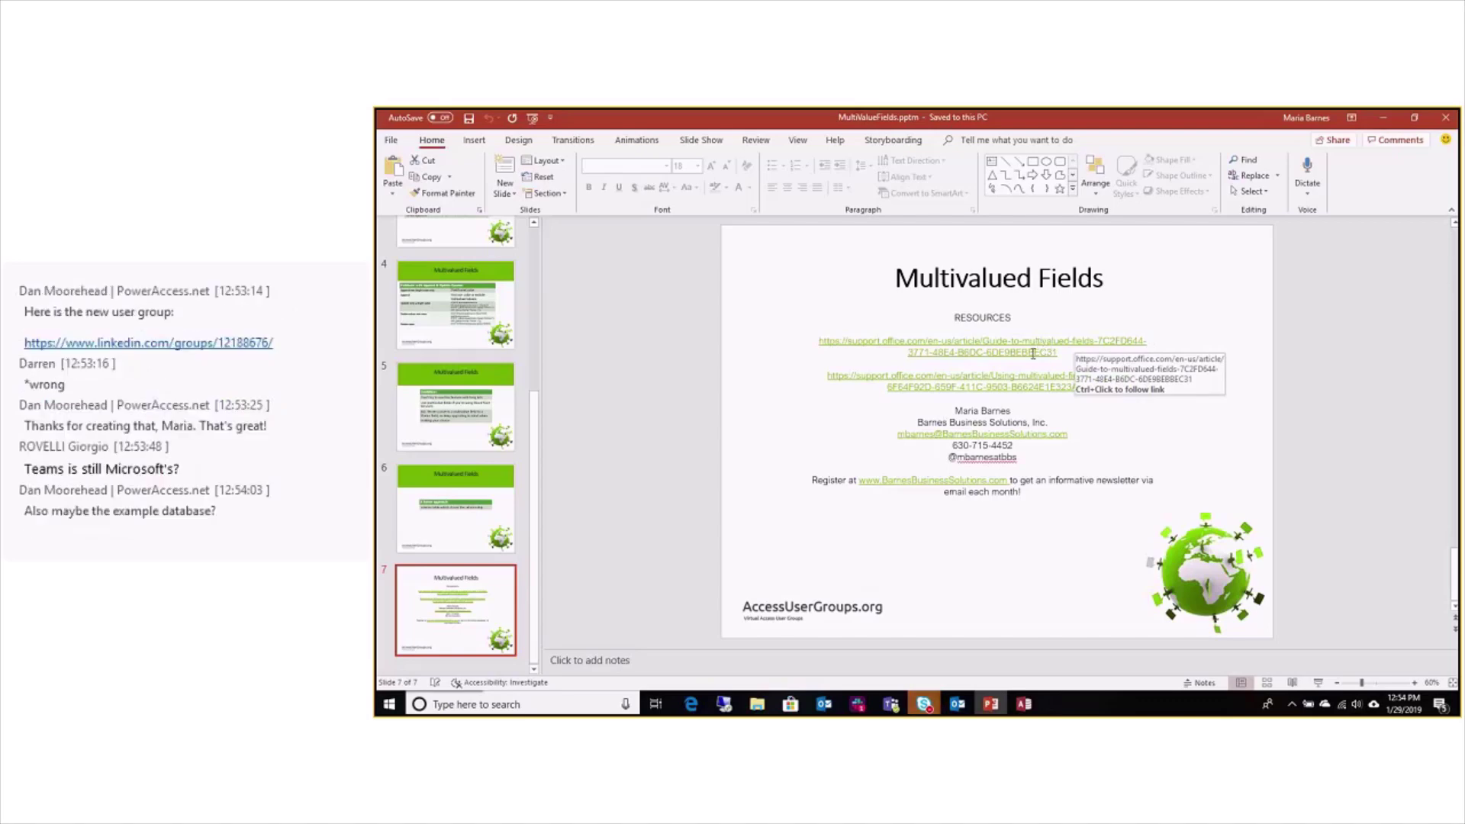
{"action": "left_click", "coordinate": [1033, 353], "text": "ctrl"}
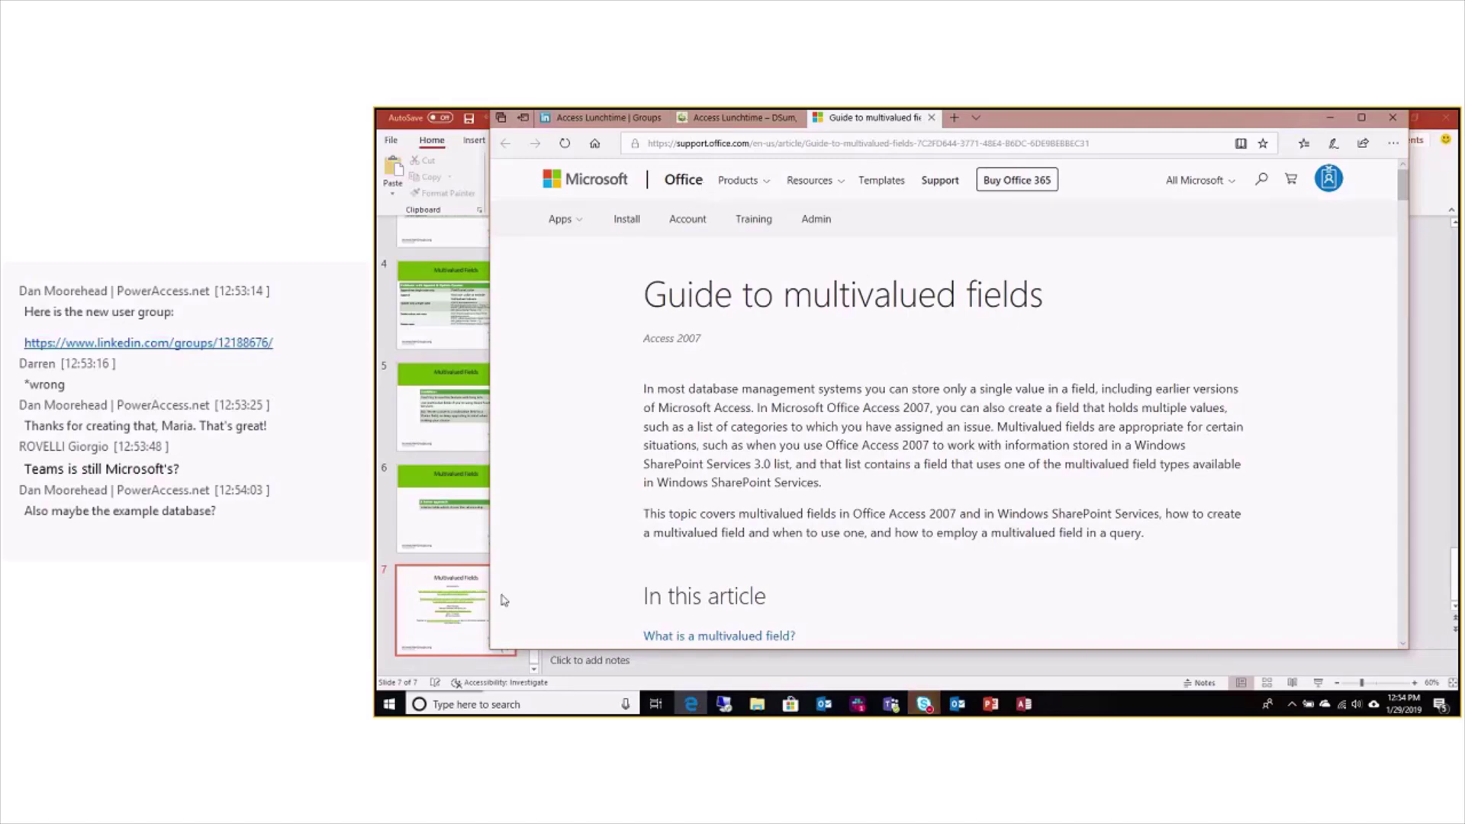
{"action": "mouse_move", "coordinate": [1402, 197]}
{"action": "left_mouse_down"}
{"action": "mouse_move", "coordinate": [1401, 289]}
{"action": "mouse_move", "coordinate": [1402, 186]}
{"action": "left_mouse_up"}
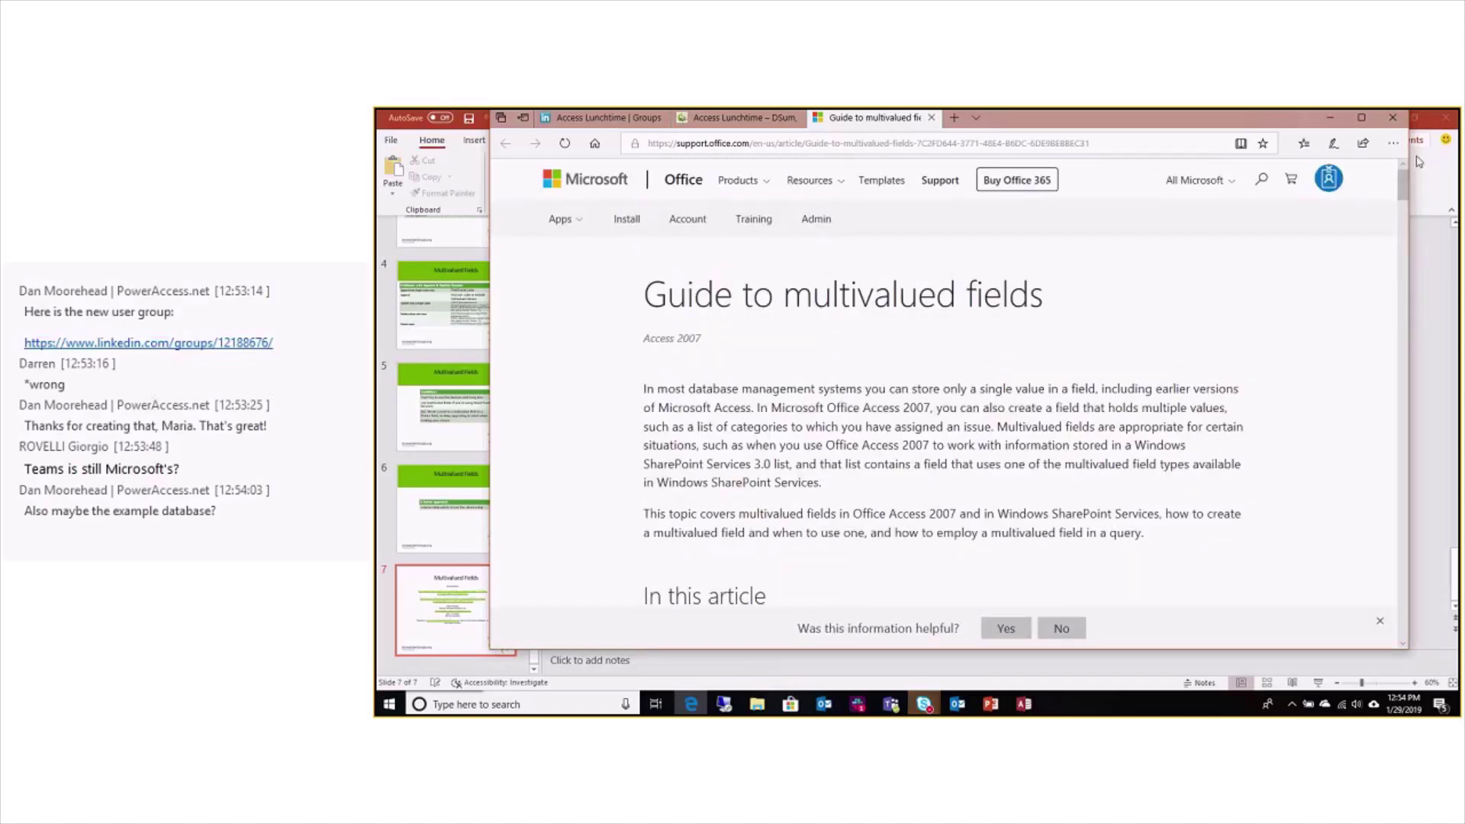
From the Resources slide, open the Using multivalued fields in queries article and read its section How to display the bound value in a query
{"action": "left_click", "coordinate": [694, 665]}
{"action": "left_click", "coordinate": [1000, 386]}
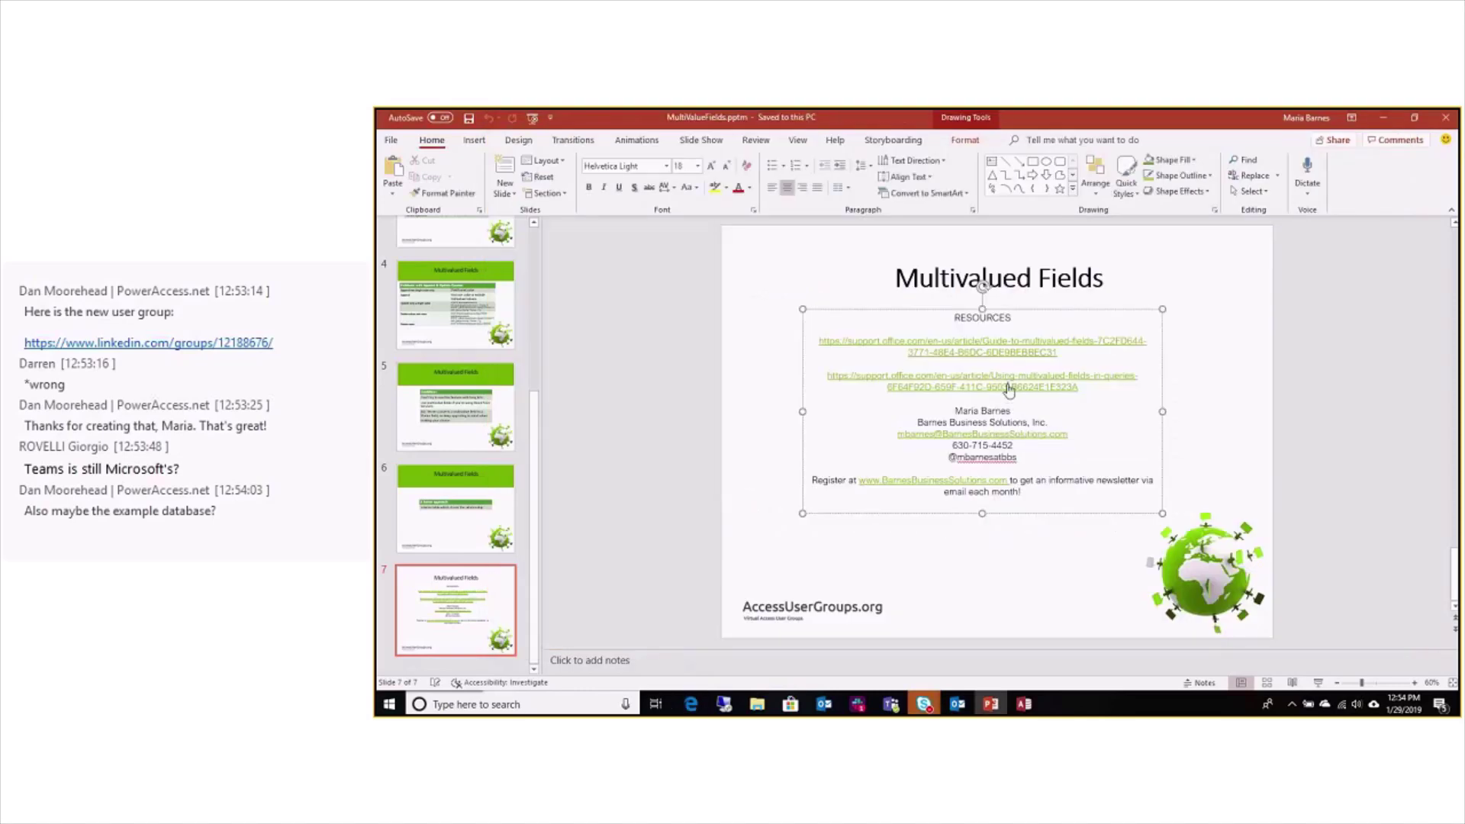
{"action": "left_click", "coordinate": [1007, 384], "text": "ctrl"}
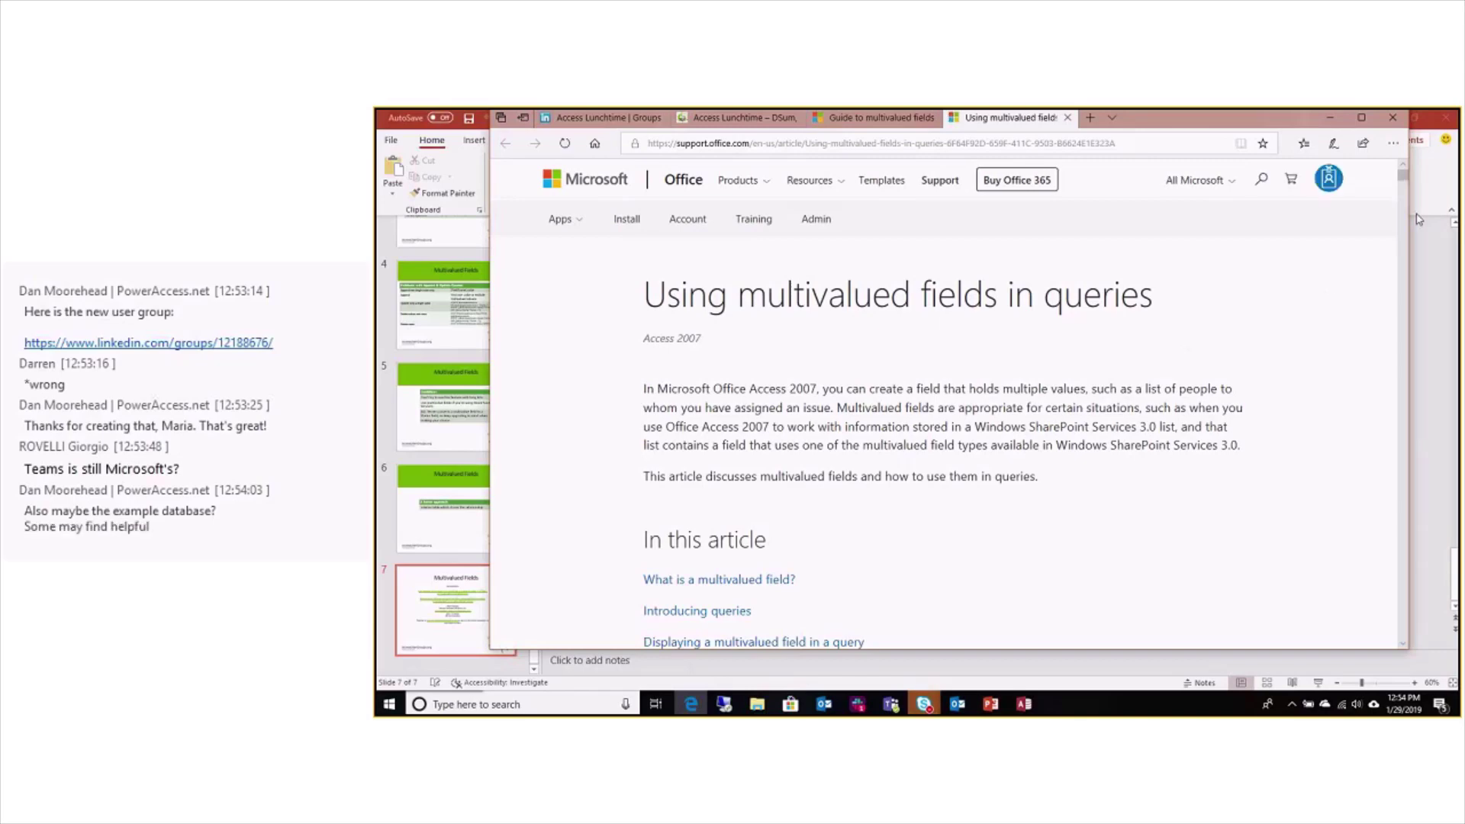
{"action": "left_click_drag", "start_coordinate": [1404, 183], "coordinate": [1404, 193]}
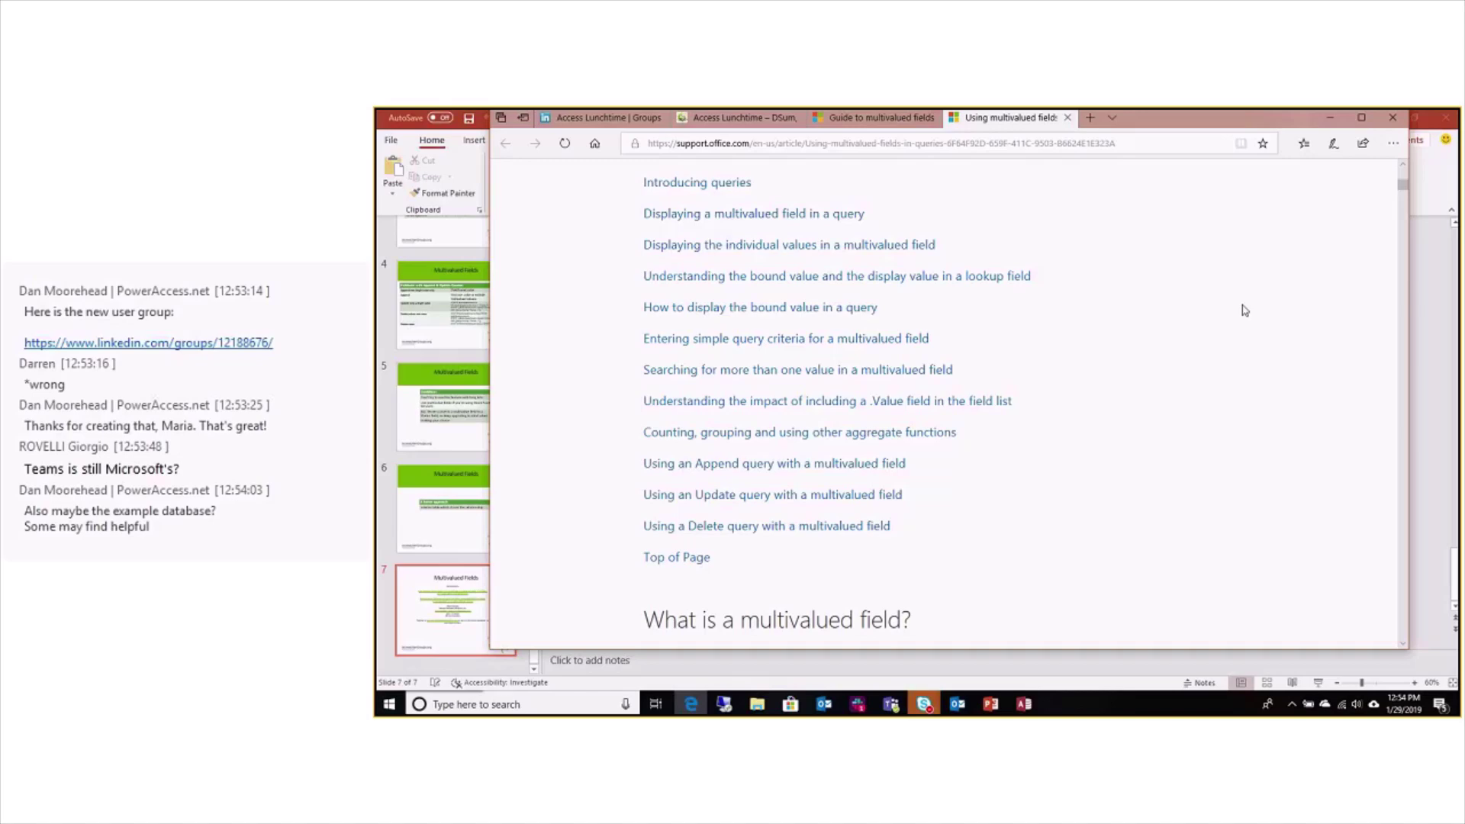
{"action": "left_click", "coordinate": [829, 309]}
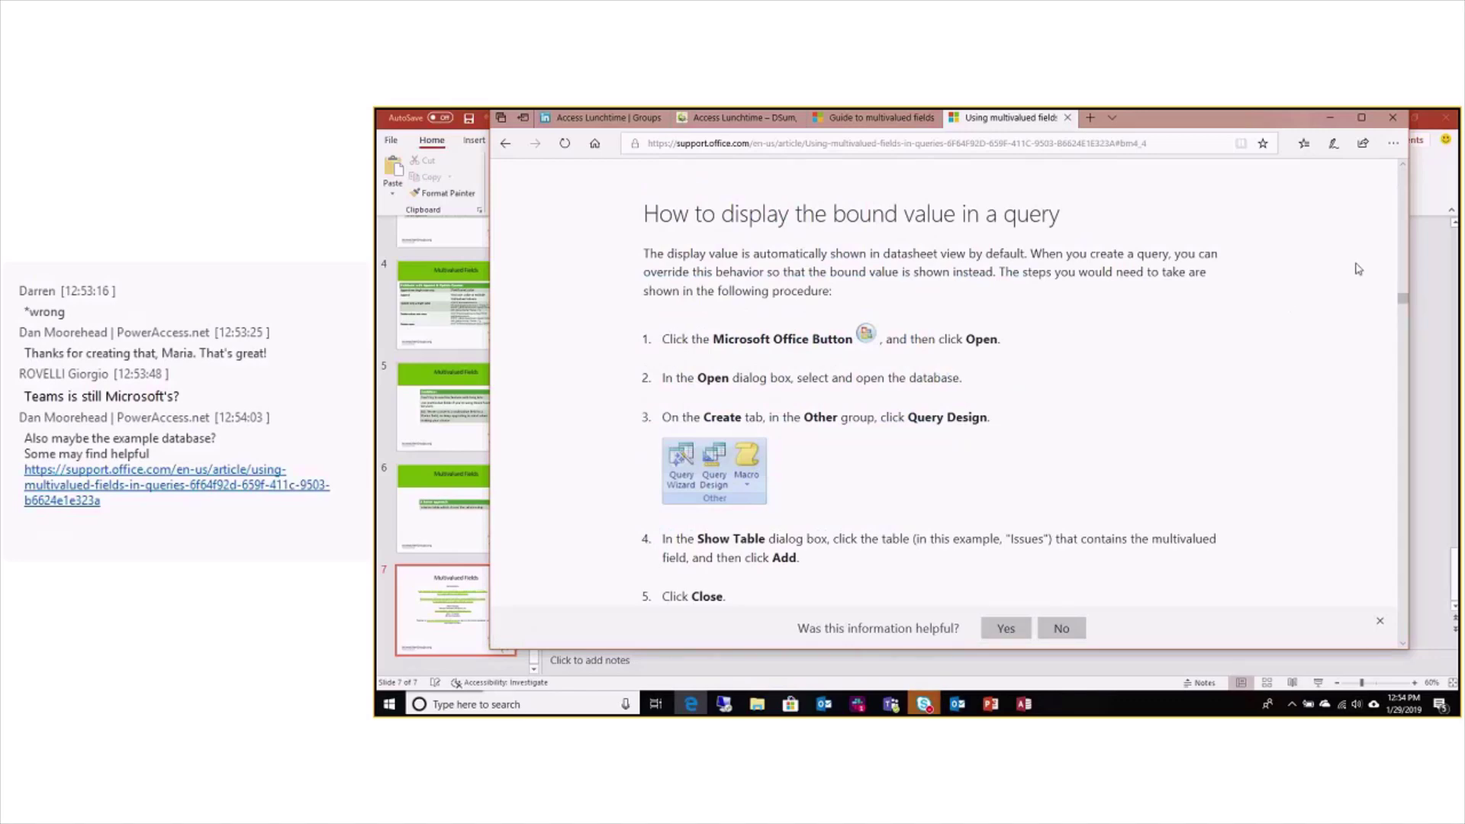
{"action": "mouse_move", "coordinate": [1403, 299]}
{"action": "left_mouse_down"}
{"action": "mouse_move", "coordinate": [1409, 320]}
{"action": "mouse_move", "coordinate": [1404, 303]}
{"action": "left_mouse_up"}
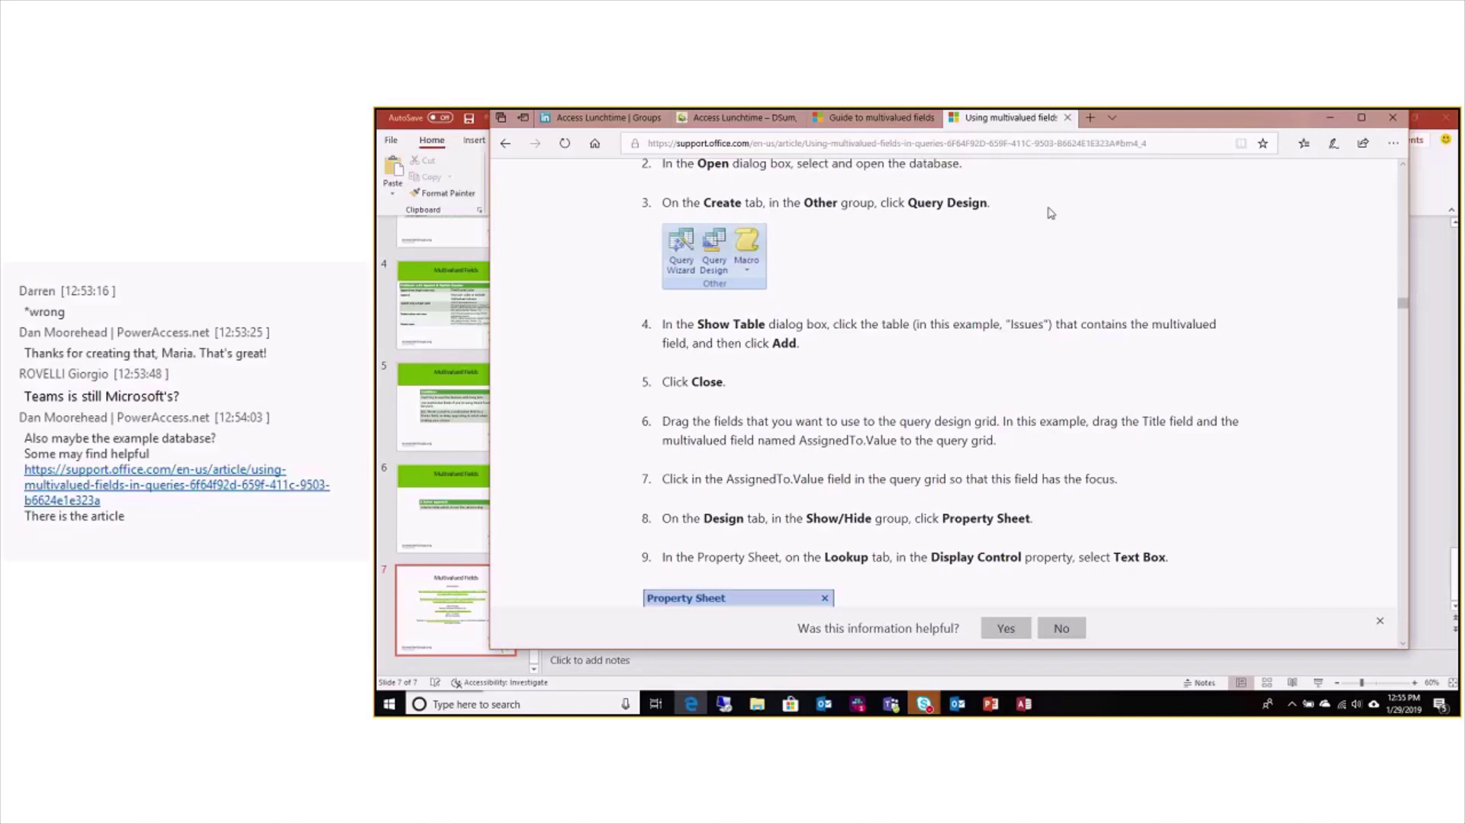
Return to the Guide to multivalued fields article and copy its web address for sharing in the meeting chat
{"action": "left_click", "coordinate": [858, 124]}
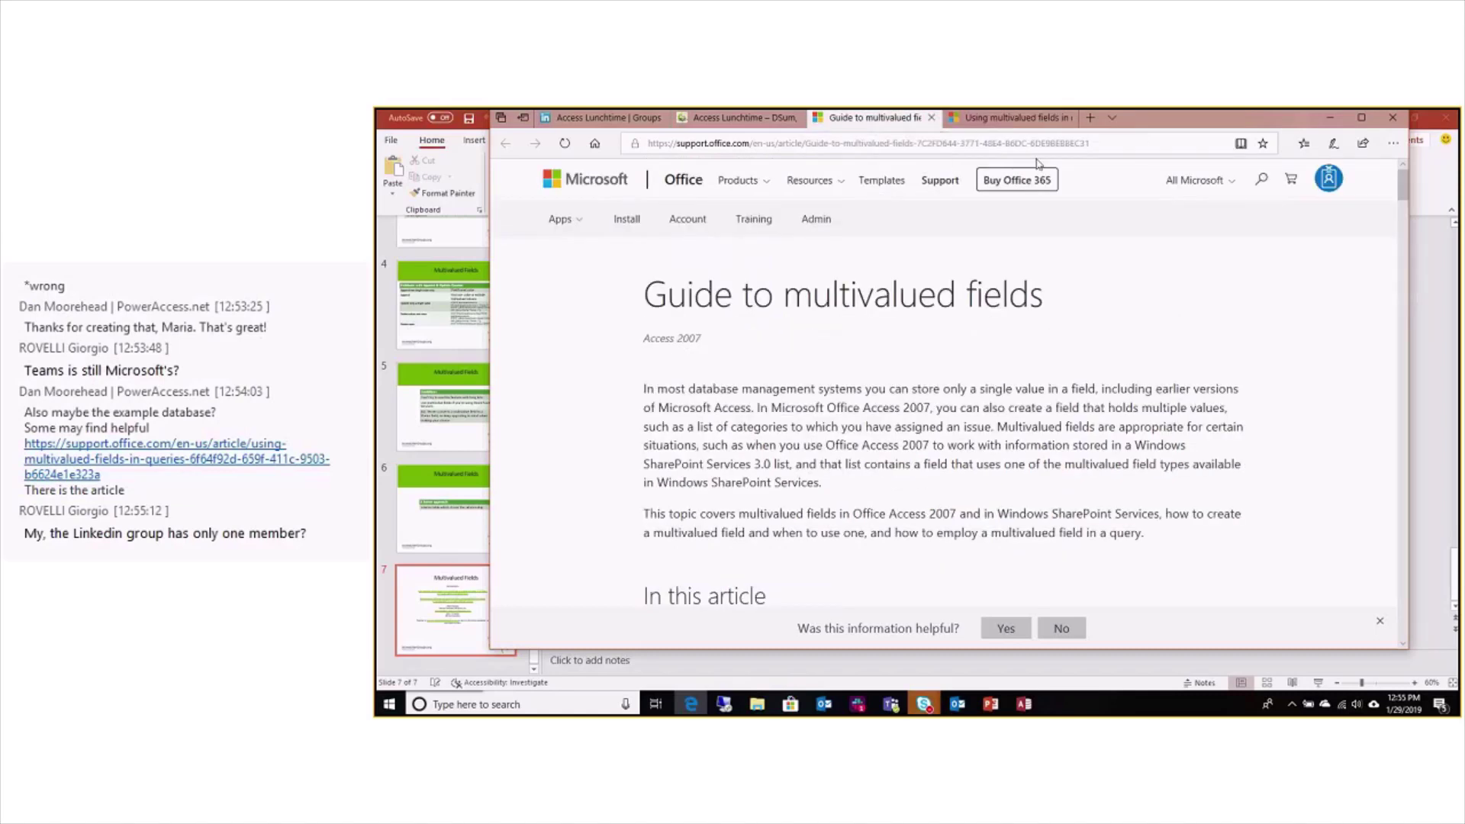
{"action": "left_click", "coordinate": [1092, 144]}
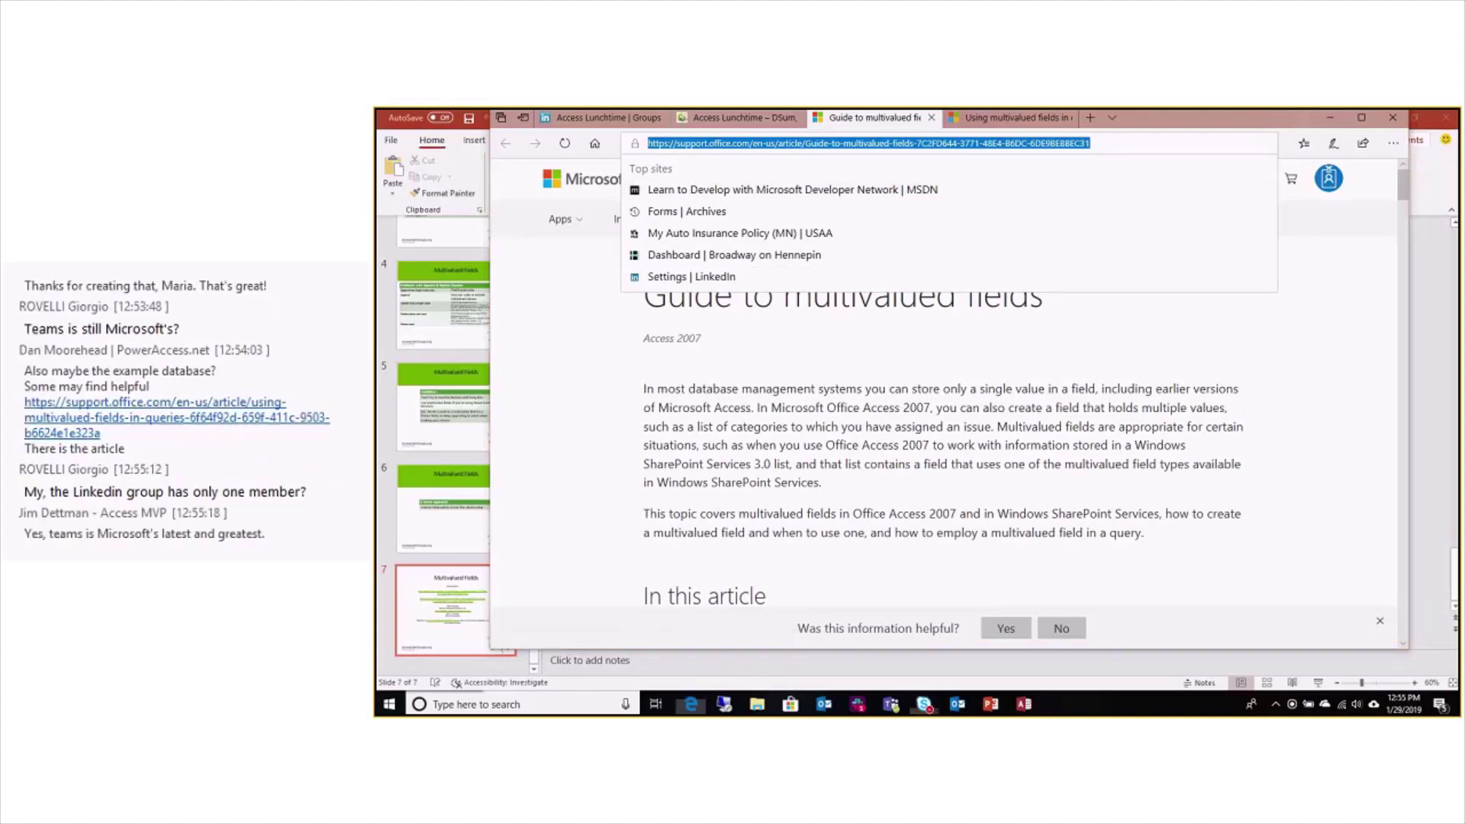
{"action": "key", "text": "Escape"}
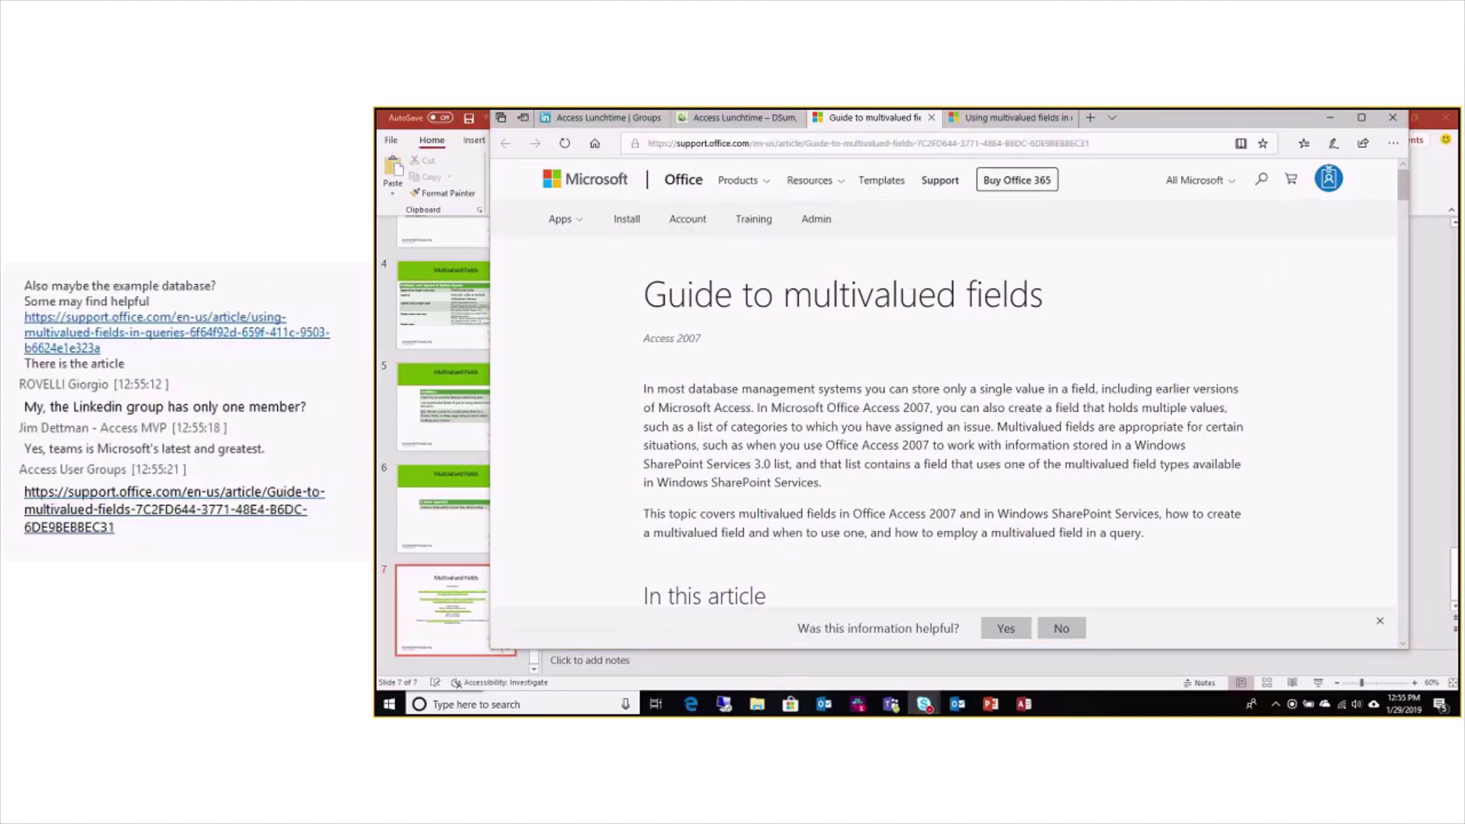